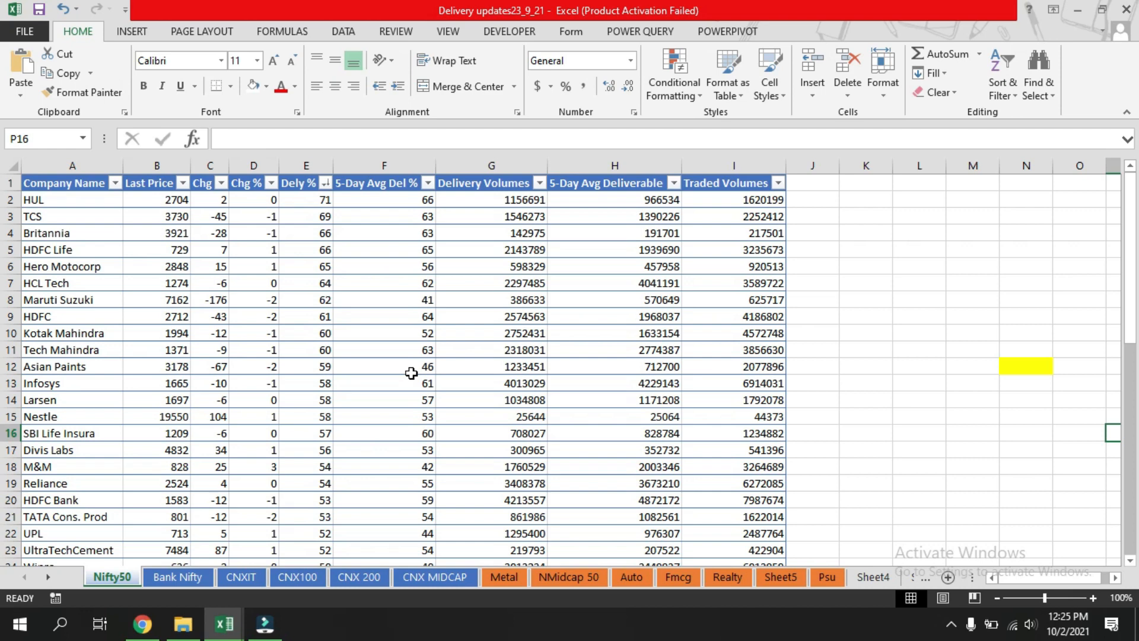
Switch to the Option Chain workbook and open its Banknifty Option sheet to review it.
mouse_move(237, 617)
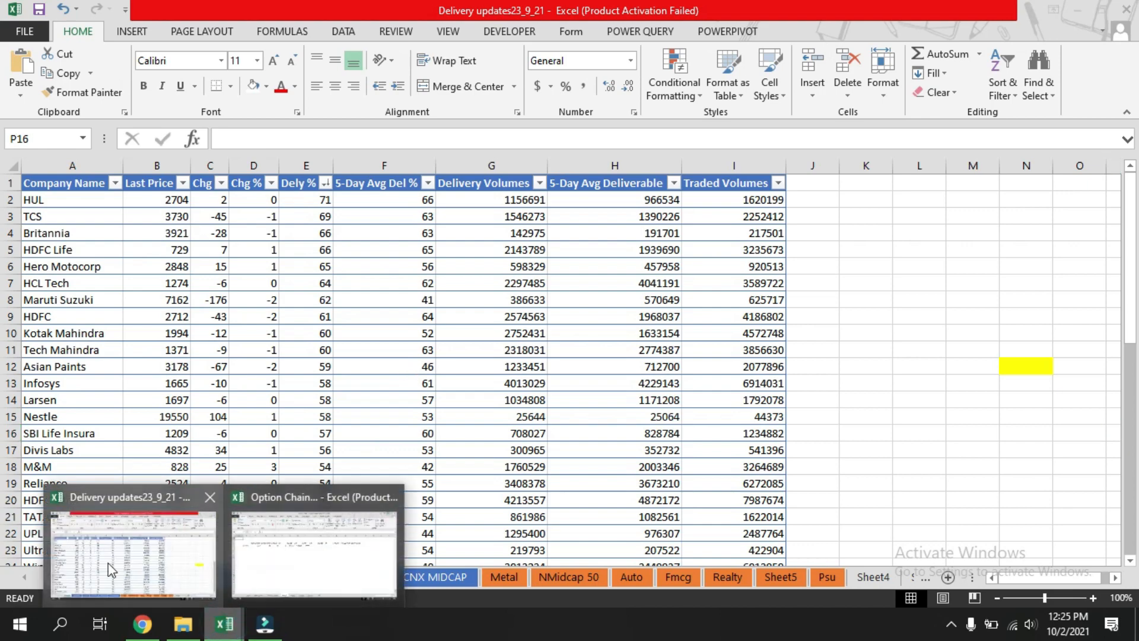
left_click(261, 567)
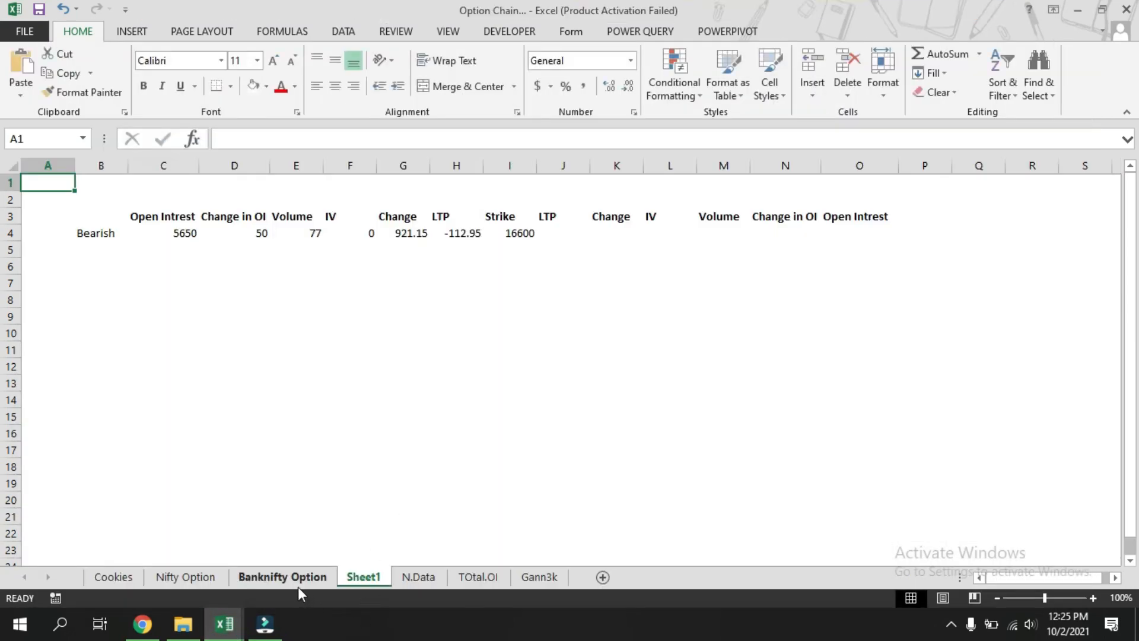
left_click(285, 579)
scroll(478, 517, "up", 20)
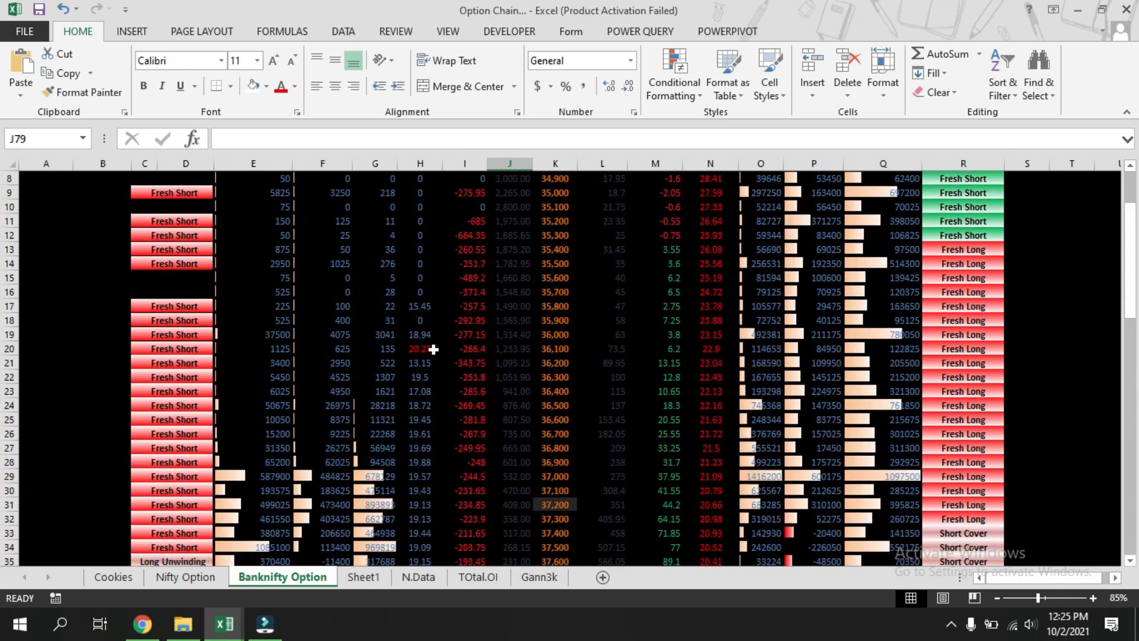
scroll(925, 299, "up", 3)
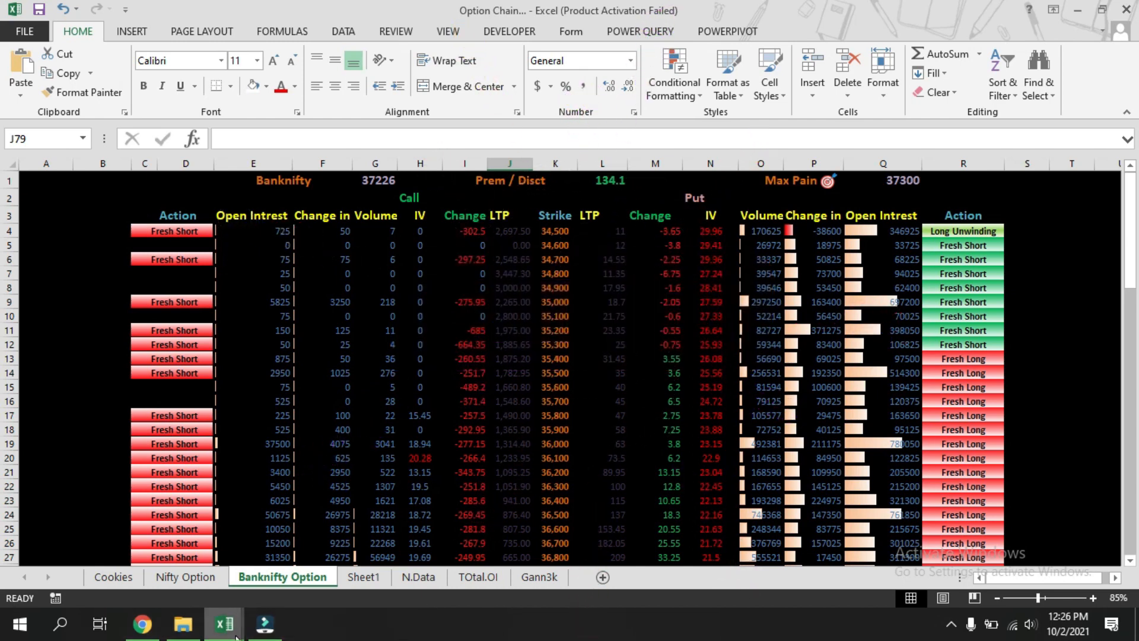
Return to the Delivery updates workbook and look over the Nifty50 sheet.
mouse_move(231, 637)
left_click(185, 584)
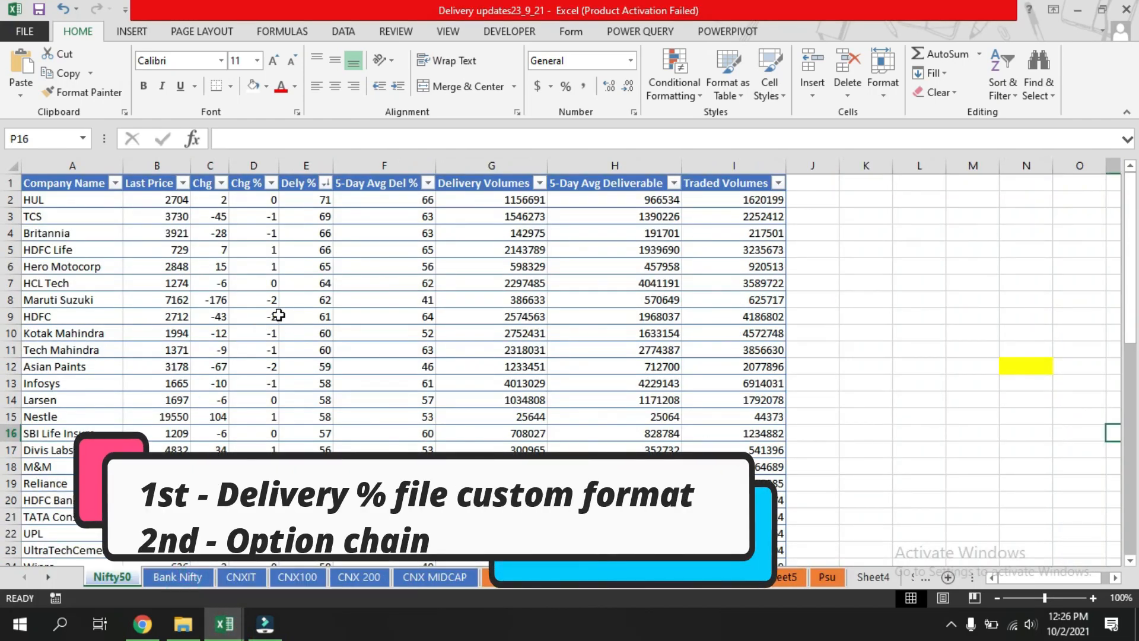
scroll(240, 279, "down", 1)
scroll(234, 255, "up", 1)
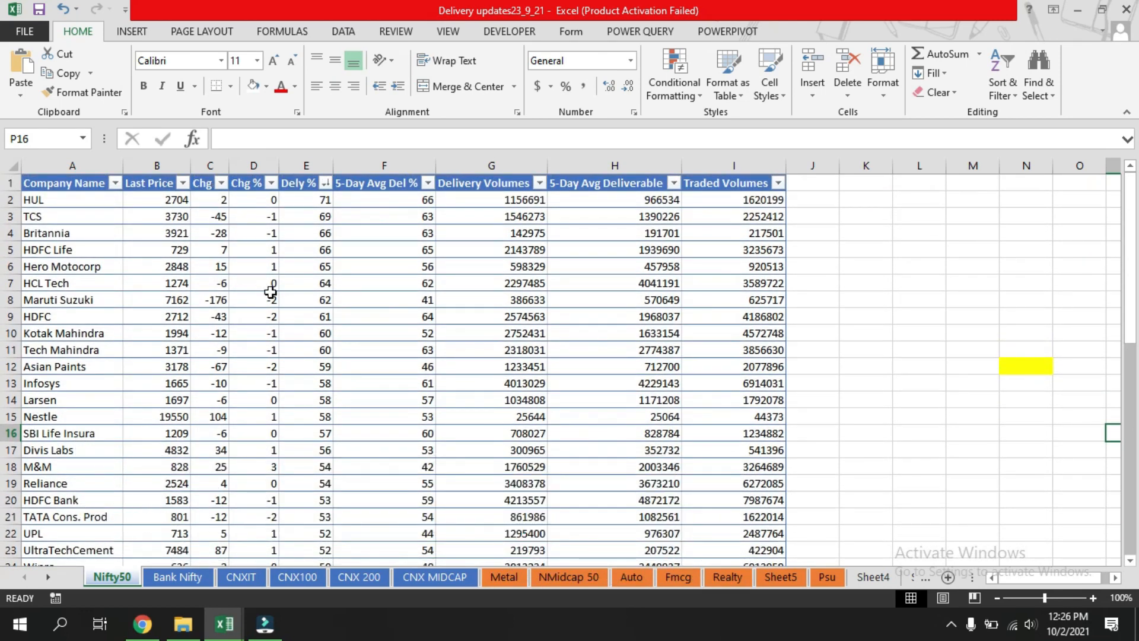
Format the Chg and Chg % columns so values greater than 0 show in green font via a conditional formatting rule.
left_click(211, 157)
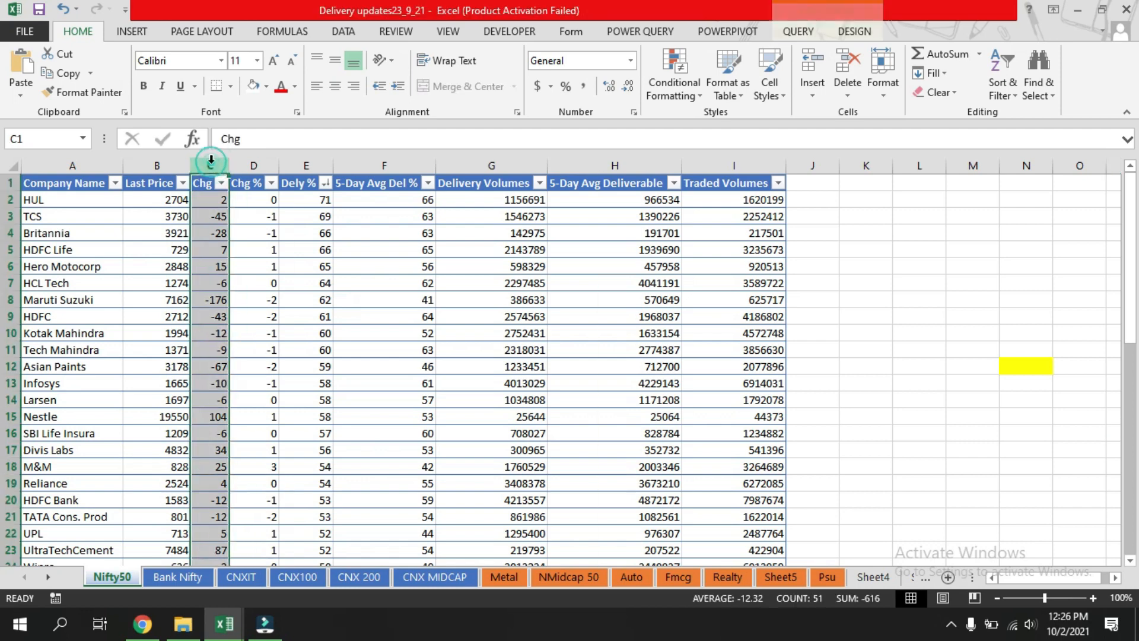
left_click(253, 165, "ctrl")
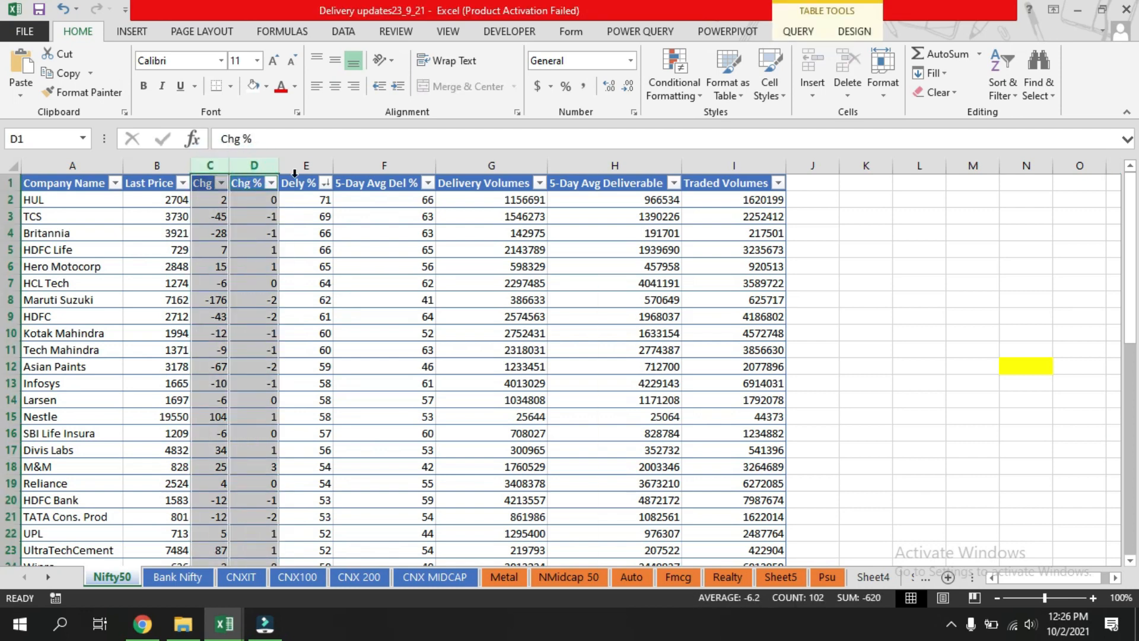
left_click(674, 92)
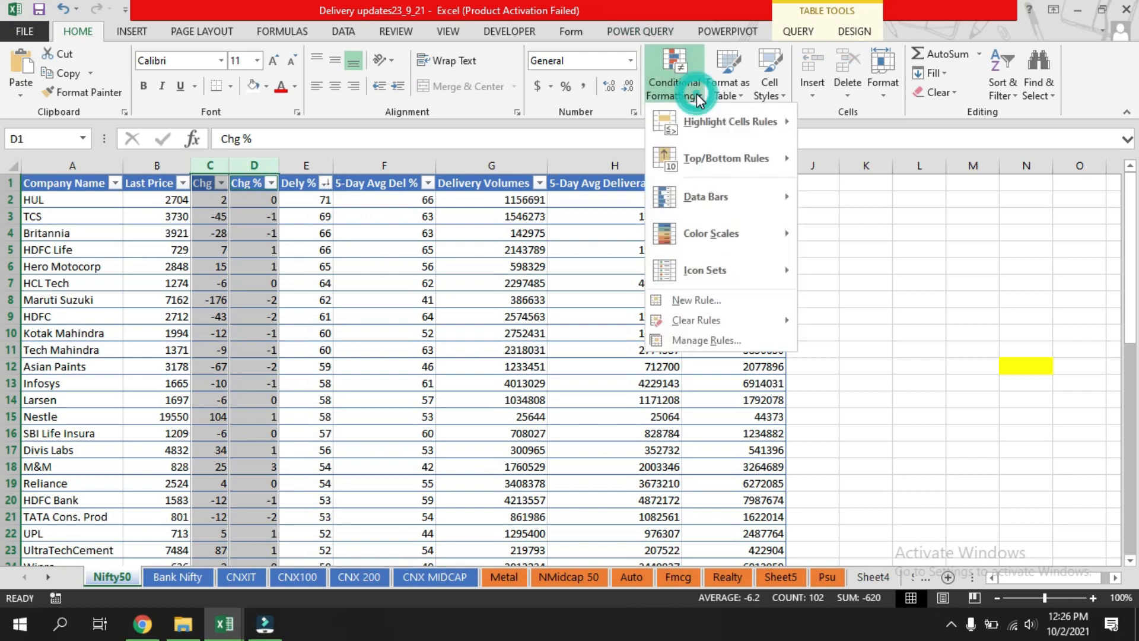
mouse_move(700, 118)
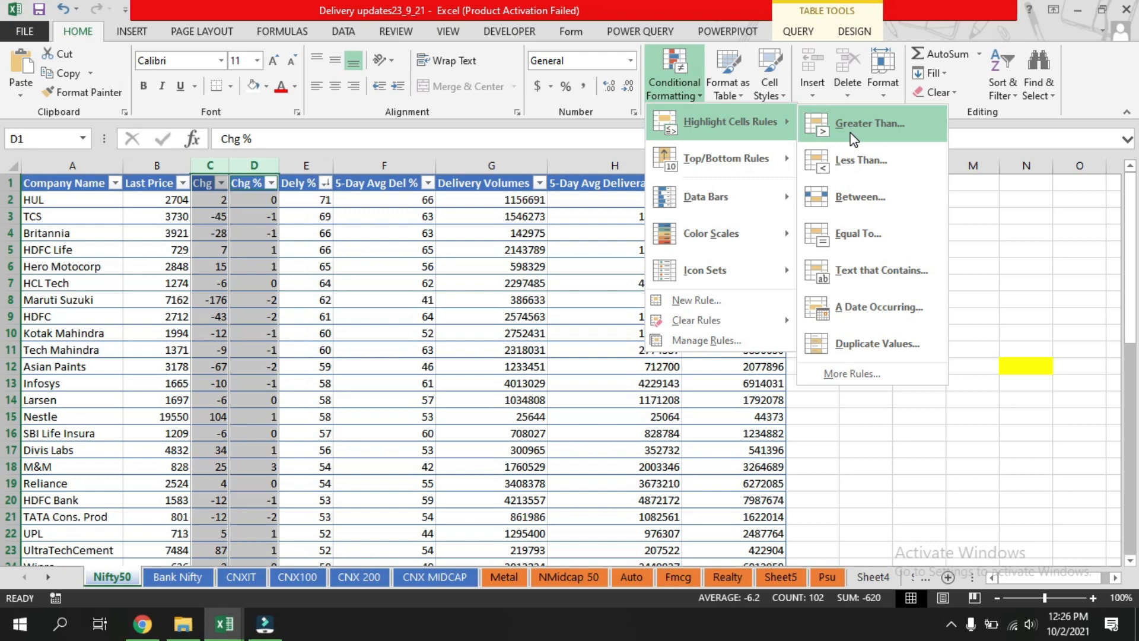
left_click(864, 125)
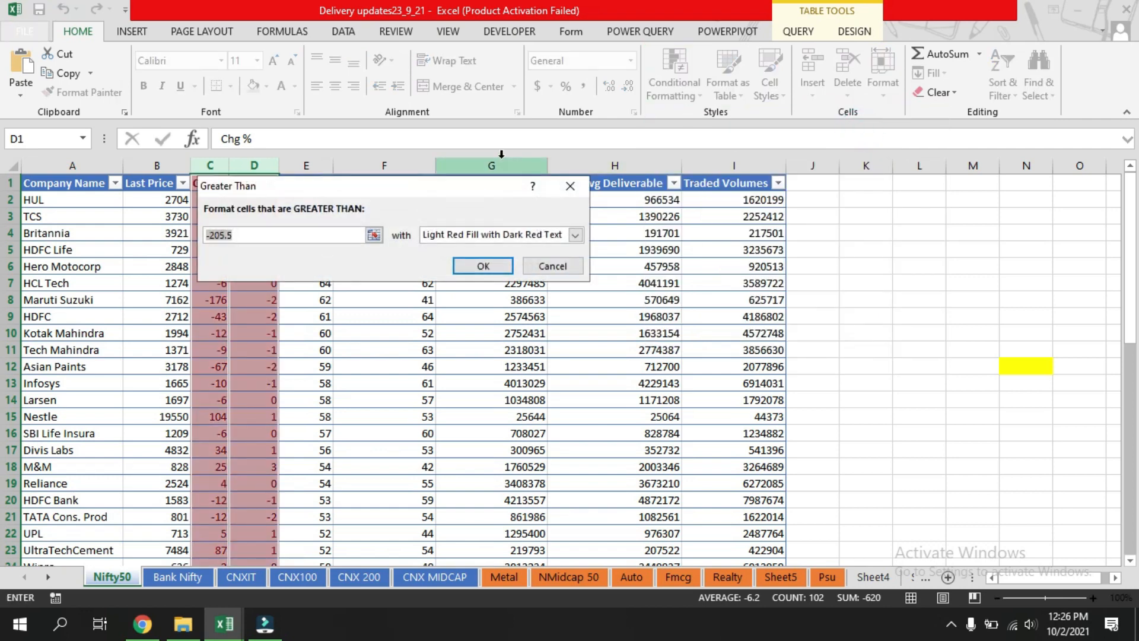
type("0")
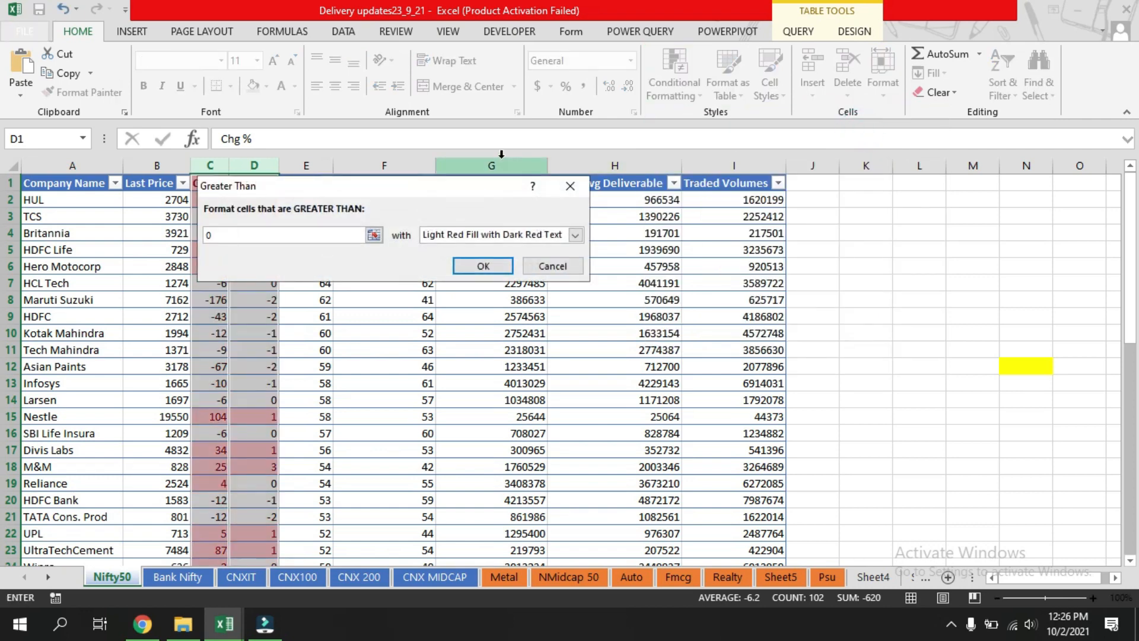
left_click(576, 237)
left_click(520, 315)
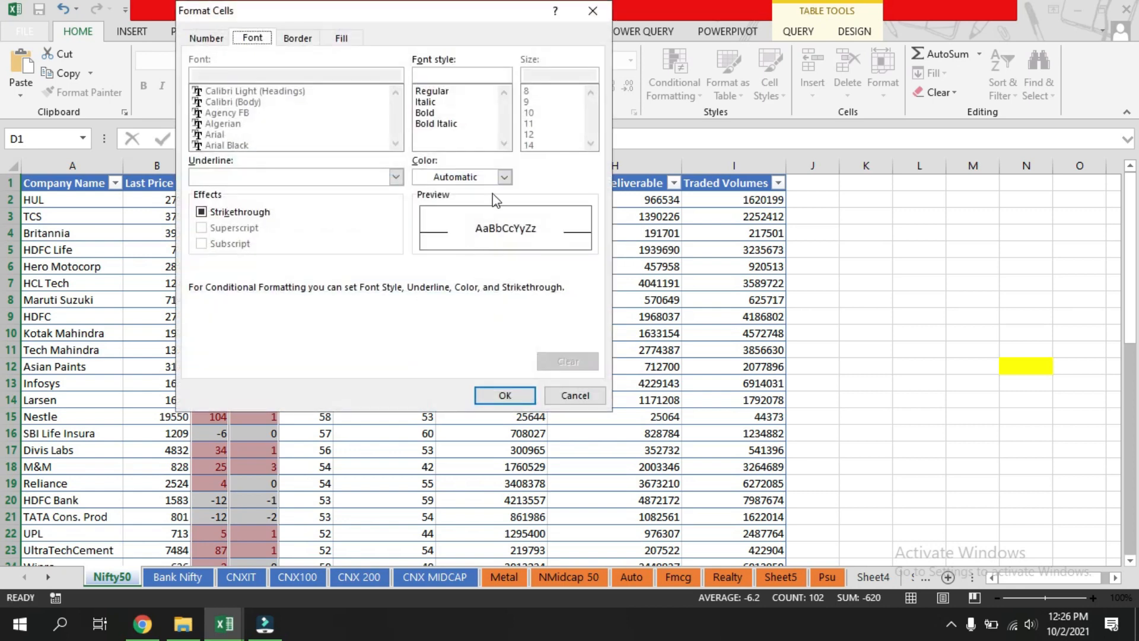
left_click(503, 177)
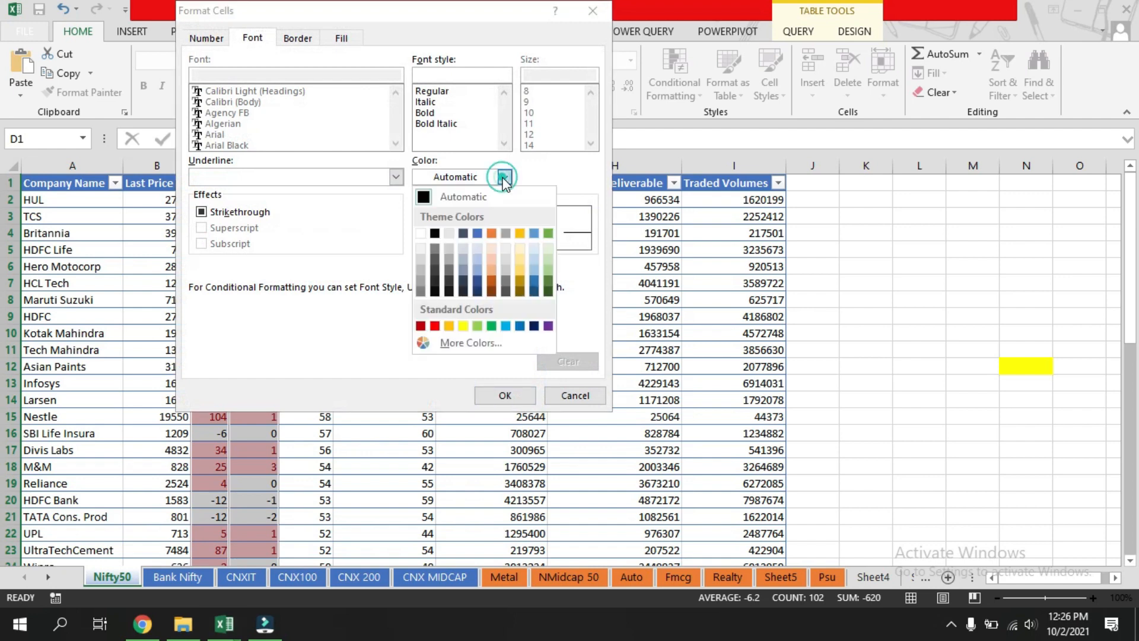
left_click(491, 326)
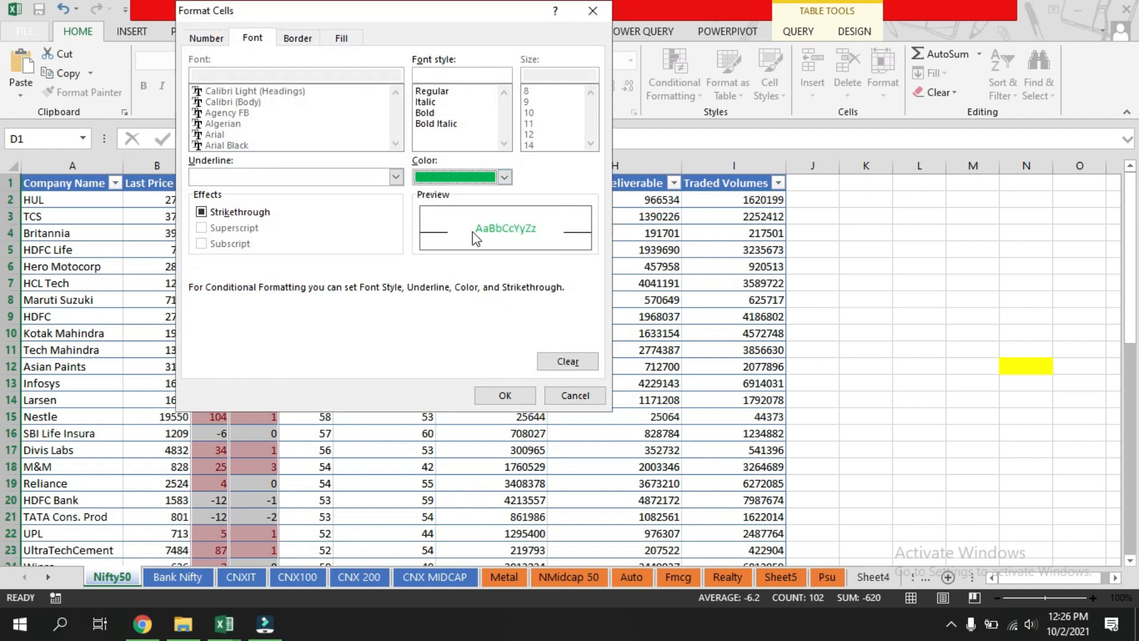
left_click(503, 396)
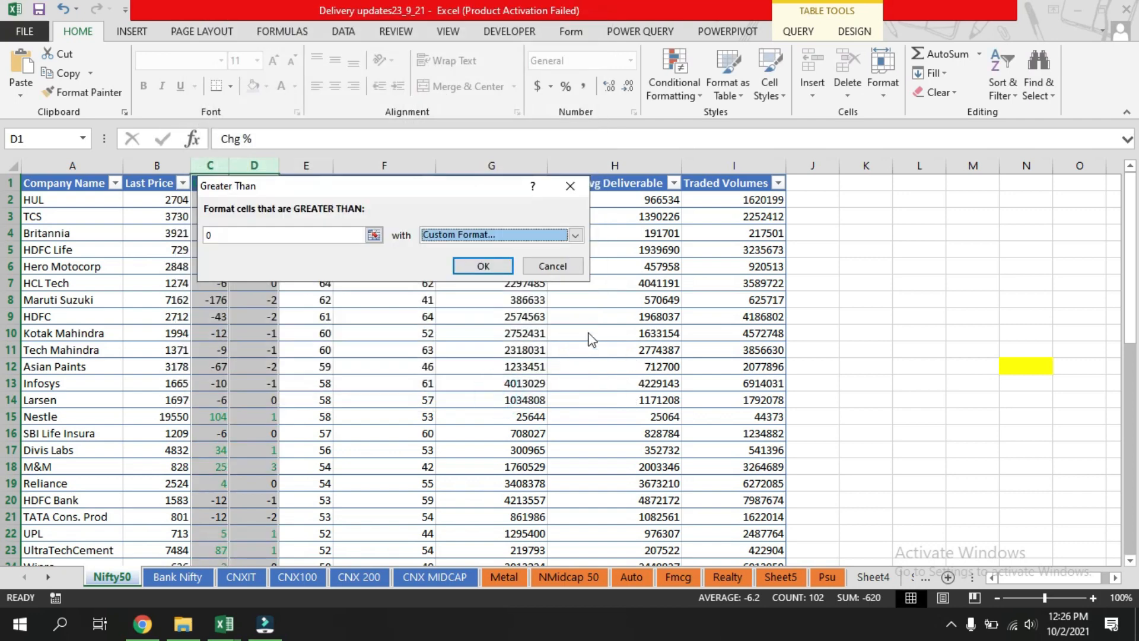
left_click(487, 265)
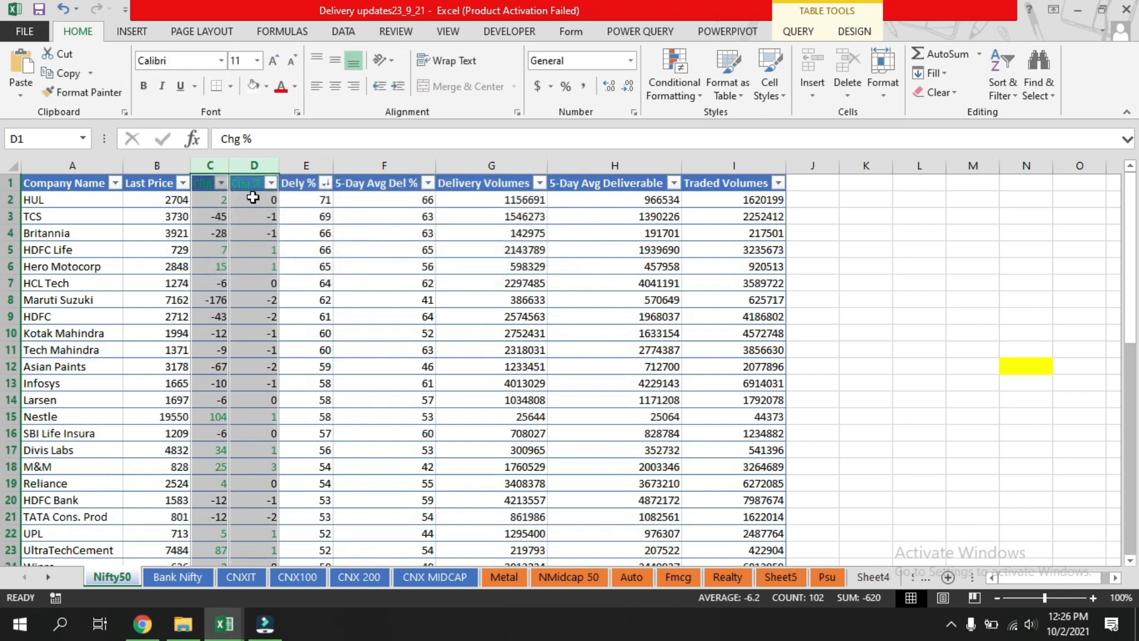
Add a conditional formatting rule showing values less than 0 in the Chg and Chg % columns as red text.
left_click(701, 98)
mouse_move(770, 122)
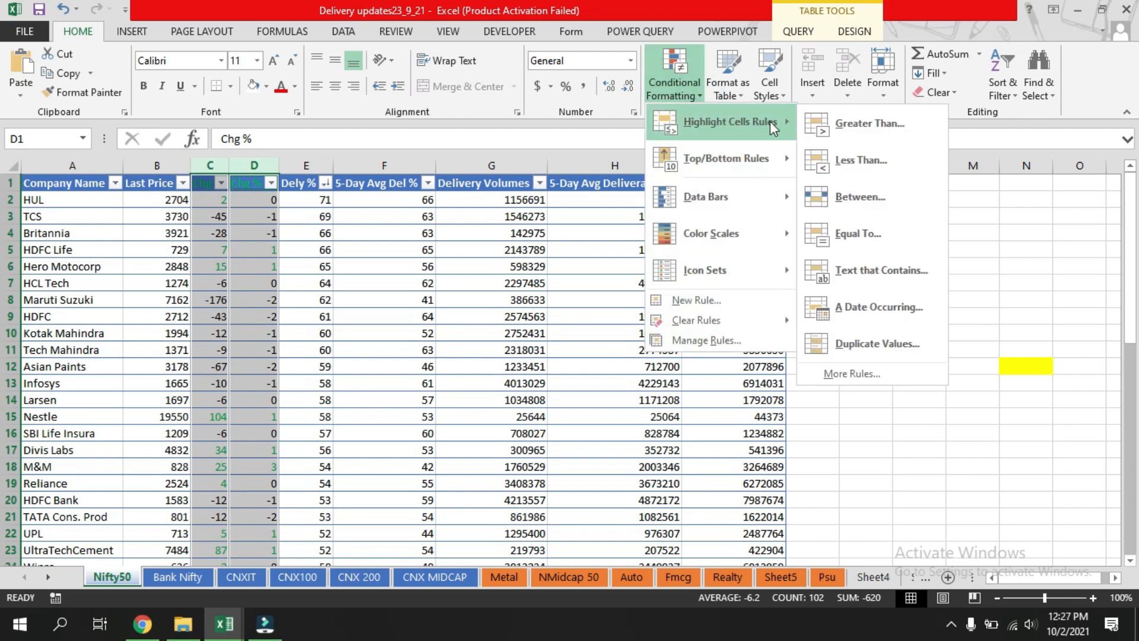
left_click(879, 161)
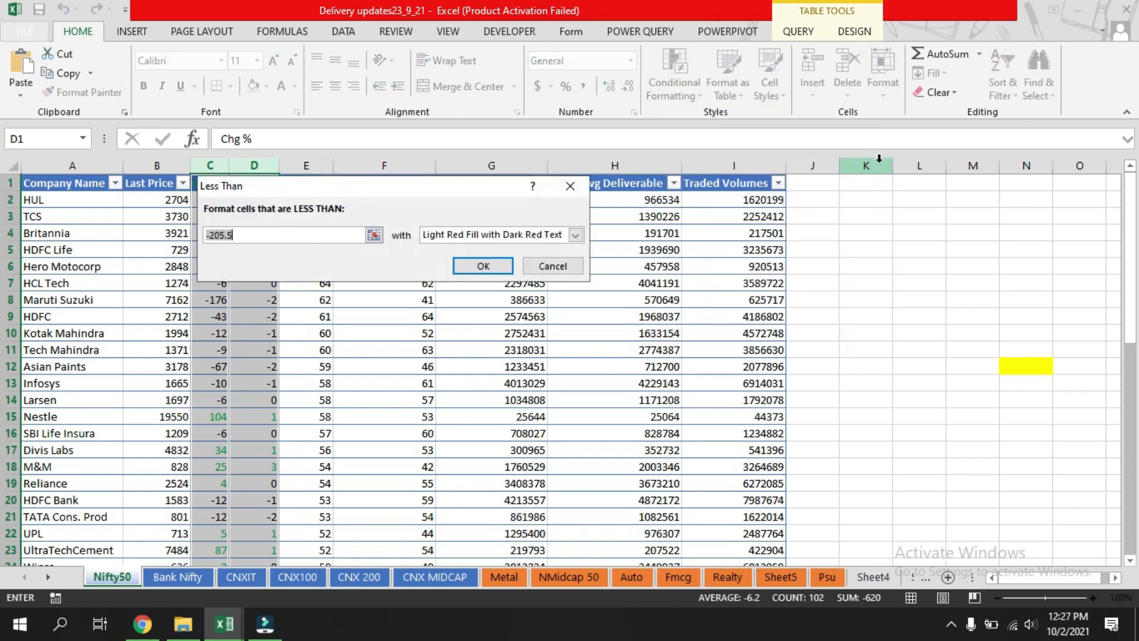
type("0")
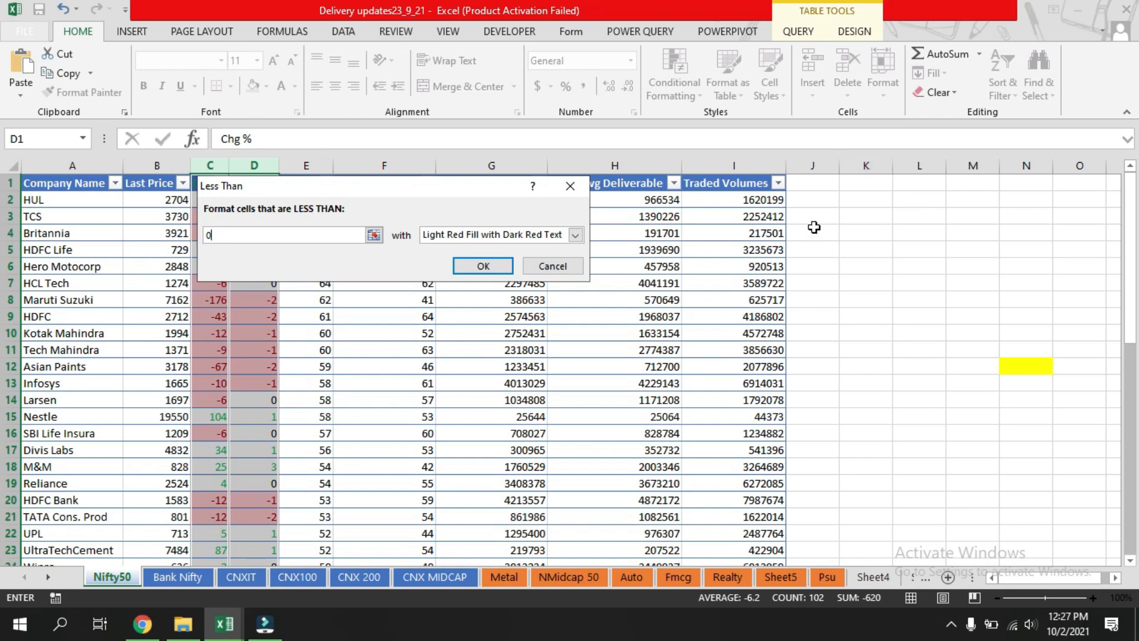
left_click(575, 235)
left_click(475, 294)
left_click(478, 267)
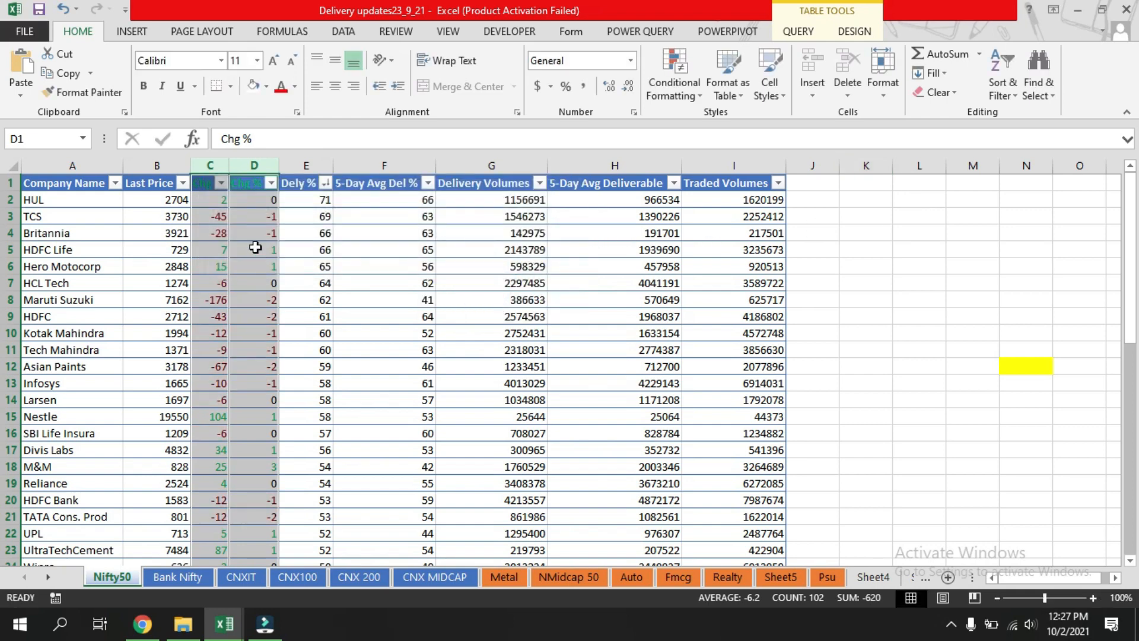
left_click(940, 217)
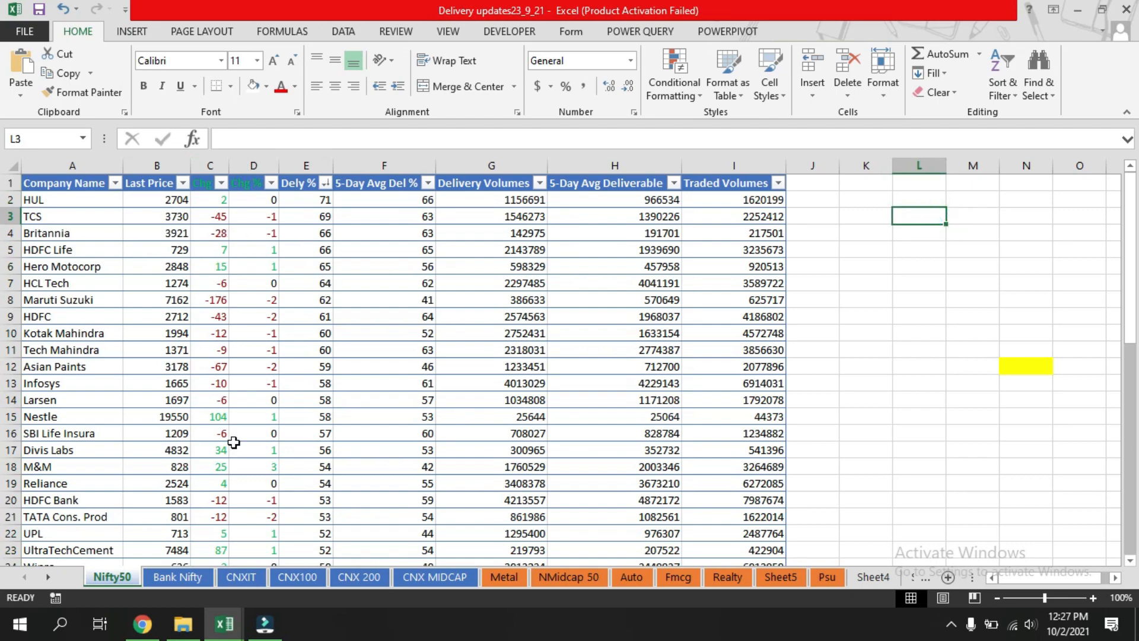
scroll(232, 492, "down", 12)
scroll(235, 470, "up", 12)
left_click(486, 198)
left_click(603, 202)
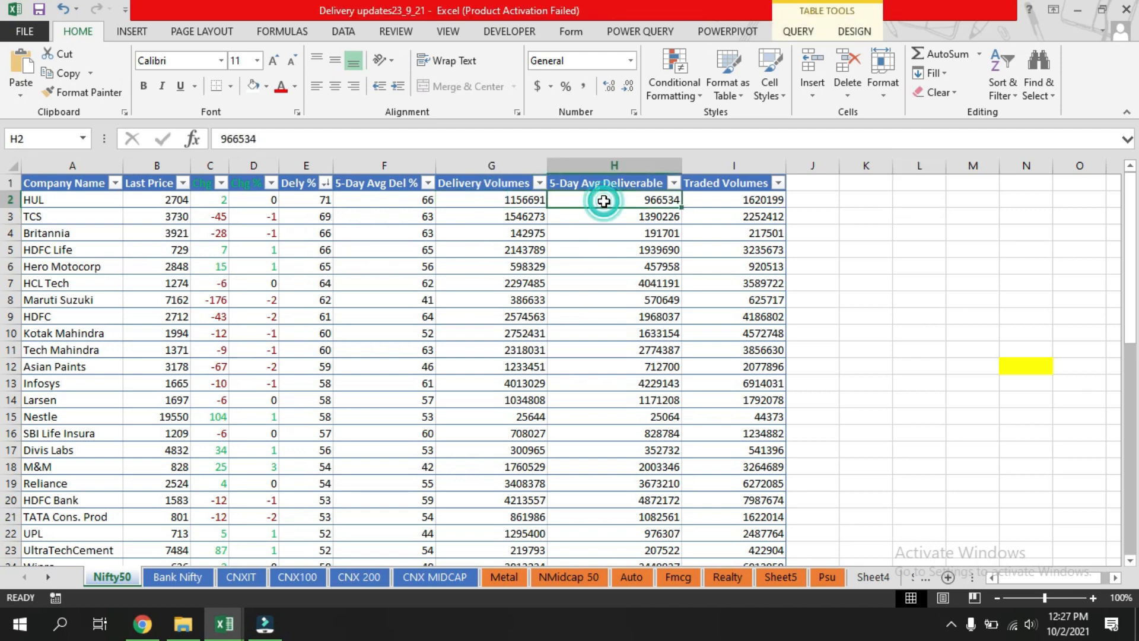
left_click(494, 201)
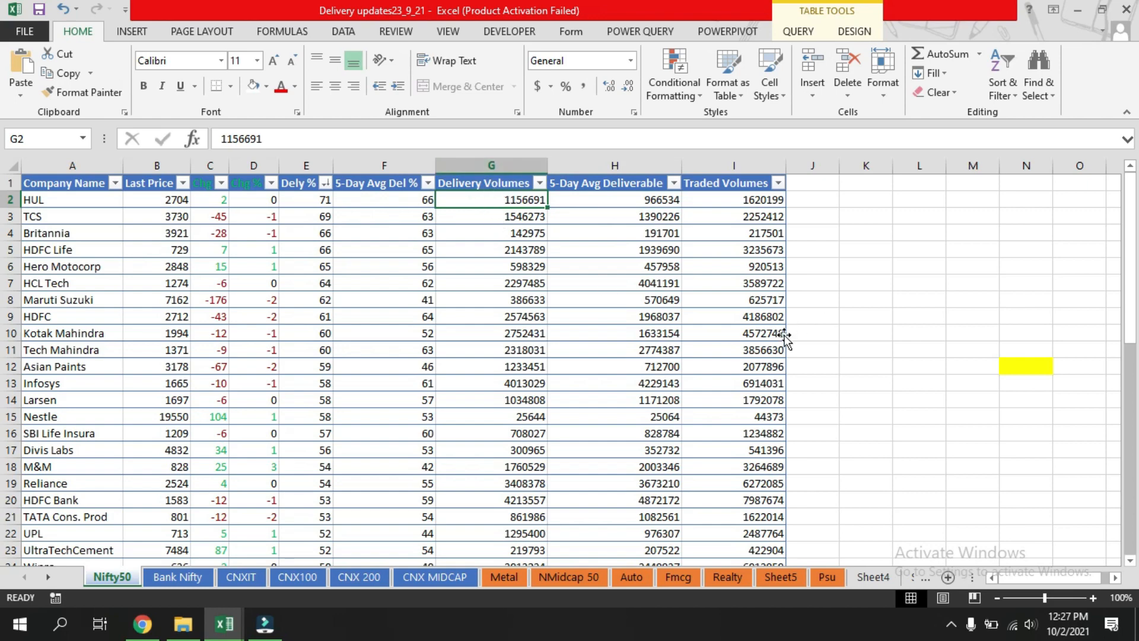
key("ctrl+shift+Down")
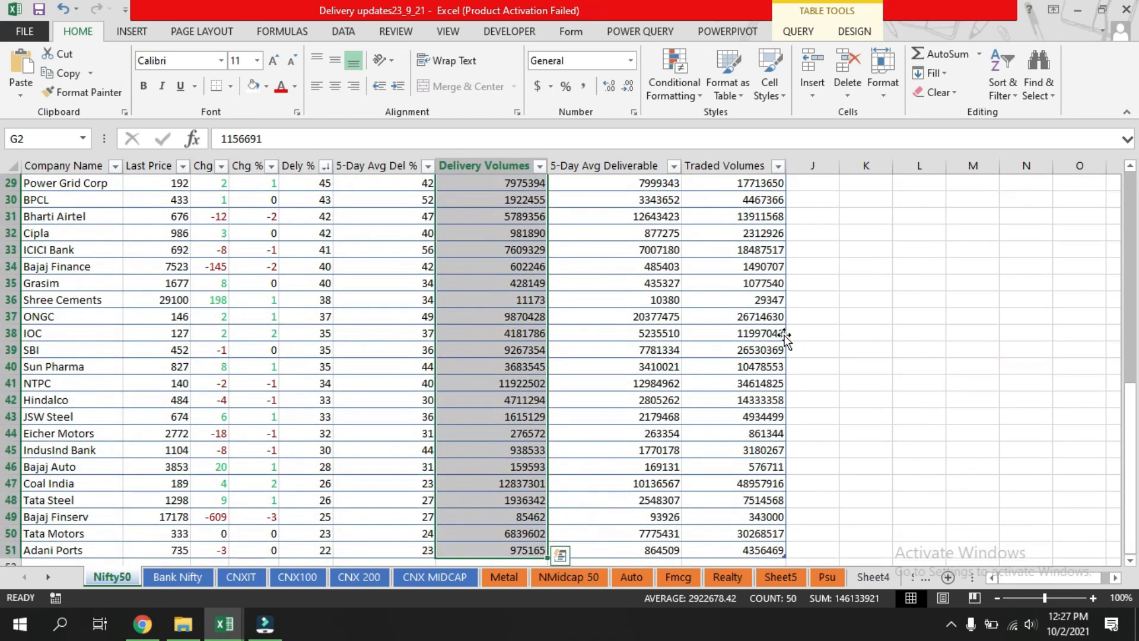
scroll(665, 324, "up", 9)
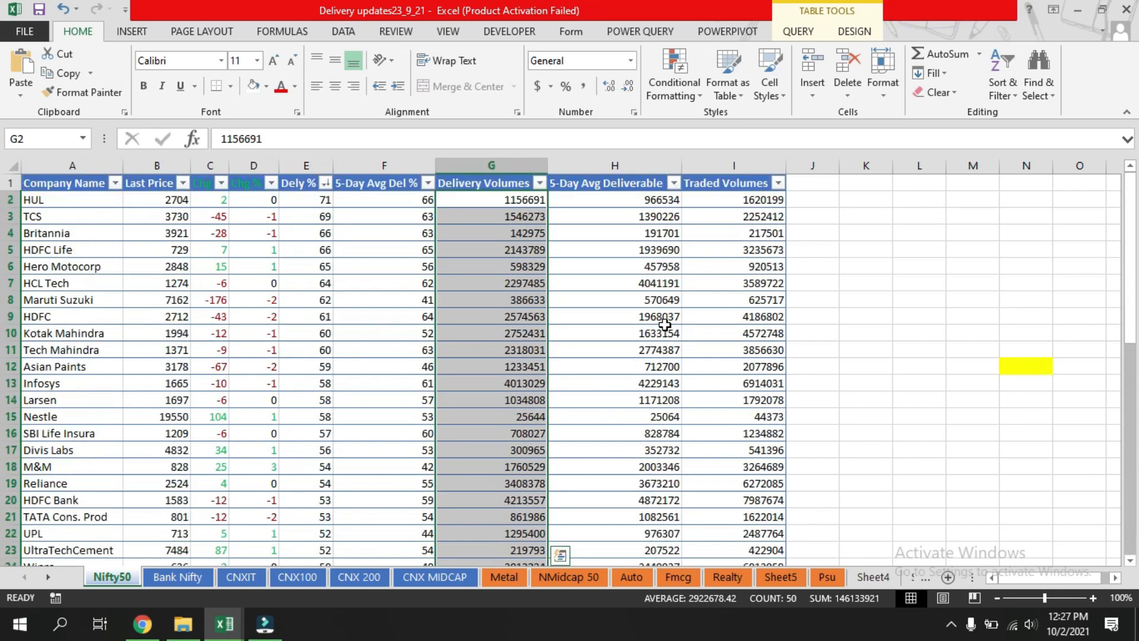
left_click(926, 313)
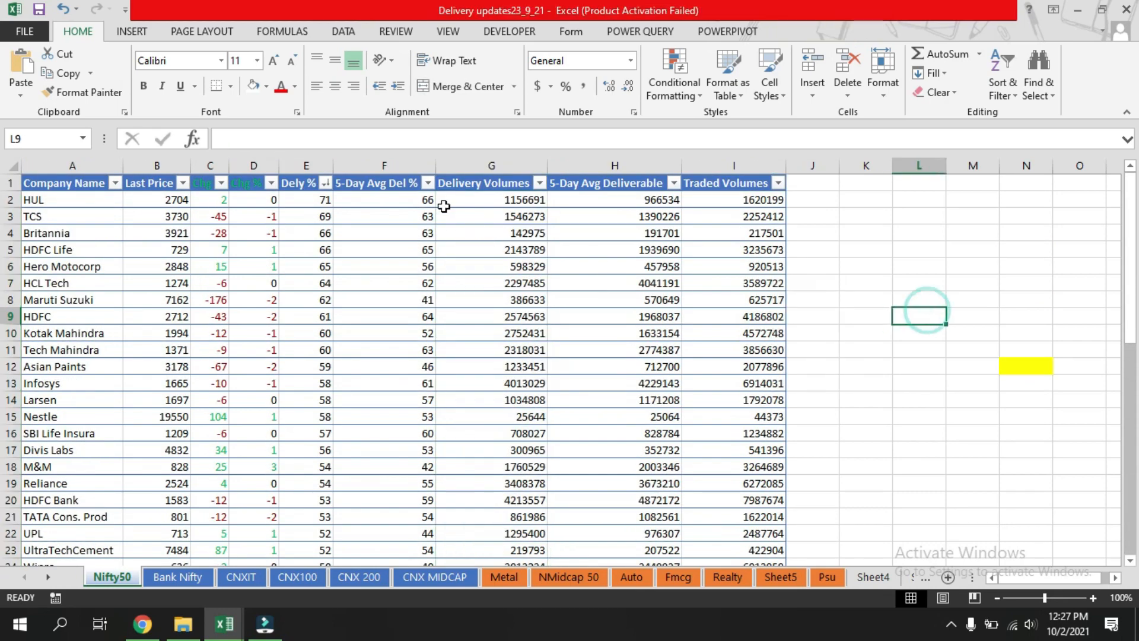
left_click_drag(444, 206, 736, 300)
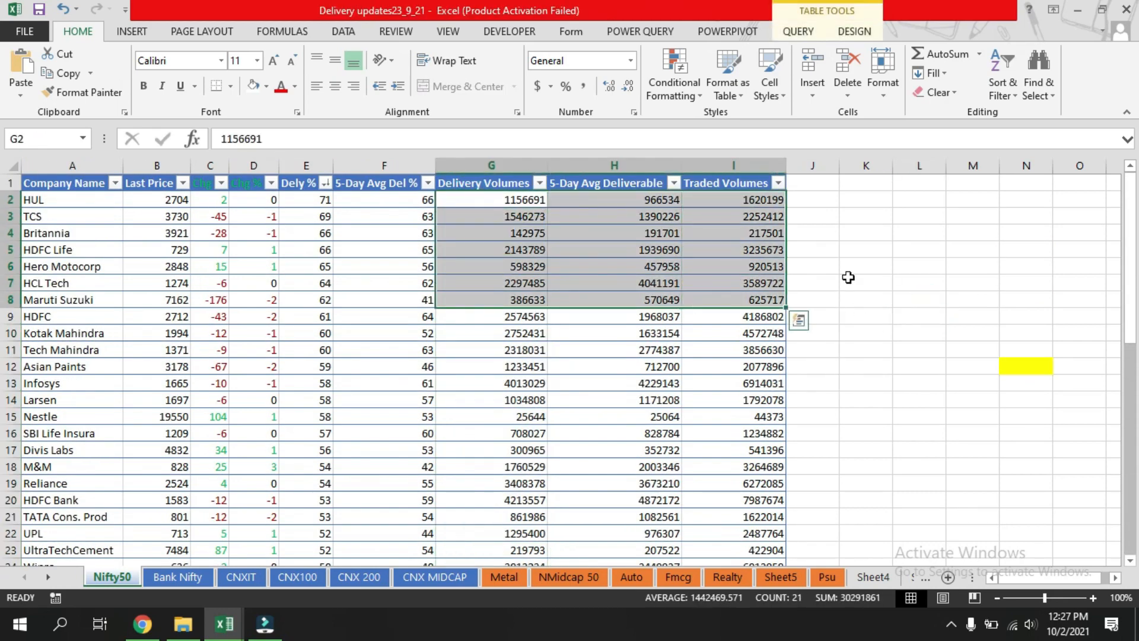
left_click(883, 273)
Apply a Top 10 Items rule highlighting the top 1 value across the Delivery Volumes to Traded Volumes columns.
left_click(465, 204)
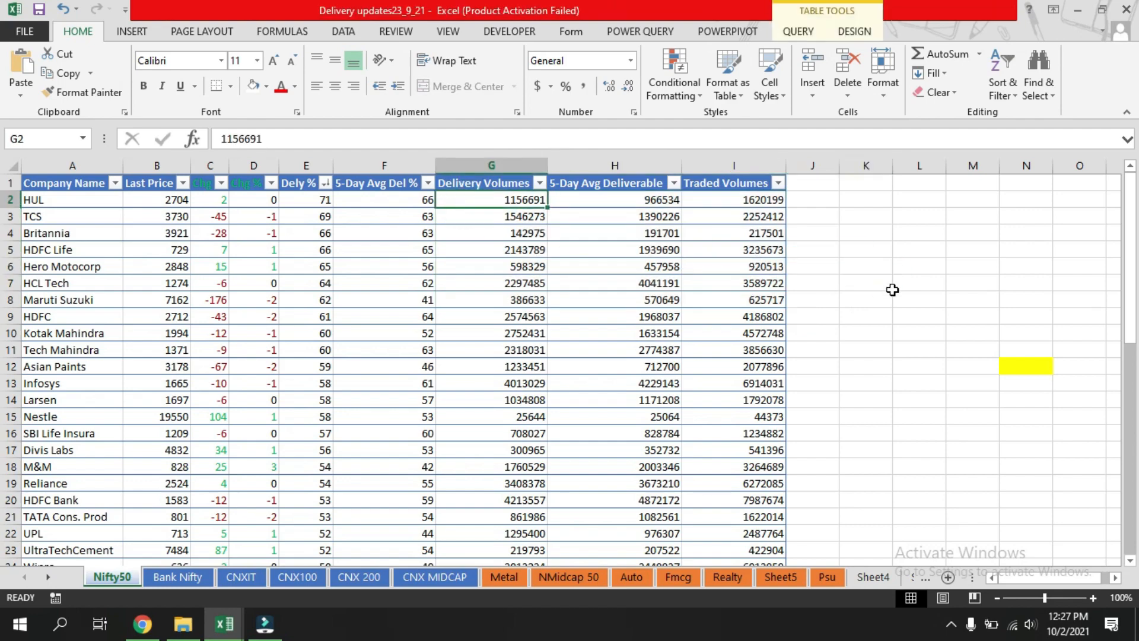
key("ctrl+shift+Right")
key("ctrl+shift+Down")
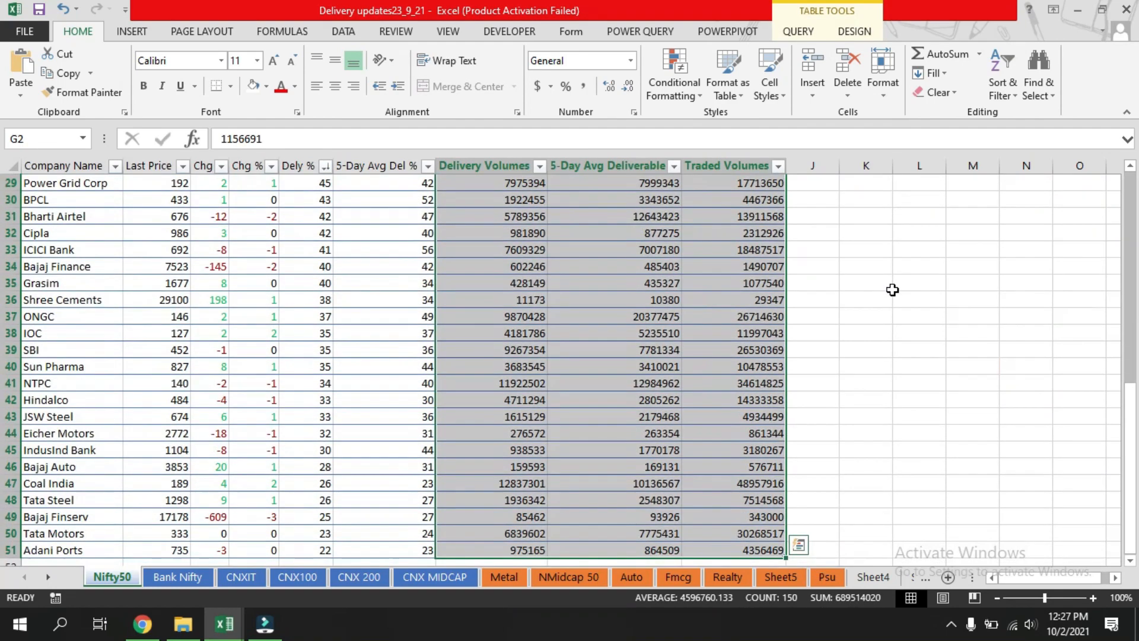
scroll(892, 289, "up", 7)
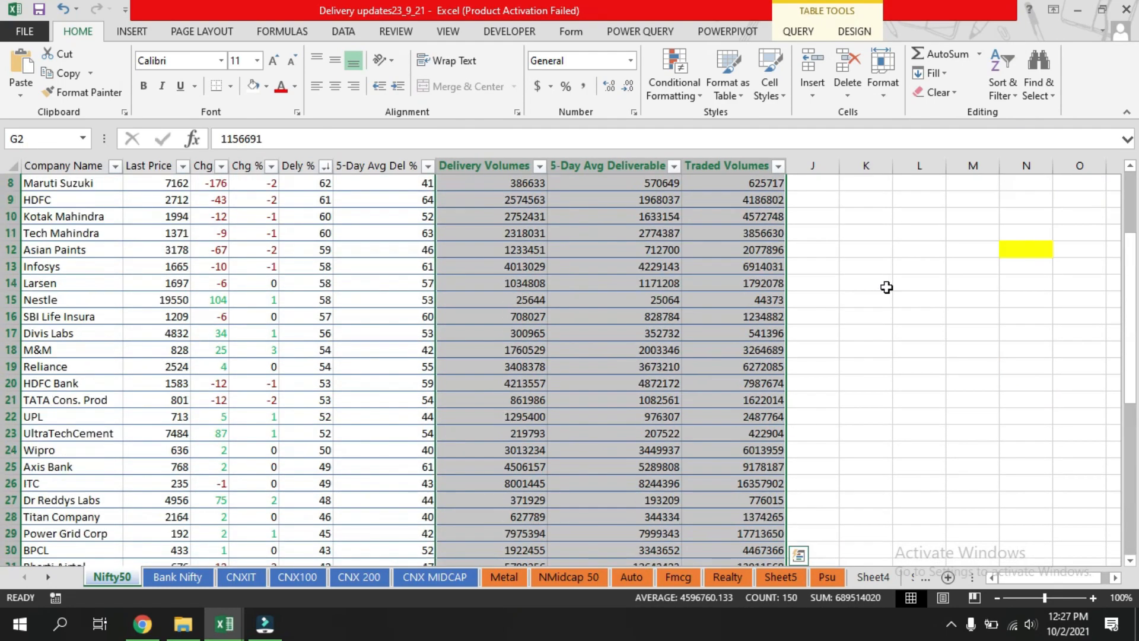
left_click(698, 97)
mouse_move(744, 158)
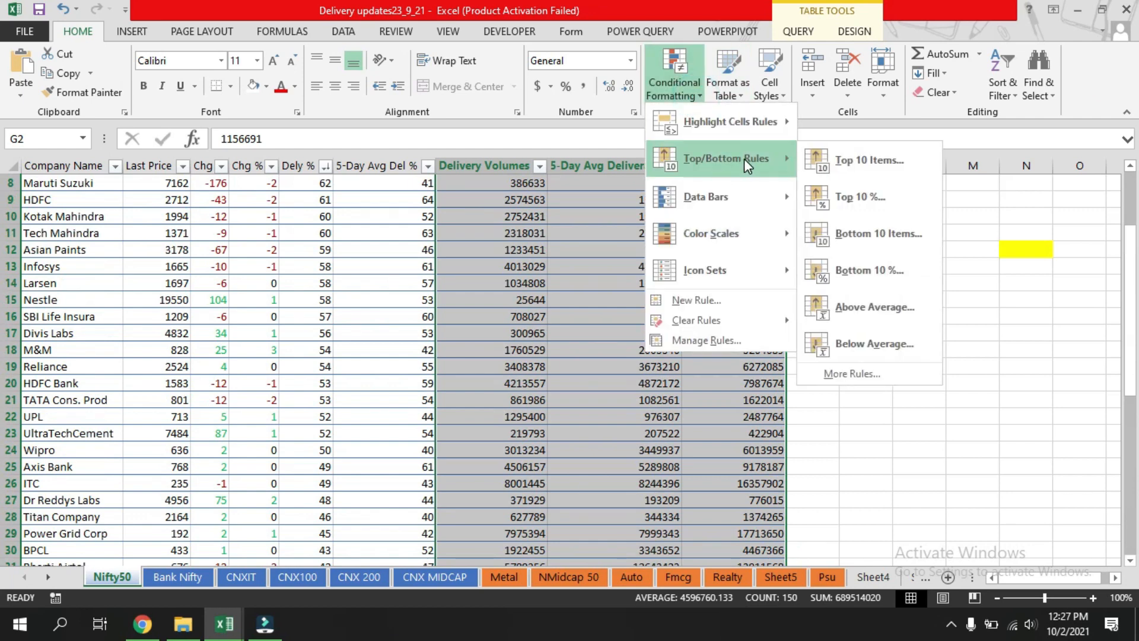
left_click(865, 164)
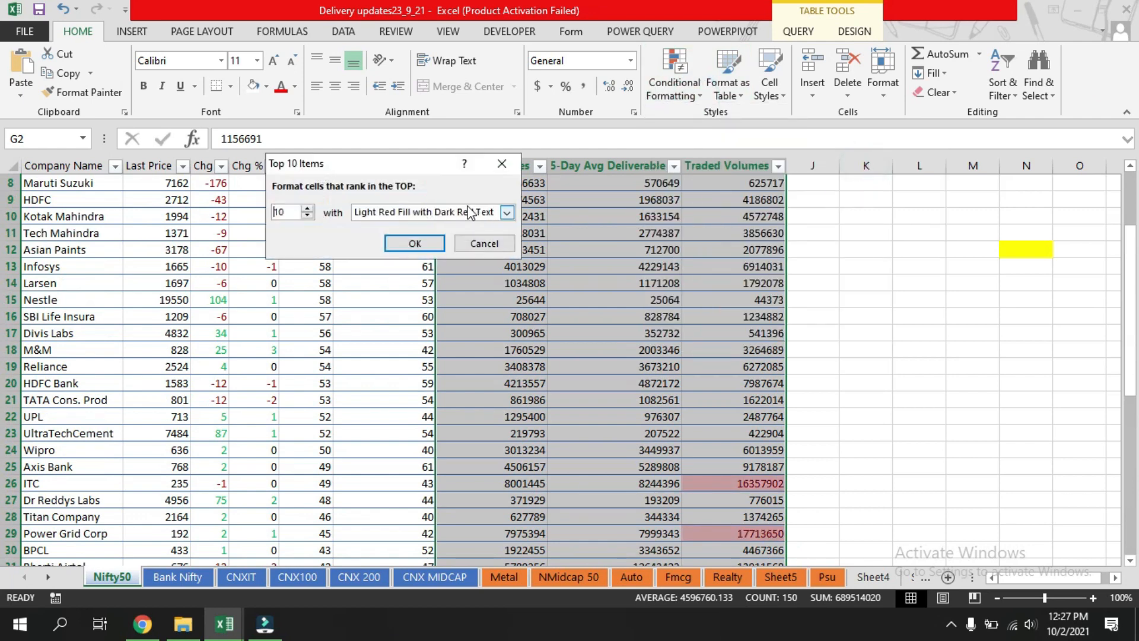
left_click(306, 209)
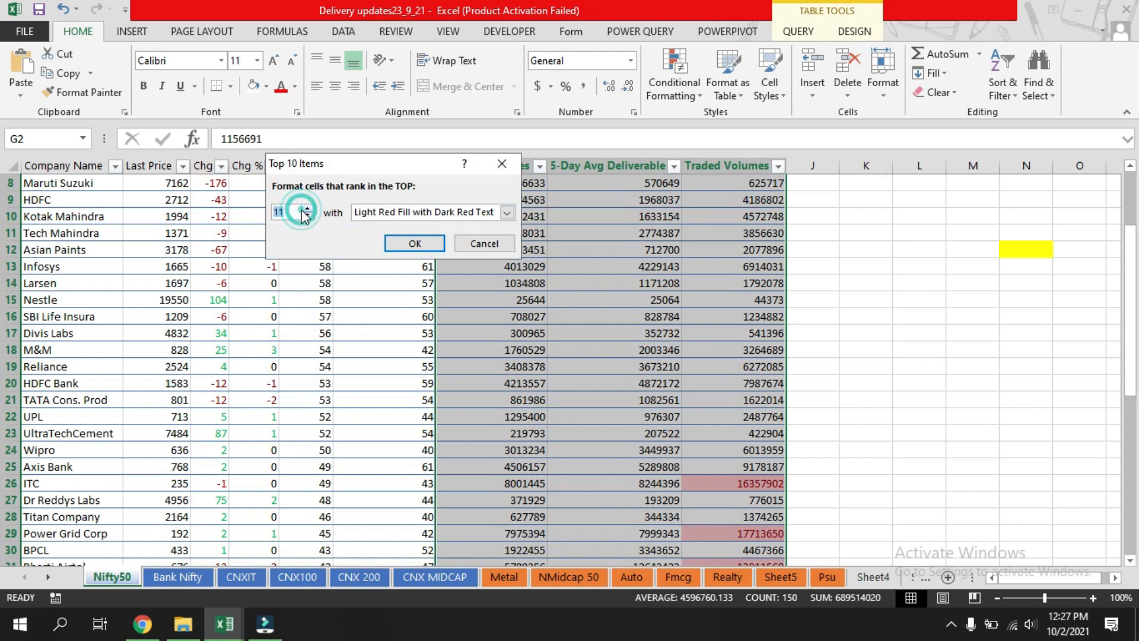
type("1")
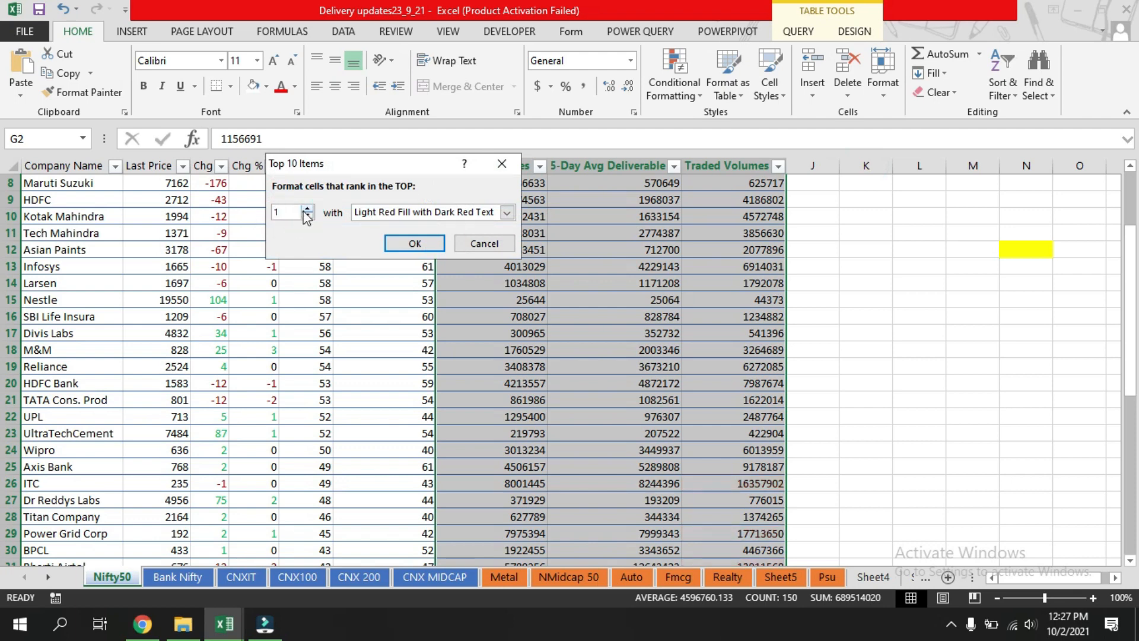
left_click(413, 244)
scroll(789, 255, "down", 12)
scroll(789, 256, "up", 4)
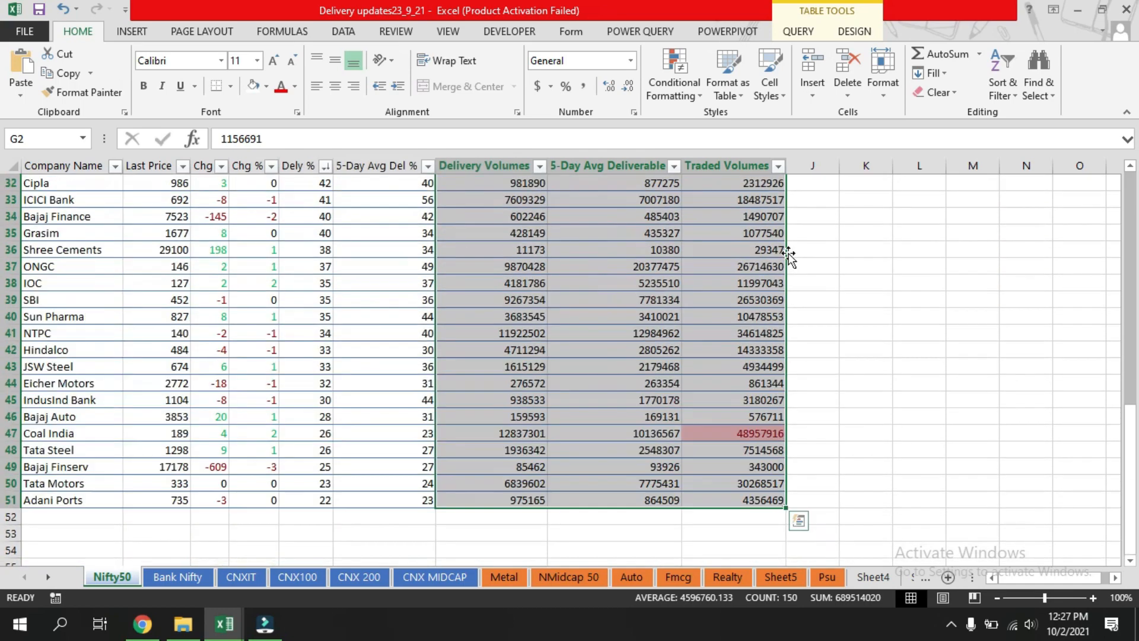
scroll(789, 255, "up", 2)
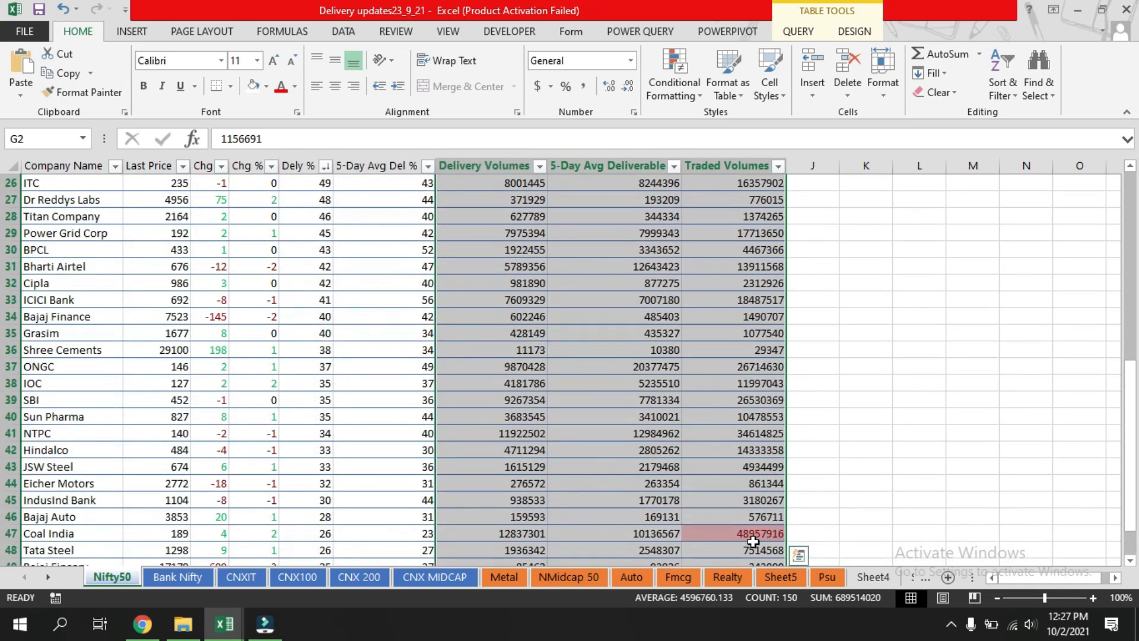
scroll(870, 466, "up", 8)
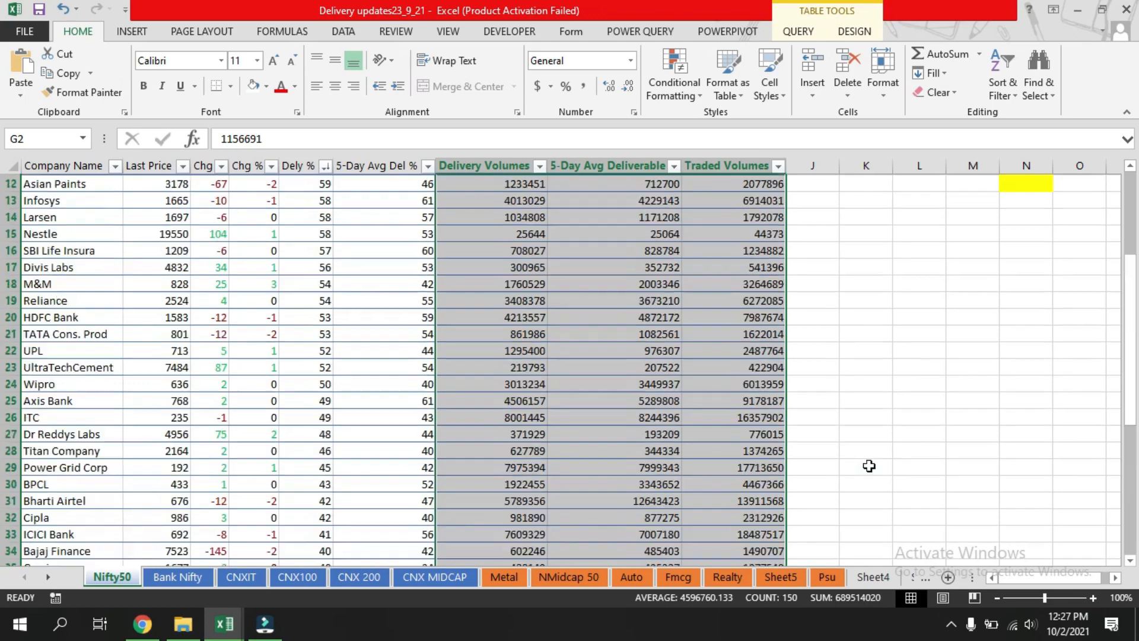
Select the Delivery Volumes column and set up a Top 10 Items rule for the top 1 value with a custom format.
left_click(729, 333)
left_click(490, 178)
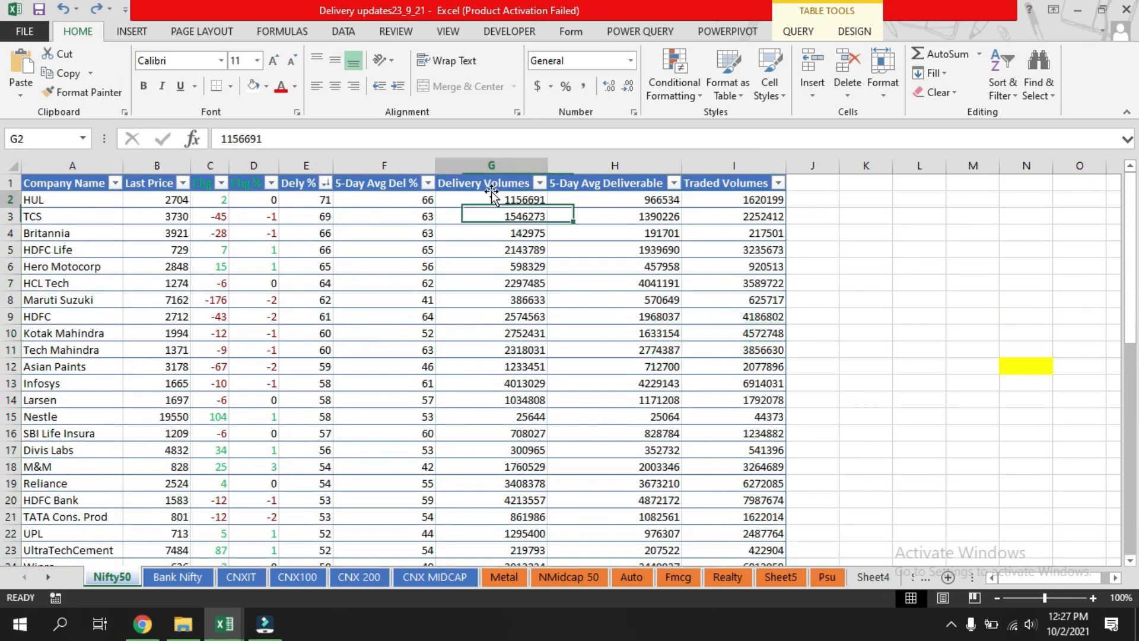
scroll(718, 279, "down", 4)
scroll(718, 279, "down", 5)
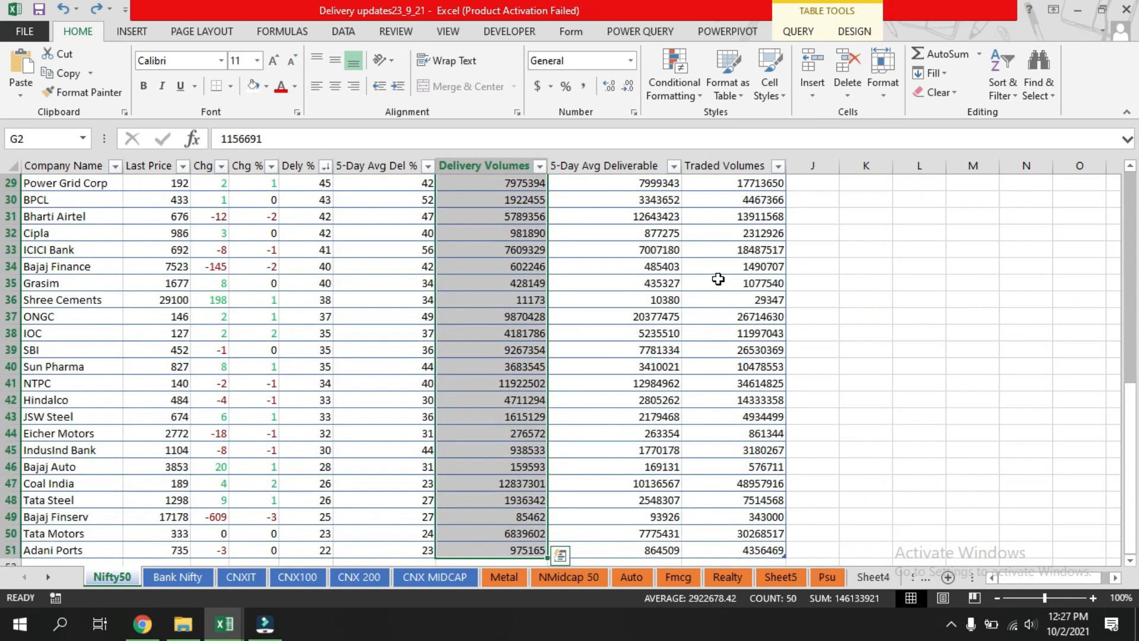
left_click(700, 100)
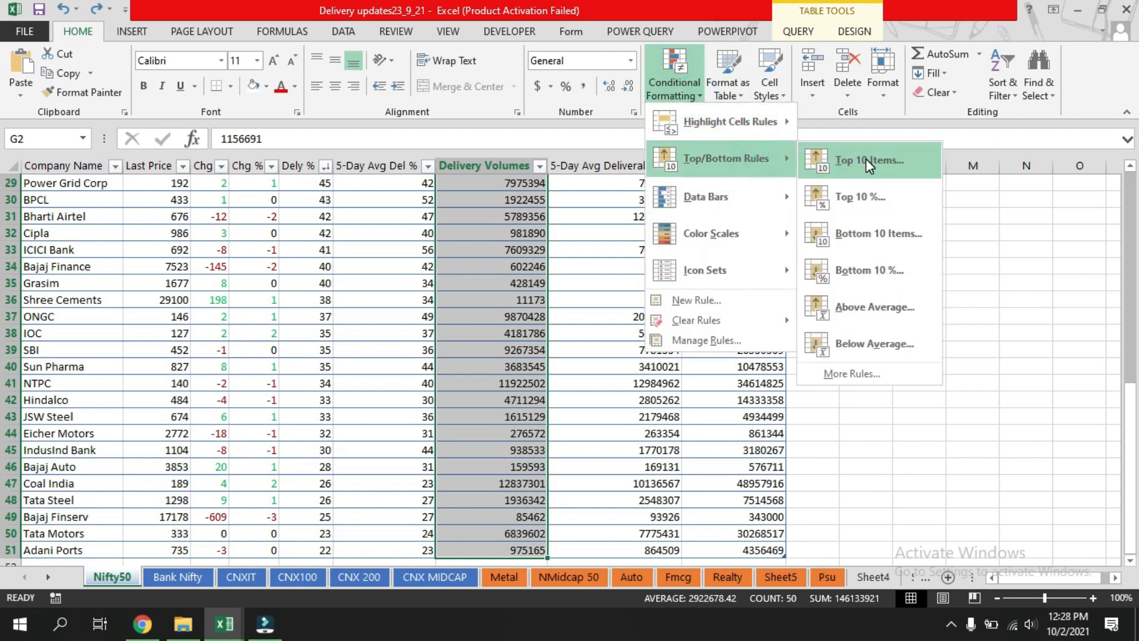
left_click(867, 158)
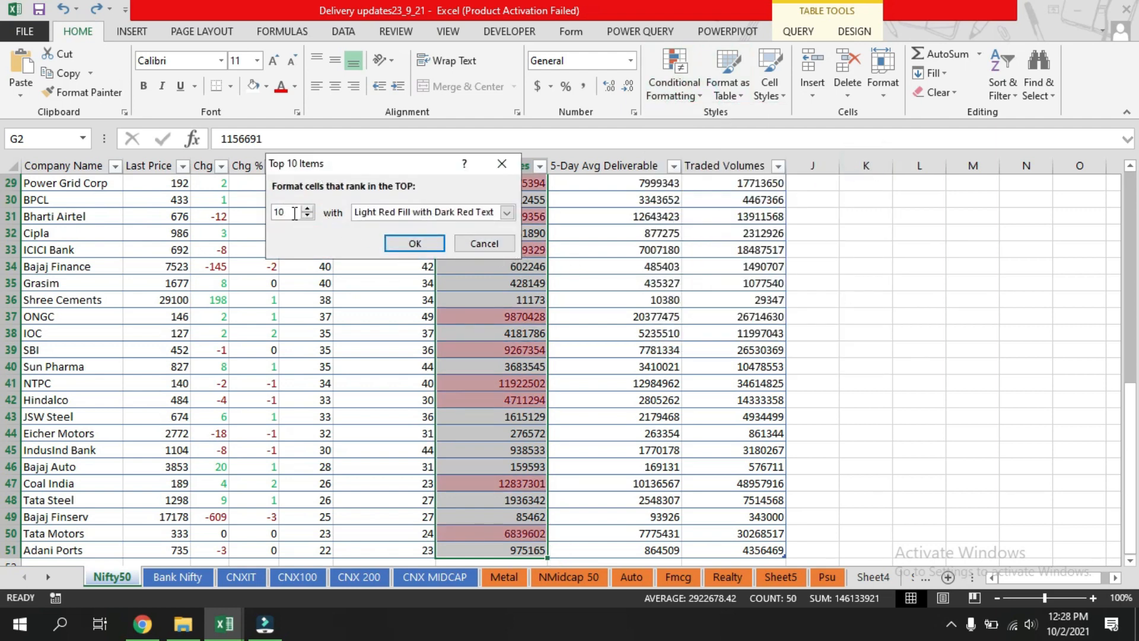
double_click(295, 214)
type("1")
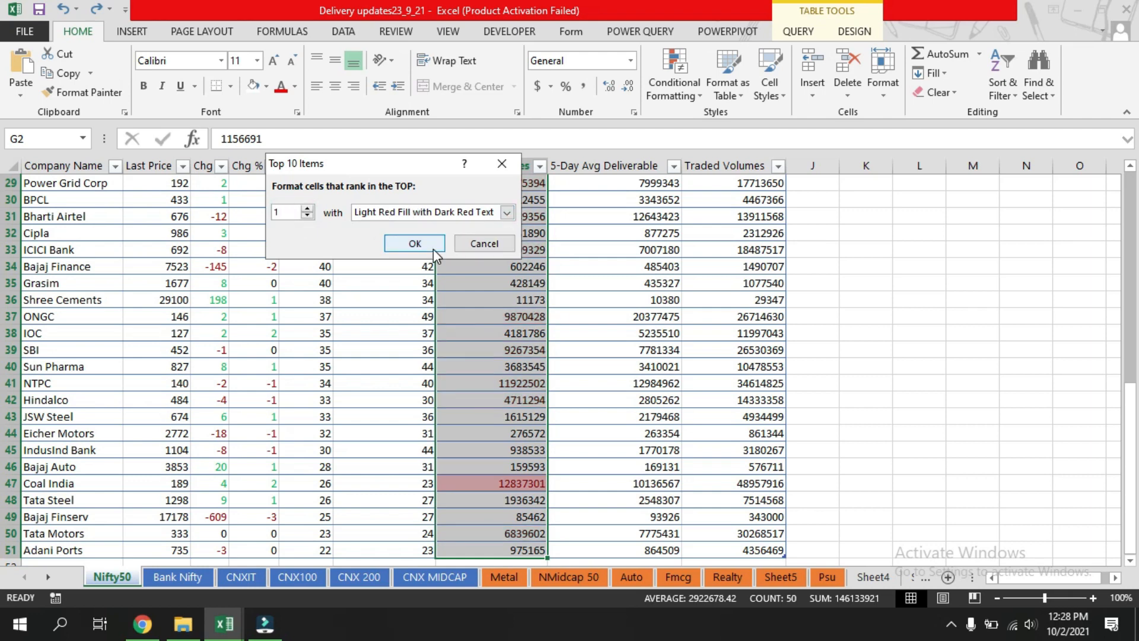
left_click(509, 212)
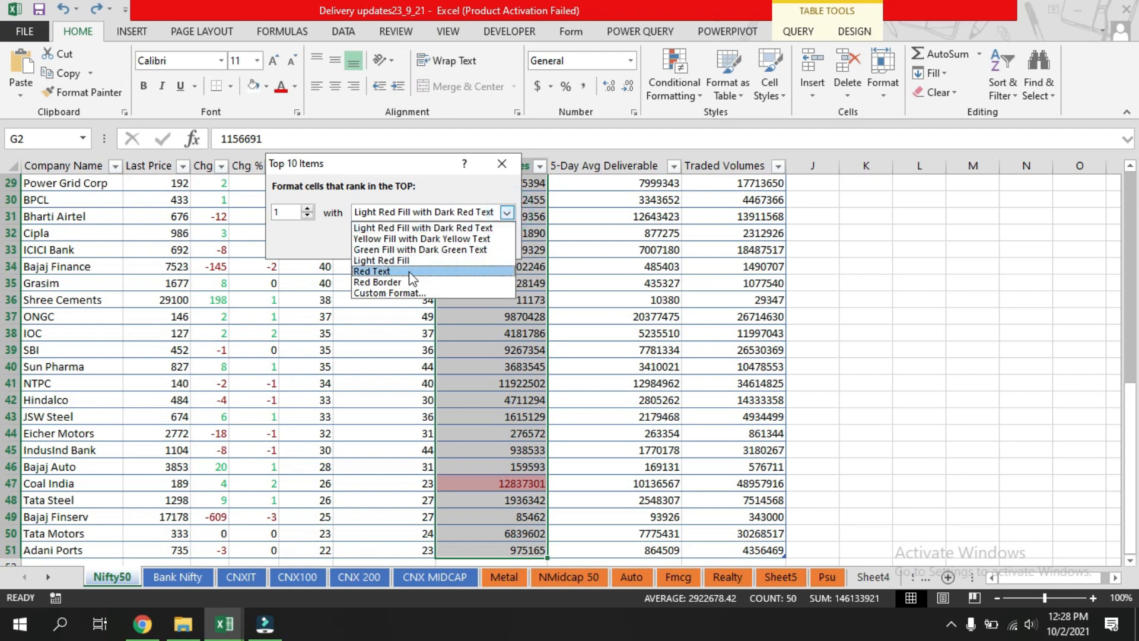
left_click(416, 298)
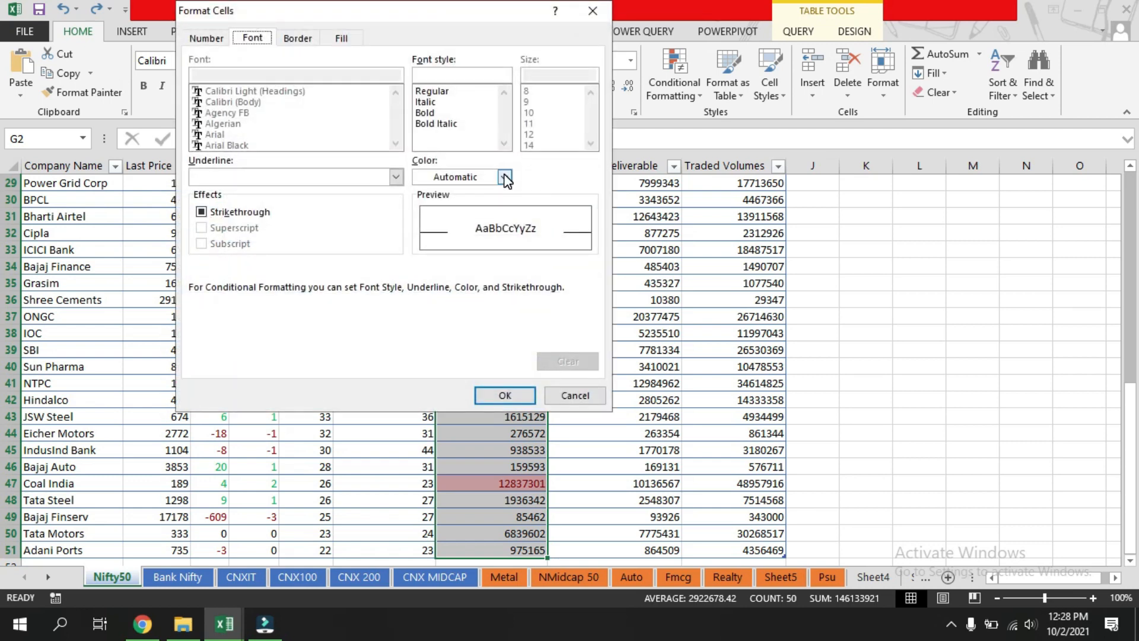
Give the custom format a two-colour gradient fill with green as Color 2 and a bold font style, then apply the rule.
left_click(343, 38)
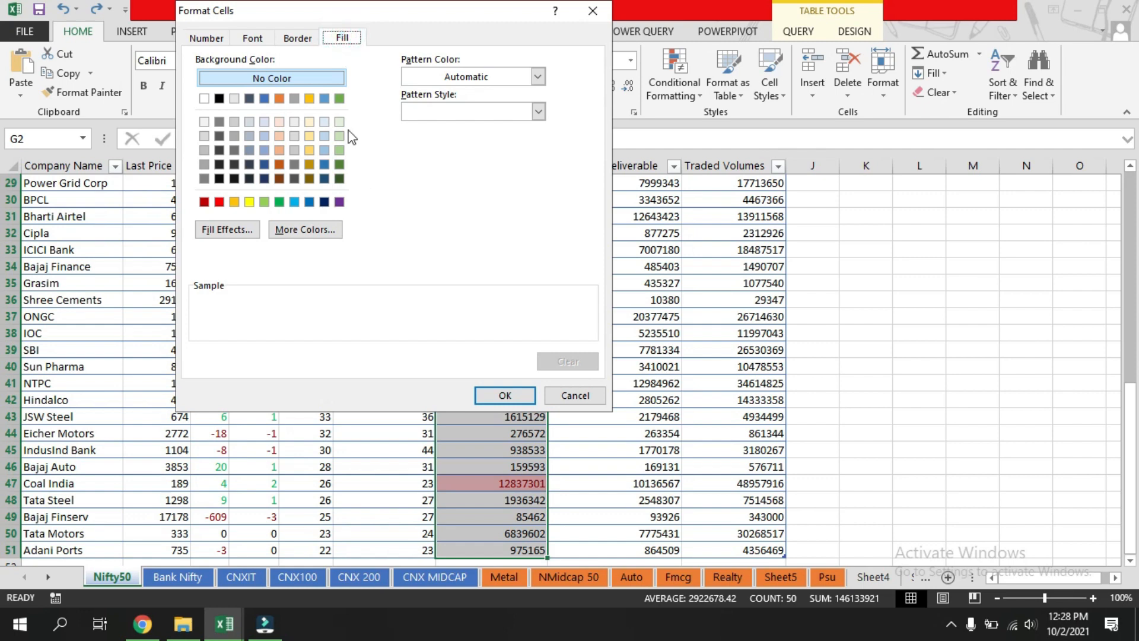
left_click(225, 229)
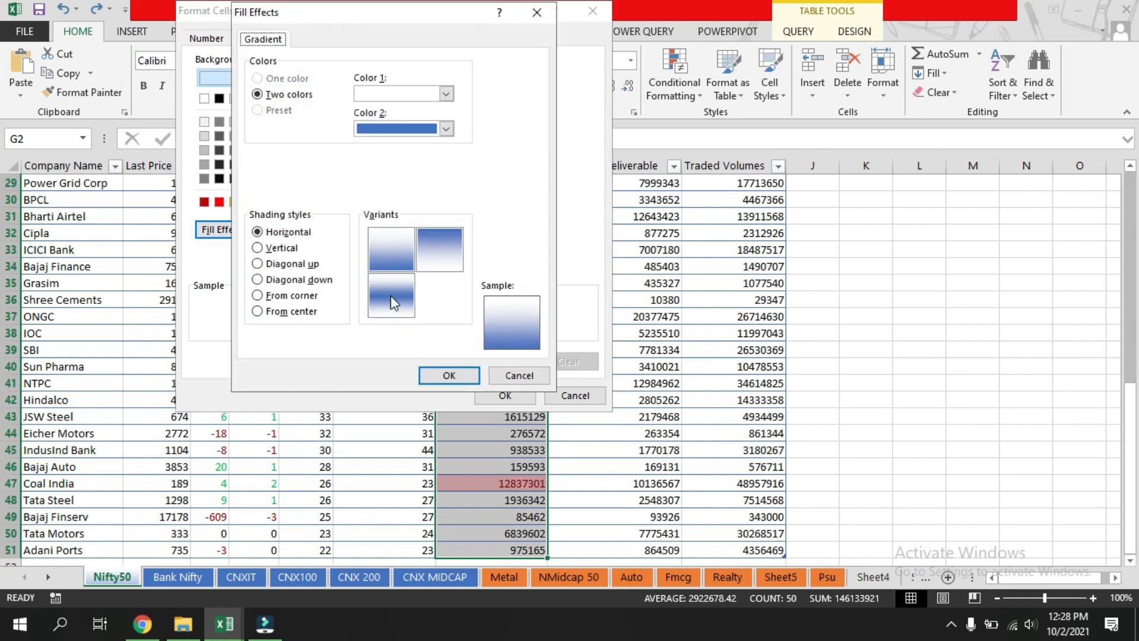
left_click(446, 128)
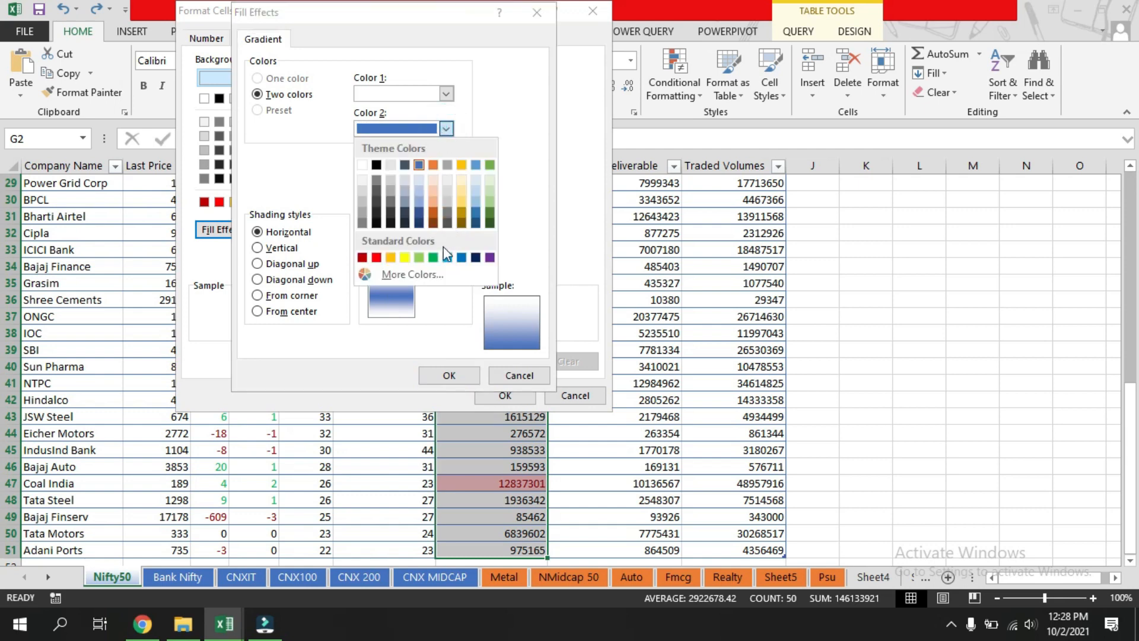
left_click(419, 257)
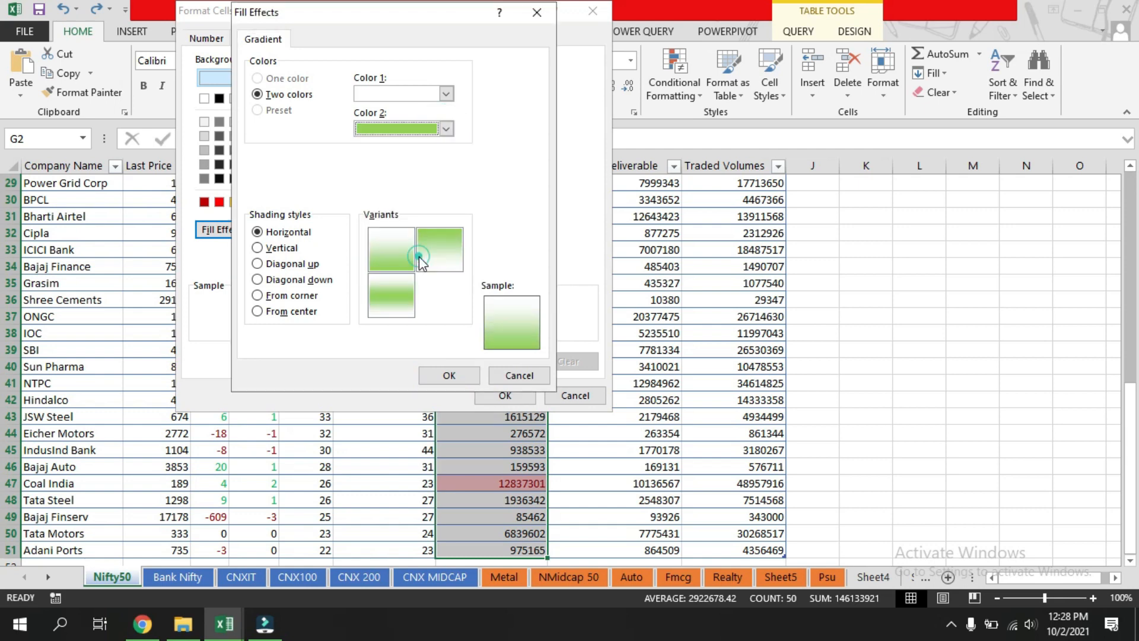
left_click(390, 297)
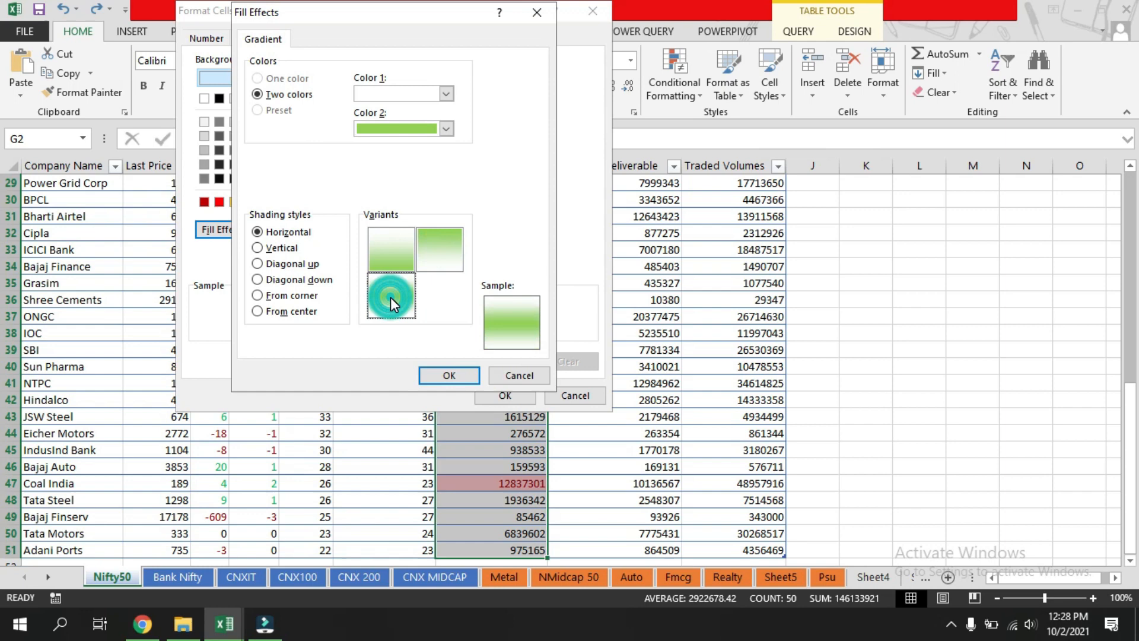
left_click(448, 375)
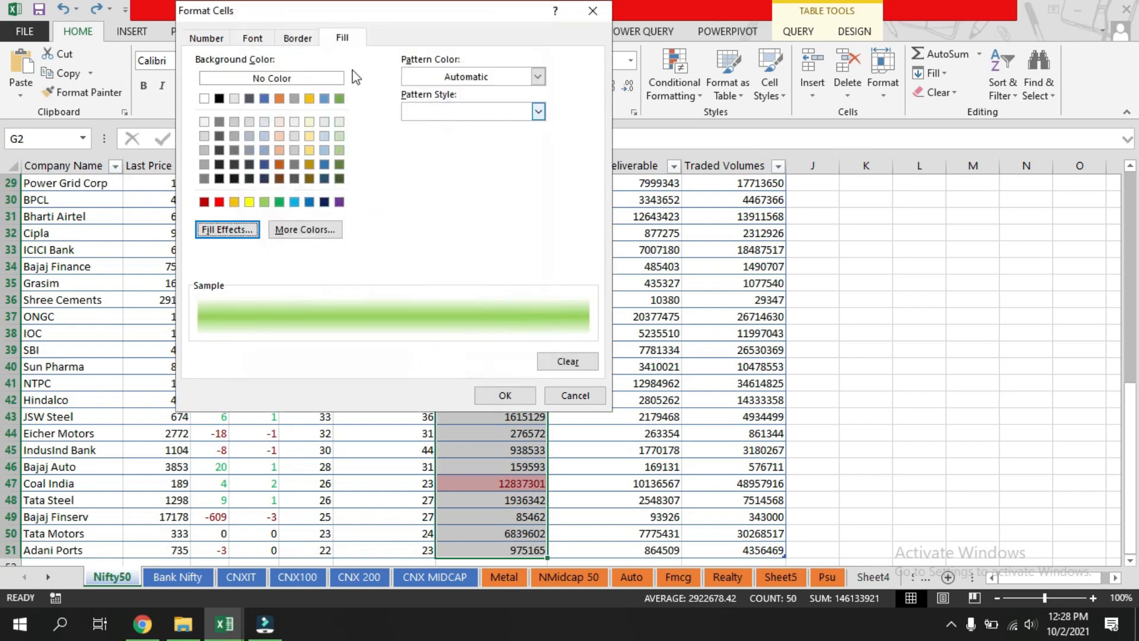
left_click(253, 39)
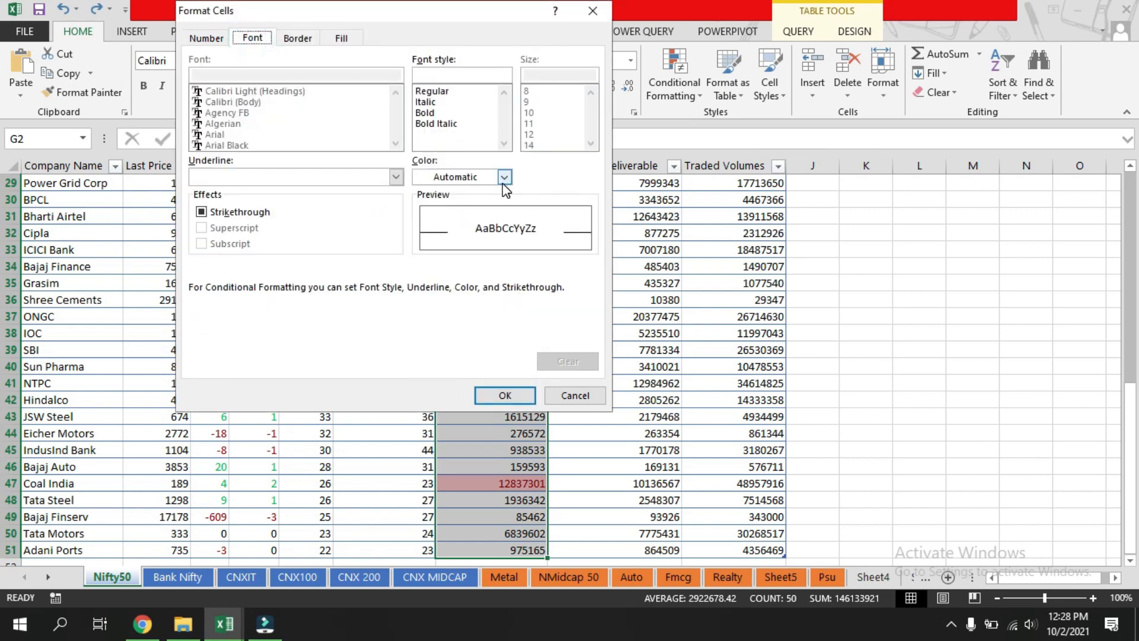
left_click(443, 113)
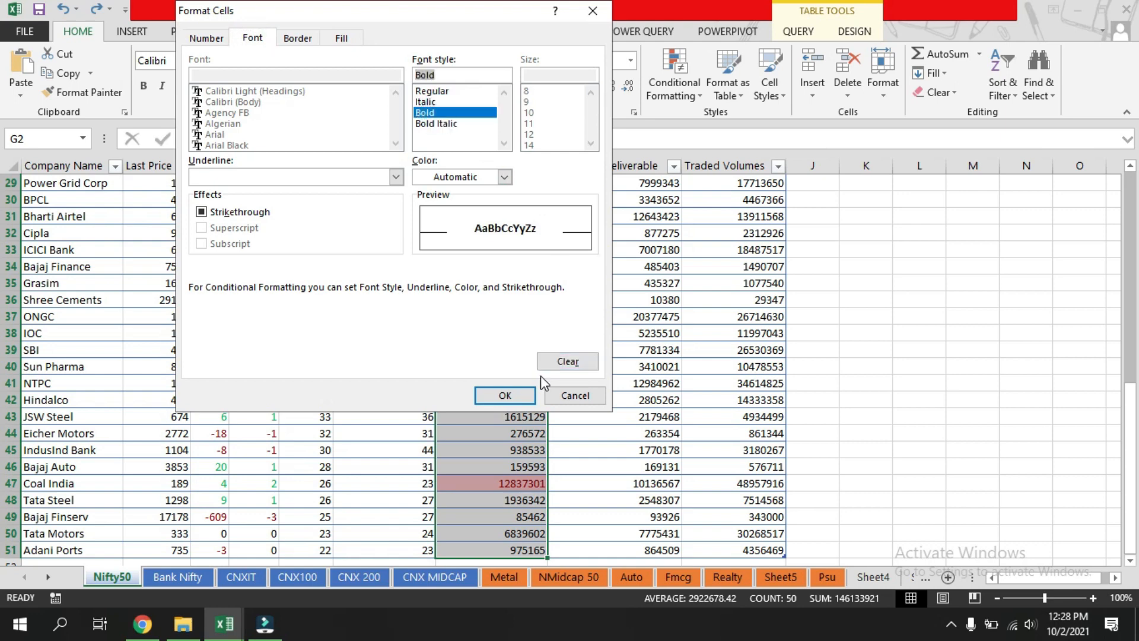
left_click(508, 397)
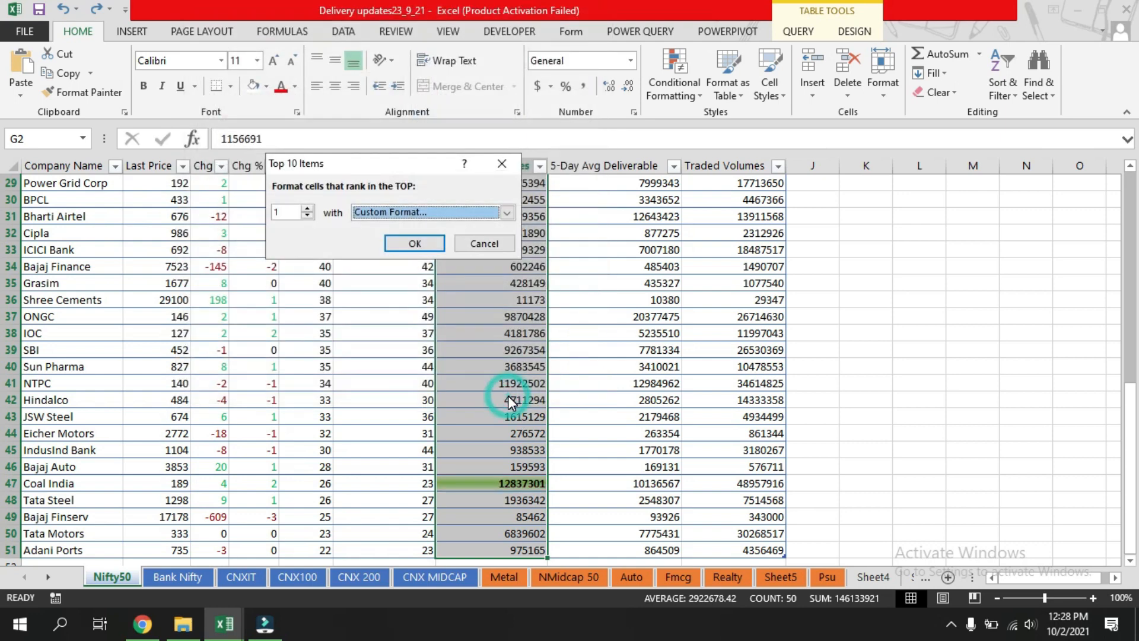
left_click(406, 244)
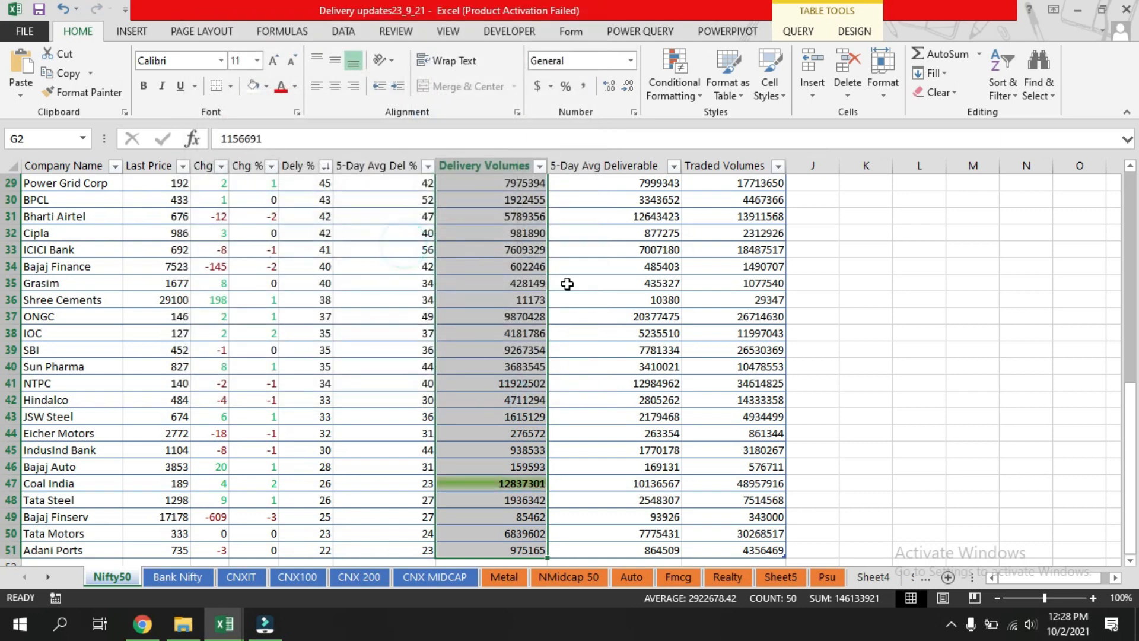
Review the highlighted top delivery volume in the Nifty50 sheet.
left_click(825, 382)
scroll(510, 488, "down", 1)
scroll(510, 488, "down", 4)
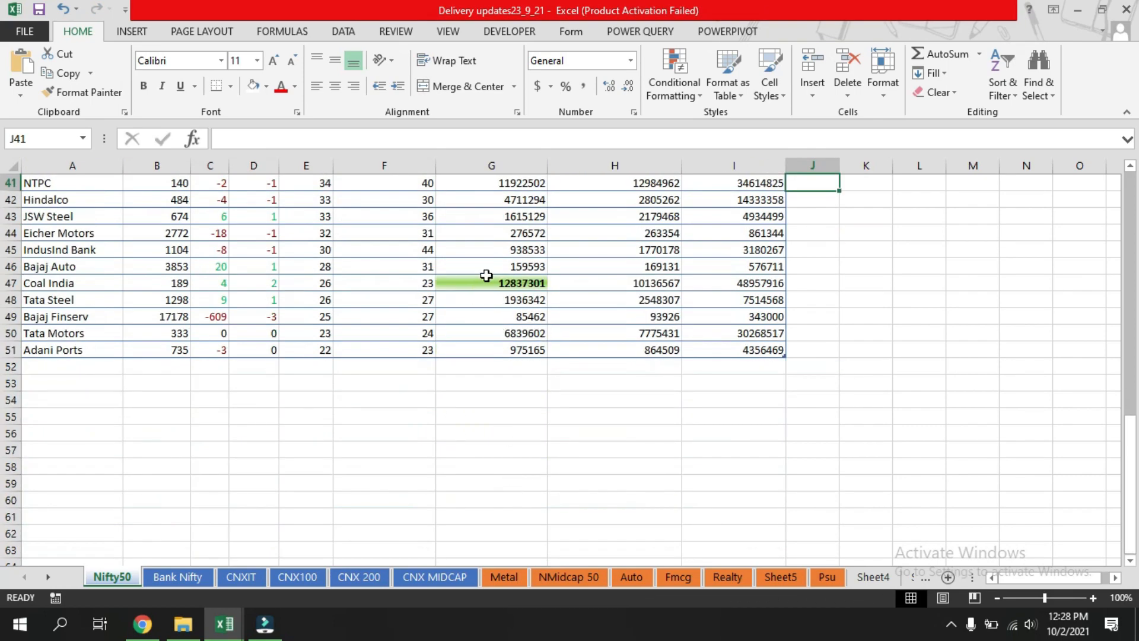
scroll(504, 282, "up", 13)
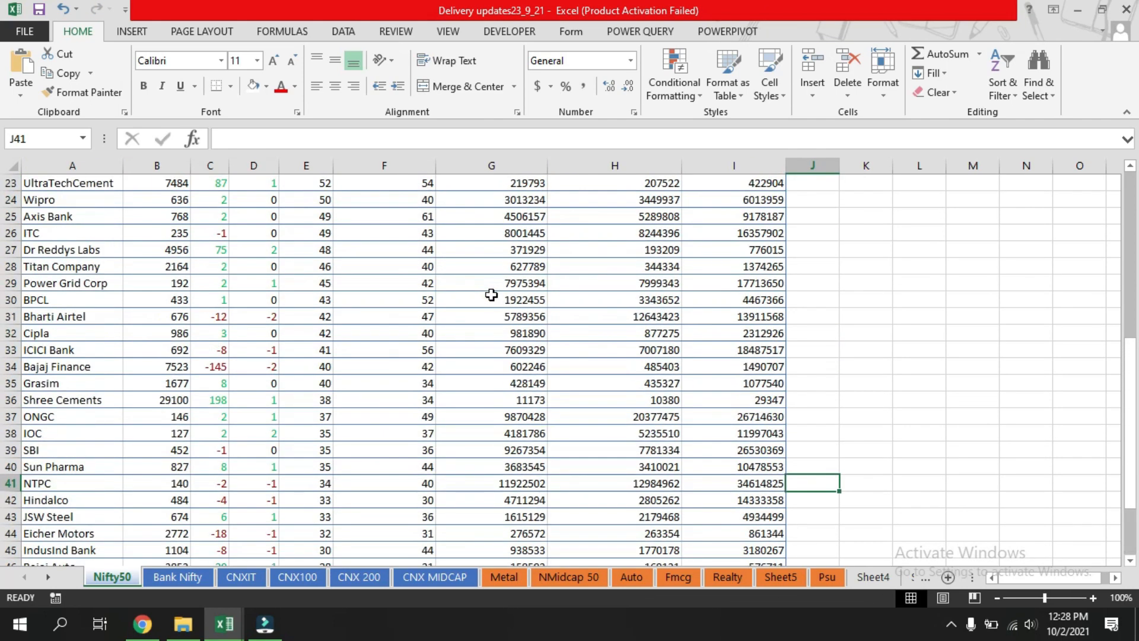
scroll(471, 416, "down", 12)
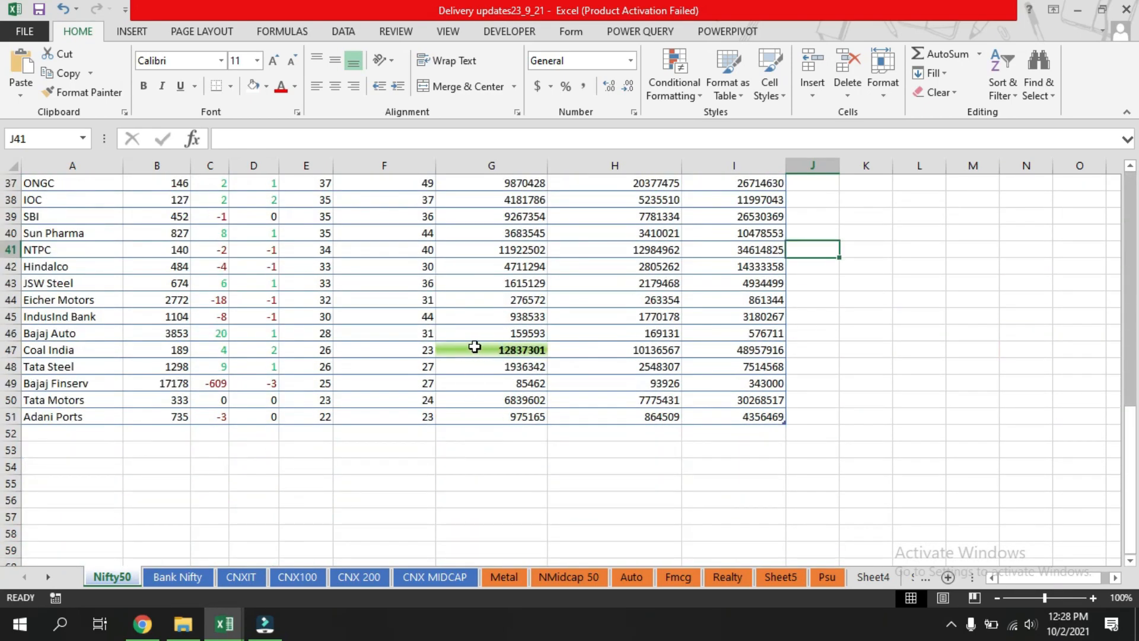
scroll(516, 350, "up", 12)
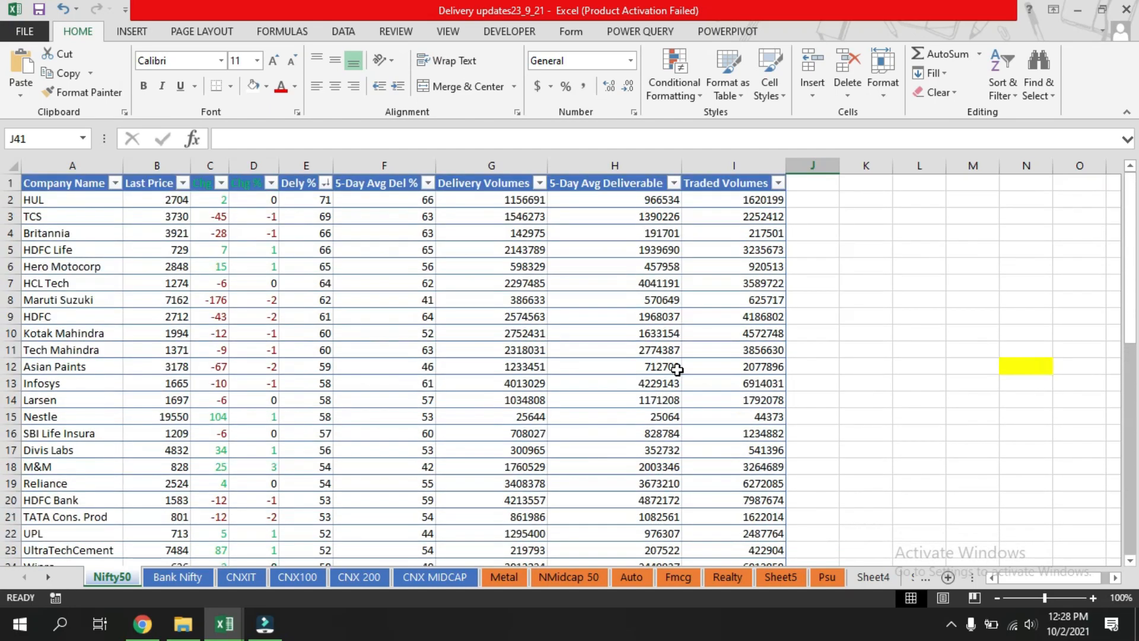
Select the Delivery Volumes column and set up a Bottom 10 Items rule for the bottom 1 value with a custom format.
left_click(509, 201)
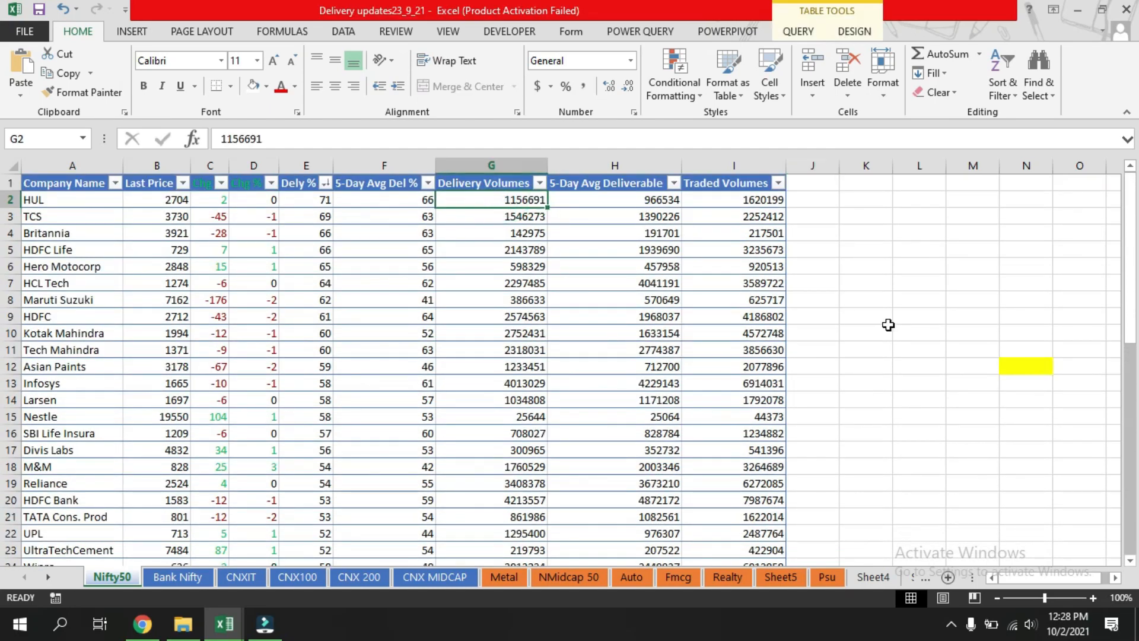
key("ctrl+shift+Down")
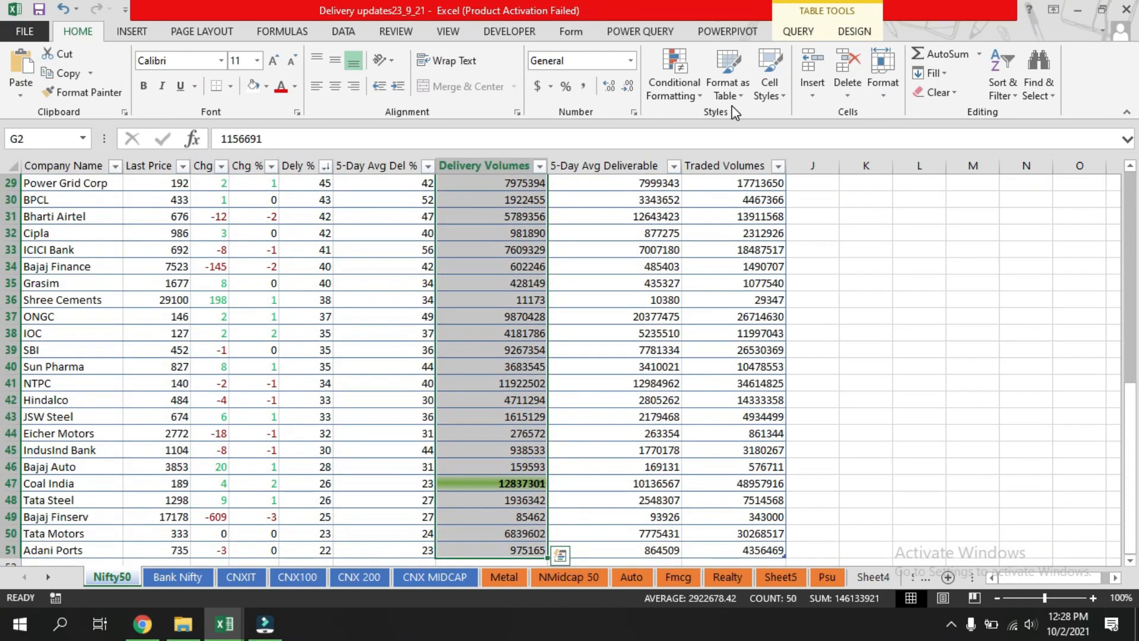
left_click(675, 83)
mouse_move(749, 165)
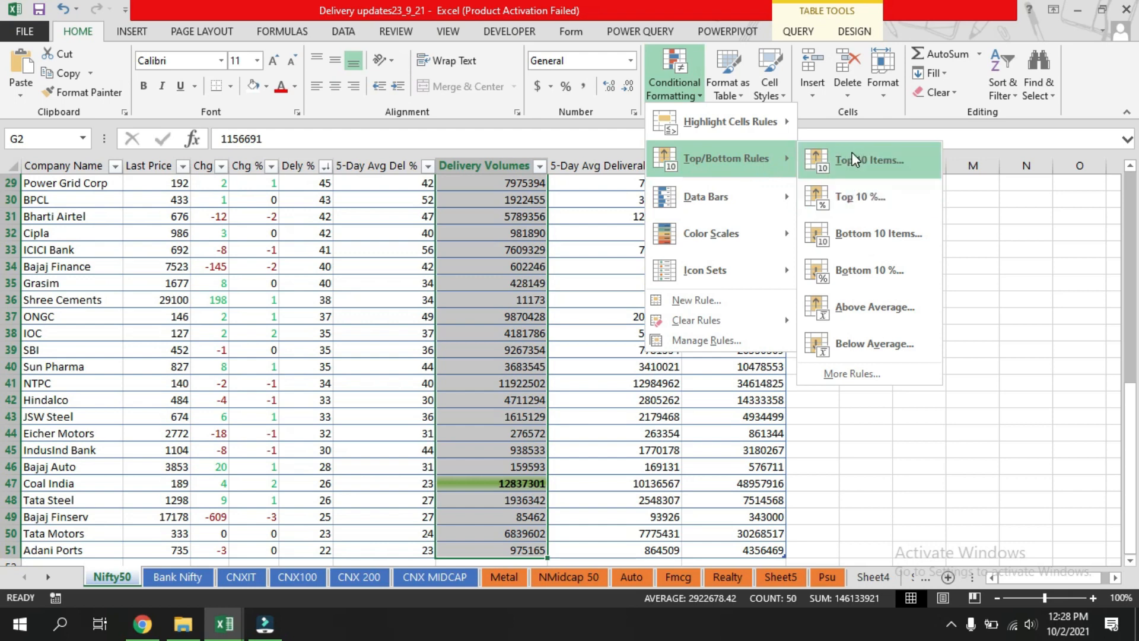
left_click(878, 234)
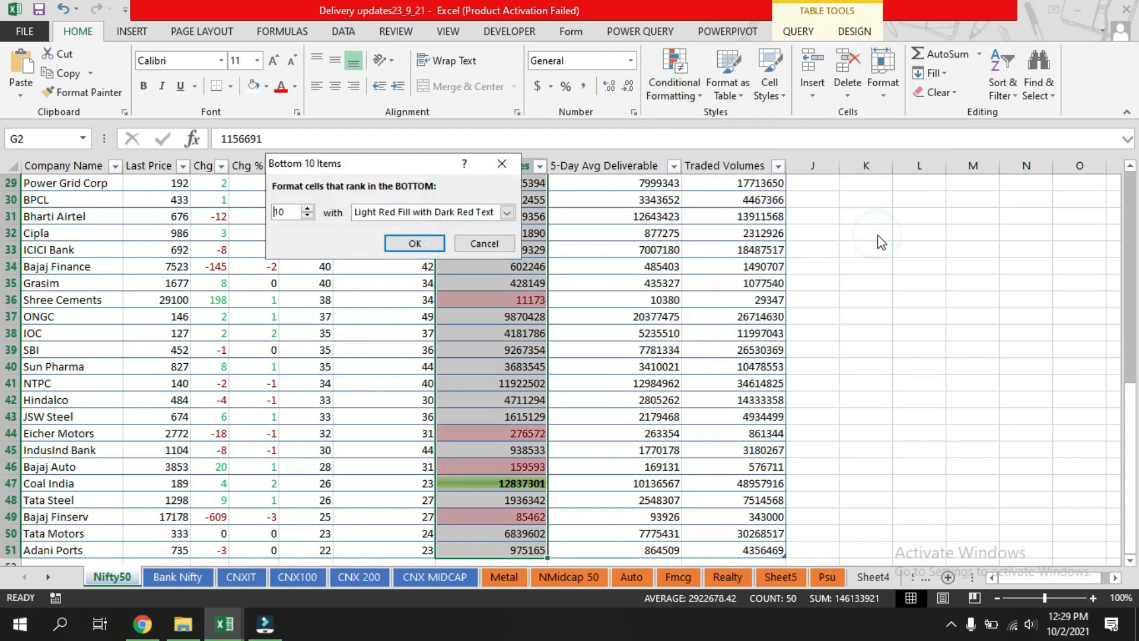
left_click(293, 210)
key("BackSpace")
left_click(507, 211)
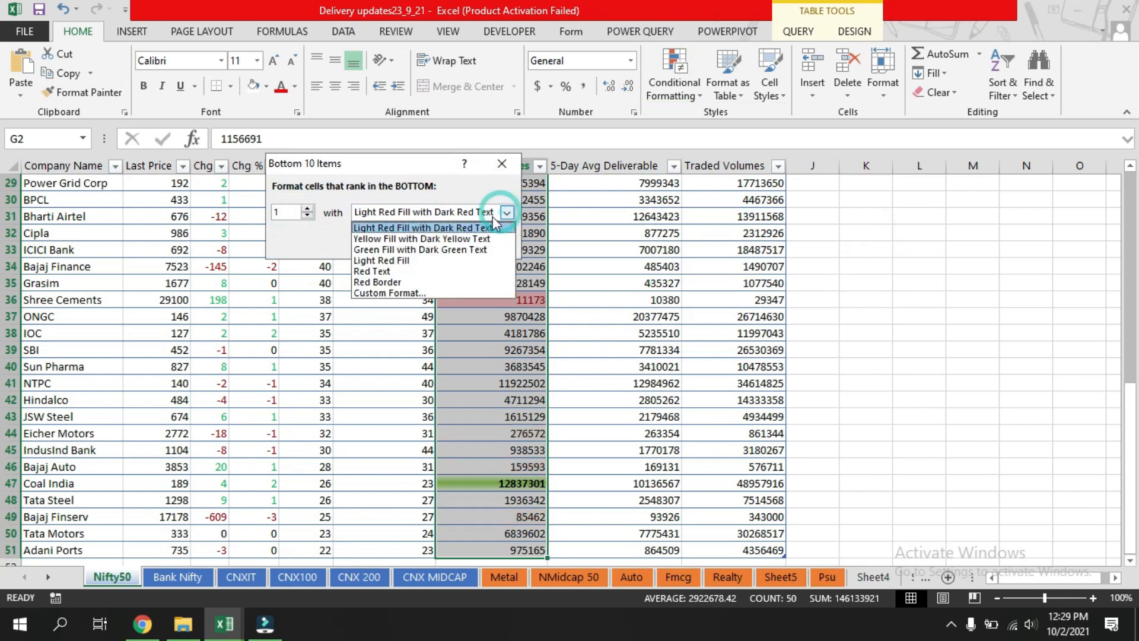
left_click(441, 292)
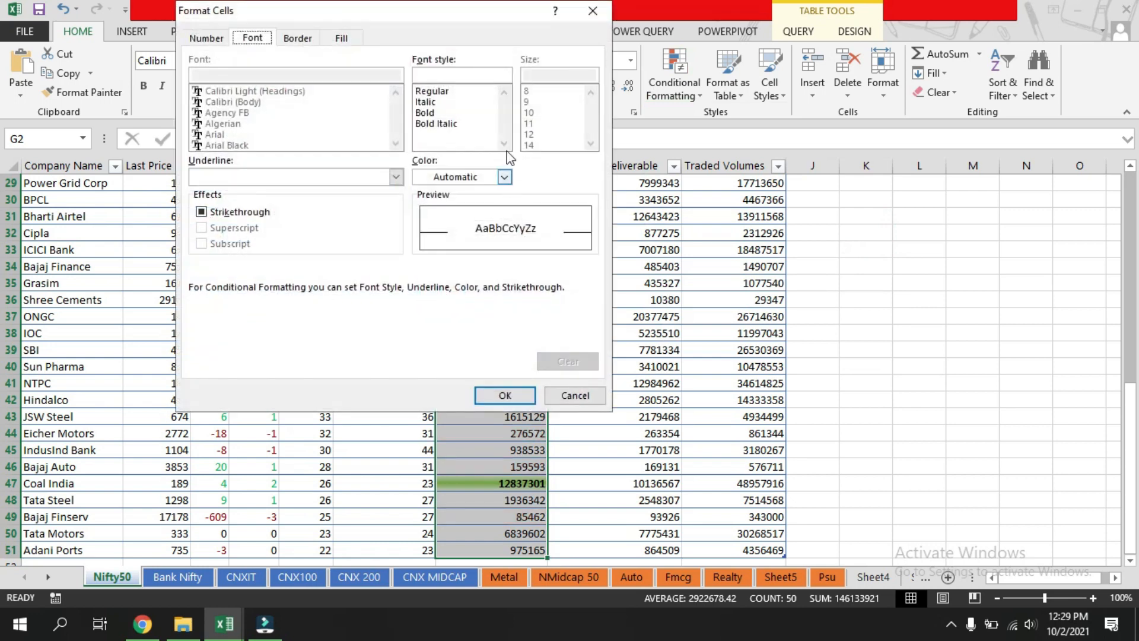
Give the custom format a two-colour horizontal gradient fill with red as Color 2 and a bold font style, then apply the rule.
left_click(342, 39)
left_click(220, 230)
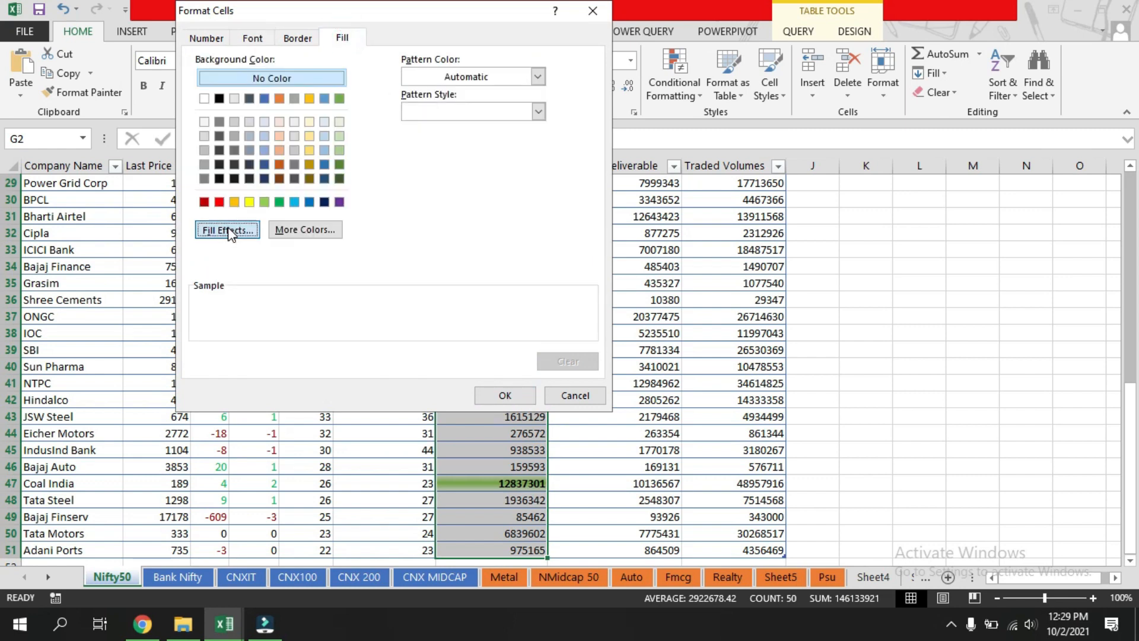
left_click(413, 129)
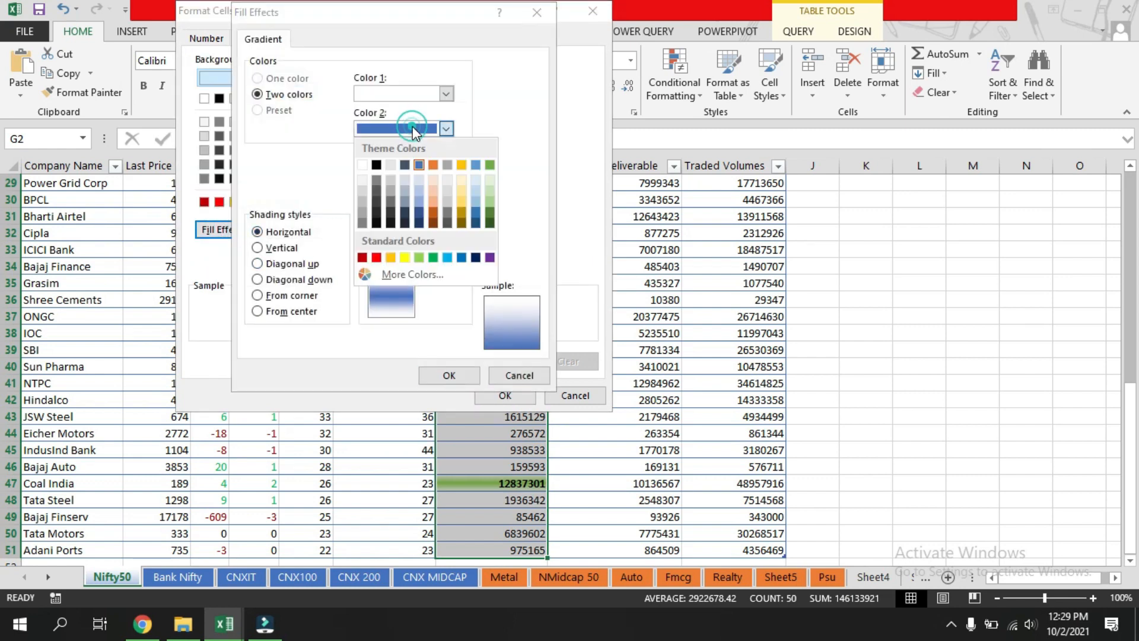
left_click(376, 258)
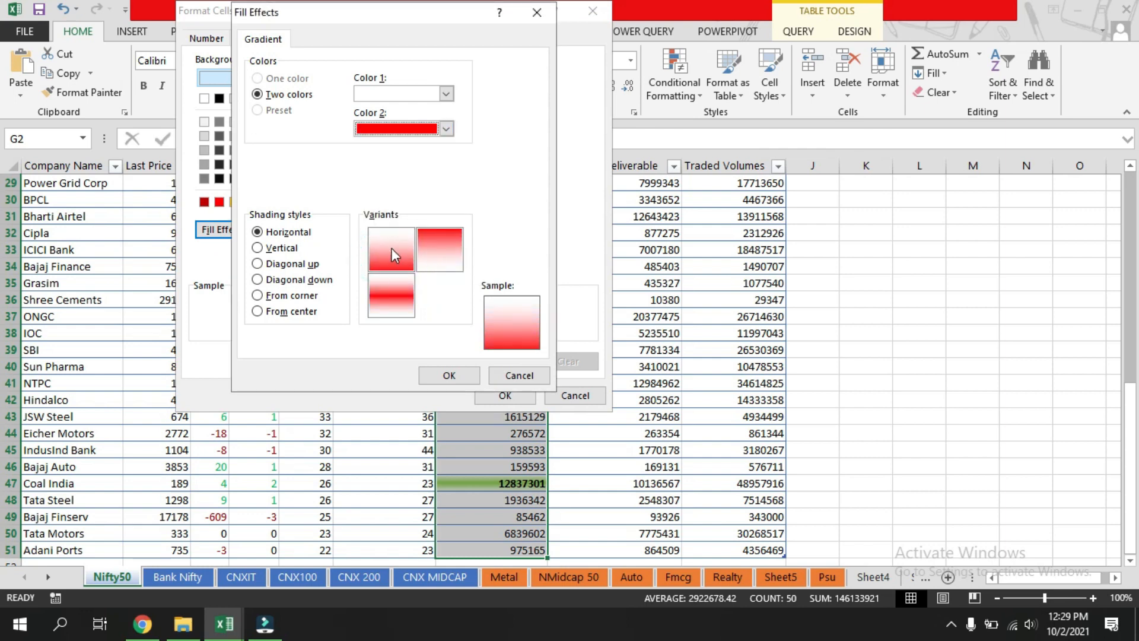
left_click(392, 248)
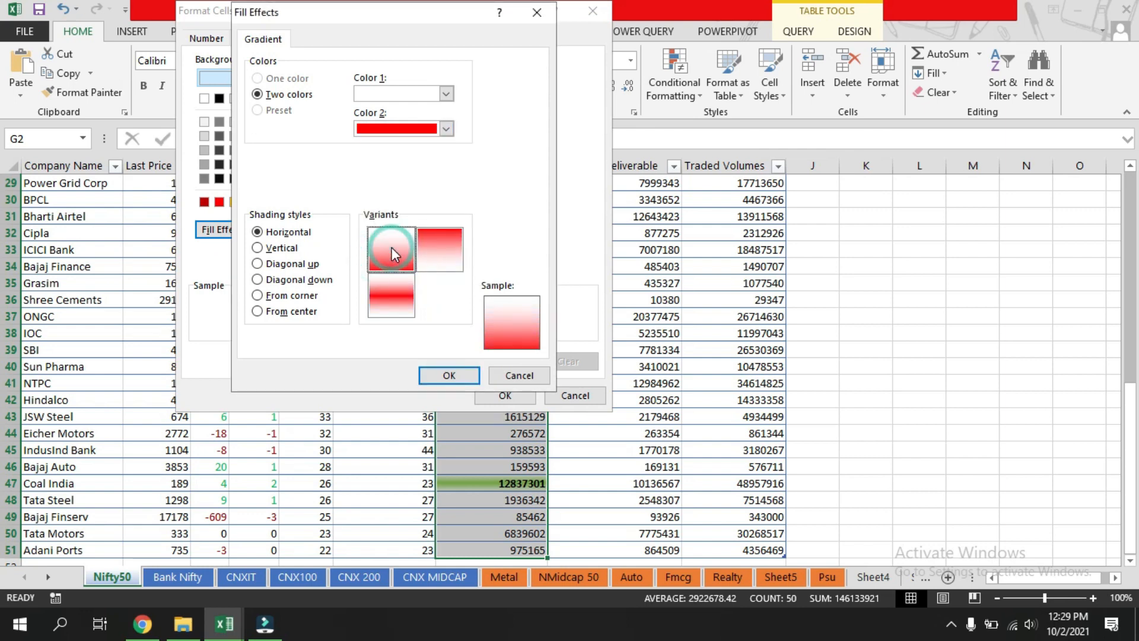
left_click(456, 375)
left_click(253, 38)
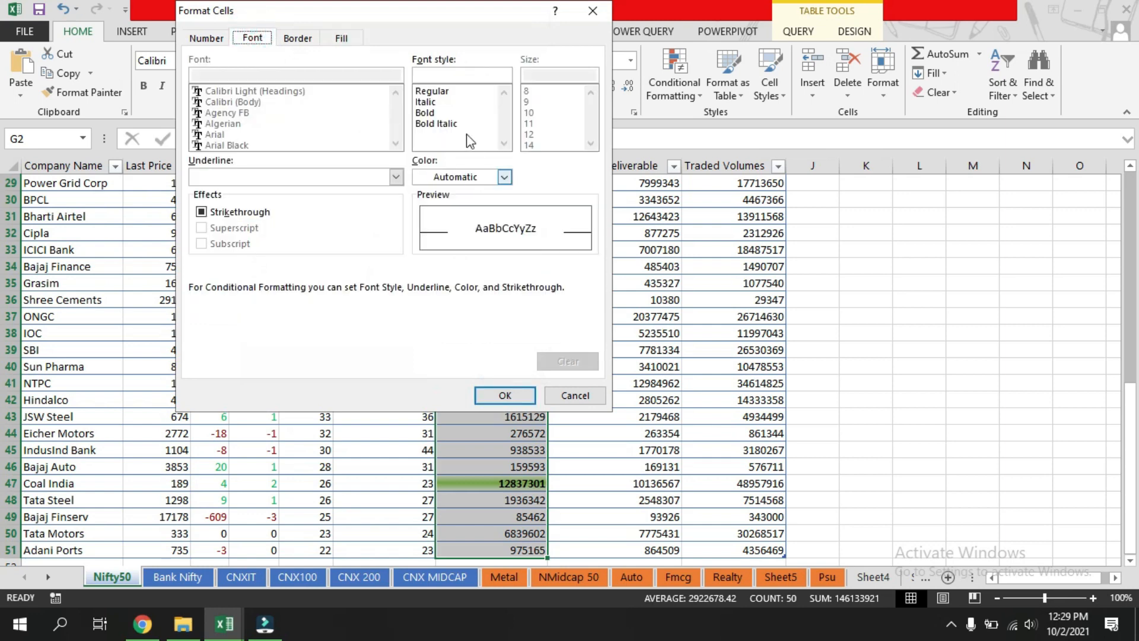
left_click(436, 113)
left_click(505, 396)
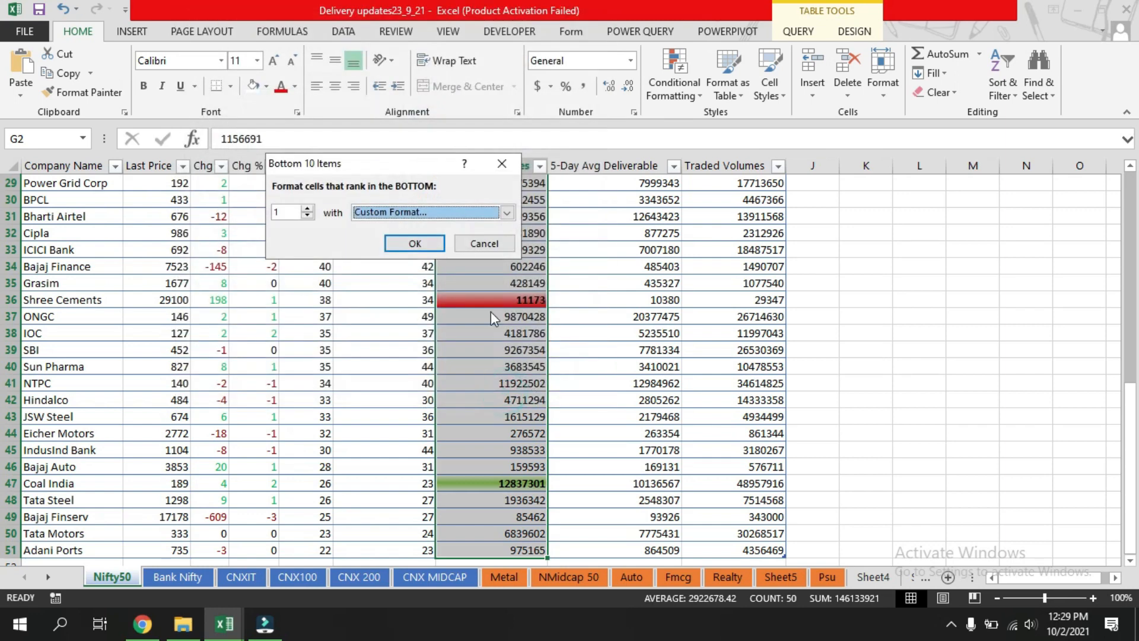
left_click(415, 243)
Review the highlighted lowest delivery volume in the Nifty50 sheet.
left_click_drag(838, 328, 860, 331)
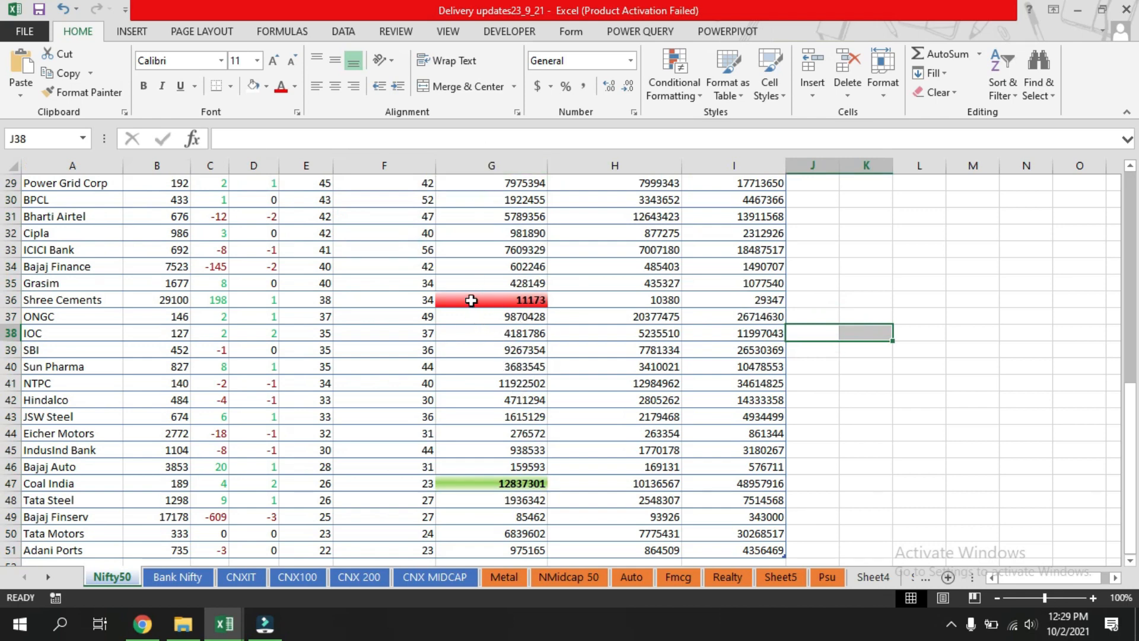
scroll(471, 298, "up", 9)
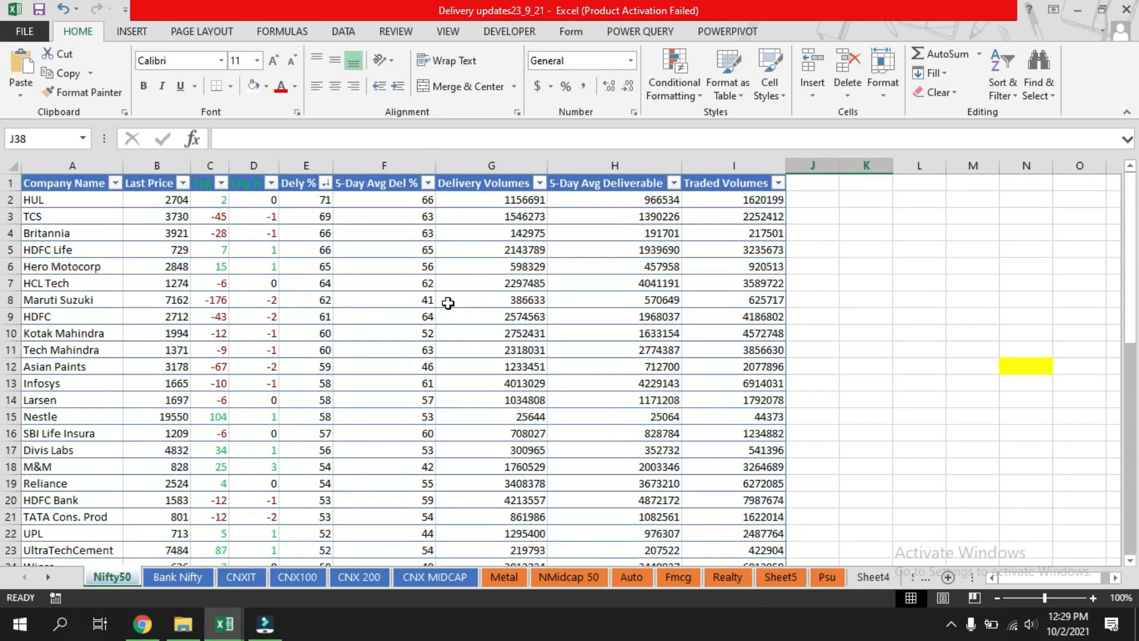
scroll(451, 311, "down", 12)
scroll(468, 454, "down", 1)
scroll(460, 377, "up", 5)
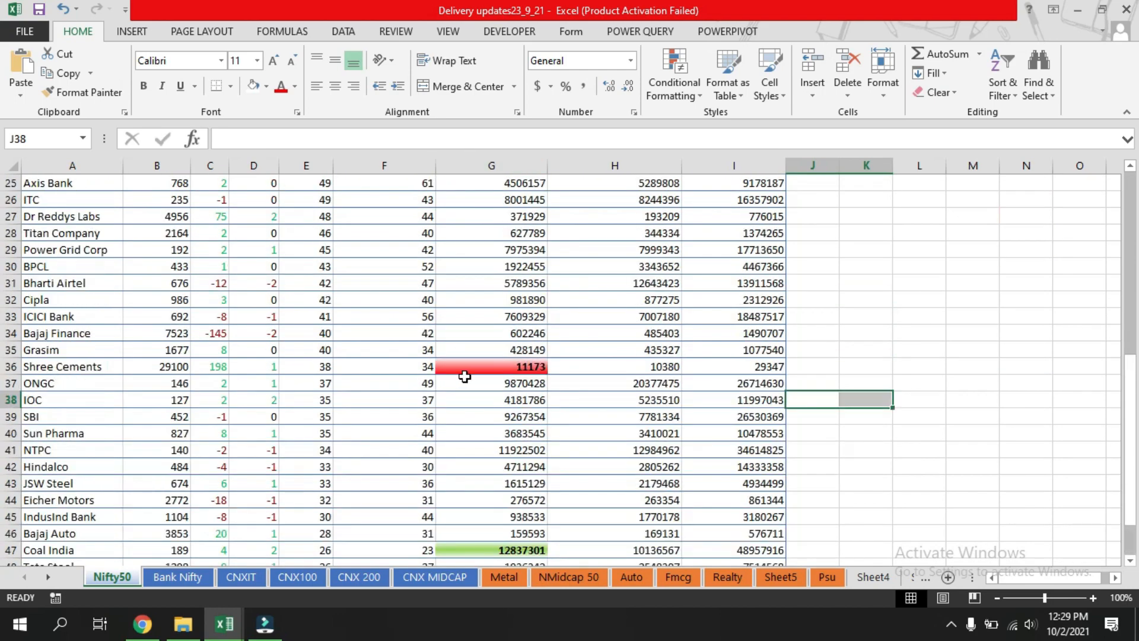
scroll(516, 374, "up", 8)
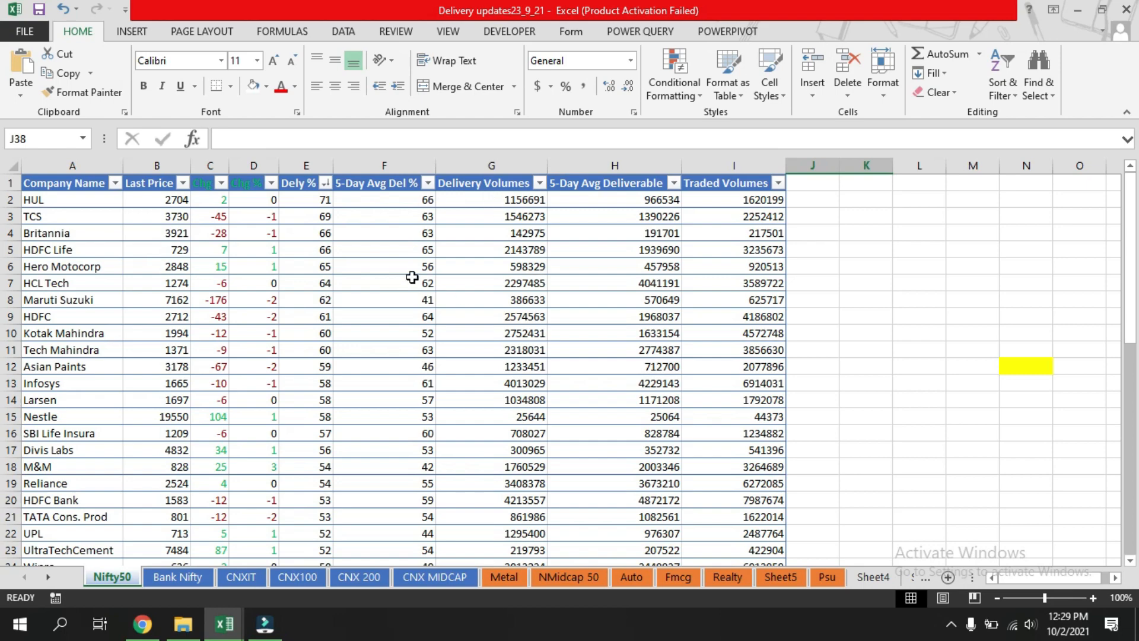
scroll(413, 278, "down", 10)
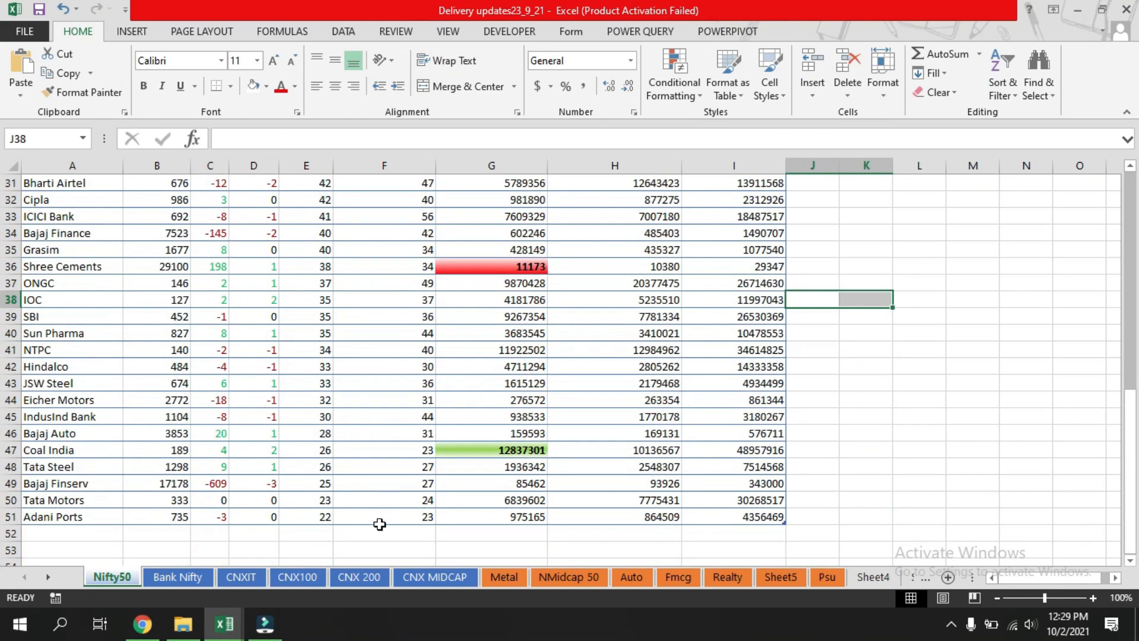
scroll(402, 278, "up", 8)
scroll(403, 279, "up", 2)
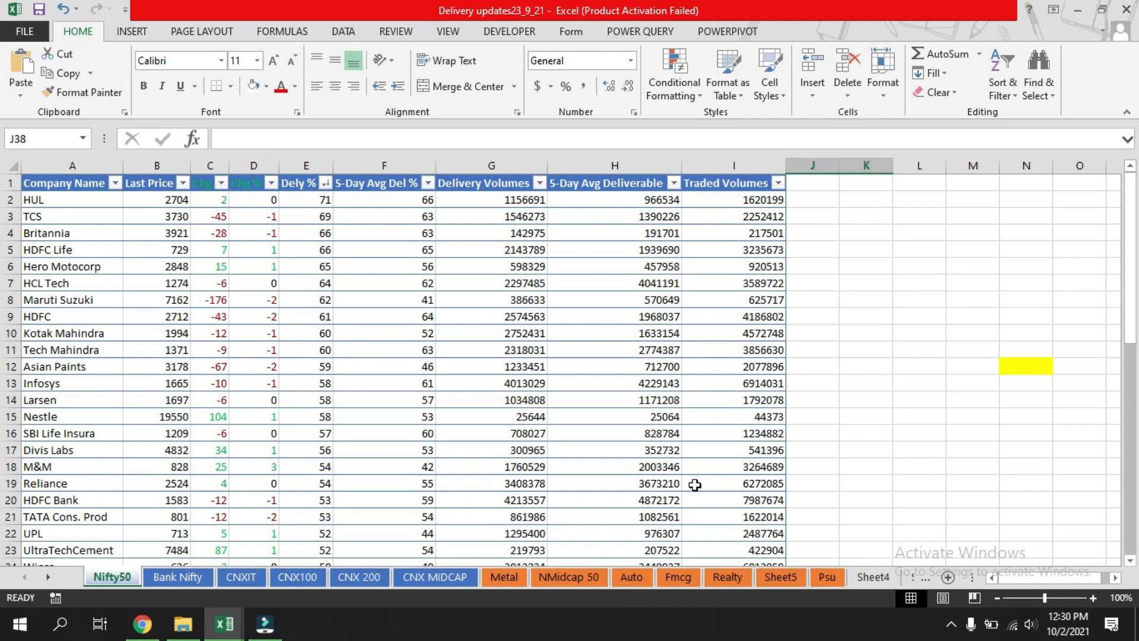
Apply the green-yellow-red colour scale to the 5-Day Avg Deliverable column.
mouse_move(603, 197)
left_mouse_down()
mouse_move(635, 404)
mouse_move(633, 562)
mouse_move(638, 501)
mouse_move(626, 560)
mouse_move(626, 516)
mouse_move(622, 534)
left_mouse_up()
scroll(738, 320, "up", 10)
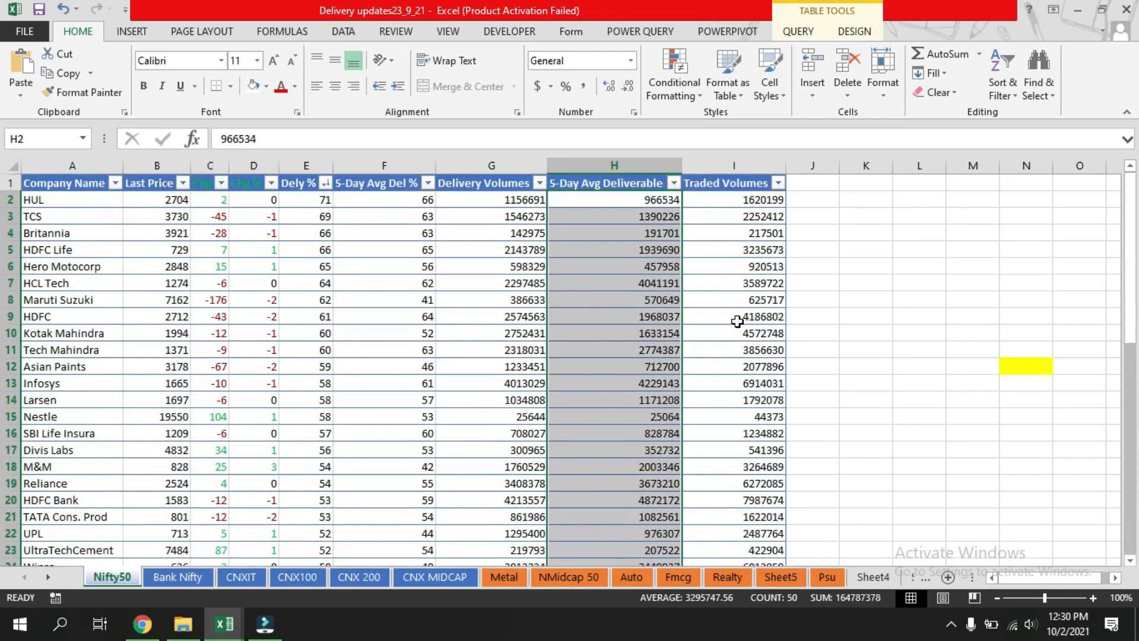
left_click(700, 97)
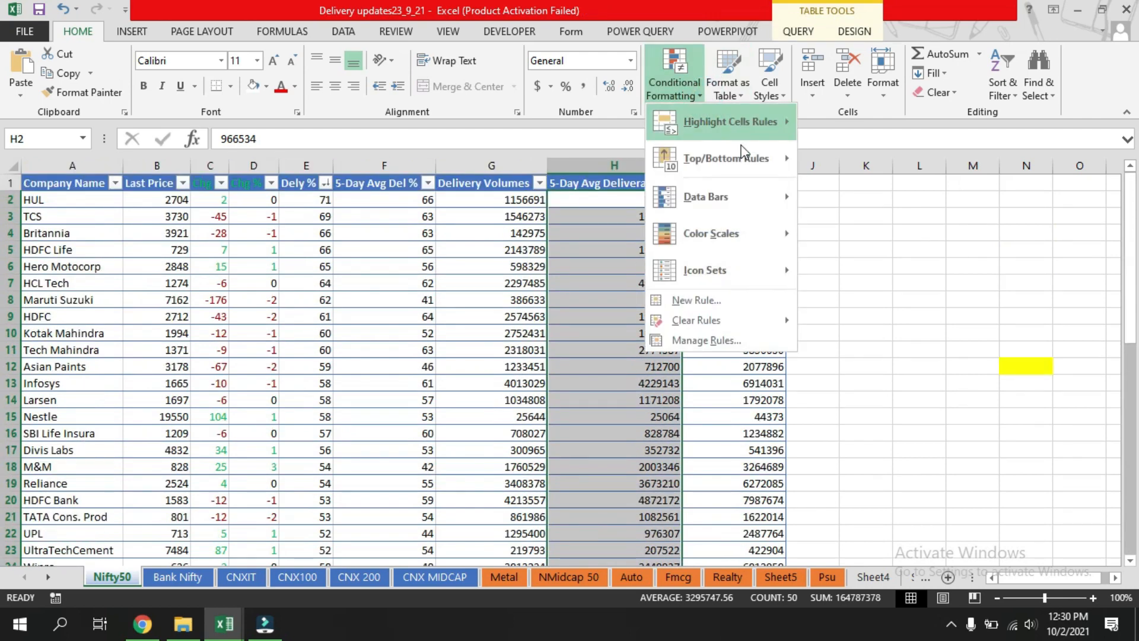
mouse_move(765, 203)
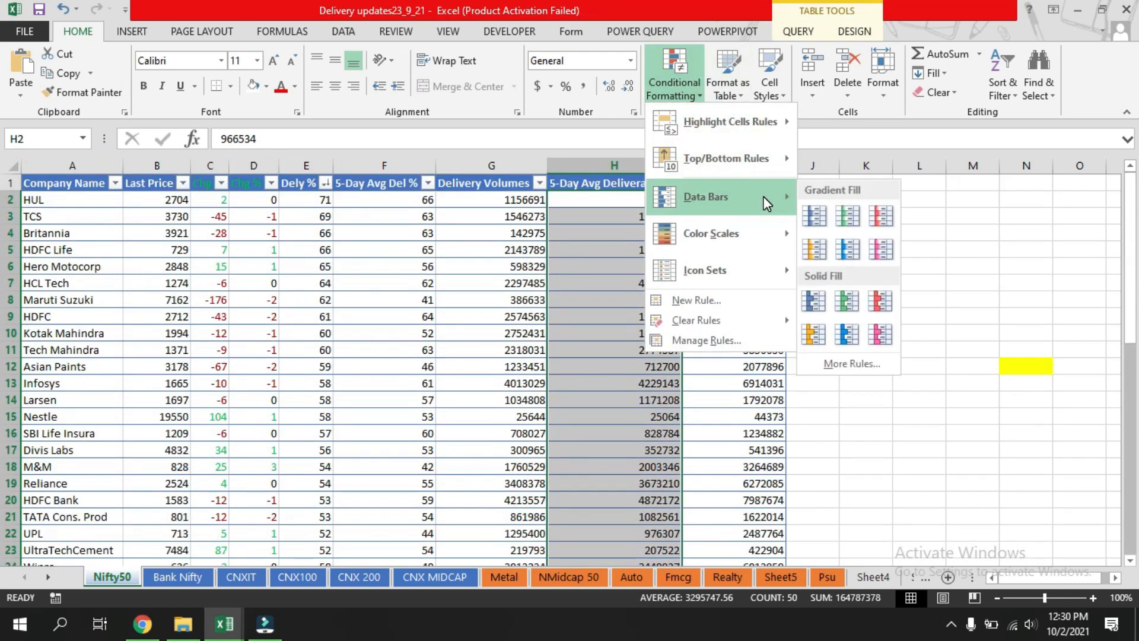
left_click(789, 234)
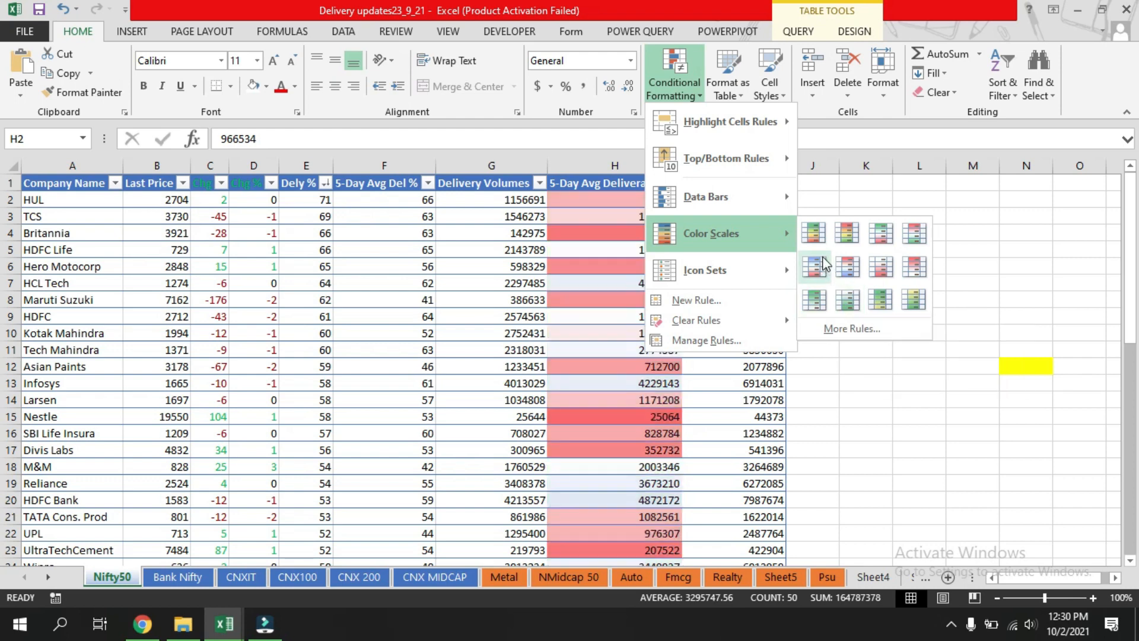
left_click(815, 235)
left_click(821, 382)
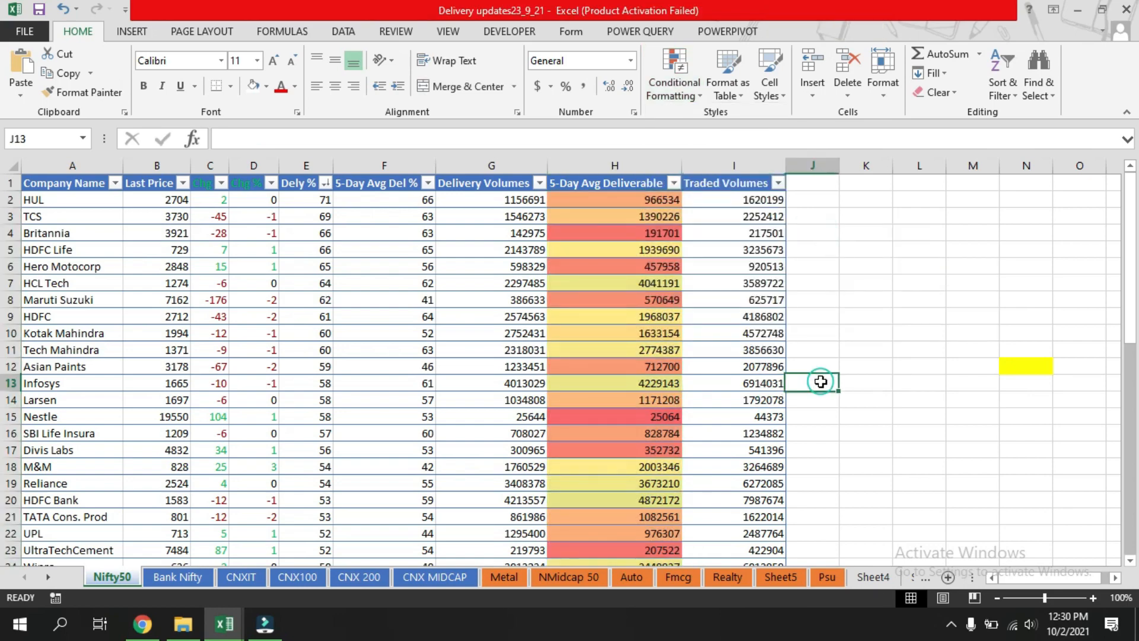
Review the colour-scaled 5-Day Avg Deliverable values down the sheet.
scroll(594, 322, "down", 12)
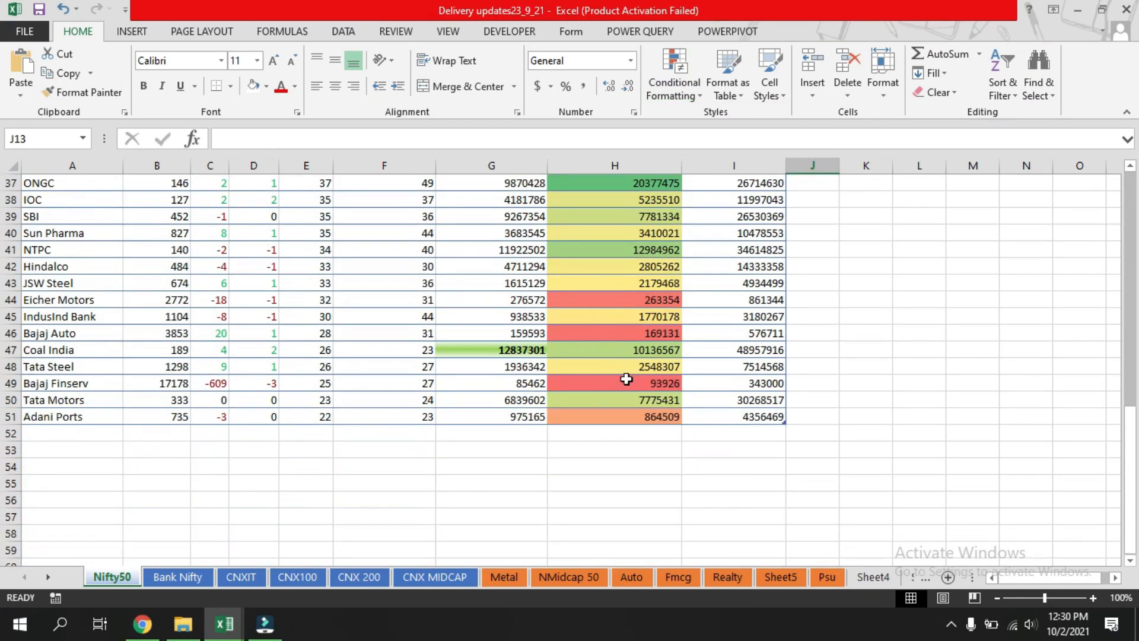
scroll(650, 407, "up", 9)
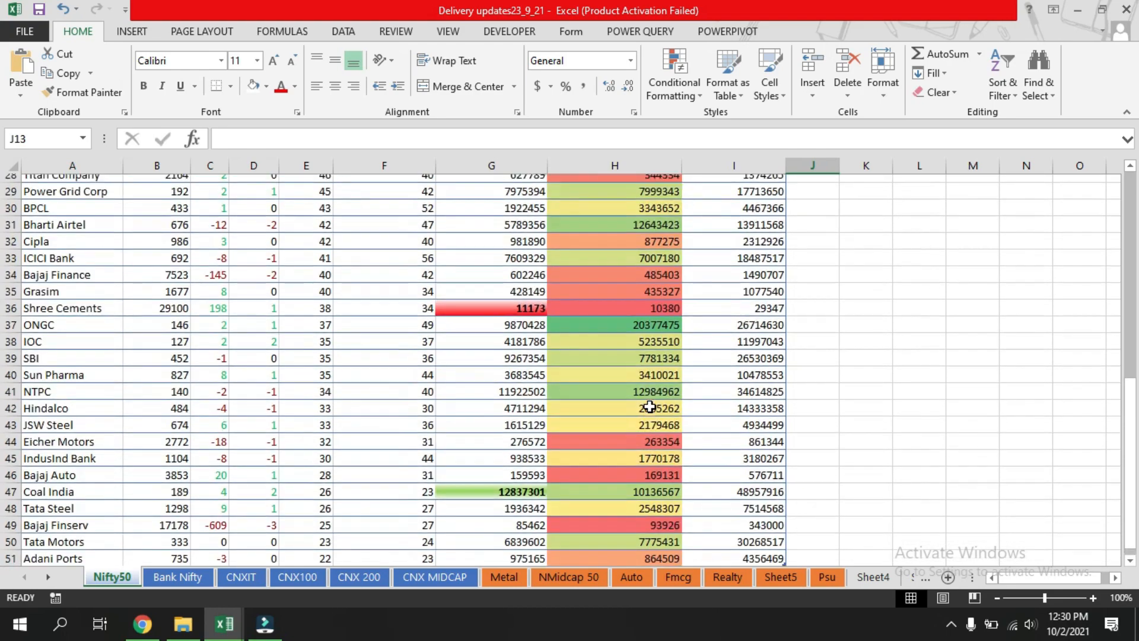
scroll(653, 403, "up", 1)
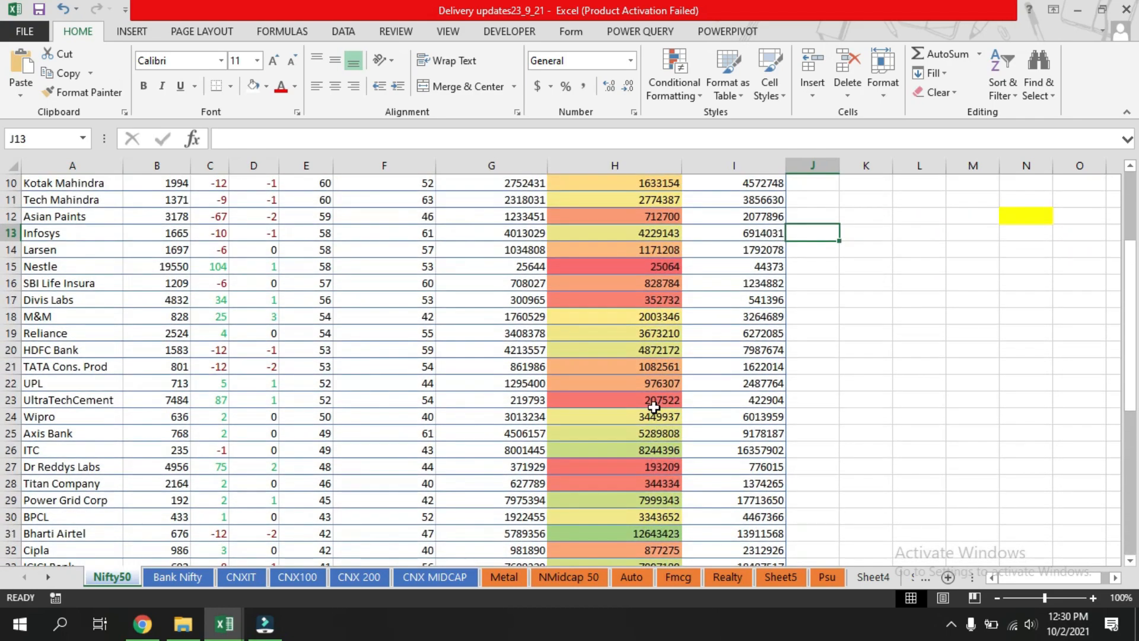
scroll(647, 349, "up", 3)
scroll(647, 349, "down", 6)
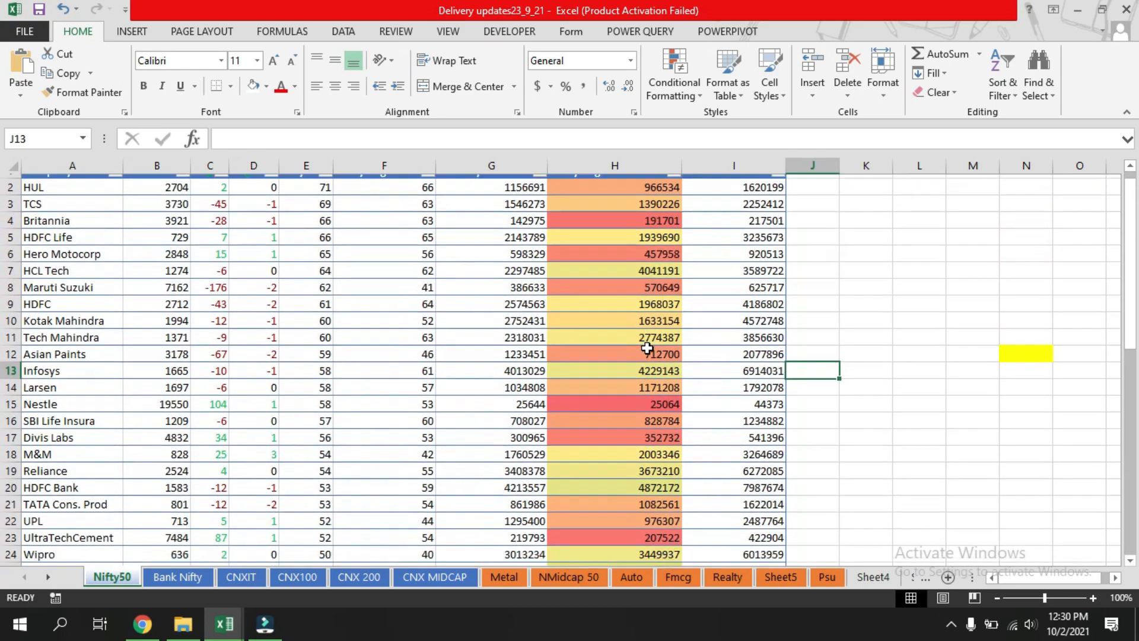
scroll(631, 491, "down", 5)
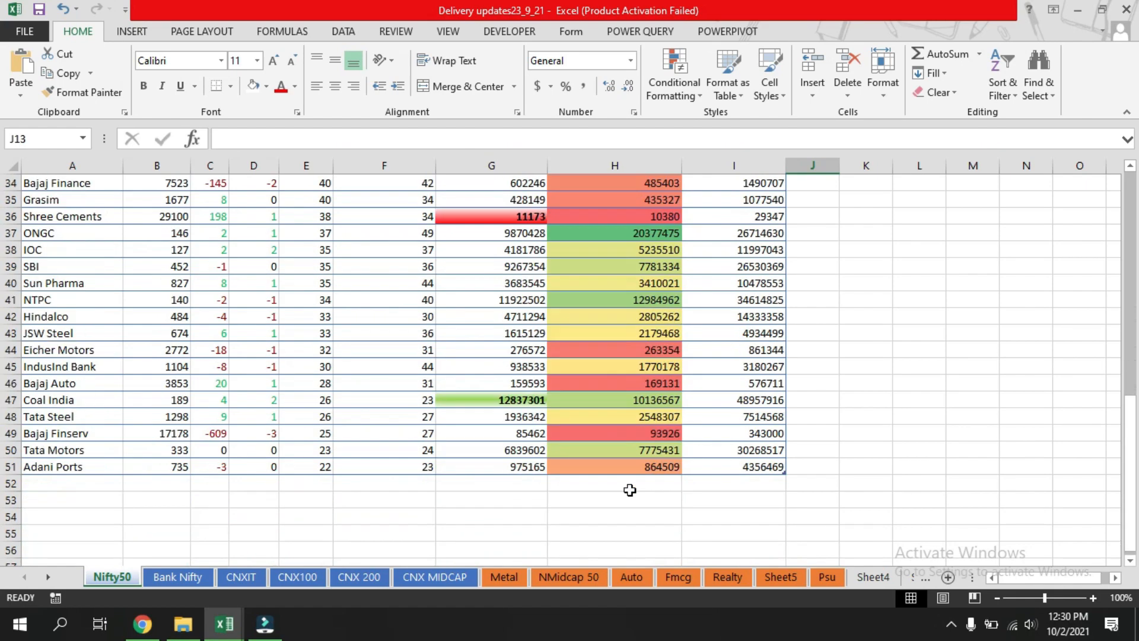
scroll(607, 398, "up", 8)
scroll(594, 295, "up", 3)
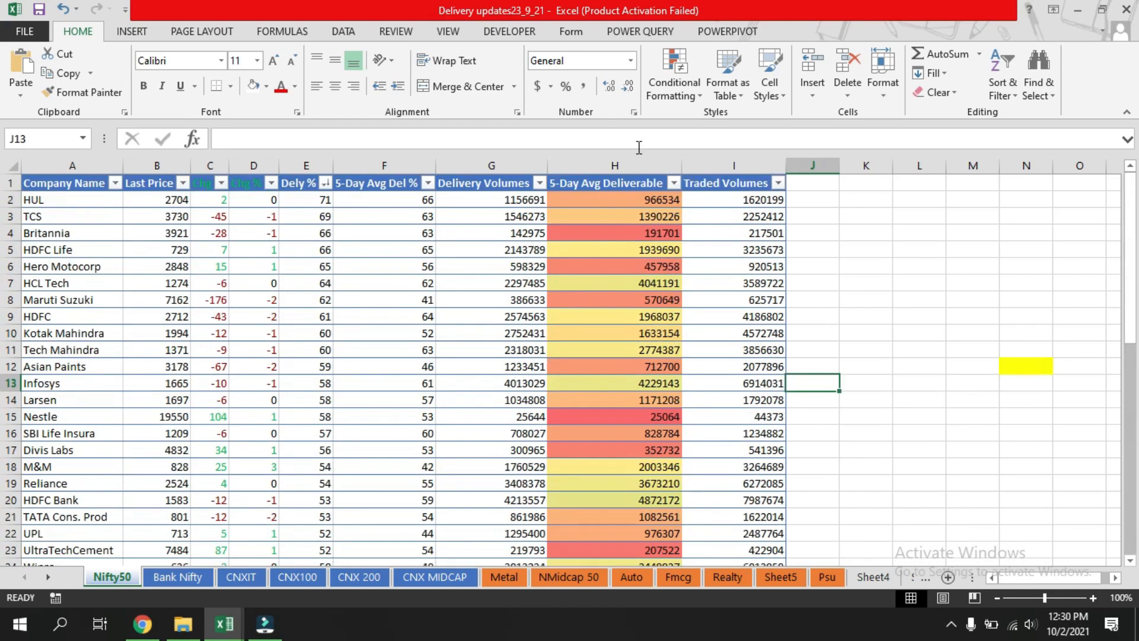
left_click(866, 285)
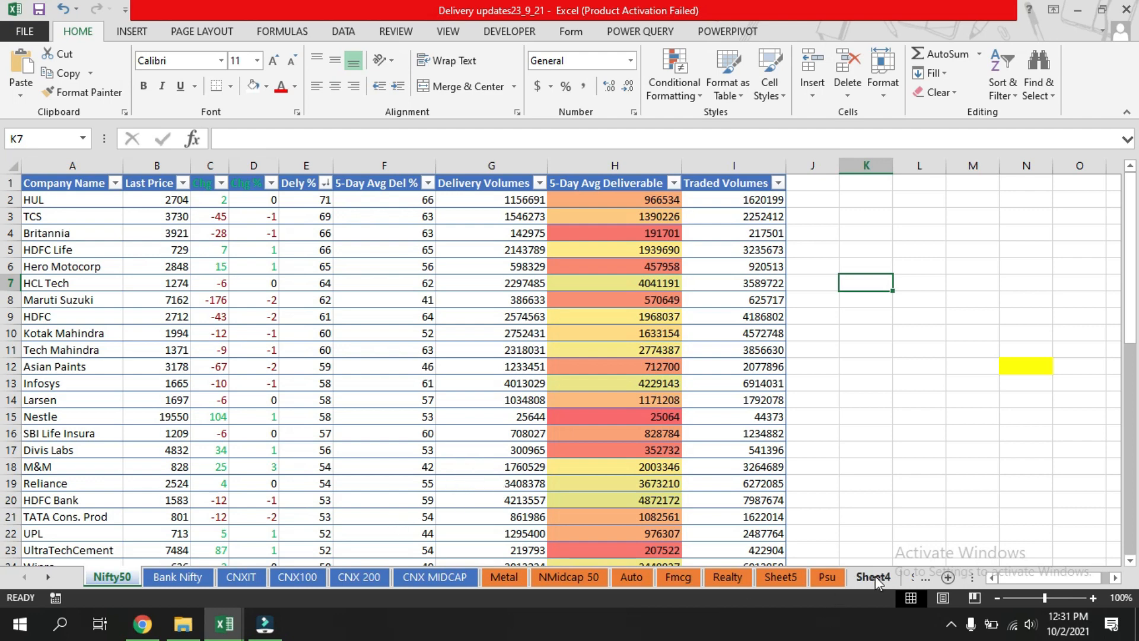
Move Sheet4 to sit after CNX MIDCAP and rename it Watch.
left_click_drag(872, 580, 500, 576)
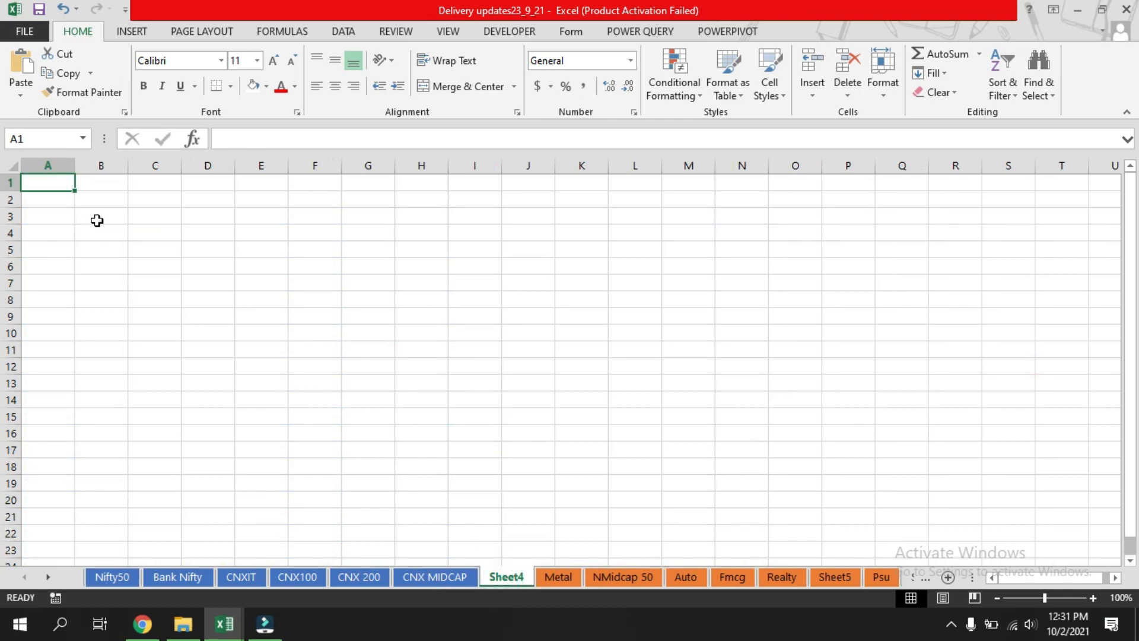
right_click(502, 580)
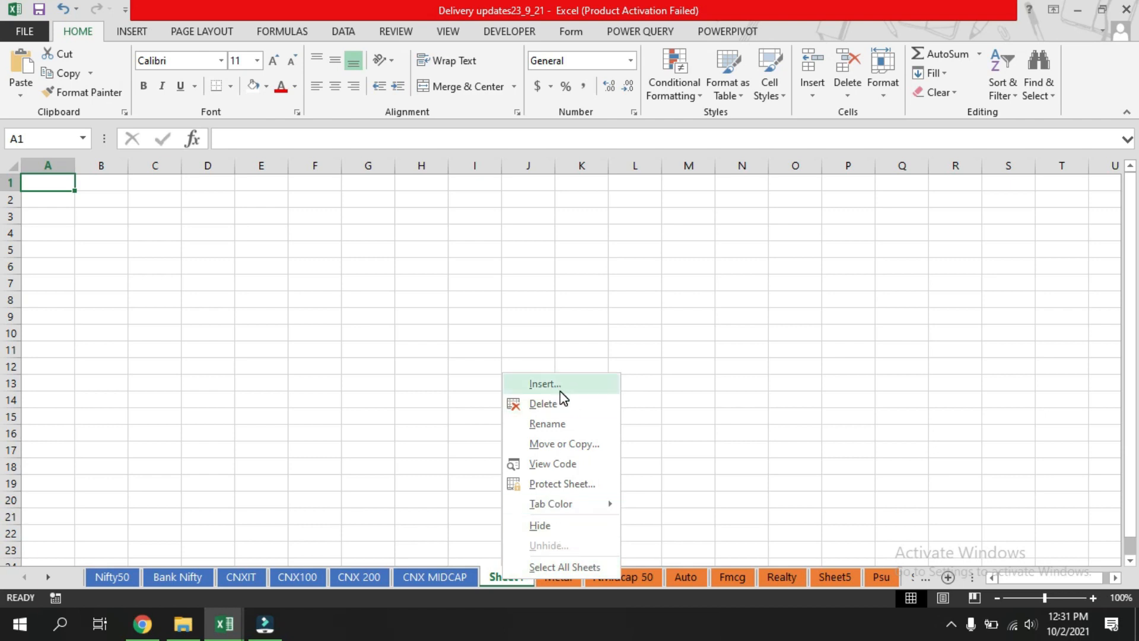
left_click(568, 423)
type("W")
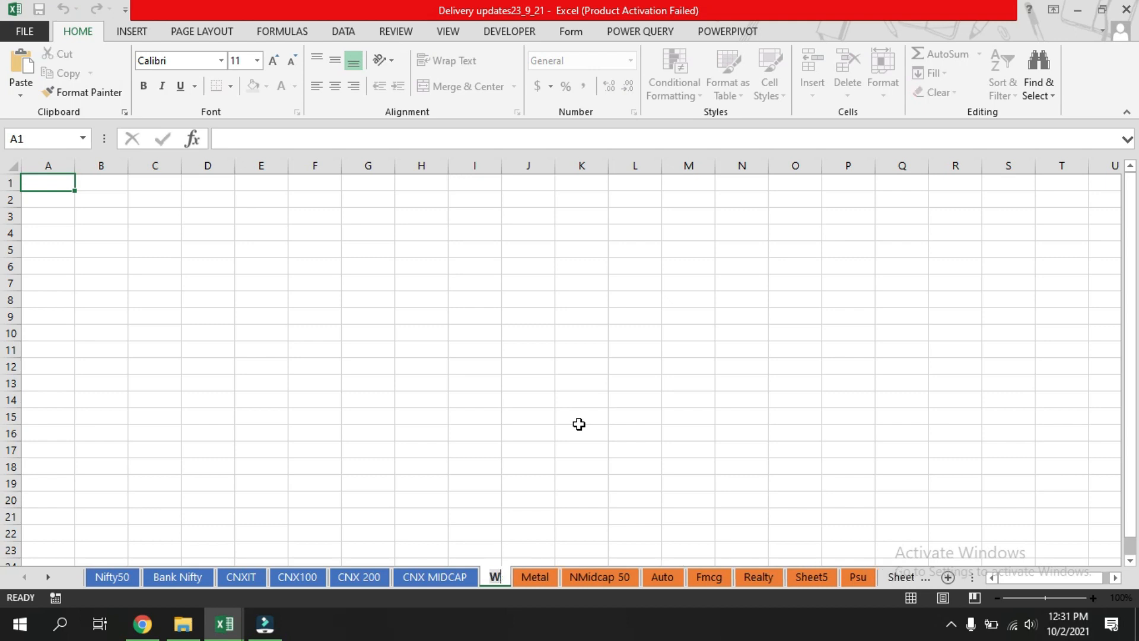
type("atch")
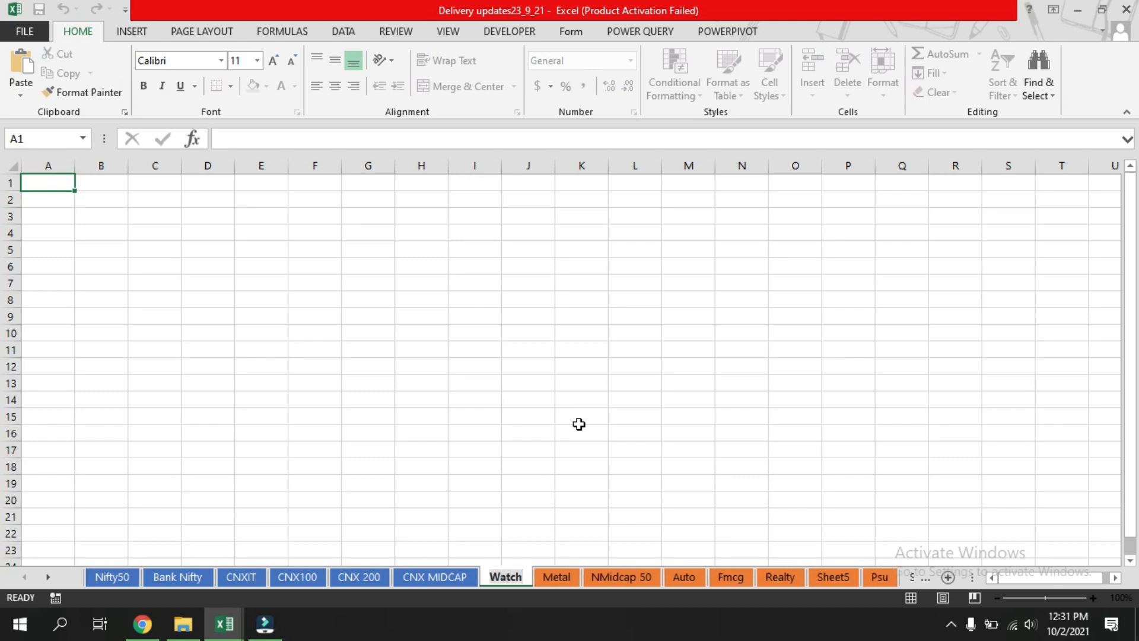
key("Return")
left_click(579, 423)
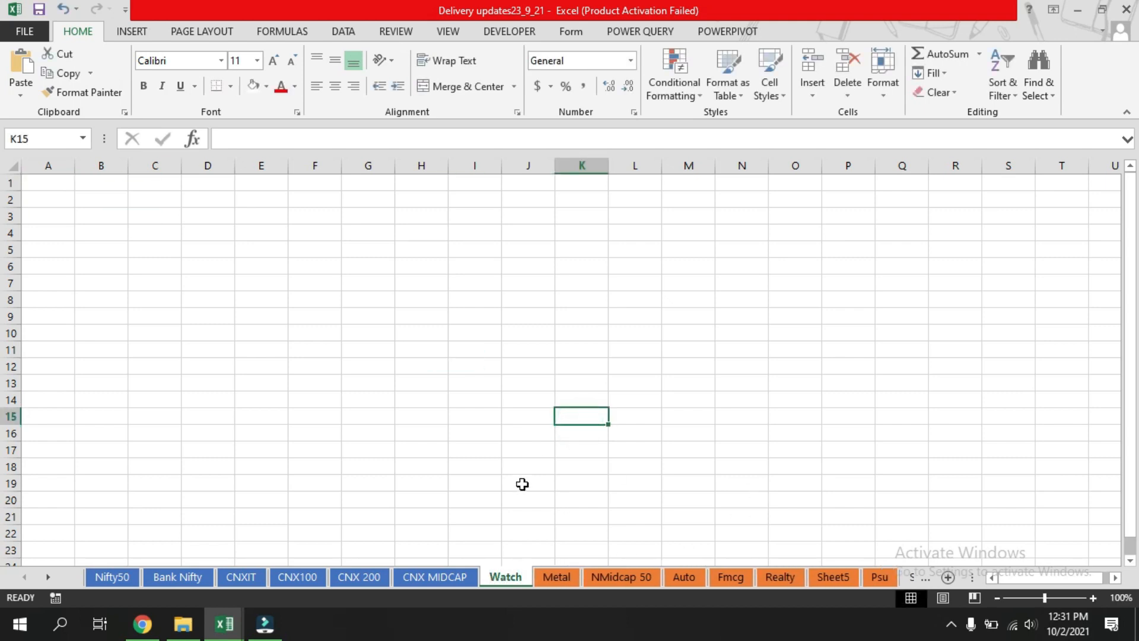
Delete the Watch sheet from the workbook.
left_click(831, 577)
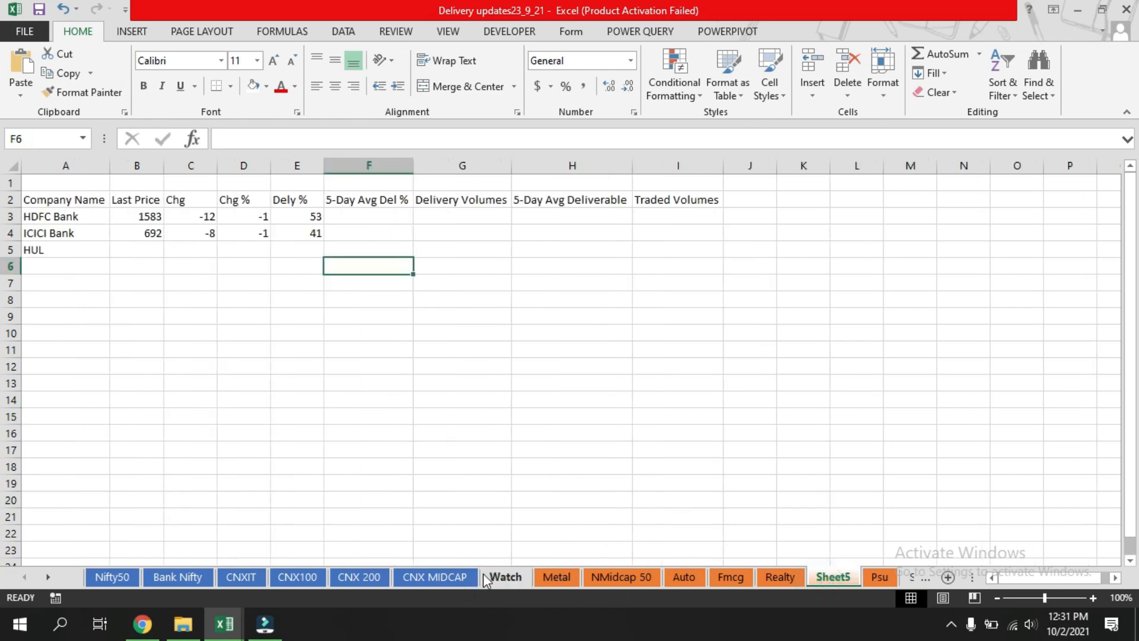
right_click(504, 577)
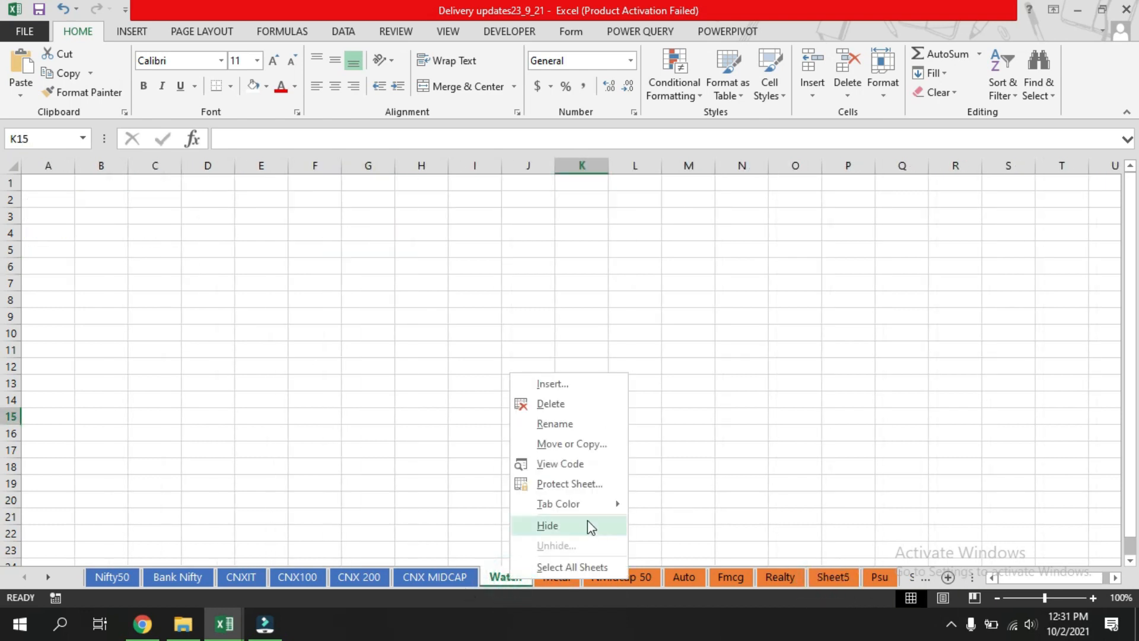
left_click(560, 402)
left_click(687, 438)
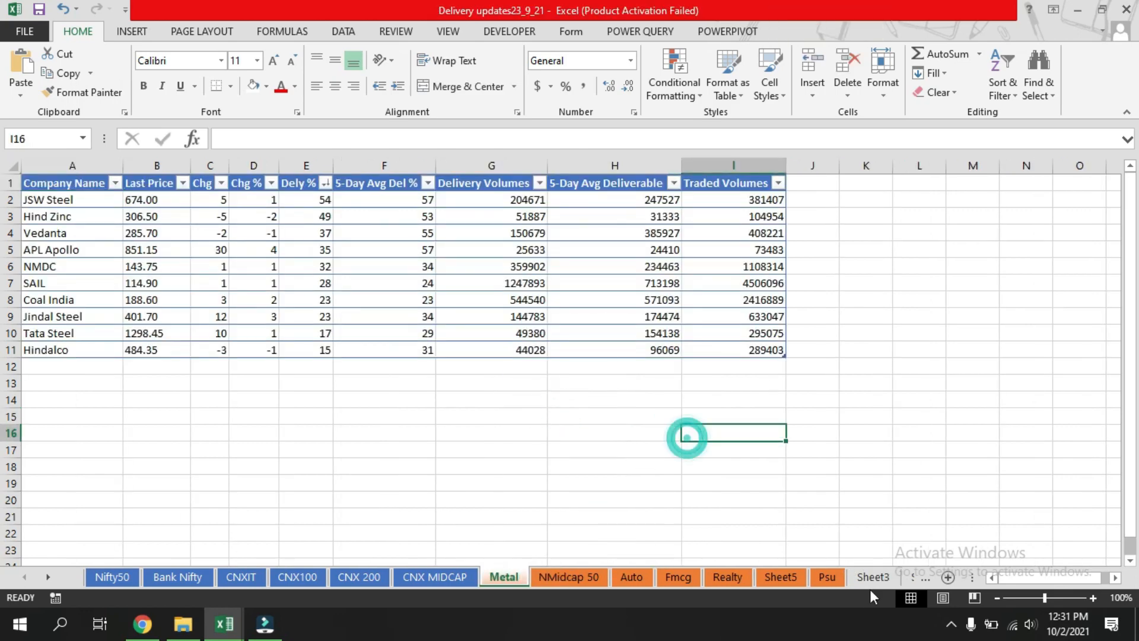
Move Sheet5 so it sits between the CNX 200 and CNX MIDCAP sheets.
left_click(871, 579)
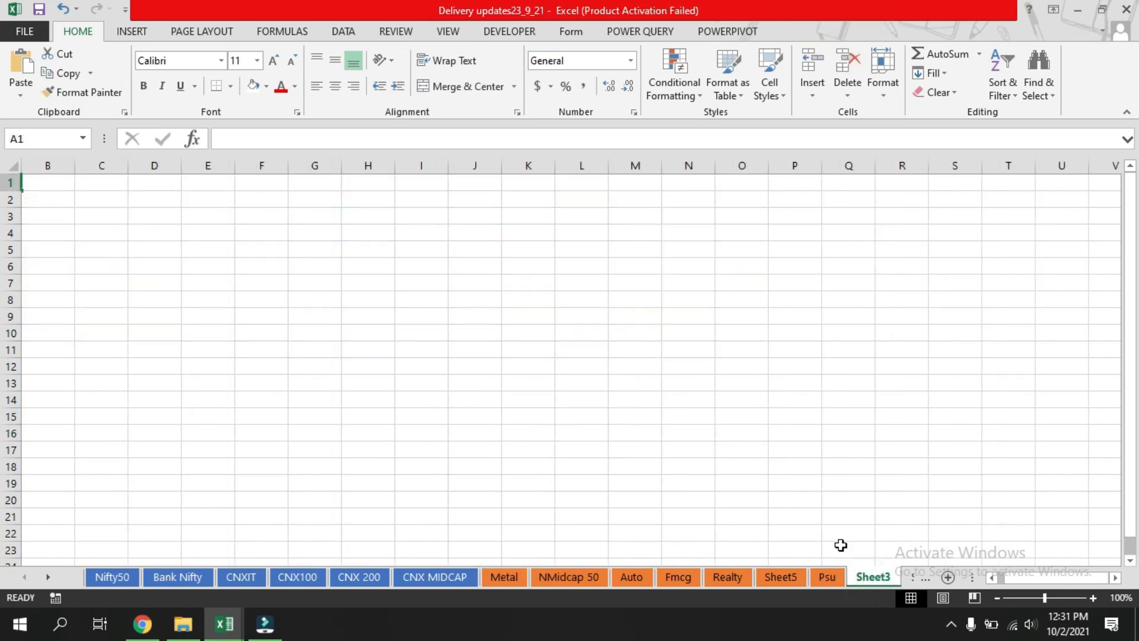
left_click(778, 576)
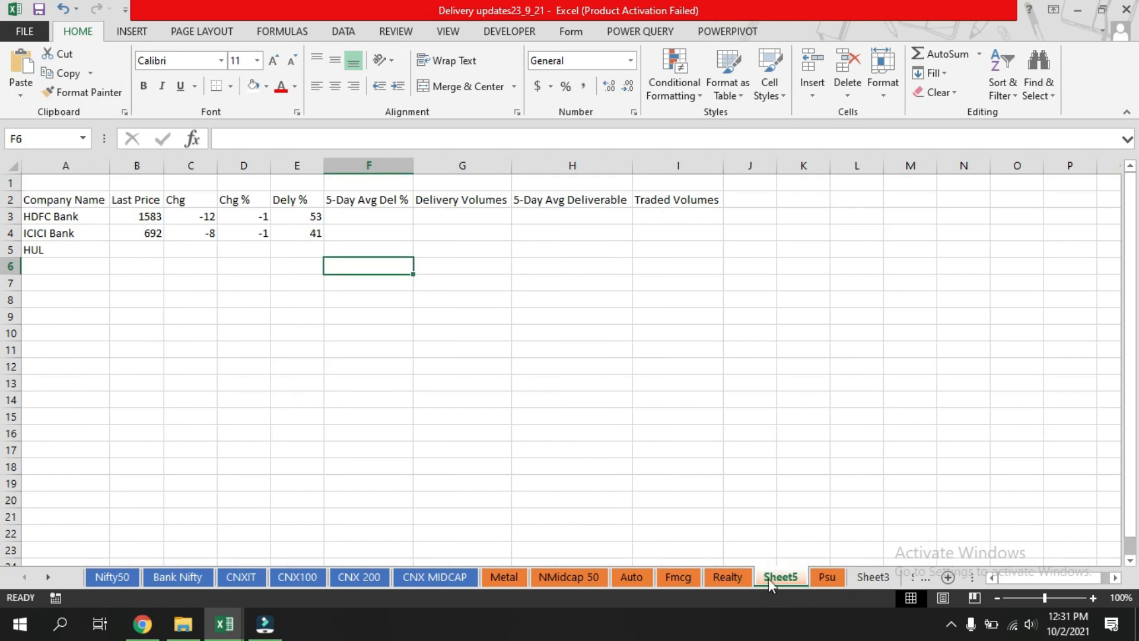
left_click_drag(770, 581, 397, 565)
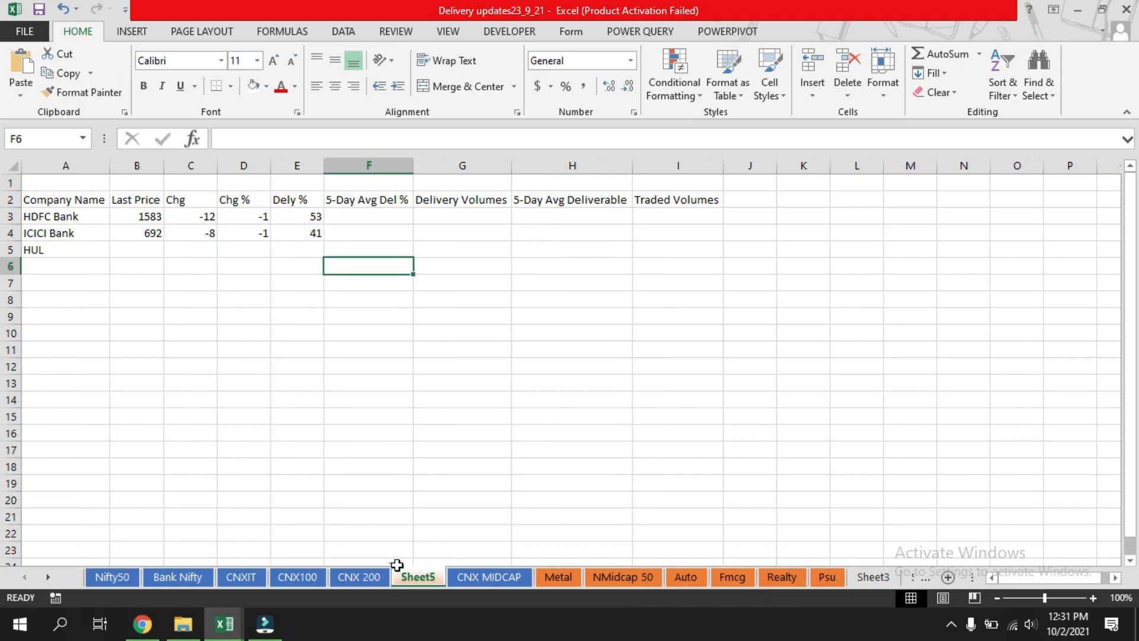
left_click(504, 449)
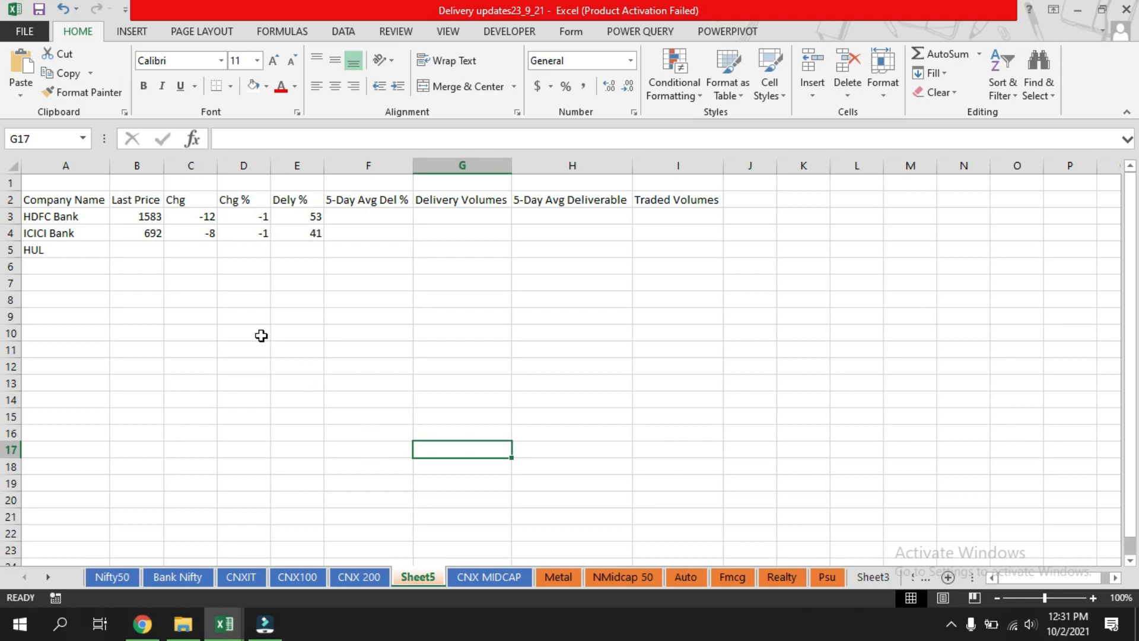
Clear the price and change values in B3:E4 of Sheet5, leaving only the company names.
left_click_drag(127, 216, 309, 234)
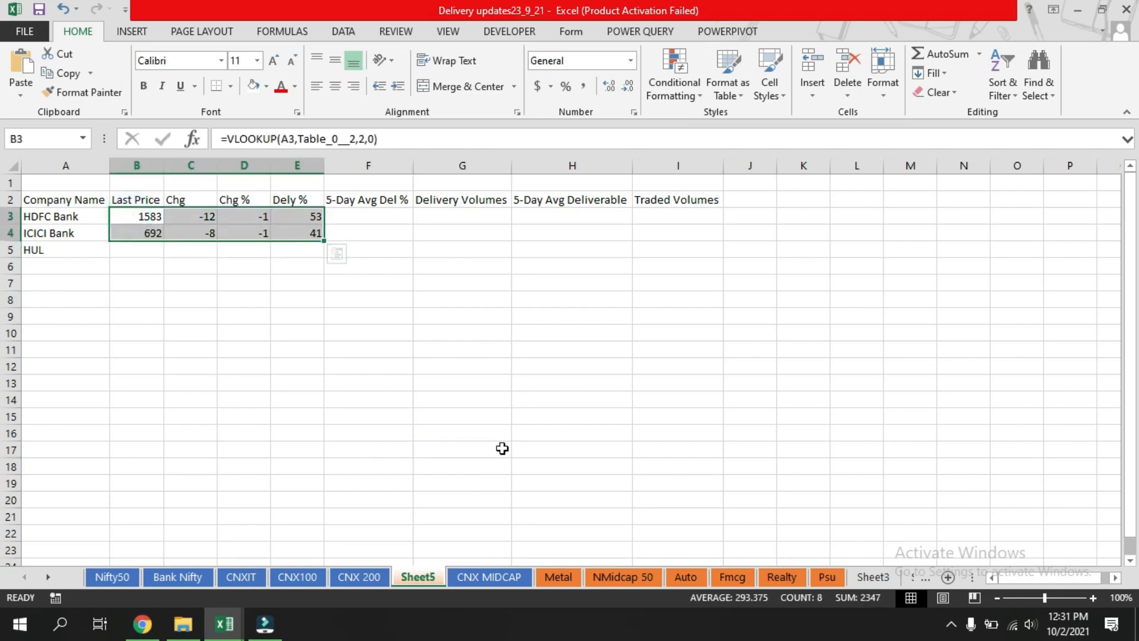
key("Delete")
left_click(203, 317)
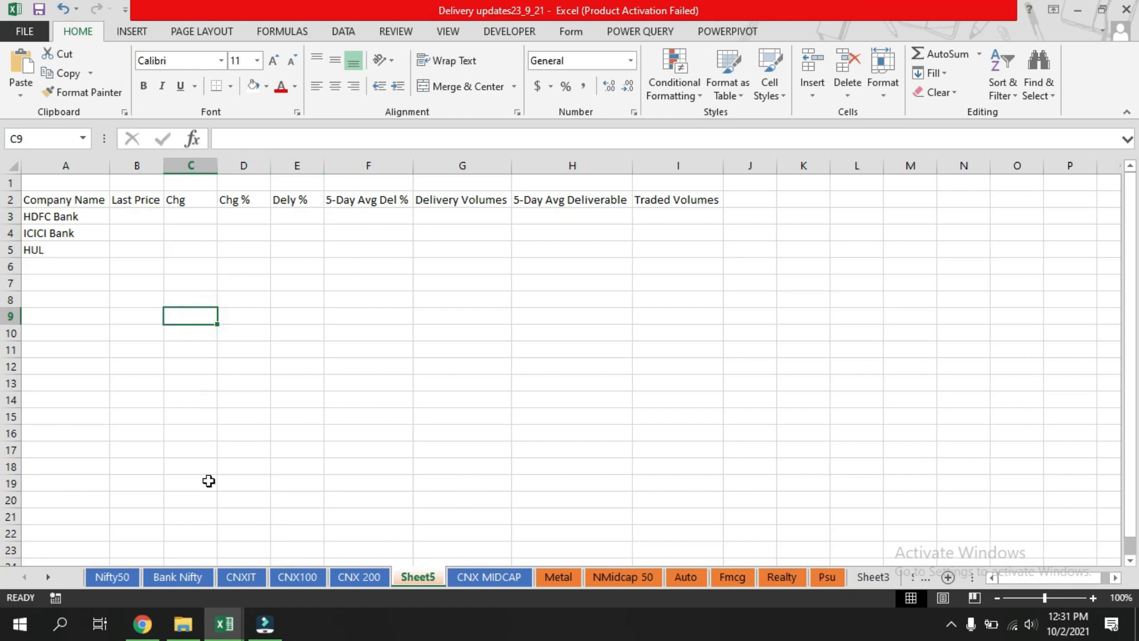
Check the Nifty50 list, then enter SBI in A5 and HUL in A6 of Sheet5.
left_click(109, 577)
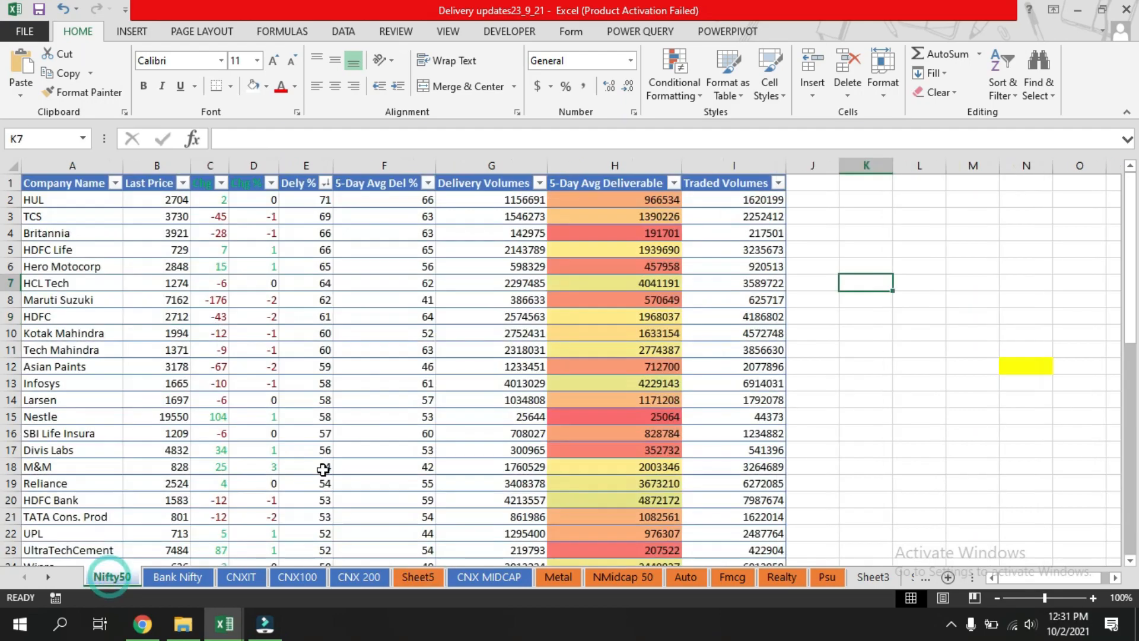
scroll(57, 231, "down", 7)
scroll(151, 481, "up", 7)
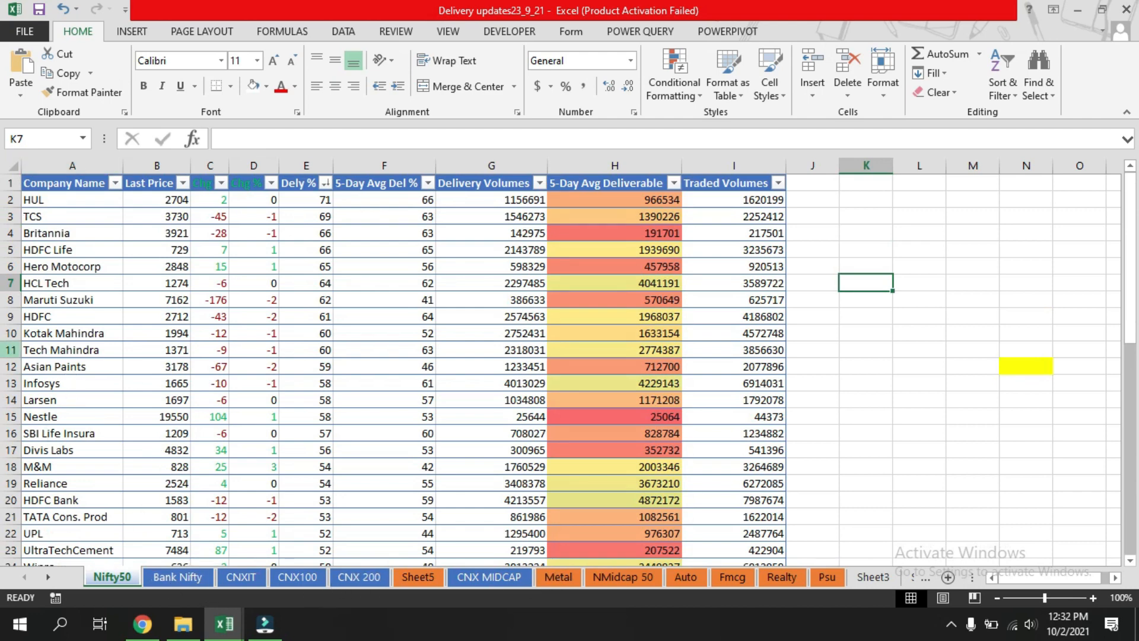
scroll(65, 399, "down", 6)
scroll(70, 479, "up", 6)
left_click(418, 578)
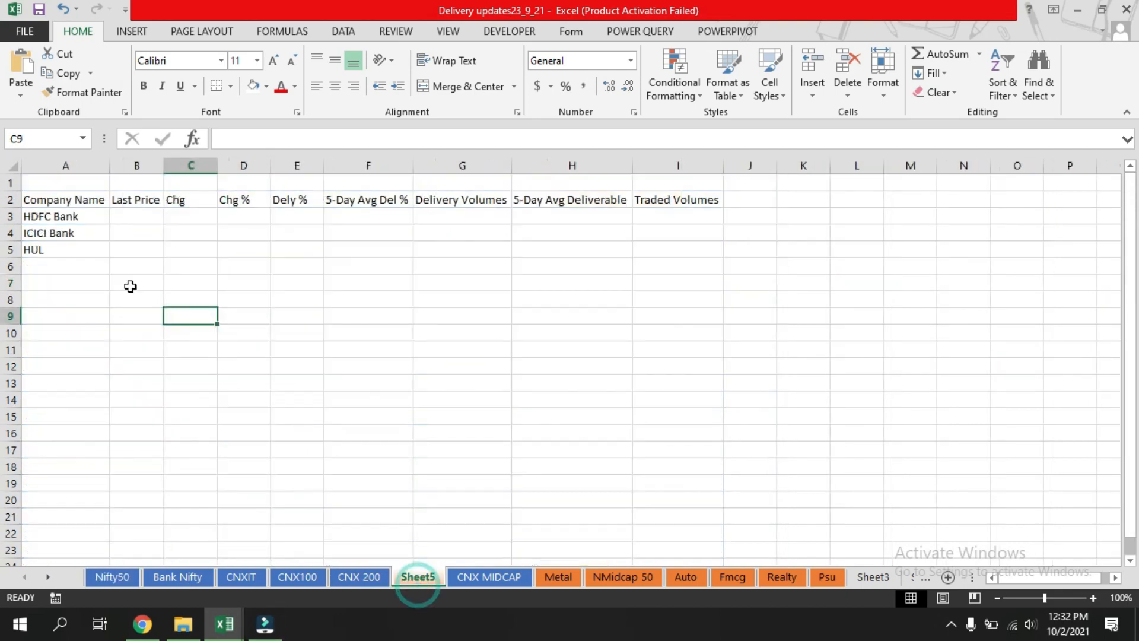
left_click(61, 249)
type("SBI")
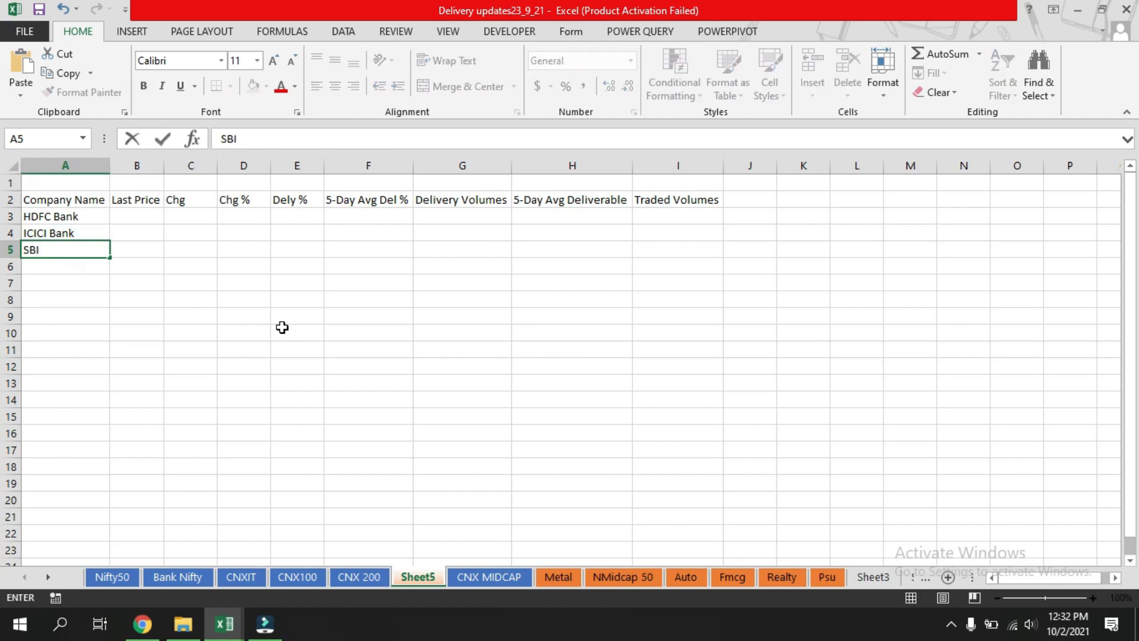
key("Return")
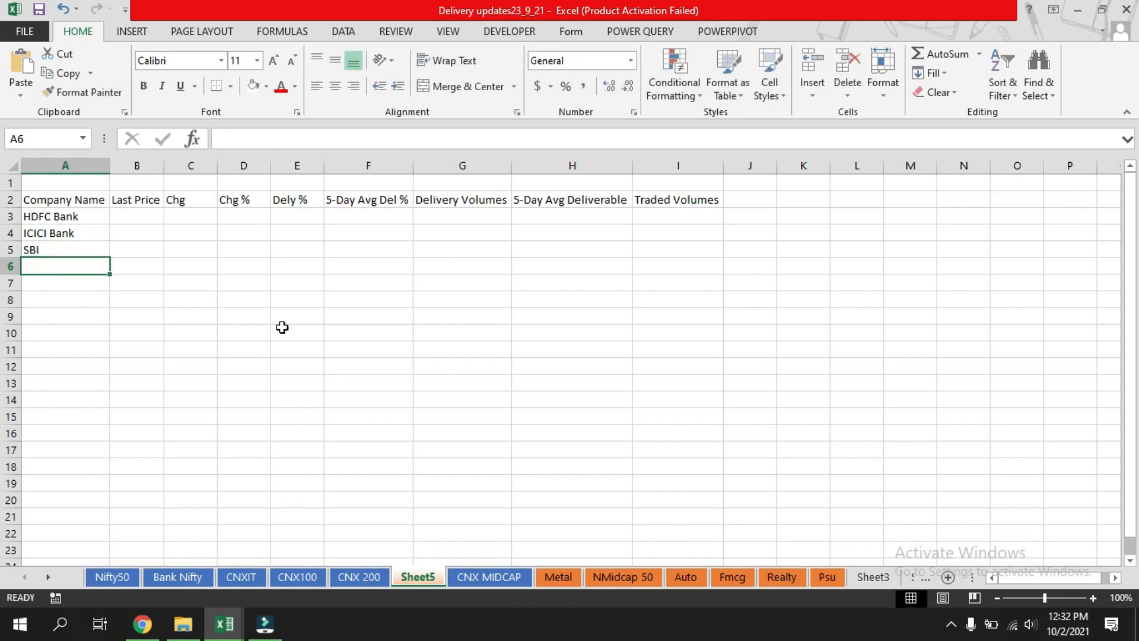
type("HUL")
key("Return")
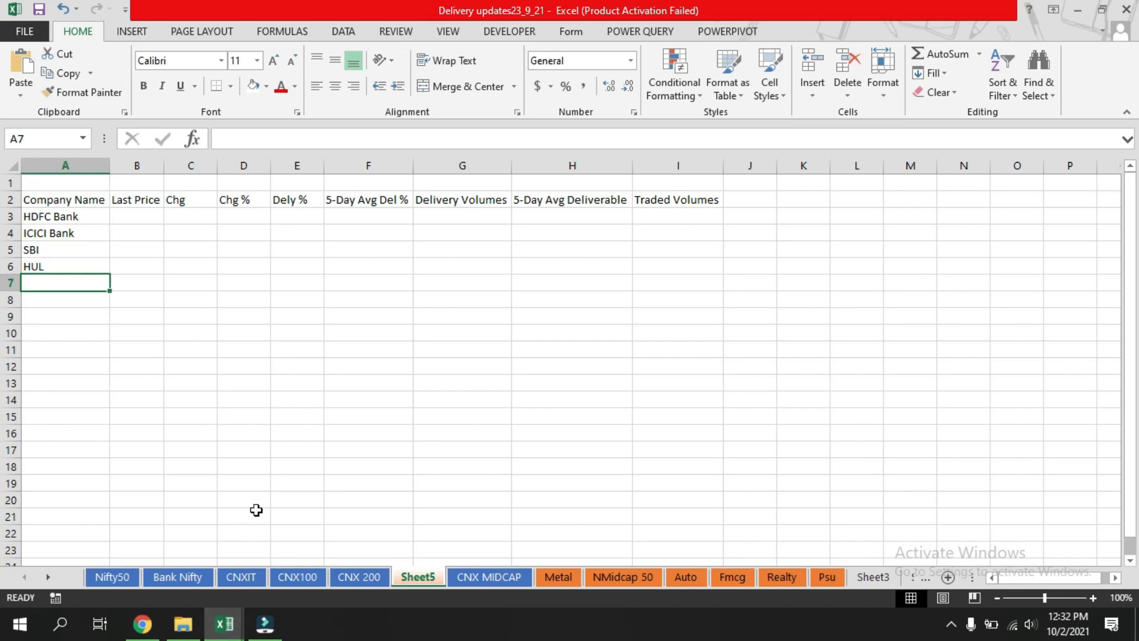
Consult the Nifty50 list and add Reliance and ITC below HUL in Sheet5's company column.
left_click(112, 577)
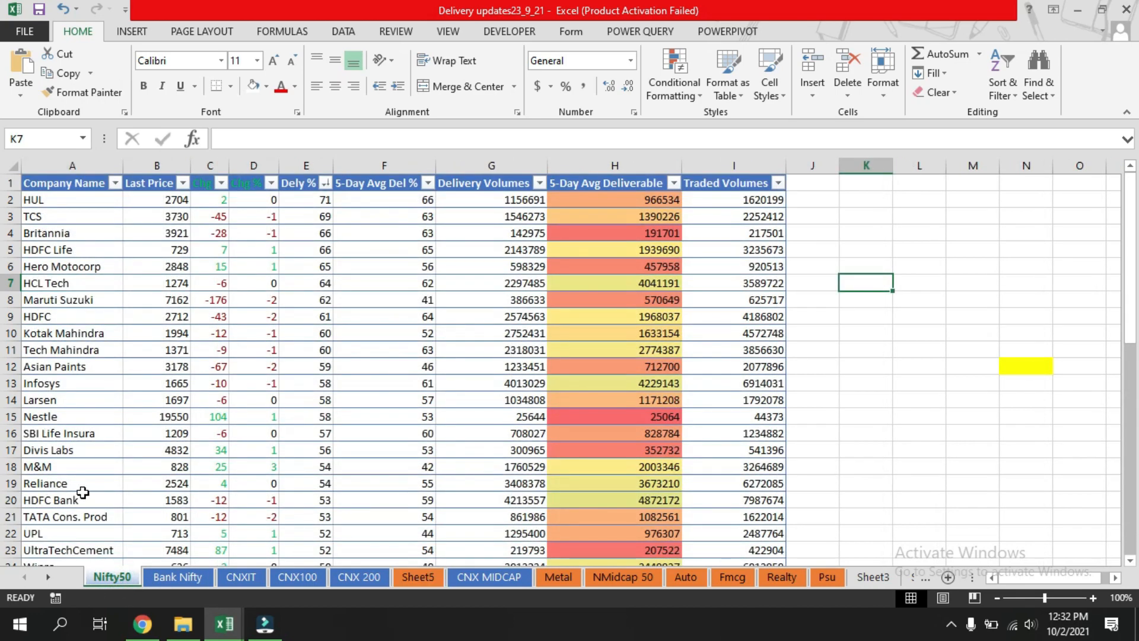
scroll(100, 332, "down", 6)
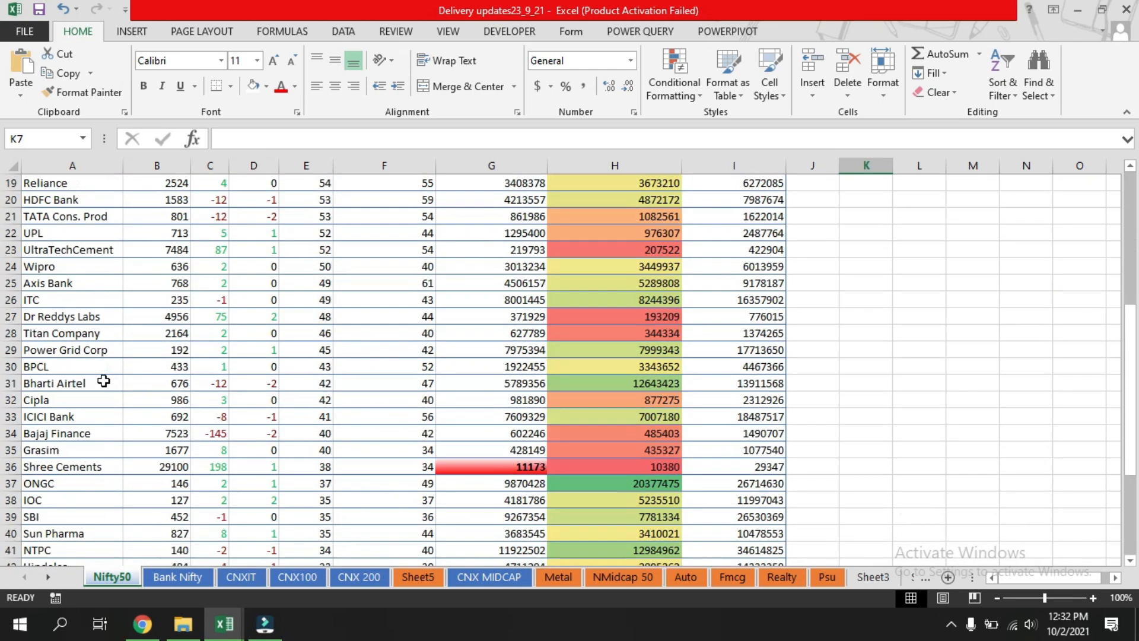
scroll(104, 381, "down", 6)
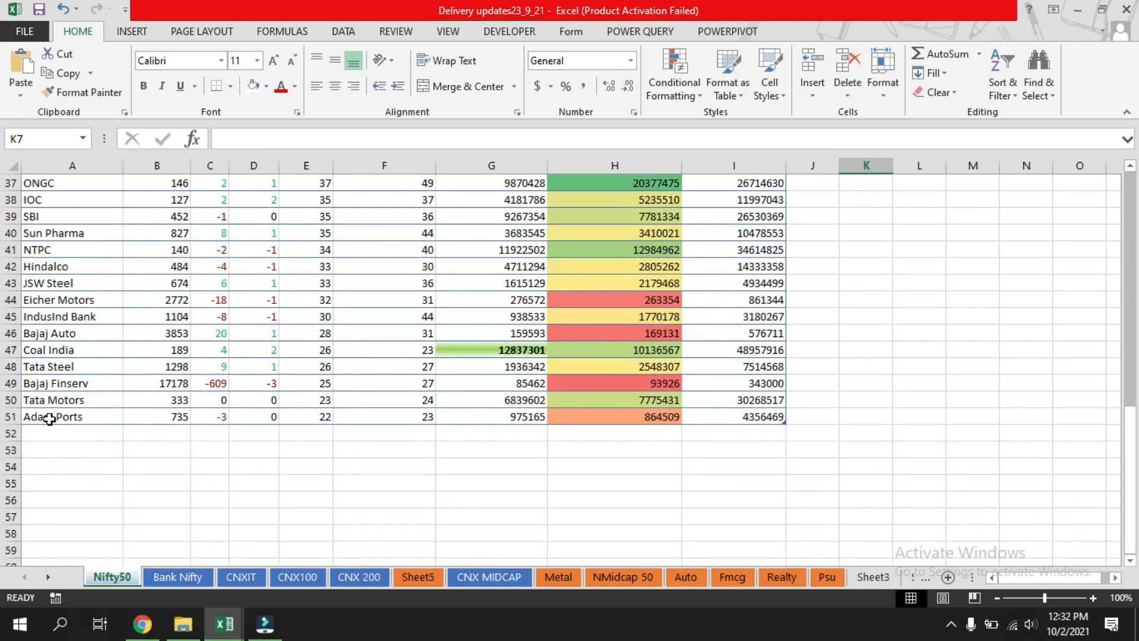
scroll(50, 419, "up", 4)
scroll(50, 419, "up", 4)
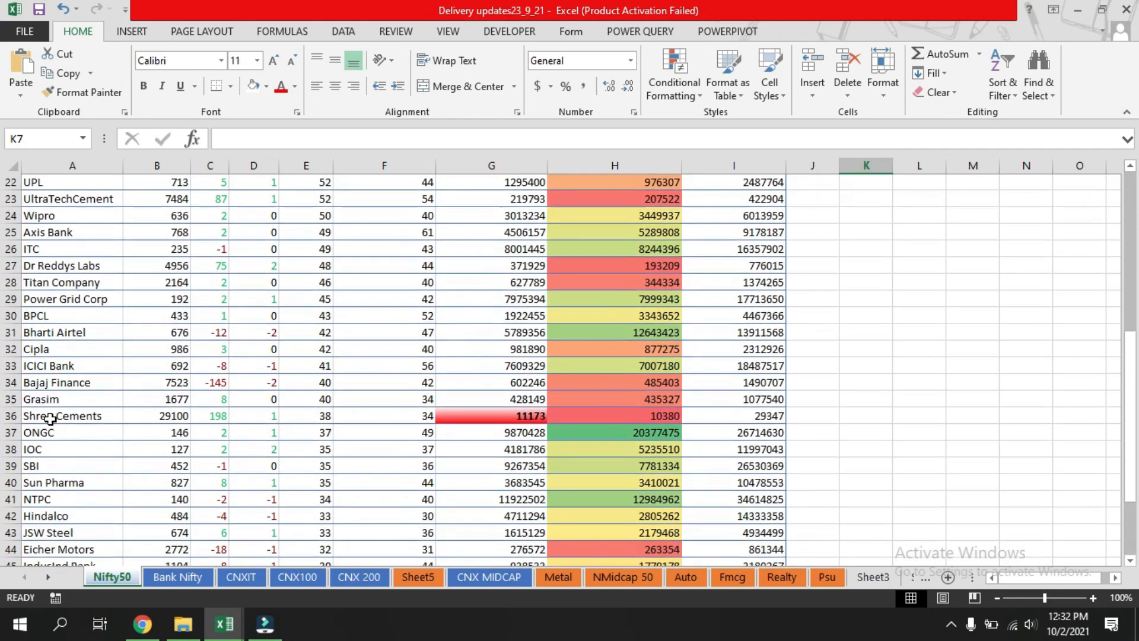
scroll(50, 419, "up", 1)
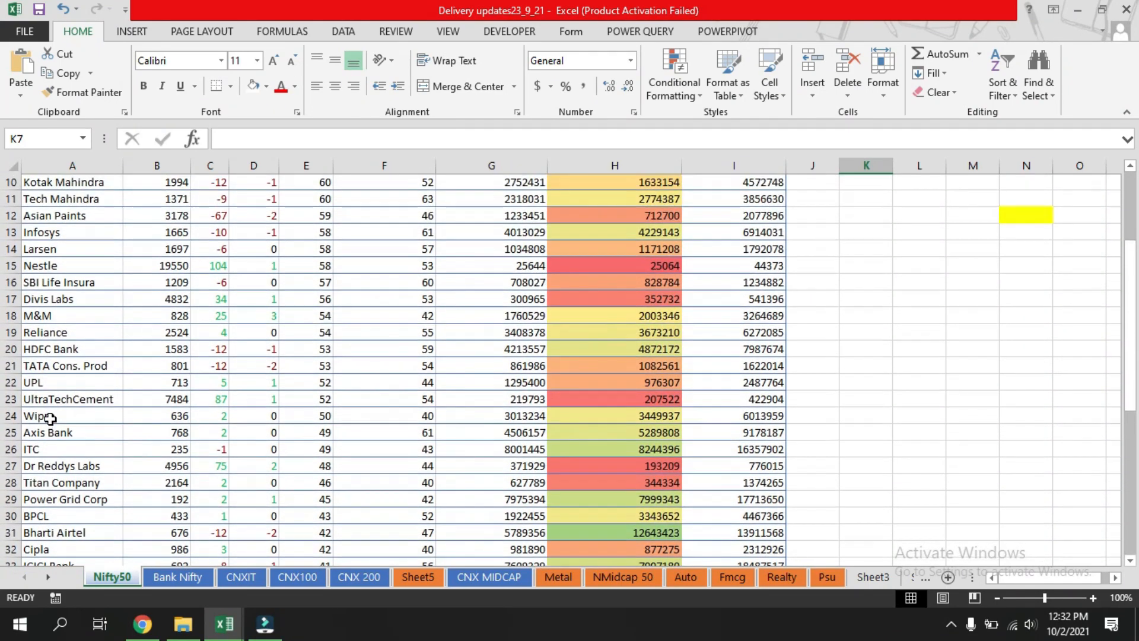
left_click(428, 579)
type("Reliance")
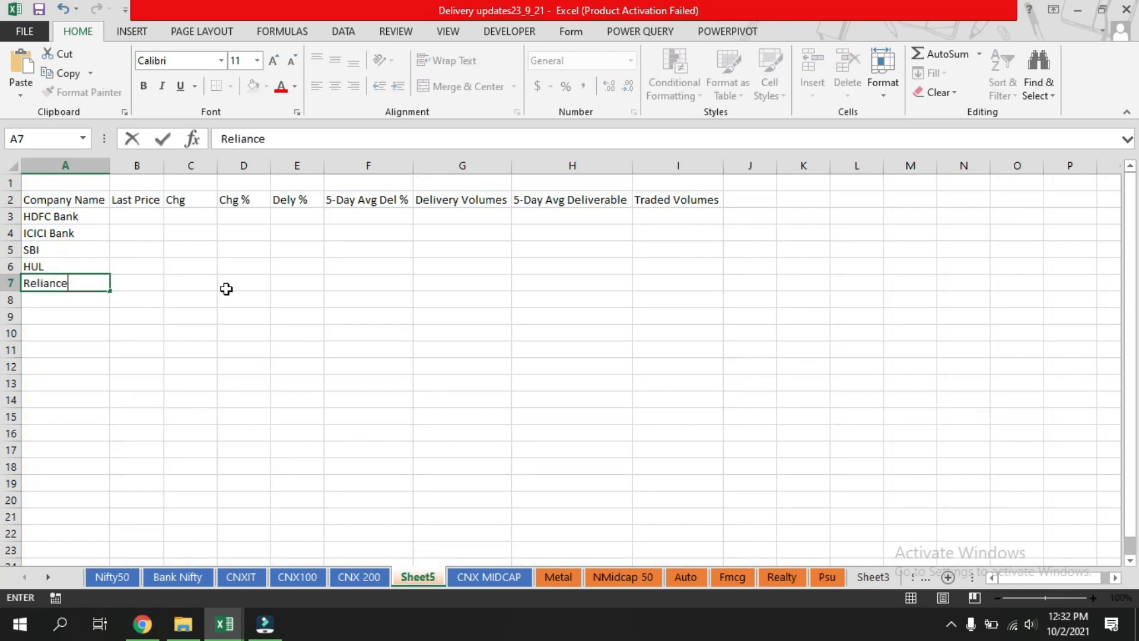
key("Return")
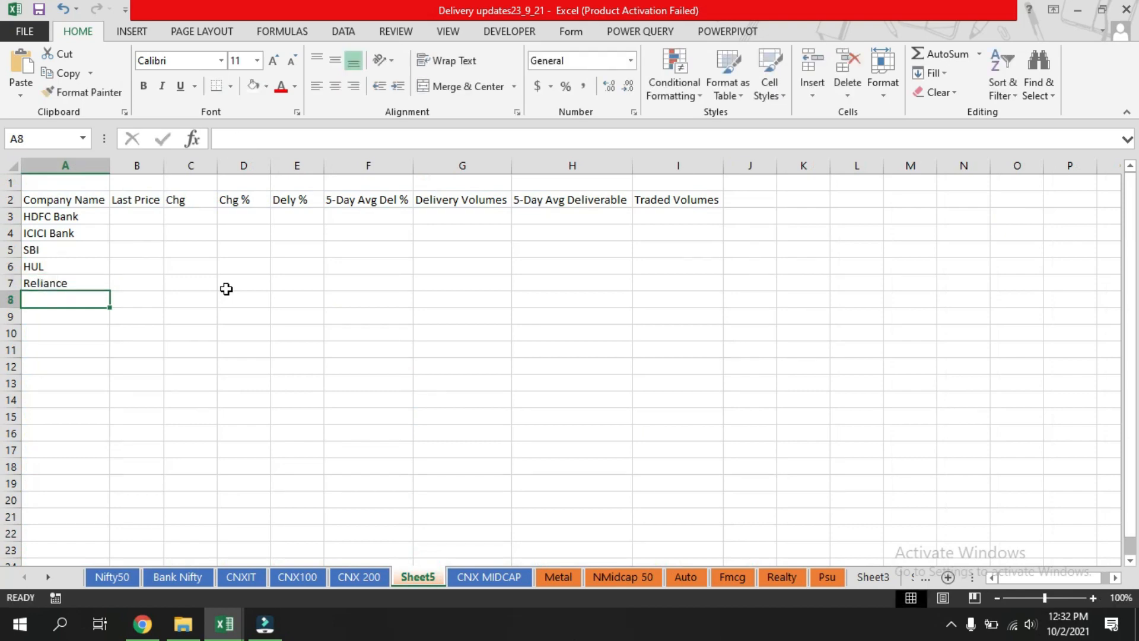
left_click(113, 577)
scroll(57, 414, "up", 1)
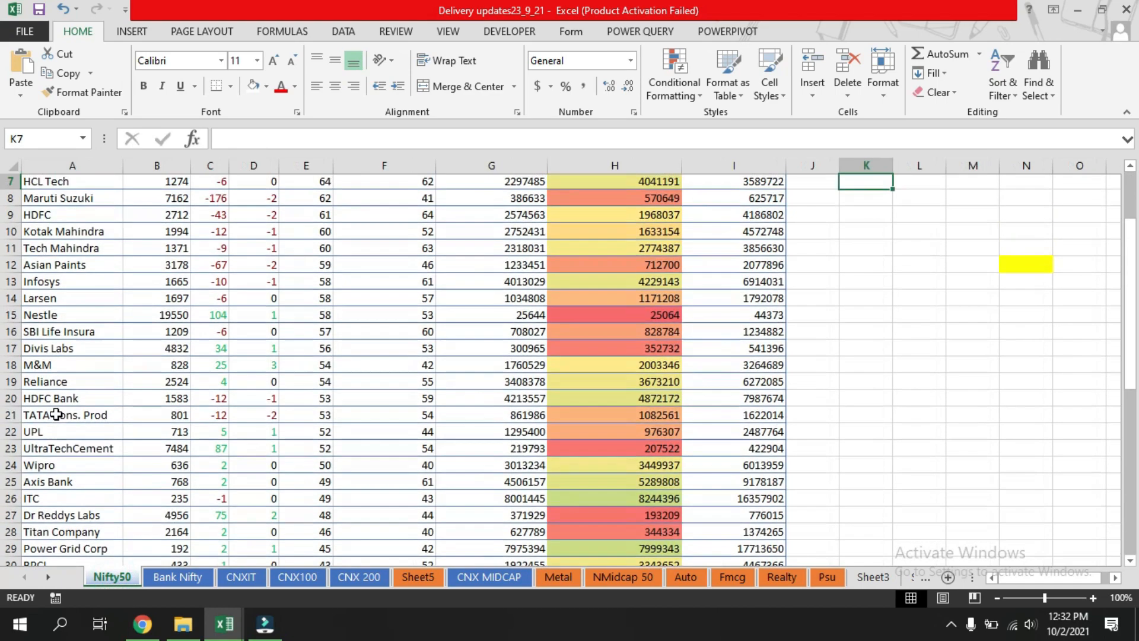
left_click(418, 577)
type("ITC")
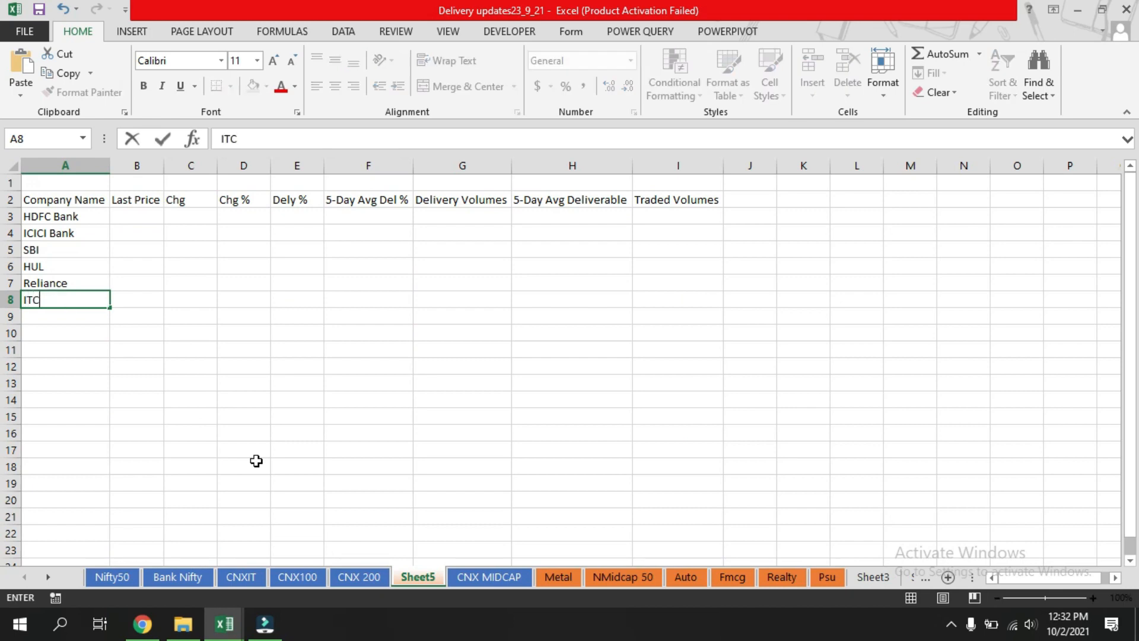
key("Return")
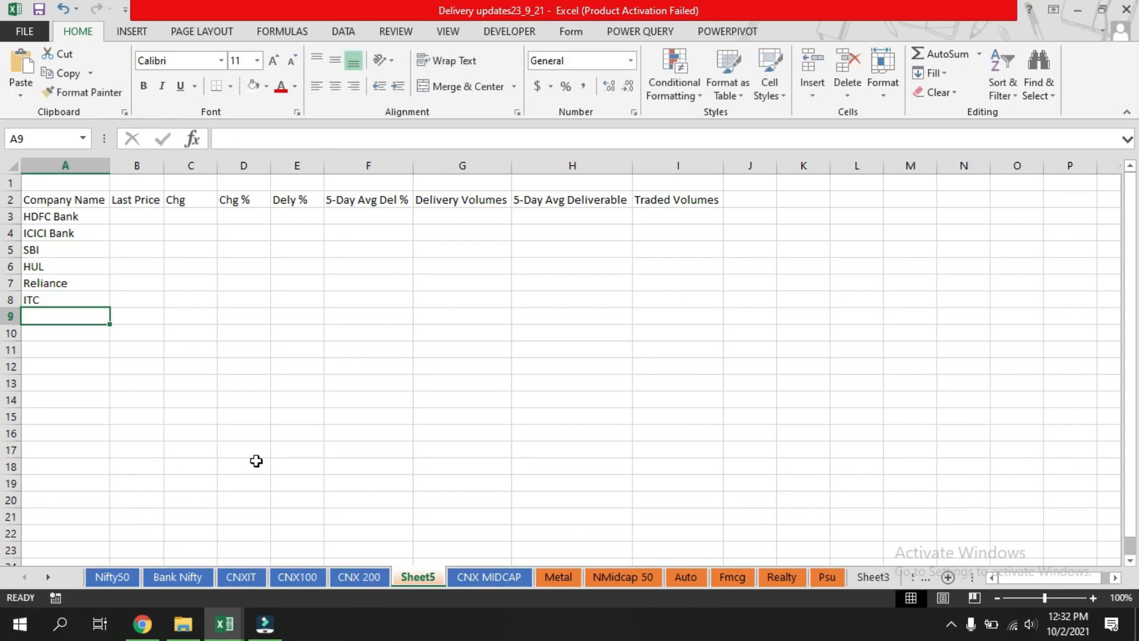
Check the CNX 200 list and add SBI Card and Emami to Sheet5's company column.
left_click(360, 577)
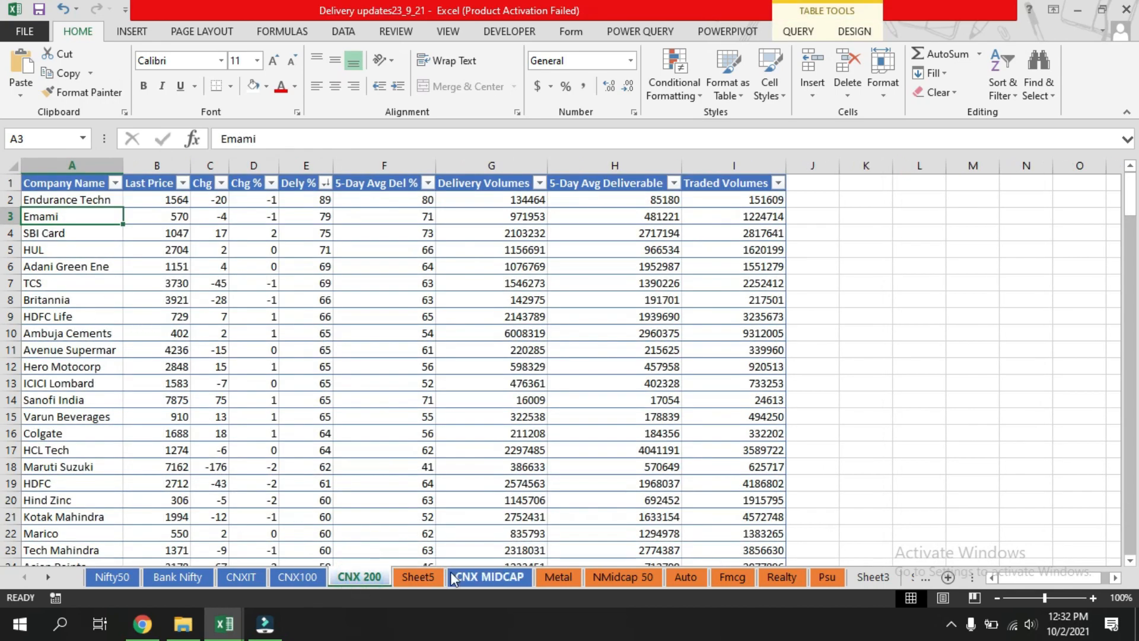
left_click(417, 577)
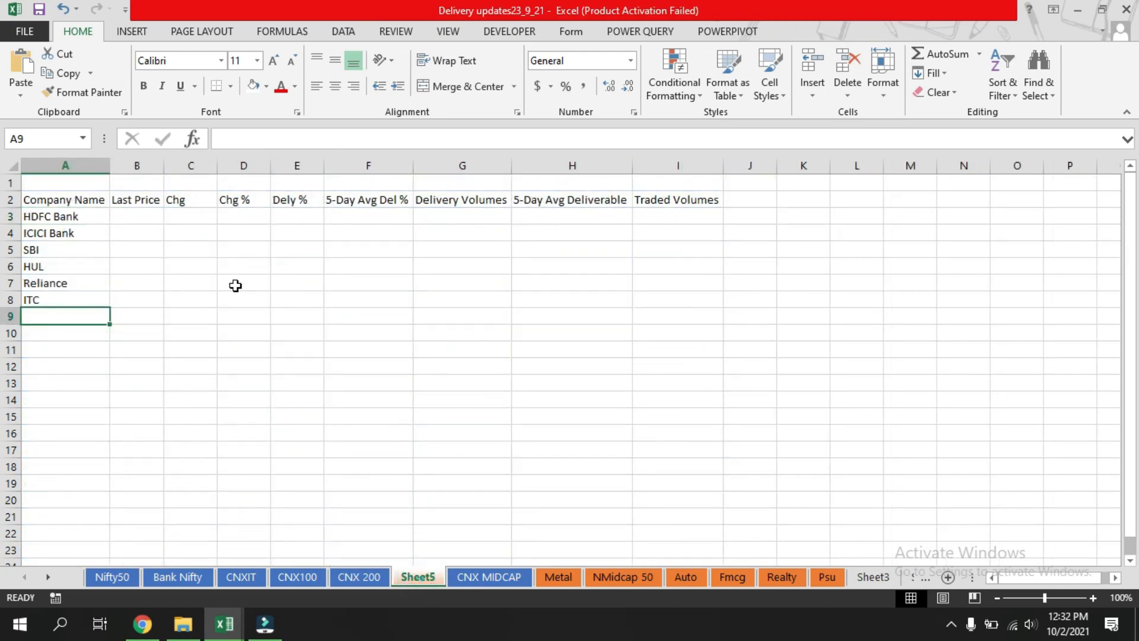
type("SBI")
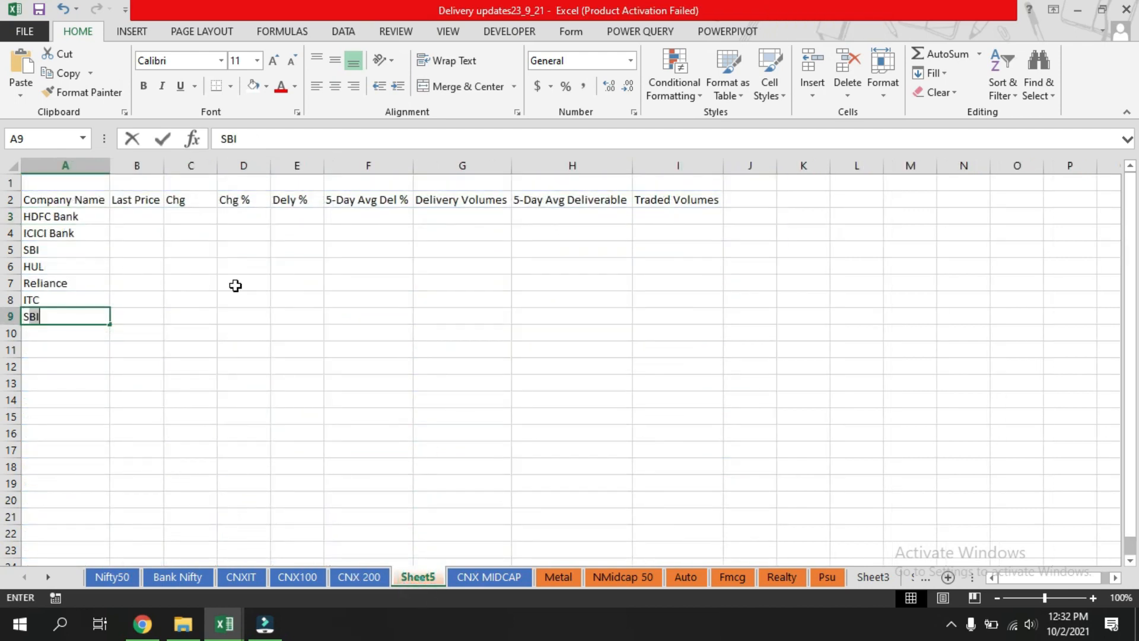
type(" Card")
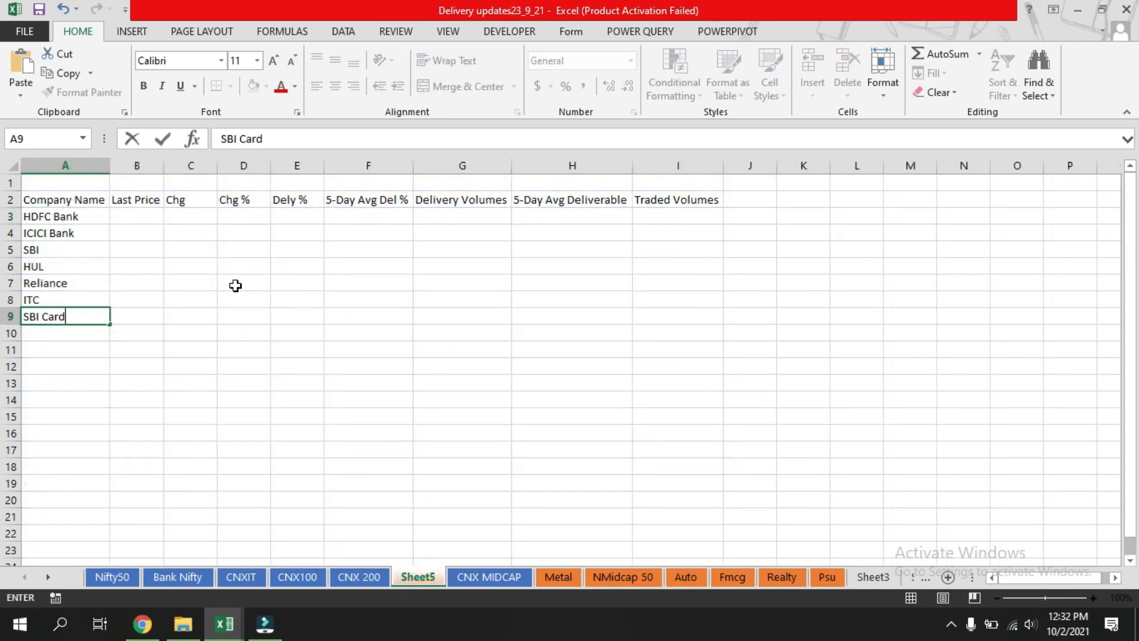
key("Return")
type("Emami")
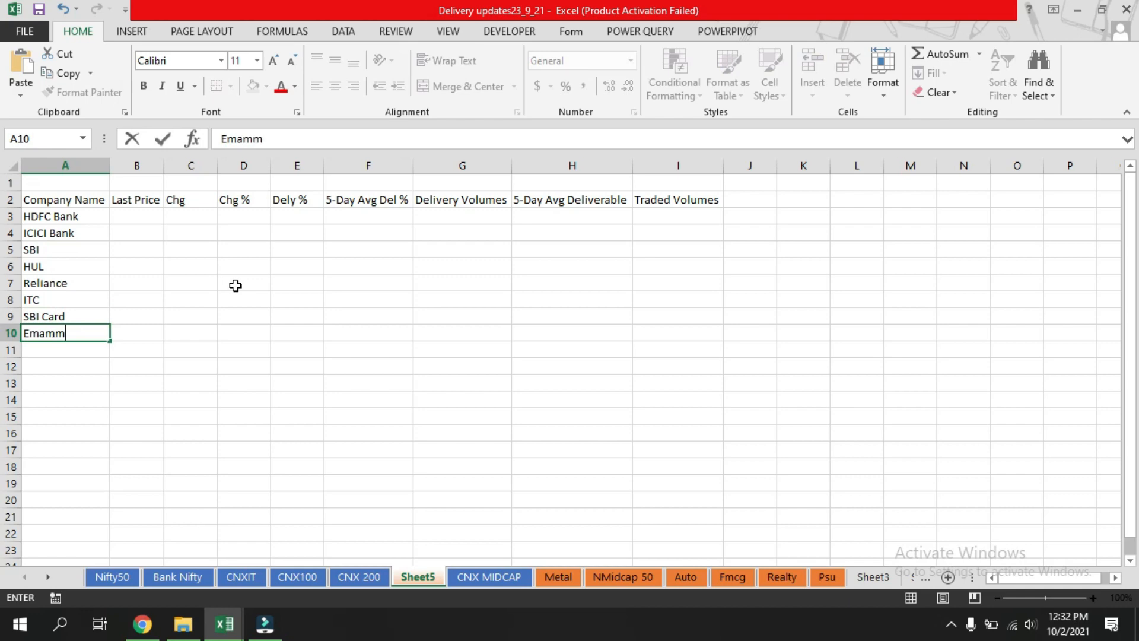
key("Return")
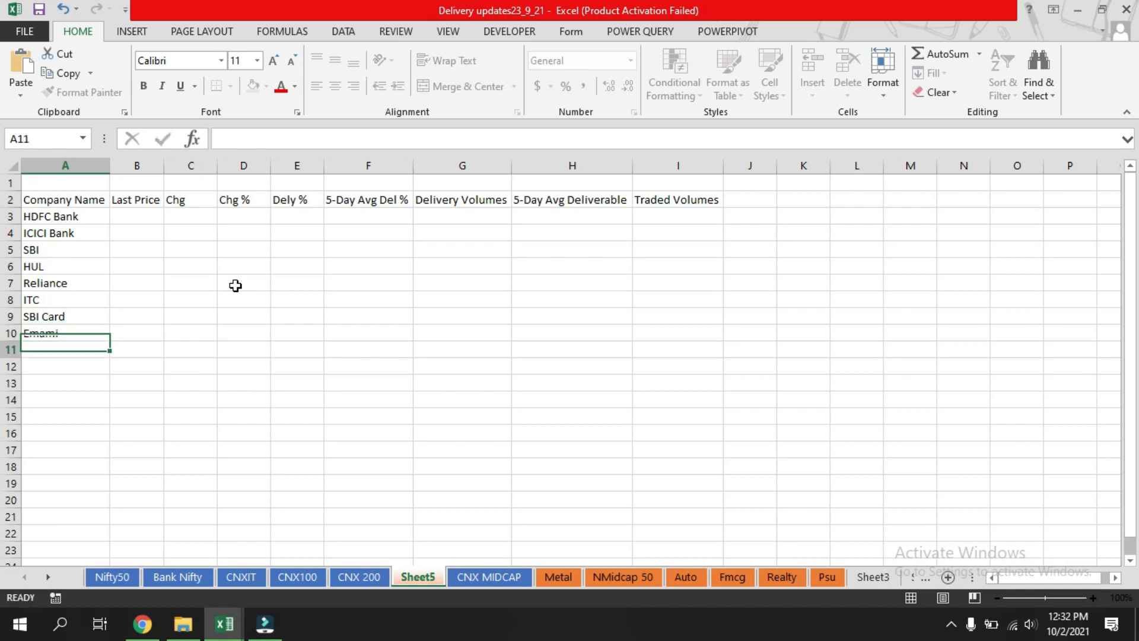
Browse the CNX 200 and NMidcap 50 sheets for further company names.
left_click(368, 581)
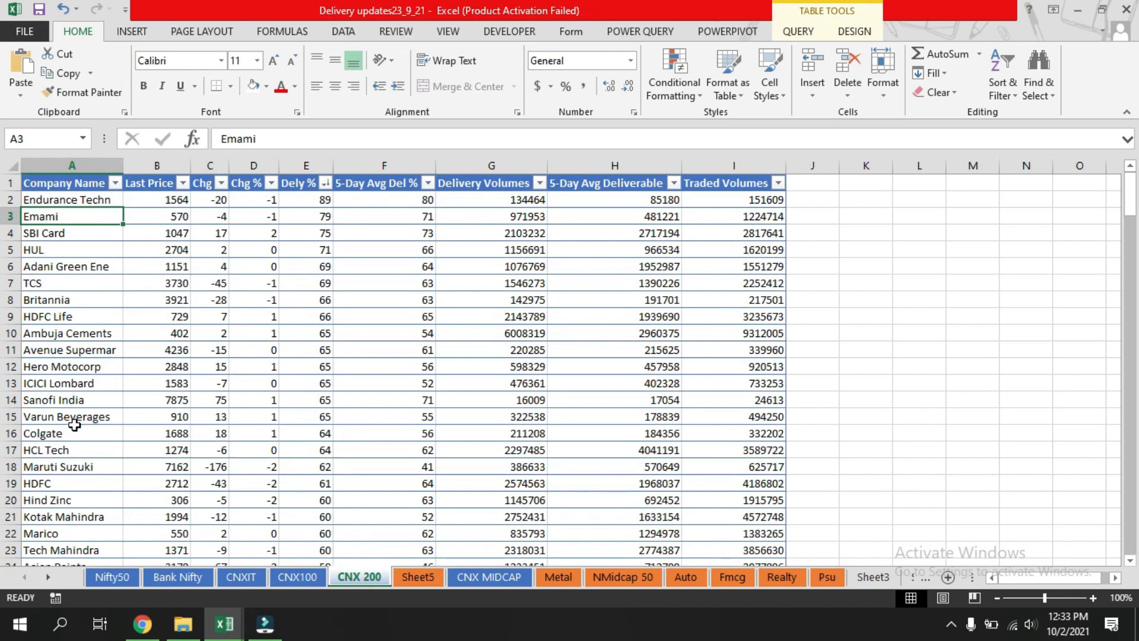
scroll(80, 476, "down", 2)
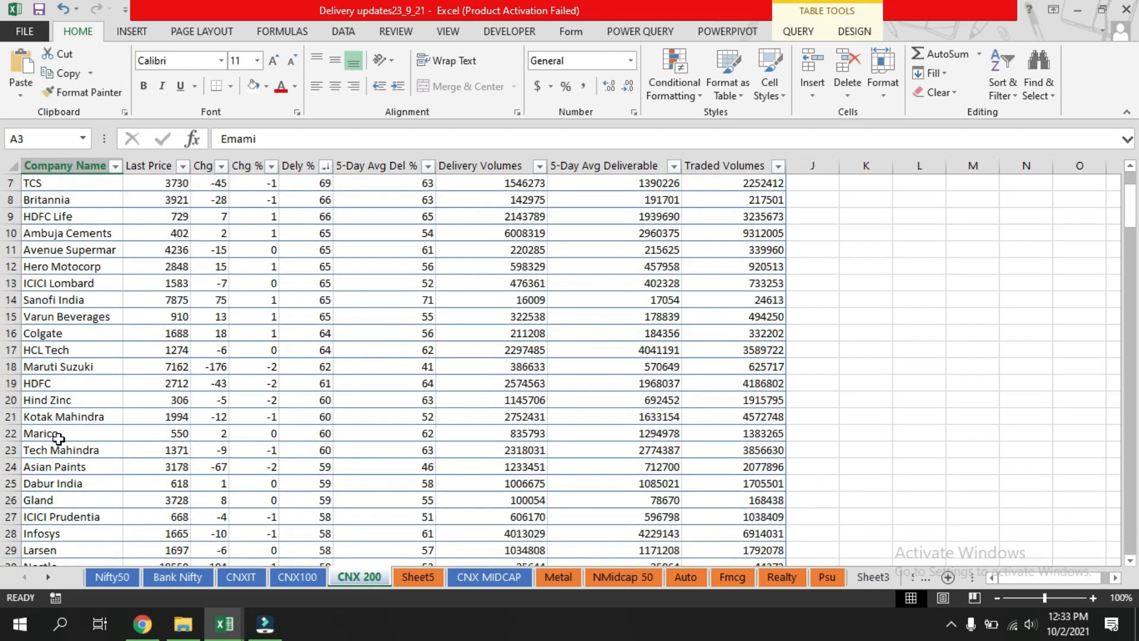
scroll(58, 439, "down", 2)
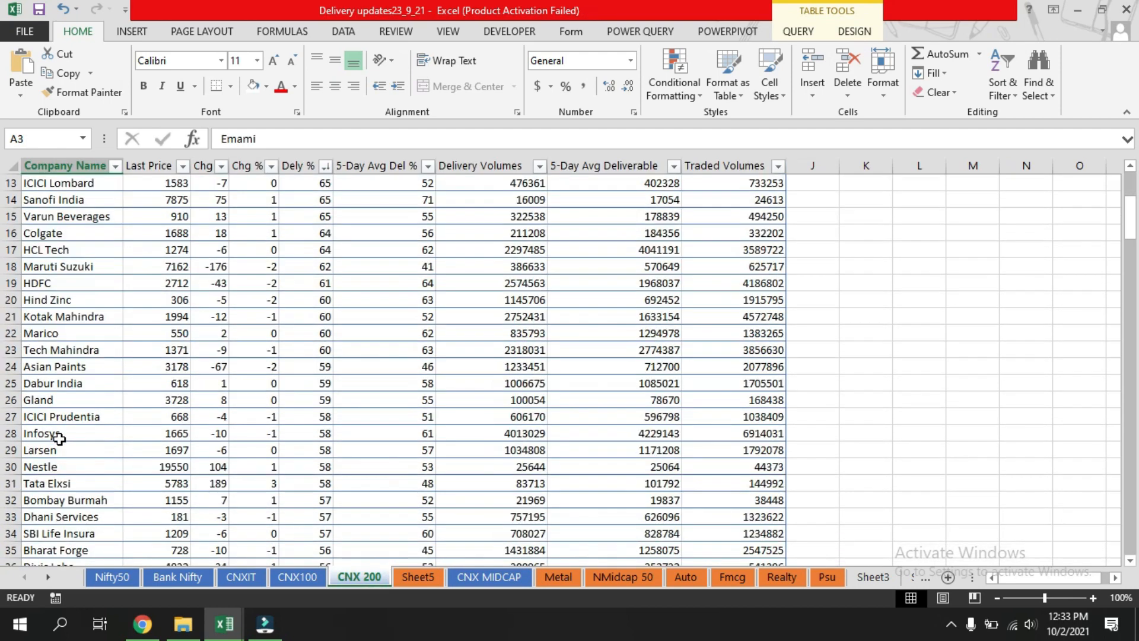
left_click(616, 576)
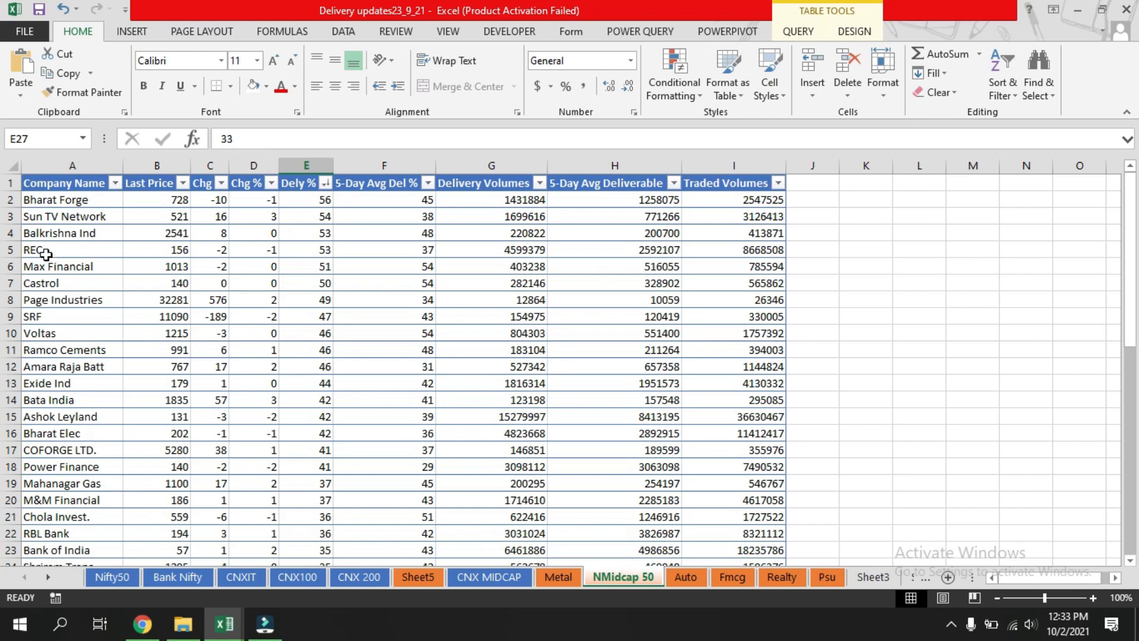
left_click(413, 576)
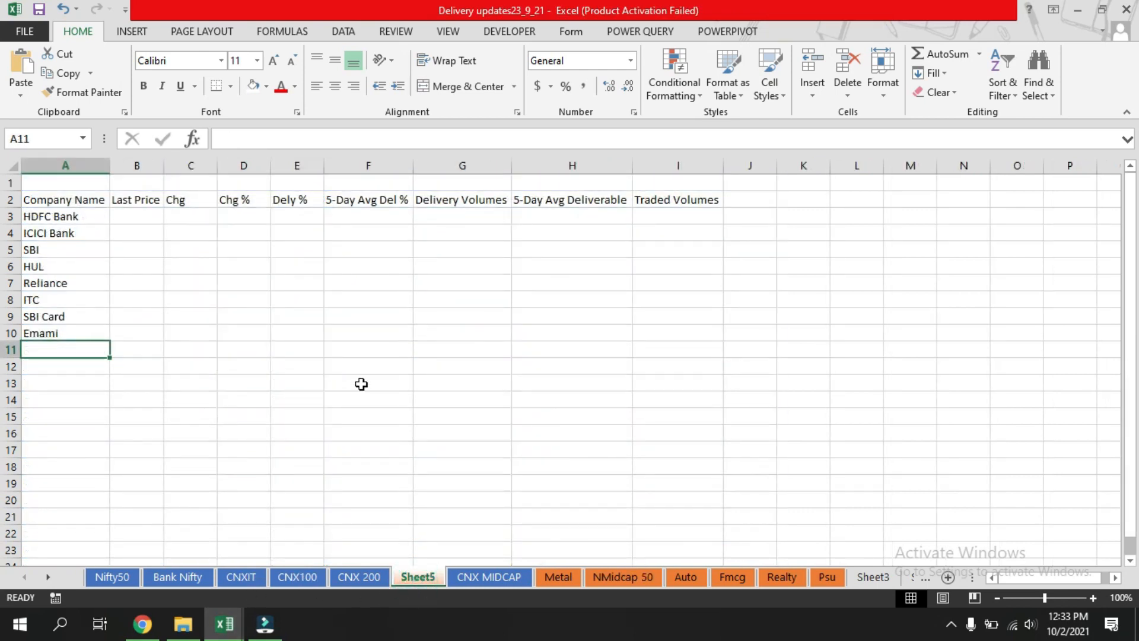
Add REC and SRF below Emami in Sheet5's company column.
type("REC")
key("Return")
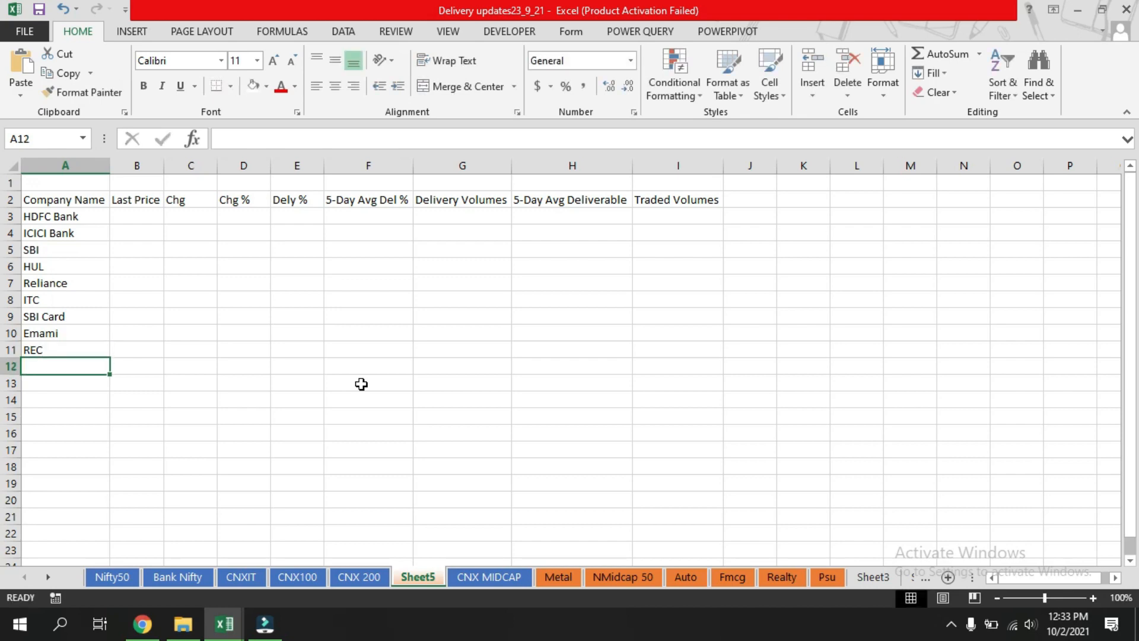
type("SRF")
key("Return")
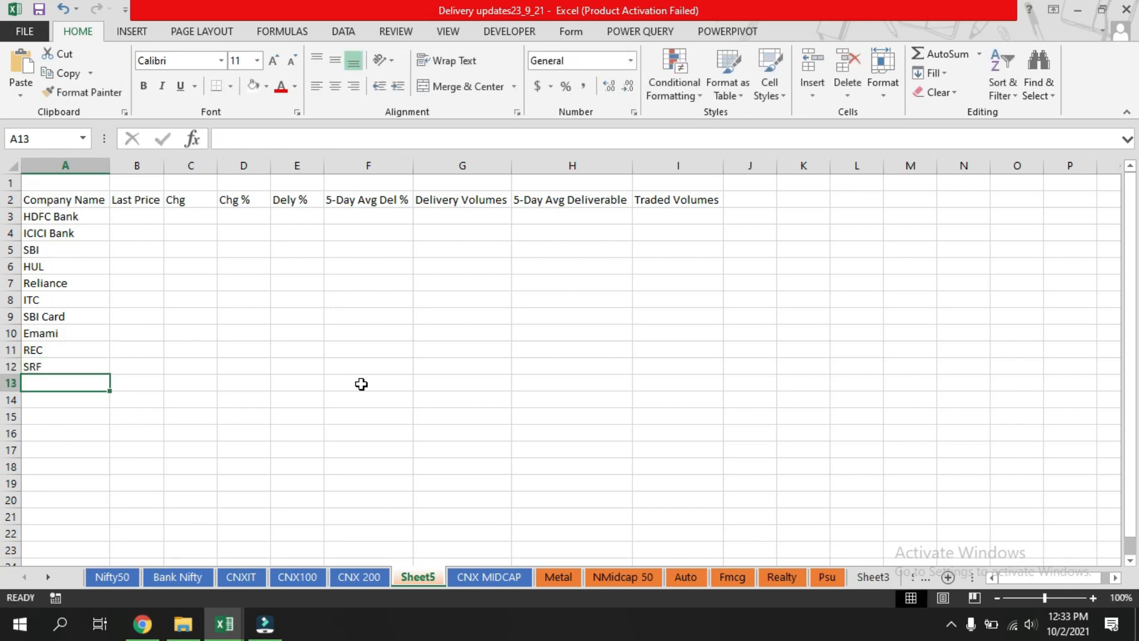
Start a VLOOKUP formula in B3 under Last Price, using A3 as the lookup value.
left_click(225, 351)
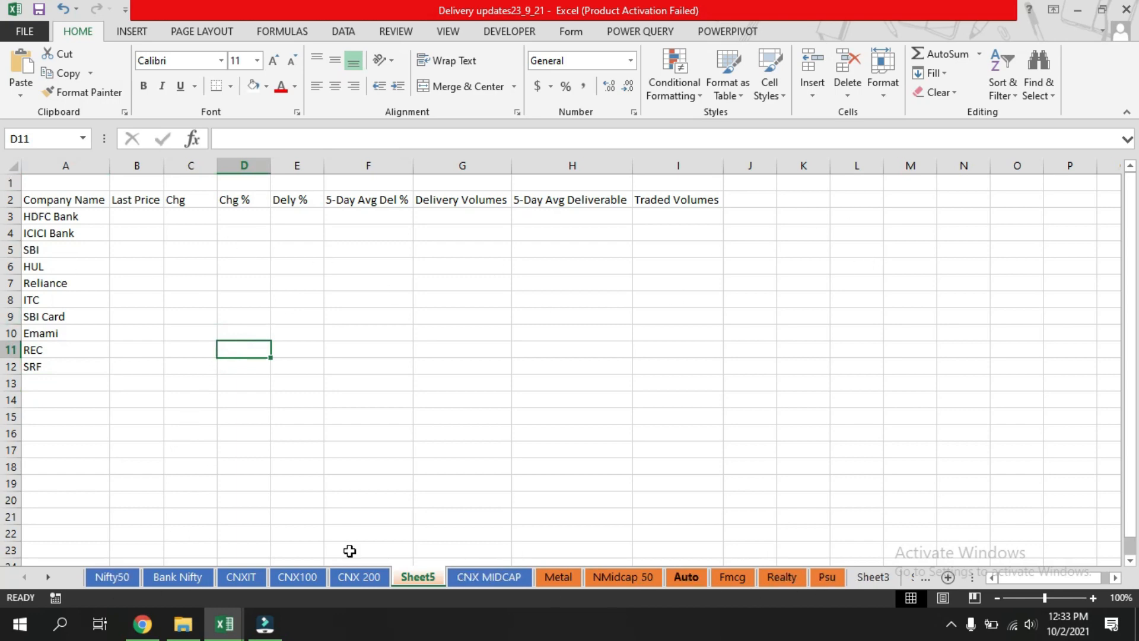
left_click(133, 218)
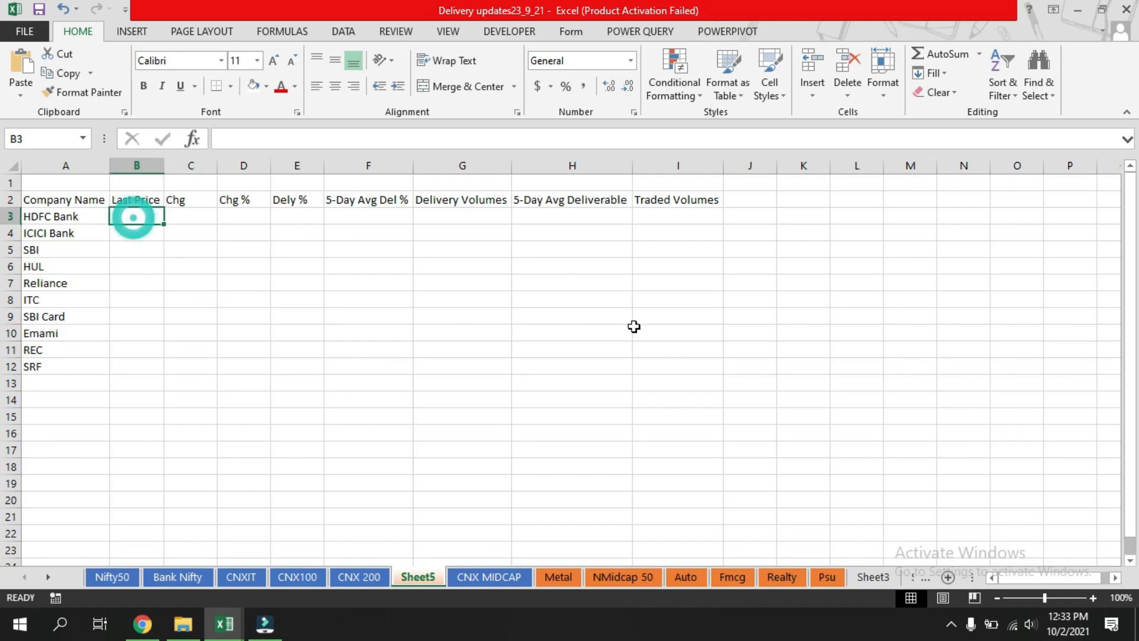
type("=")
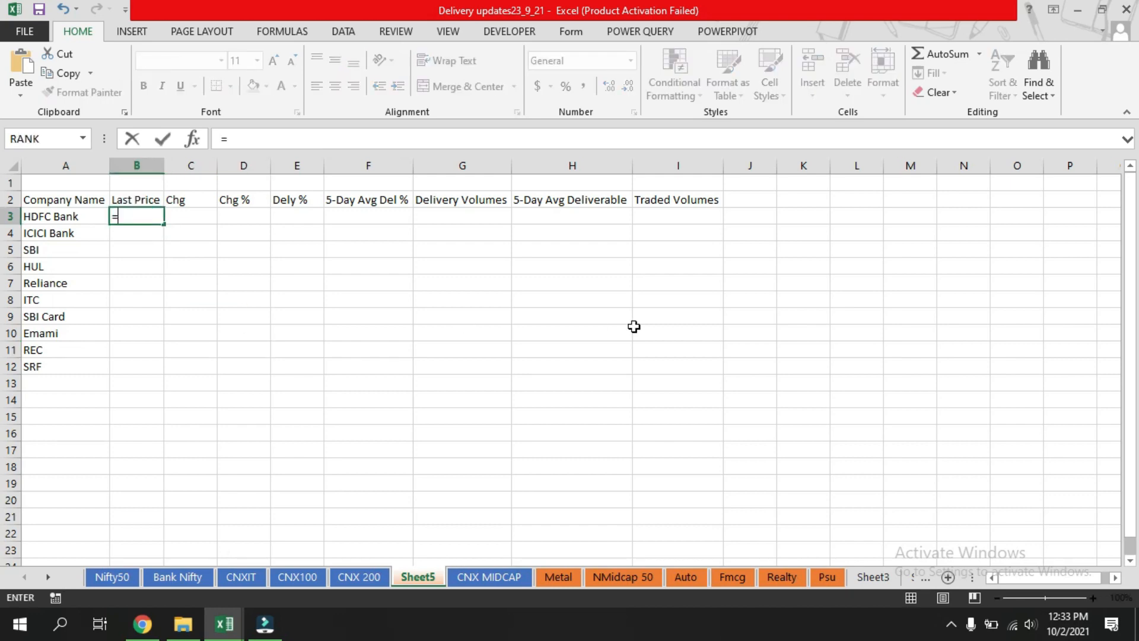
type("vlookup")
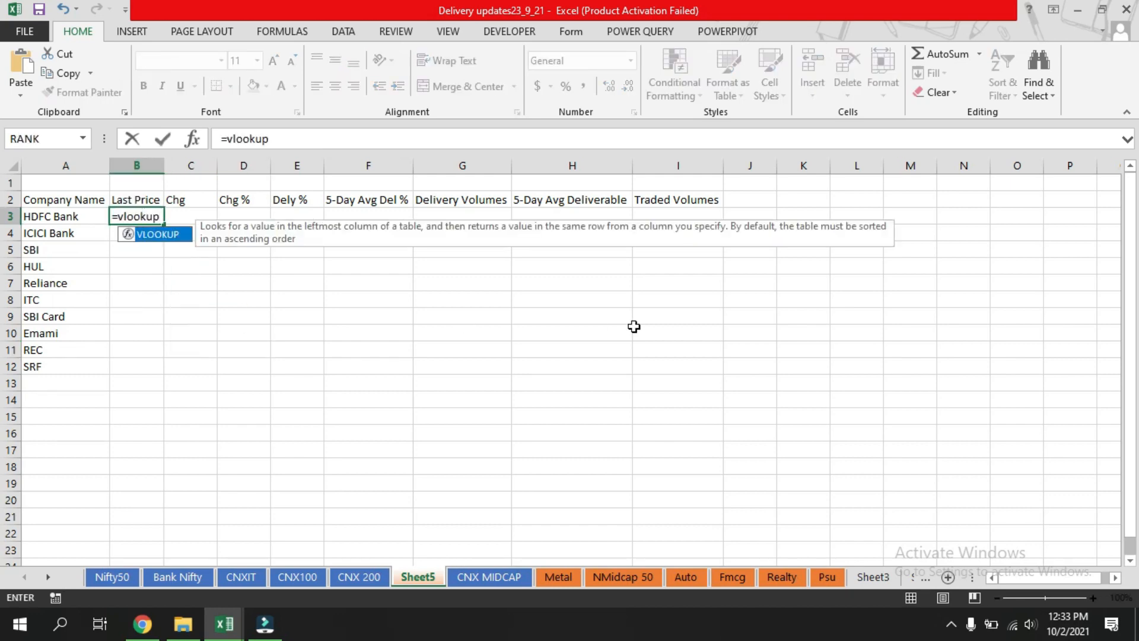
type("(")
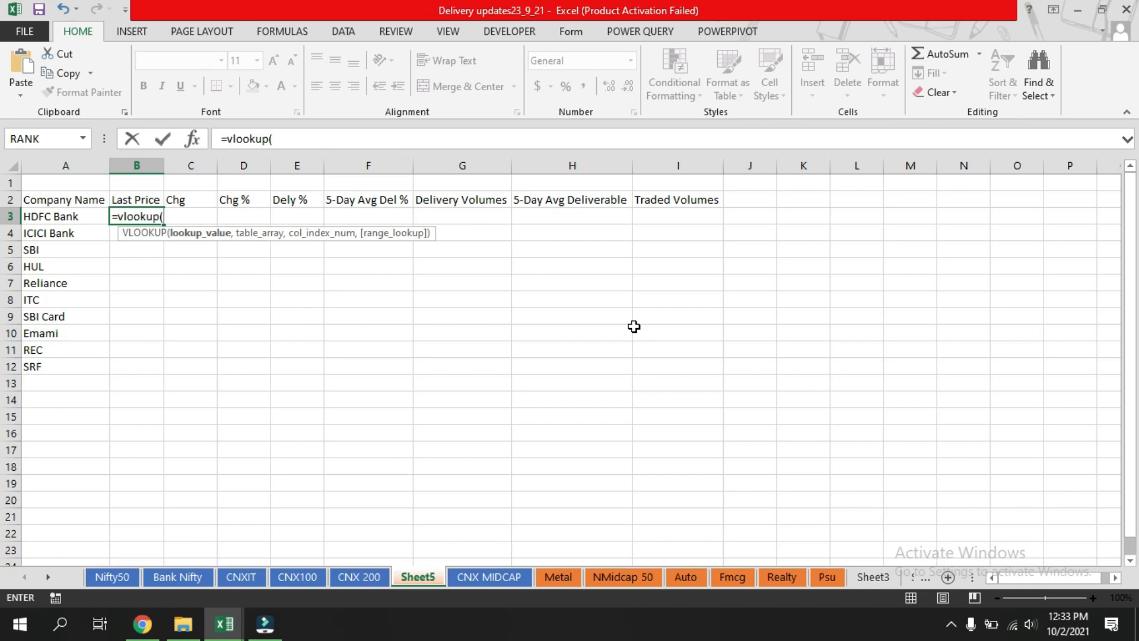
key("Left")
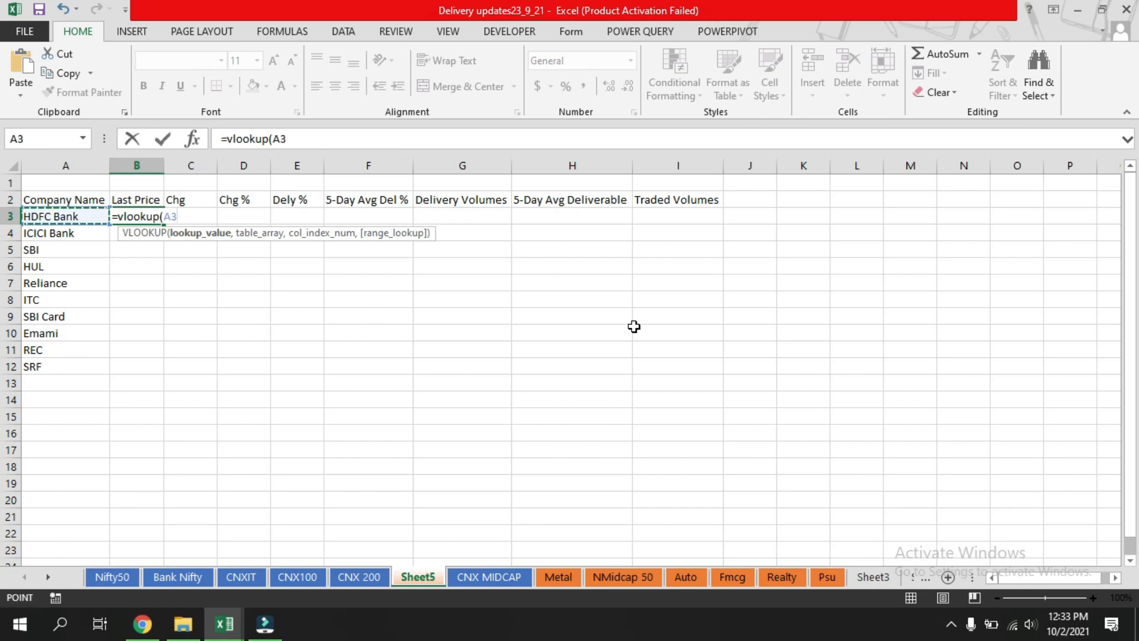
type(",")
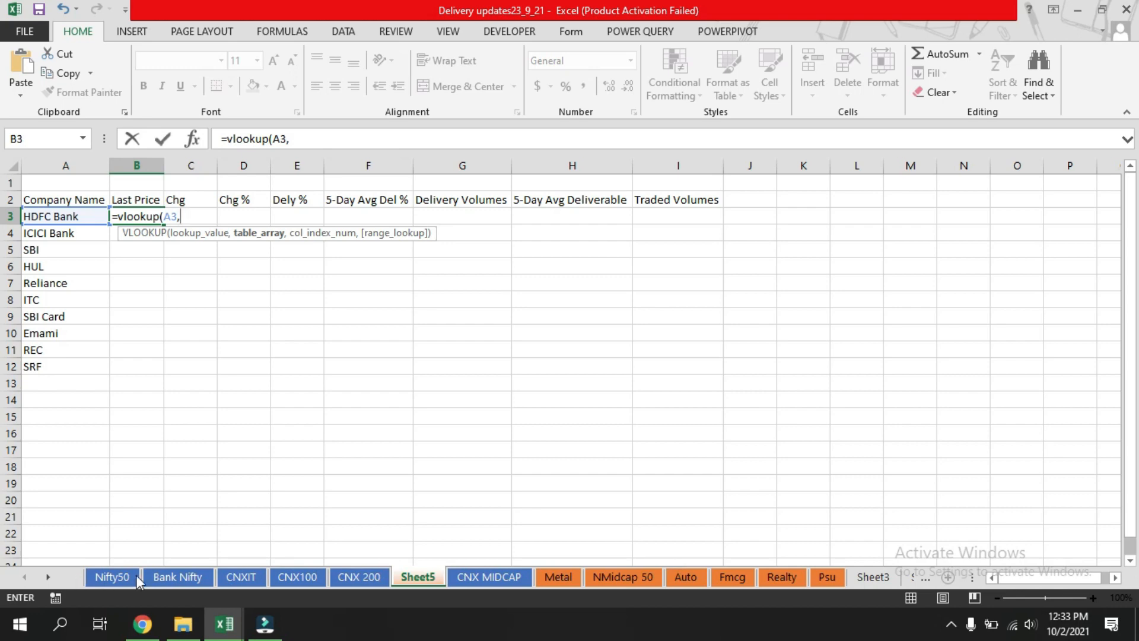
Select the Nifty50 table as the lookup range and finish the formula with column 2 and exact match 0.
left_click(114, 577)
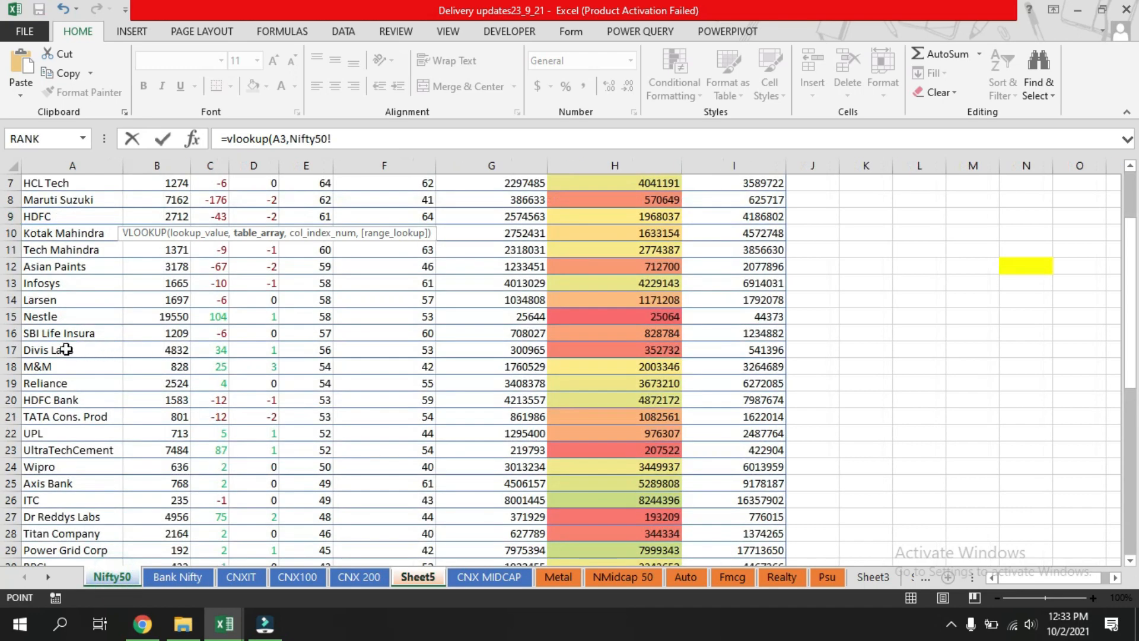
scroll(54, 366, "down", 2)
scroll(59, 368, "up", 4)
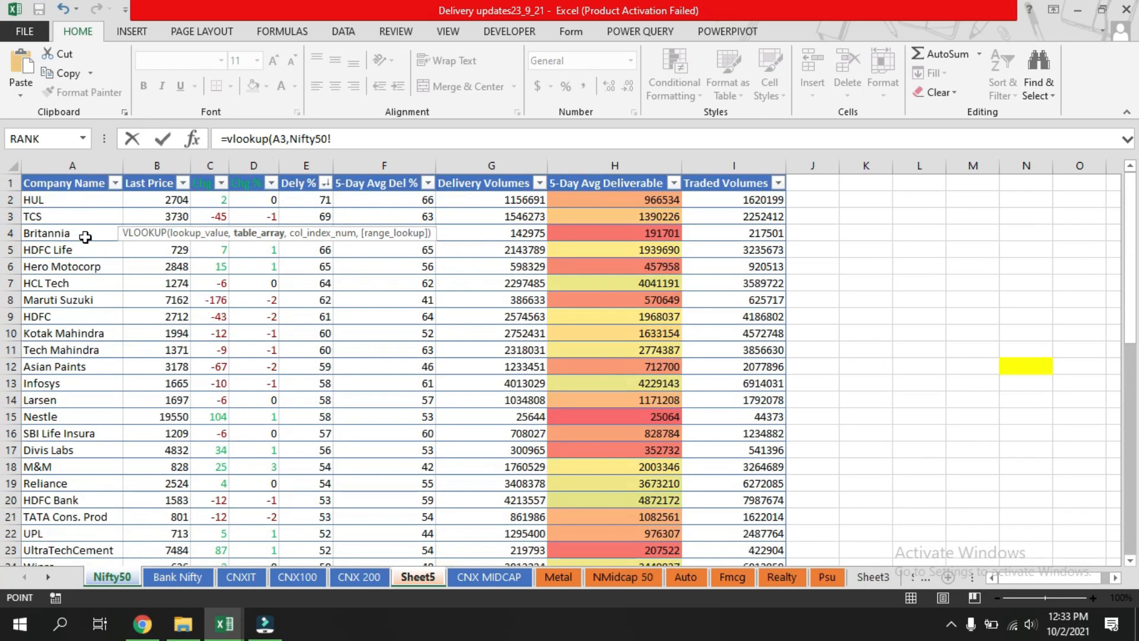
left_click_drag(45, 198, 777, 543)
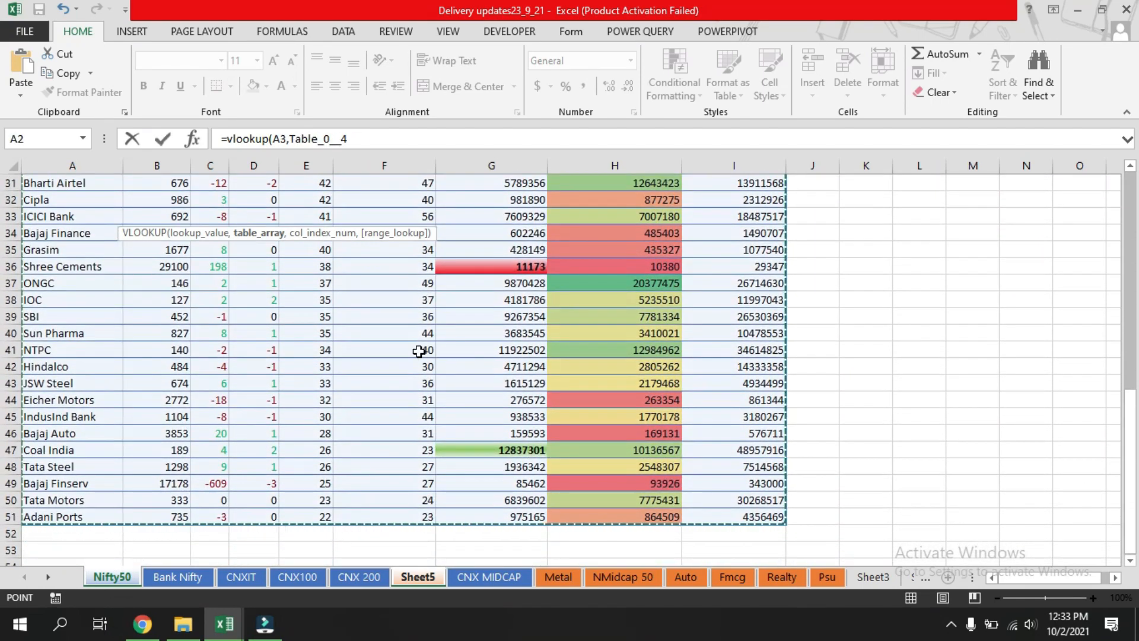
scroll(419, 351, "up", 8)
scroll(419, 351, "up", 2)
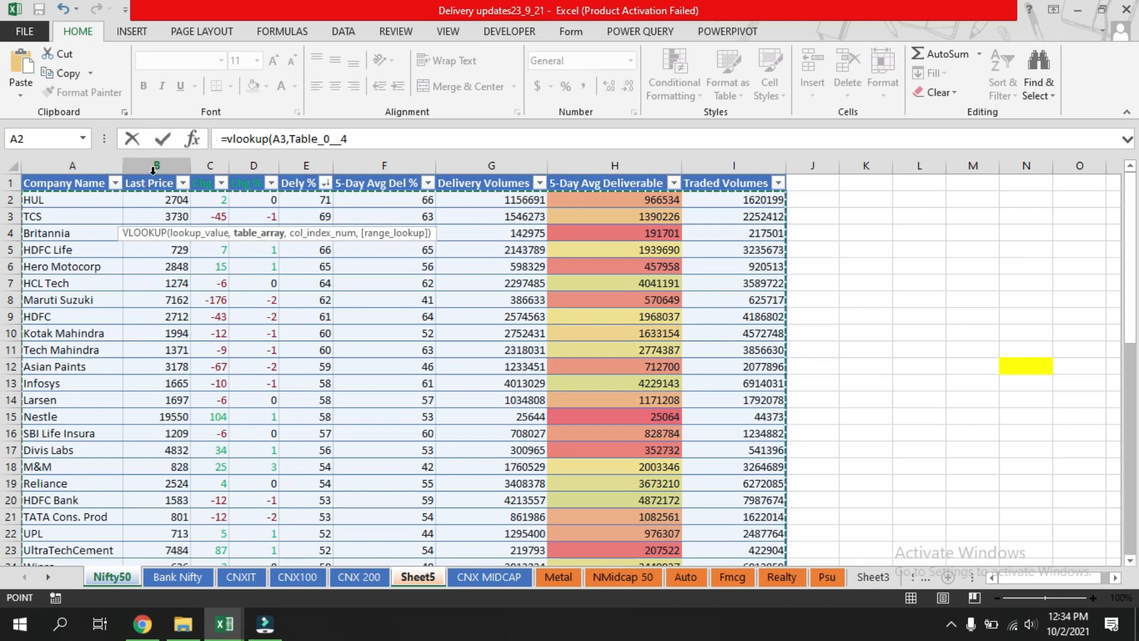
left_click(369, 139)
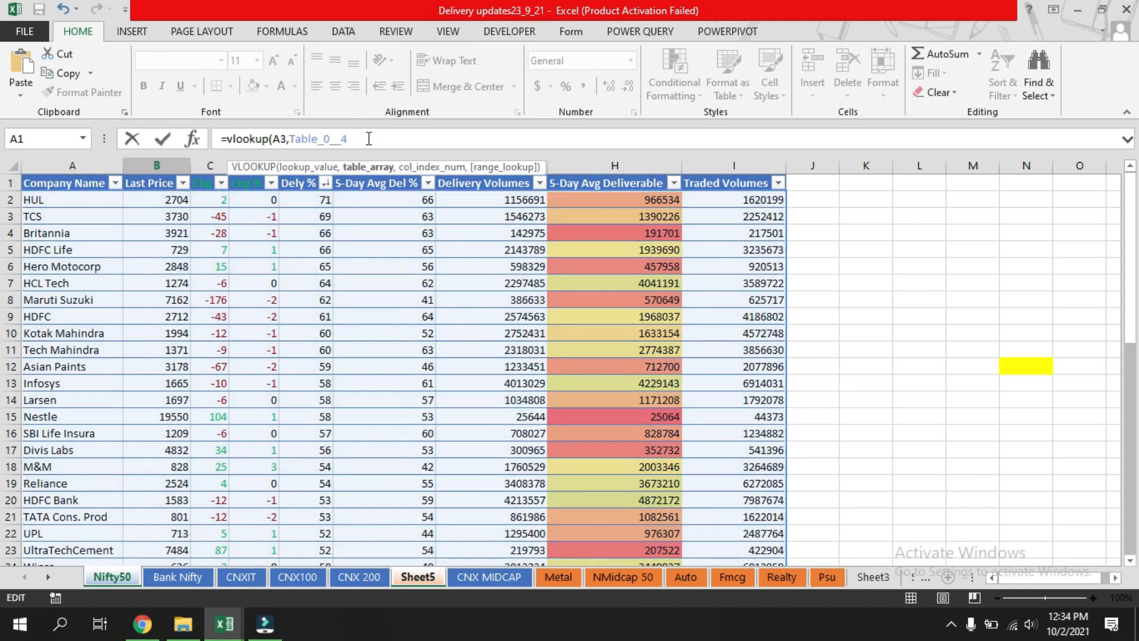
type(",2")
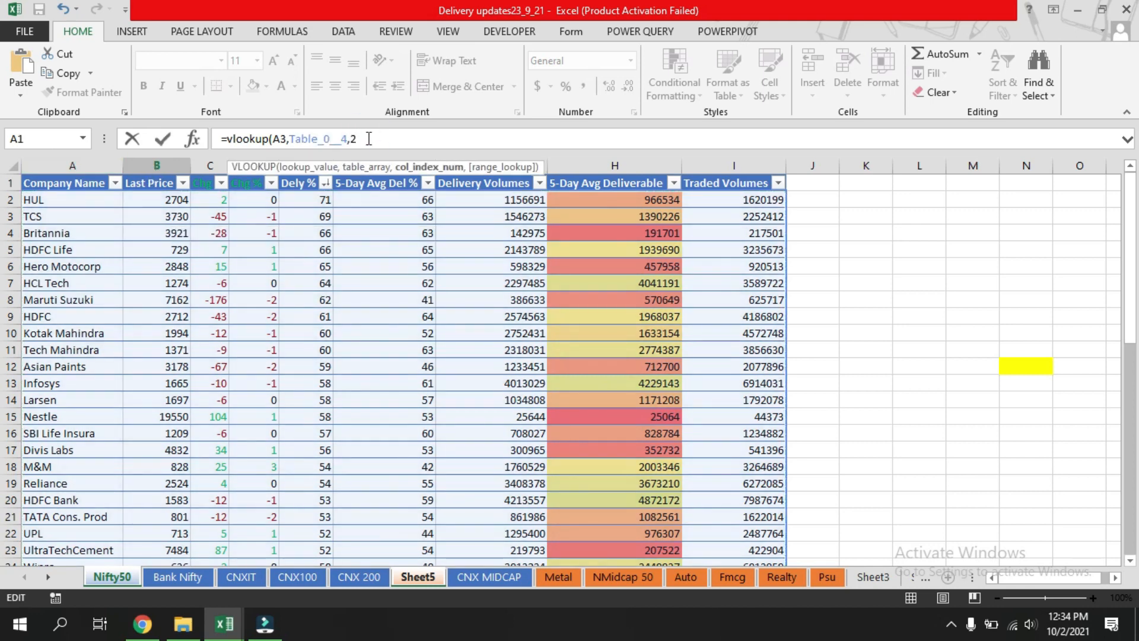
type(",")
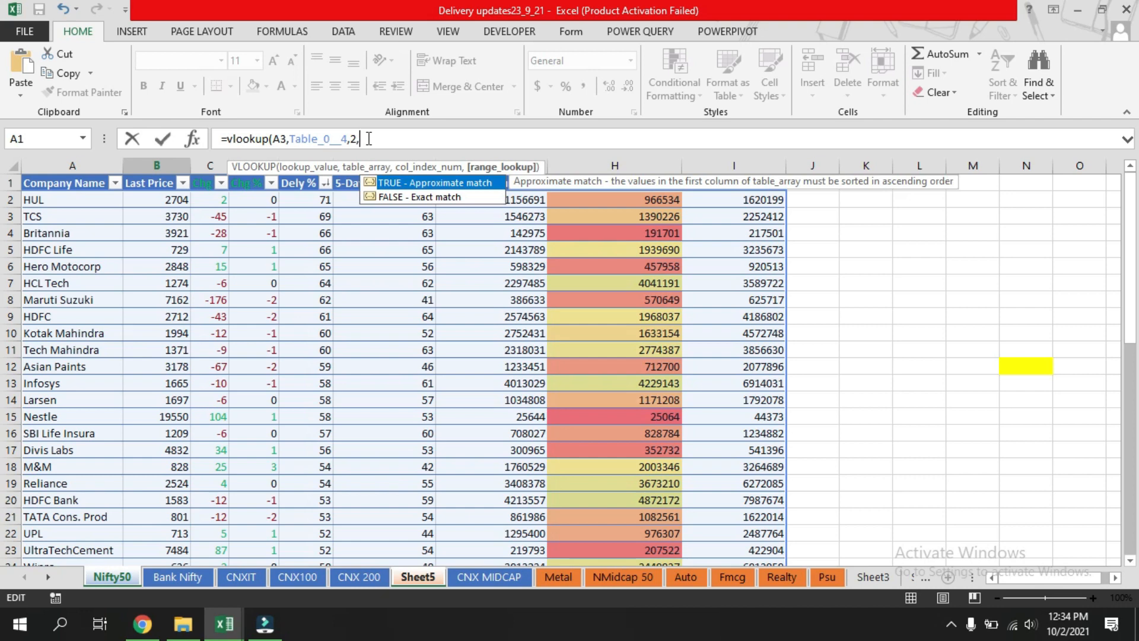
type("0)")
key("Return")
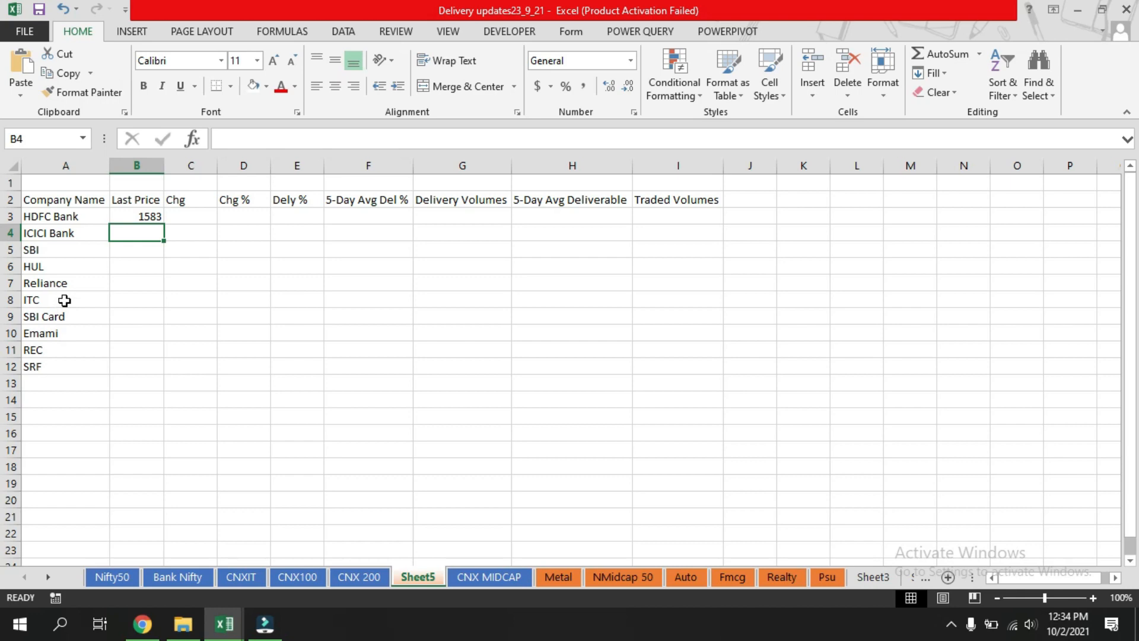
Fill the Last Price formula from B3 down to B8 for ITC.
left_click(123, 577)
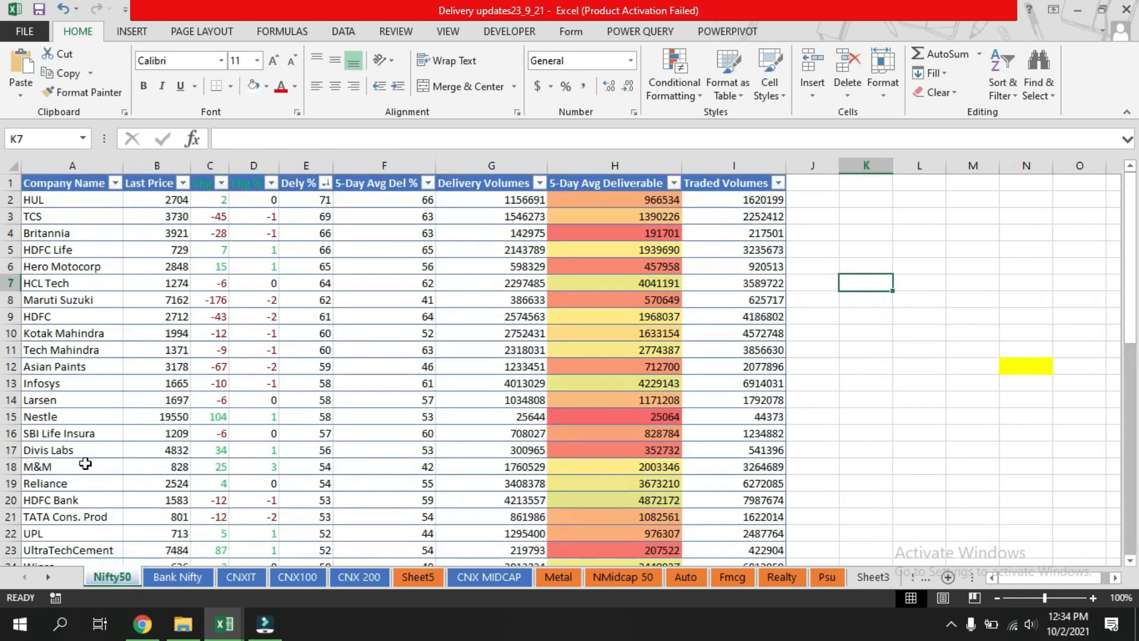
scroll(80, 461, "down", 5)
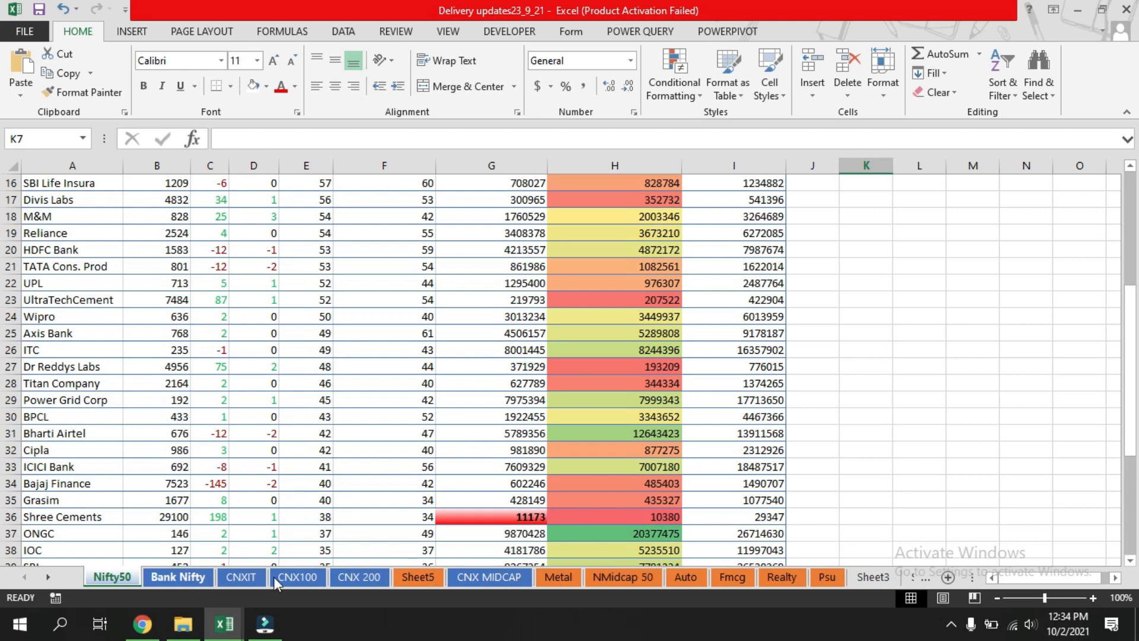
left_click(413, 576)
left_click(143, 217)
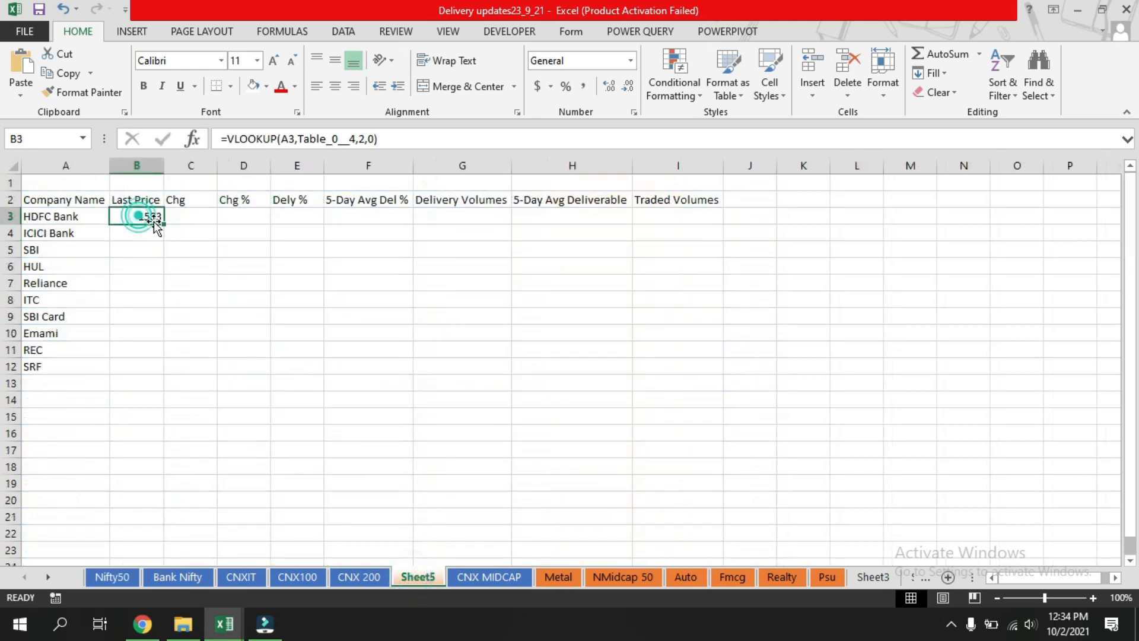
left_click_drag(165, 223, 158, 313)
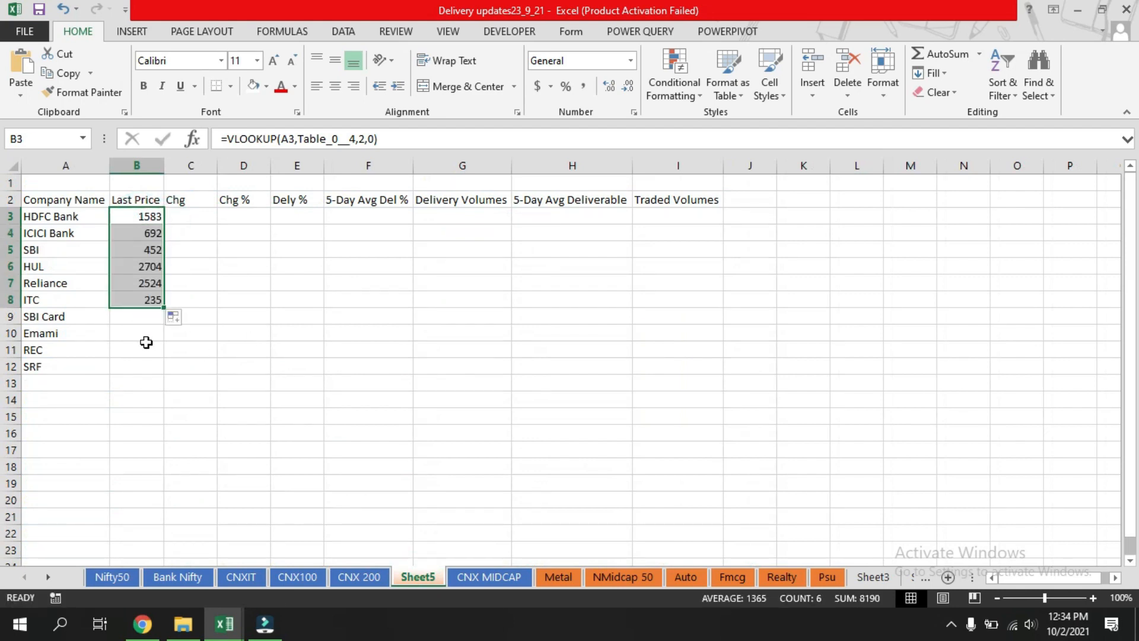
Copy the text of B3's VLOOKUP formula.
left_click(198, 262)
left_click(147, 218)
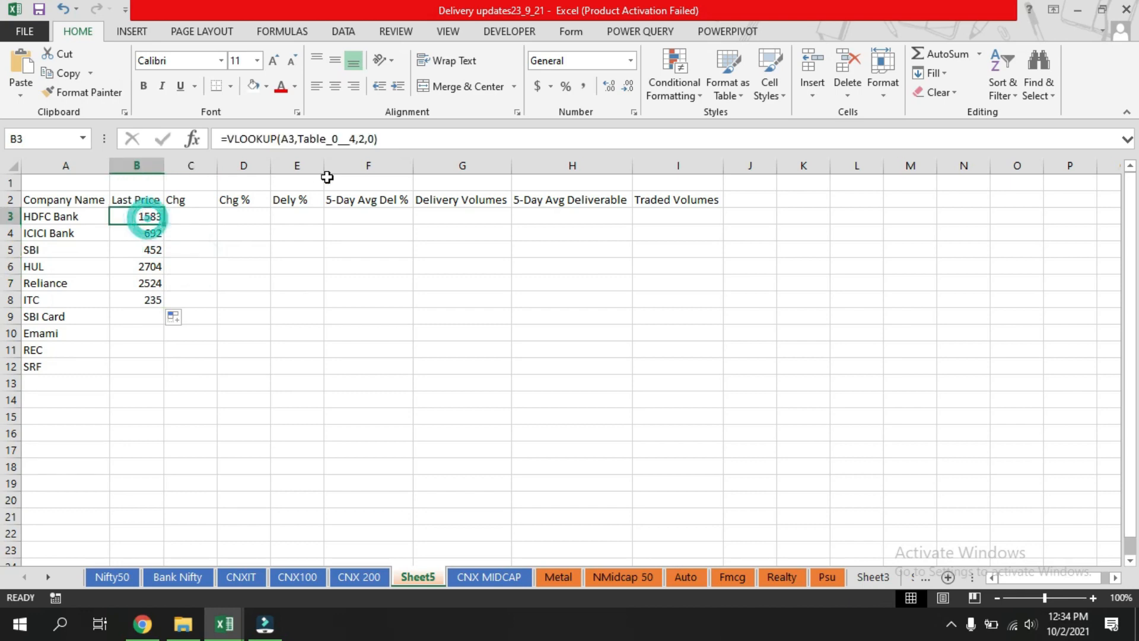
left_click(401, 135)
left_click_drag(401, 137, 221, 139)
key("ctrl+c")
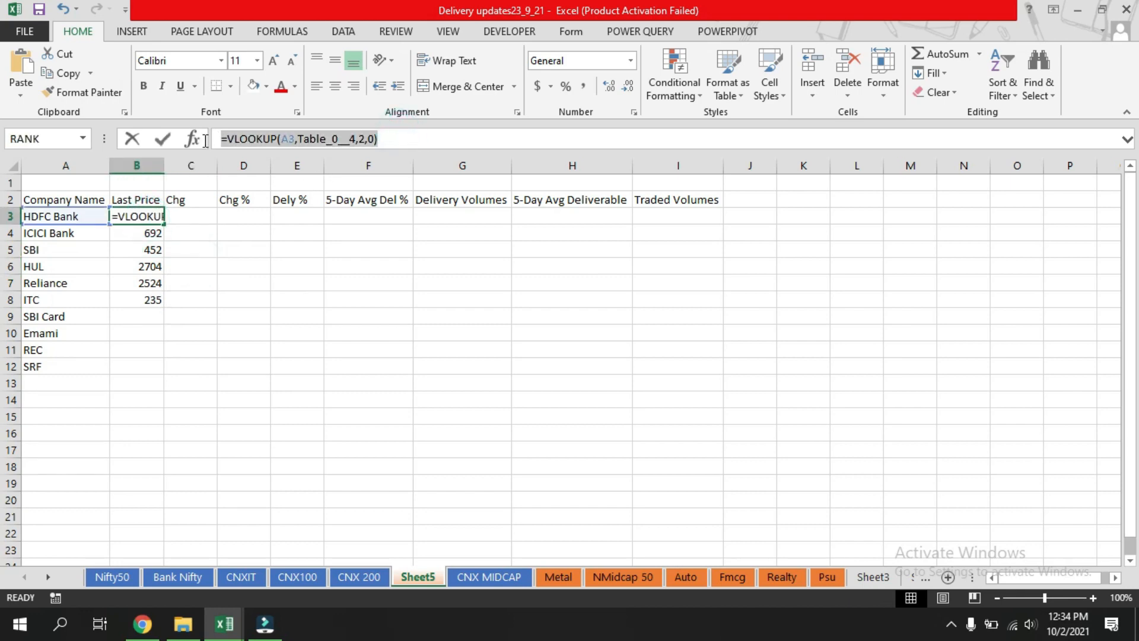
key("Escape")
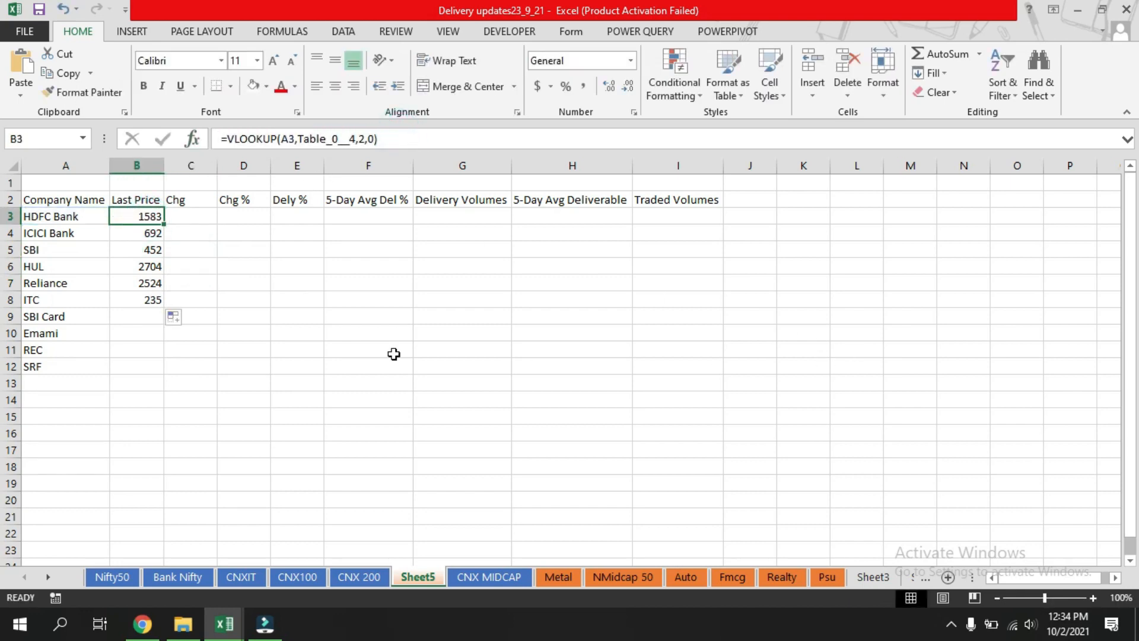
Paste the VLOOKUP formula into C3 under Chg, changing the column index to 3.
left_click(119, 578)
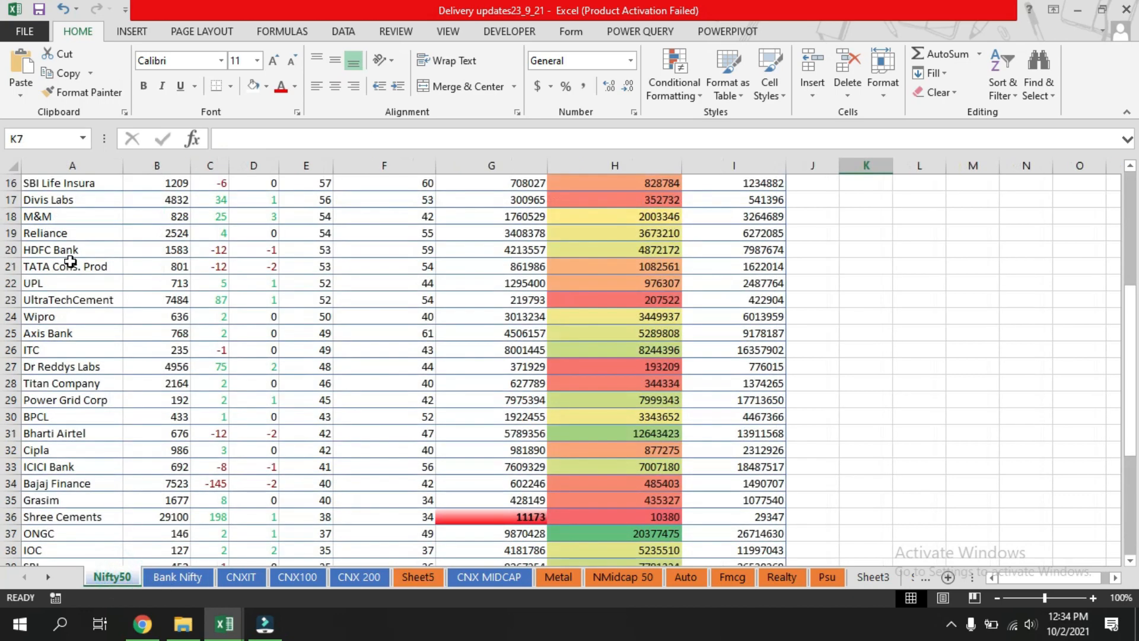
scroll(200, 433, "up", 5)
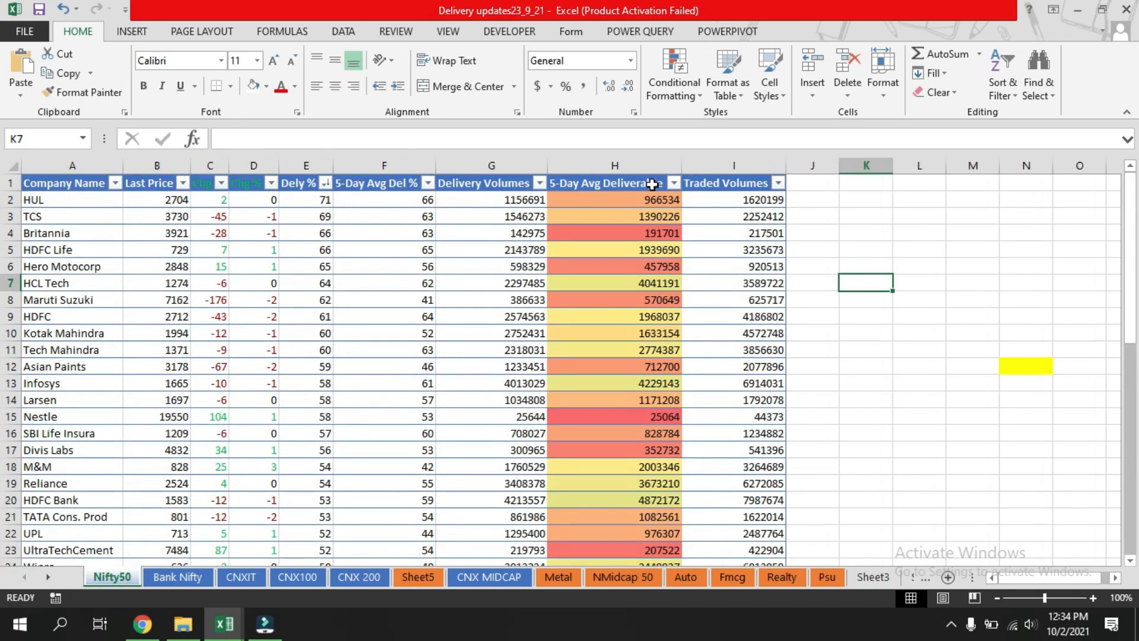
left_click(415, 579)
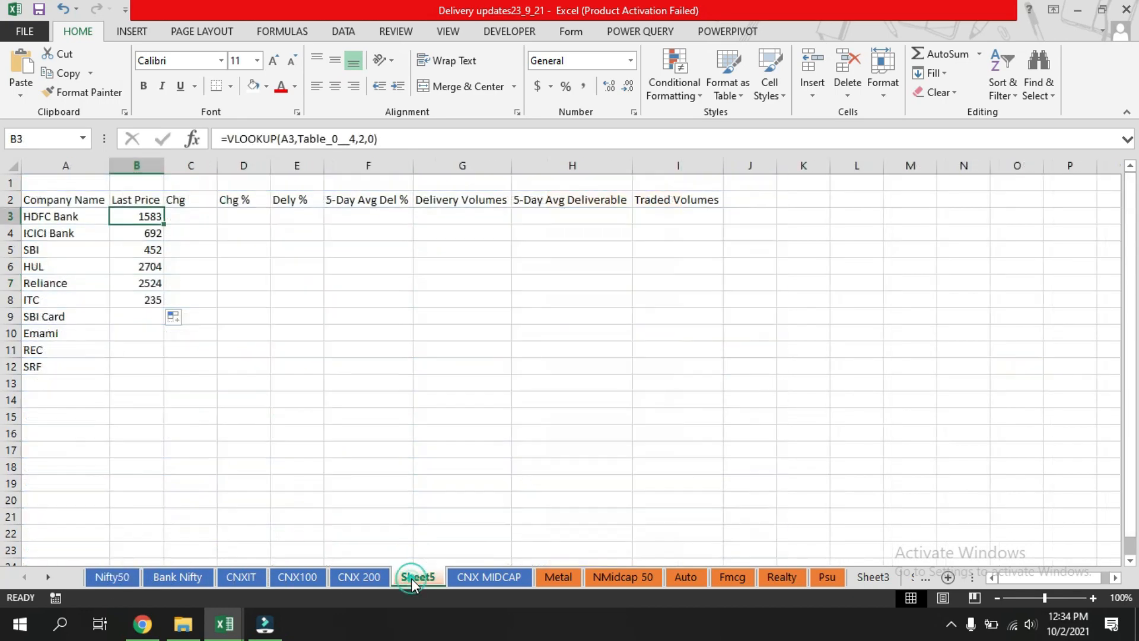
left_click(192, 215)
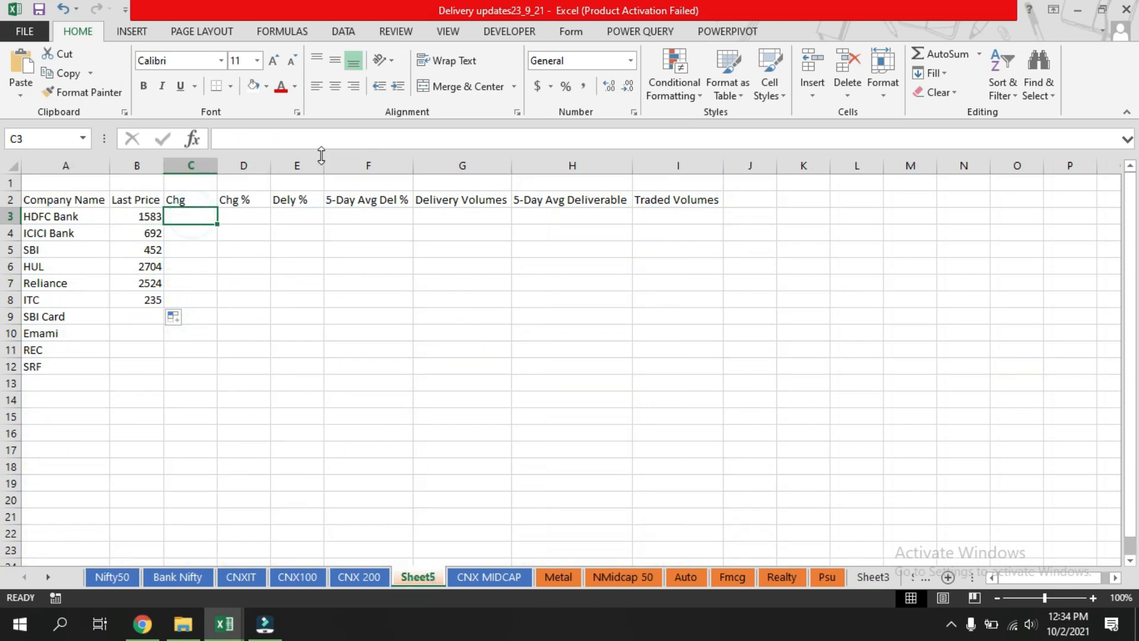
left_click(318, 138)
key("ctrl+v")
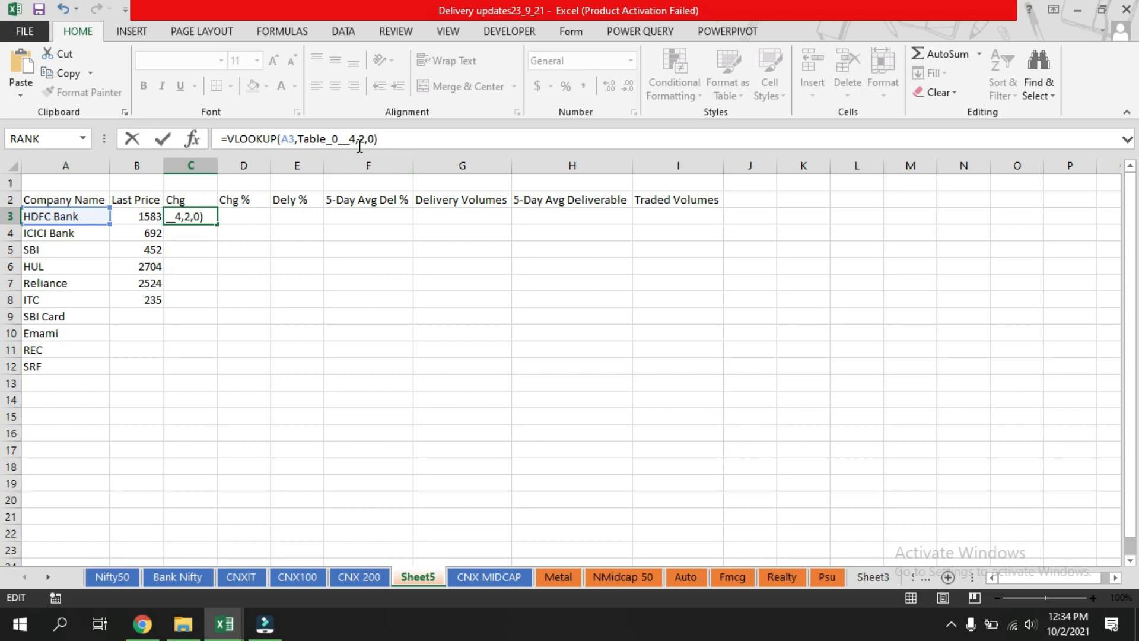
left_click(360, 138)
key("BackSpace")
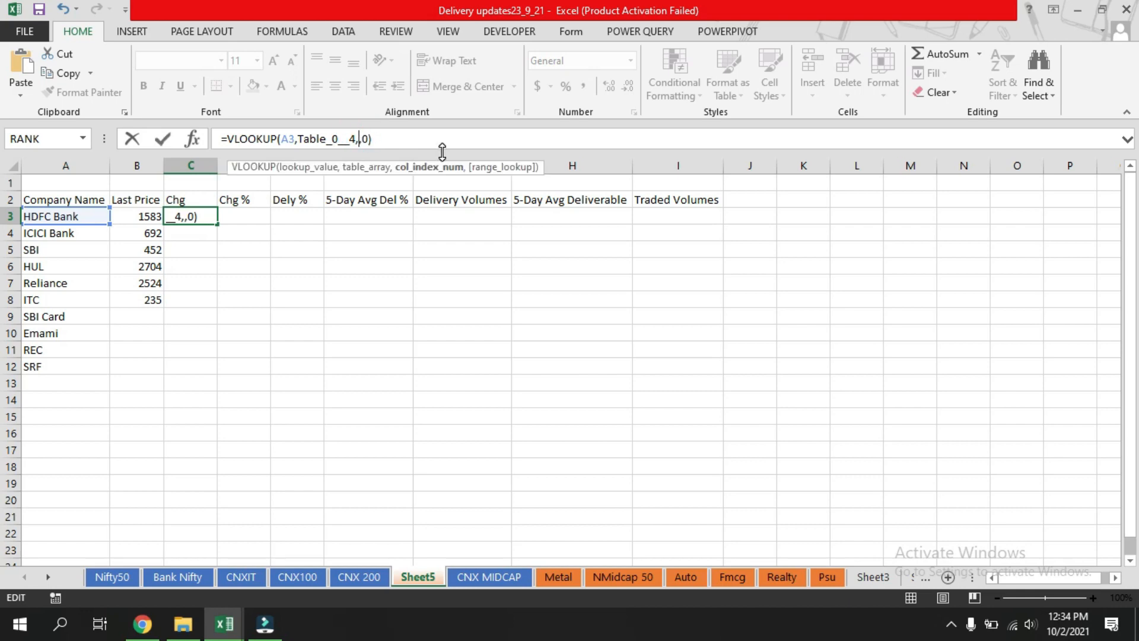
type("3")
key("Return")
Paste the VLOOKUP formula into D3 under Chg %, changing the column index to 4.
left_click(252, 215)
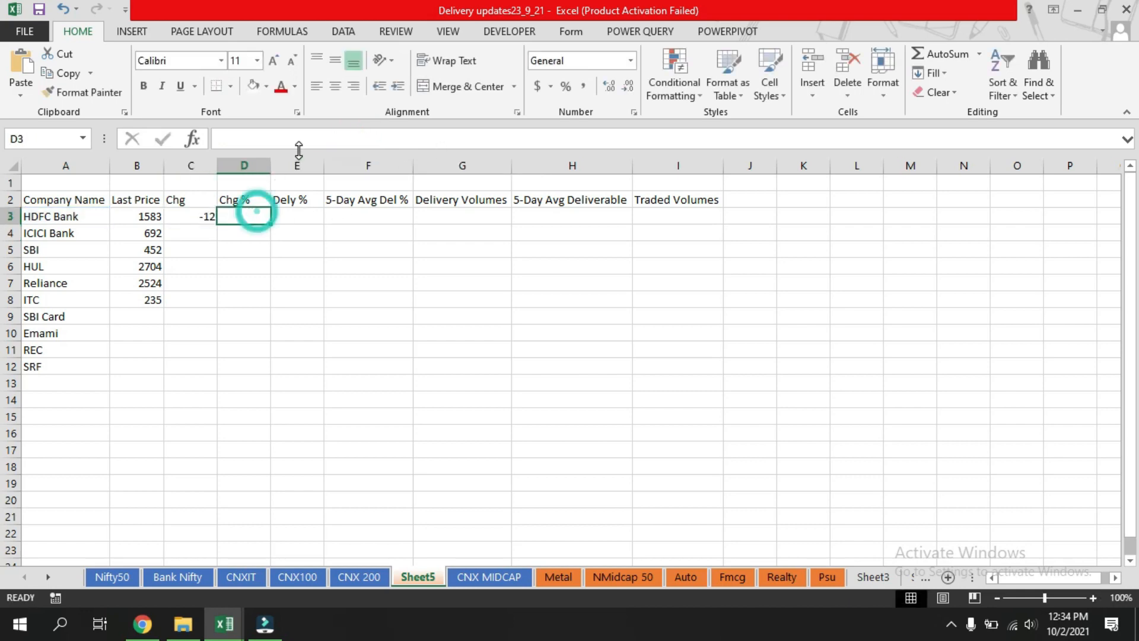
left_click(304, 138)
key("ctrl+v")
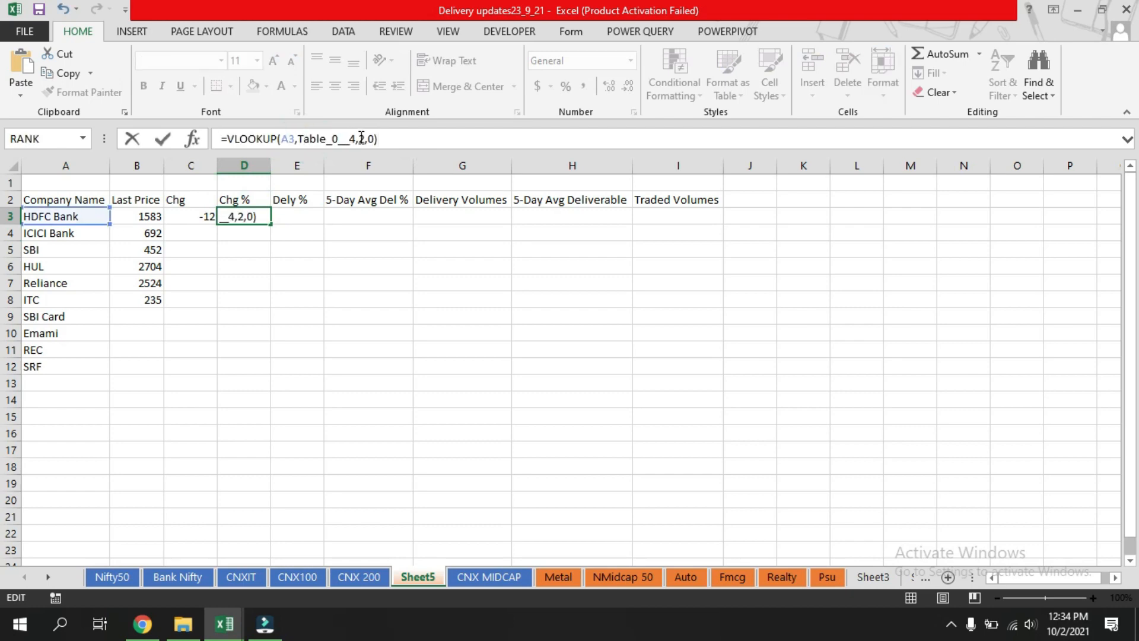
left_click(361, 139)
key("BackSpace")
type("4")
key("Return")
Paste the VLOOKUP formula into E3 under Dely %, setting the column index to 5.
left_click(298, 216)
left_click(347, 137)
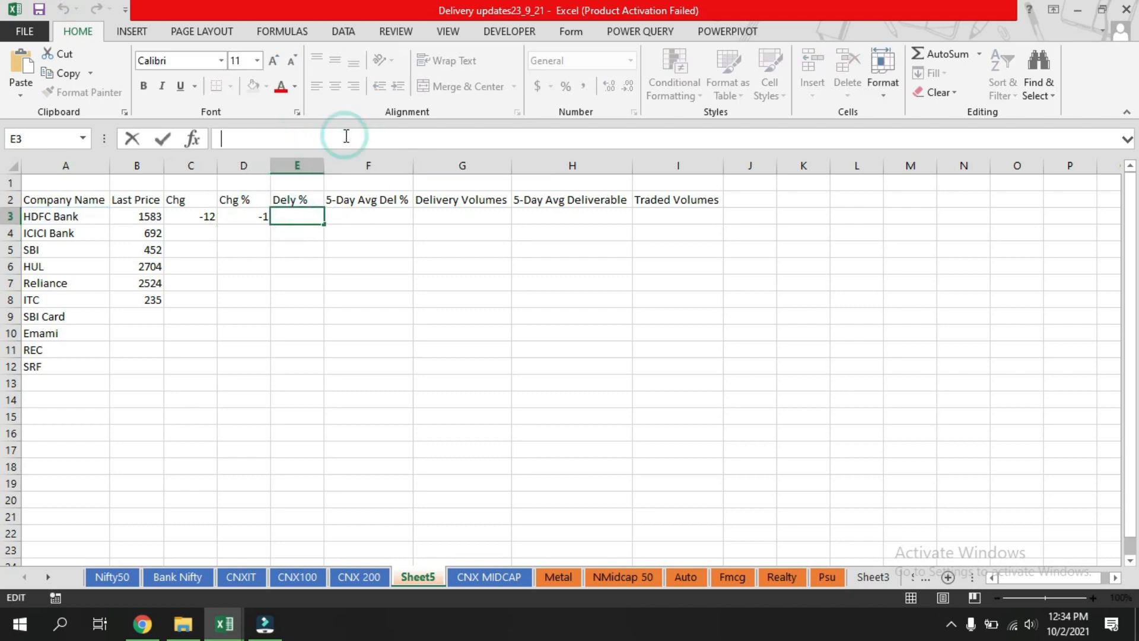
key("ctrl+v")
left_click(363, 139)
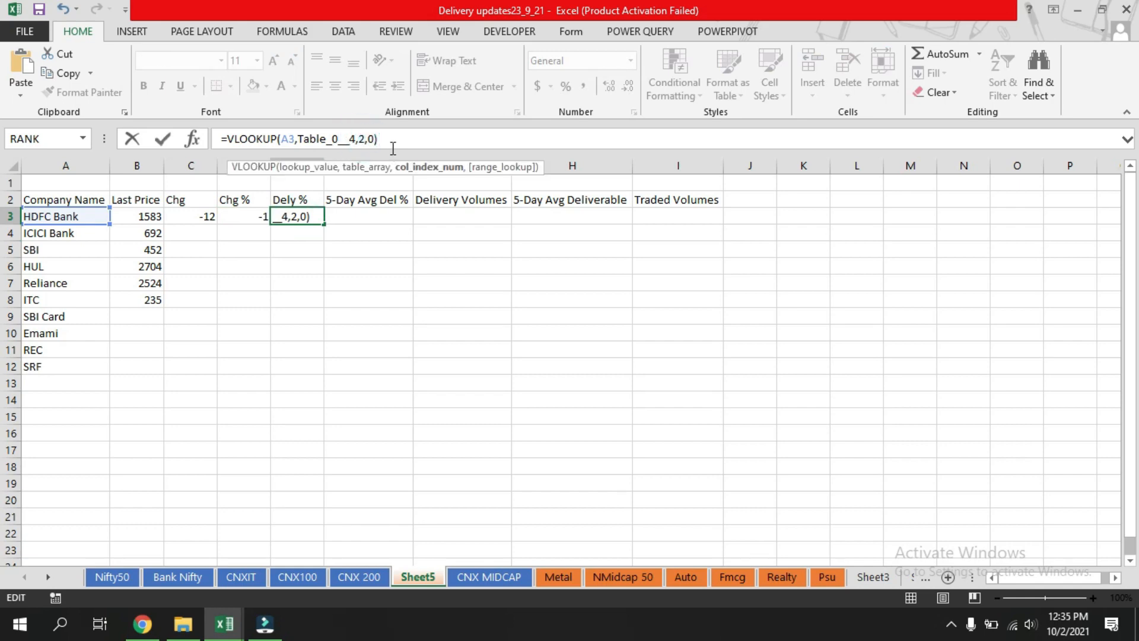
type("5")
key("Return")
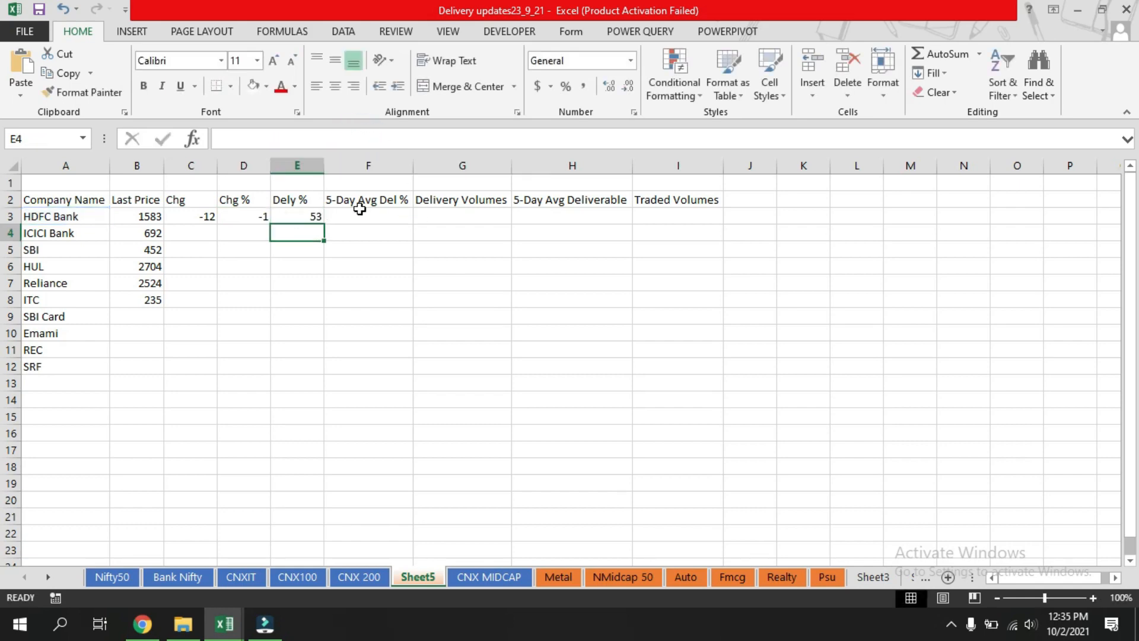
Paste the VLOOKUP formula into F3 under 5-Day Avg Del %, changing the column index to 6.
left_click(359, 213)
left_click(370, 139)
key("ctrl+v")
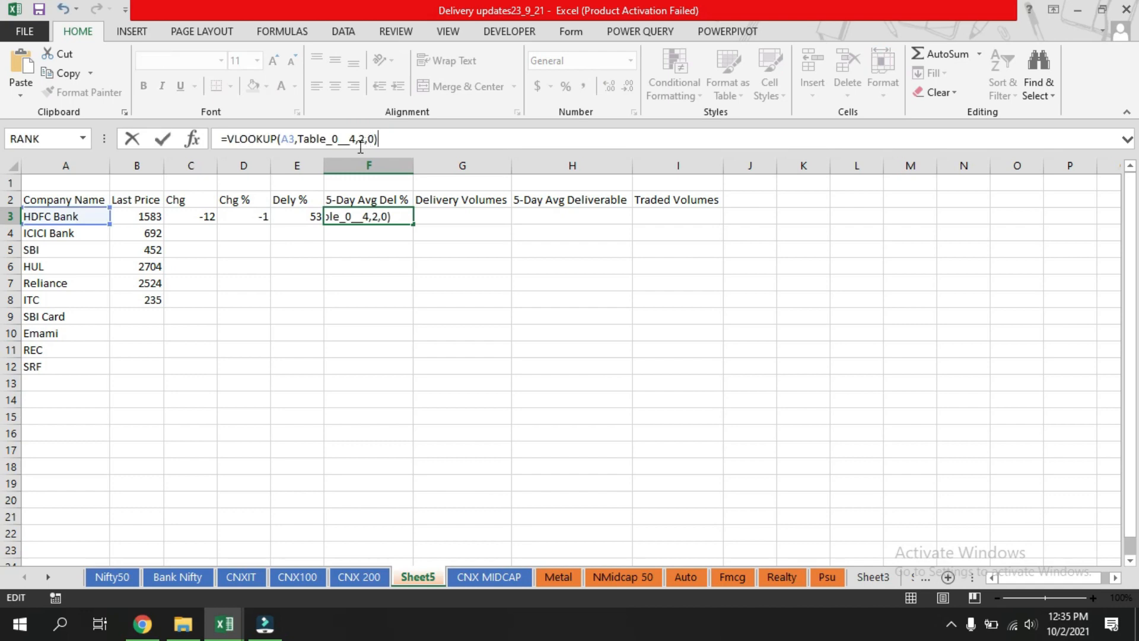
left_click(363, 140)
key("BackSpace")
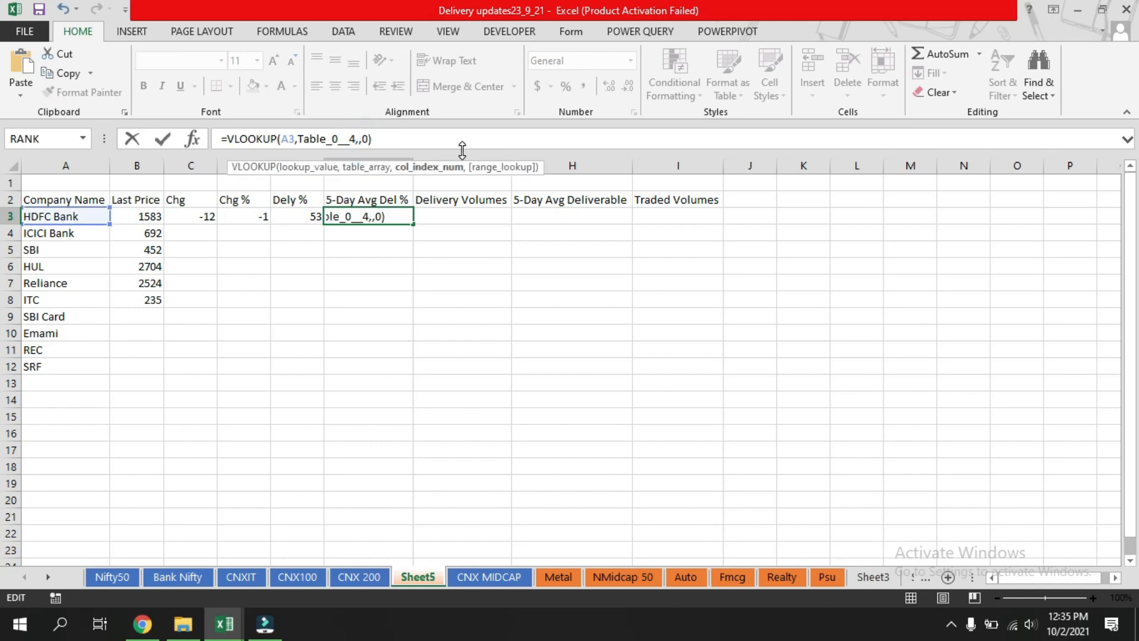
type("6")
key("Return")
Paste the VLOOKUP formula into G3 under Delivery Volumes, changing the column index to 7.
left_click(432, 215)
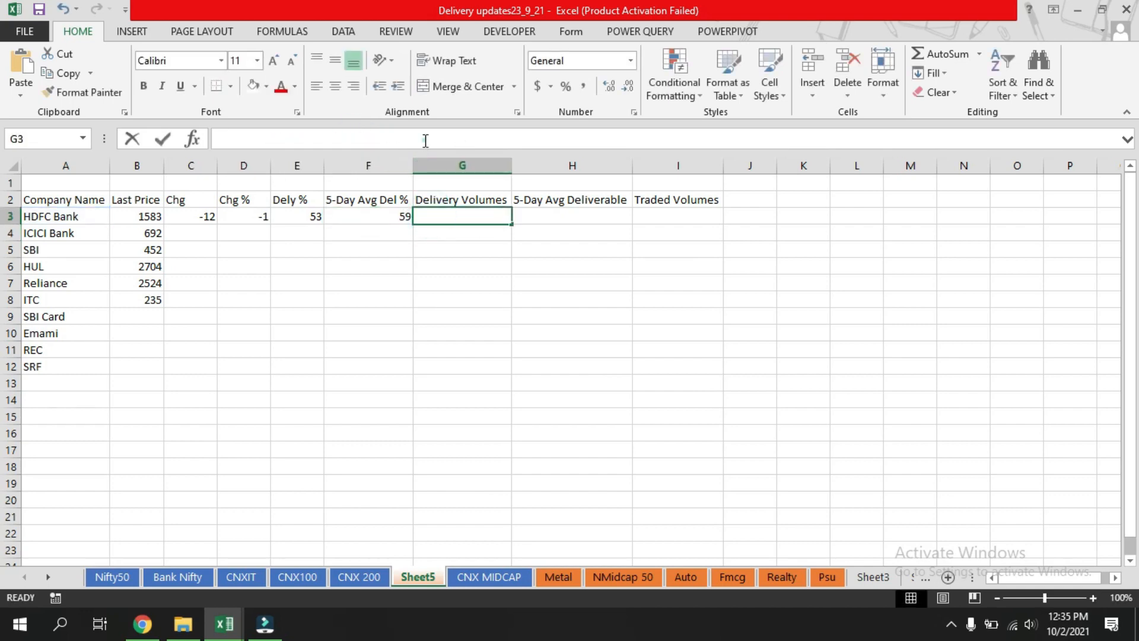
left_click(425, 141)
key("ctrl+v")
left_click(362, 138)
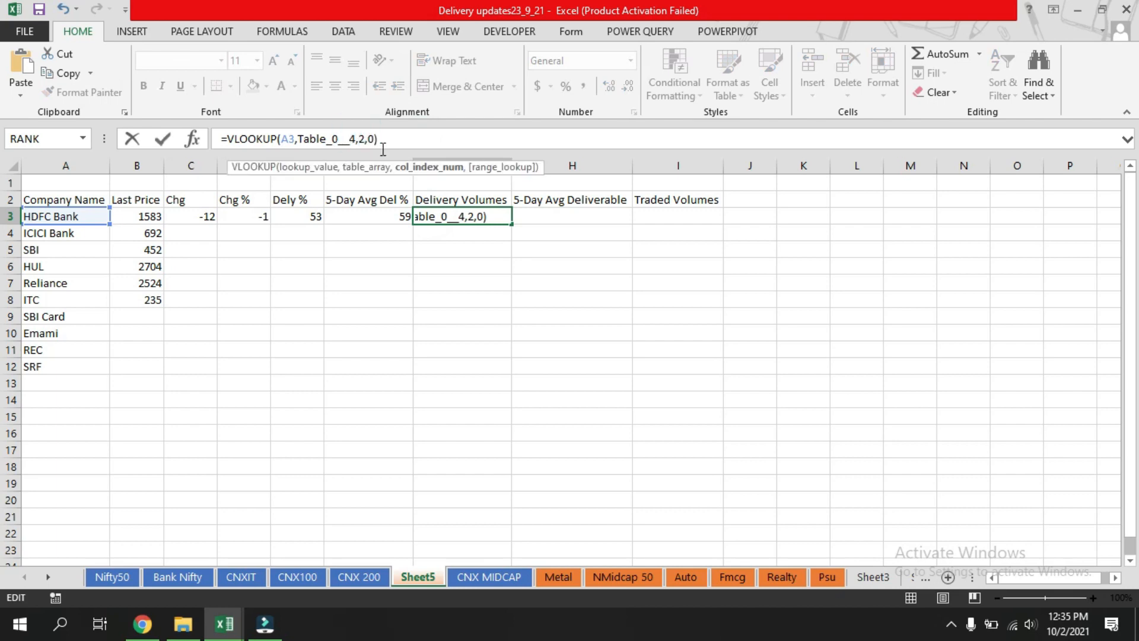
key("BackSpace")
type("7")
key("Return")
Paste the VLOOKUP formula into H3 under 5-Day Avg Deliverable, changing the column index to 8.
left_click(537, 214)
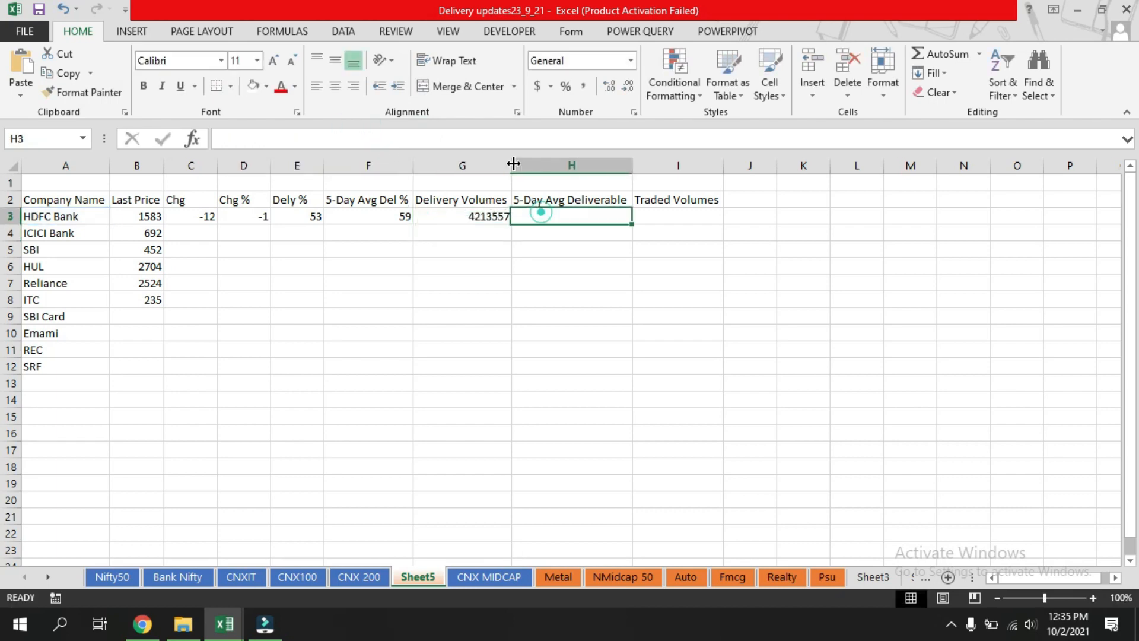
left_click(492, 131)
key("ctrl+v")
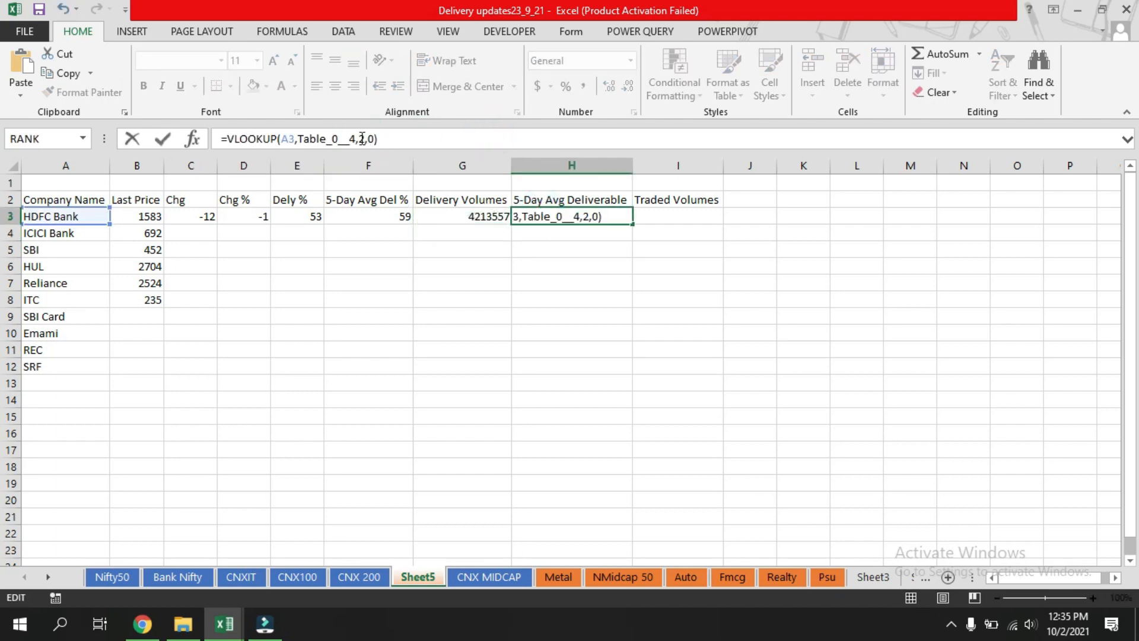
left_click(361, 138)
key("BackSpace")
type("8")
key("Return")
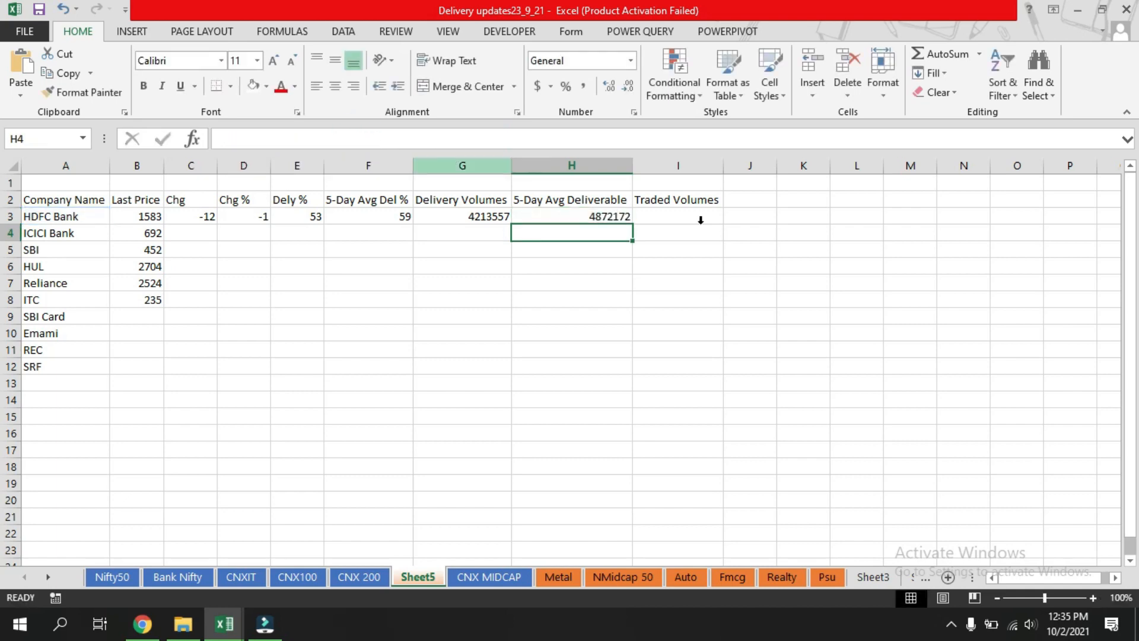
Paste the VLOOKUP formula into I3 under Traded Volumes, changing the column index to 8.
left_click(663, 219)
left_click(409, 139)
key("ctrl+v")
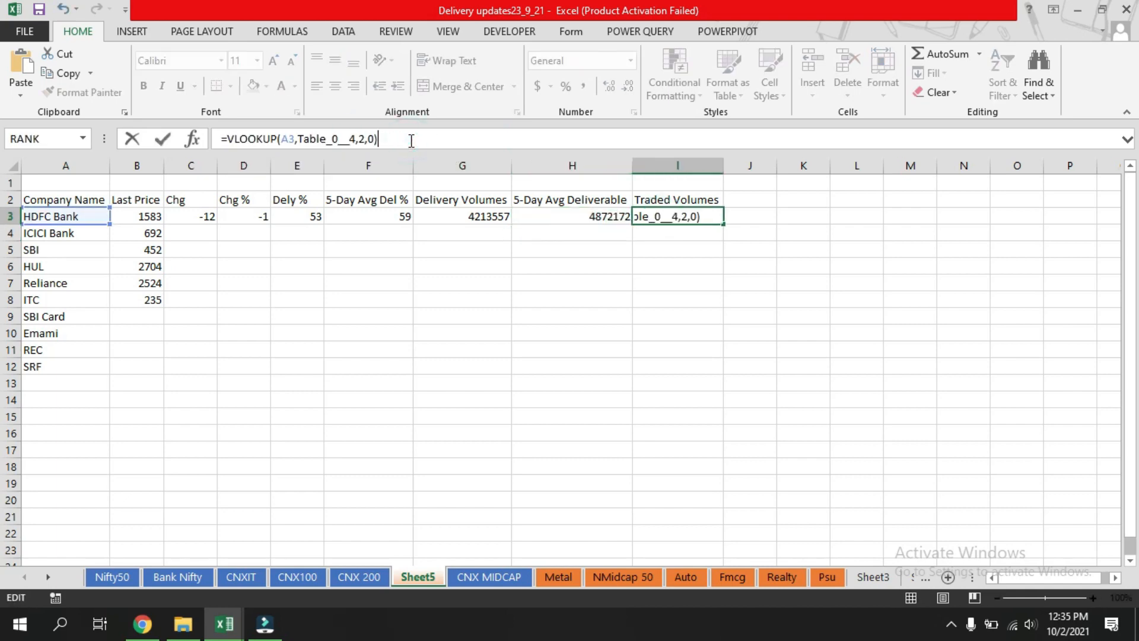
left_click(358, 138)
key("Delete")
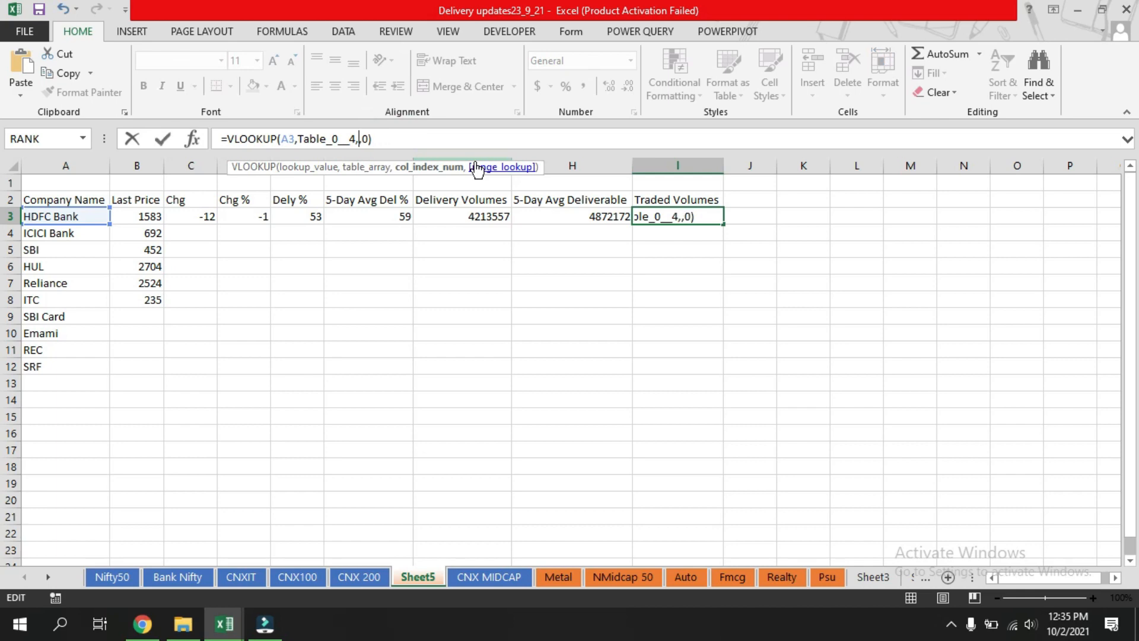
type("8")
key("Return")
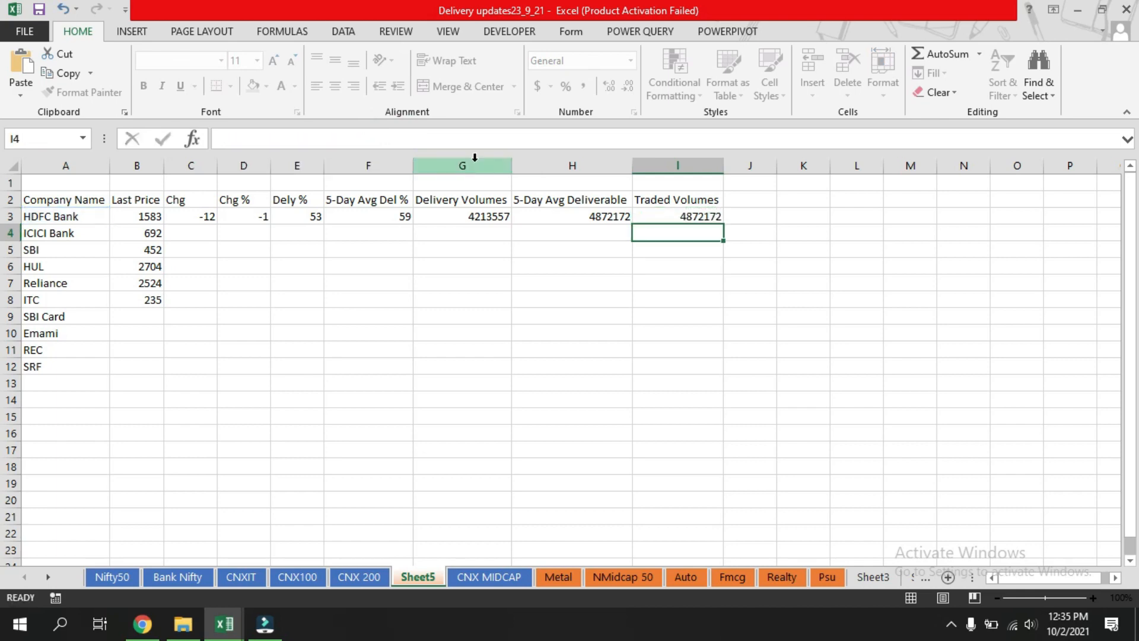
Fill the row 3 VLOOKUP formulas down through row 8 for the ITC entry.
left_click_drag(196, 216, 716, 303)
left_click(514, 389)
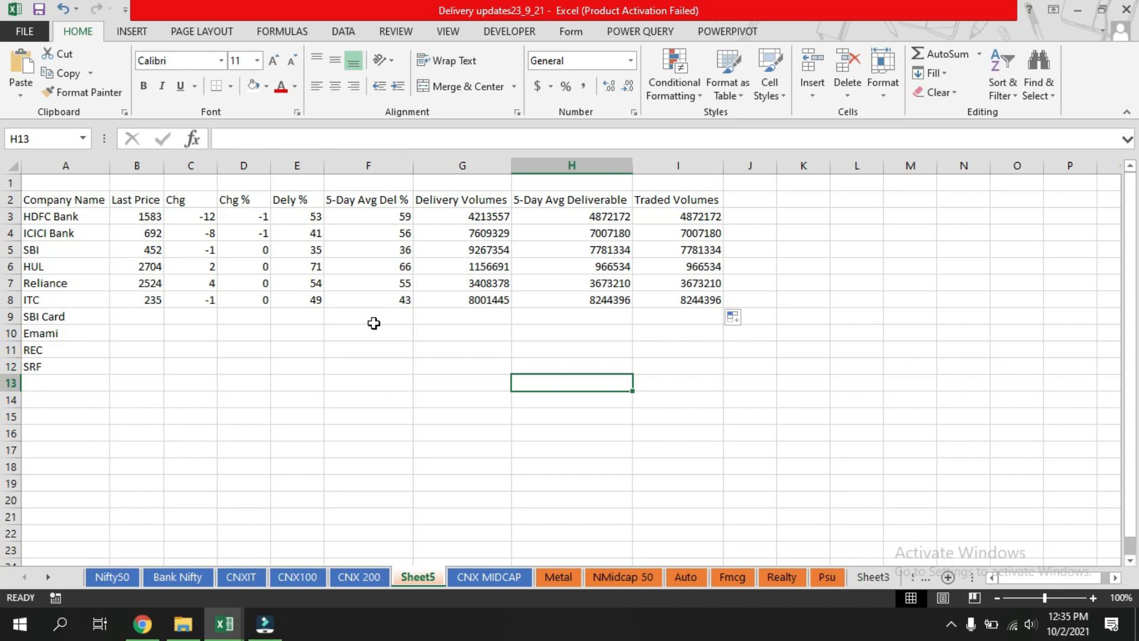
left_click(334, 402)
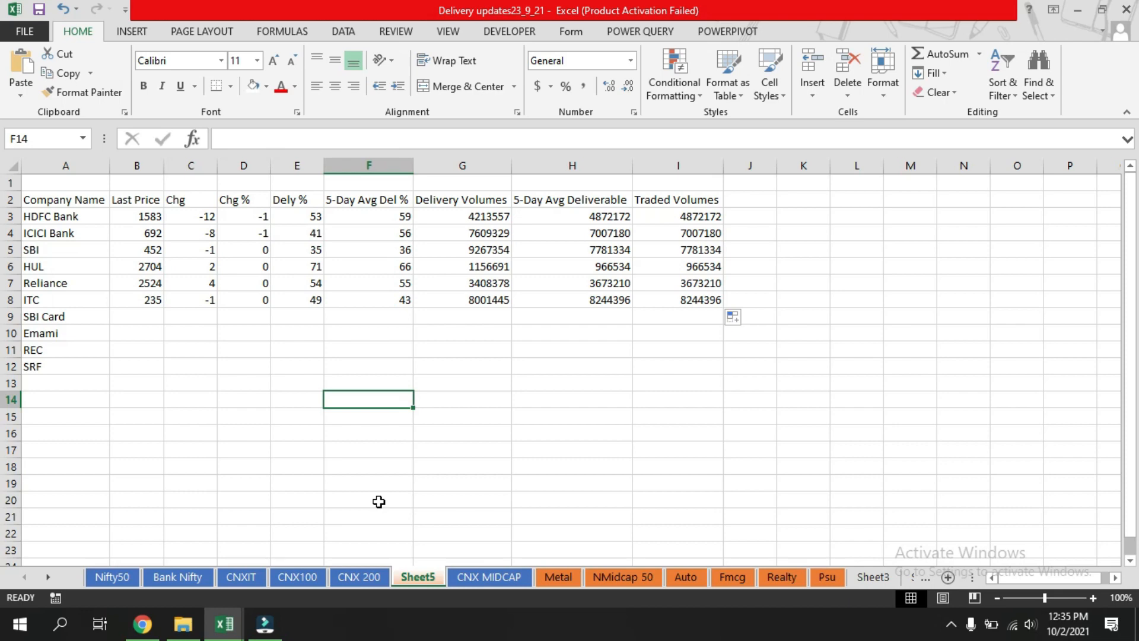
left_click(205, 416)
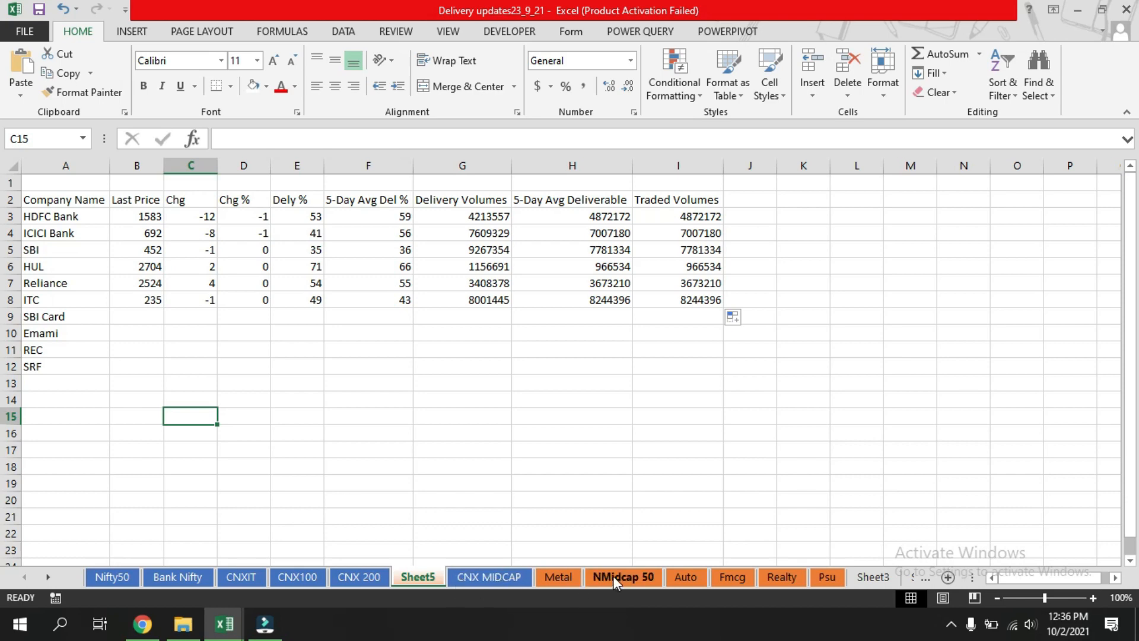
Browse the index sheets to find which ones list SBI Card, Emami, REC and SRF.
left_click(365, 577)
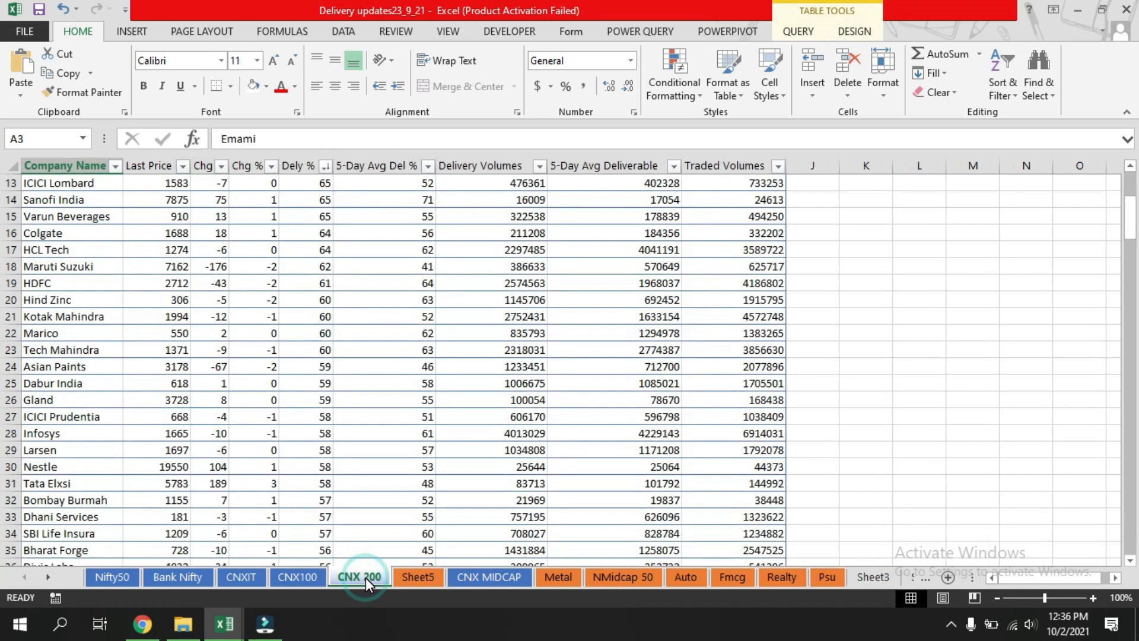
left_click(286, 579)
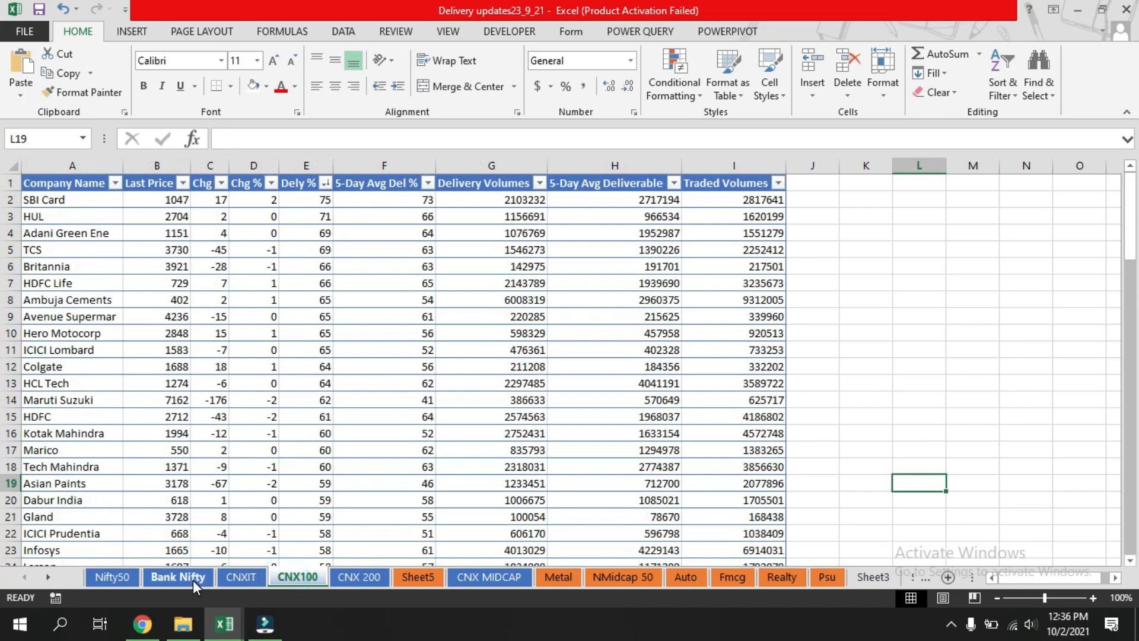
left_click(493, 575)
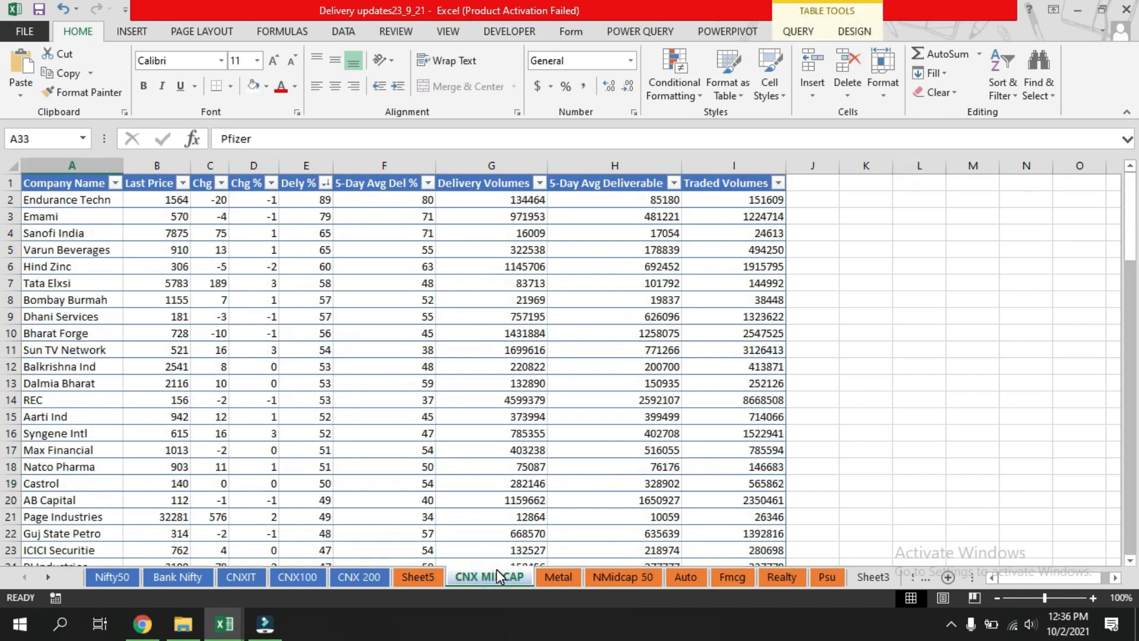
left_click(557, 577)
left_click(598, 579)
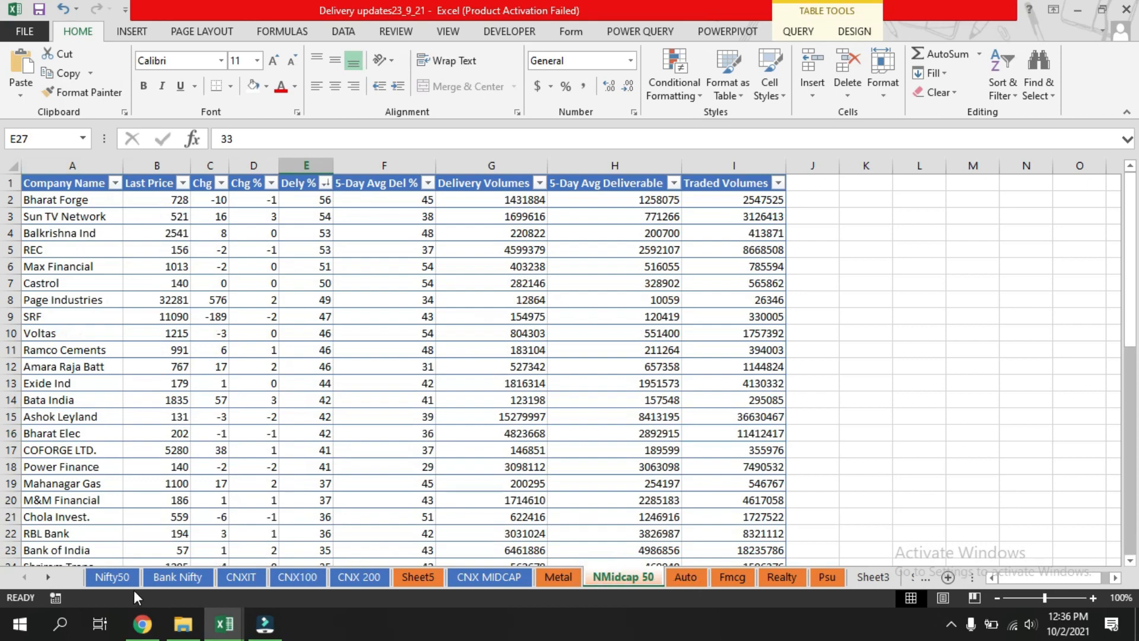
left_click(262, 579)
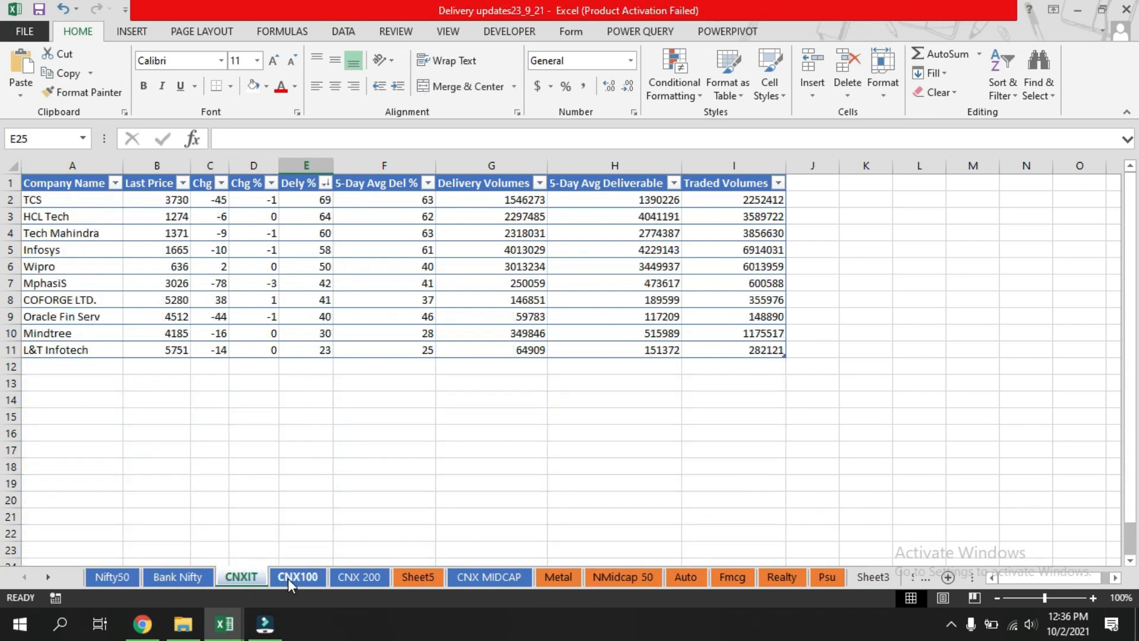
left_click(301, 579)
left_click(361, 582)
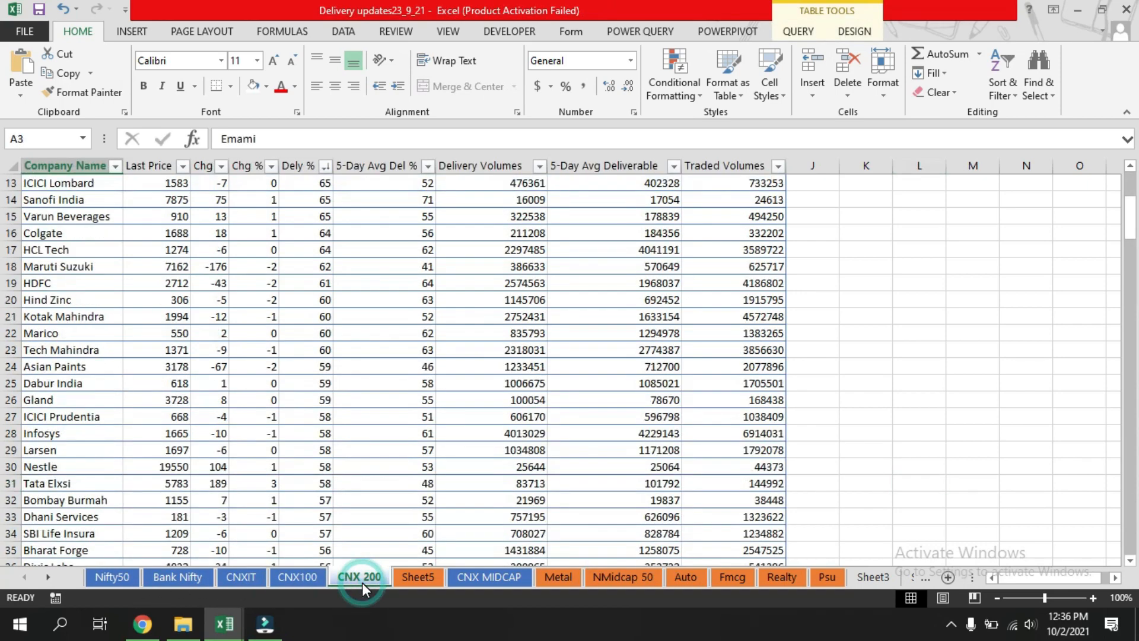
scroll(240, 278, "up", 4)
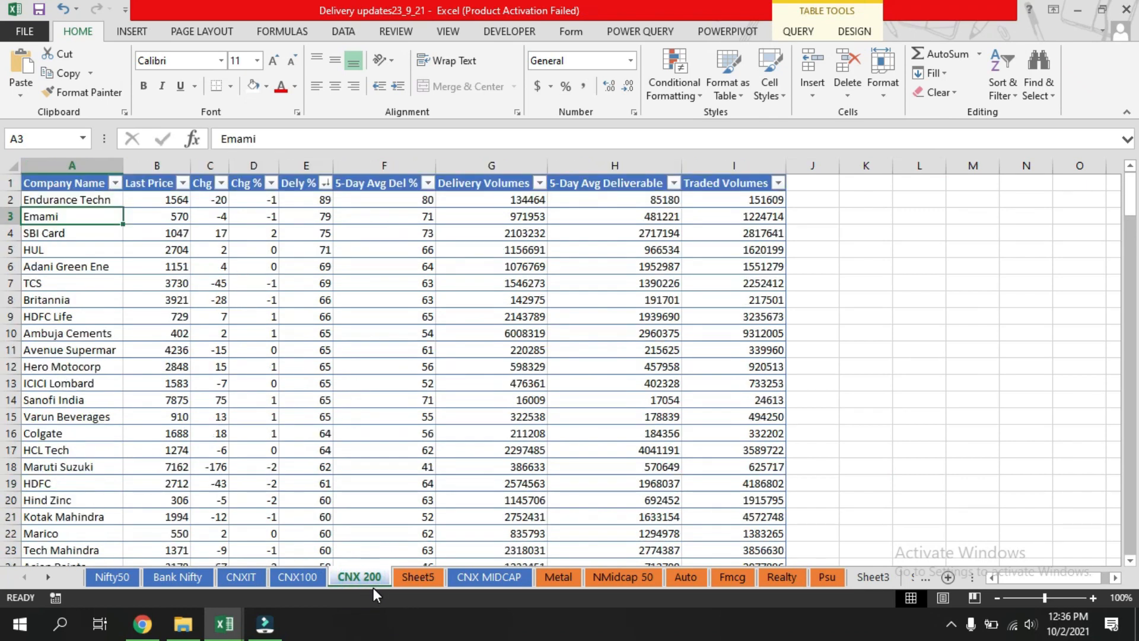
In B9 on Sheet5, enter a VLOOKUP of A9 against the CNX 200 table, column 2, exact match 0.
left_click(418, 578)
left_click(148, 314)
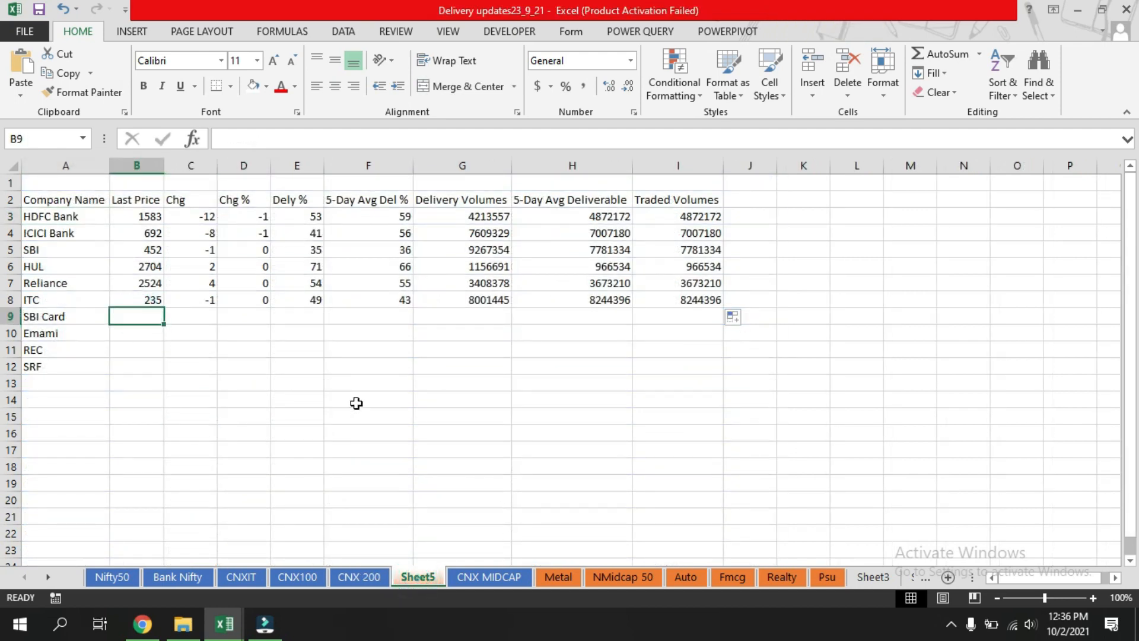
type("=")
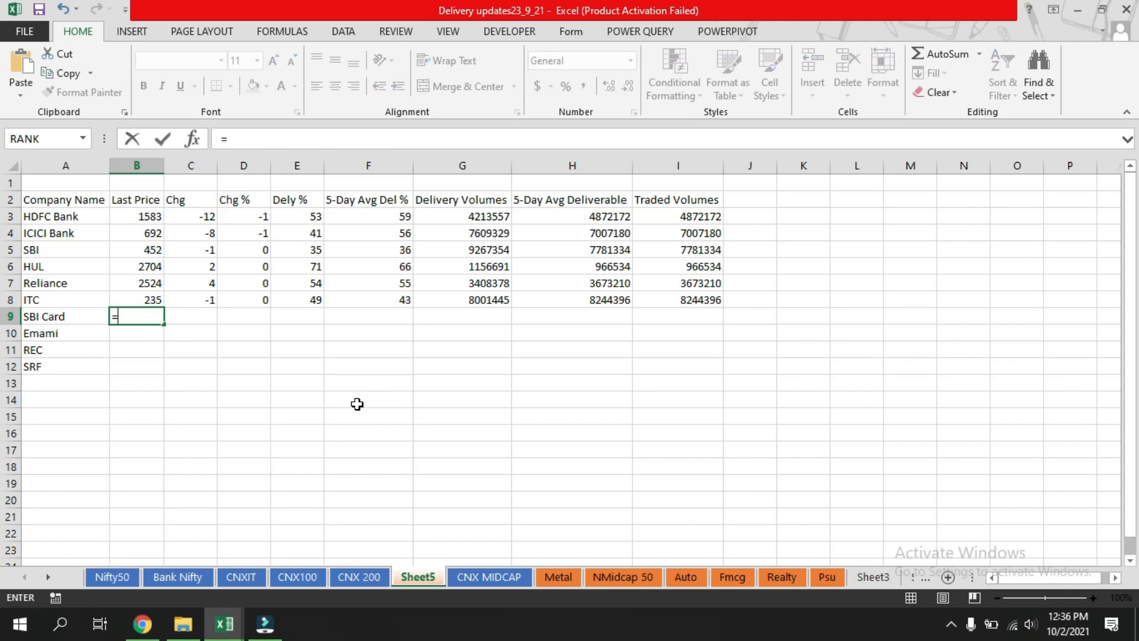
type("vlook")
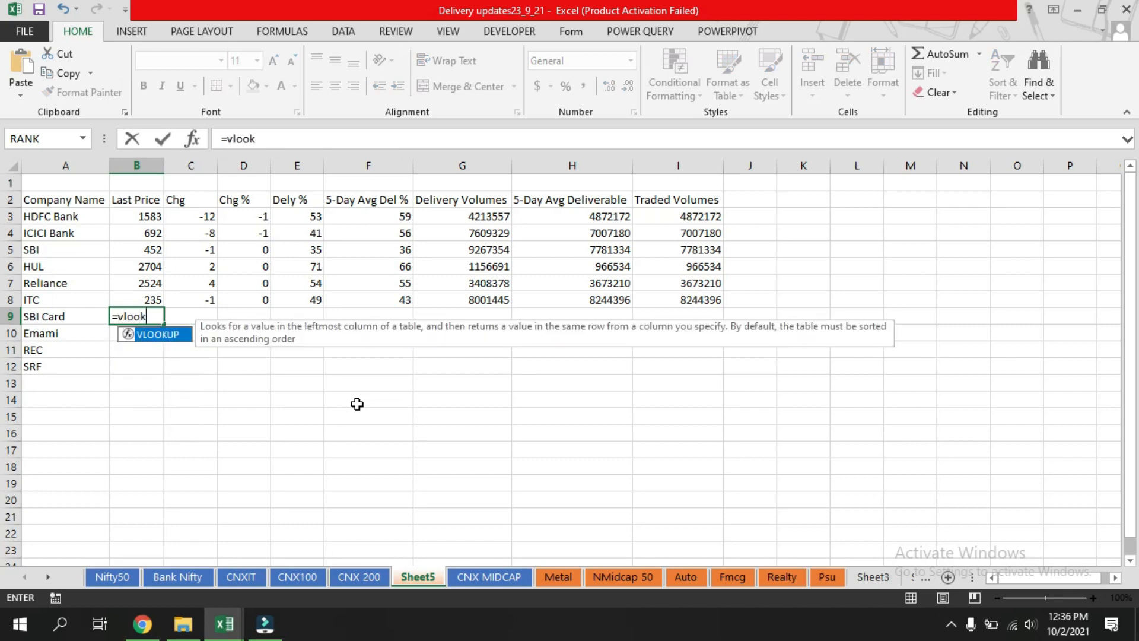
type("up(")
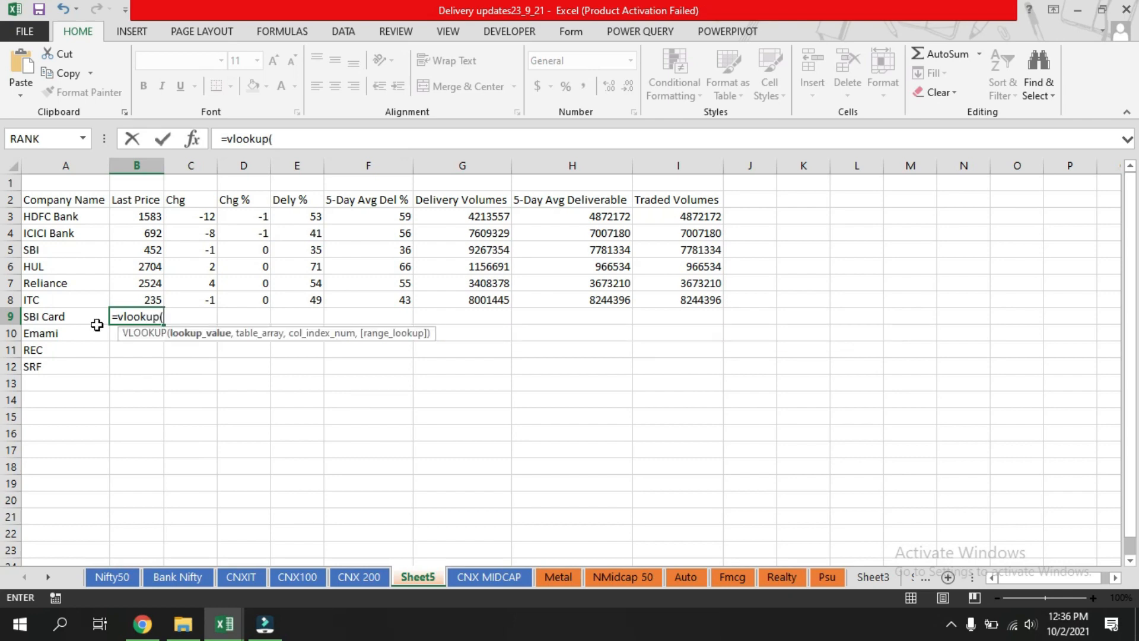
left_click(65, 318)
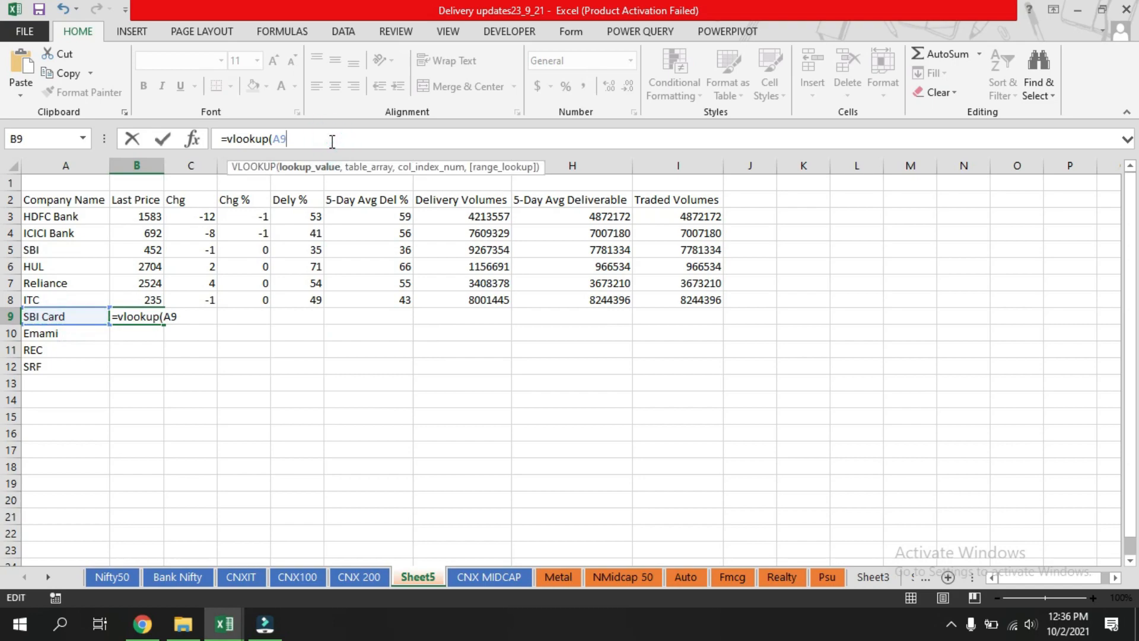
type(",")
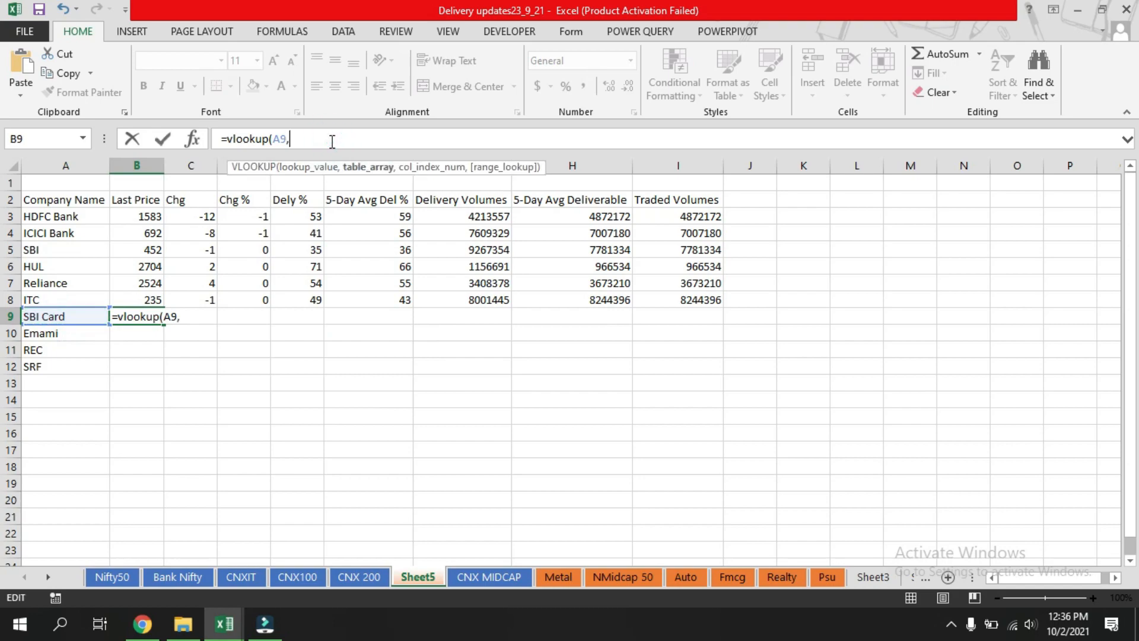
left_click(365, 579)
left_click_drag(44, 200, 777, 536)
type(",")
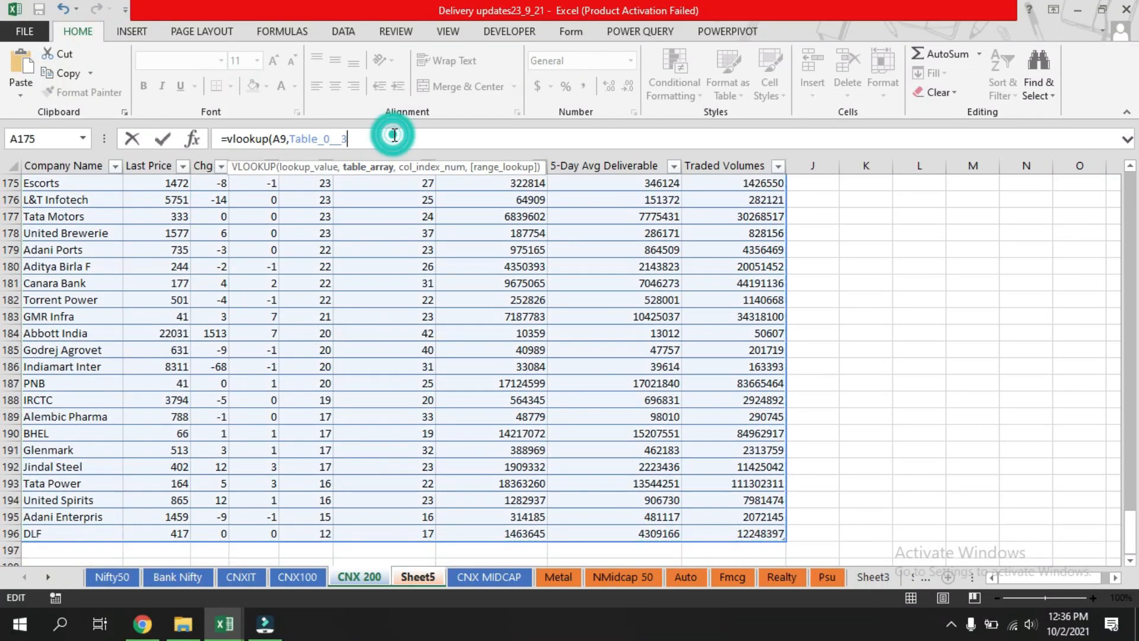
type("2")
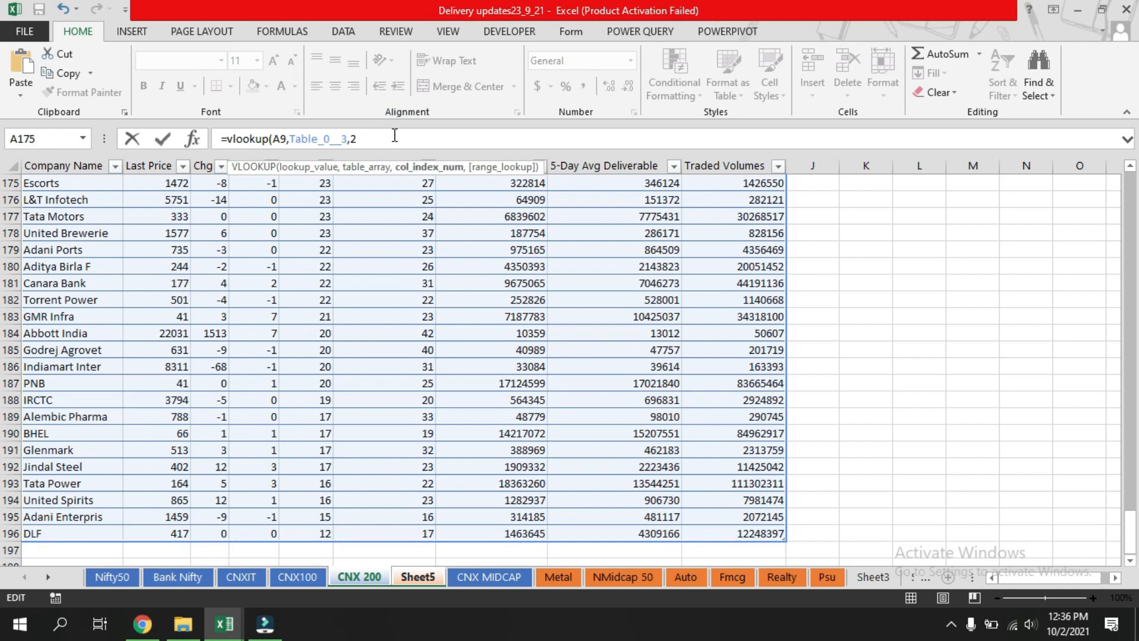
type(",0")
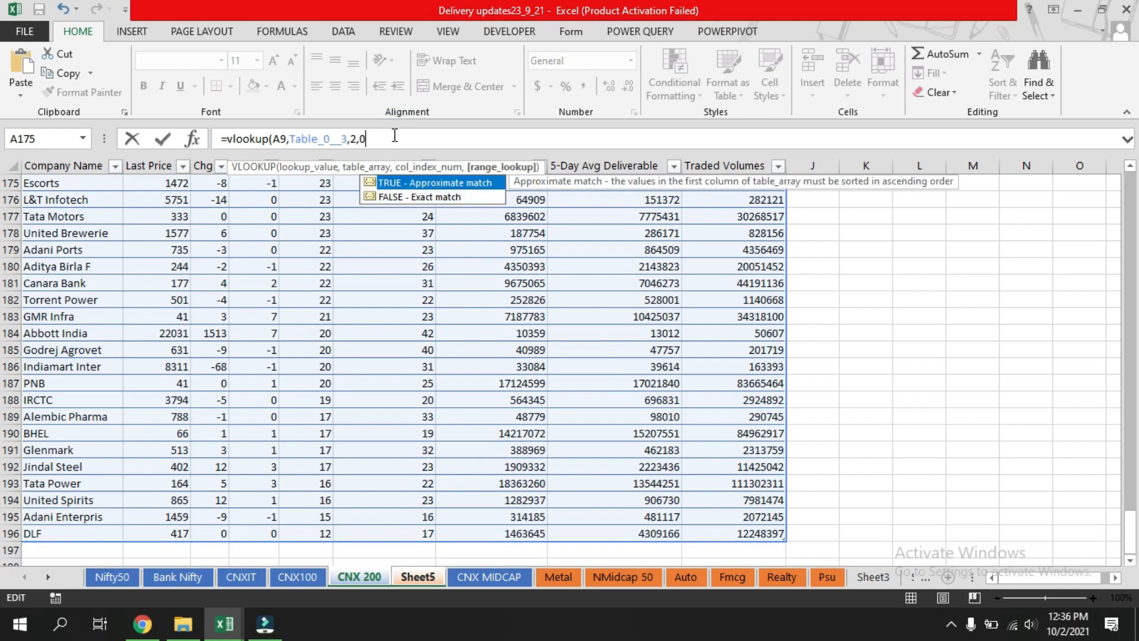
type(")")
key("Return")
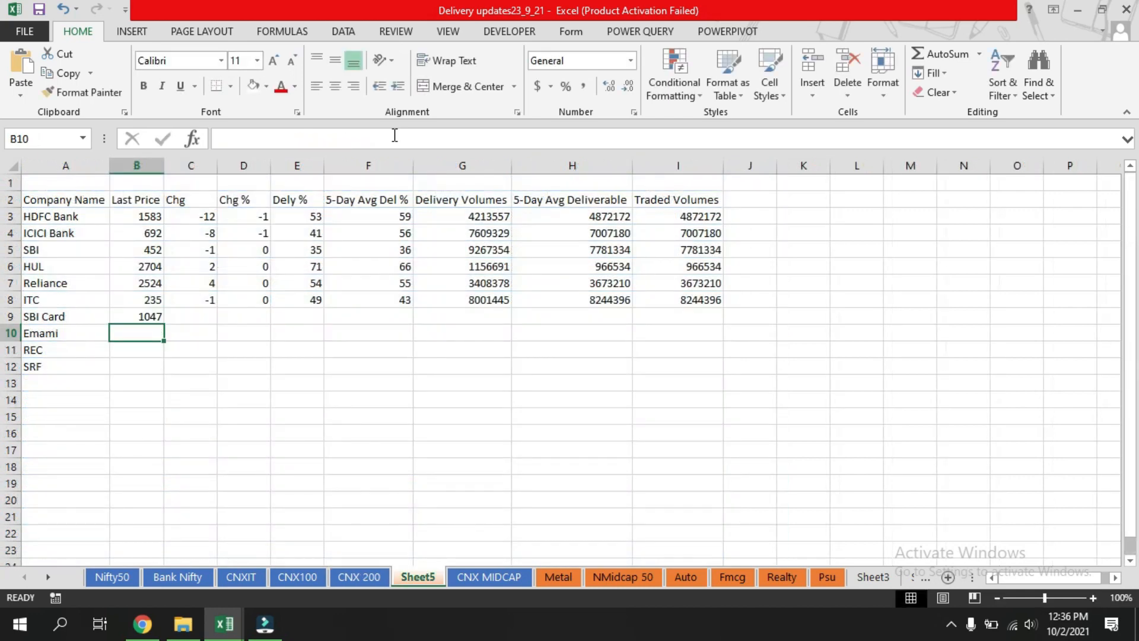
Fill B9's formula down to B10 for Emami.
left_click(145, 316)
left_click_drag(167, 322, 167, 339)
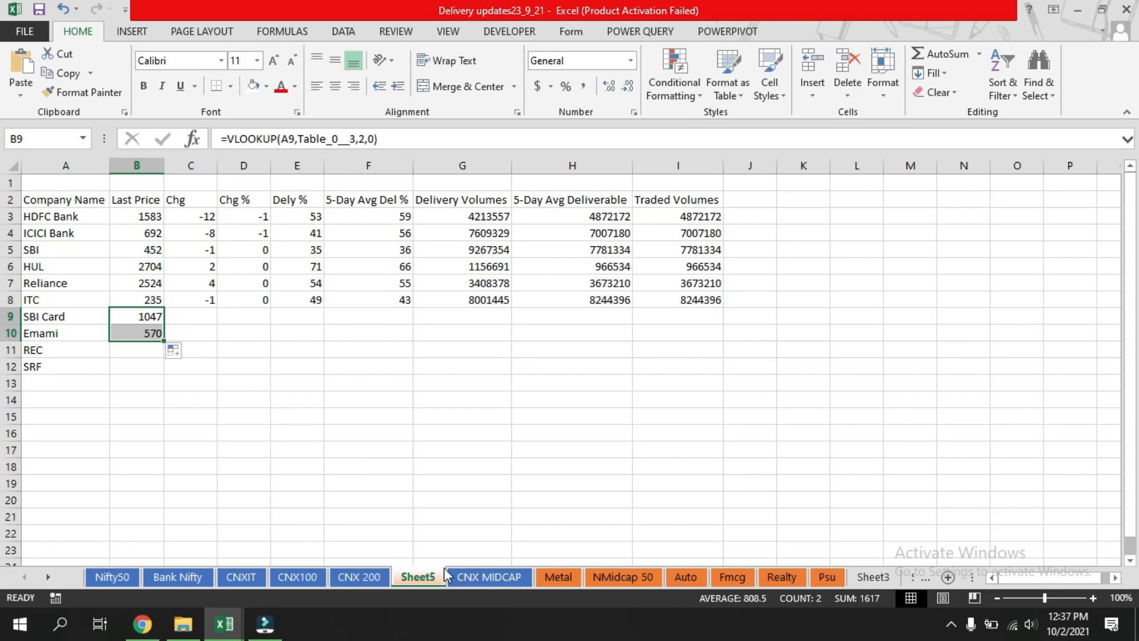
left_click(223, 373)
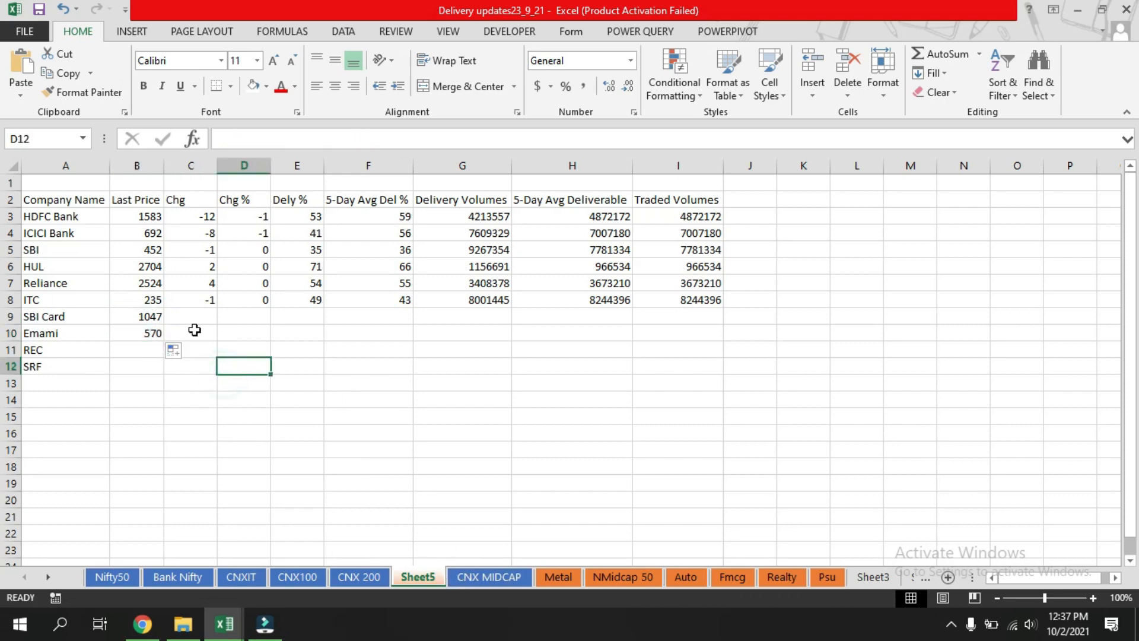
Select the text of B9's VLOOKUP formula in the formula bar and leave editing.
left_click(151, 317)
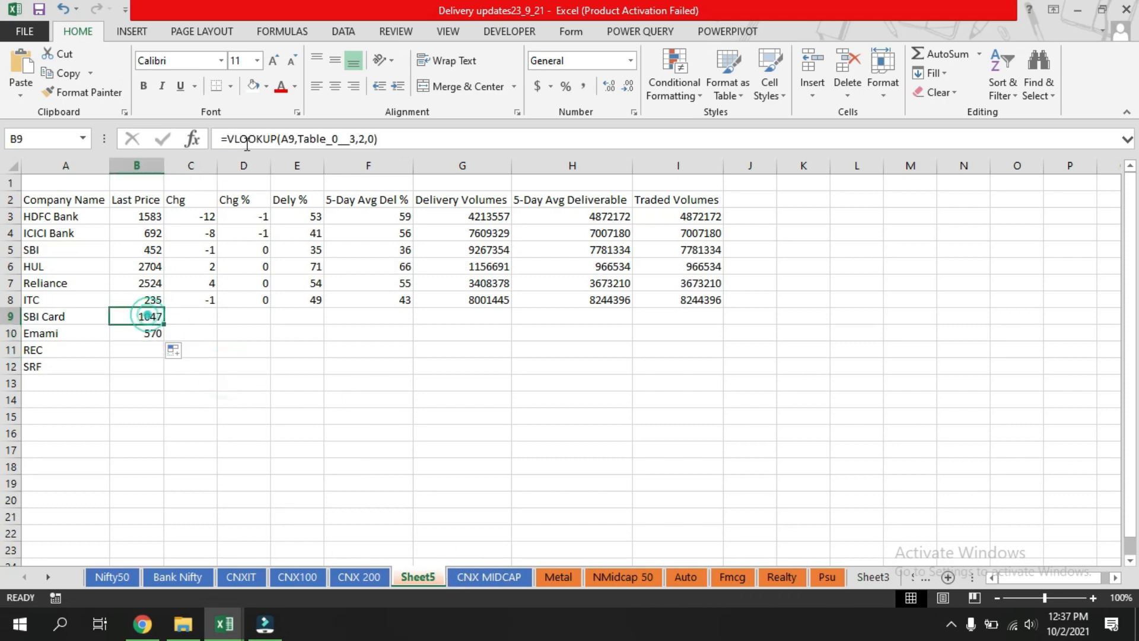
left_click_drag(407, 139, 198, 137)
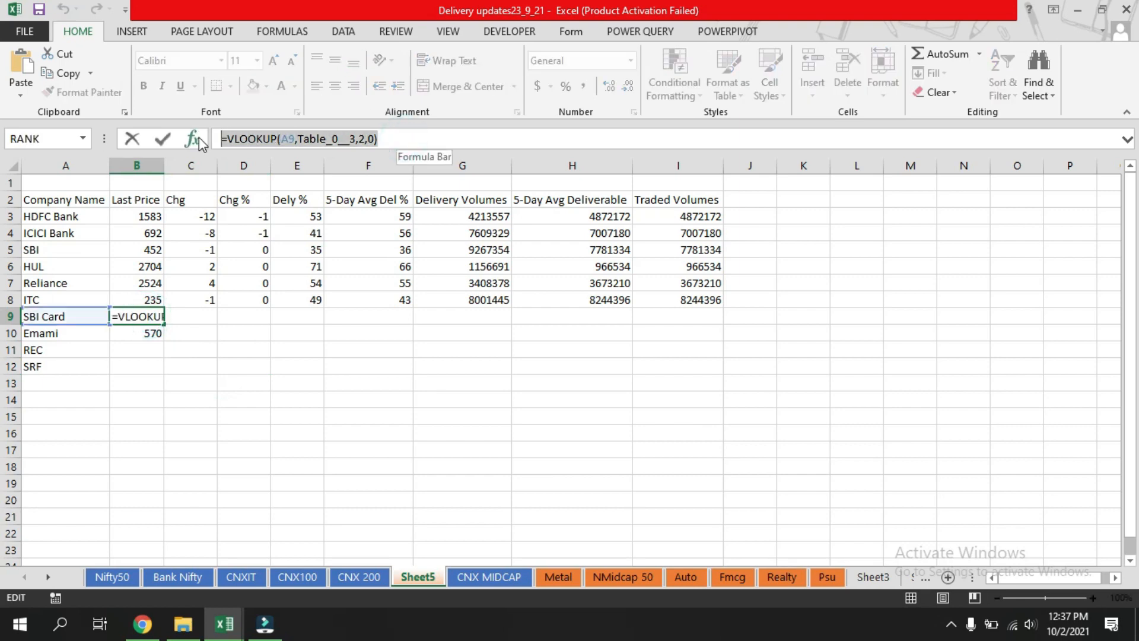
key("Escape")
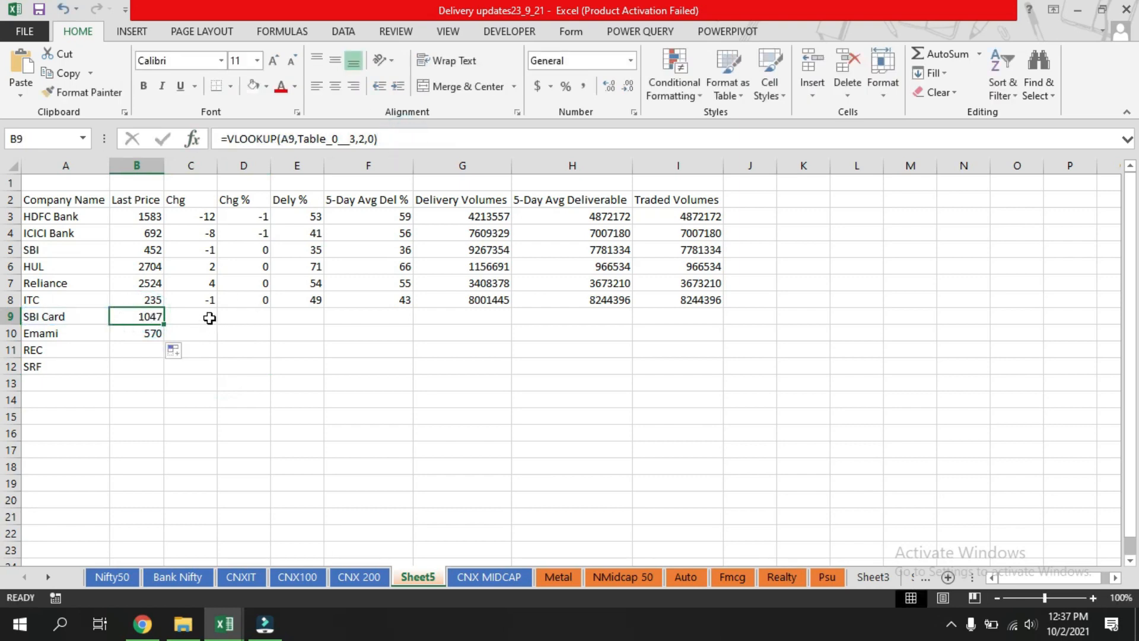
Paste B9's VLOOKUP formula into C9 and change its column index to 3.
left_click(204, 315)
key("ctrl+v")
double_click(359, 139)
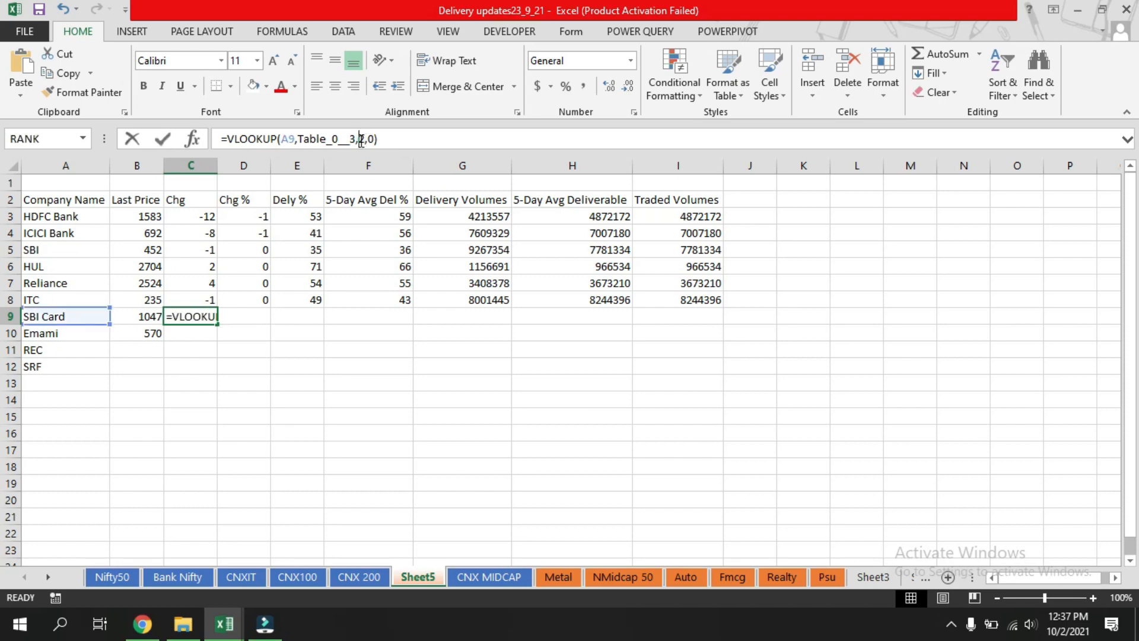
key("BackSpace")
type("5")
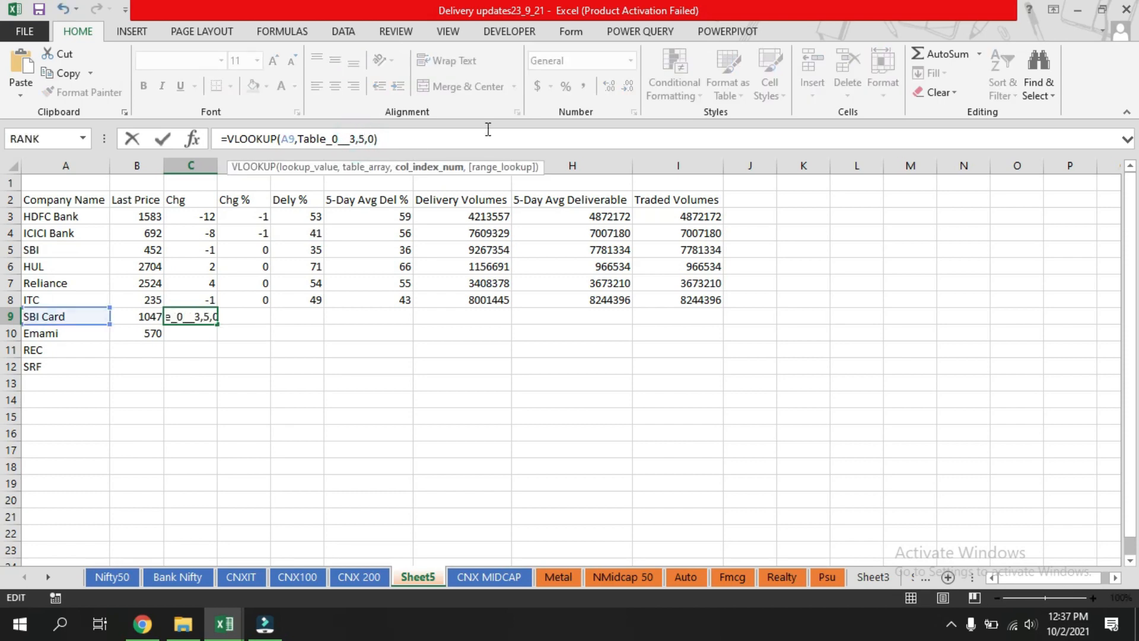
key("BackSpace")
type("3")
key("Return")
Fill C9's formula down to C10 for Emami.
left_click(198, 312)
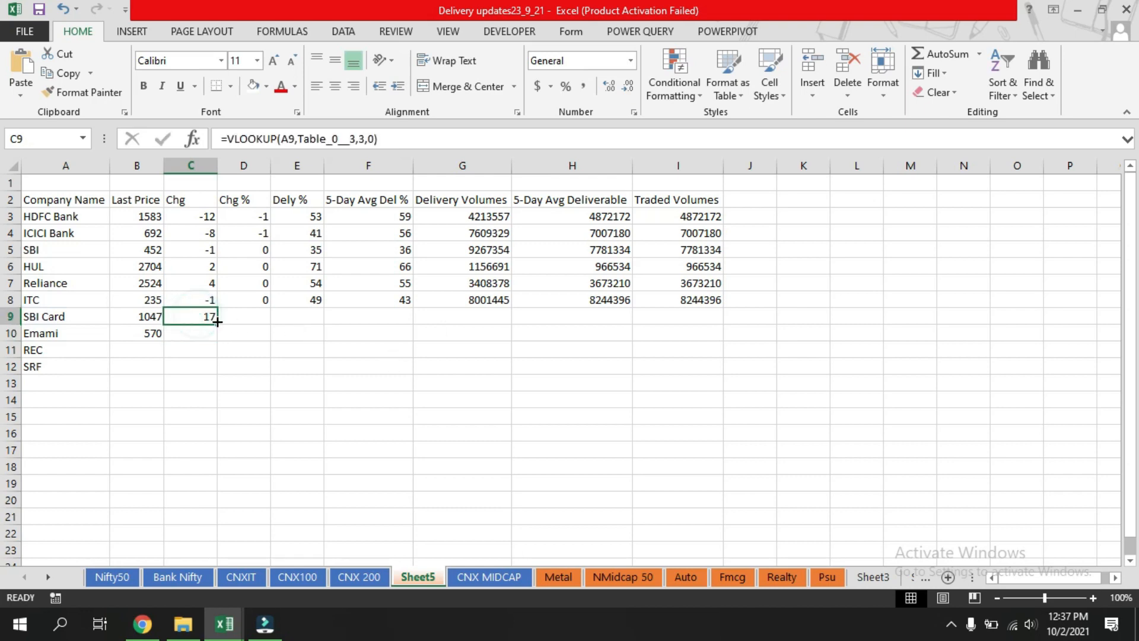
left_click_drag(216, 329, 215, 342)
left_click(349, 408)
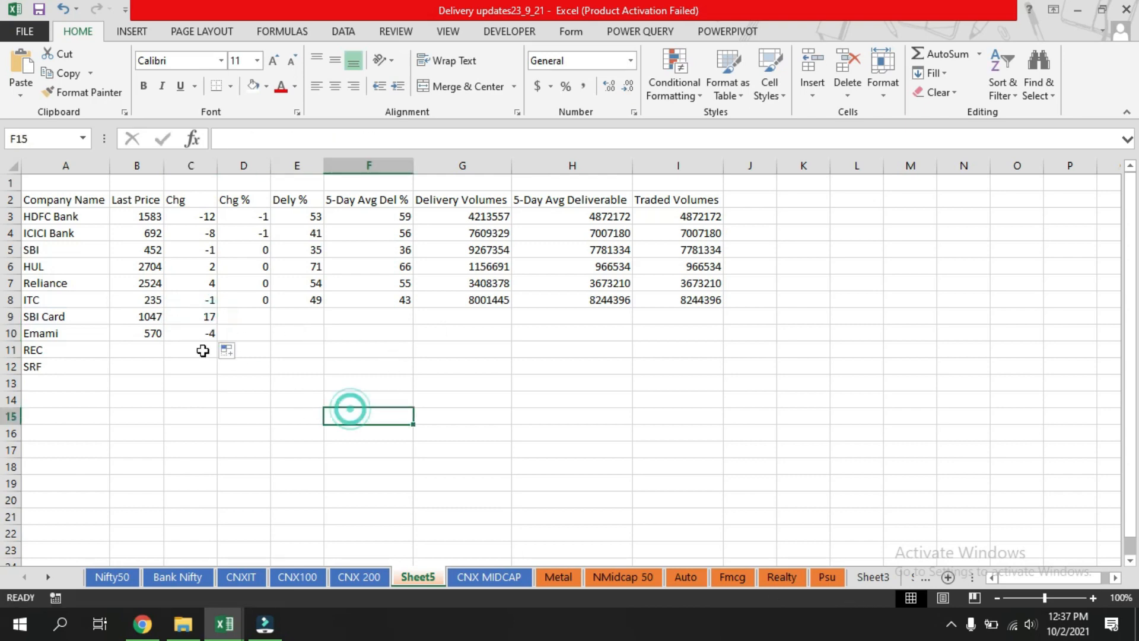
In B11, begin a VLOOKUP formula using A11 as the lookup value.
left_click(269, 315)
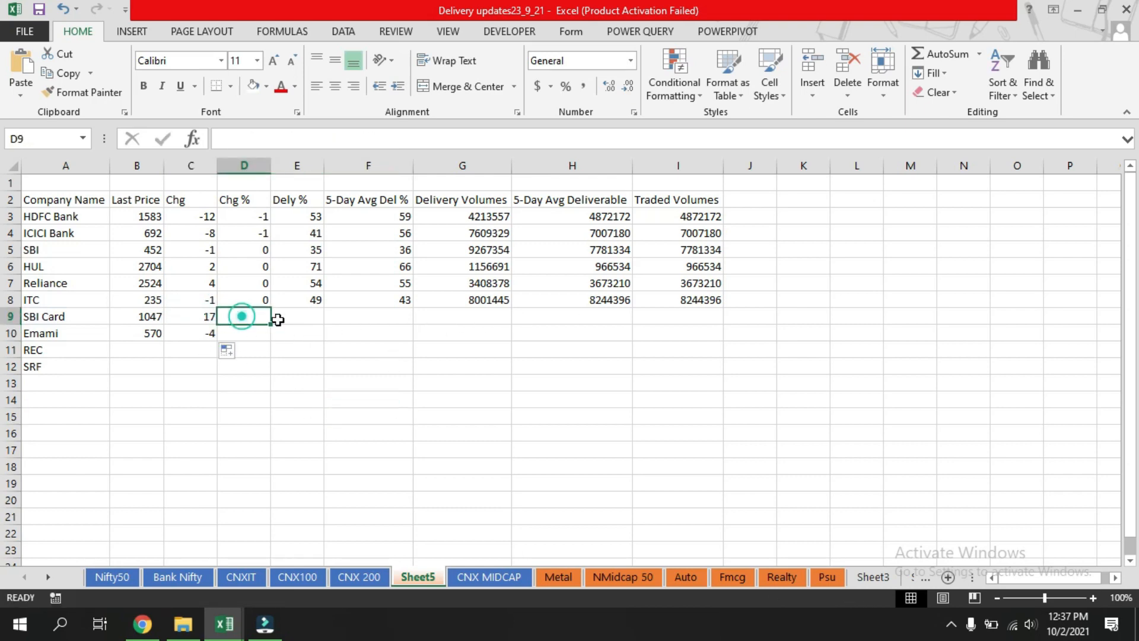
left_click(276, 315)
left_click(132, 368)
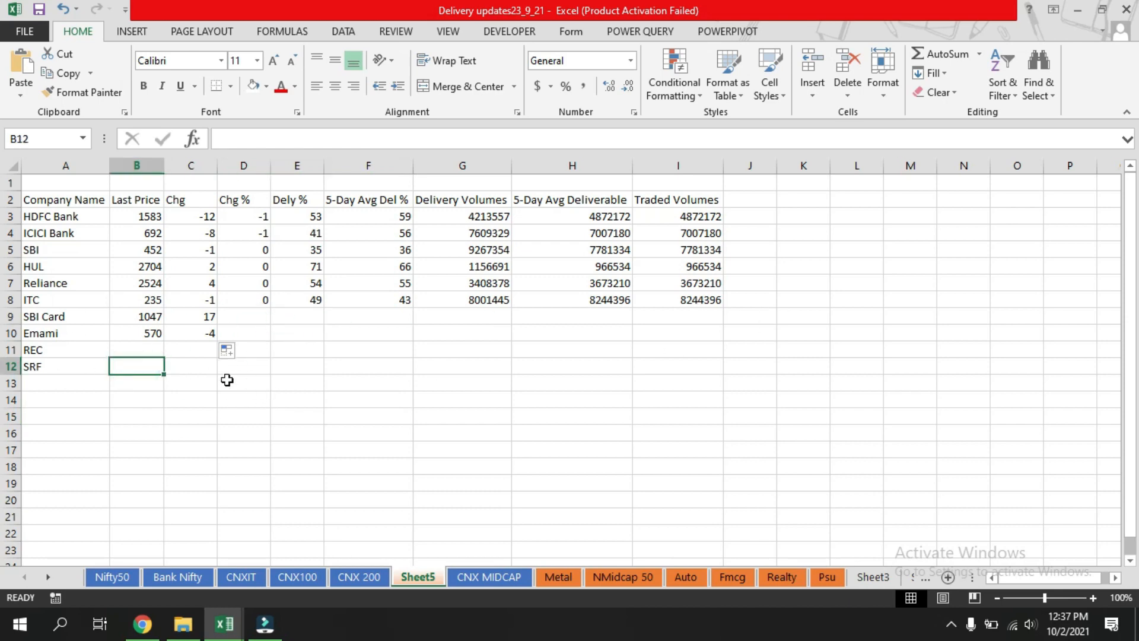
left_click(125, 345)
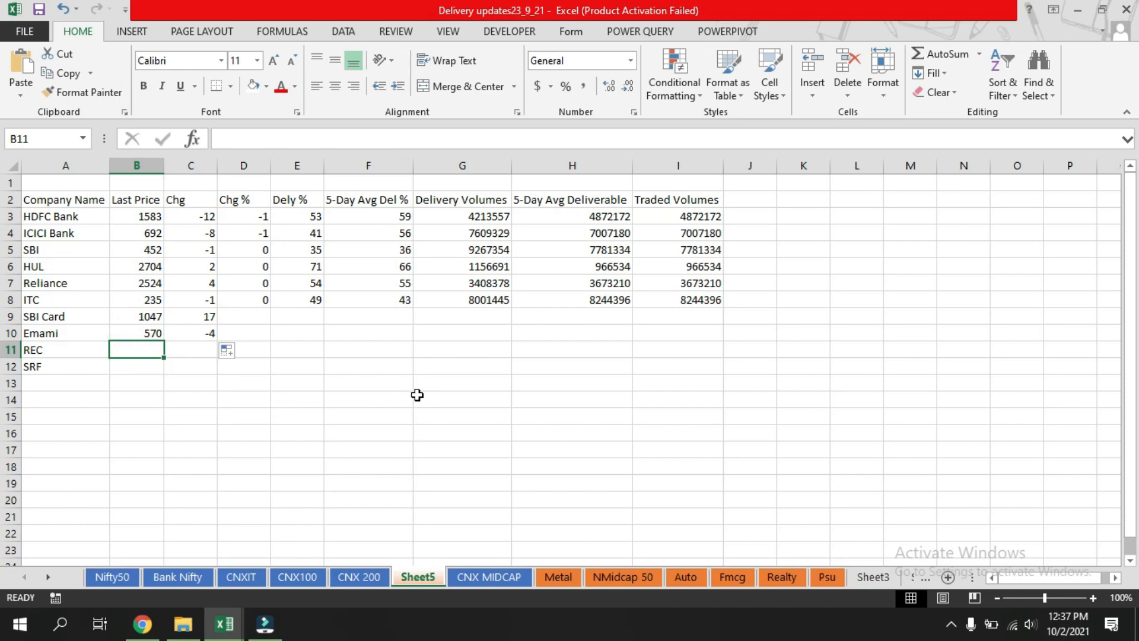
type("=")
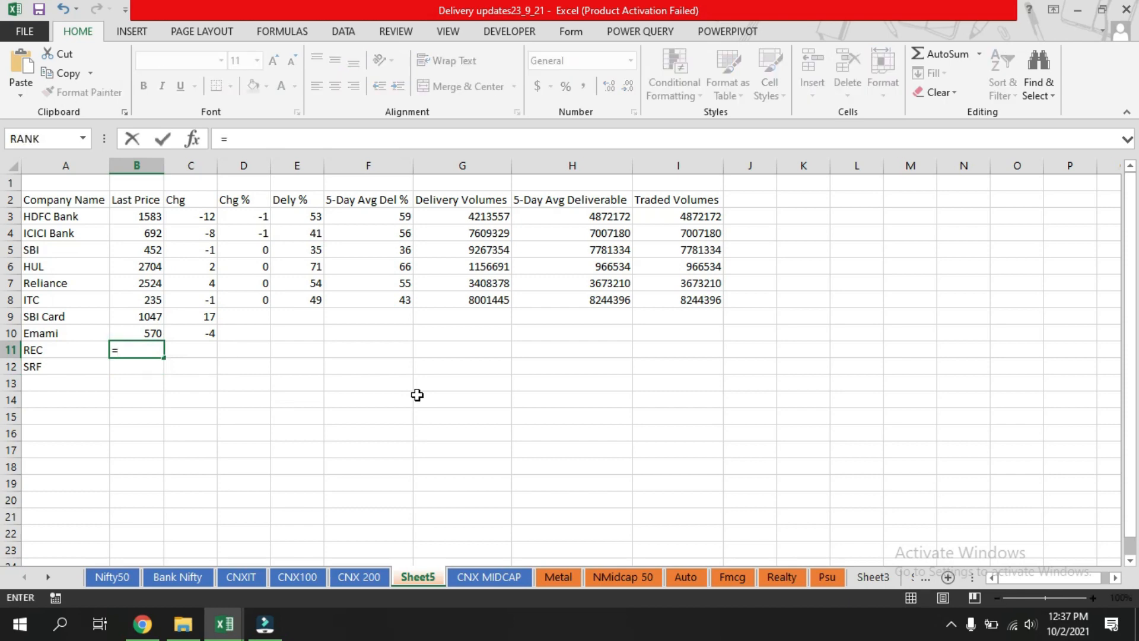
type("vlookup")
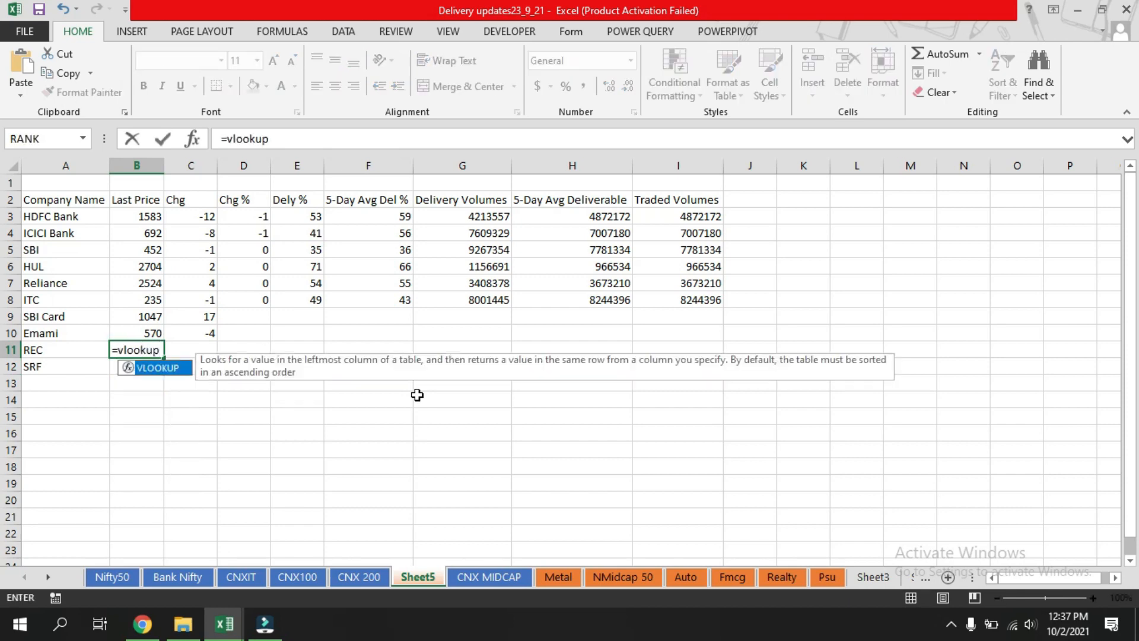
type("(")
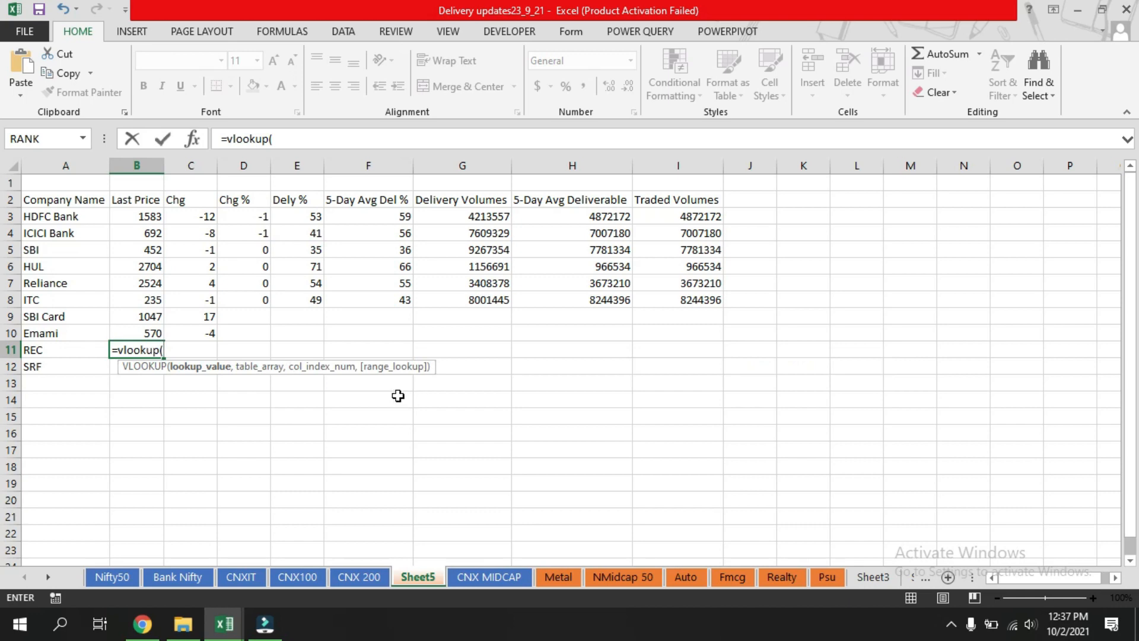
left_click(47, 350)
left_click(346, 144)
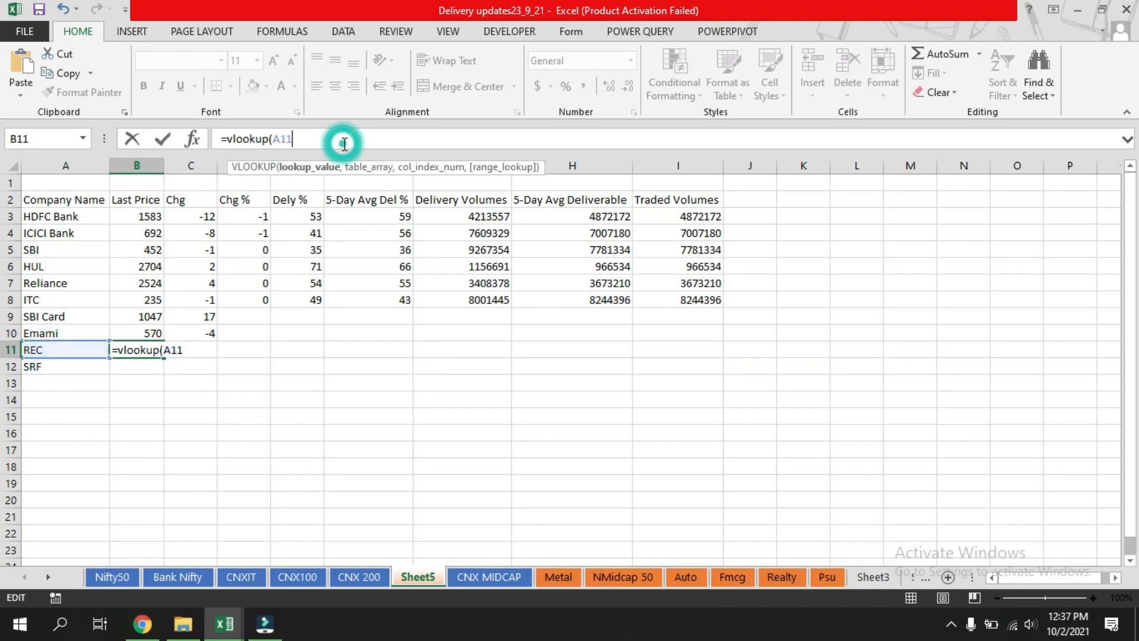
type(",")
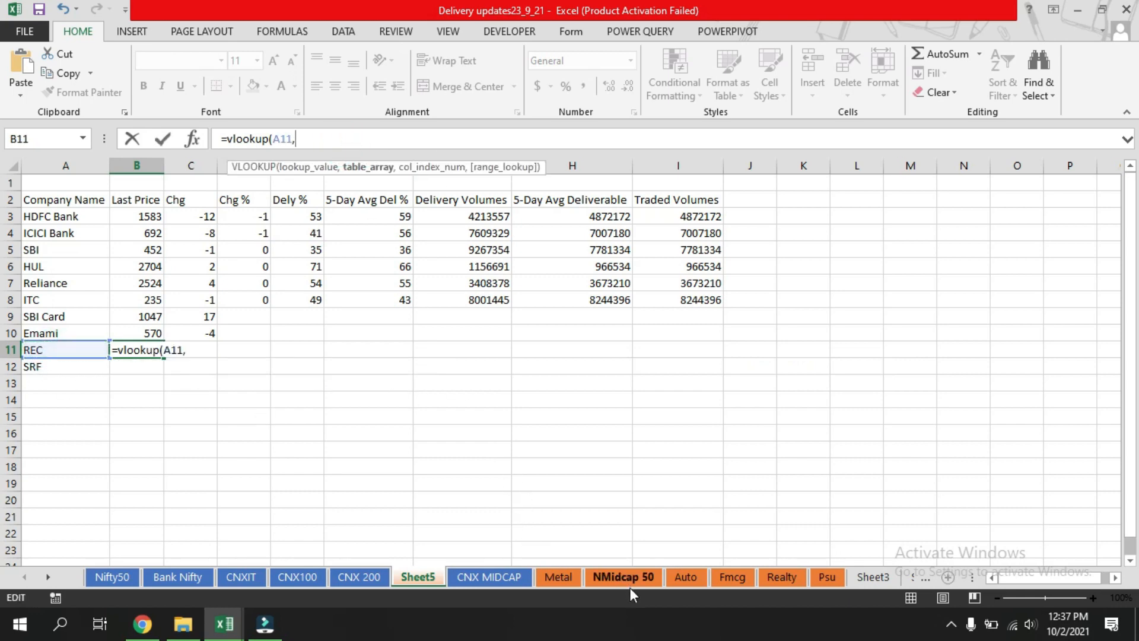
Complete B11's VLOOKUP with the NMidcap 50 table, column 2, and exact match 0.
left_click(635, 579)
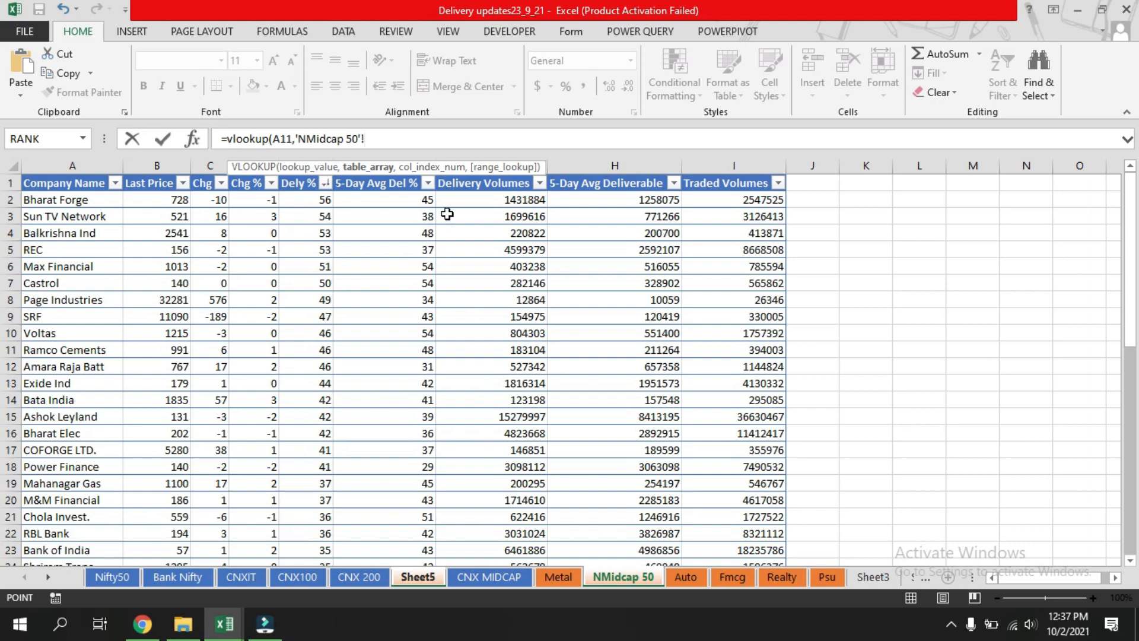
left_click_drag(36, 198, 783, 534)
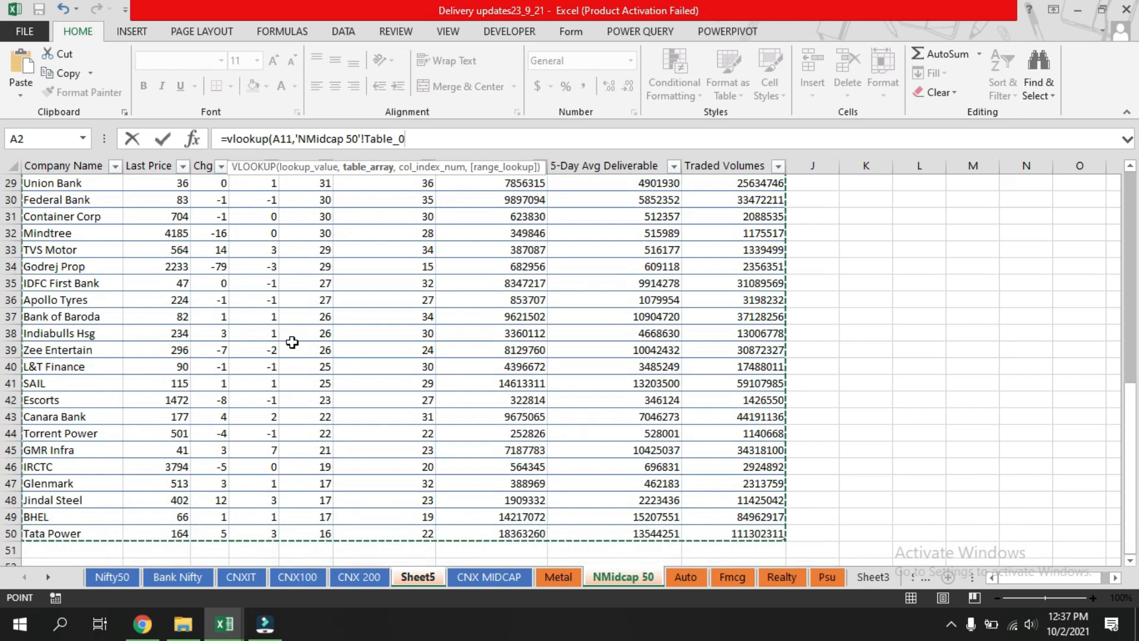
left_click(439, 136)
type(",")
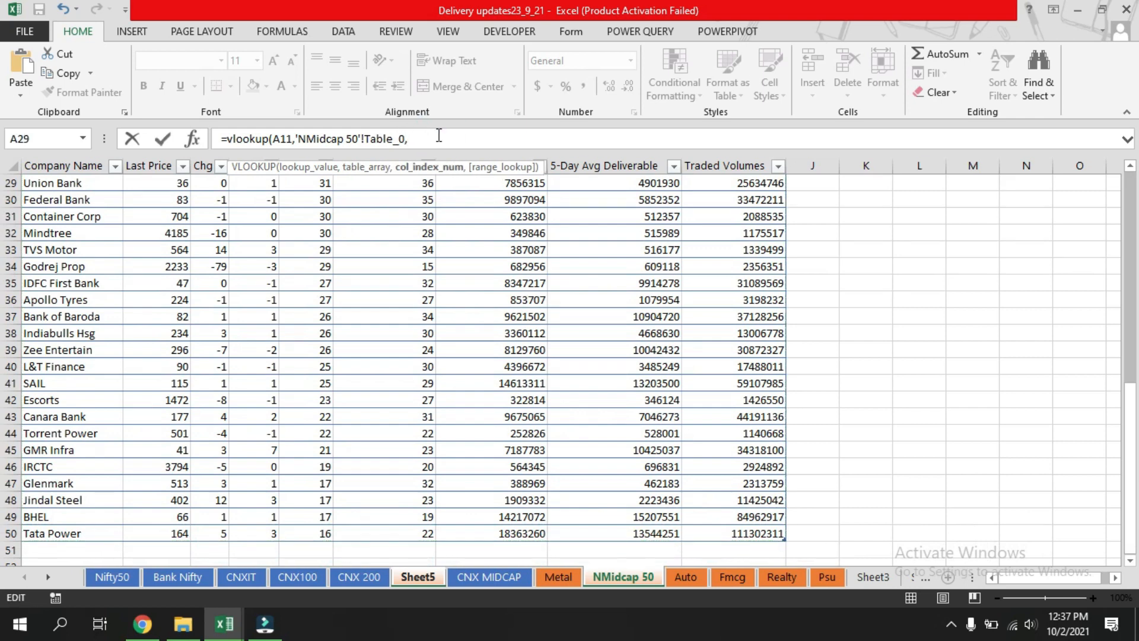
type("2,")
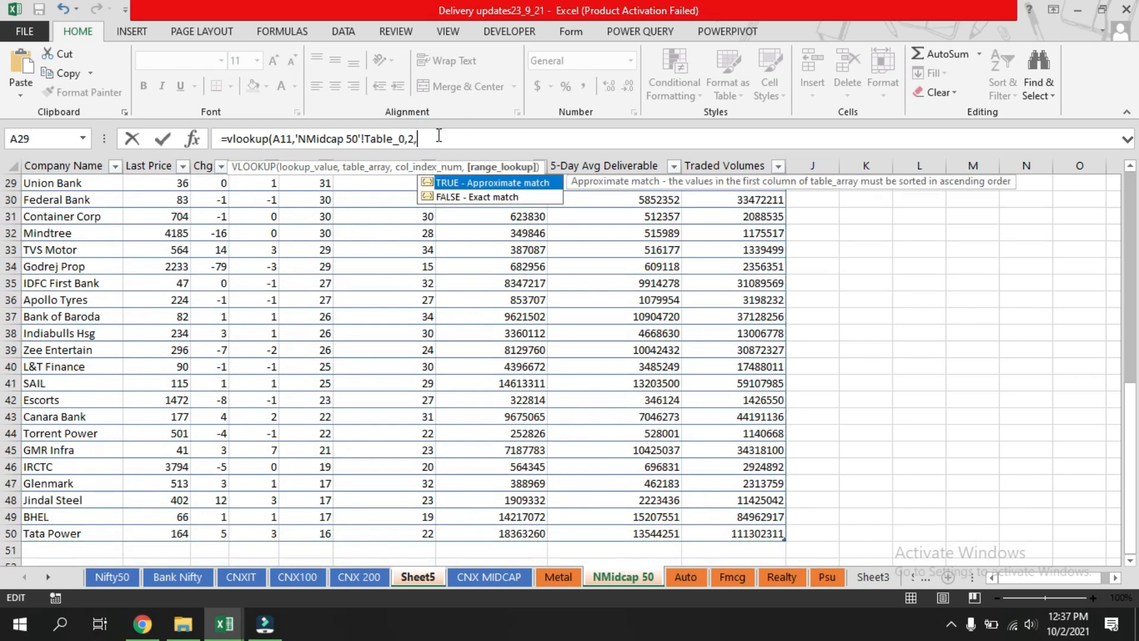
type("0)")
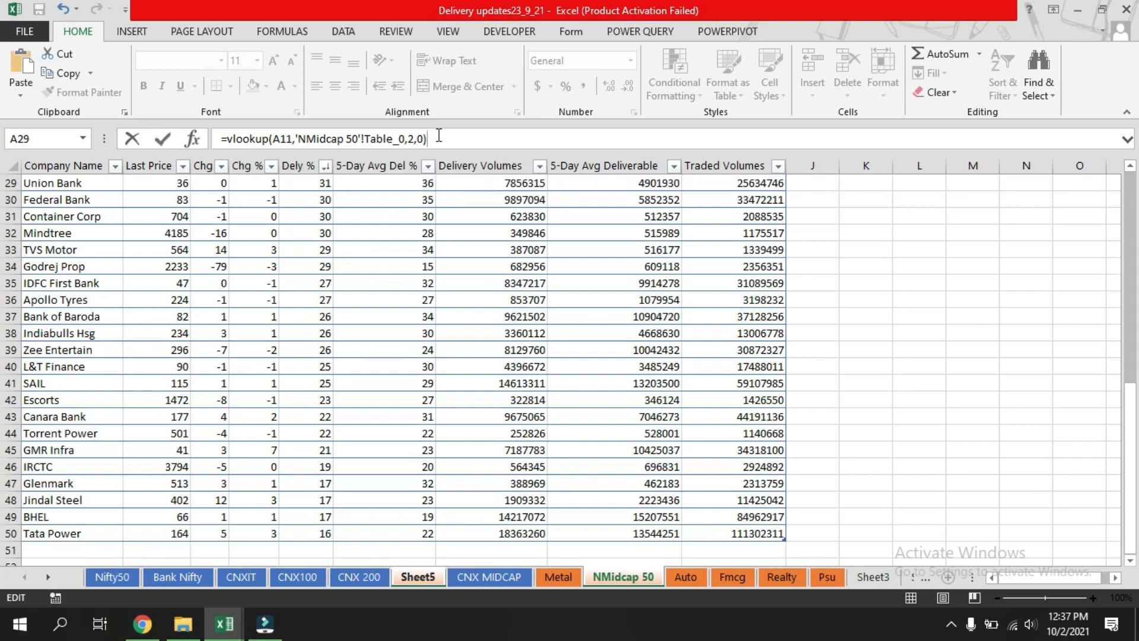
key("Return")
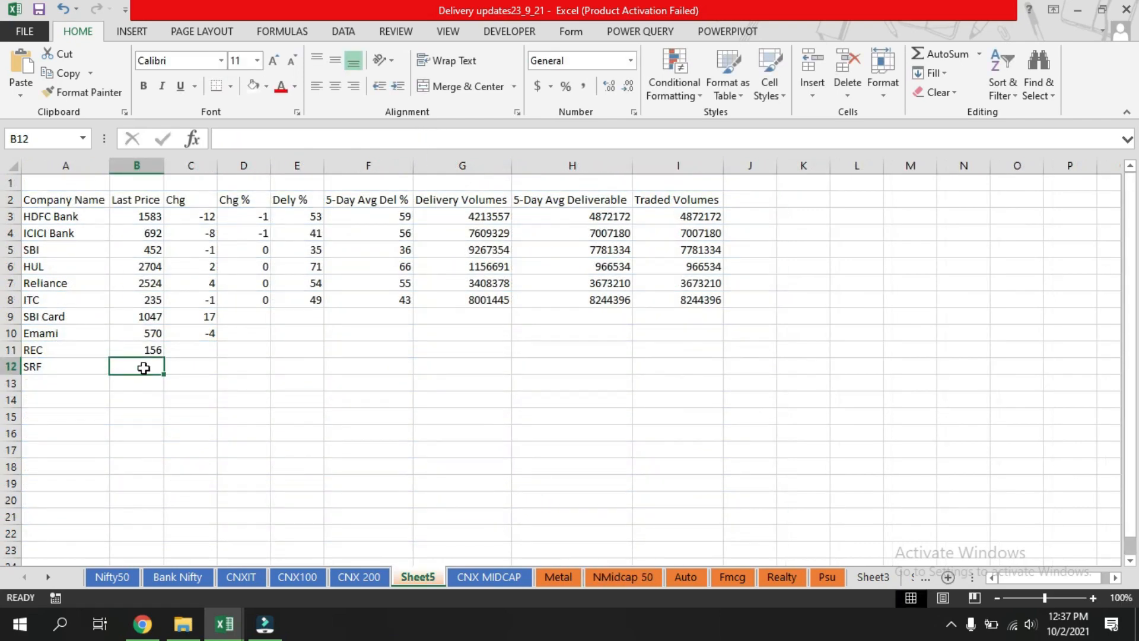
Fill B11's formula down to B12 for SRF.
left_click(132, 351)
left_click_drag(163, 359, 161, 368)
left_click(209, 361)
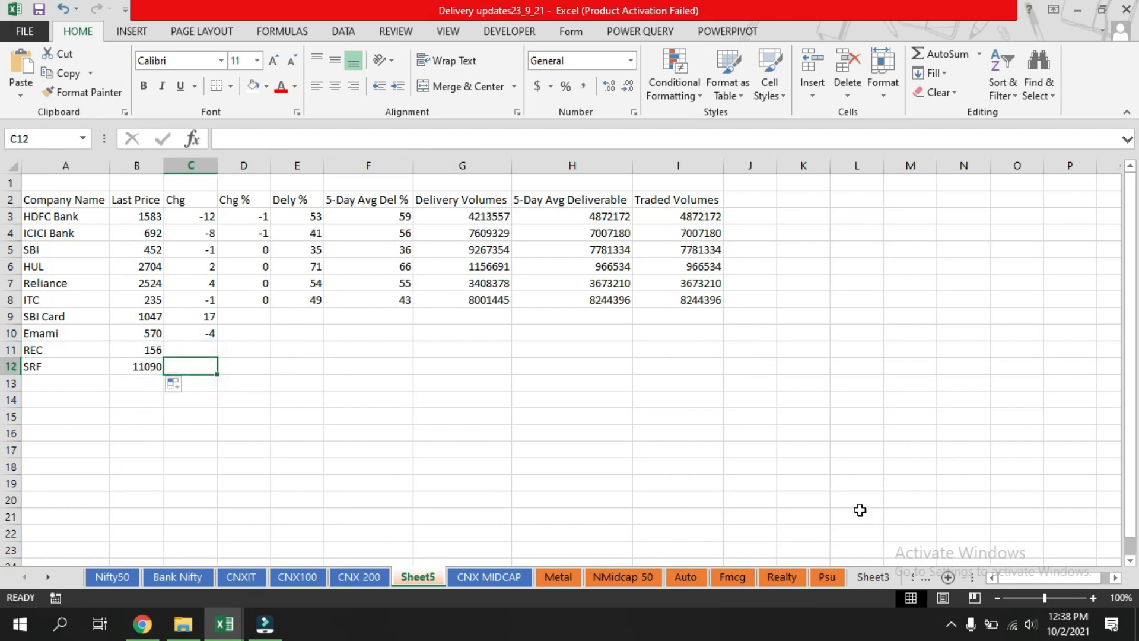
left_click(265, 446)
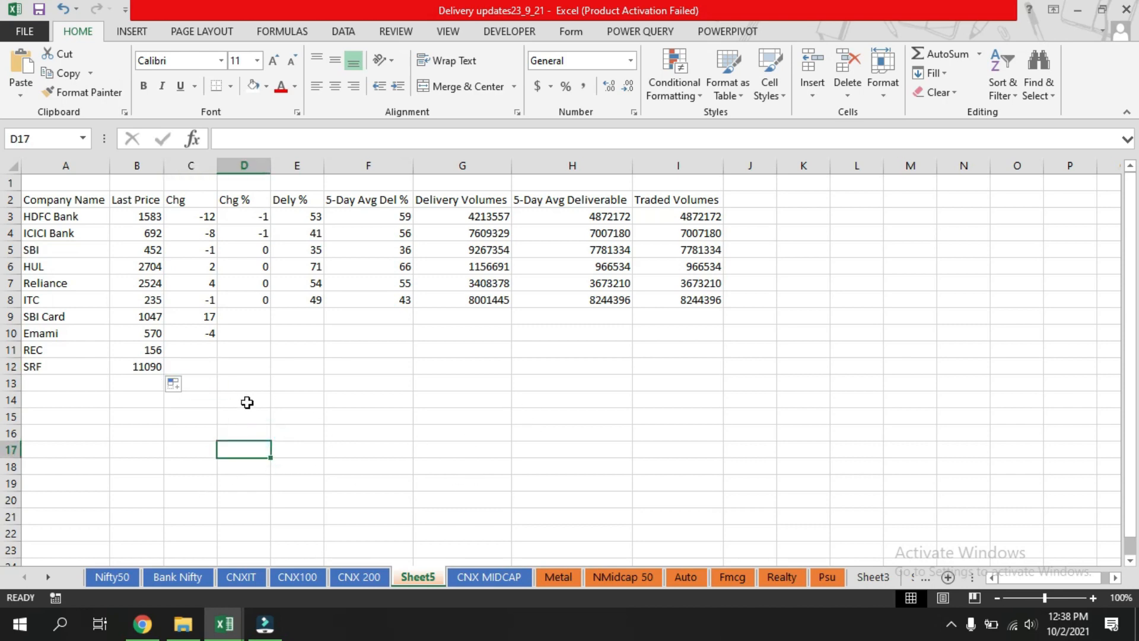
left_click(399, 387)
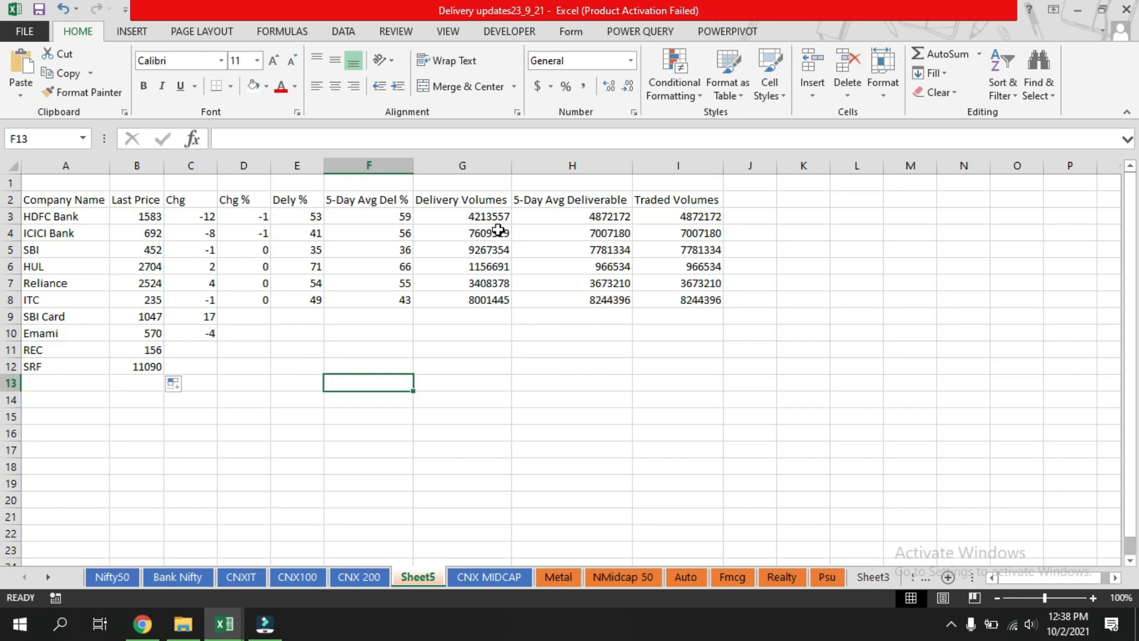
mouse_move(482, 218)
left_mouse_down()
mouse_move(474, 264)
mouse_move(660, 294)
left_mouse_up()
left_click(509, 366)
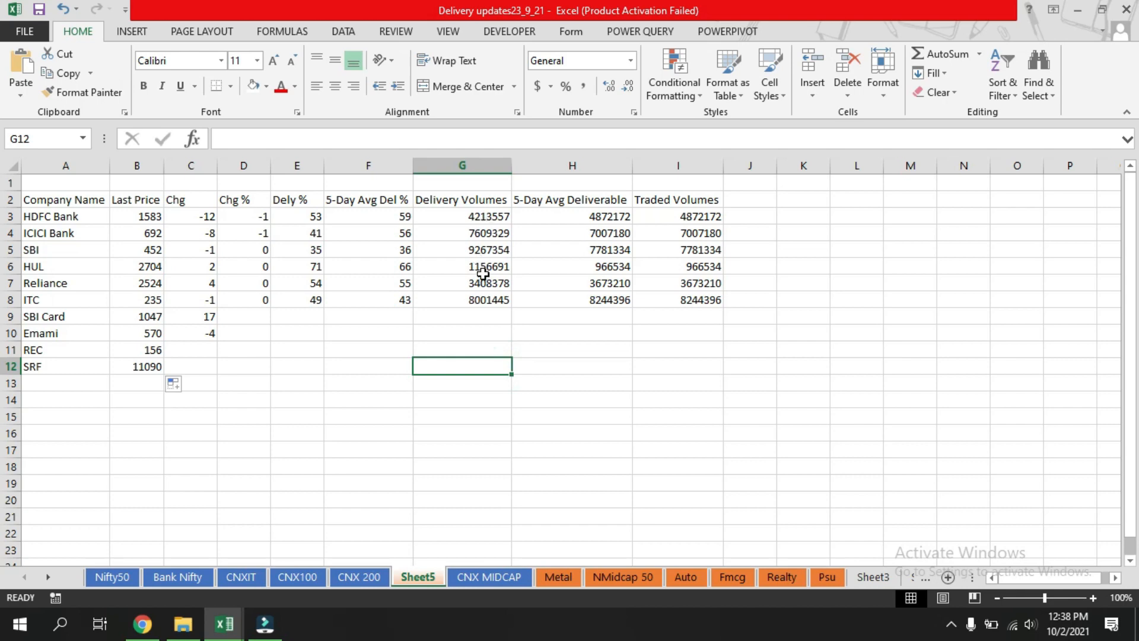
Apply a Greater Than conditional formatting rule with value 0 to the Chg cells C3:C10.
left_click_drag(205, 210, 207, 334)
left_click(675, 83)
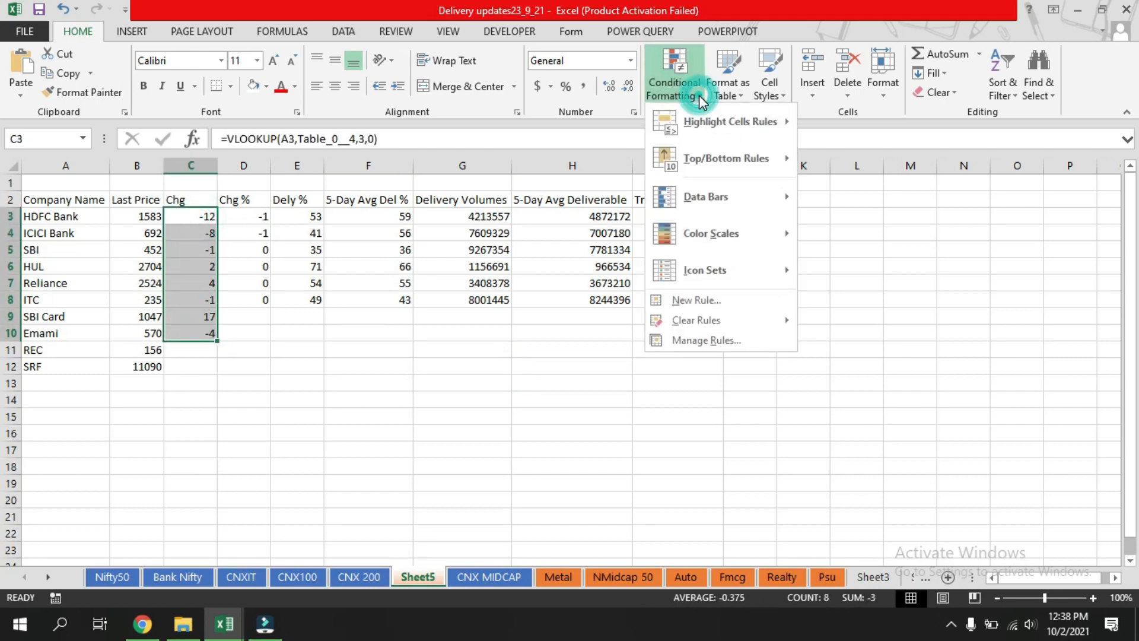
mouse_move(748, 138)
left_click(890, 113)
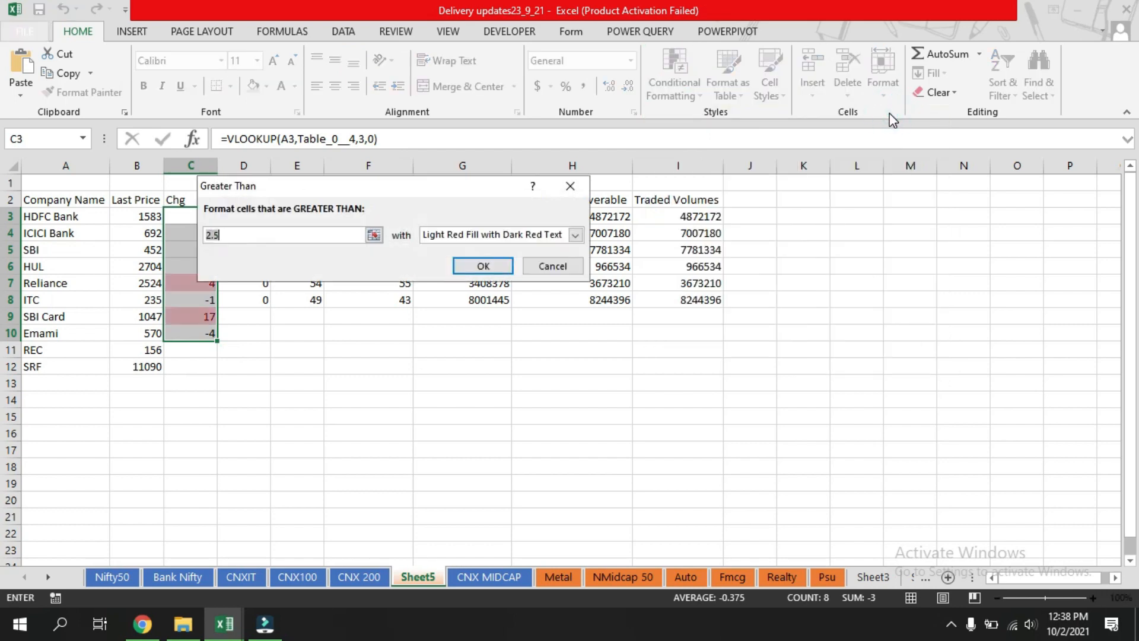
type("0")
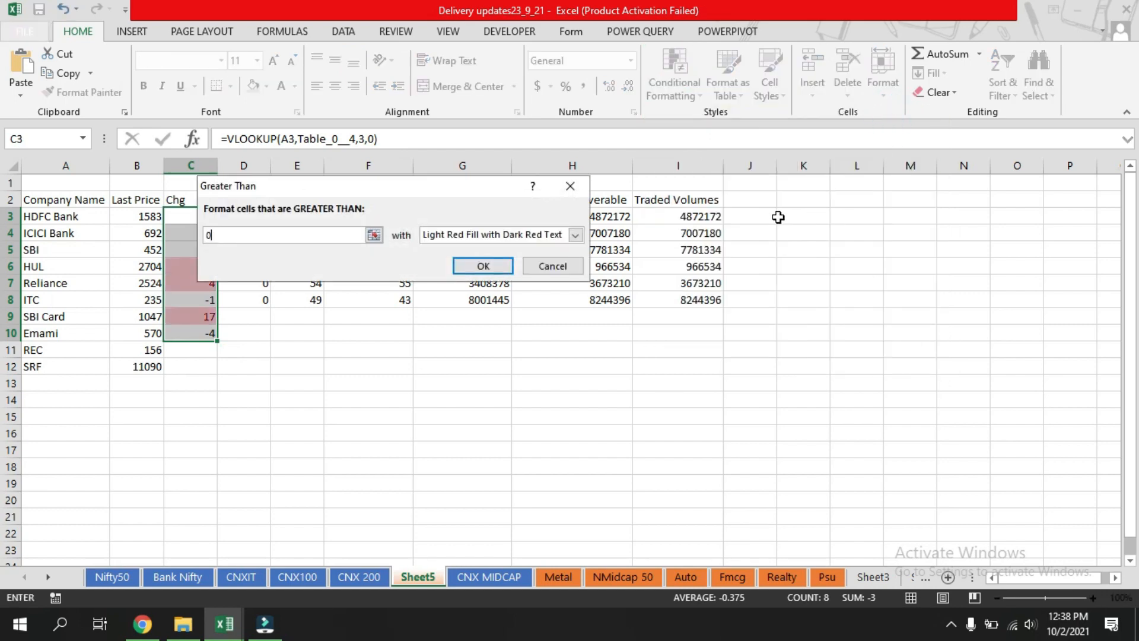
Give the rule a custom format with purple font colour and apply it.
left_click(575, 235)
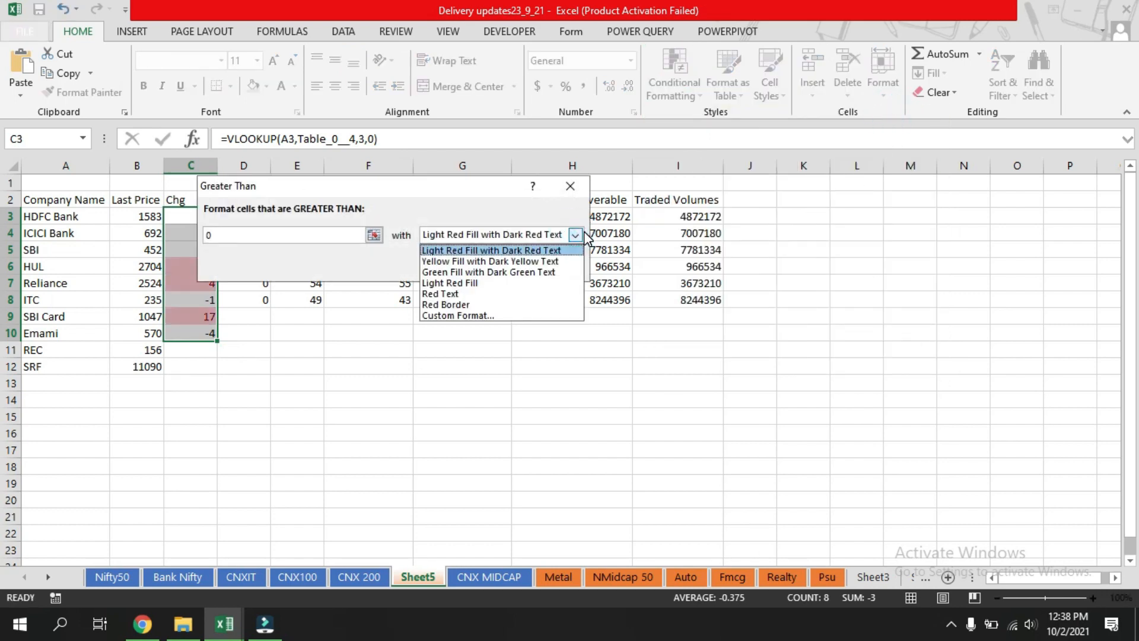
left_click(549, 315)
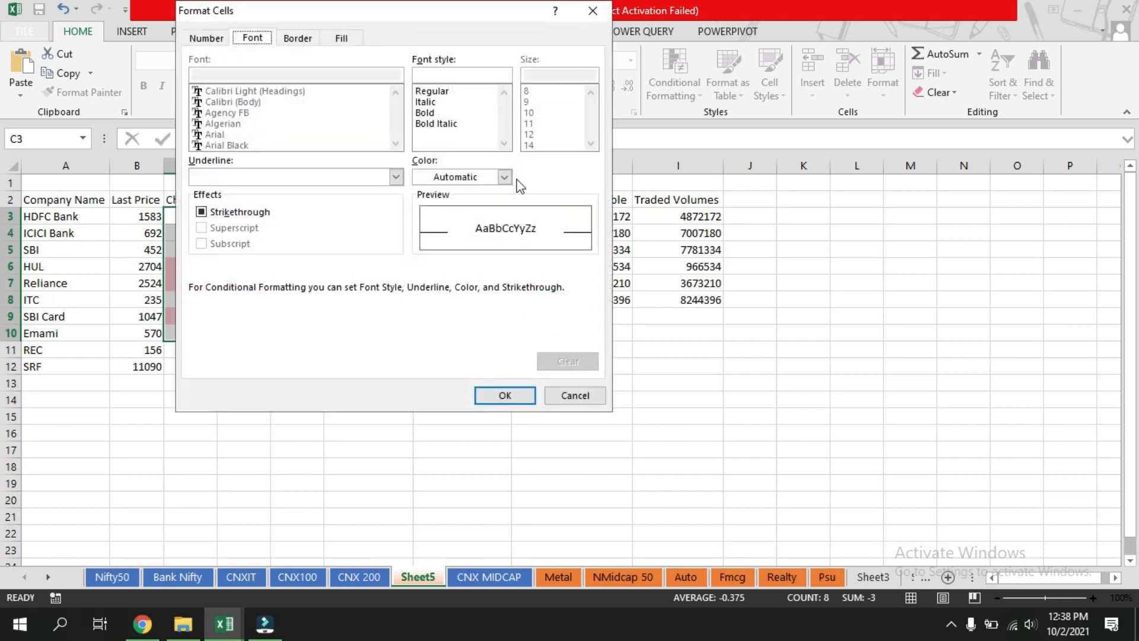
left_click(504, 177)
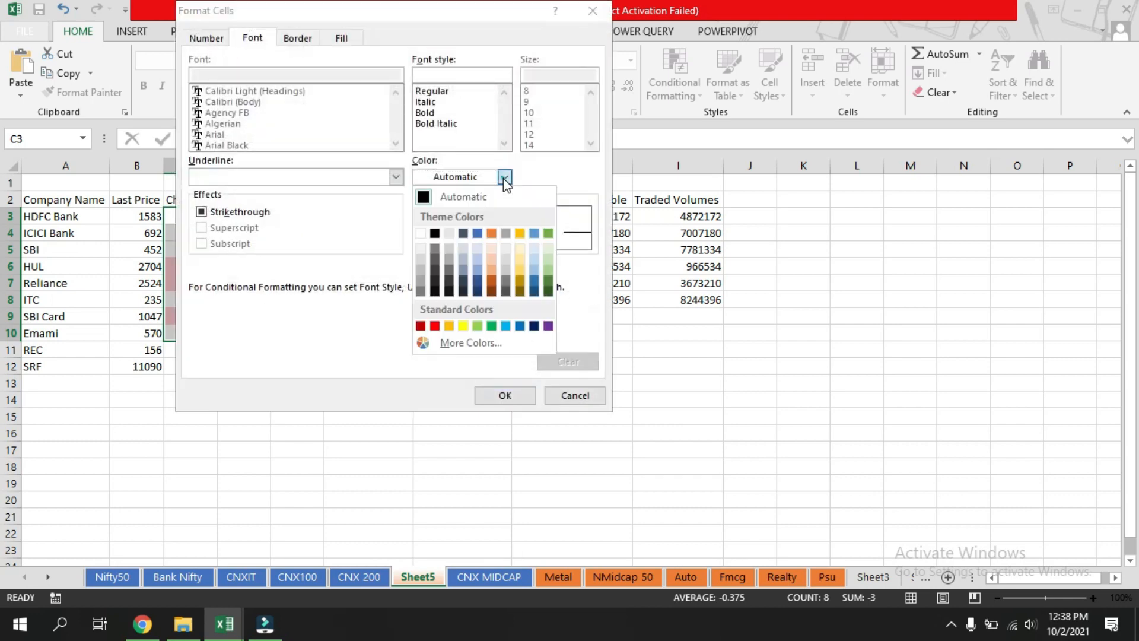
left_click(548, 326)
left_click(525, 395)
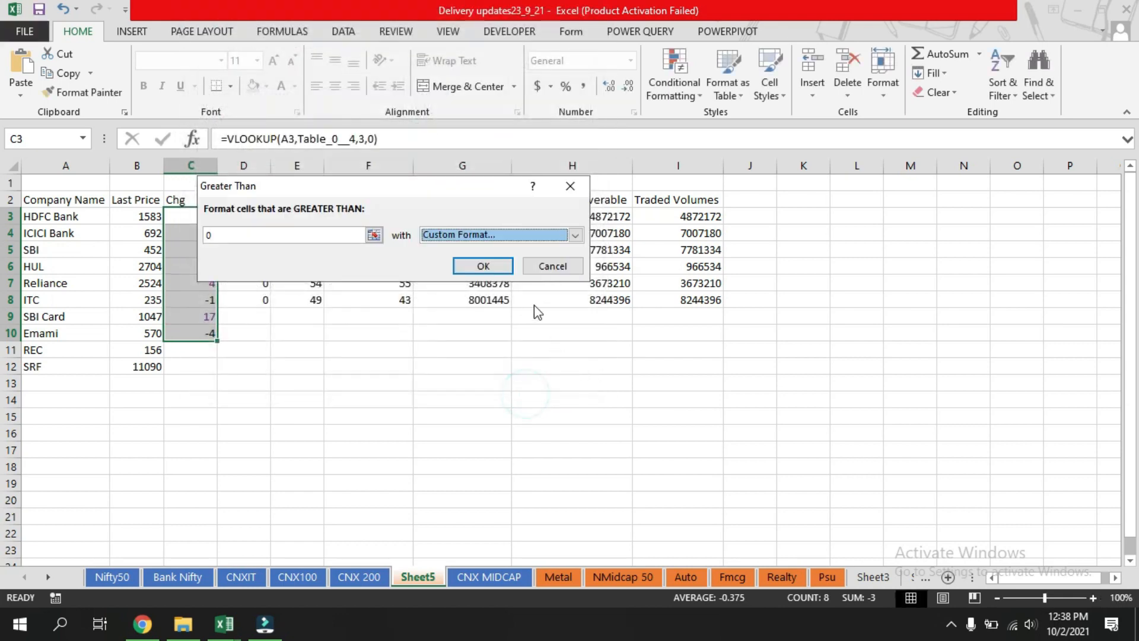
left_click(483, 265)
left_click(610, 398)
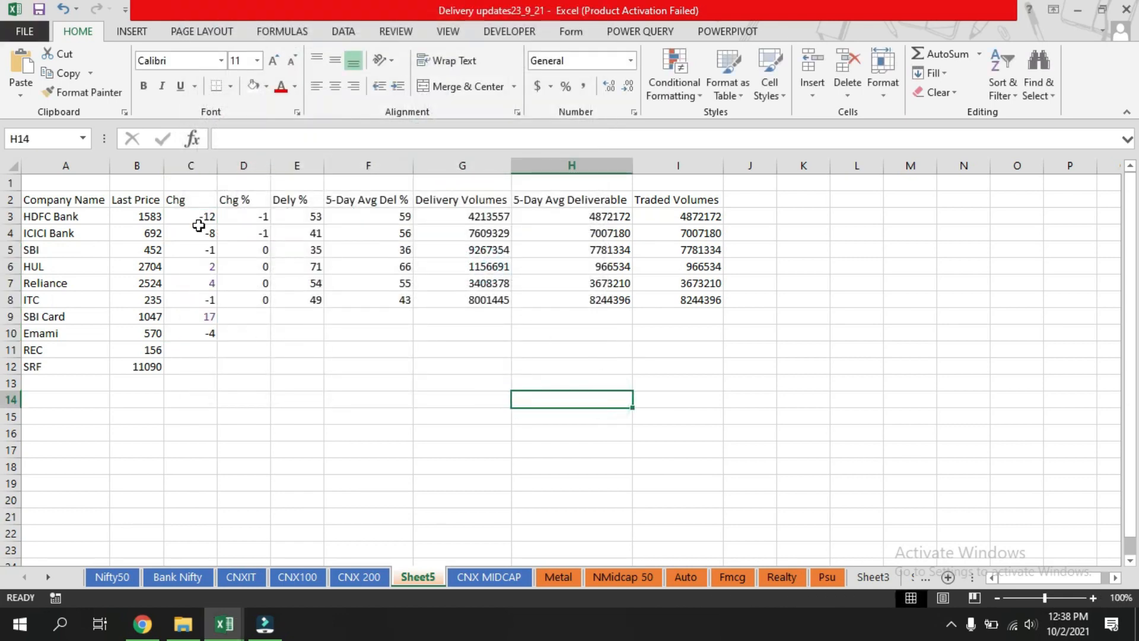
Save the workbook.
left_click(426, 377)
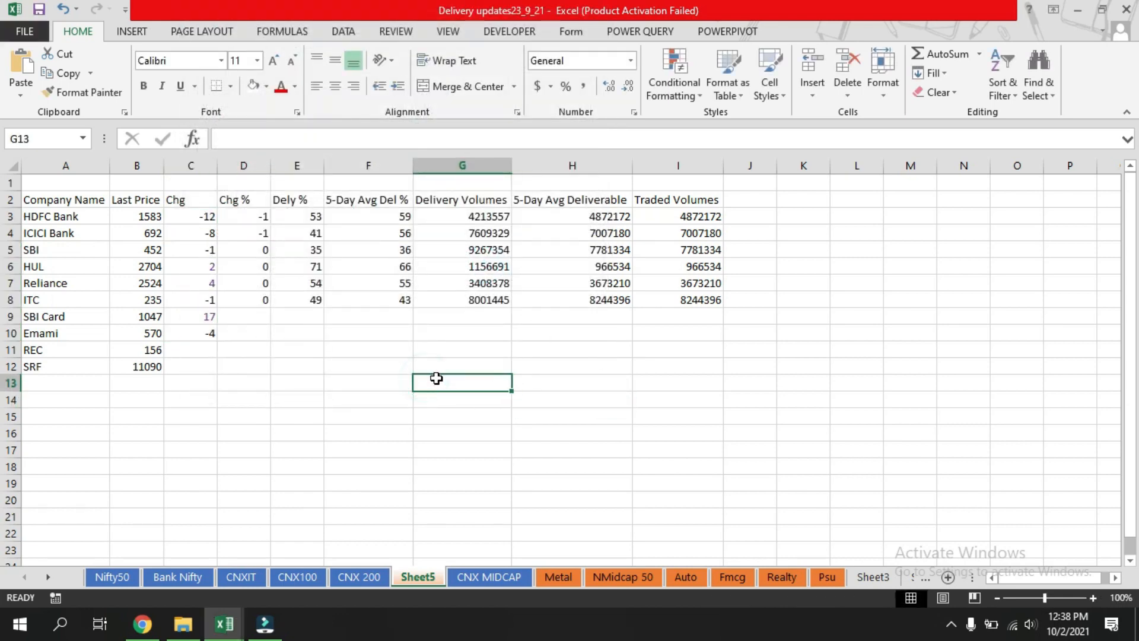
key("ctrl+s")
Enter the section title Nifty Bank in D28.
scroll(440, 426, "down", 6)
left_click(228, 328)
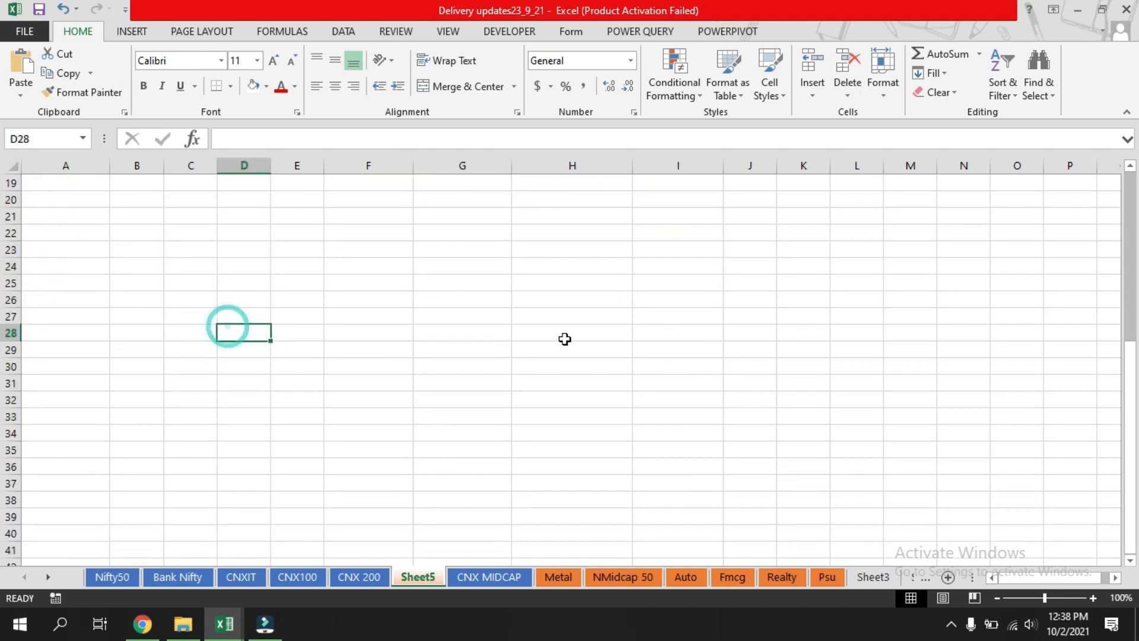
type("Nifty")
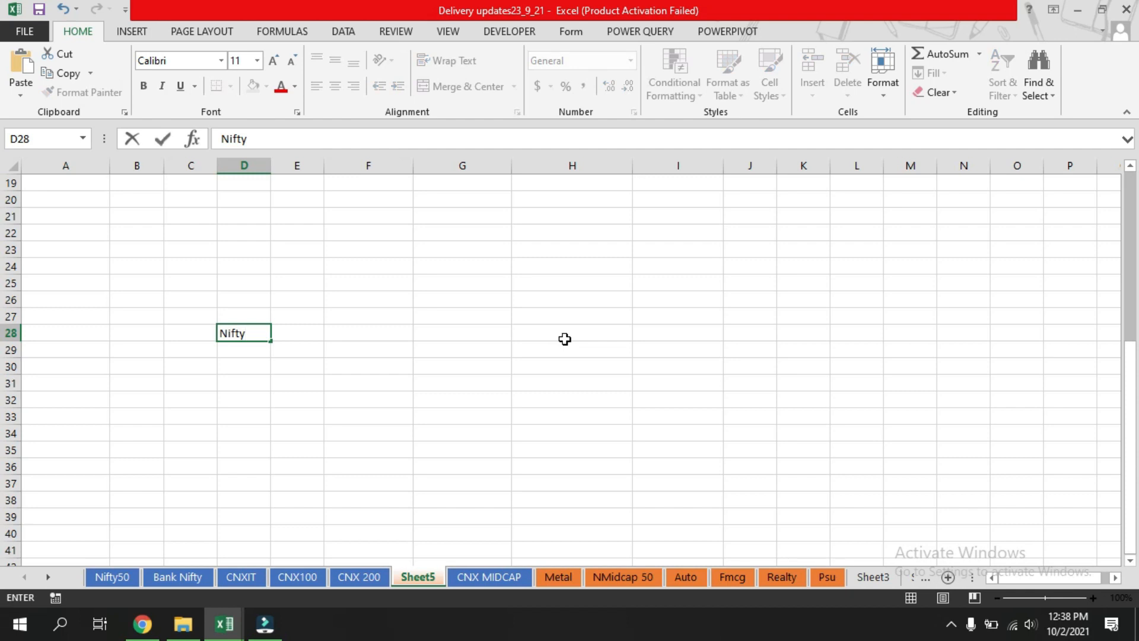
type(" Bank")
key("Return")
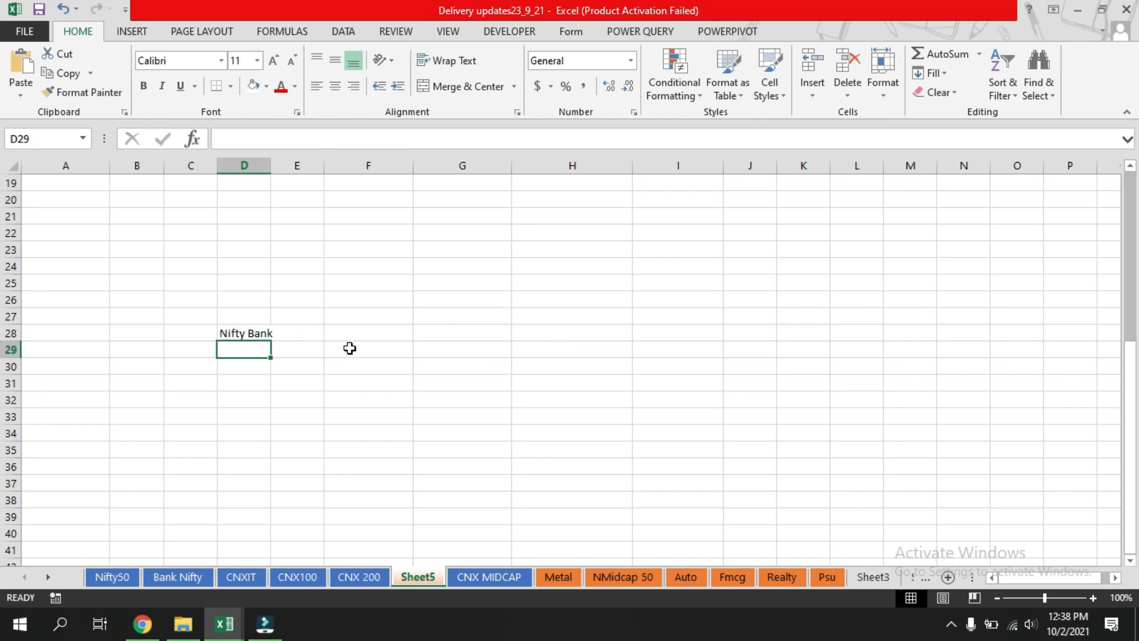
Enter the headers company, LTP and Del % in D29 to F29.
type("com")
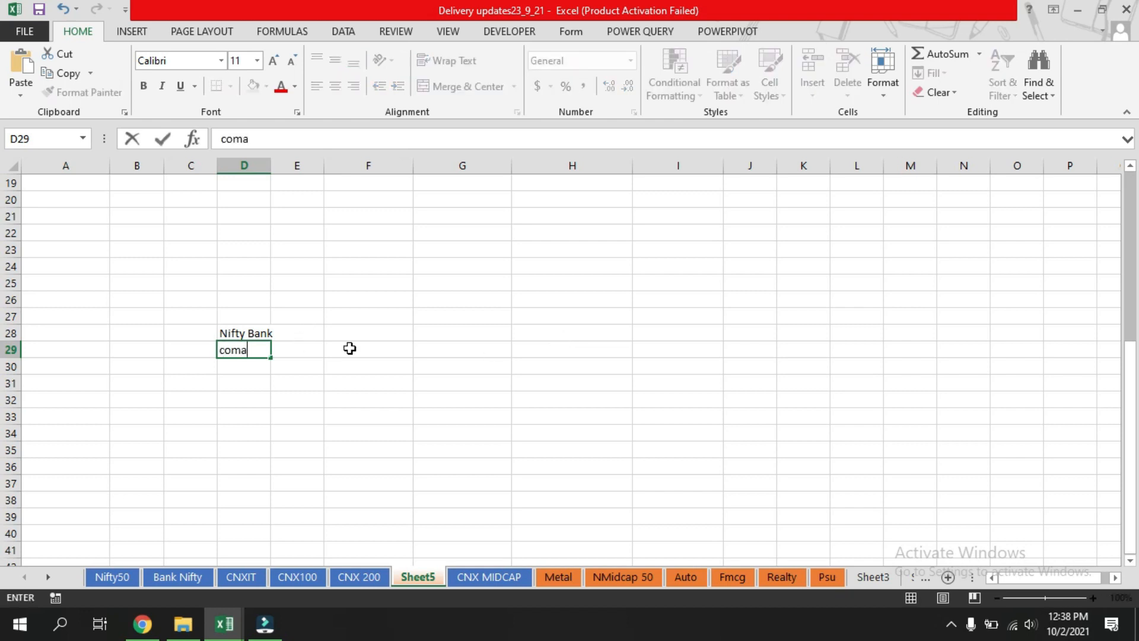
type("pany")
key("Tab")
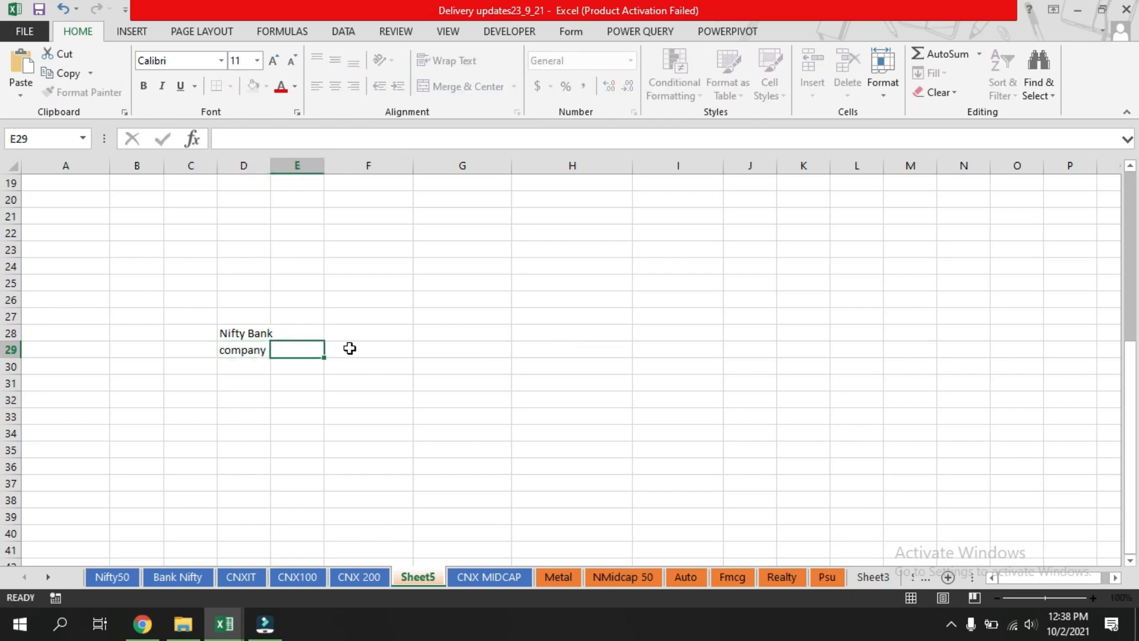
type("LTP")
key("Tab")
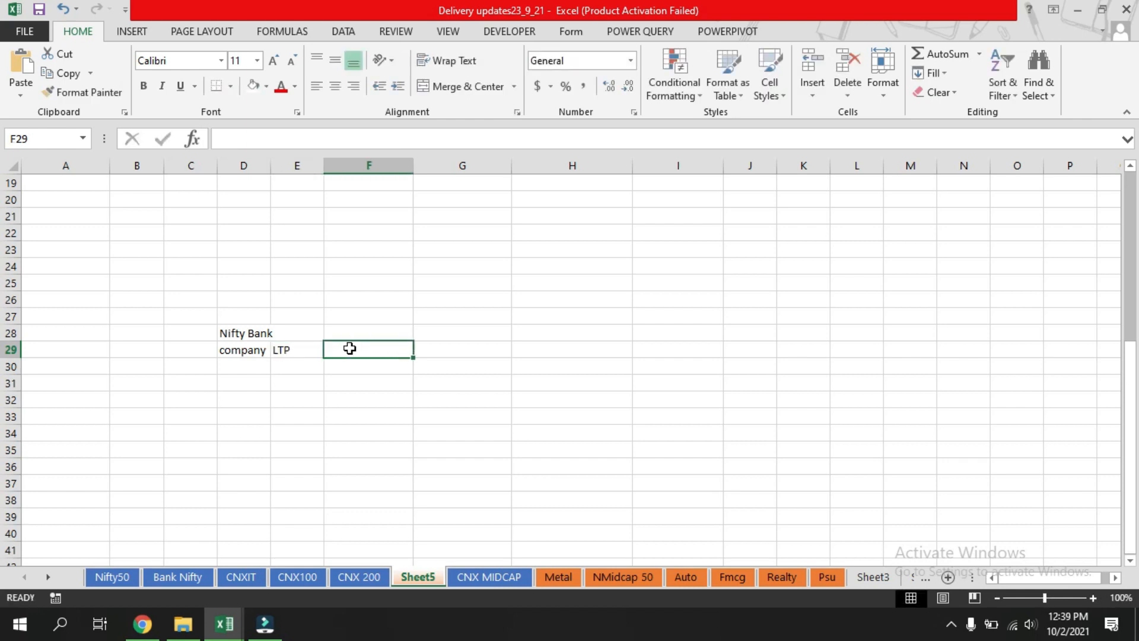
type("Del")
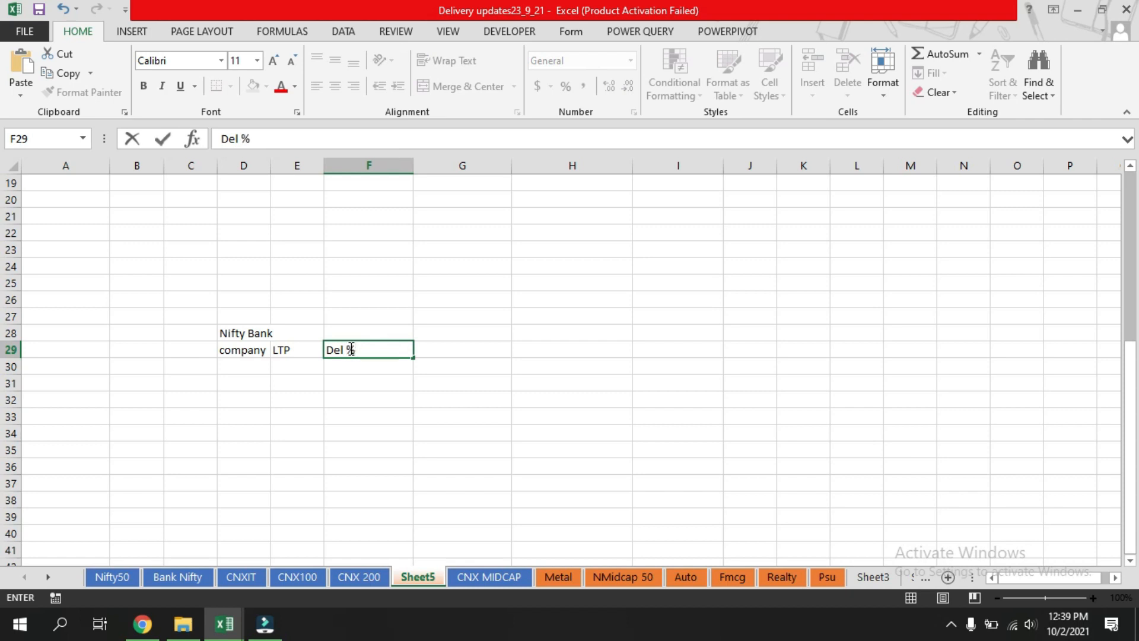
type("%")
key("Return")
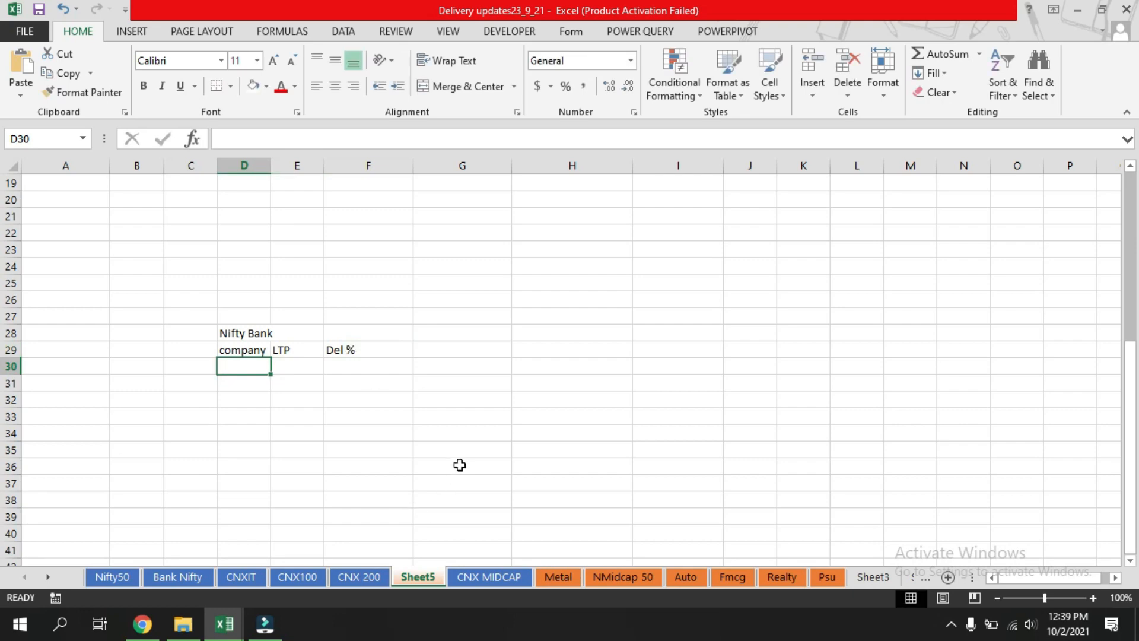
Link D30 to the Bank Nifty sheet's first company name in A2 and fill it down to D32.
type("=")
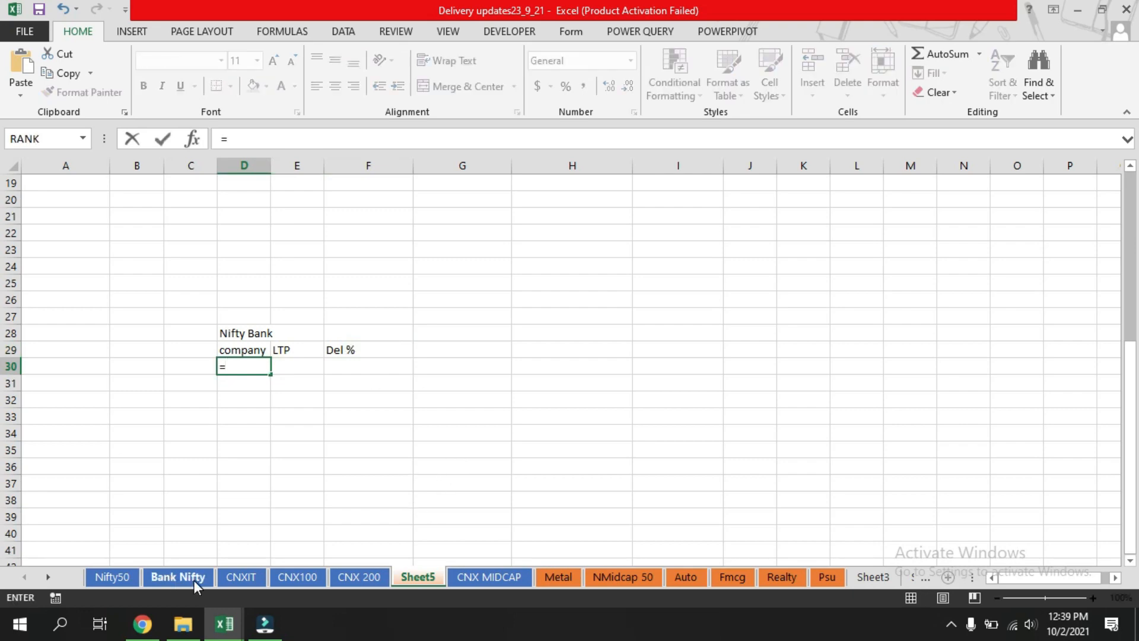
left_click(178, 579)
left_click(66, 200)
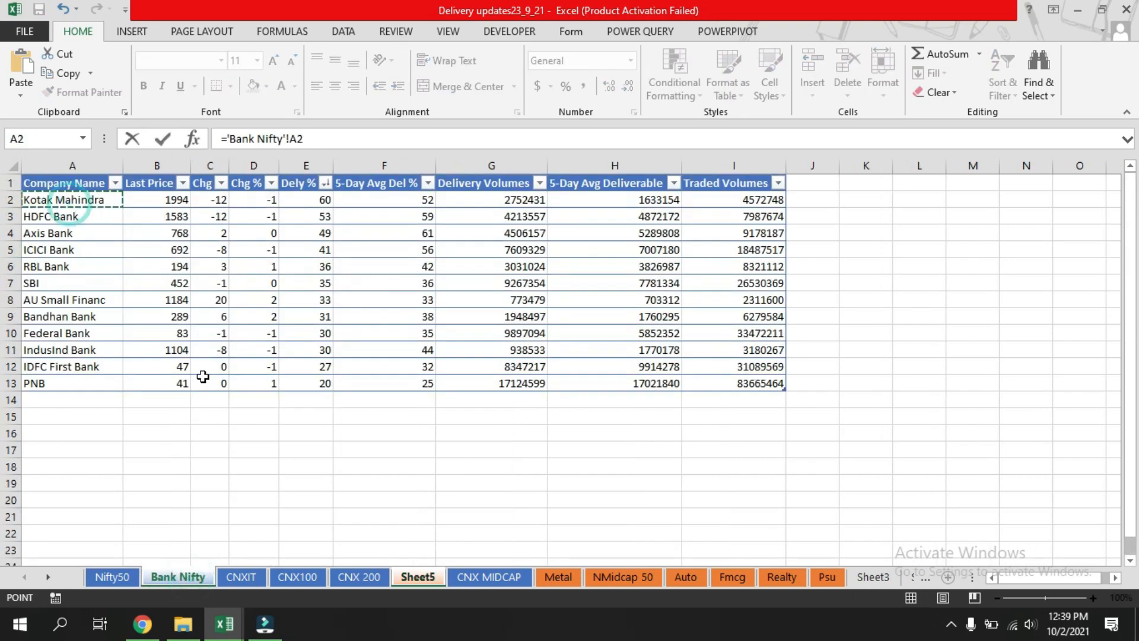
key("Return")
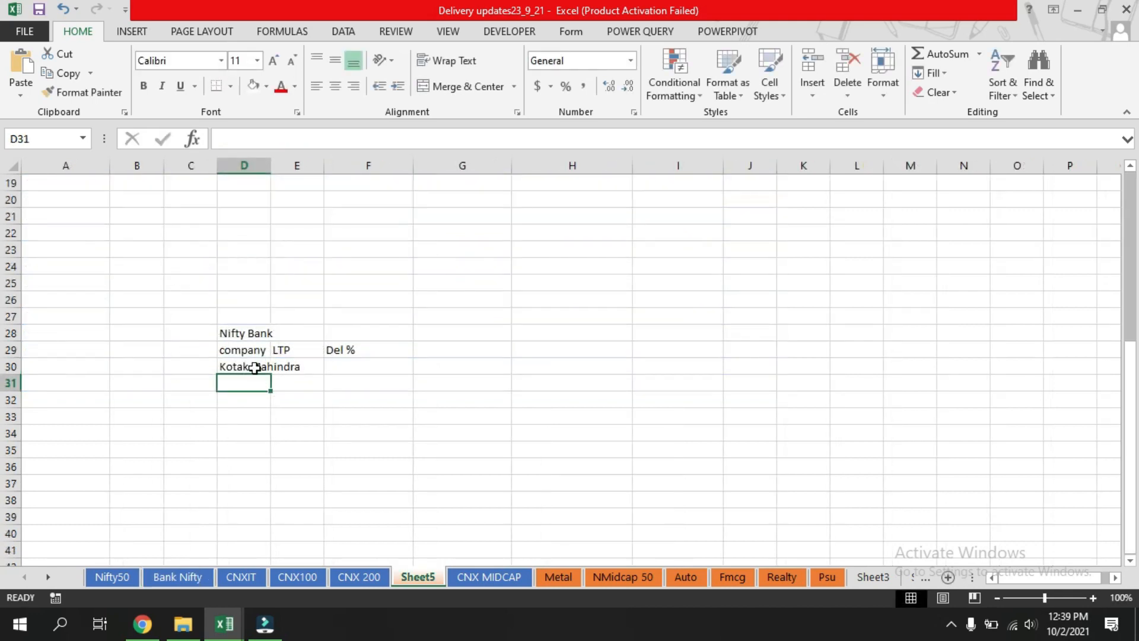
left_click(252, 366)
left_click_drag(272, 375, 272, 405)
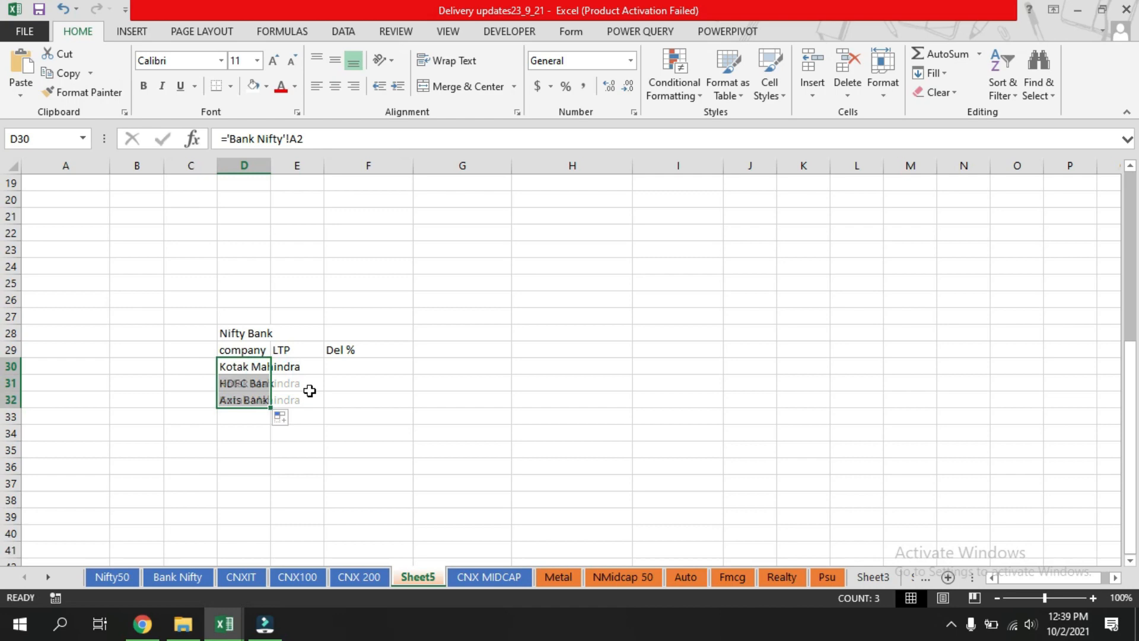
left_click(338, 398)
Fill the D30 link right into E30 for the last price, then fill E30 down to E32.
left_click(264, 366)
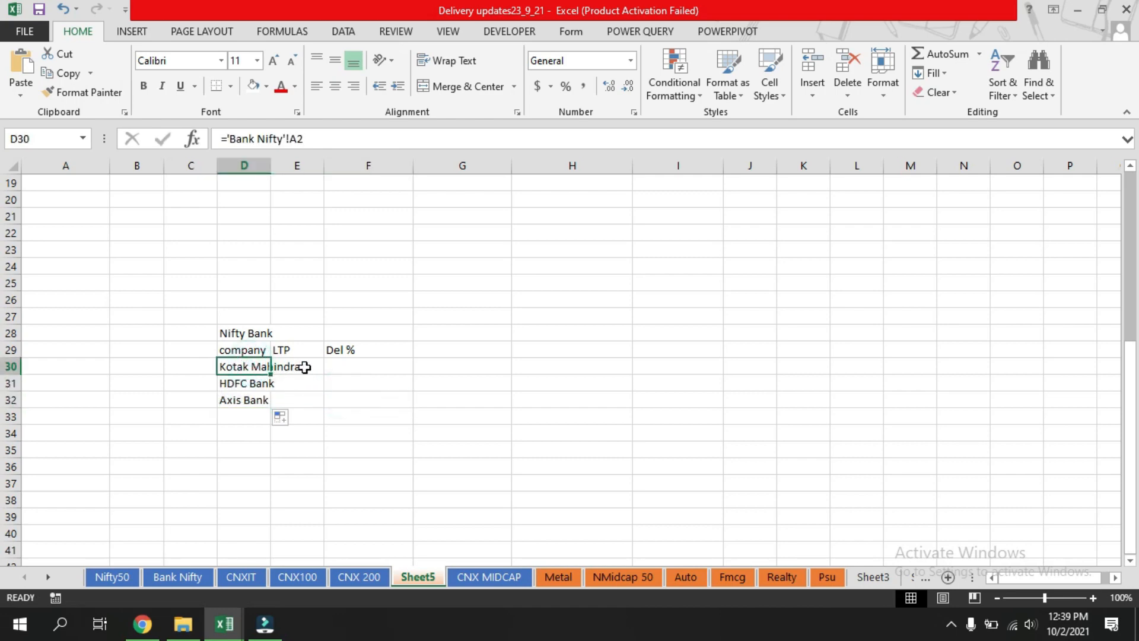
left_click(304, 366)
left_click(236, 366)
left_click_drag(272, 375, 321, 374)
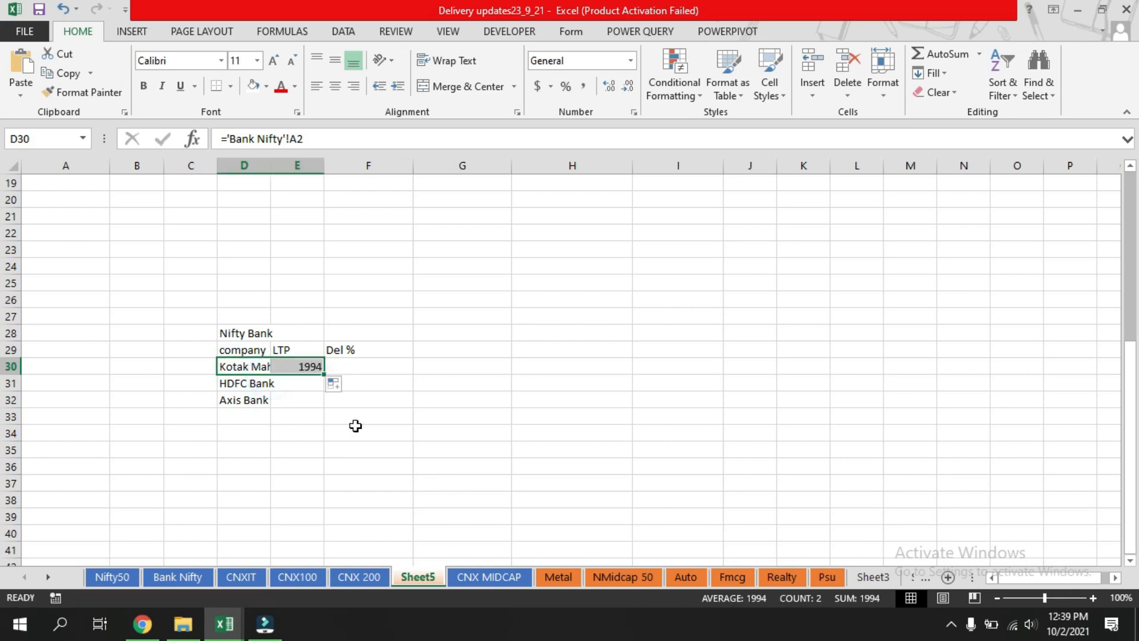
left_click(304, 401)
left_click(301, 367)
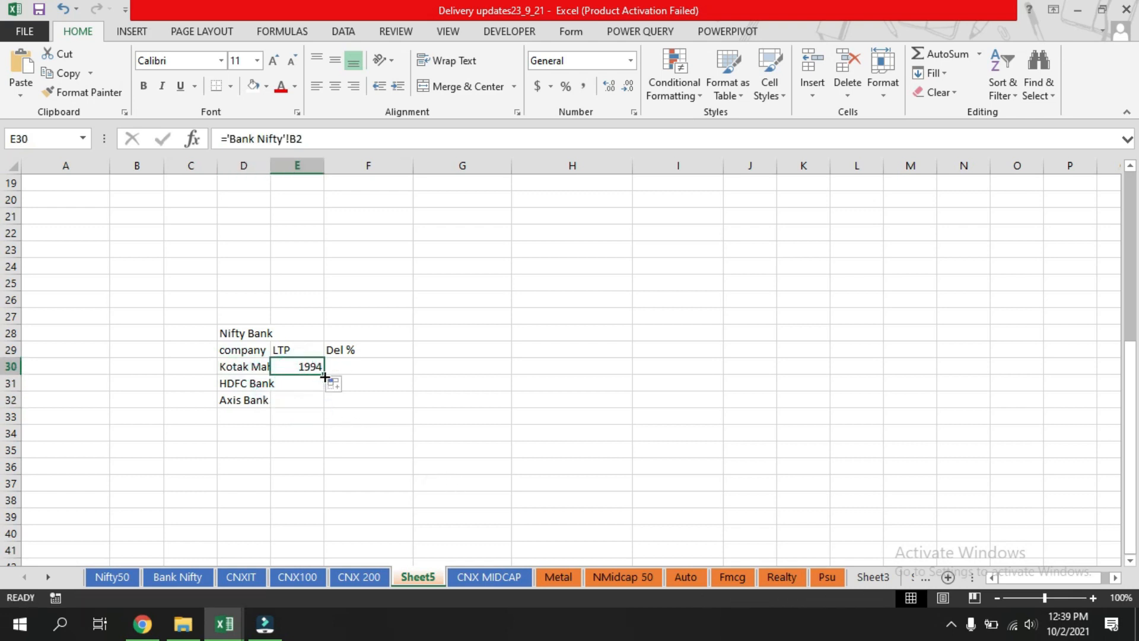
left_click_drag(324, 374, 321, 409)
left_click(422, 399)
Link F30 to the Bank Nifty sheet's Dely % in E2 and fill it down to F32.
left_click(360, 374)
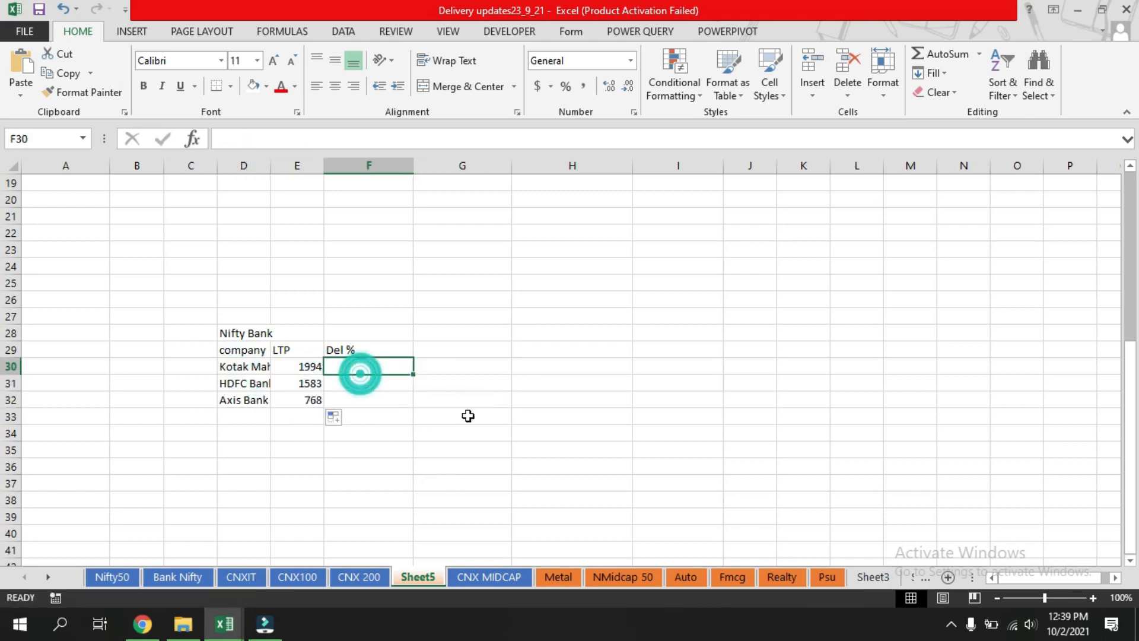
type("=")
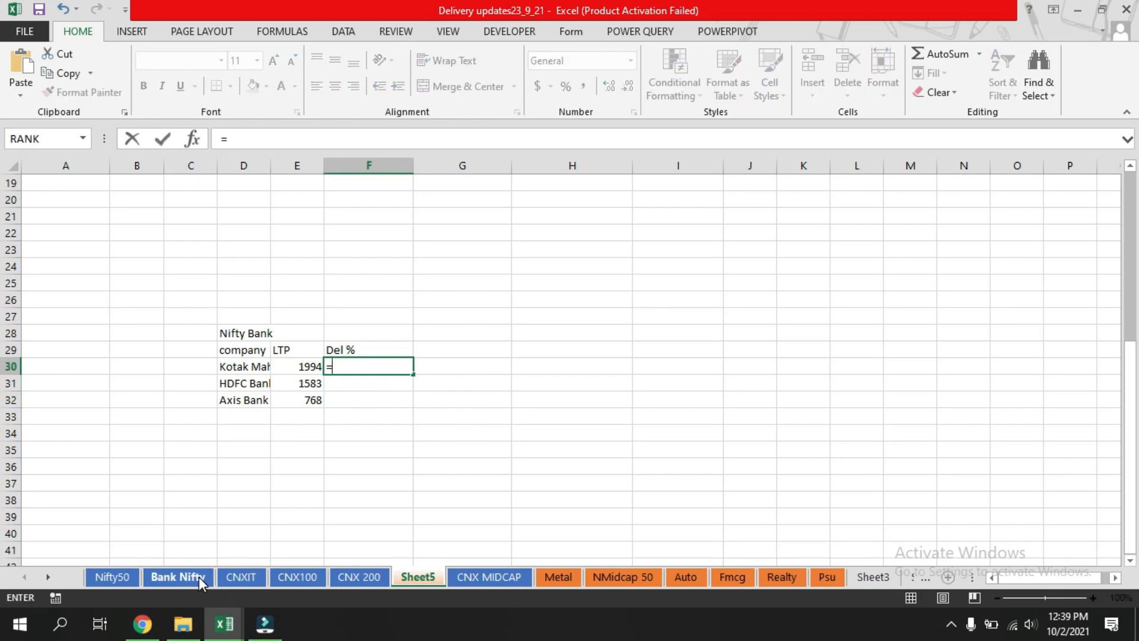
left_click(200, 583)
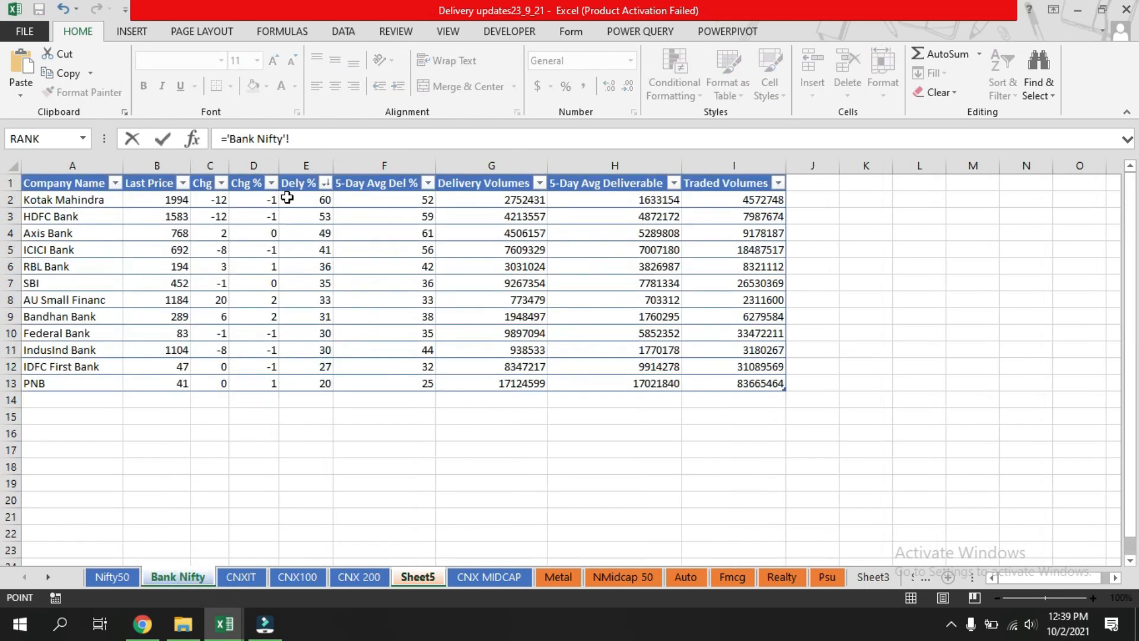
left_click(307, 200)
key("Return")
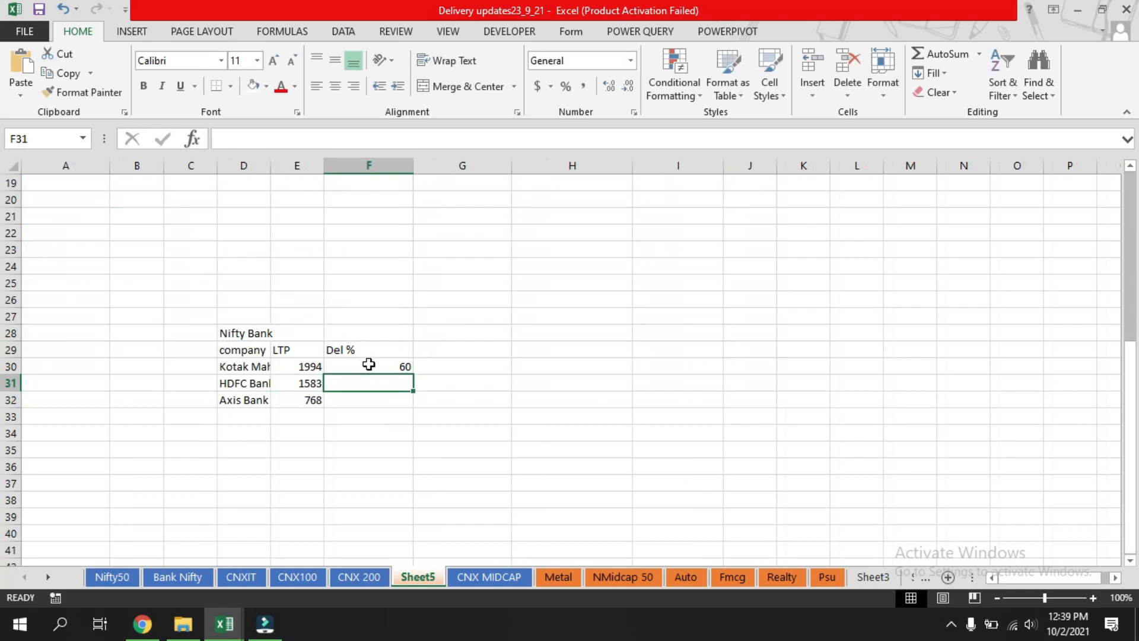
left_click(368, 364)
left_click_drag(411, 373, 409, 406)
left_click(483, 428)
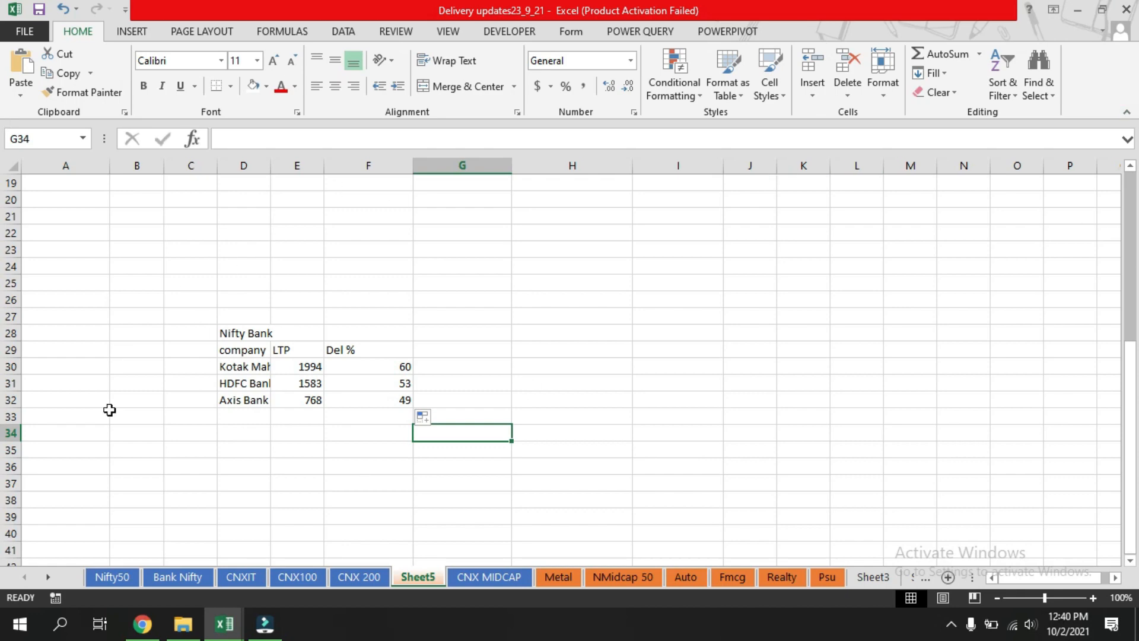
Select the entire Nifty50 sheet and give it a white fill colour.
scroll(675, 360, "up", 6)
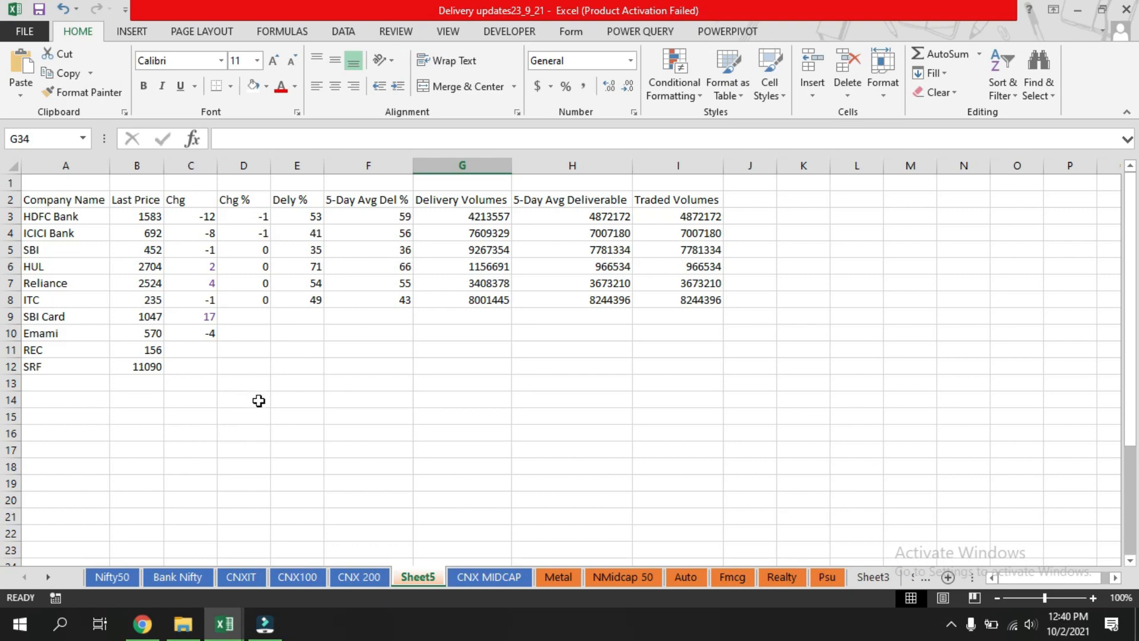
left_click(220, 504)
left_click(117, 579)
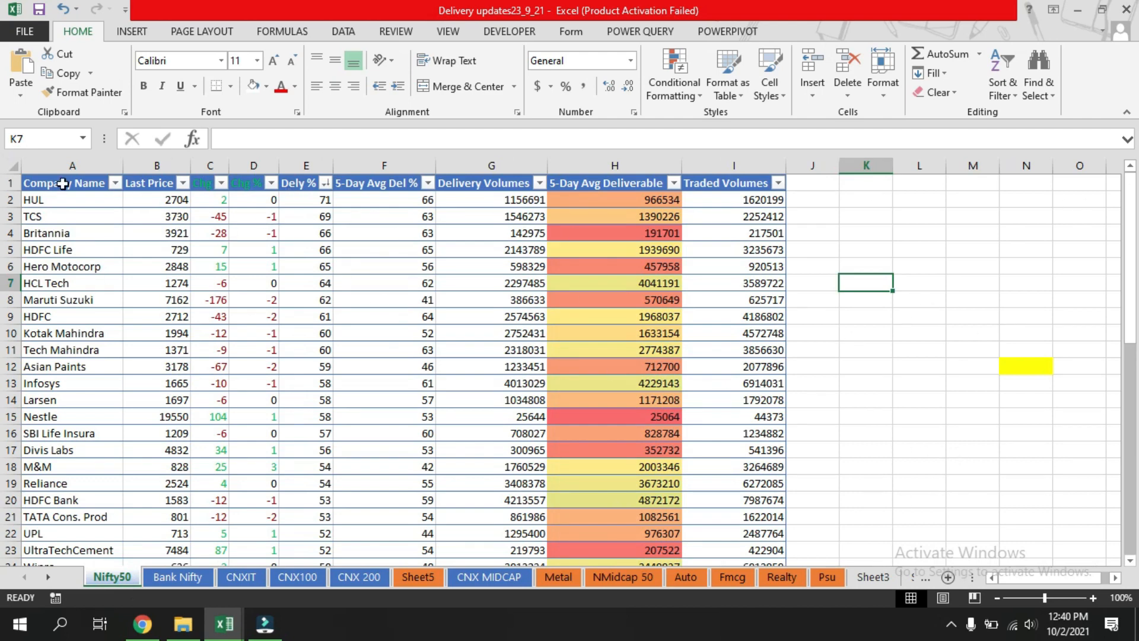
left_click(13, 167)
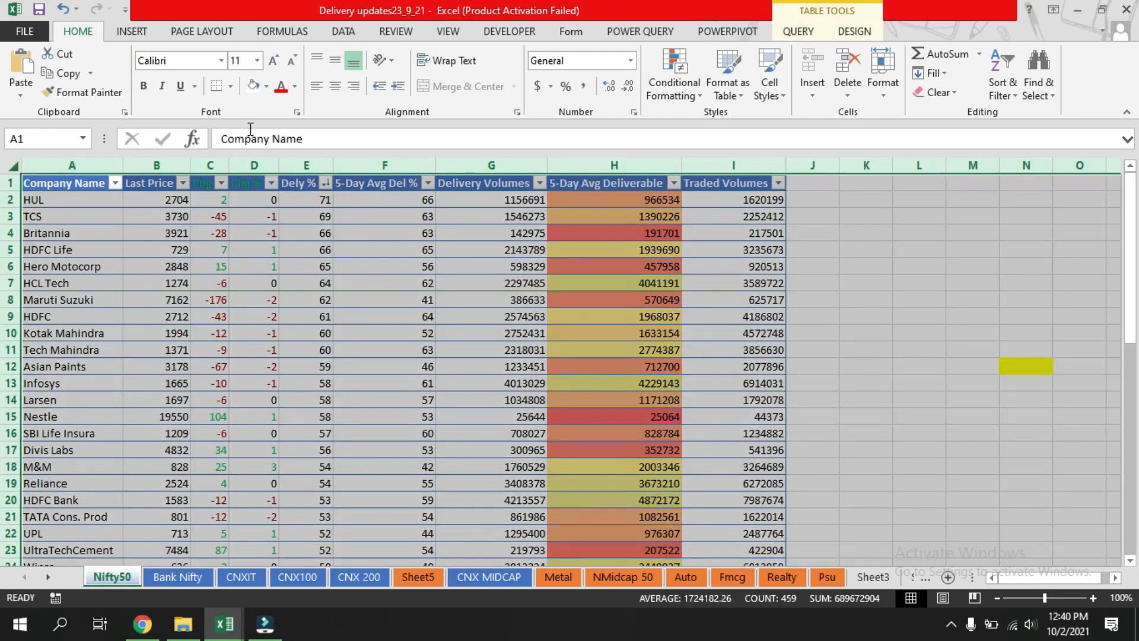
left_click(268, 88)
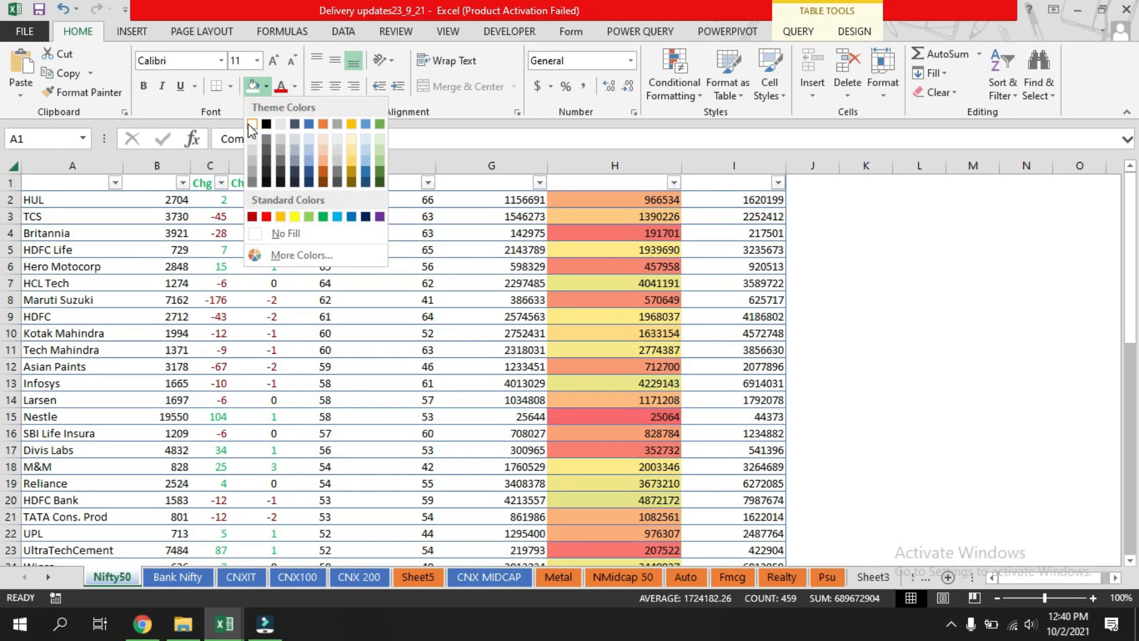
left_click(252, 124)
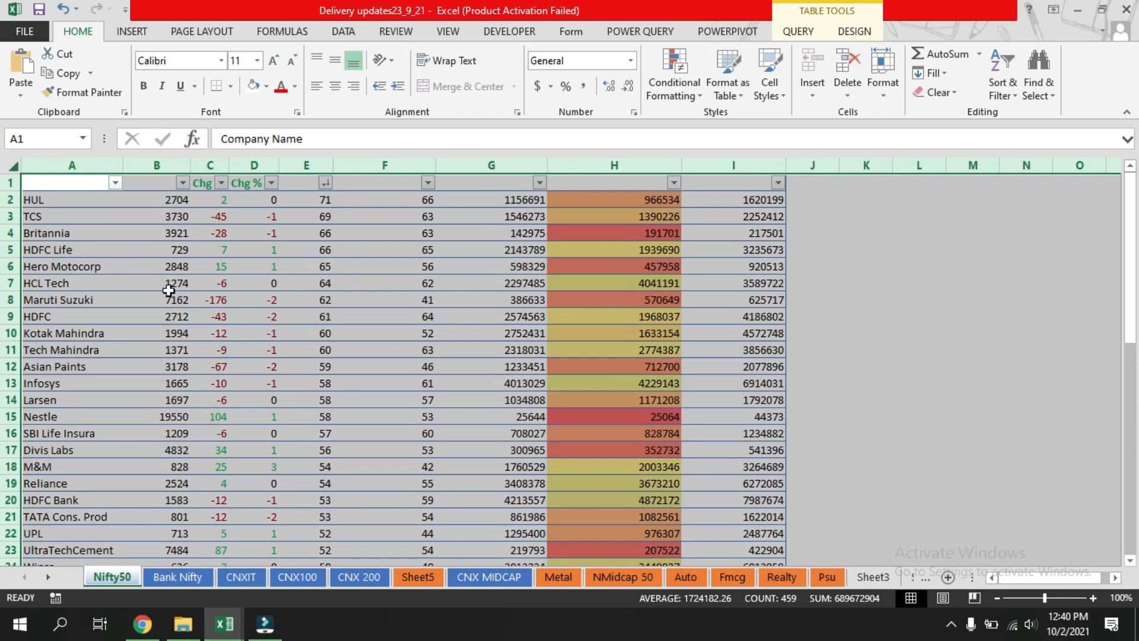
left_click(700, 281)
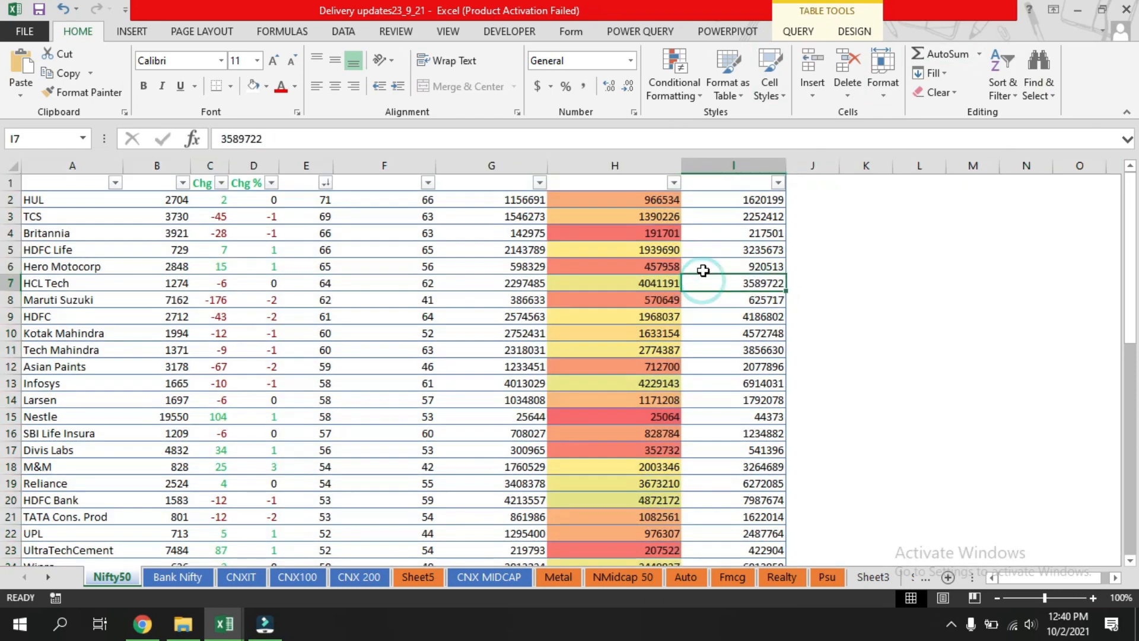
Apply a medium table style to the Nifty50 table.
left_click(852, 33)
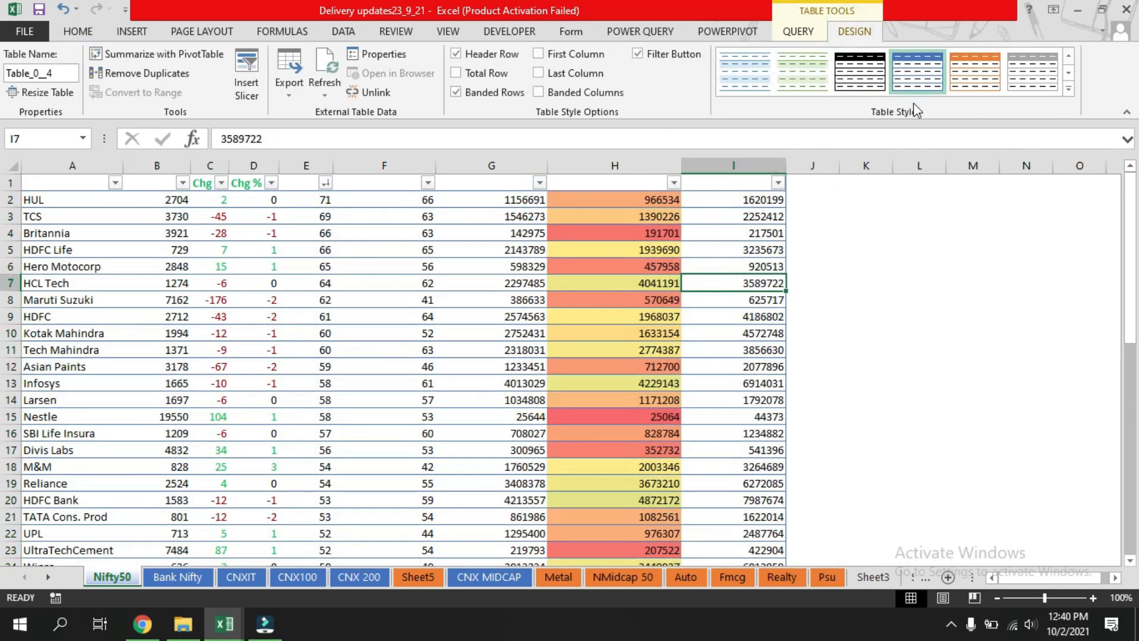
left_click(1070, 89)
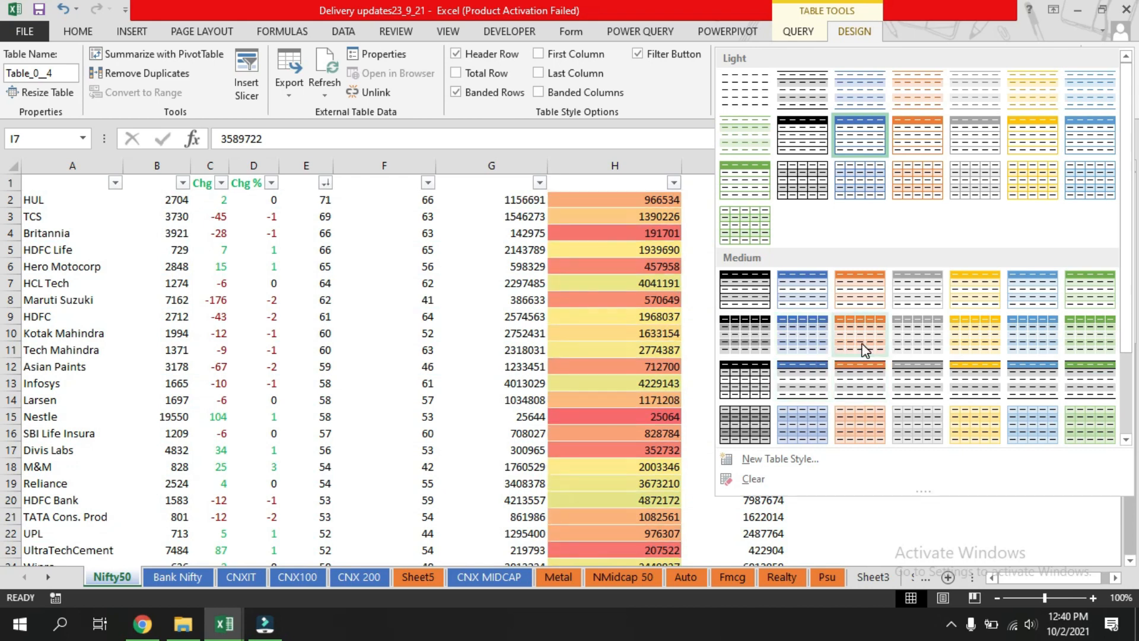
left_click(754, 338)
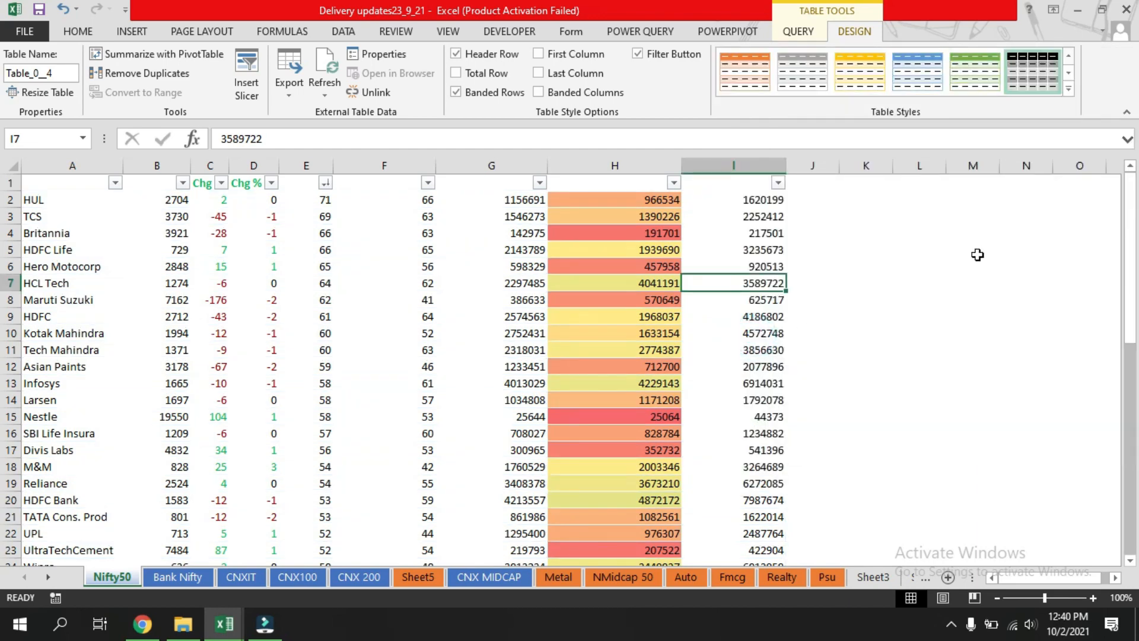
left_click(947, 259)
Set the font colour of the table's header row to Automatic.
left_click(36, 183)
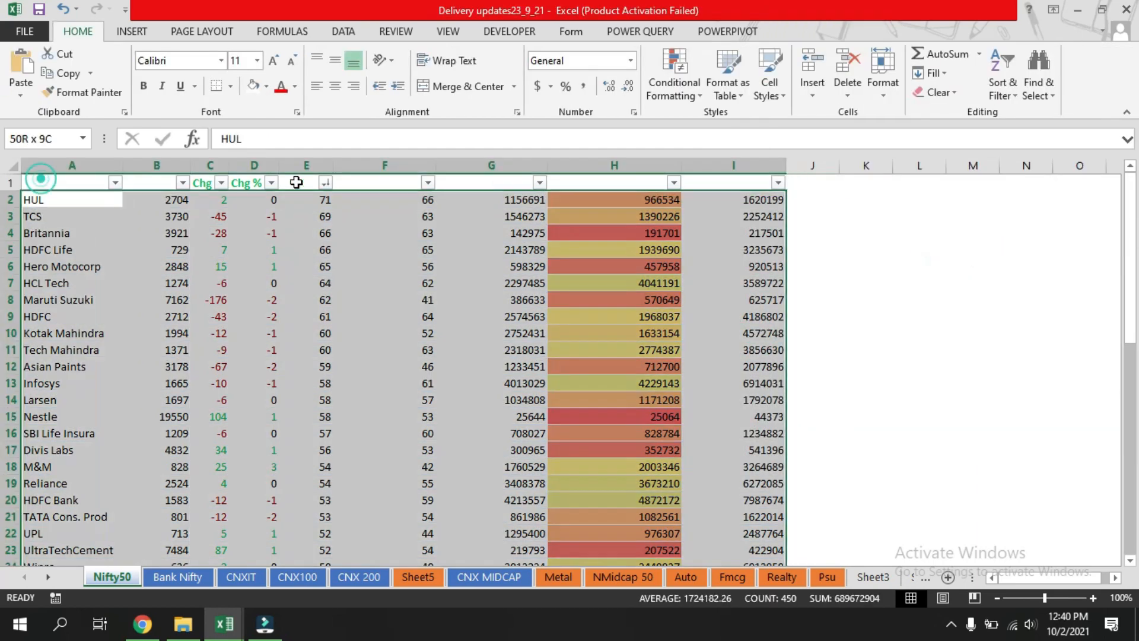
left_click(866, 282)
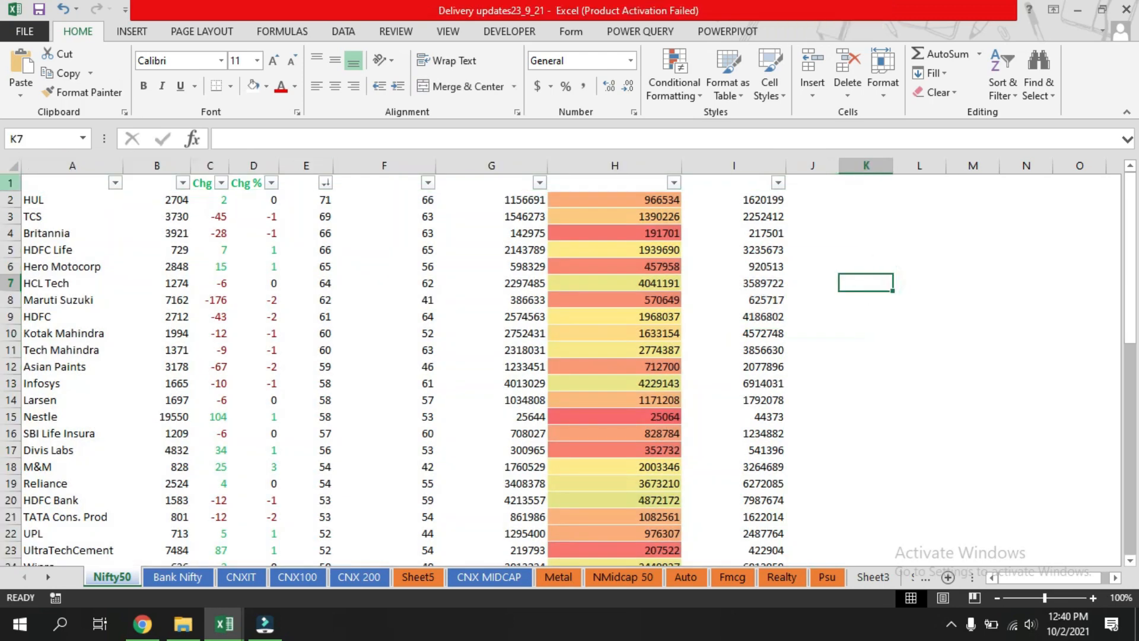
left_click(10, 182)
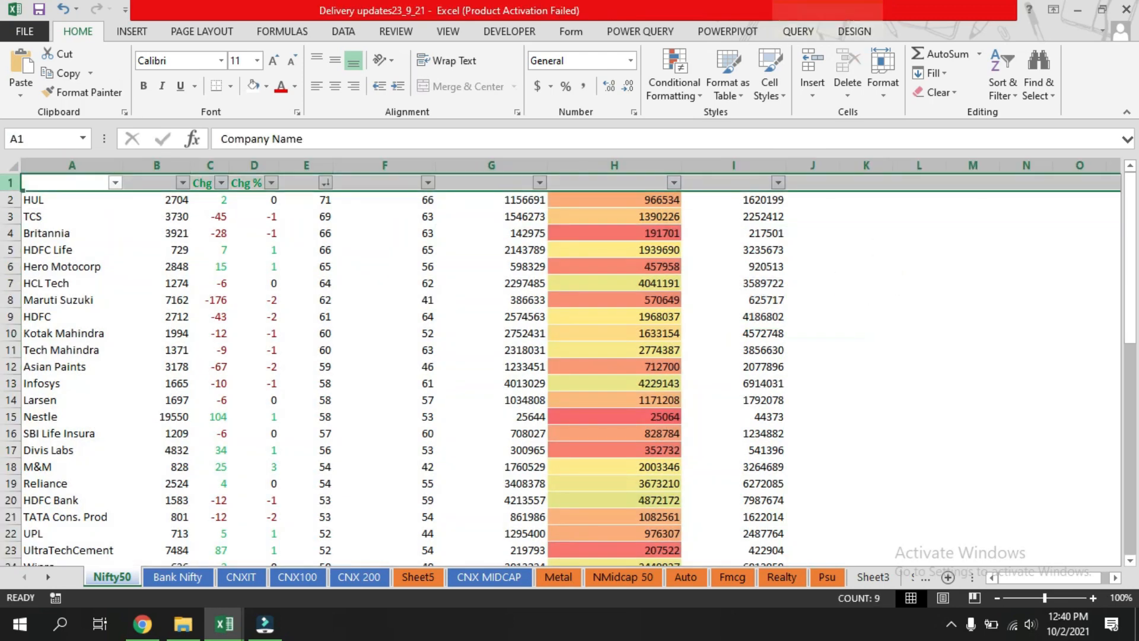
left_click(295, 86)
left_click(286, 108)
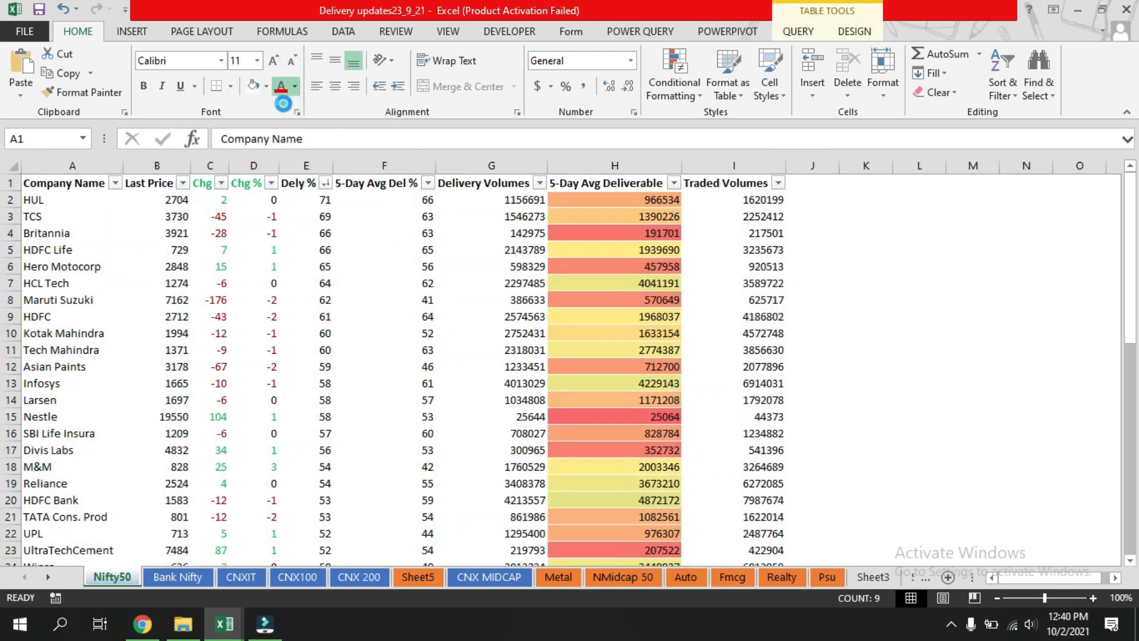
left_click(974, 366)
Colour the company names in A2 to A51 dark blue.
scroll(383, 376, "down", 13)
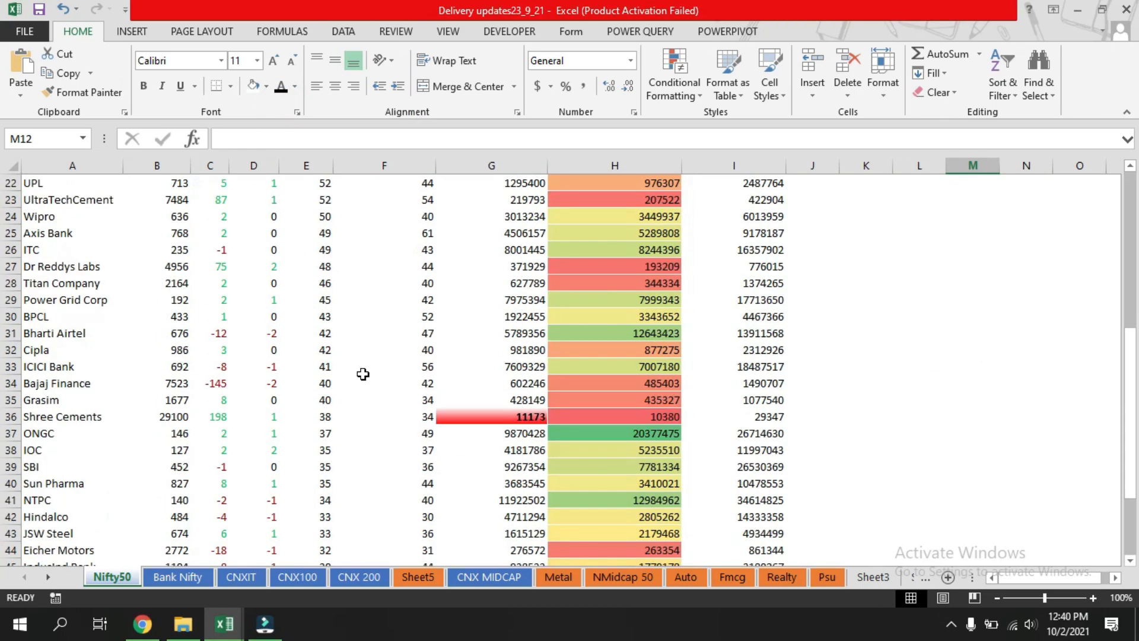
scroll(364, 372, "up", 8)
scroll(363, 372, "up", 5)
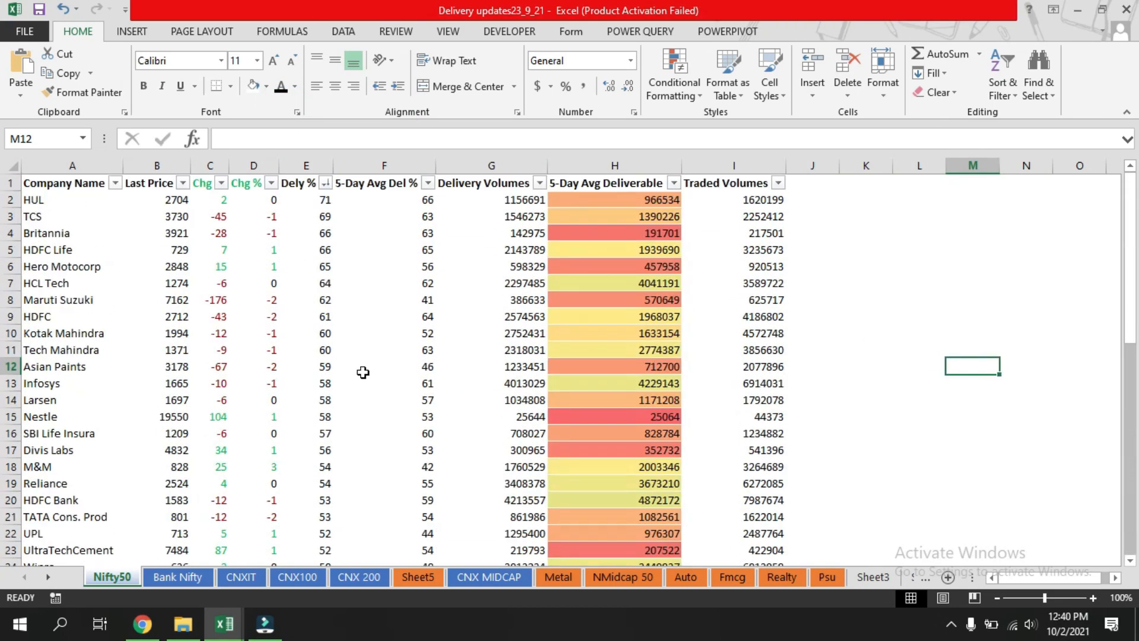
left_click(45, 197)
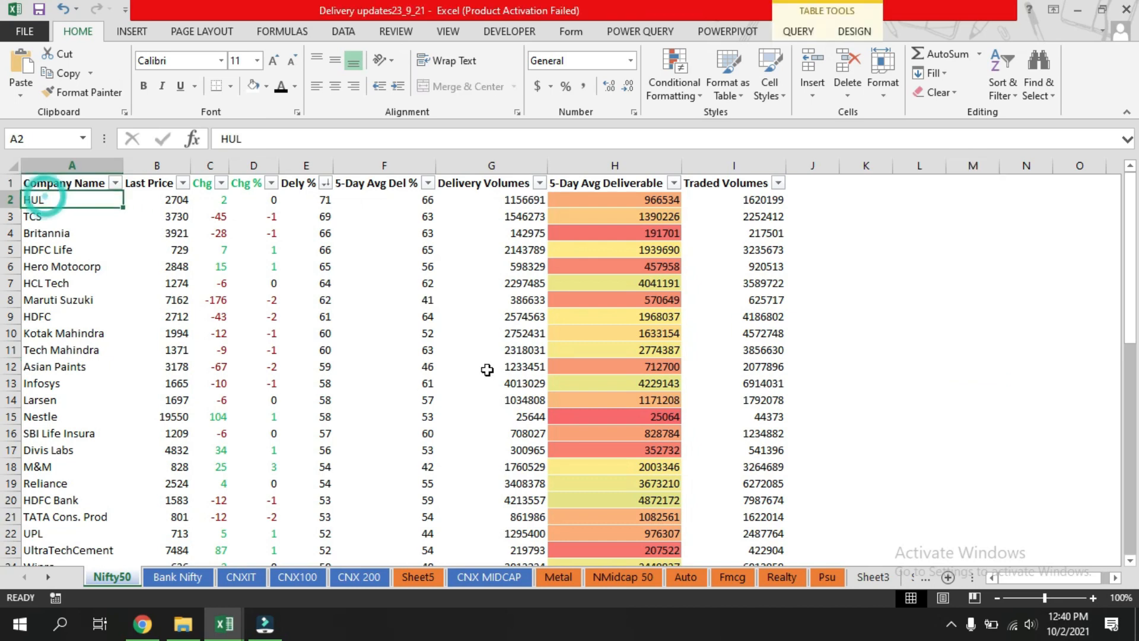
key("ctrl+shift+Down")
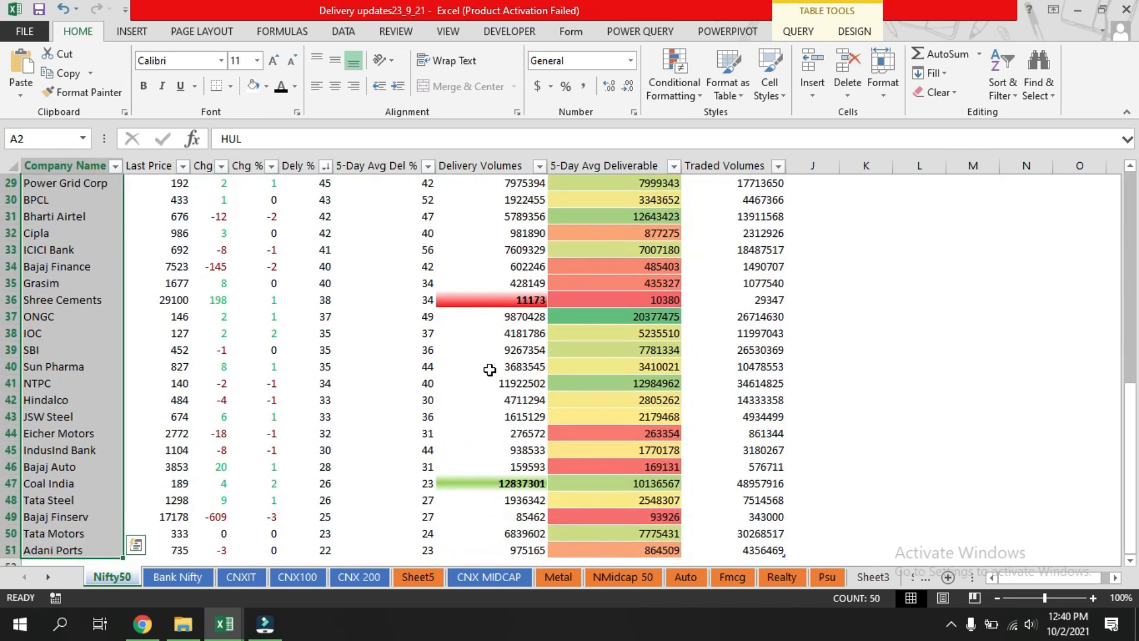
left_click(295, 86)
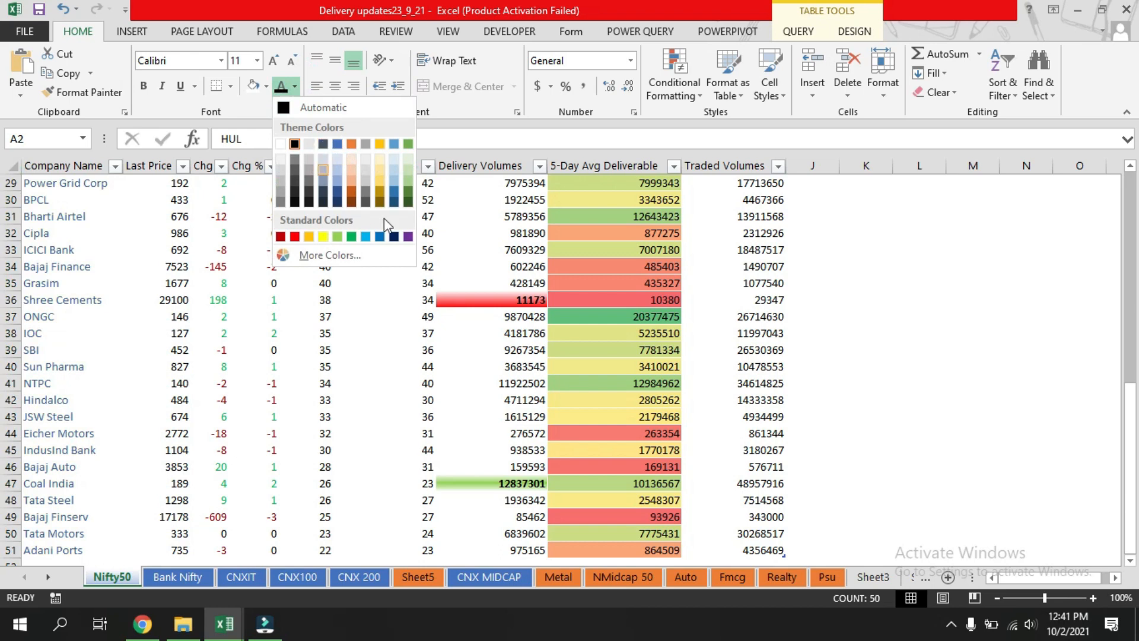
left_click(394, 238)
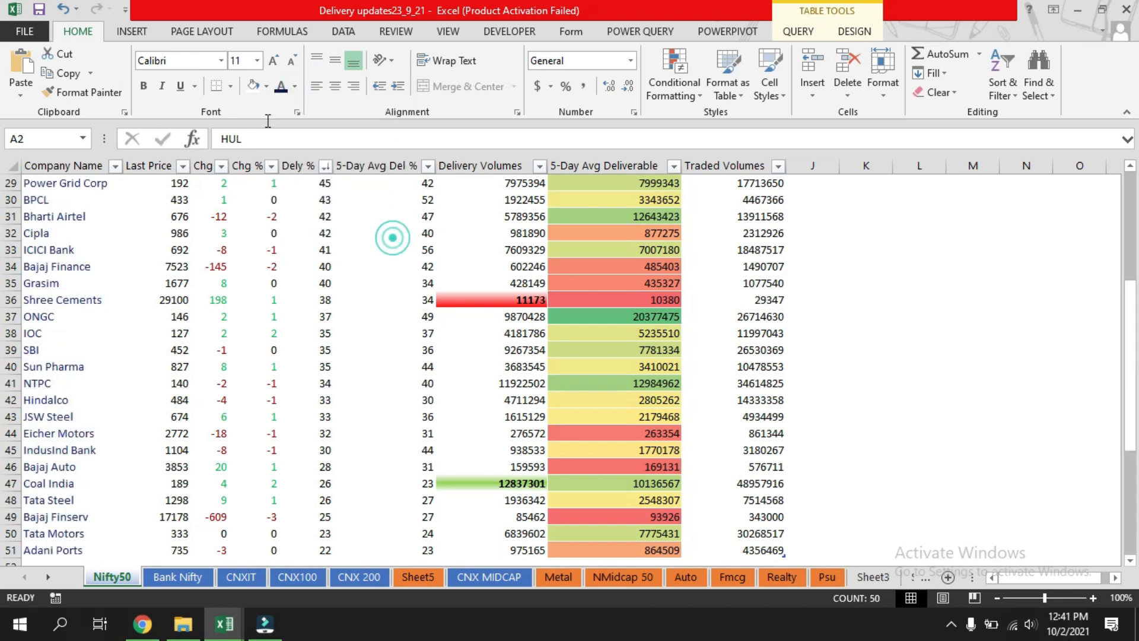
Make the selected company names bold.
scroll(389, 267, "up", 9)
left_click(143, 86)
left_click(908, 347)
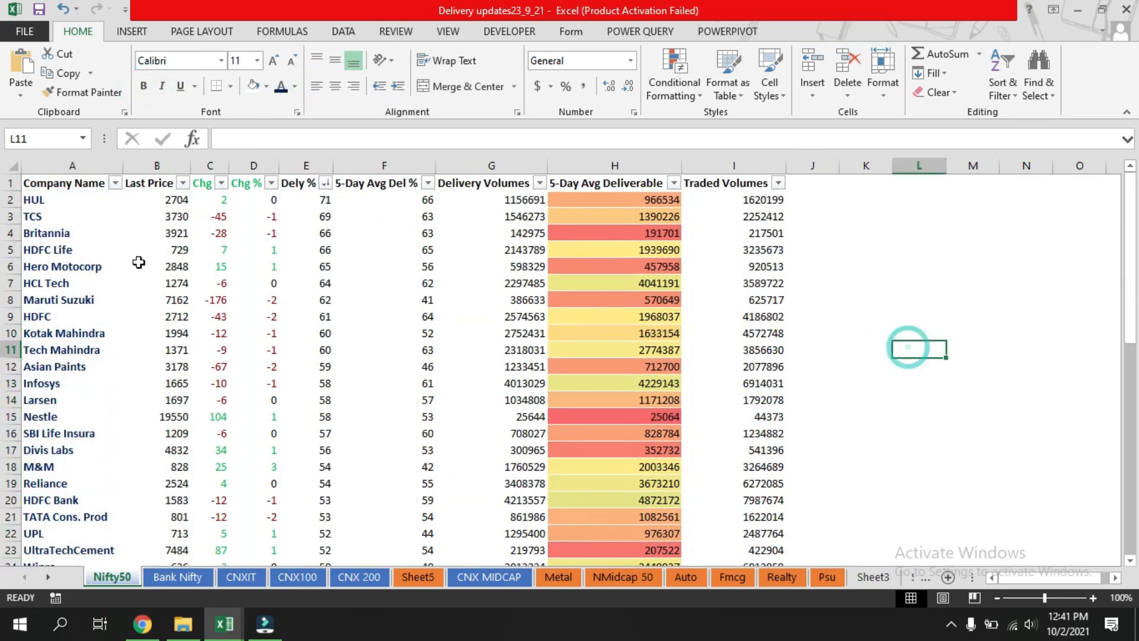
Close the Delivery updates workbook, saving its changes.
scroll(77, 272, "down", 10)
scroll(77, 272, "up", 10)
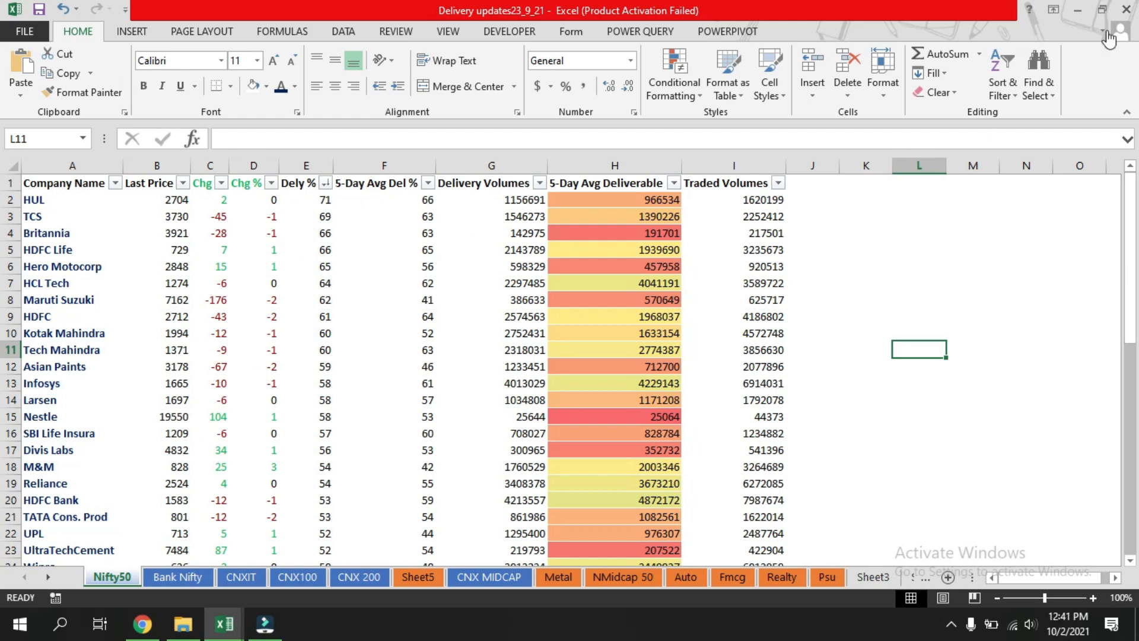
left_click(1128, 17)
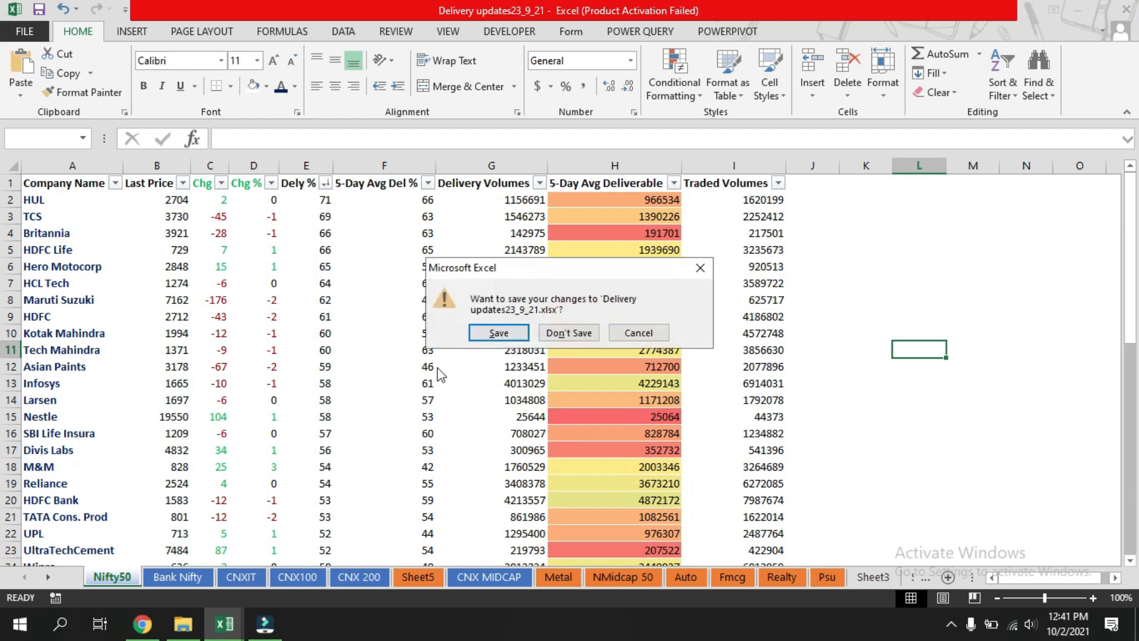
left_click(497, 333)
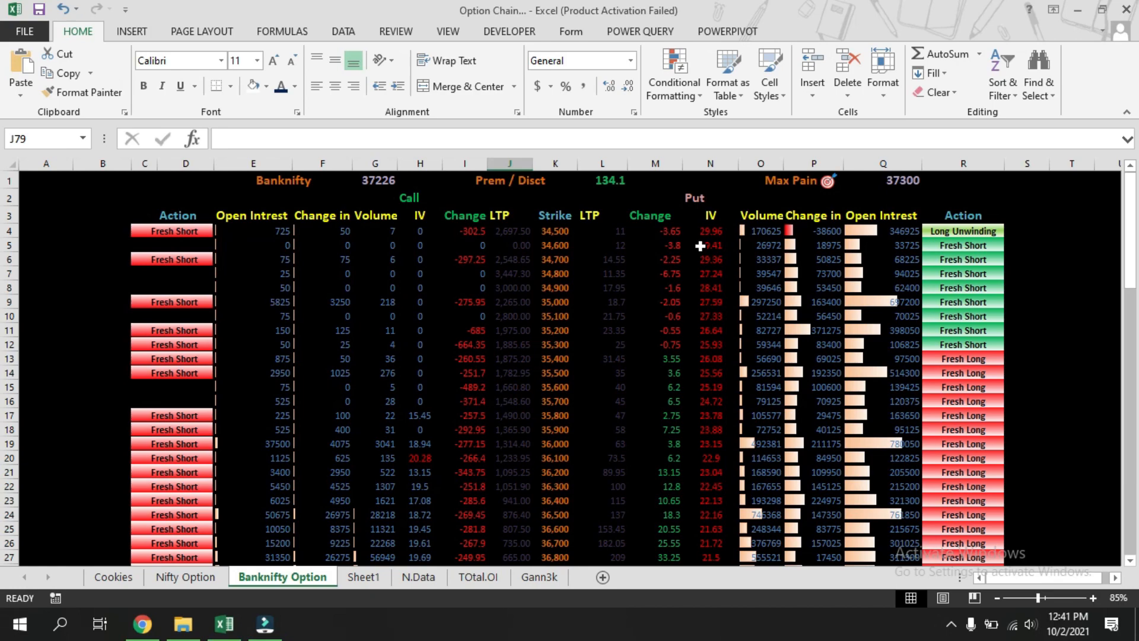
Examine the Banknifty Option, N.Data and Sheet1 sheets of the Option Chain workbook.
scroll(338, 255, "down", 3)
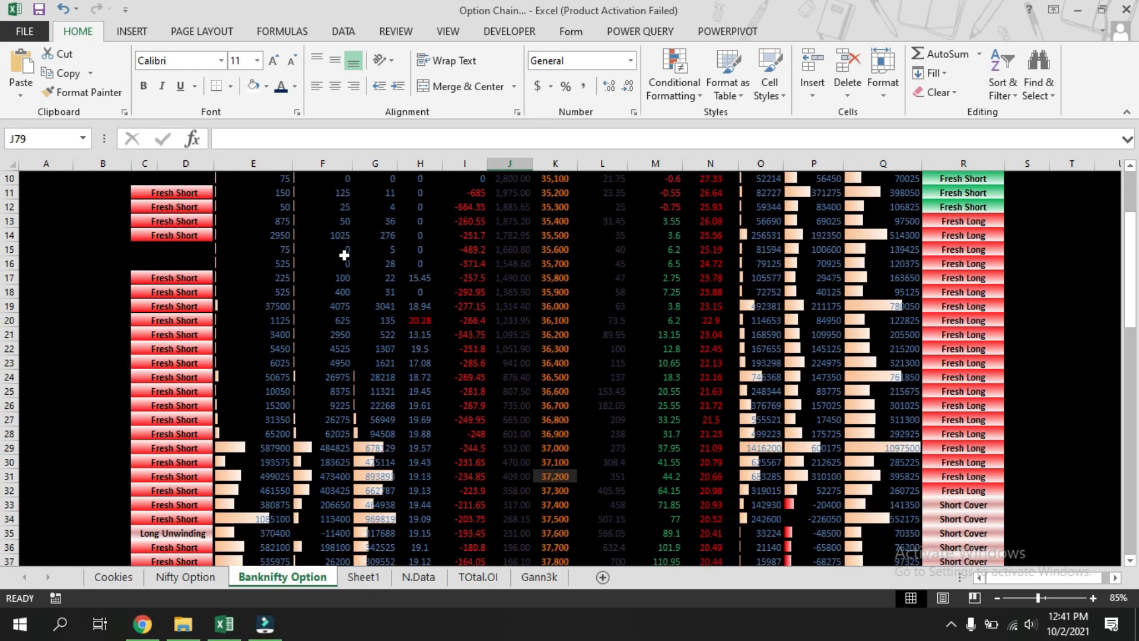
scroll(345, 255, "up", 3)
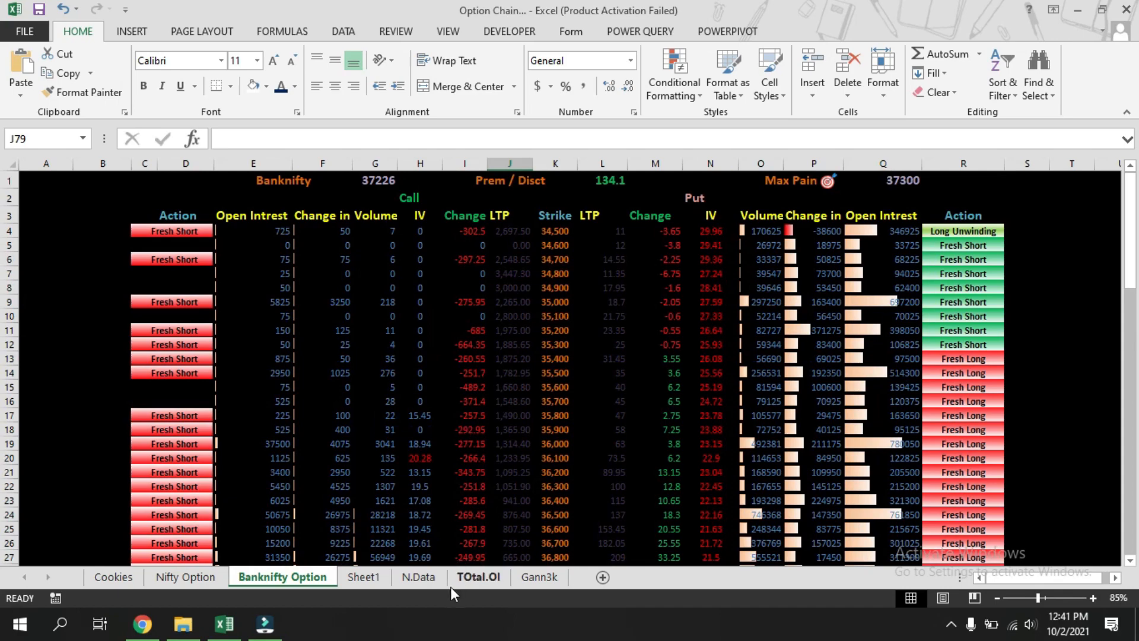
left_click(411, 571)
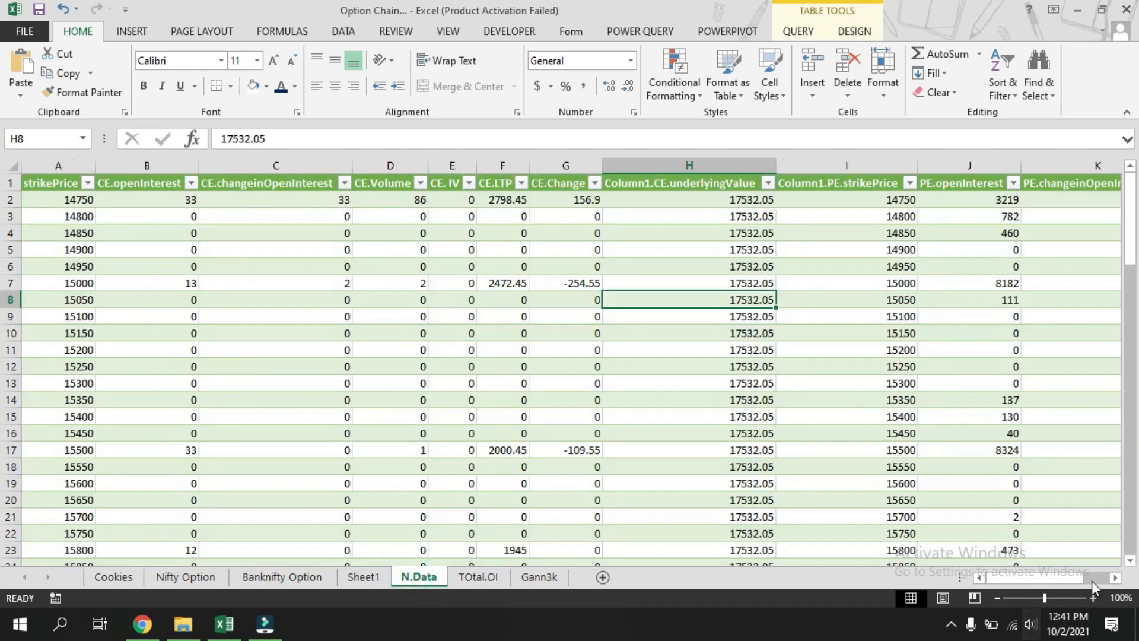
scroll(299, 423, "down", 6)
scroll(299, 423, "down", 13)
scroll(320, 428, "up", 19)
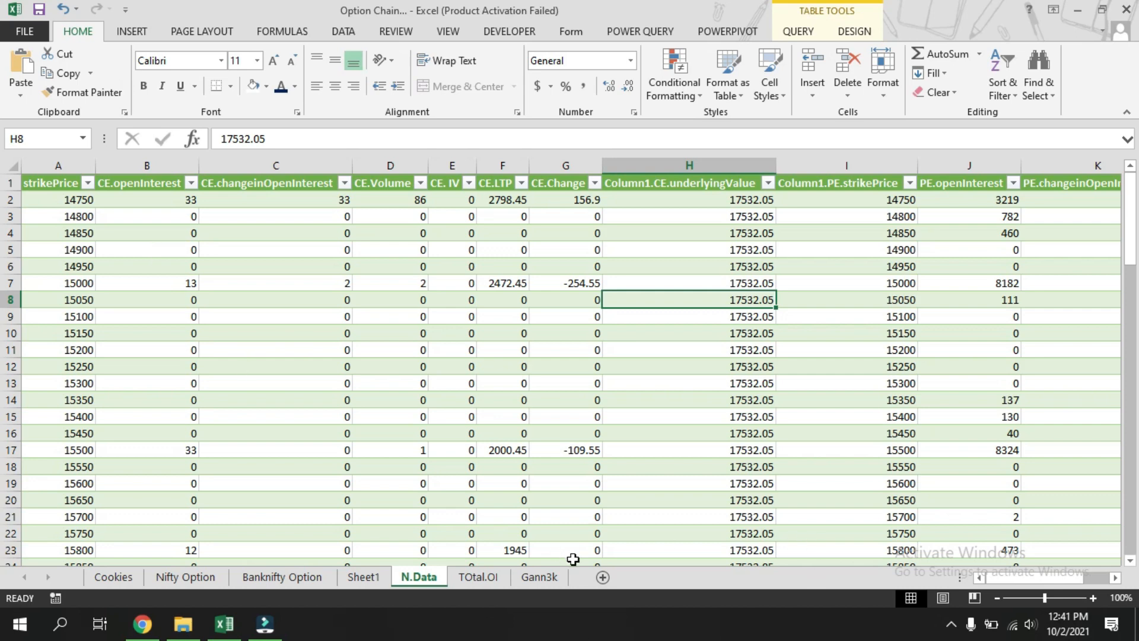
left_click(361, 578)
left_click(448, 386)
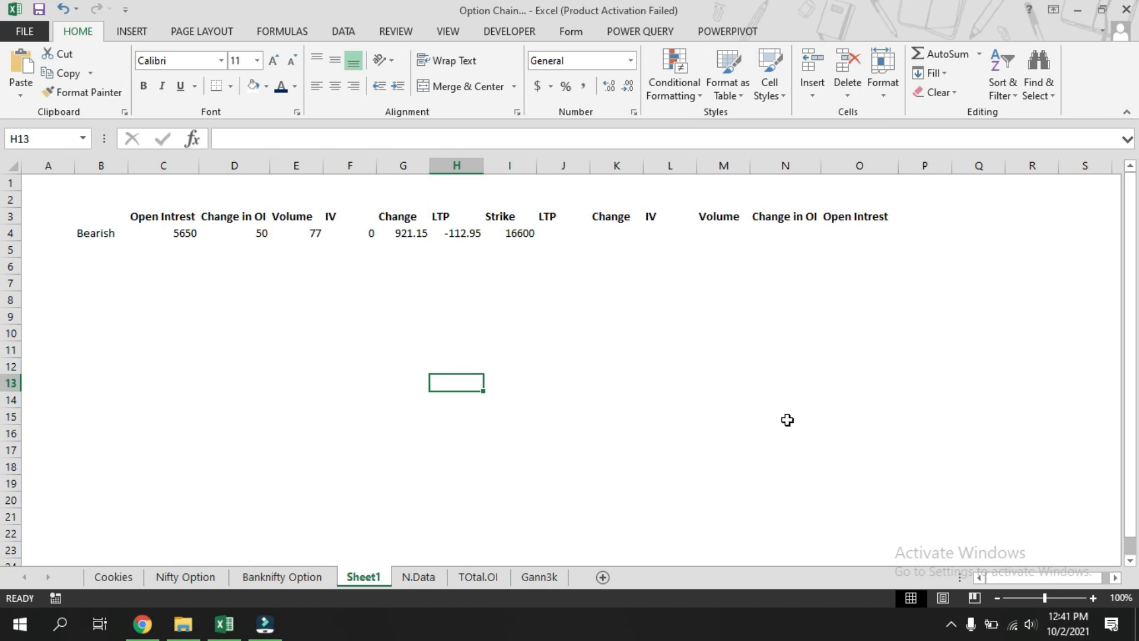
Enter the label Nifty in A1 of Sheet1.
left_click(106, 194)
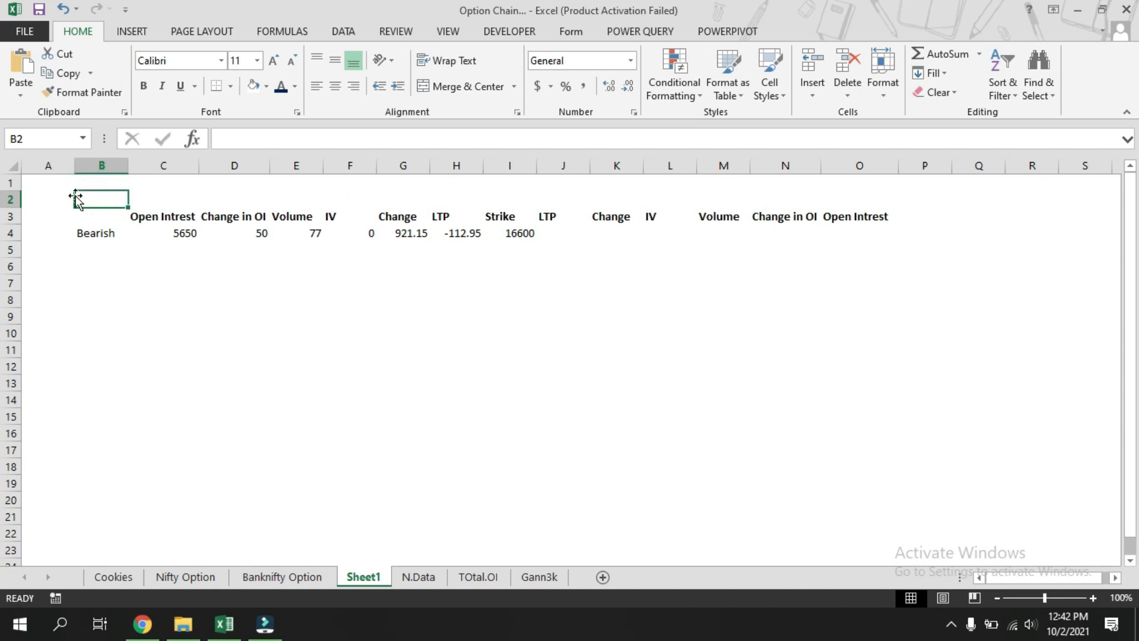
left_click(52, 185)
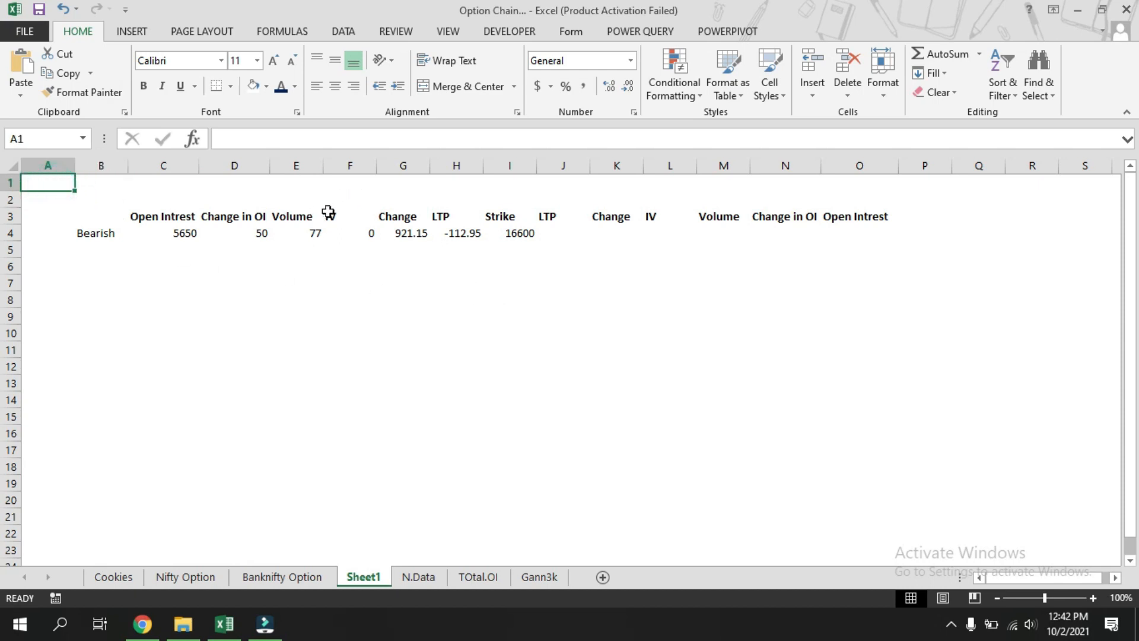
type("Nifty")
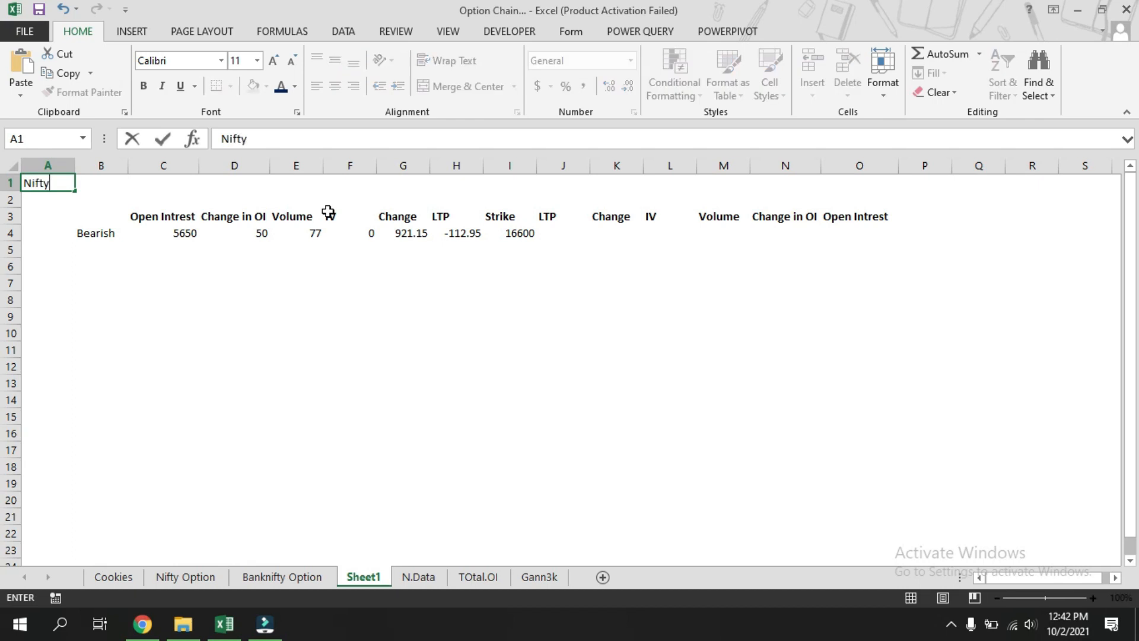
key("Tab")
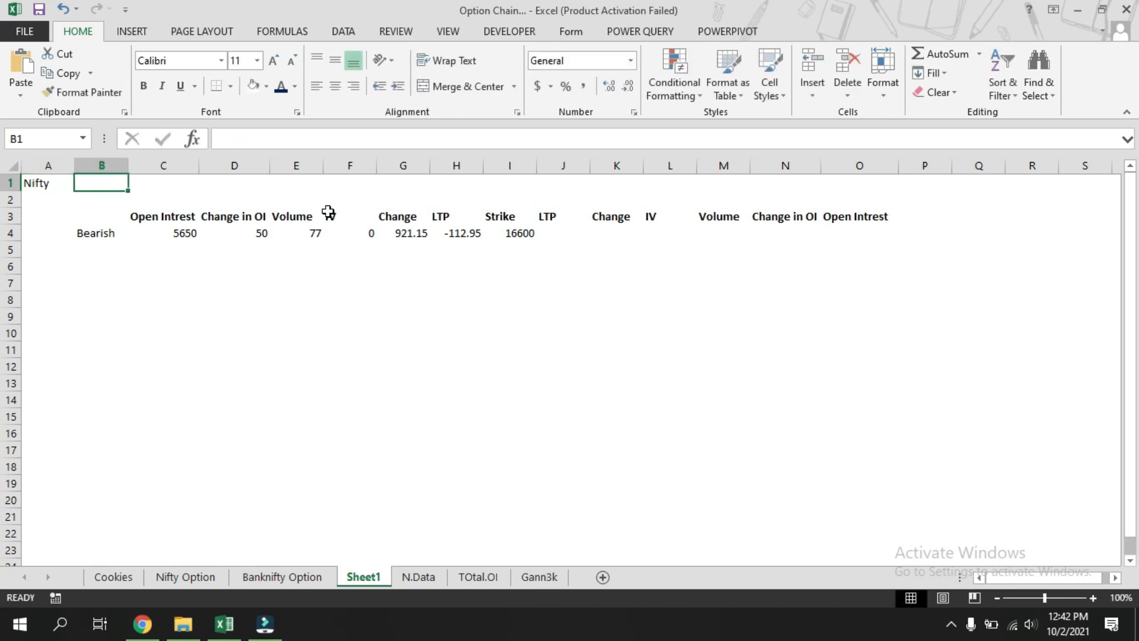
Link B1 to the Nifty underlying value in cell H51 of the N.Data sheet.
type("=")
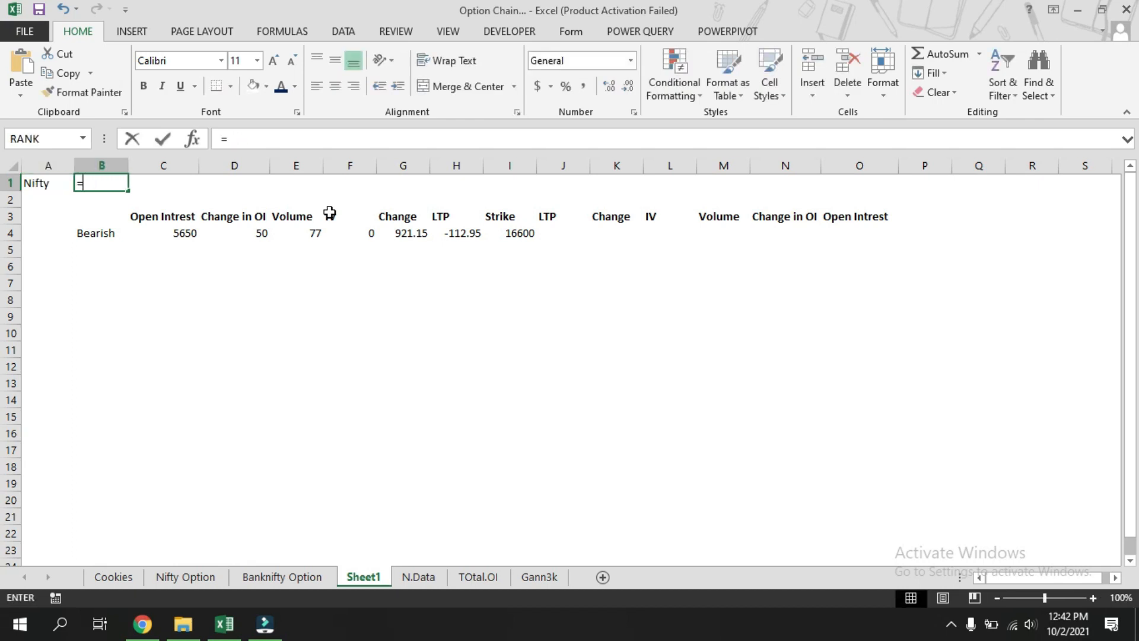
left_click(420, 578)
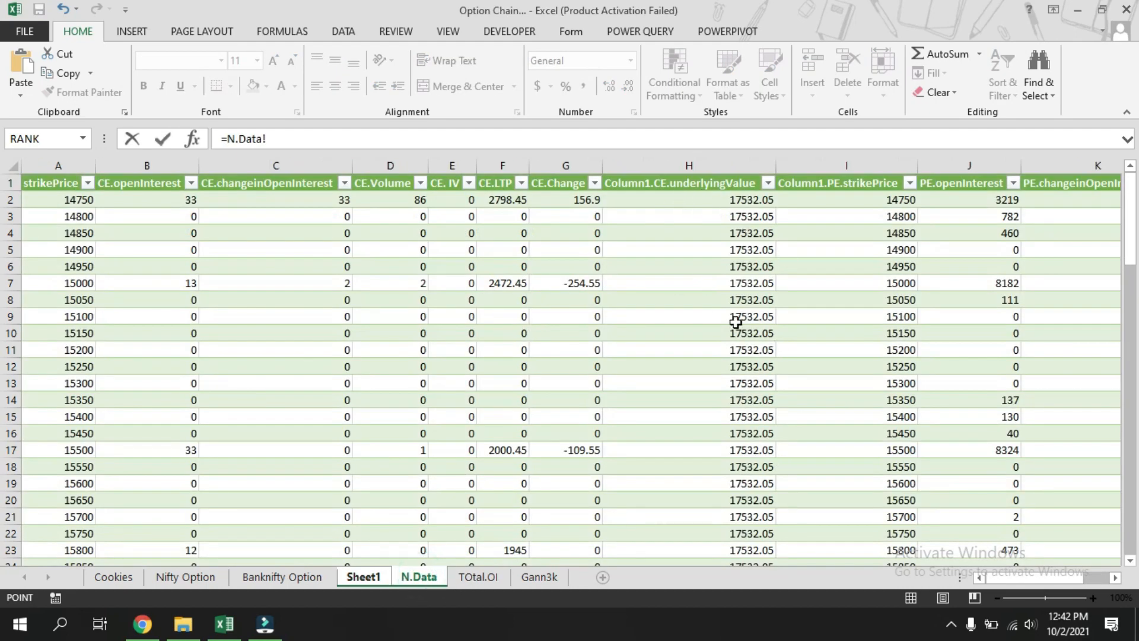
scroll(728, 426, "down", 6)
scroll(728, 425, "down", 6)
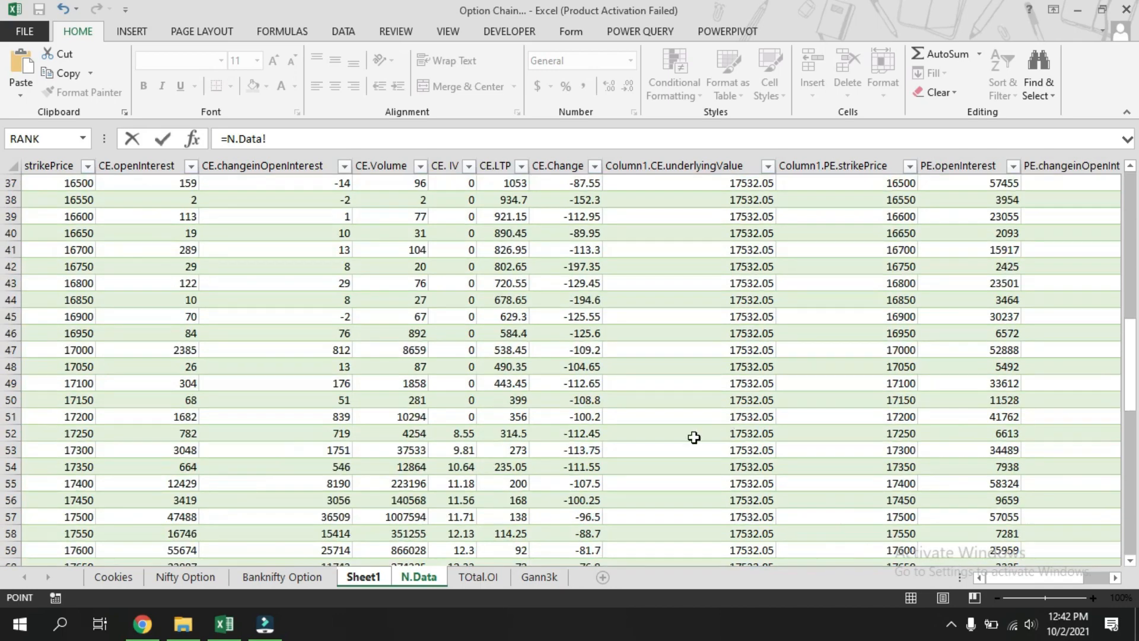
left_click(745, 423)
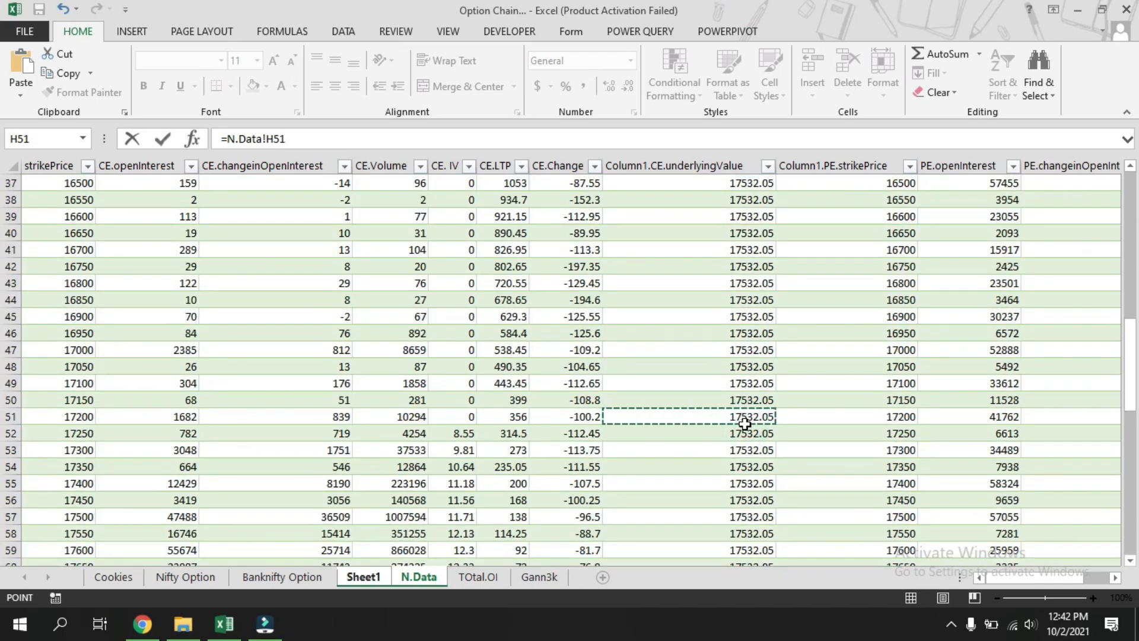
key("Return")
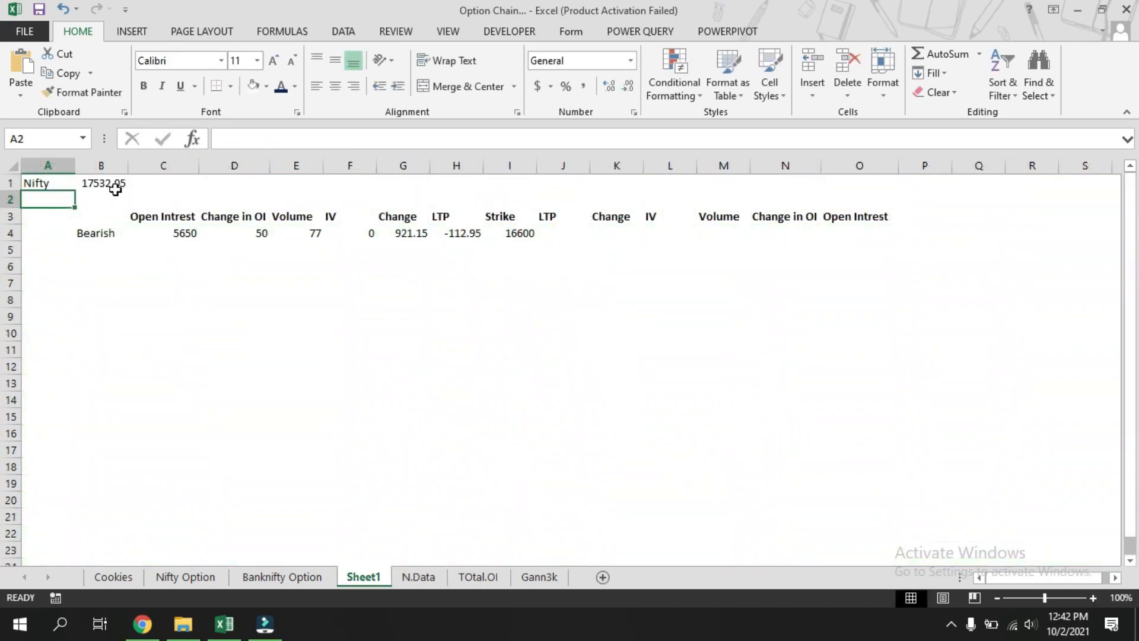
Format B1 as a number and reduce it to zero decimal places.
left_click(113, 184)
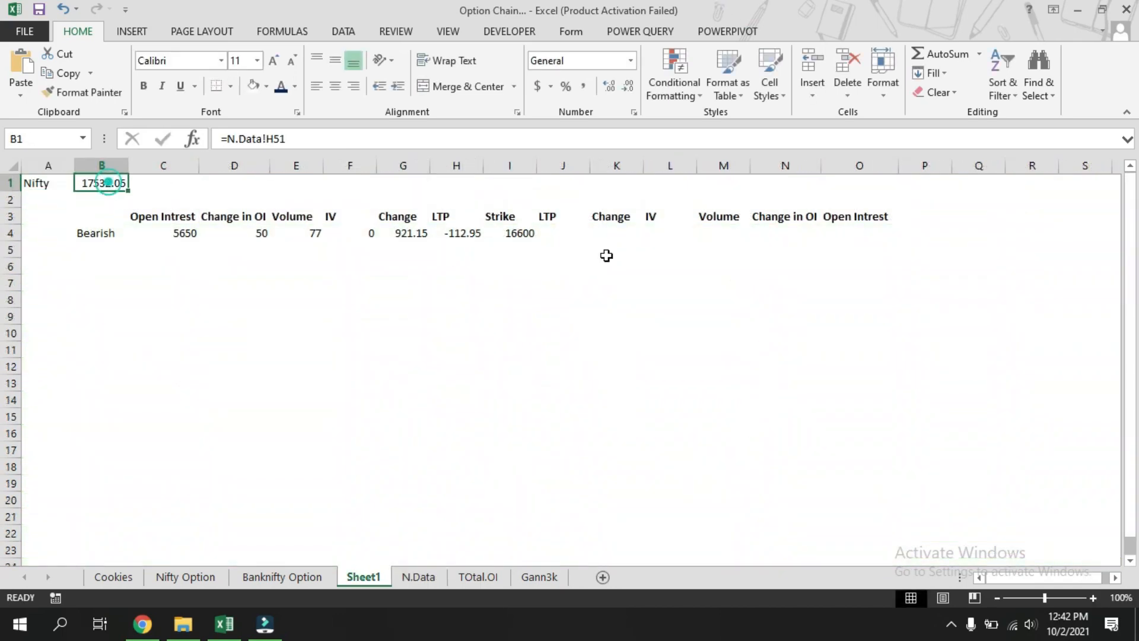
left_click(612, 92)
left_click(630, 87)
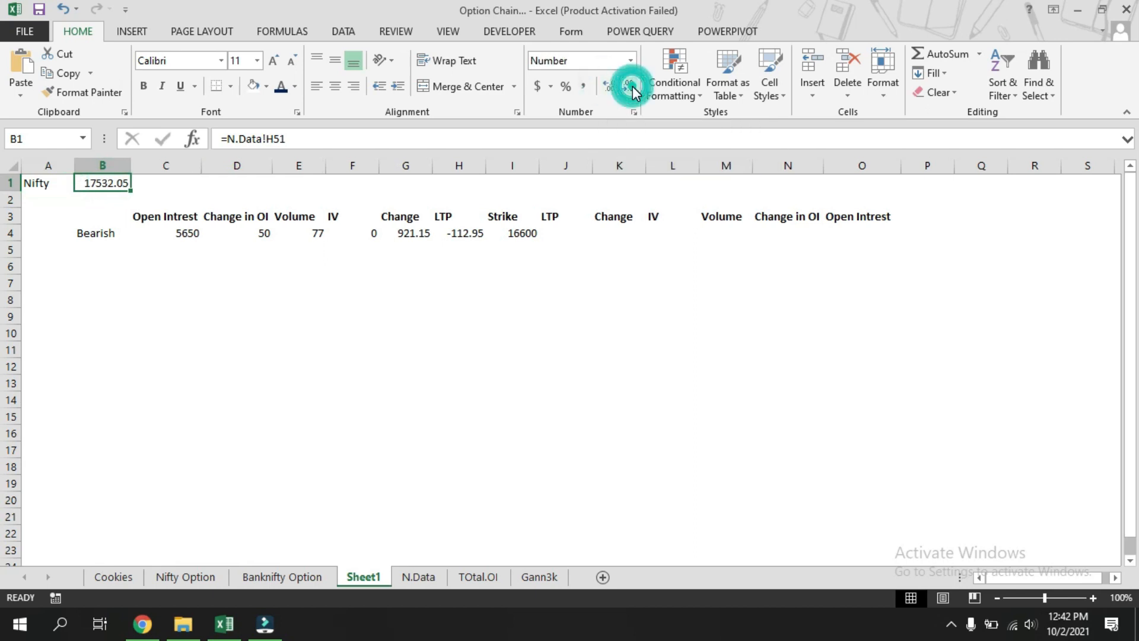
left_click(631, 88)
left_click(630, 88)
left_click(338, 341)
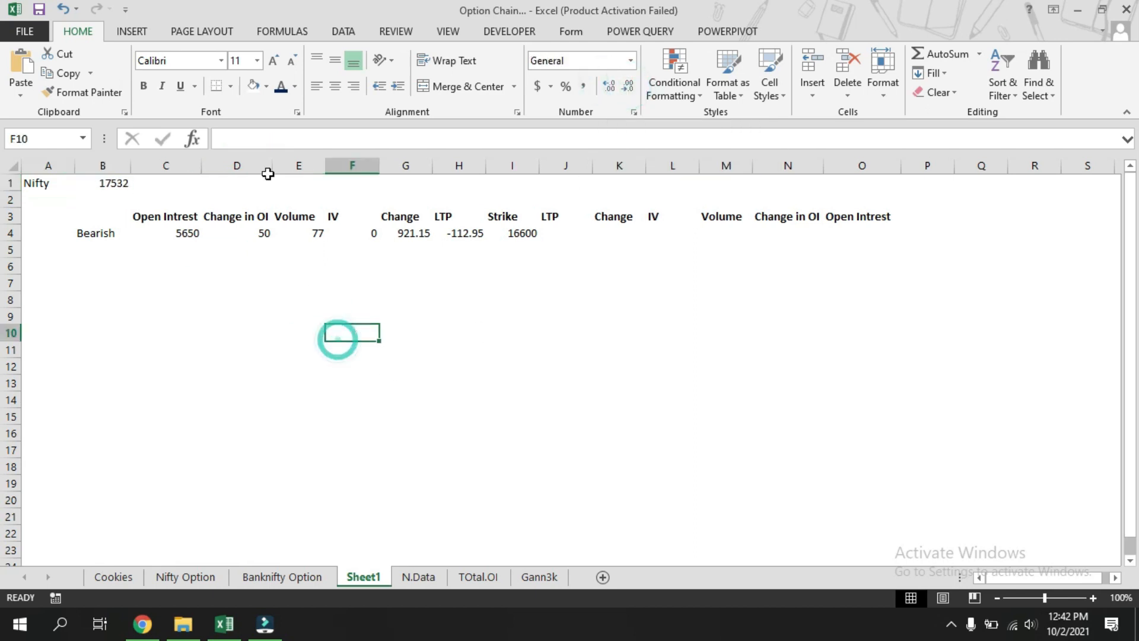
Make the Nifty label and value in A1:B1 bold.
left_click_drag(45, 182, 89, 182)
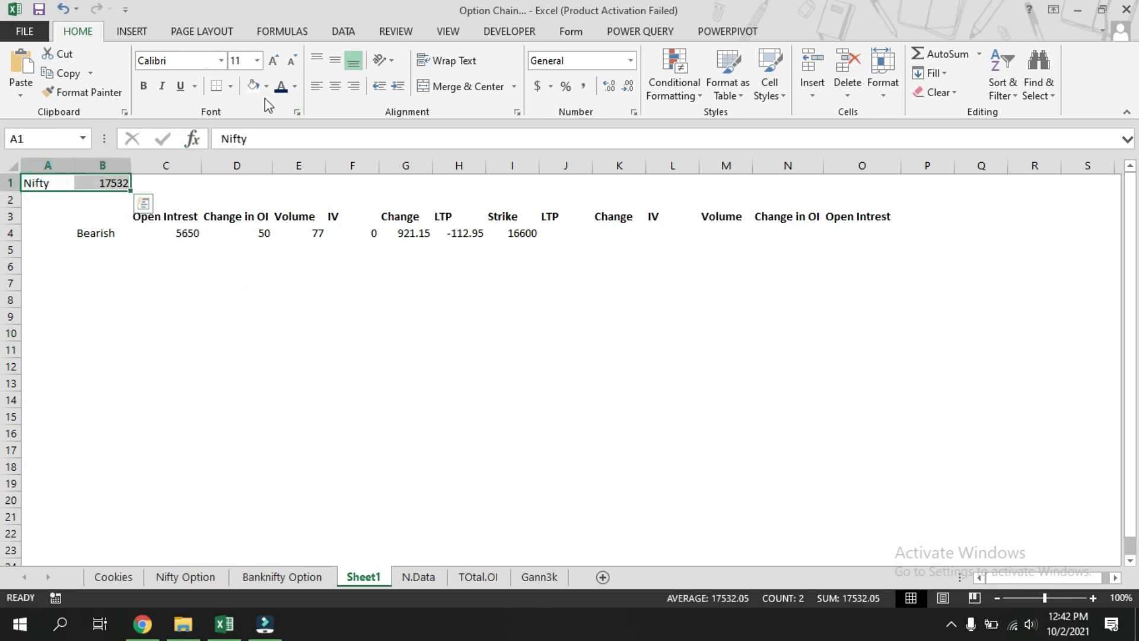
left_click(144, 87)
left_click(217, 329)
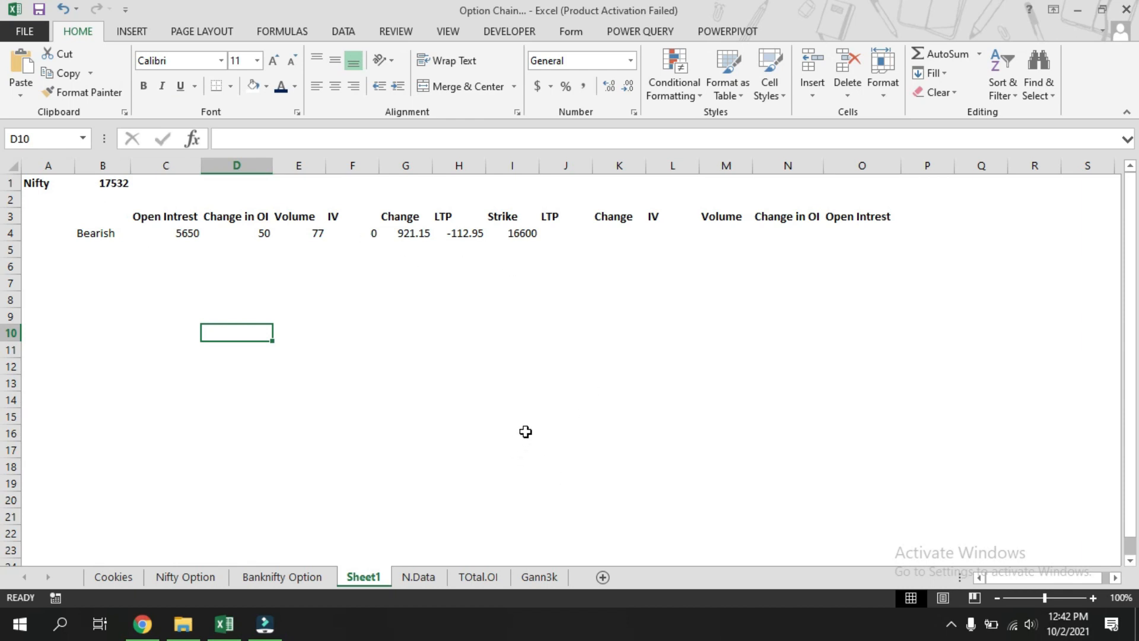
Enter =MROUND(B1,50) in I14 to round the Nifty value to the nearest 50-point strike.
left_click(520, 403)
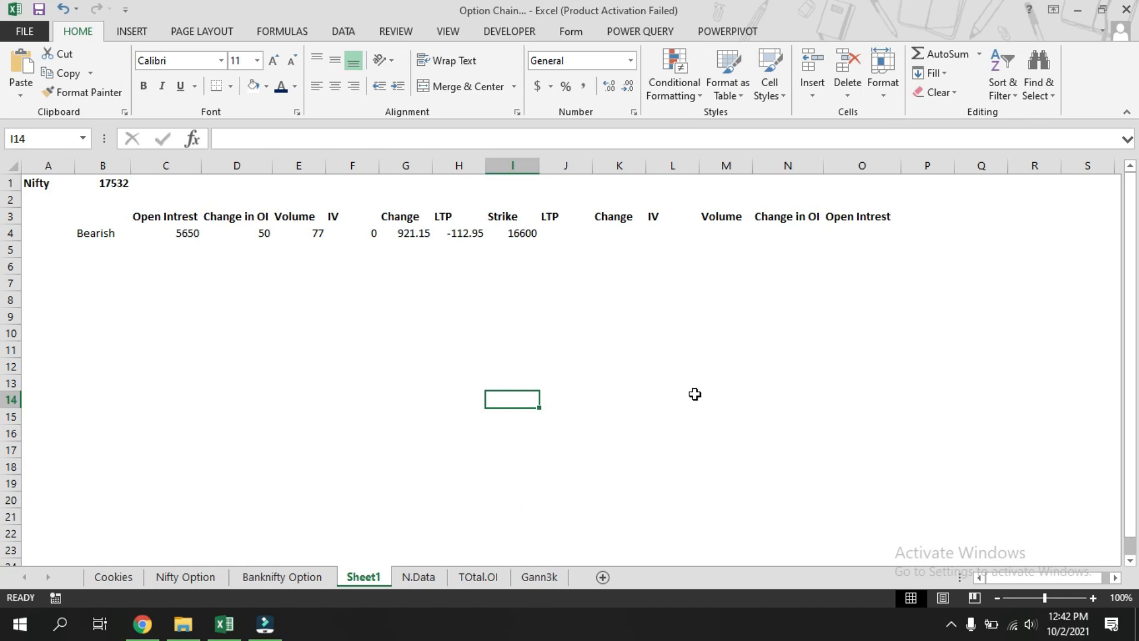
type("=")
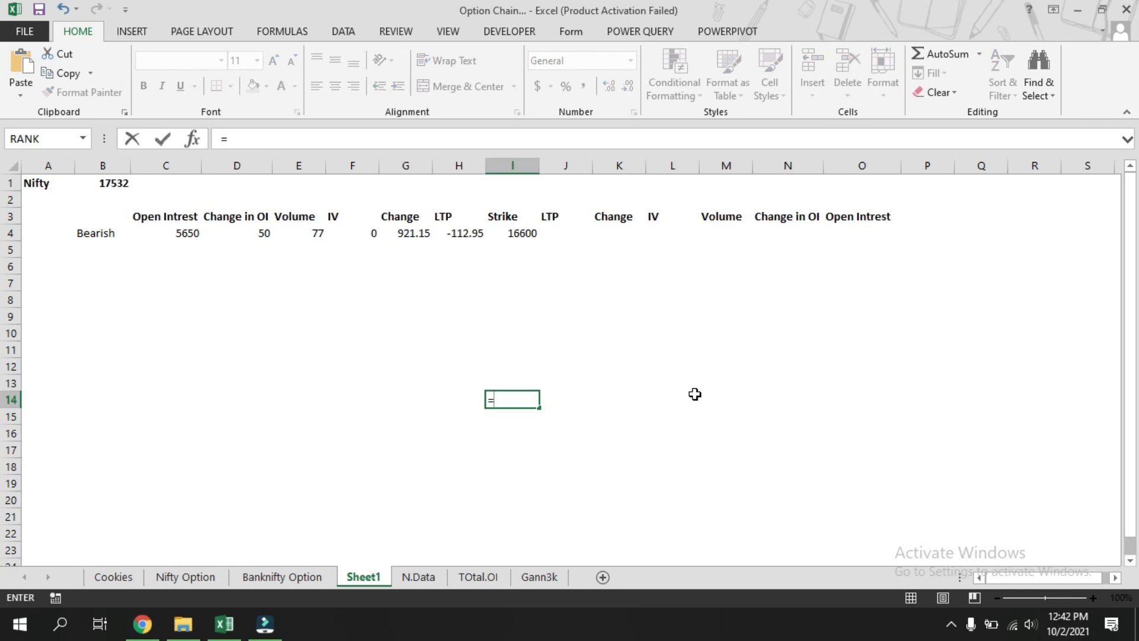
type("mround")
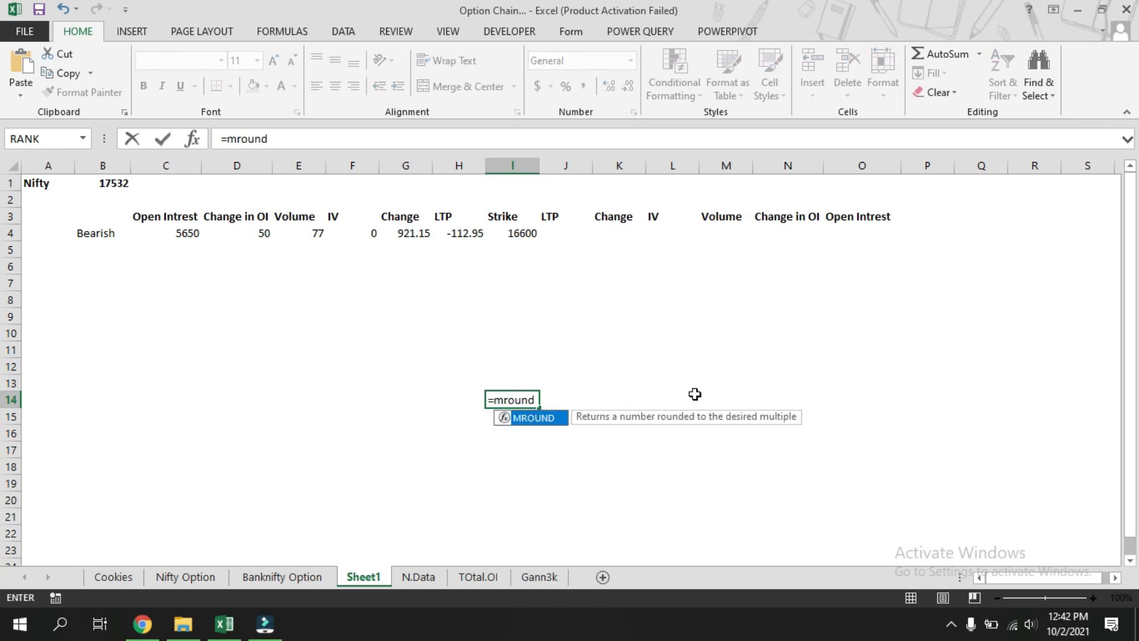
type("(")
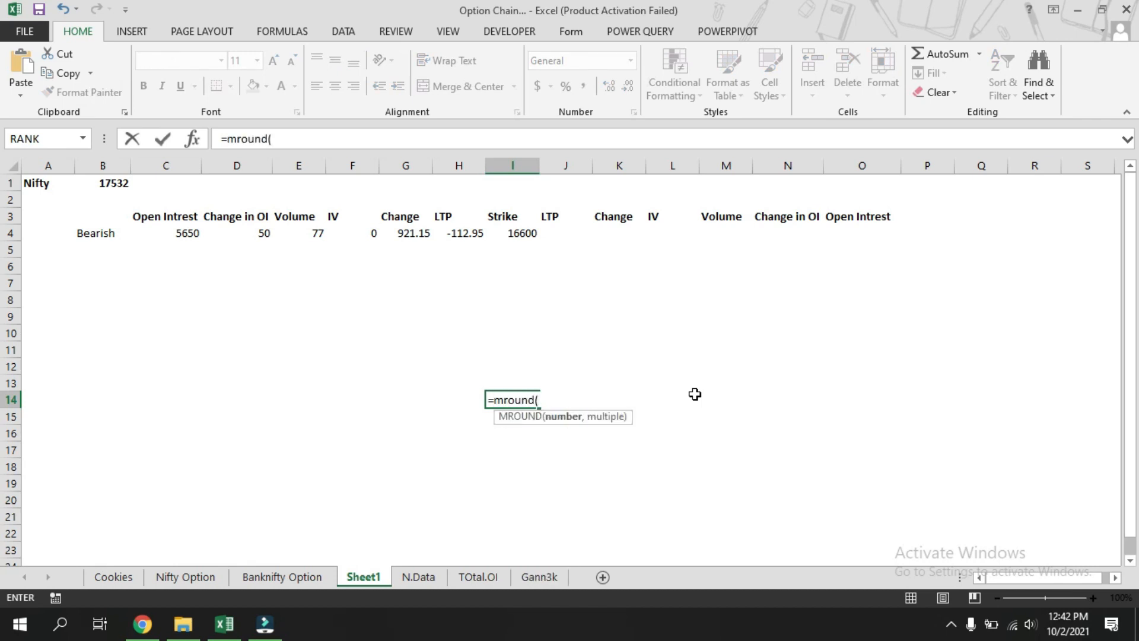
left_click(113, 184)
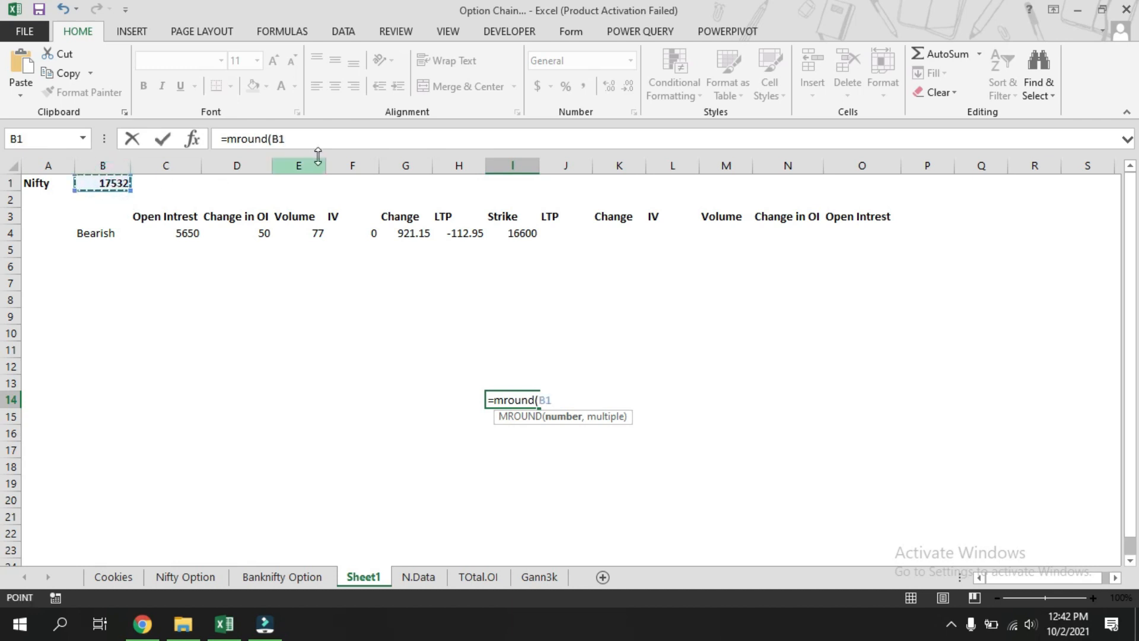
left_click(319, 139)
type(",50")
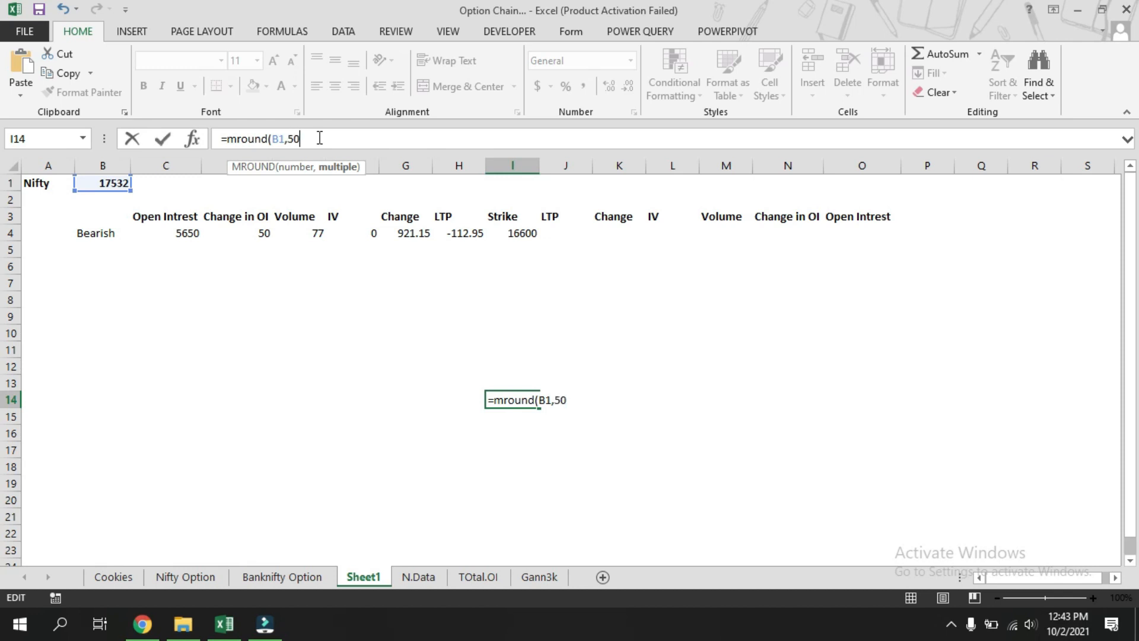
type(")")
key("Return")
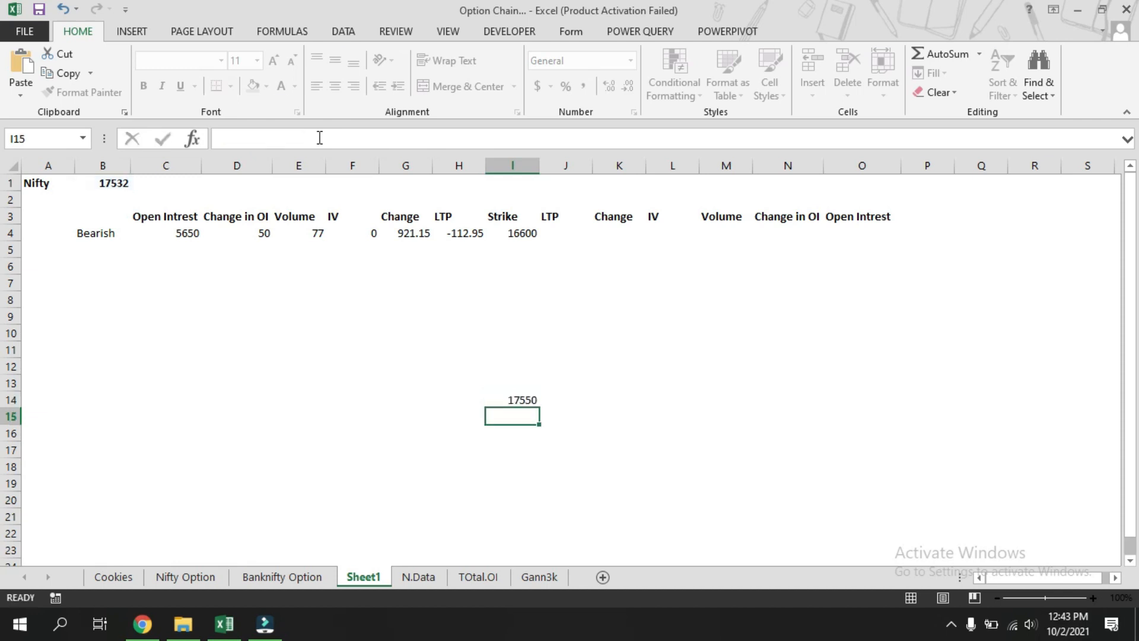
Fill the at-the-money strike cell I14 with yellow.
left_click(522, 397)
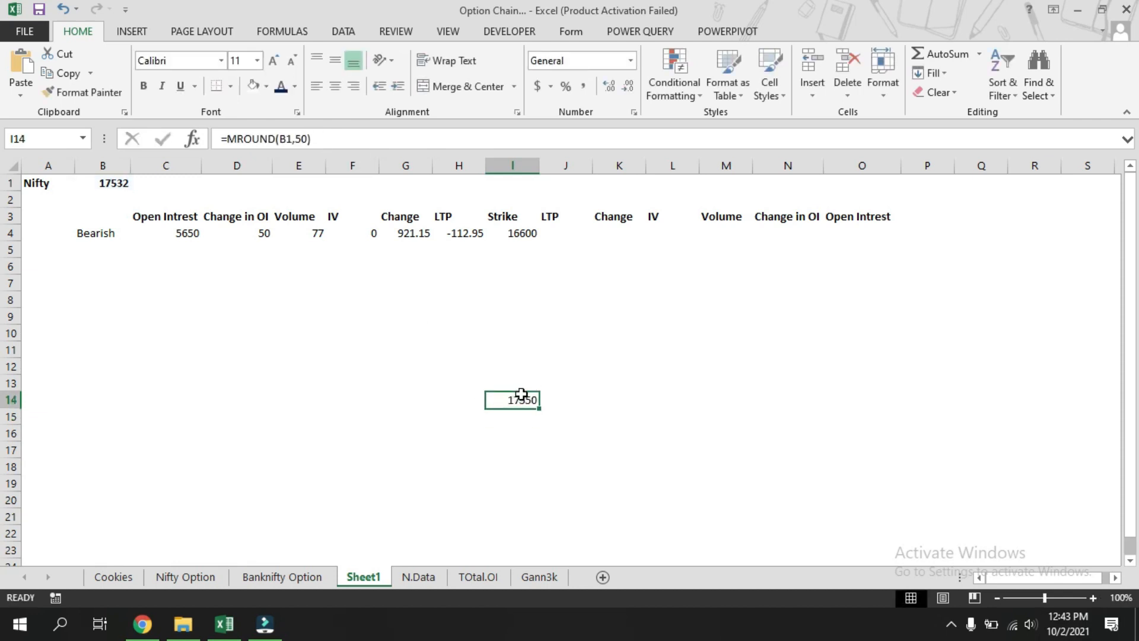
left_click(267, 87)
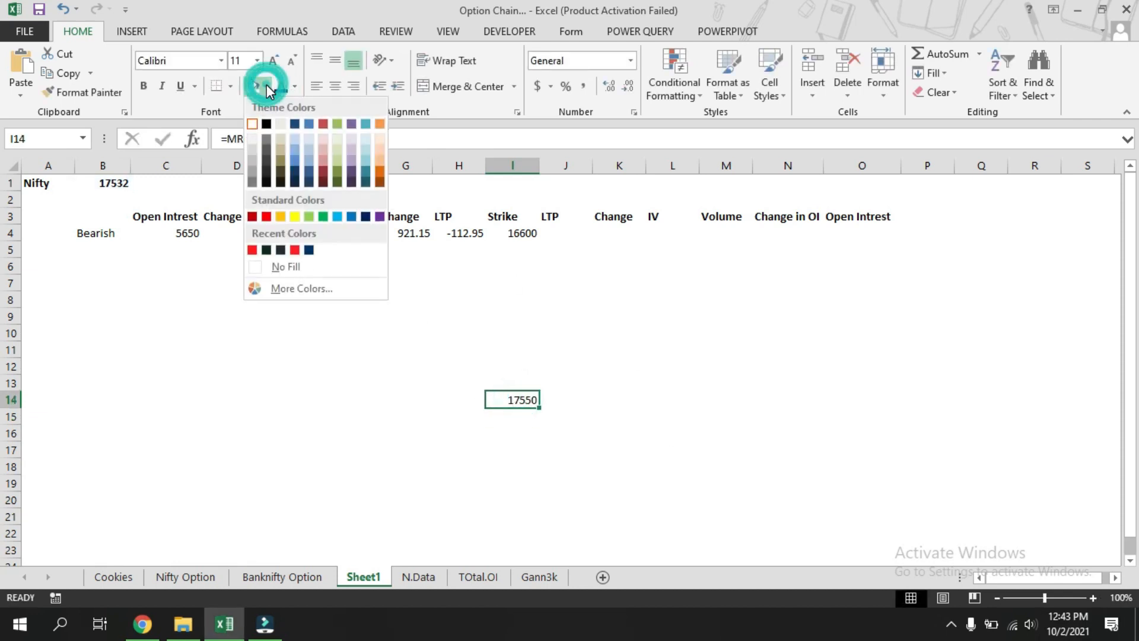
left_click(294, 216)
left_click(566, 462)
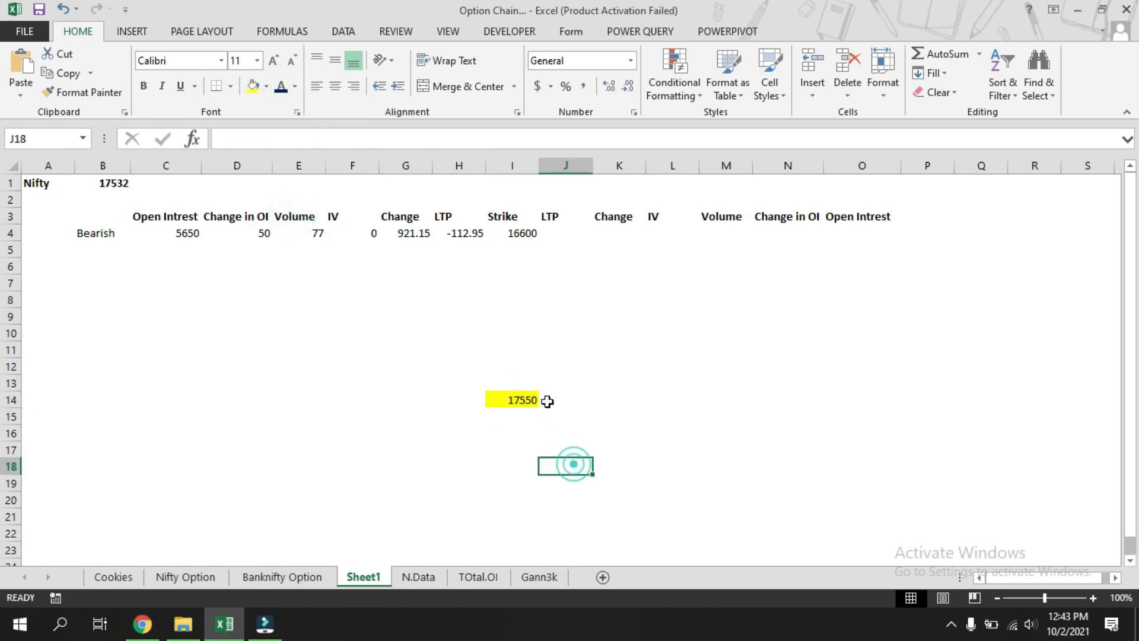
Enter =I14-50 in I13 to get the next lower strike.
left_click(519, 399)
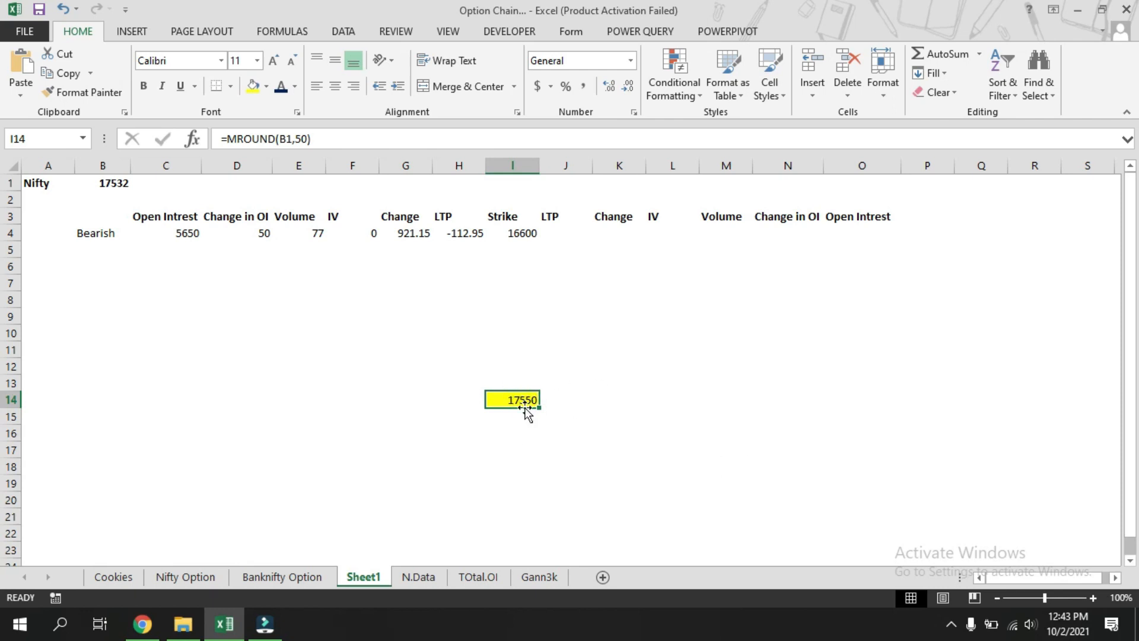
left_click(602, 423)
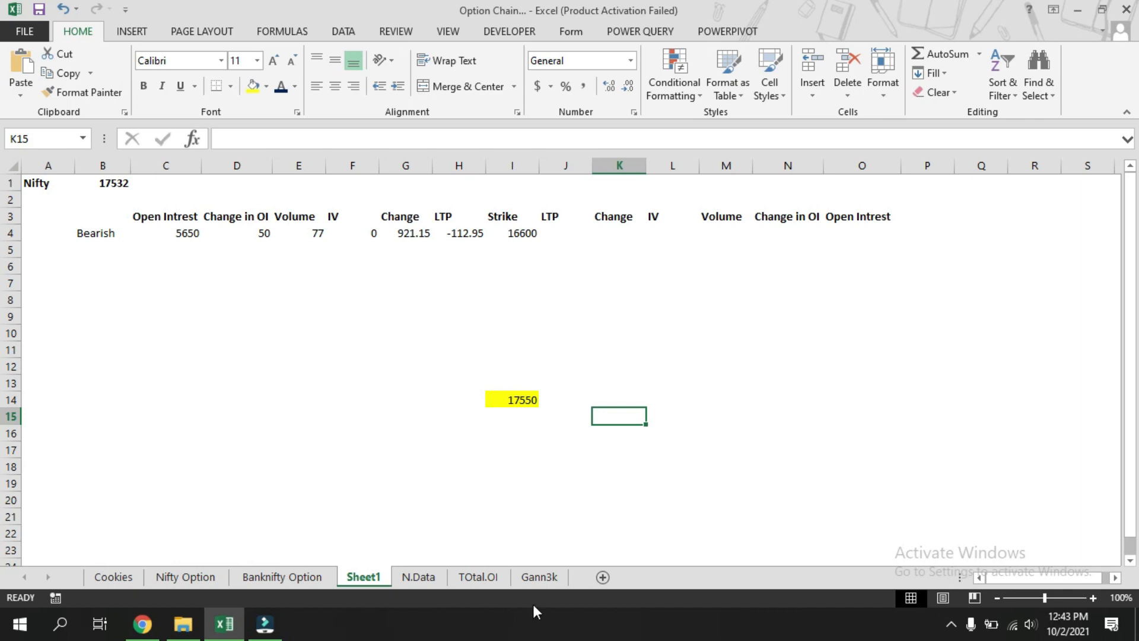
left_click(509, 383)
type("=")
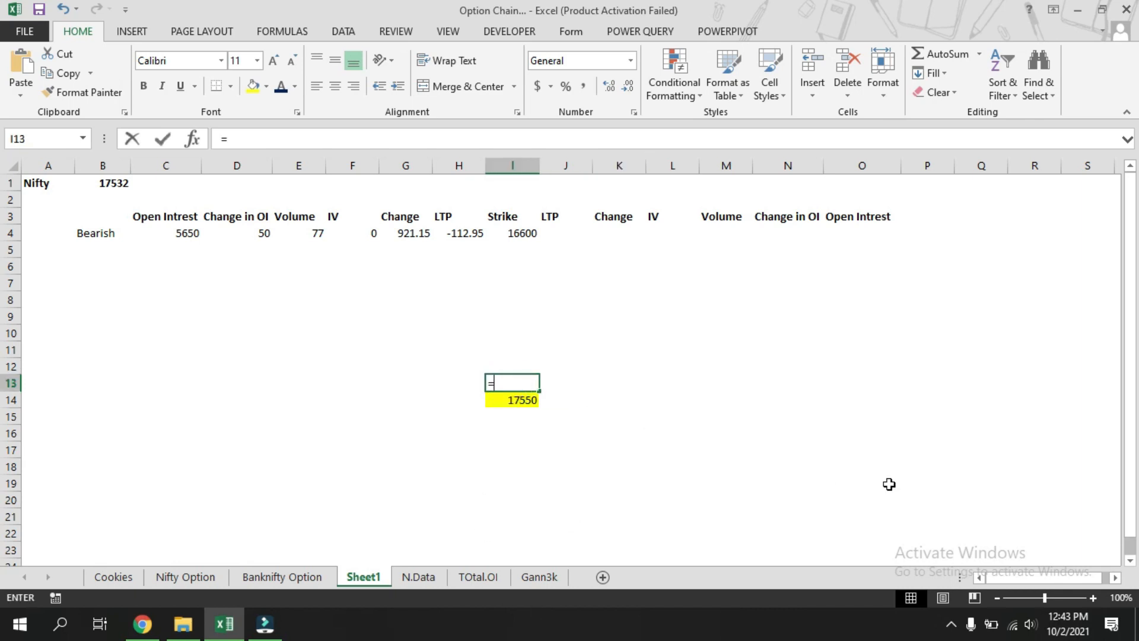
key("Down")
type("-")
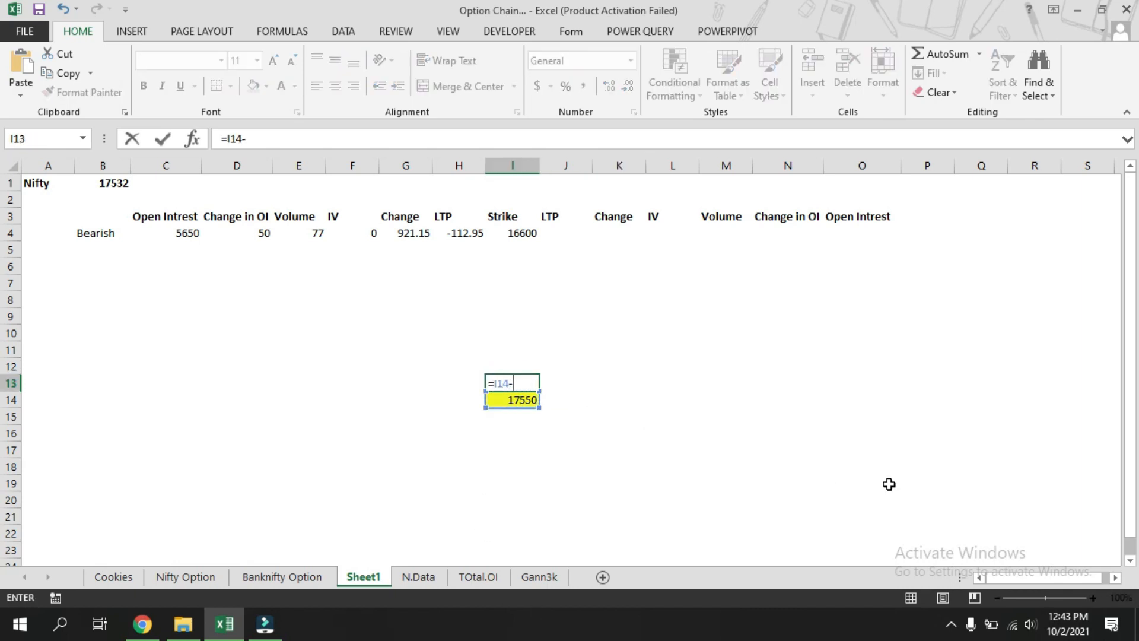
type("50")
key("Return")
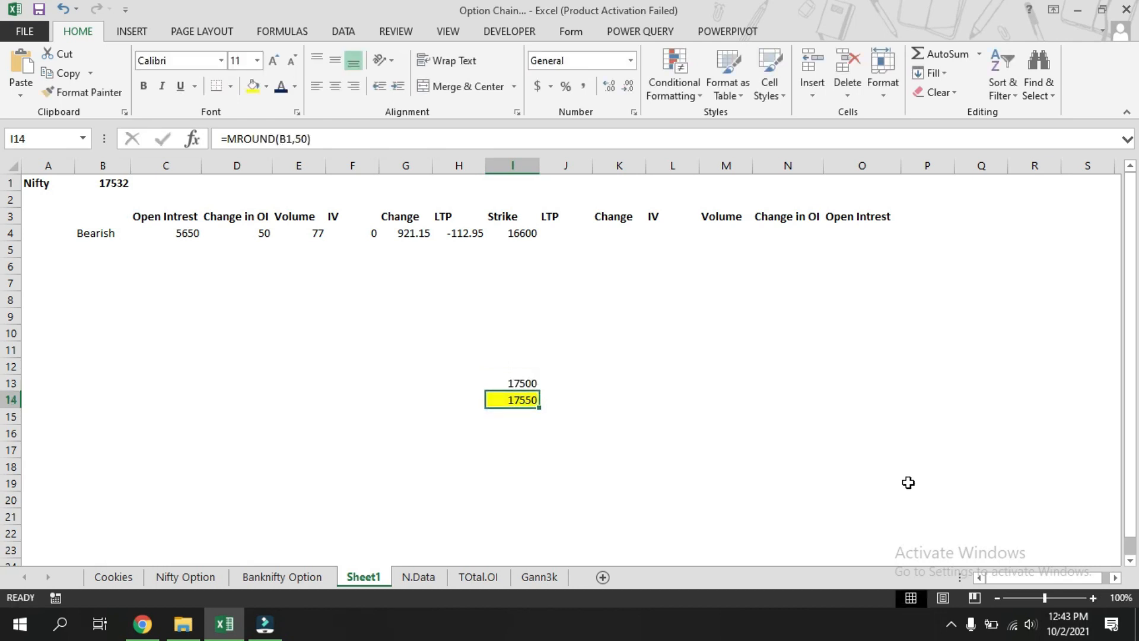
Fill the I13 formula upward to I4 to list lower strikes.
left_click(519, 378)
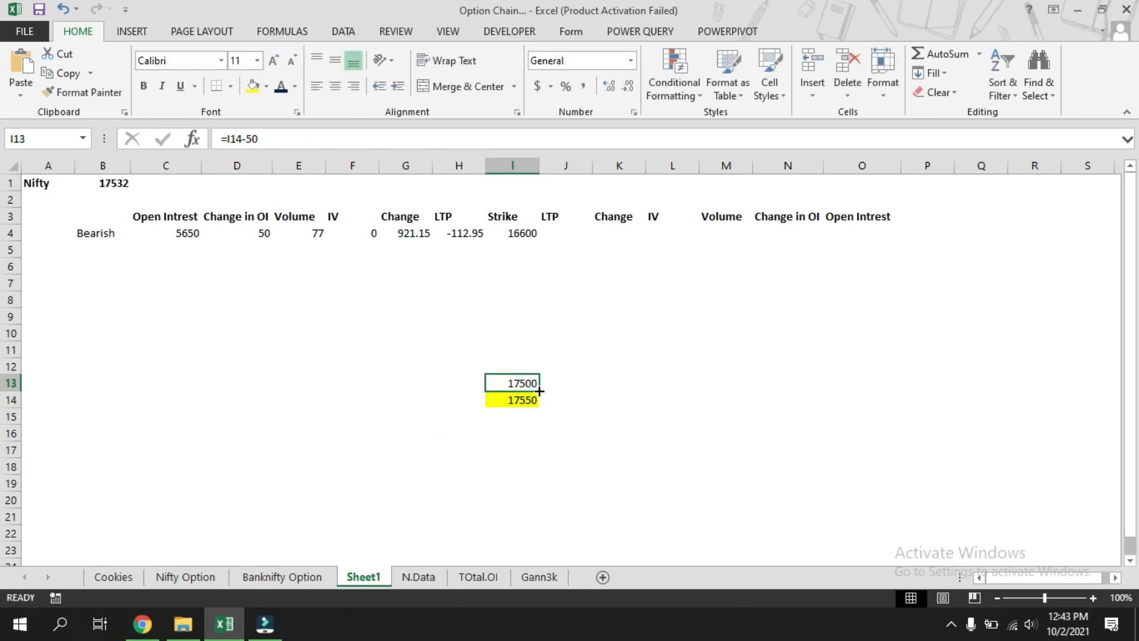
left_click_drag(539, 391, 528, 232)
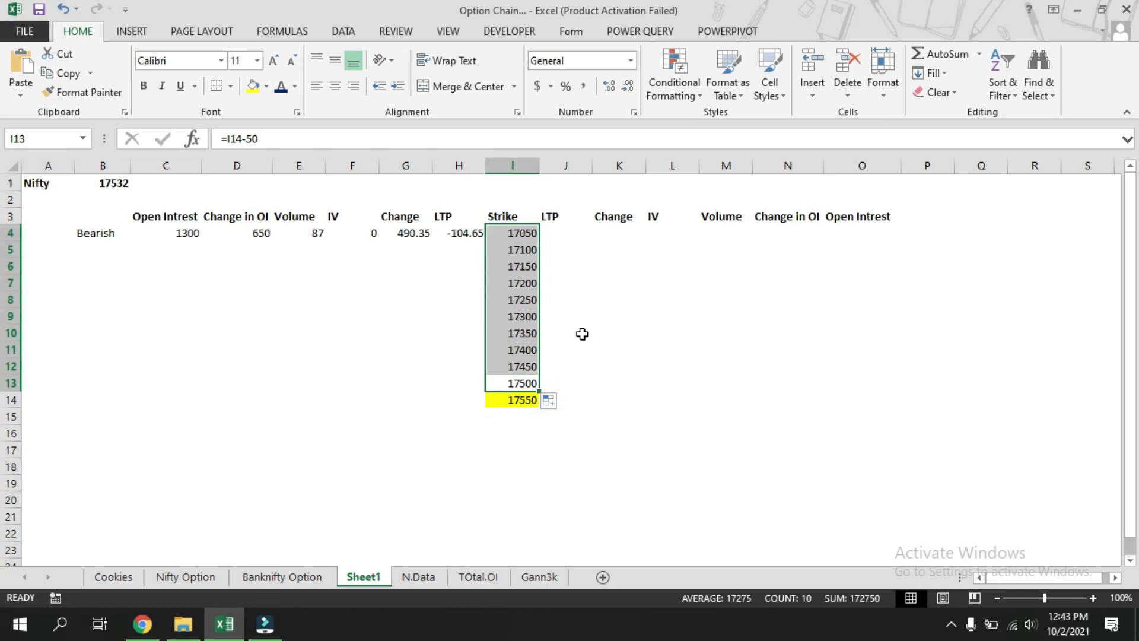
left_click(610, 449)
left_click(509, 416)
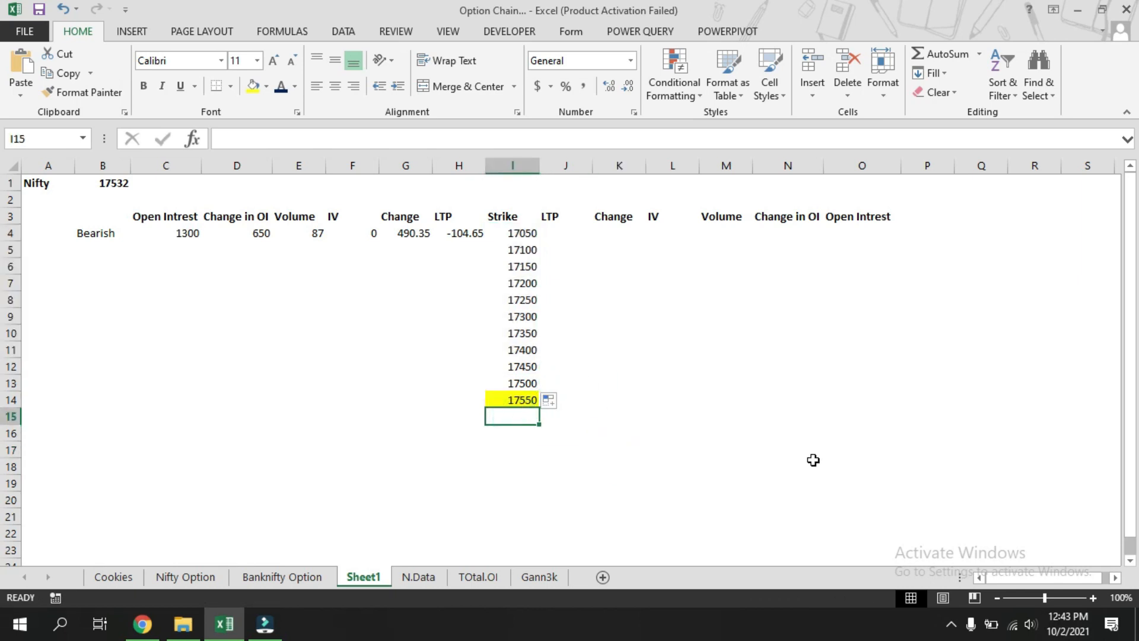
Enter =I14+50 in I15 to get the next higher strike.
type("17")
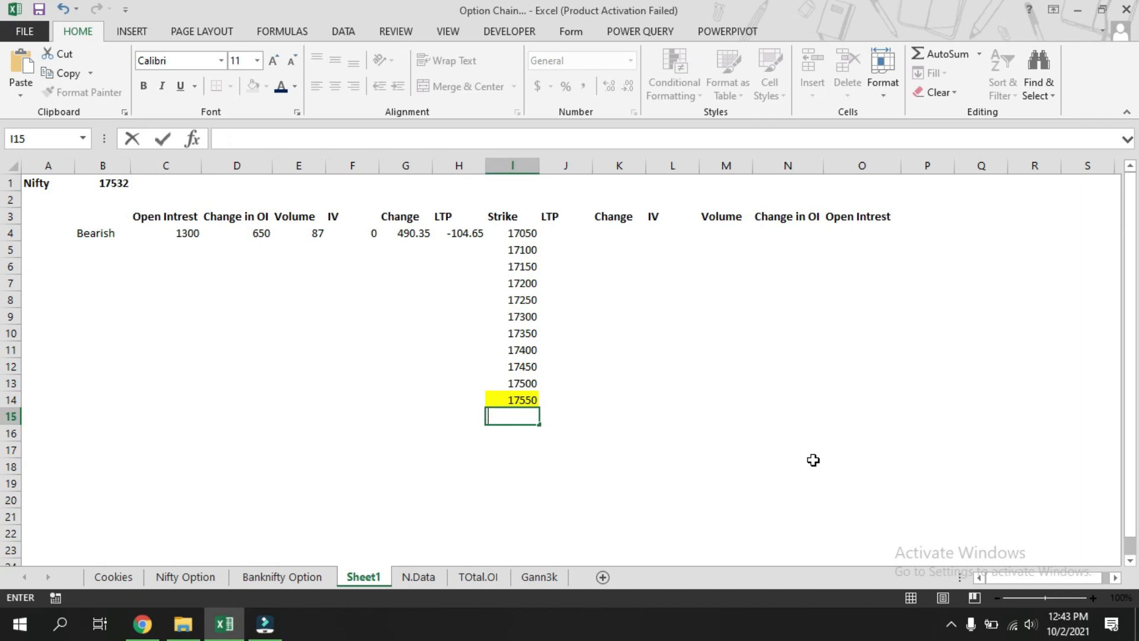
key("Escape")
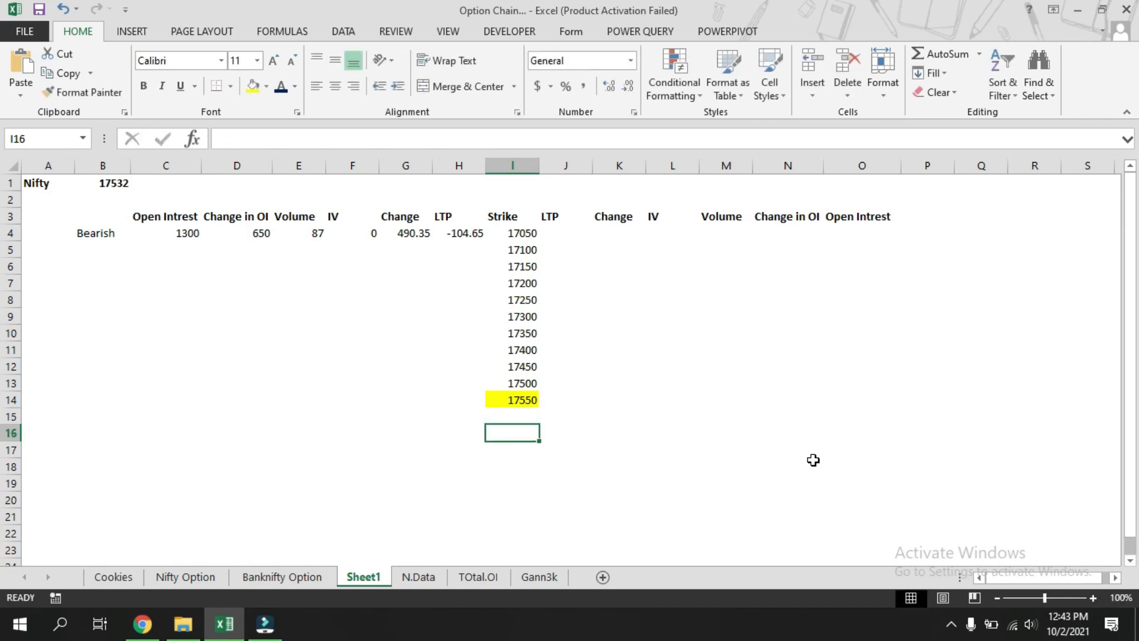
type("=")
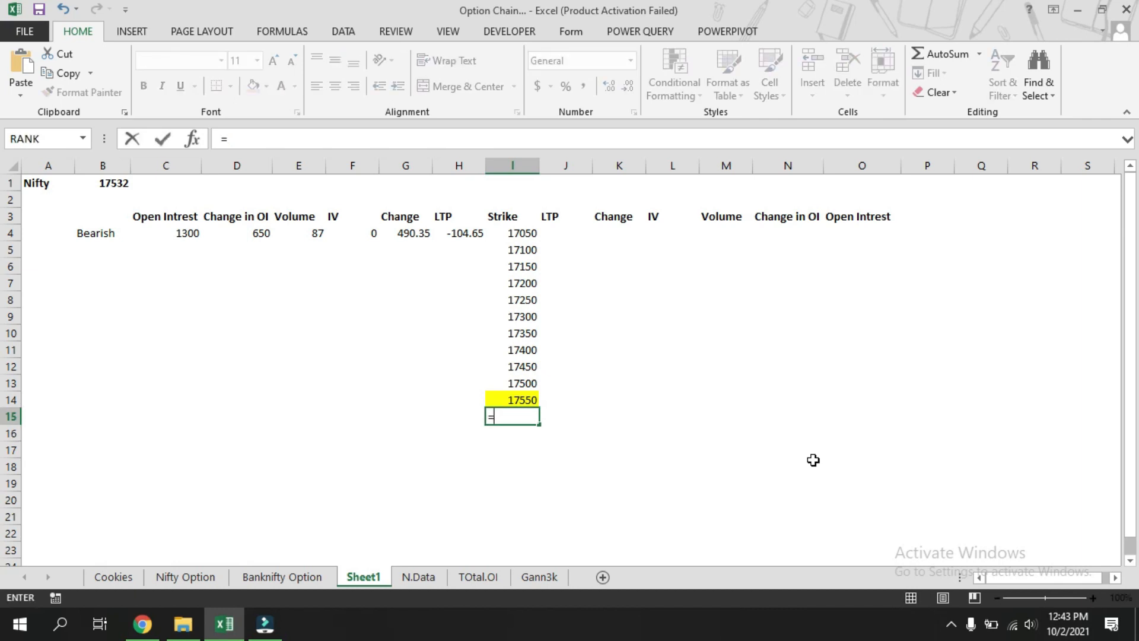
key("Up")
type("+50")
key("Return")
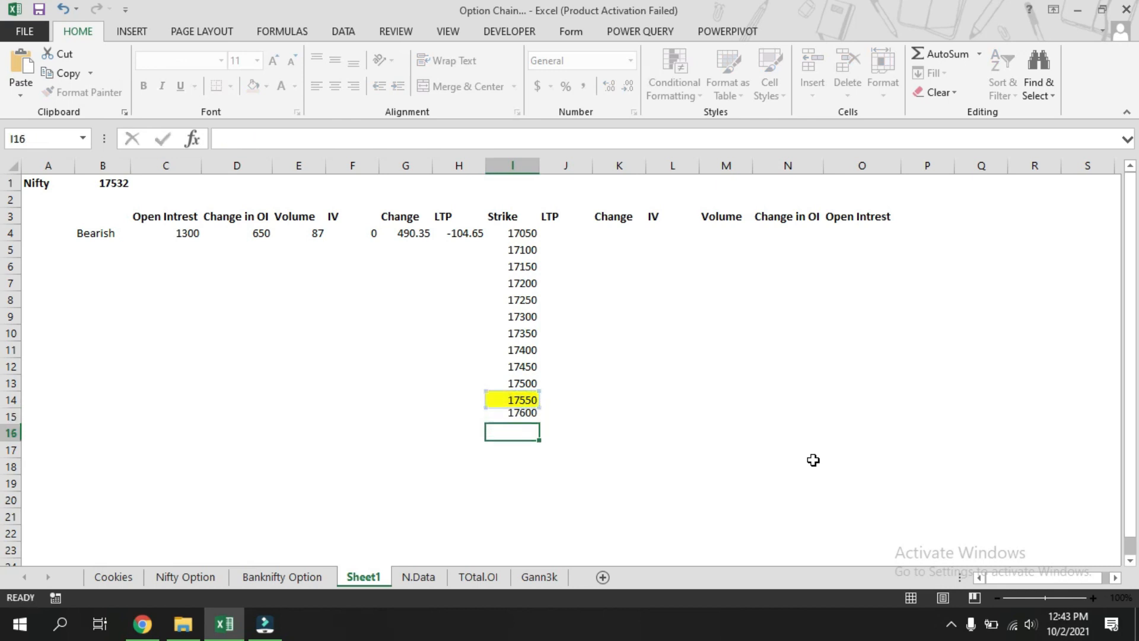
Fill the I15 formula down to I23 to list higher strikes.
left_click(527, 416)
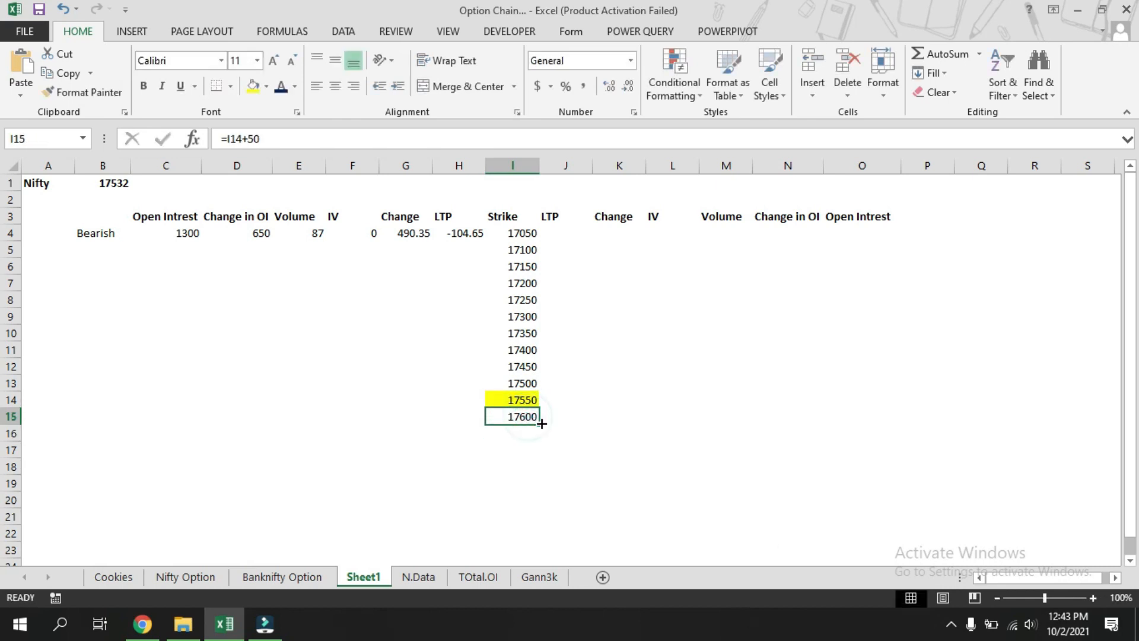
left_click_drag(539, 423, 534, 550)
left_click(724, 435)
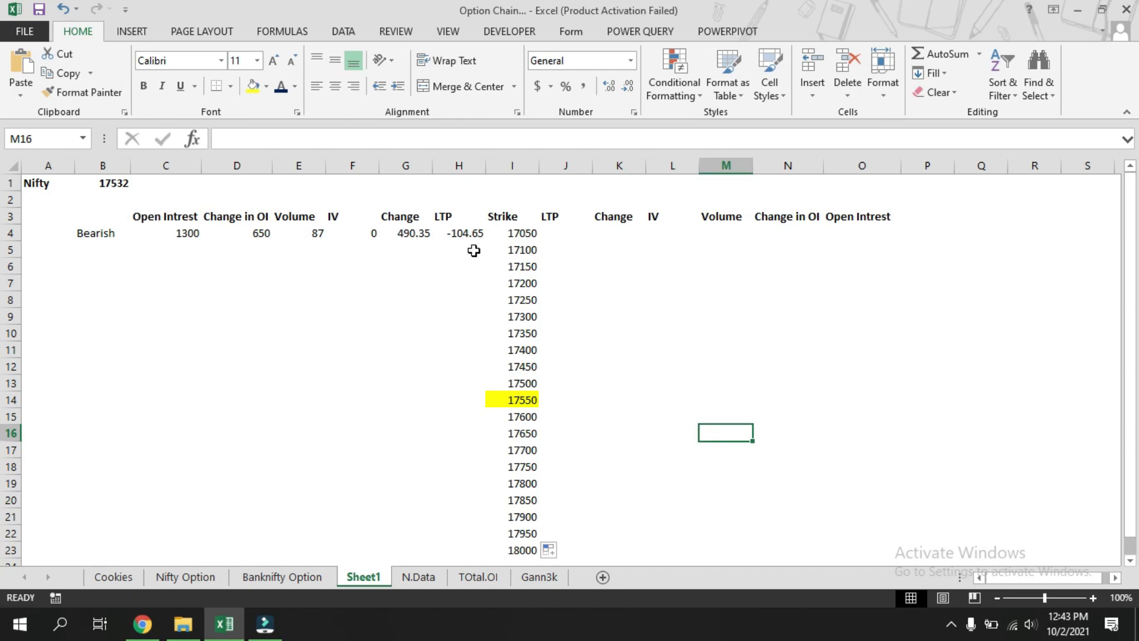
left_click(164, 249)
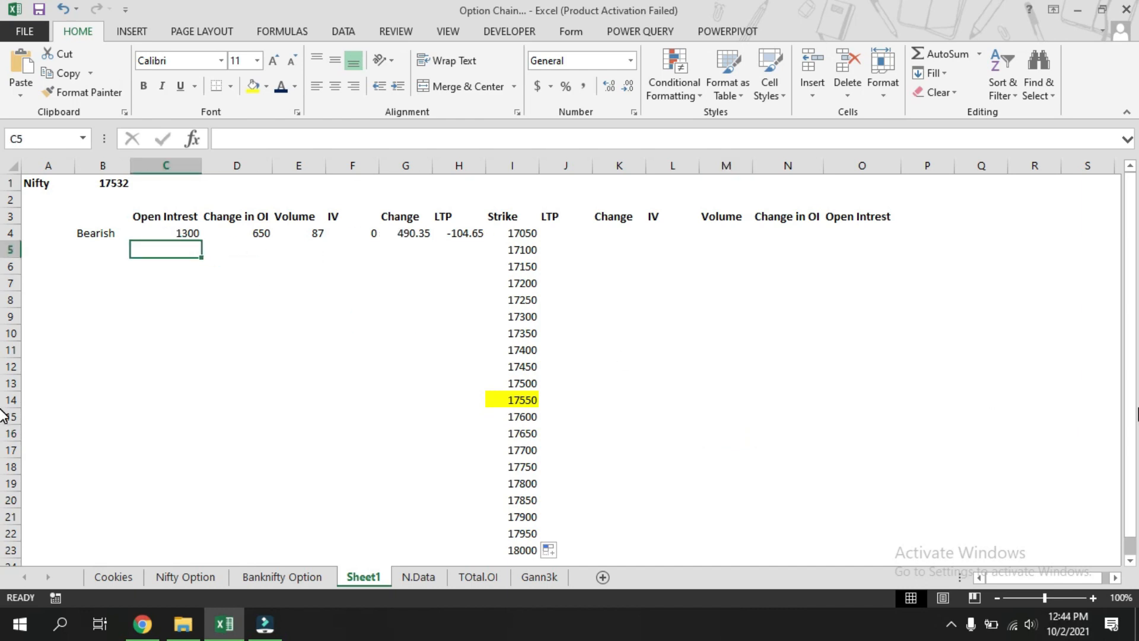
Enter =VLOOKUP(I5,option_chain_indices_symbol_NIFTY,2,0)*50 in C5 to pull the call open interest for the strike.
type("=vlookup")
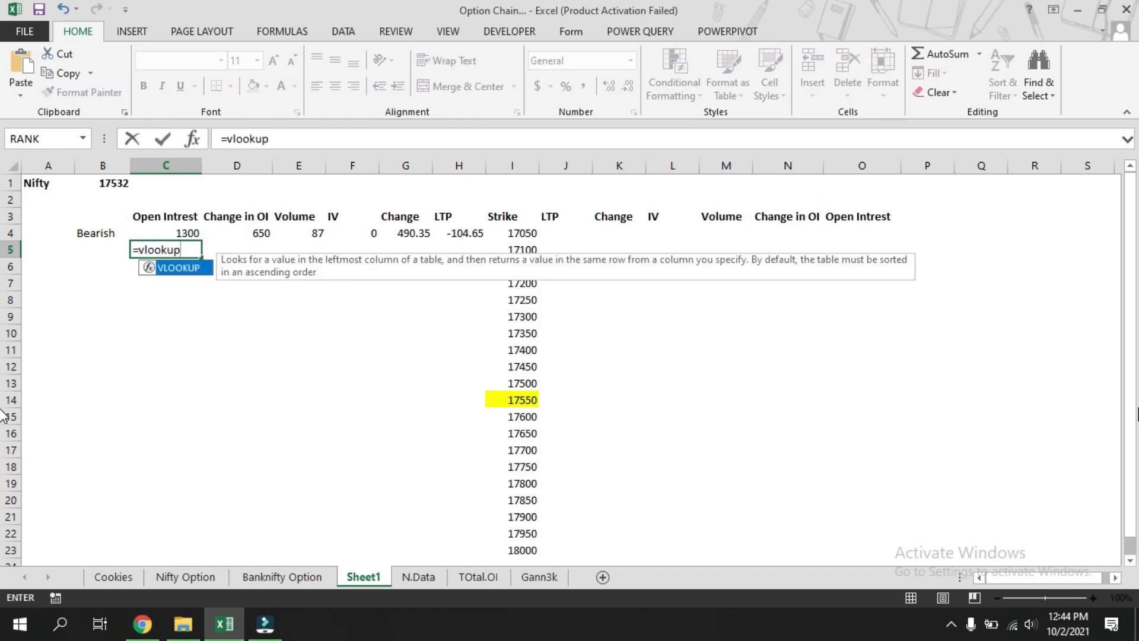
type("(")
key("Right")
key("Right")
key("Right")
key("Right")
key("Right")
key("Right")
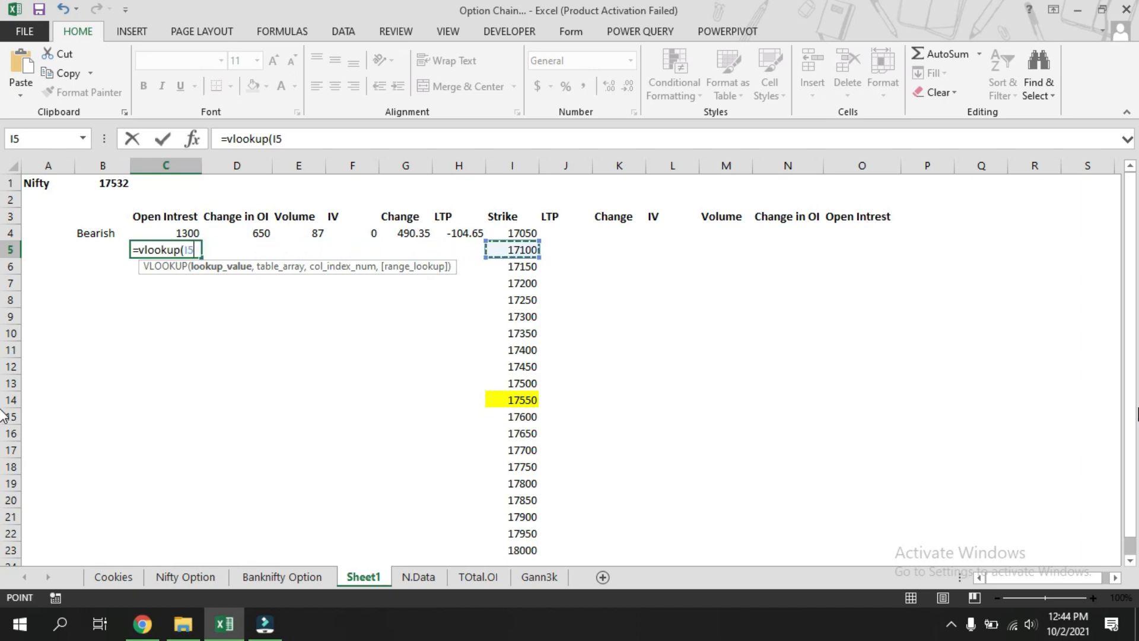
type(",")
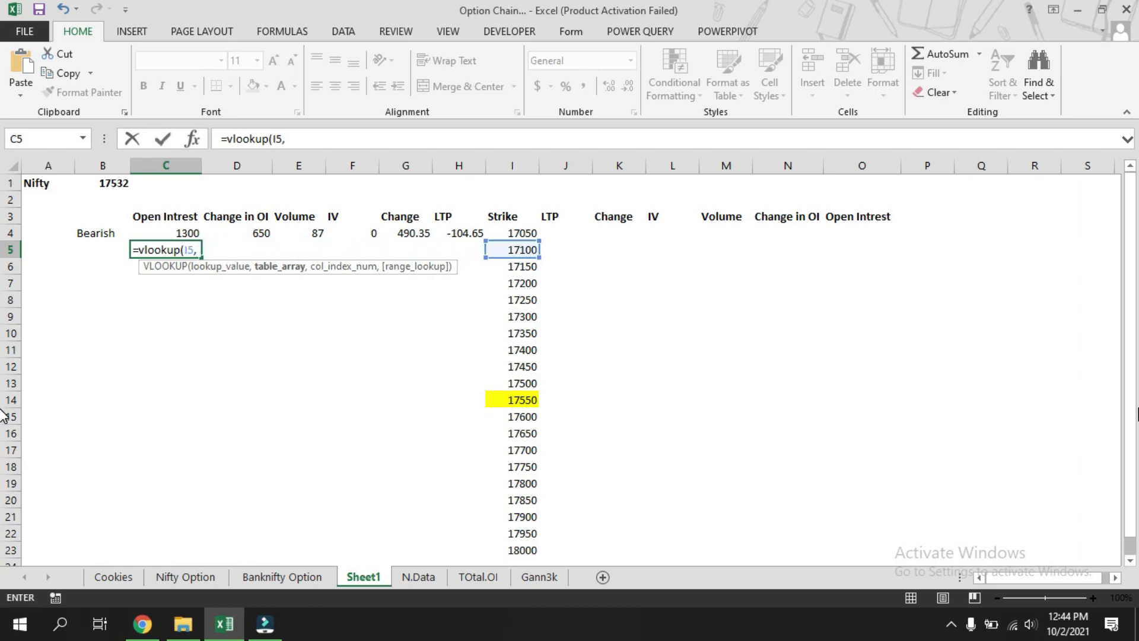
left_click(418, 579)
scroll(109, 297, "up", 9)
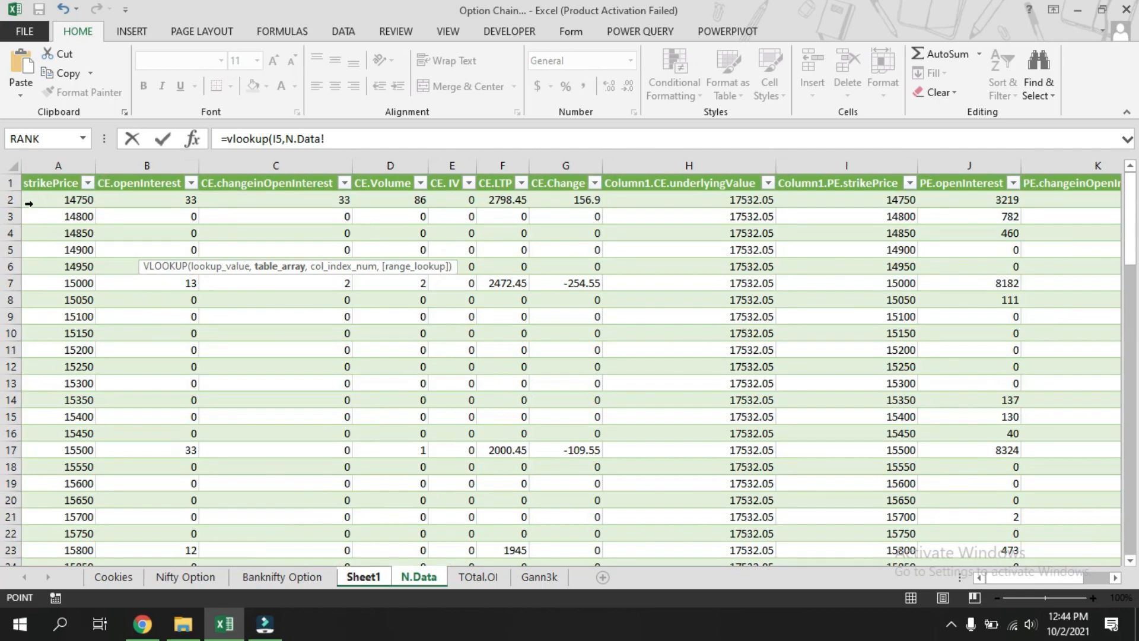
left_click_drag(28, 200, 148, 490)
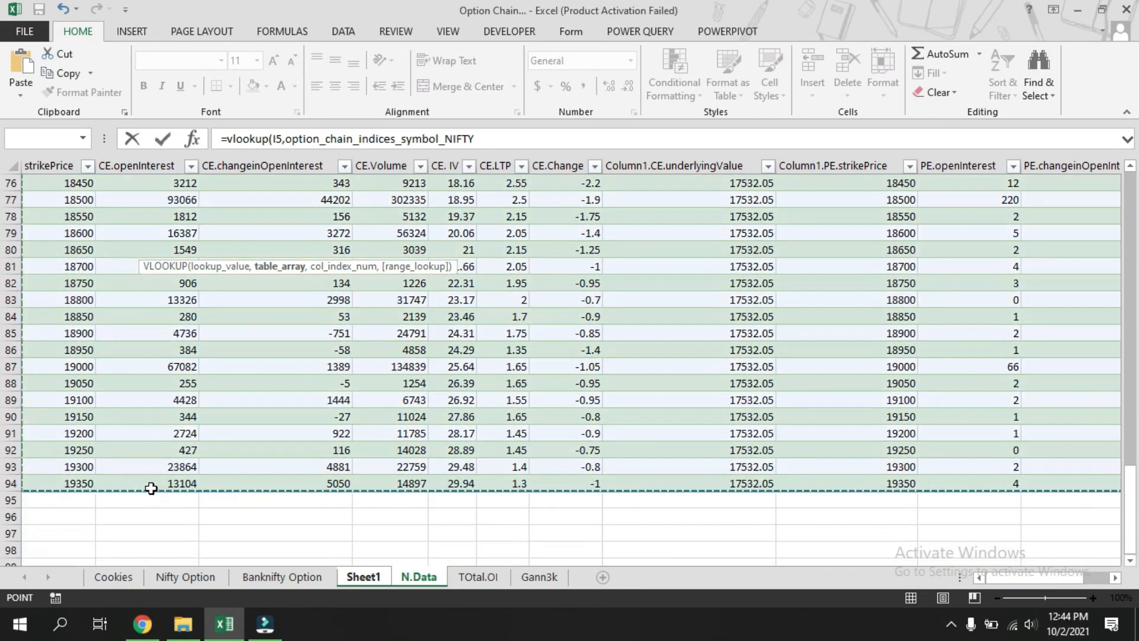
scroll(392, 445, "up", 20)
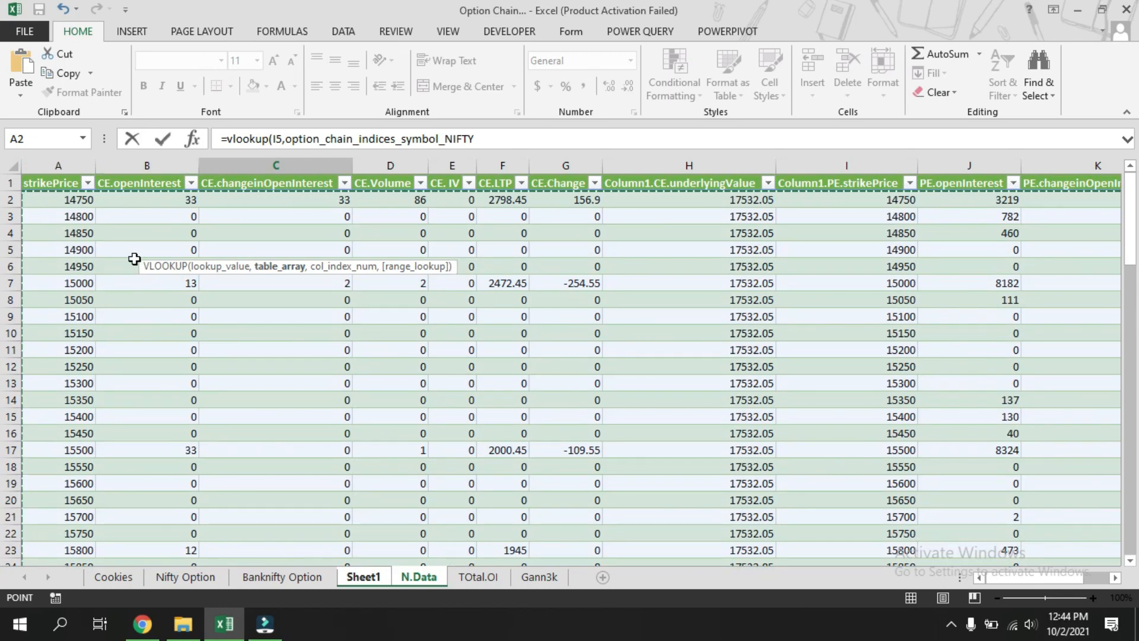
left_click(514, 138)
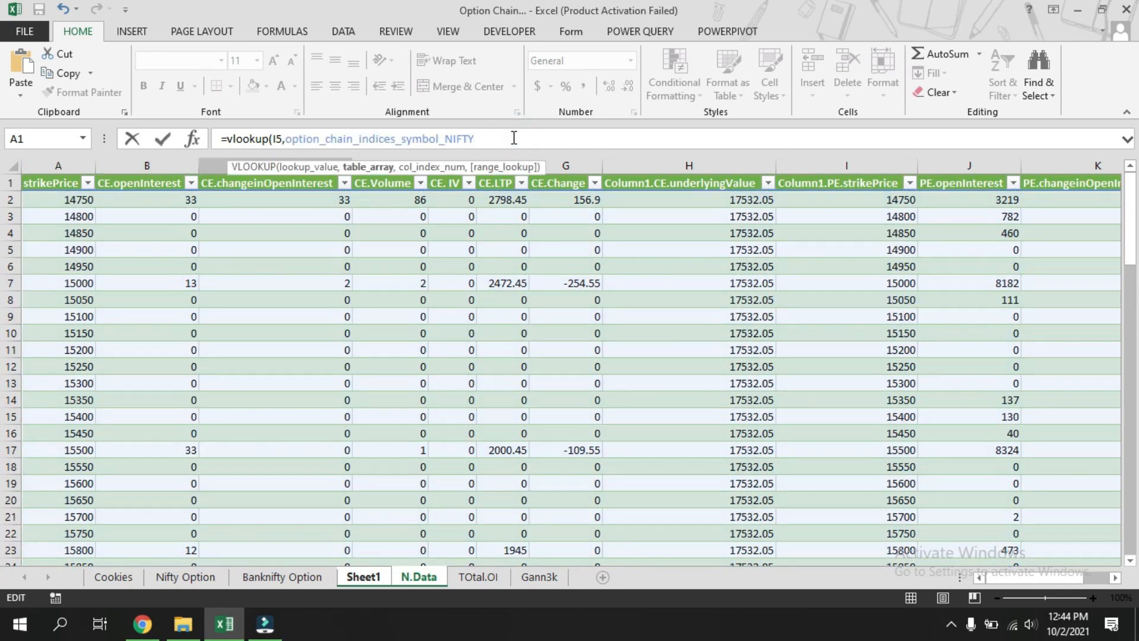
type(",")
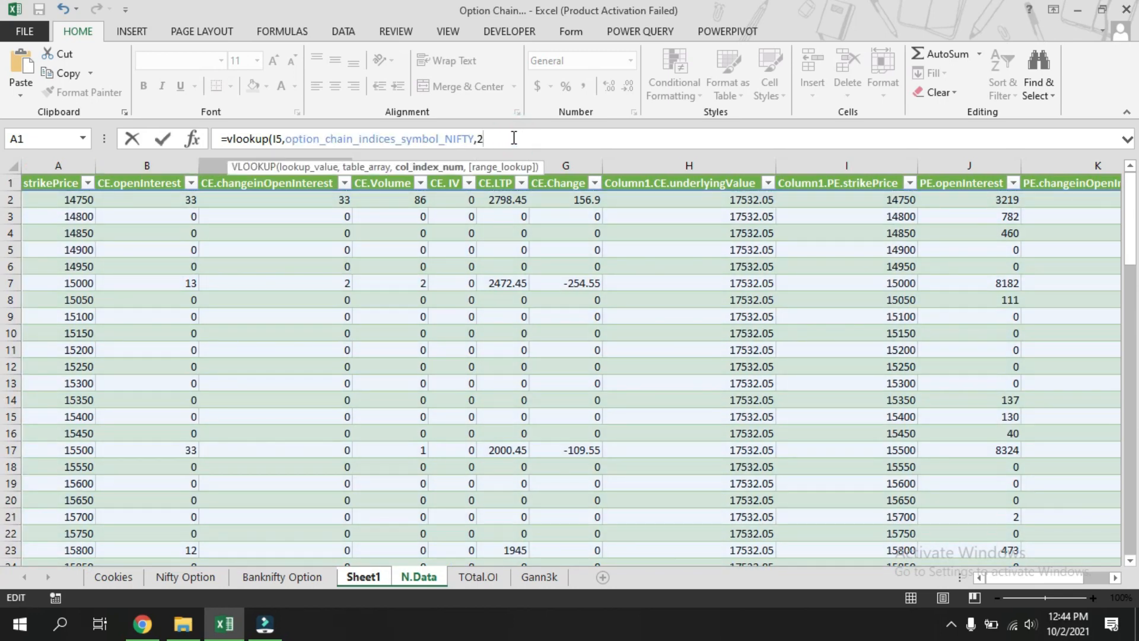
type("2,0")
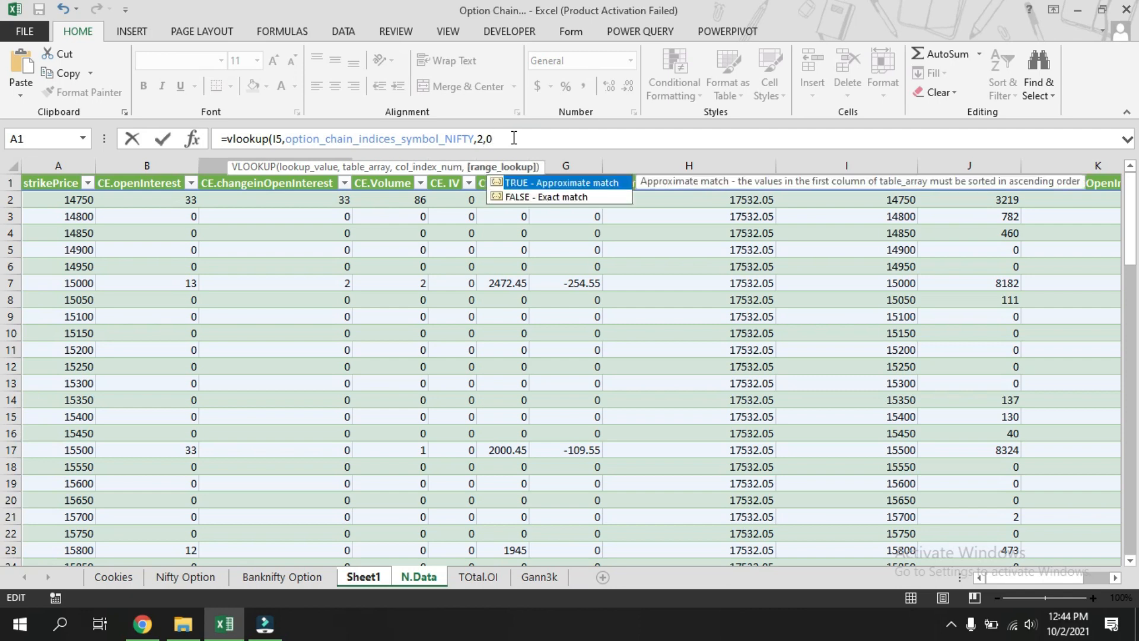
type(")*50")
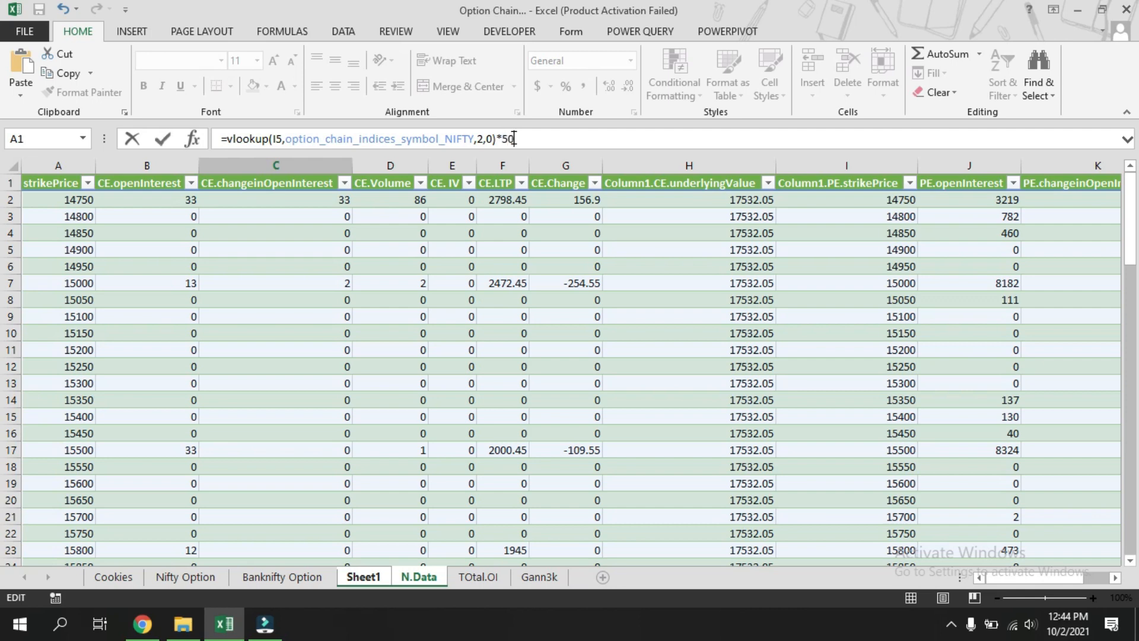
key("Return")
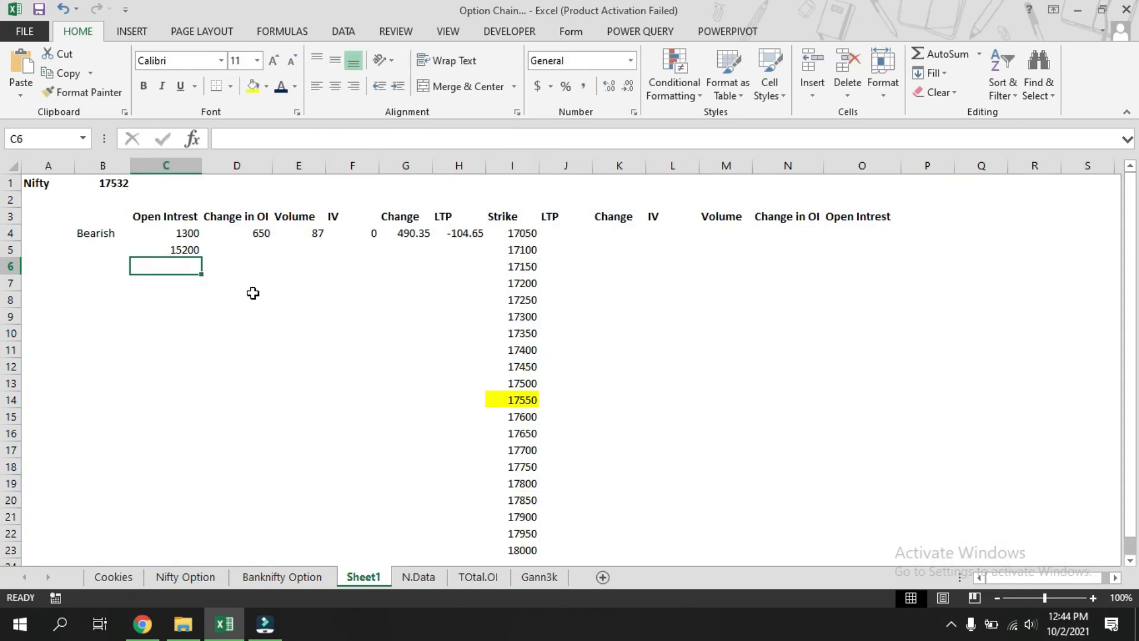
Copy C5's formula text and paste it into D5, changing the column index to 3.
left_click(165, 248)
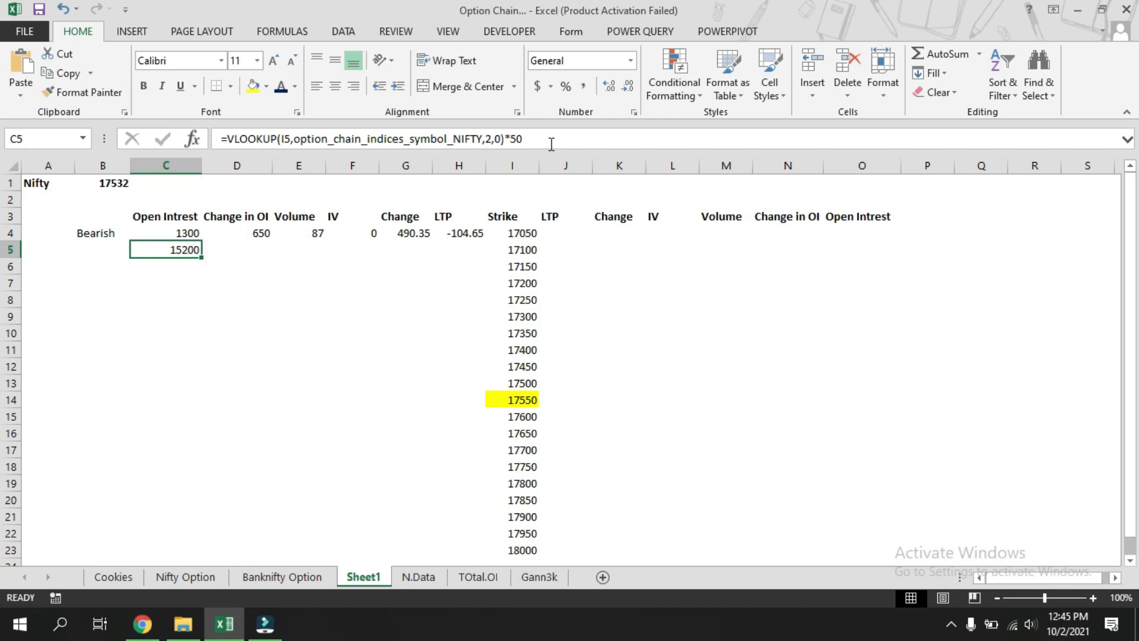
left_click_drag(552, 139, 216, 139)
key("ctrl+c")
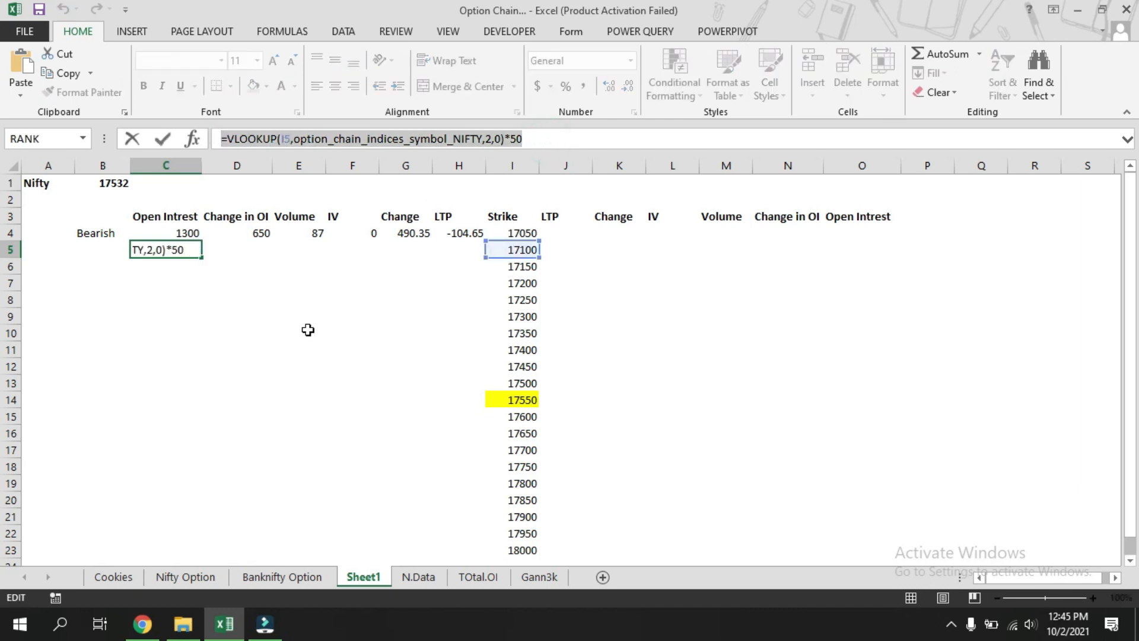
key("Escape")
left_click(236, 250)
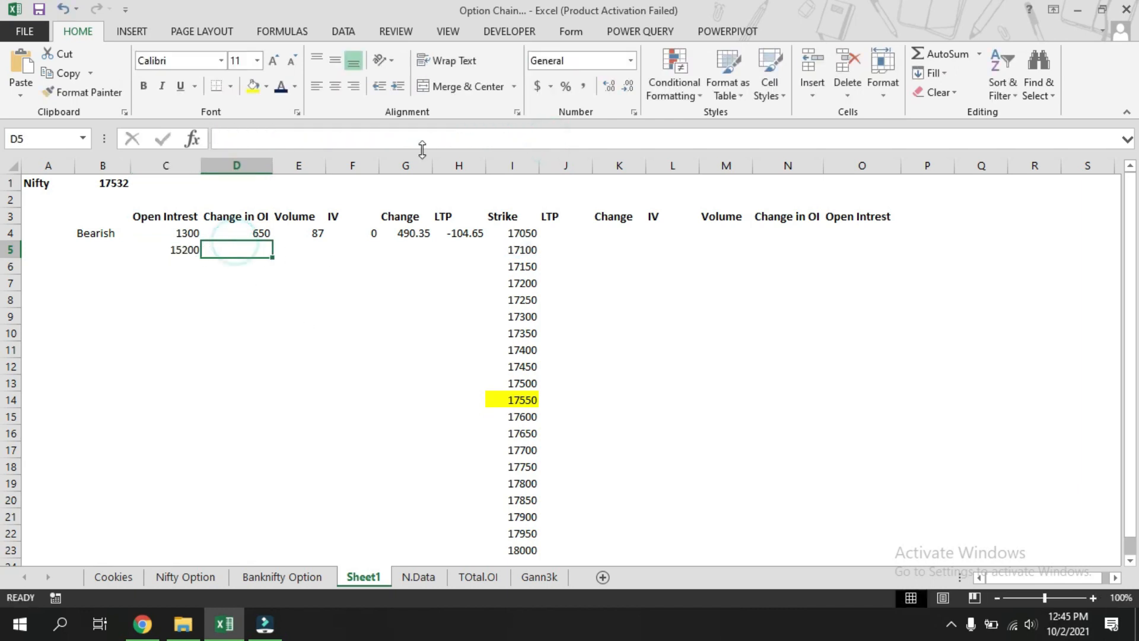
left_click(344, 136)
key("ctrl+v")
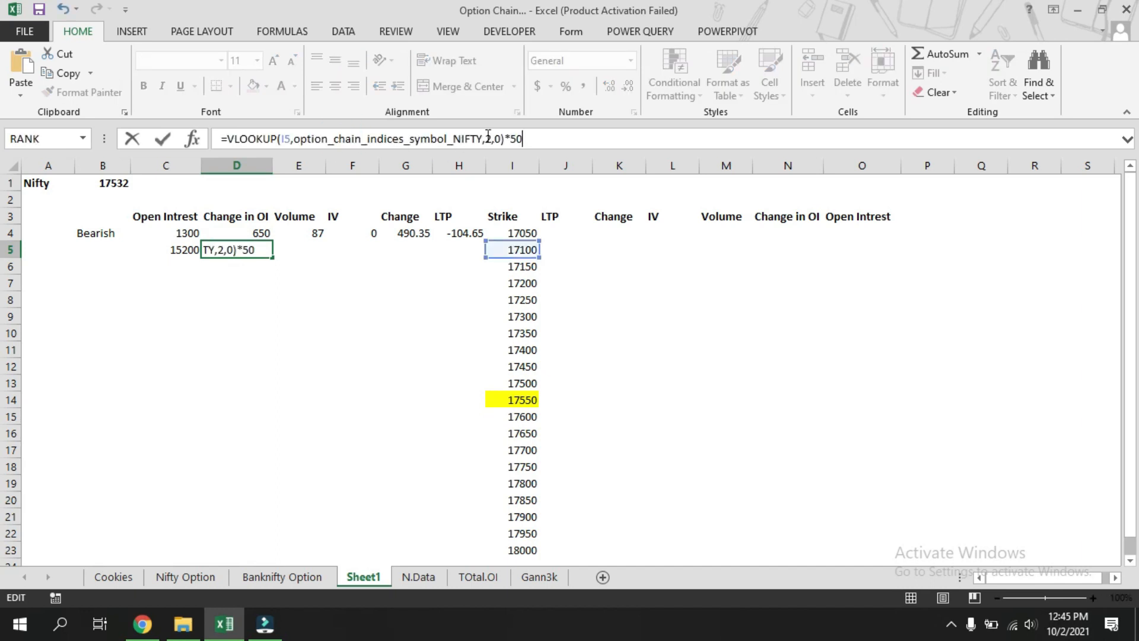
left_click(488, 138)
key("BackSpace")
type("3")
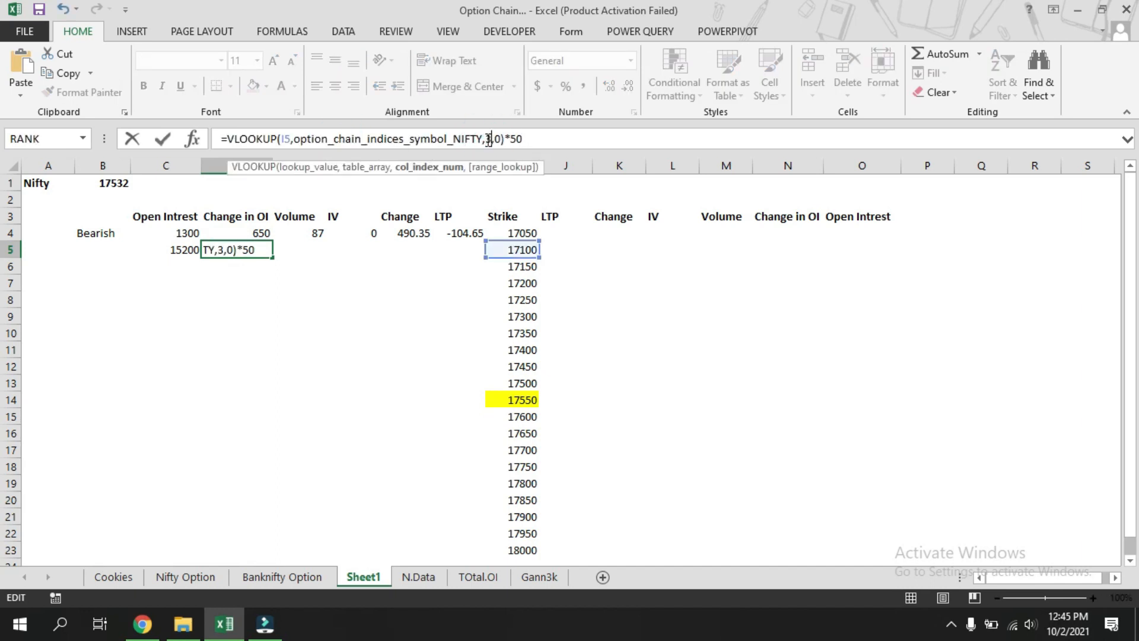
key("Return")
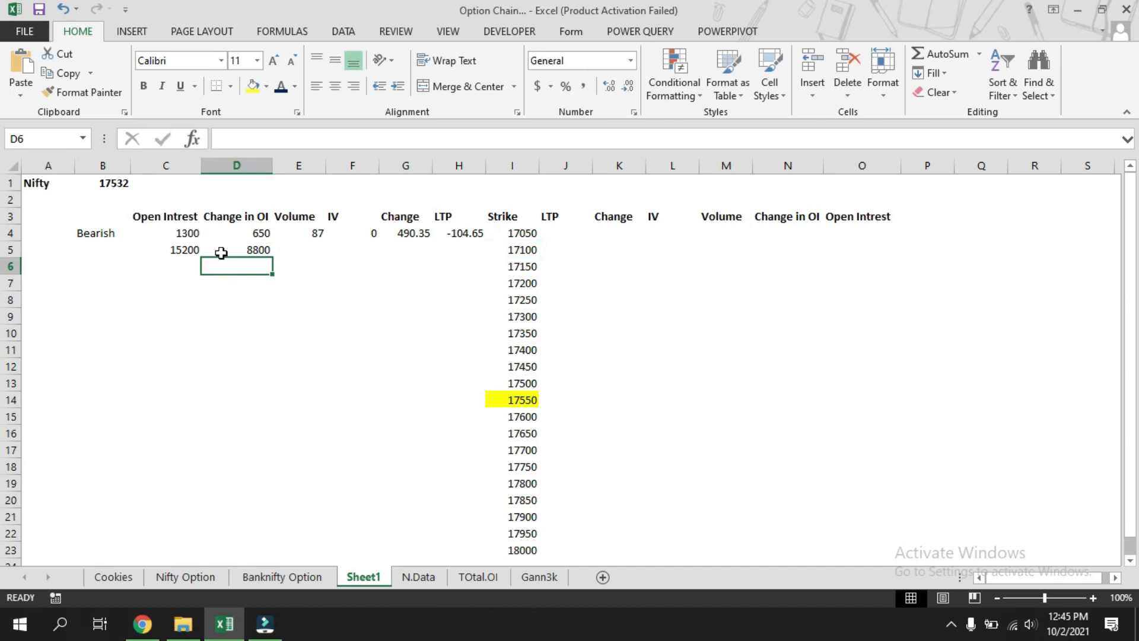
Paste the lookup formula into E5 with column index 4 and remove the *50 multiplier.
left_click(297, 249)
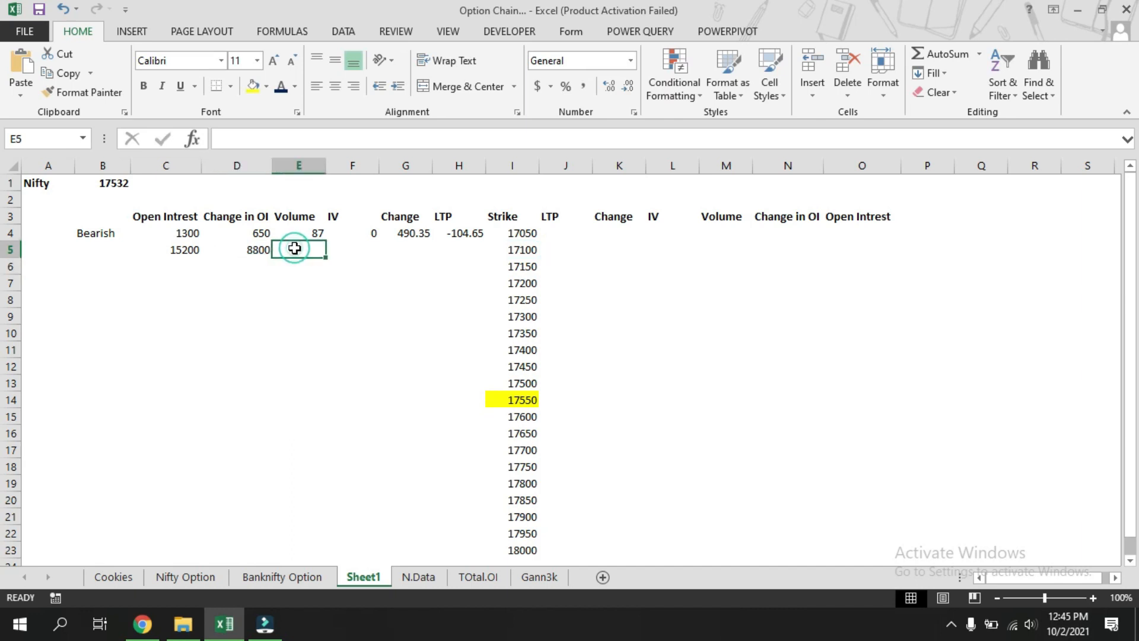
left_click(297, 143)
key("ctrl+v")
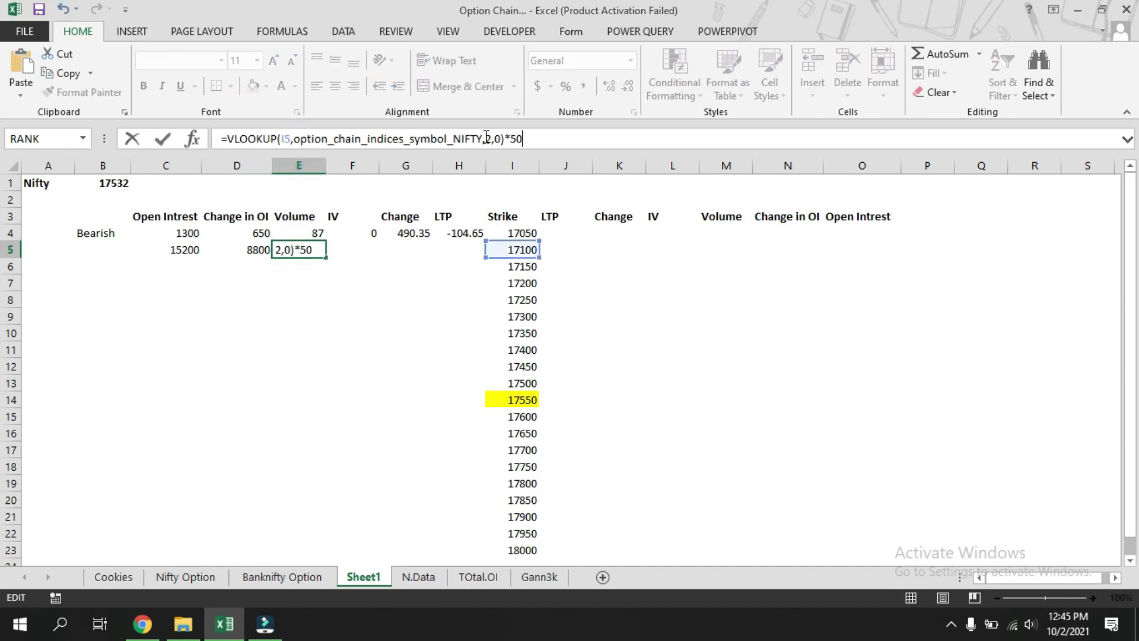
left_click(487, 137)
key("Delete")
type("4")
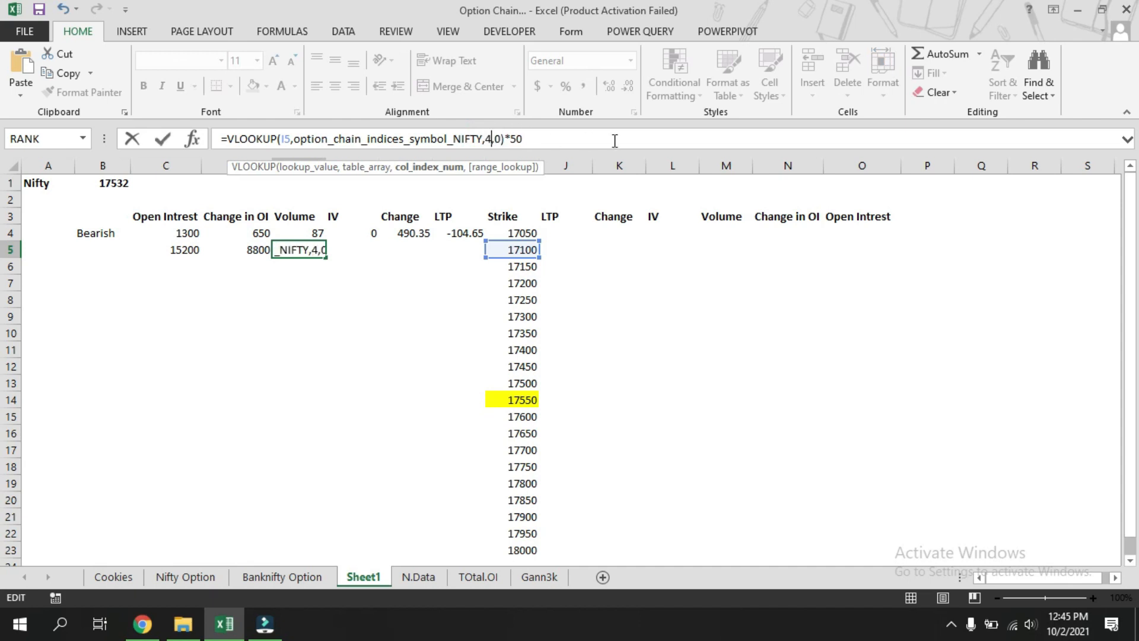
left_click(568, 143)
key("BackSpace")
key("BackSpace")
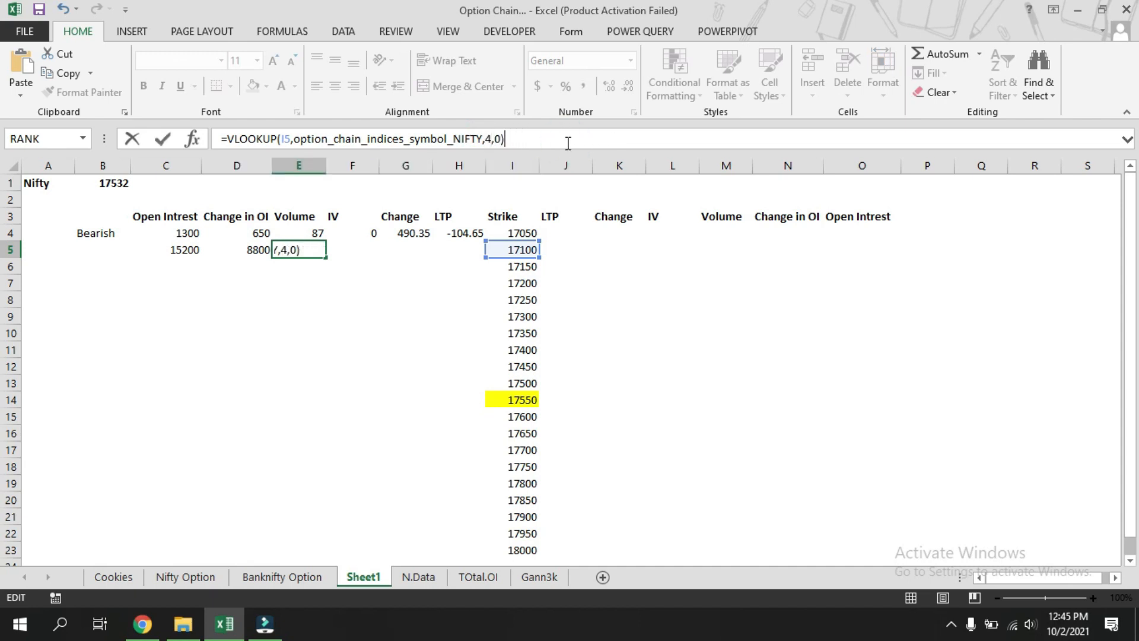
key("Return")
Paste the lookup formula into F5 with column index 5, keeping the *50 multiplier.
left_click(350, 249)
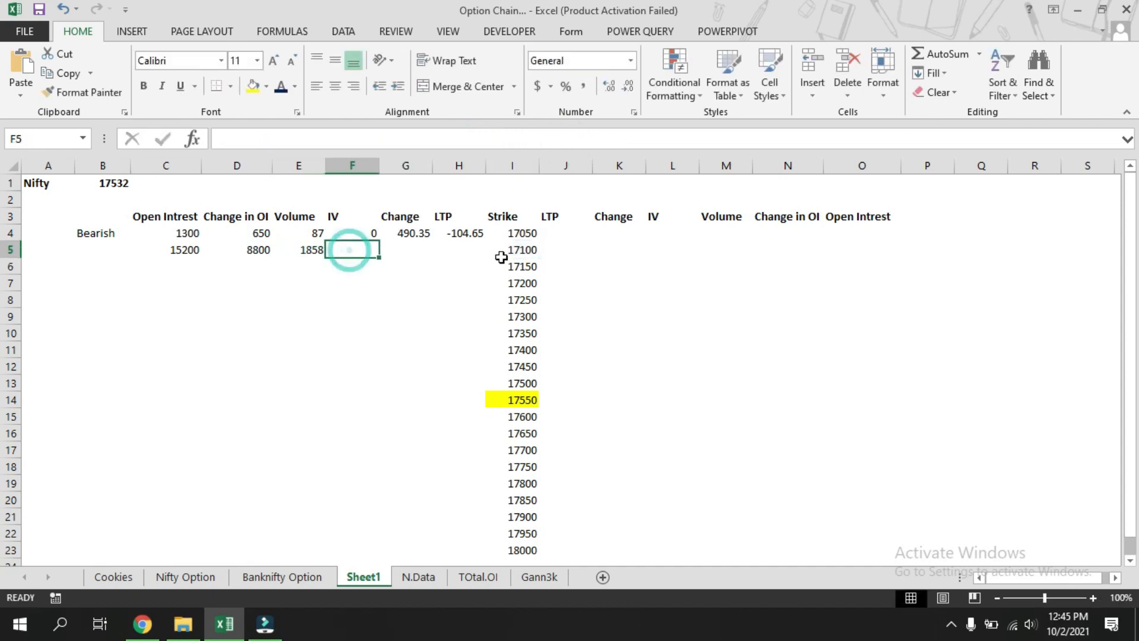
left_click(401, 139)
key("ctrl+v")
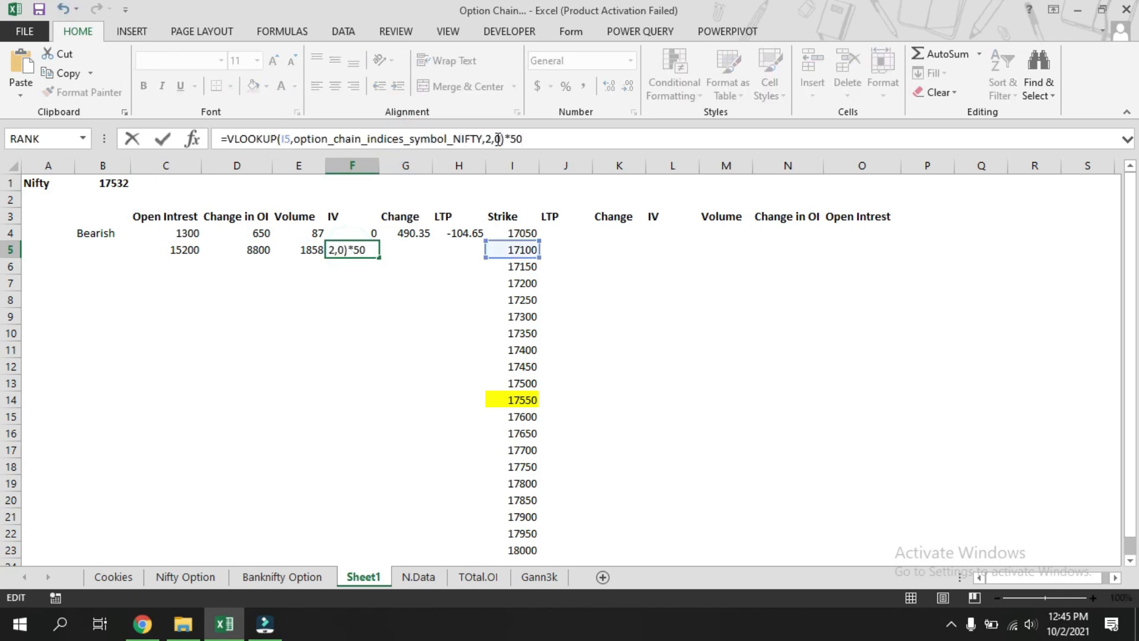
double_click(489, 139)
type("5")
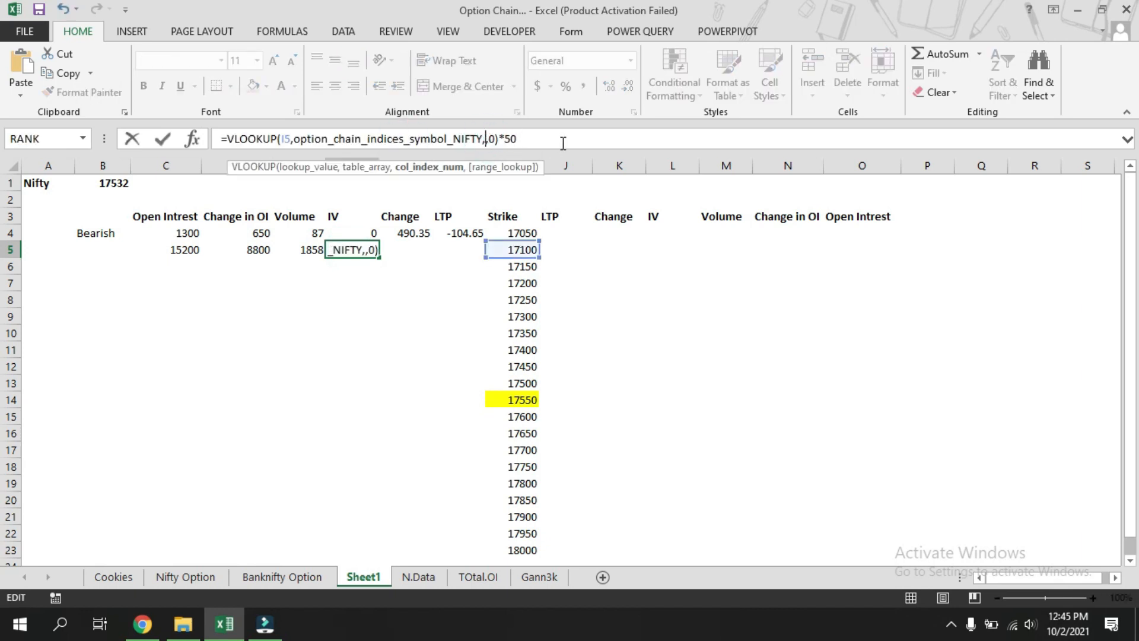
key("Return")
Paste the lookup formula into G5 with column index 6 and remove the *50 multiplier.
left_click(411, 244)
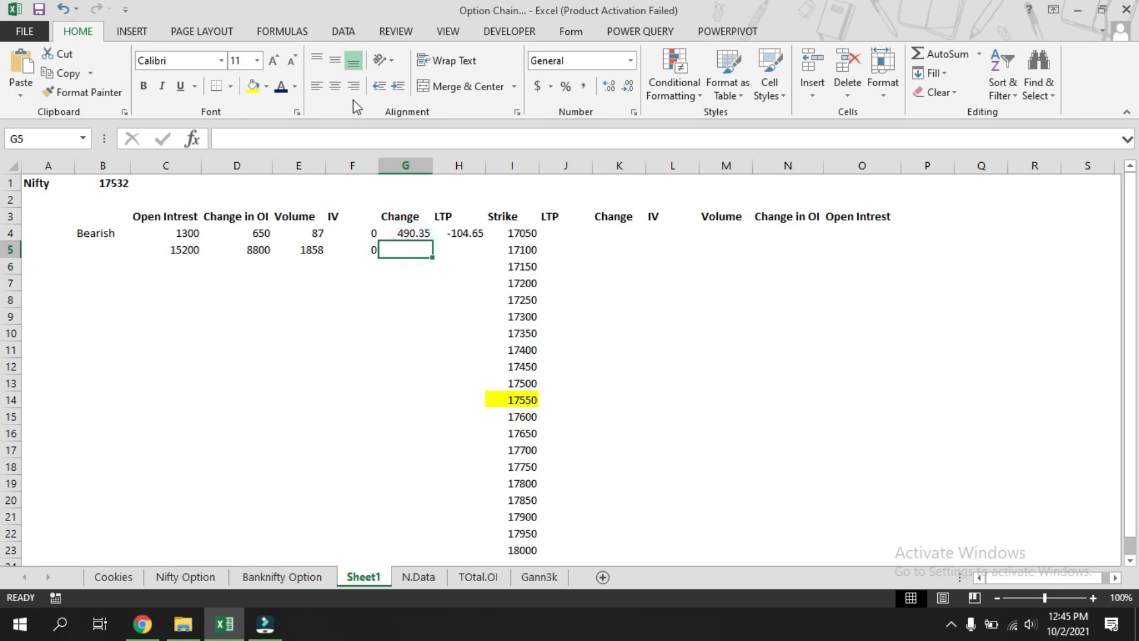
left_click(359, 135)
key("ctrl+v")
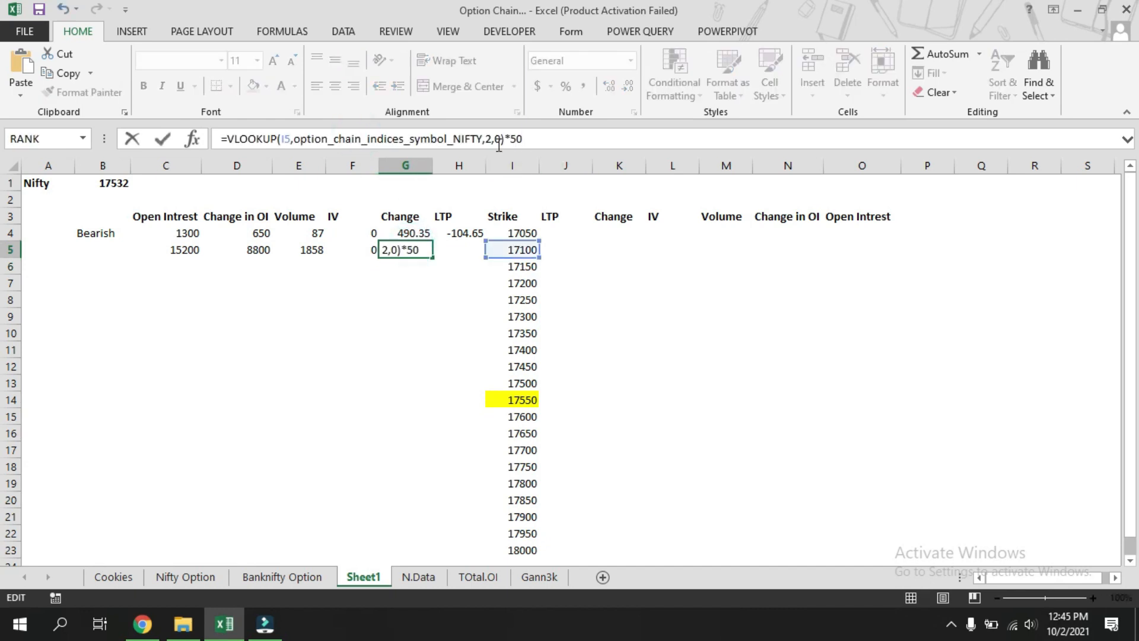
left_click(489, 139)
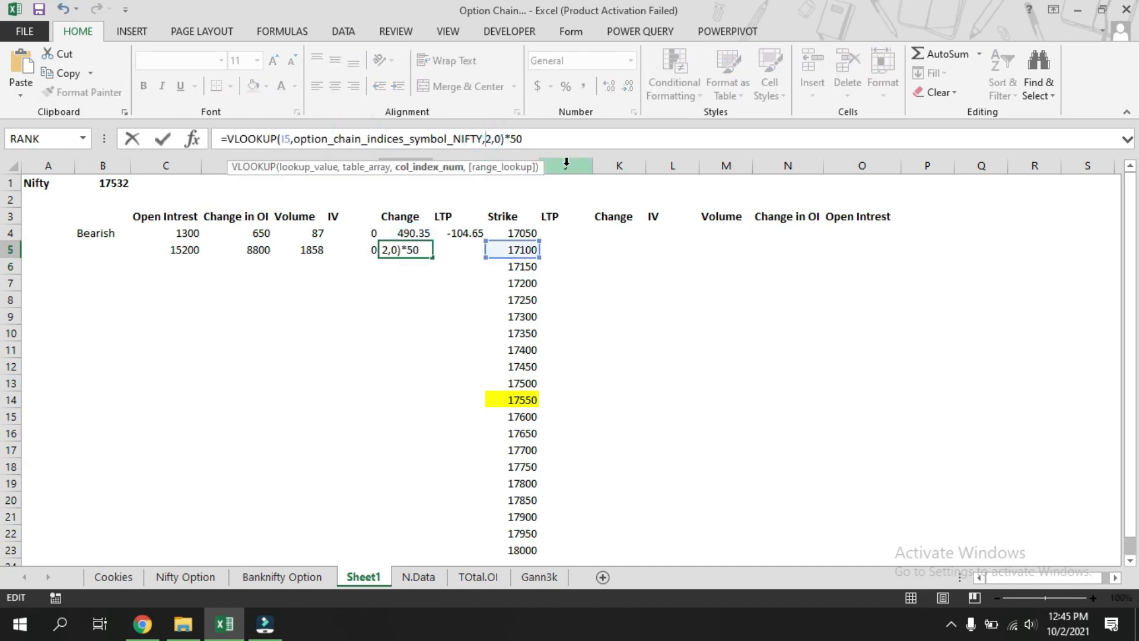
key("Delete")
type("6")
left_click(573, 141)
key("BackSpace")
key("BackSpace")
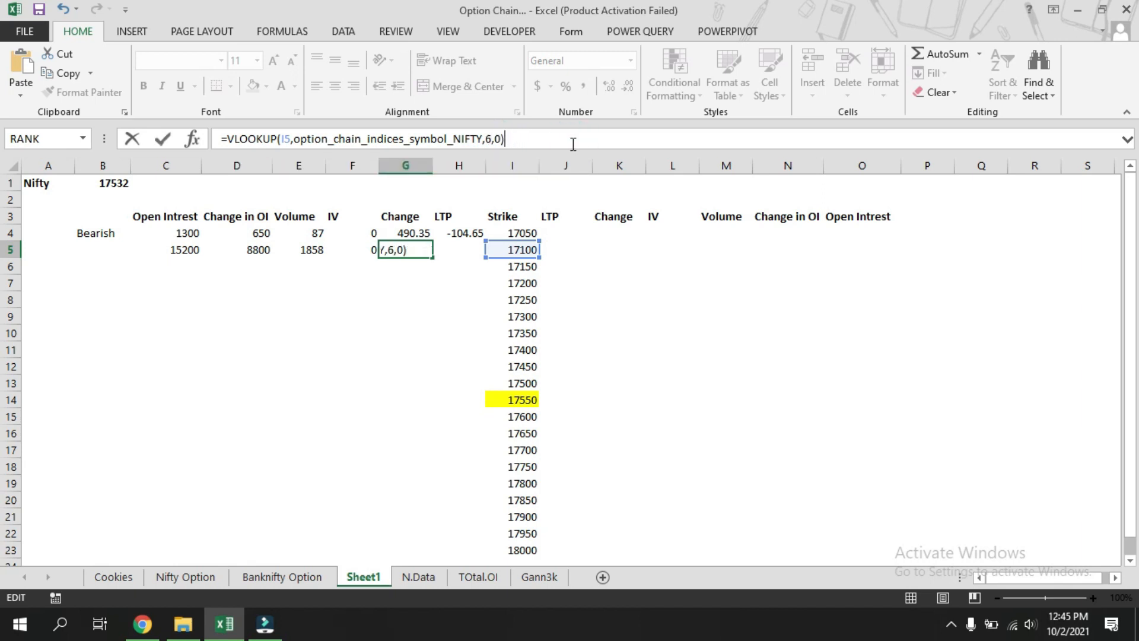
key("Return")
Paste the lookup formula into H5 with column index 7 and remove the *50 multiplier.
left_click(471, 254)
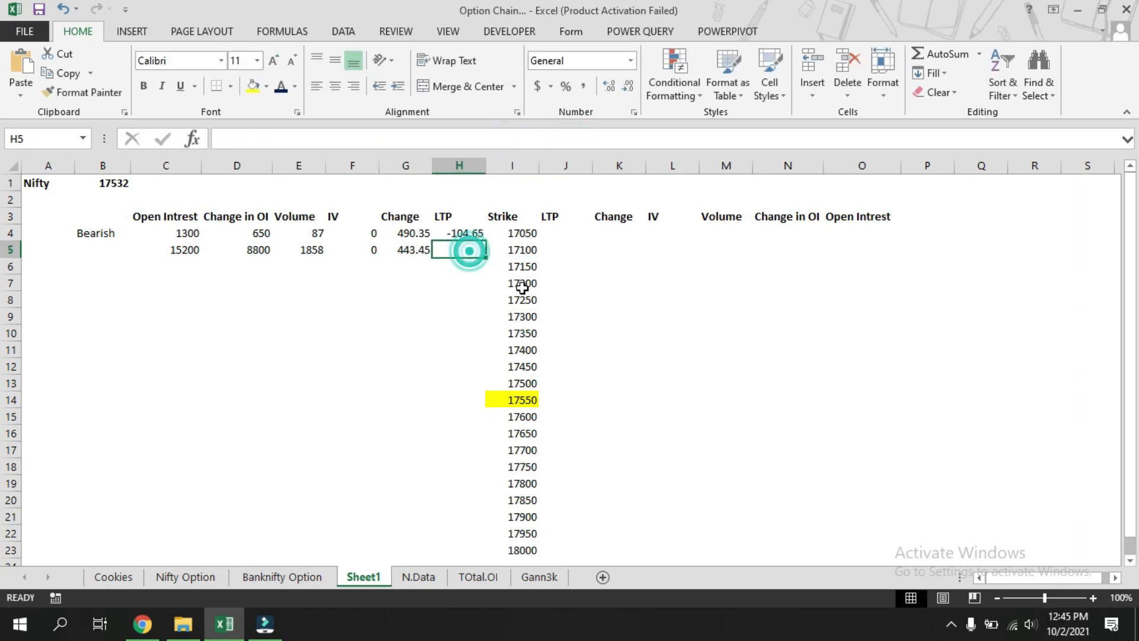
left_click(394, 141)
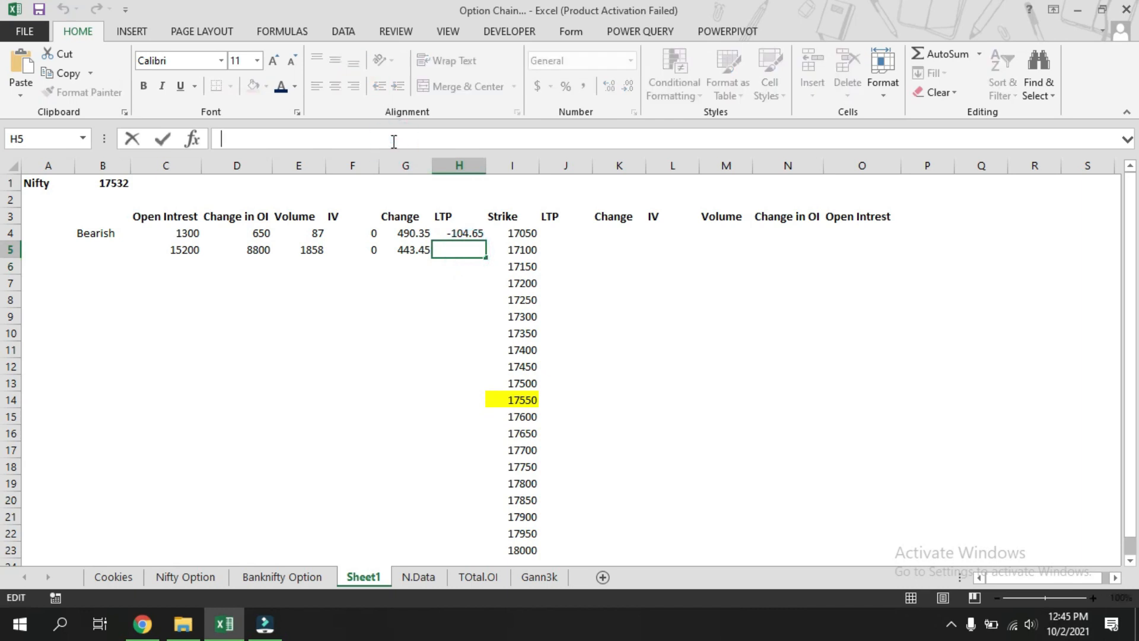
key("ctrl+v")
left_click(488, 140)
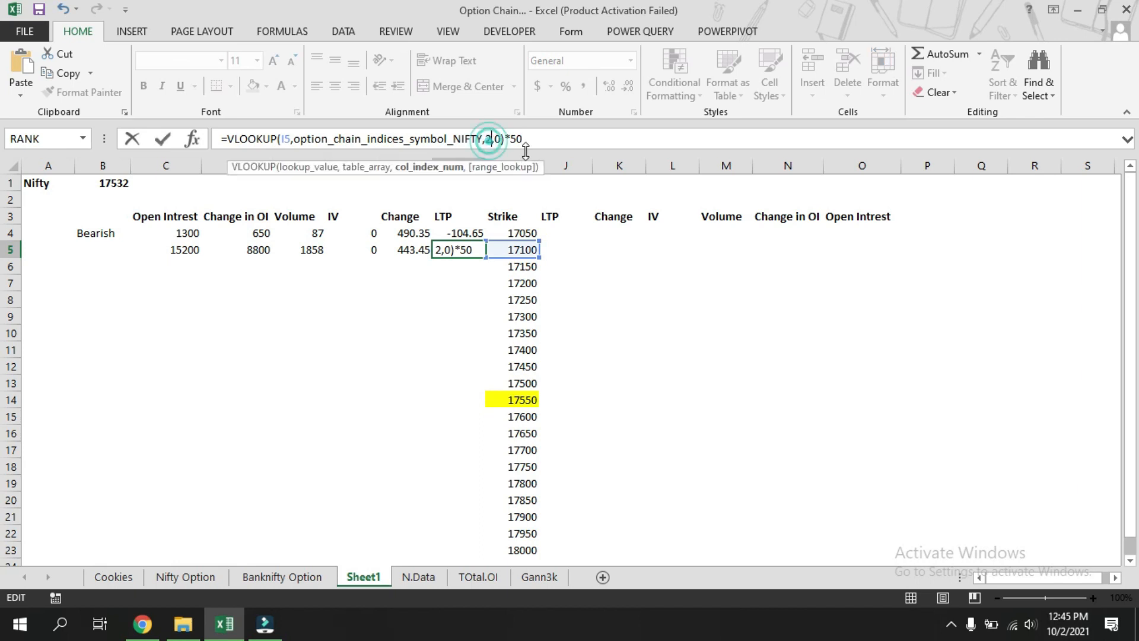
key("BackSpace")
type("7")
left_click(538, 138)
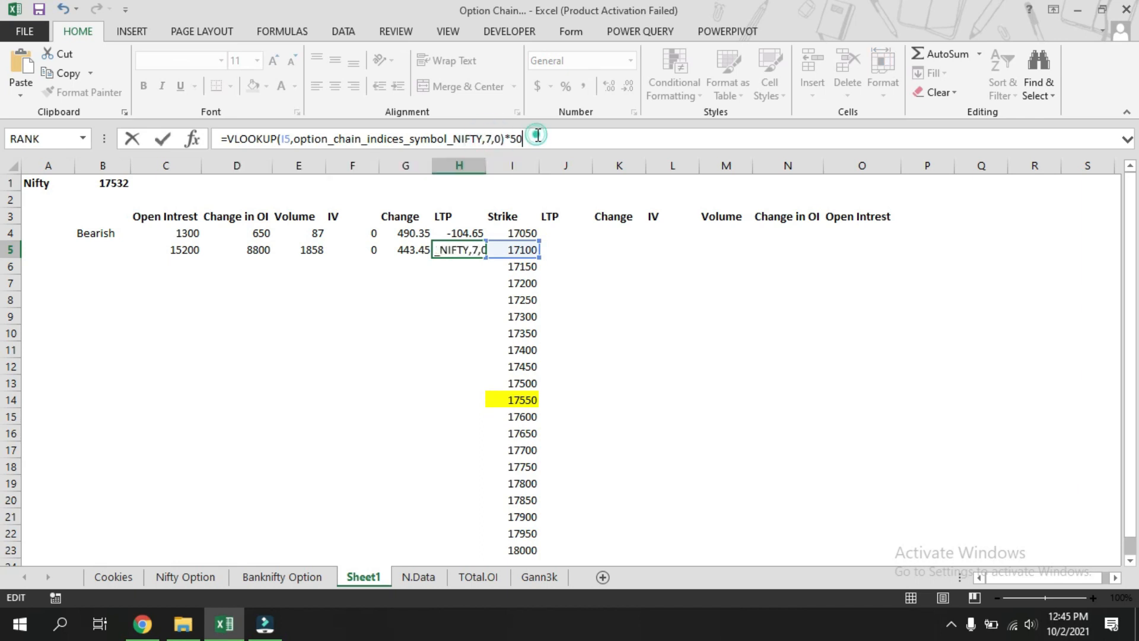
key("BackSpace")
key("Return")
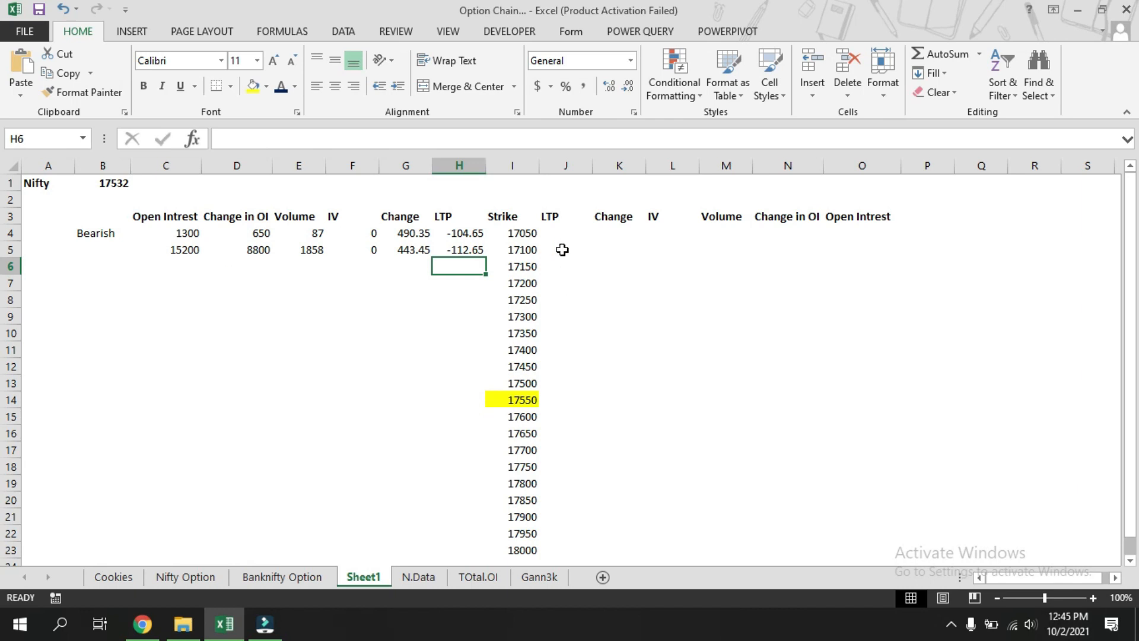
Select C5:H5 and fill the formulas down to row 23.
left_click_drag(188, 256, 485, 265)
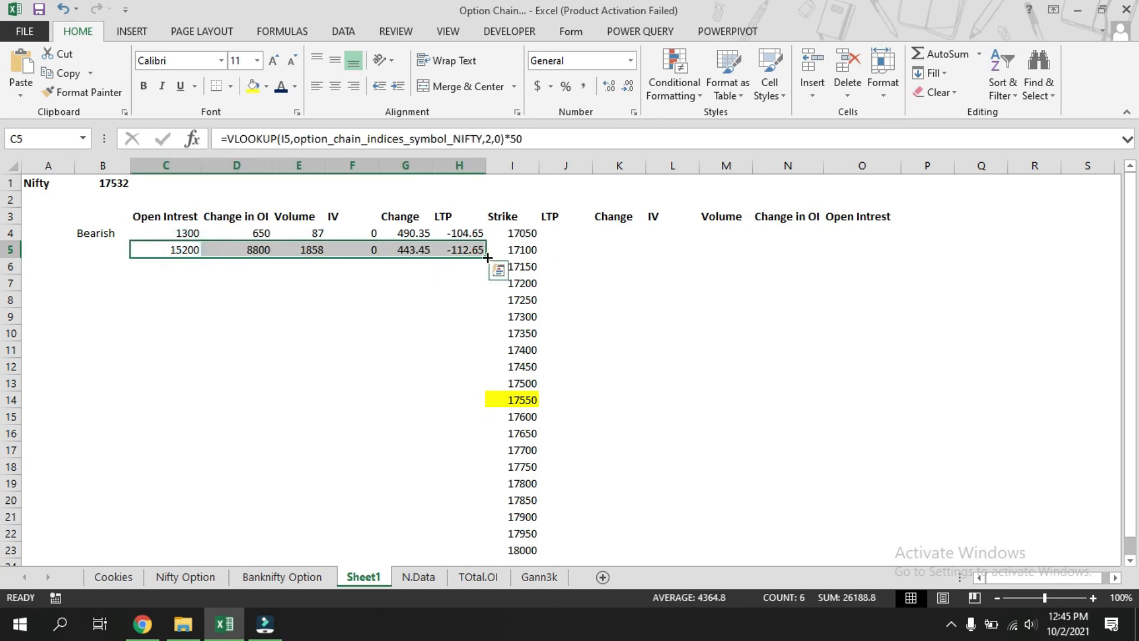
double_click(485, 259)
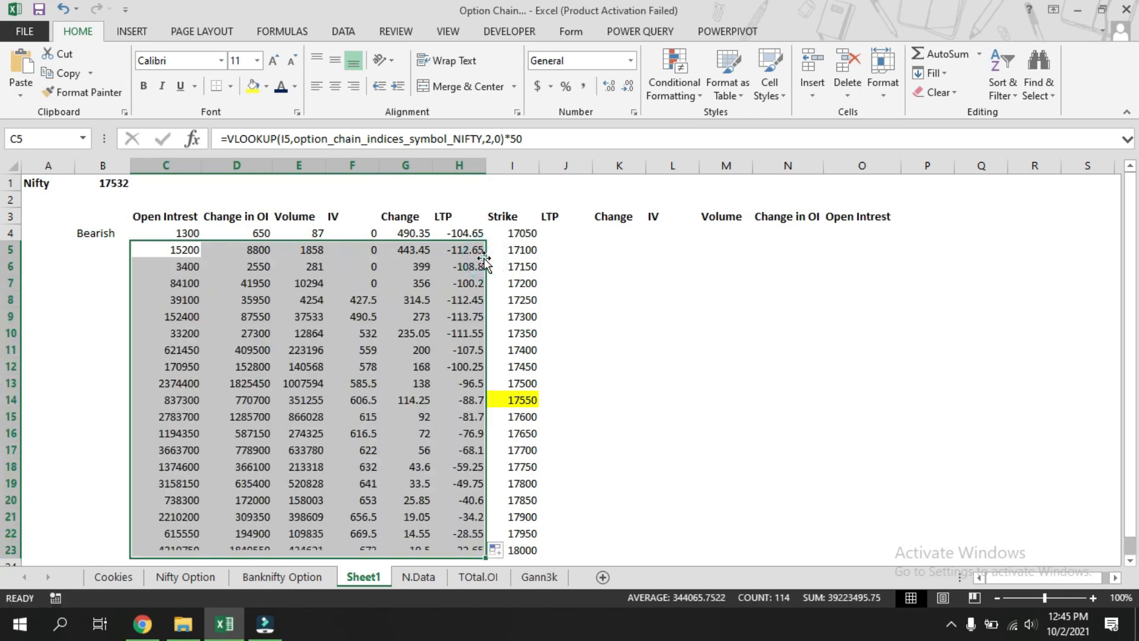
Set the Nifty value in B1 to 17260 to test the strike generation.
left_click(710, 312)
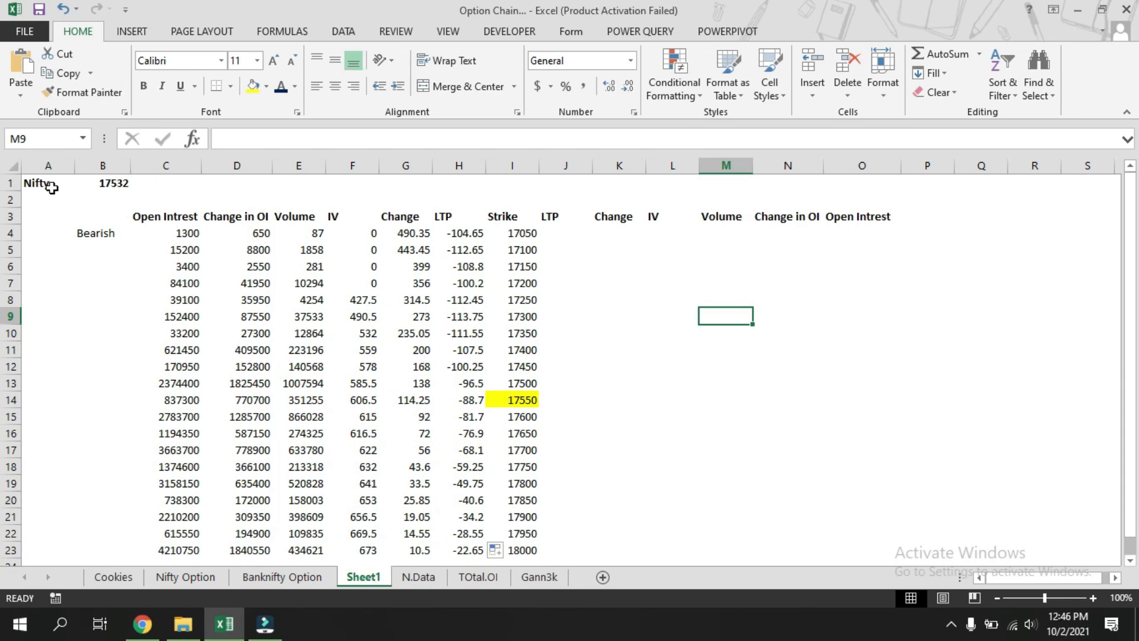
left_click(114, 184)
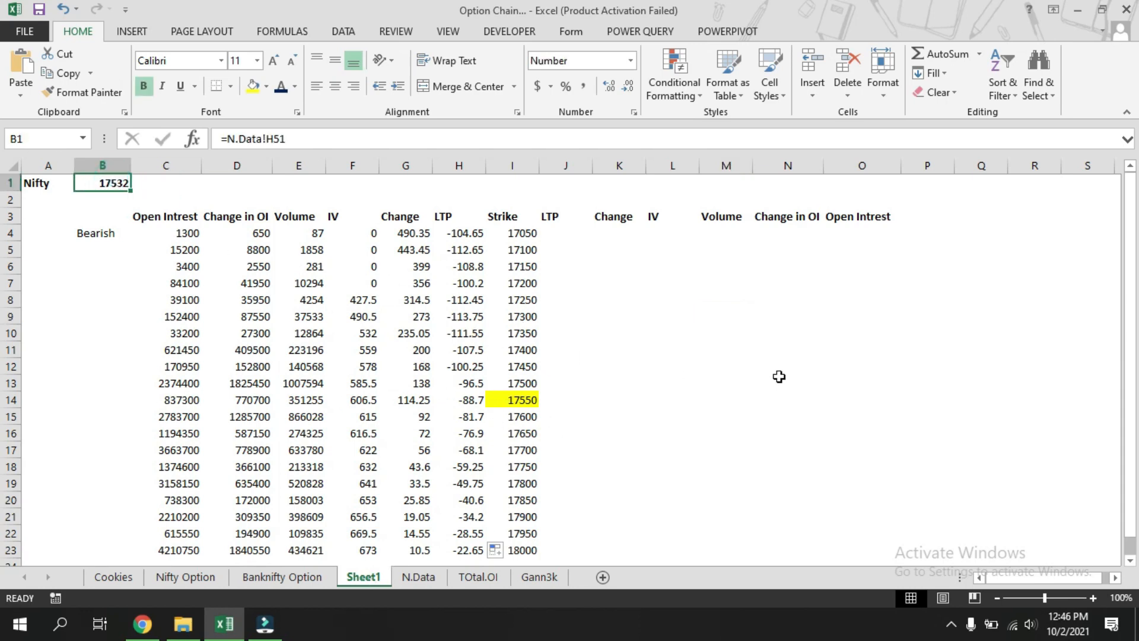
type("17")
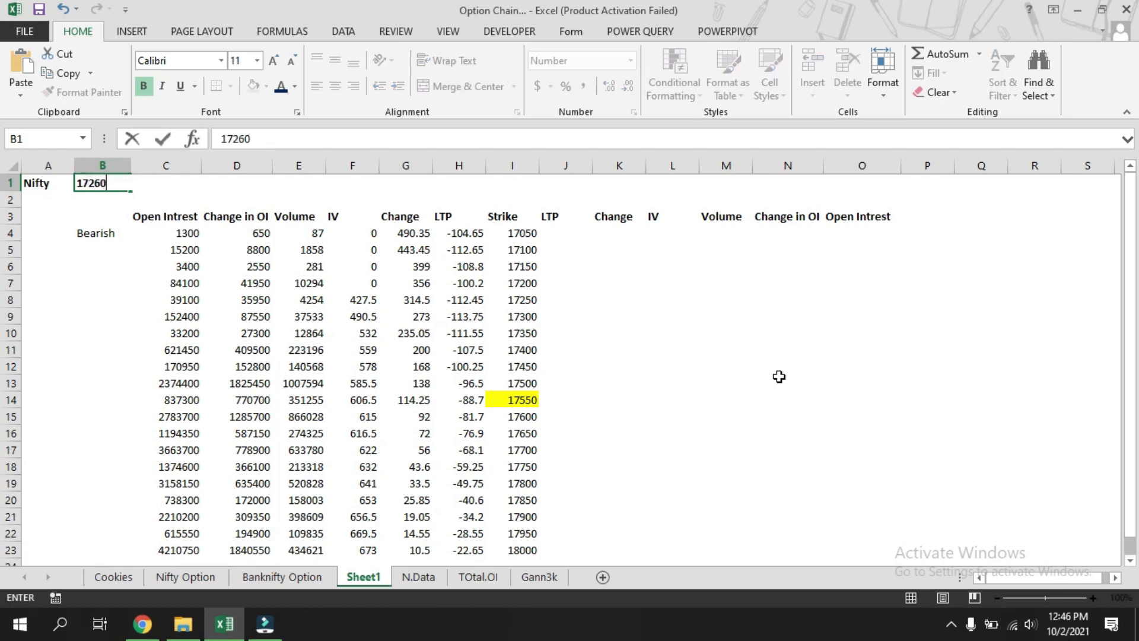
key("Return")
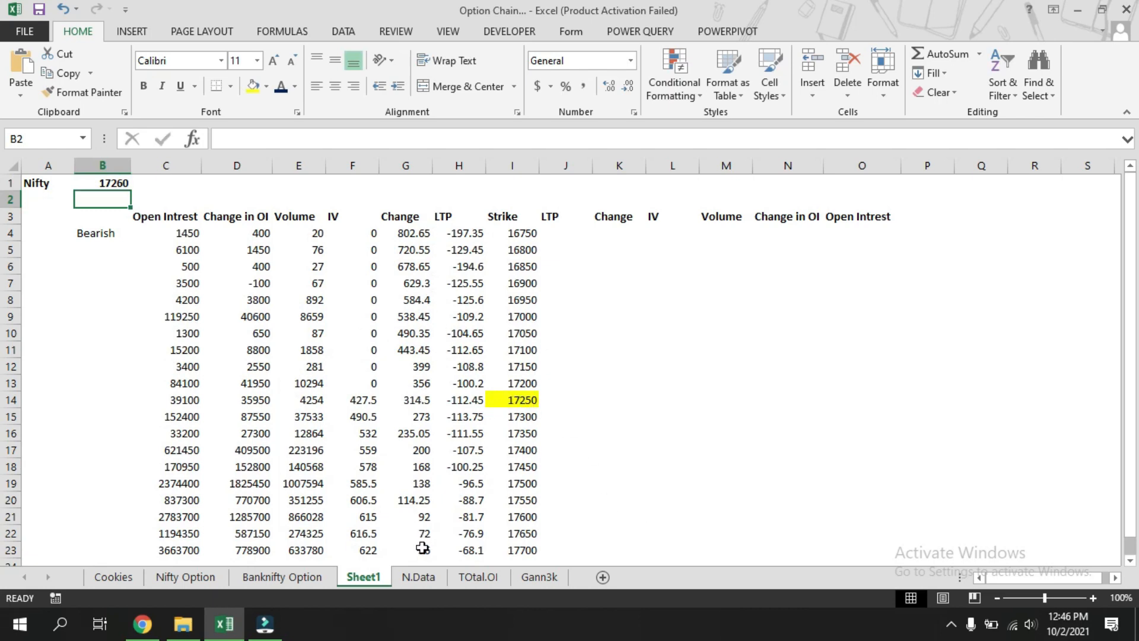
Set the Nifty value in B1 to 17840.
left_click(114, 183)
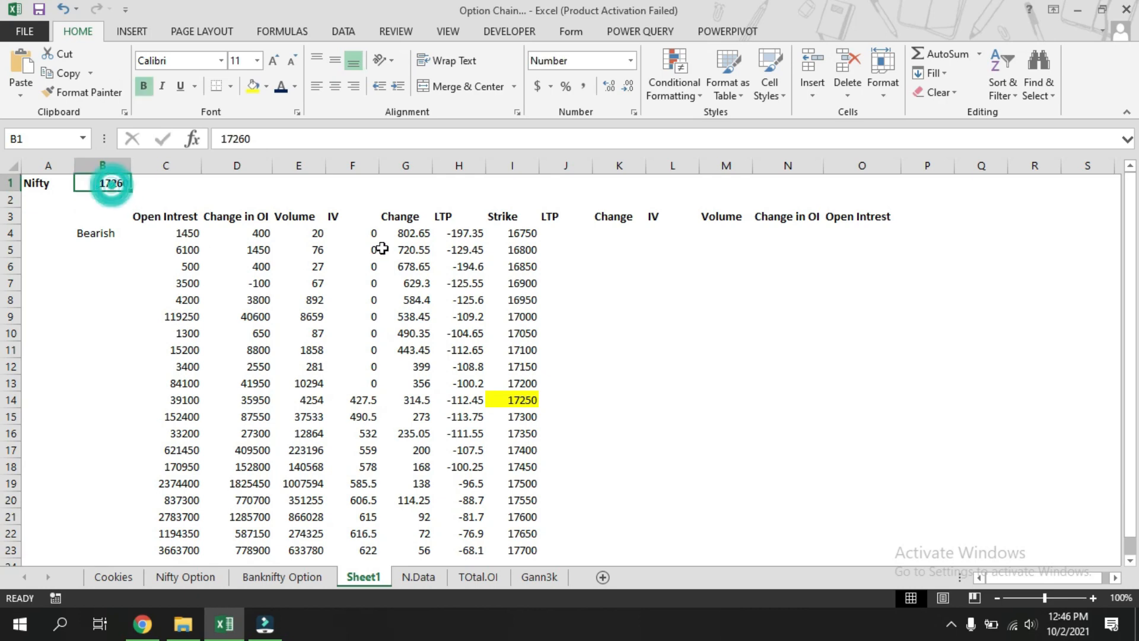
type("178")
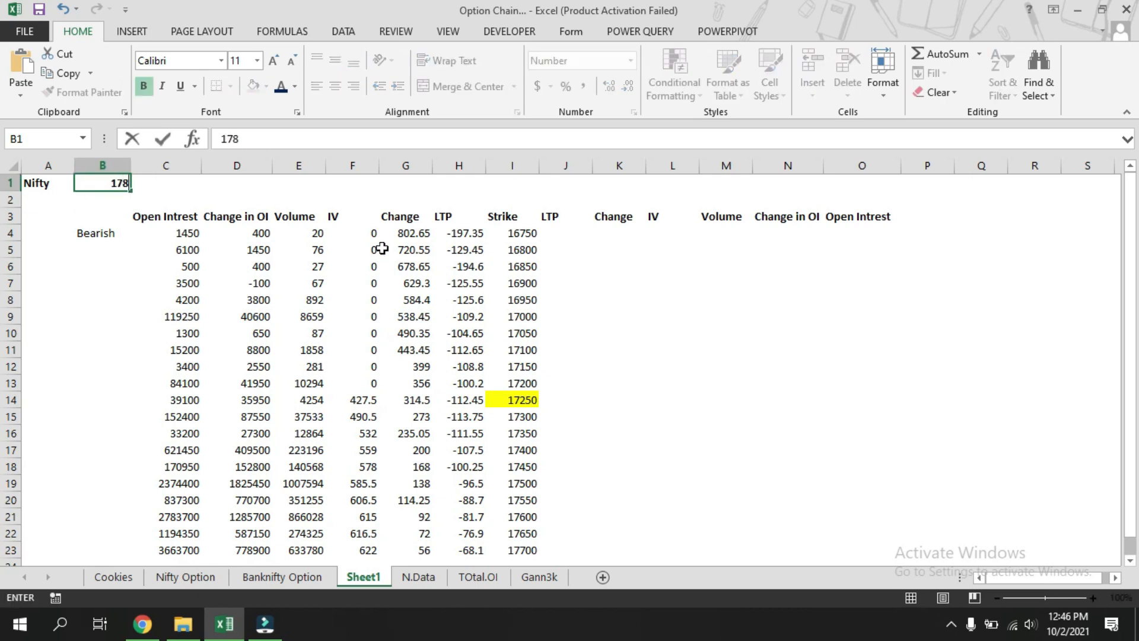
type("40")
key("Return")
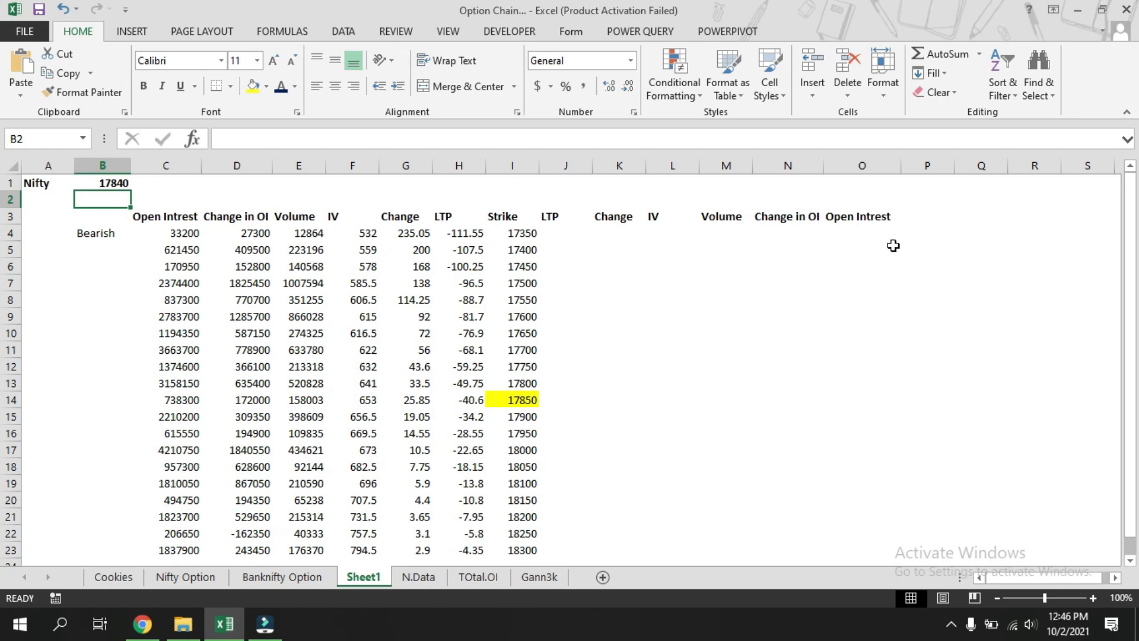
Copy the LTP lookup formula text from cell H4.
left_click(760, 345)
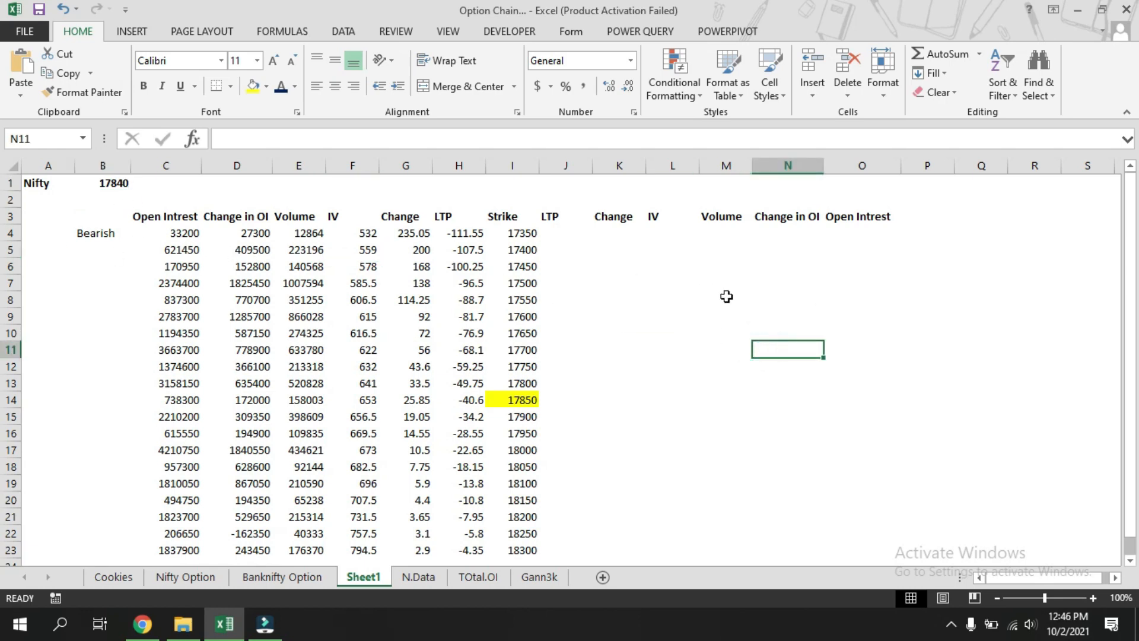
left_click(565, 236)
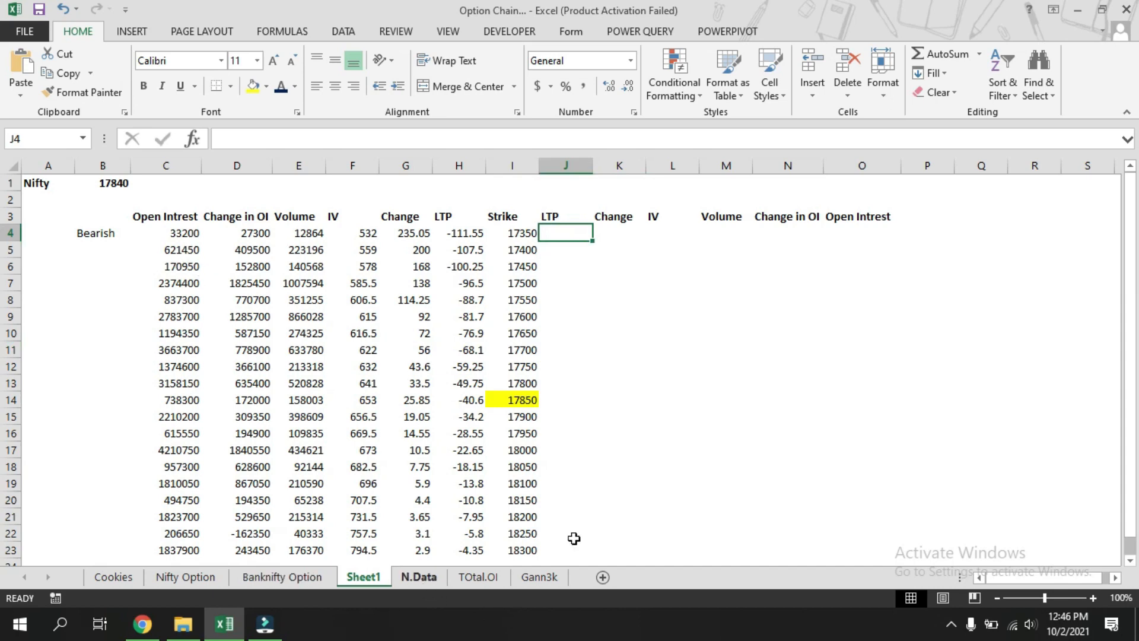
left_click(867, 237)
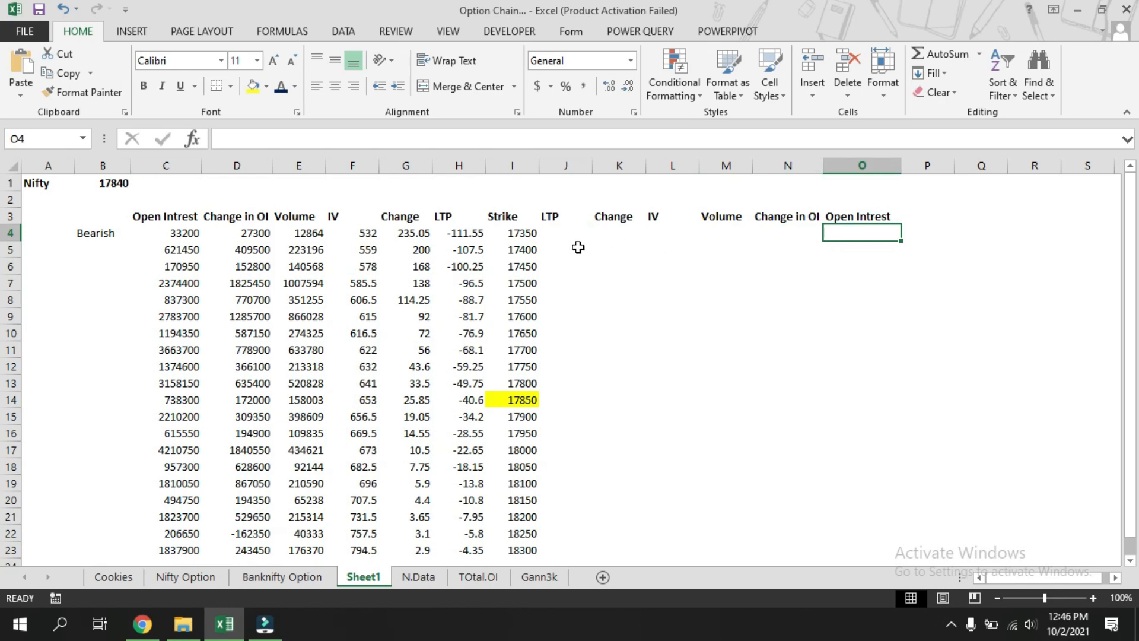
left_click(457, 233)
left_click(553, 138)
triple_click(554, 139)
key("ctrl+c")
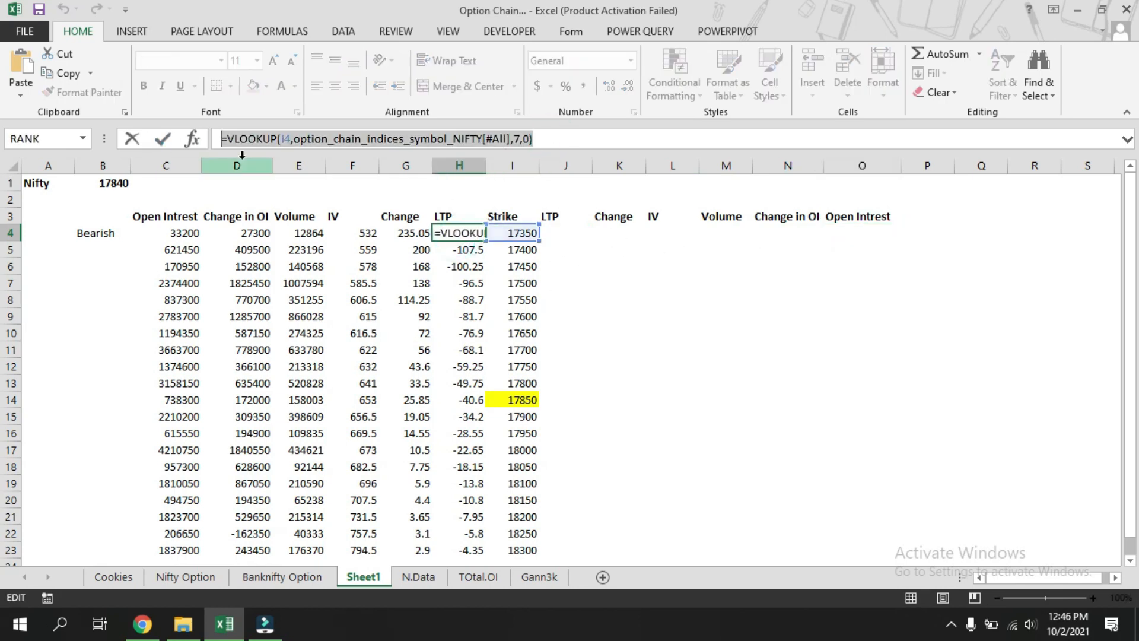
key("Escape")
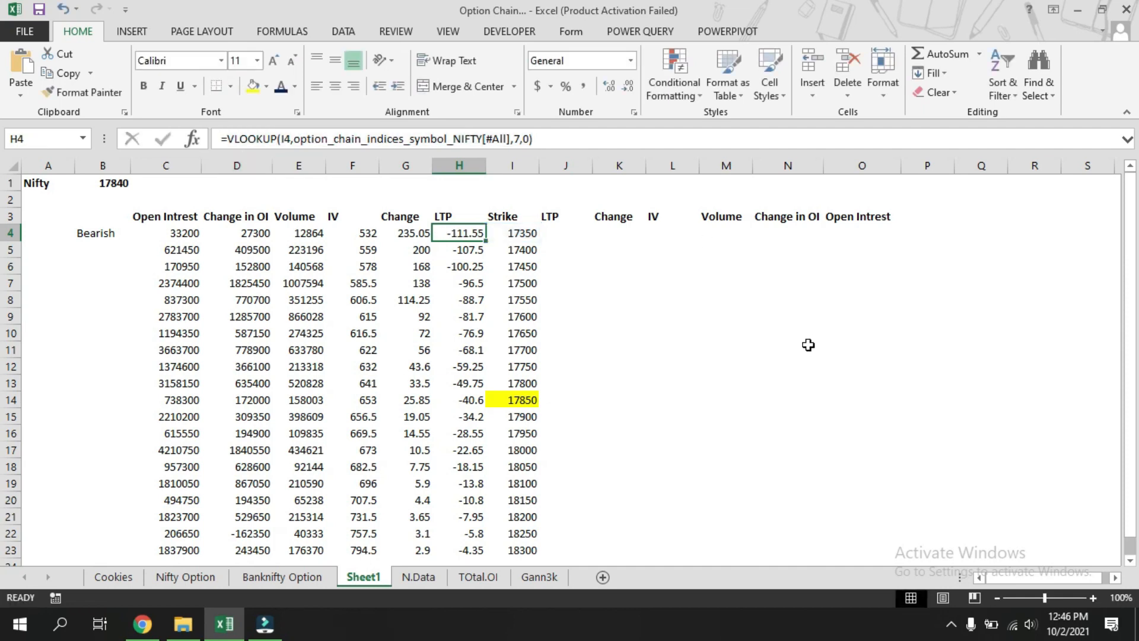
Paste the lookup formula into O4 with column index 10 and the *50 multiplier.
left_click(426, 578)
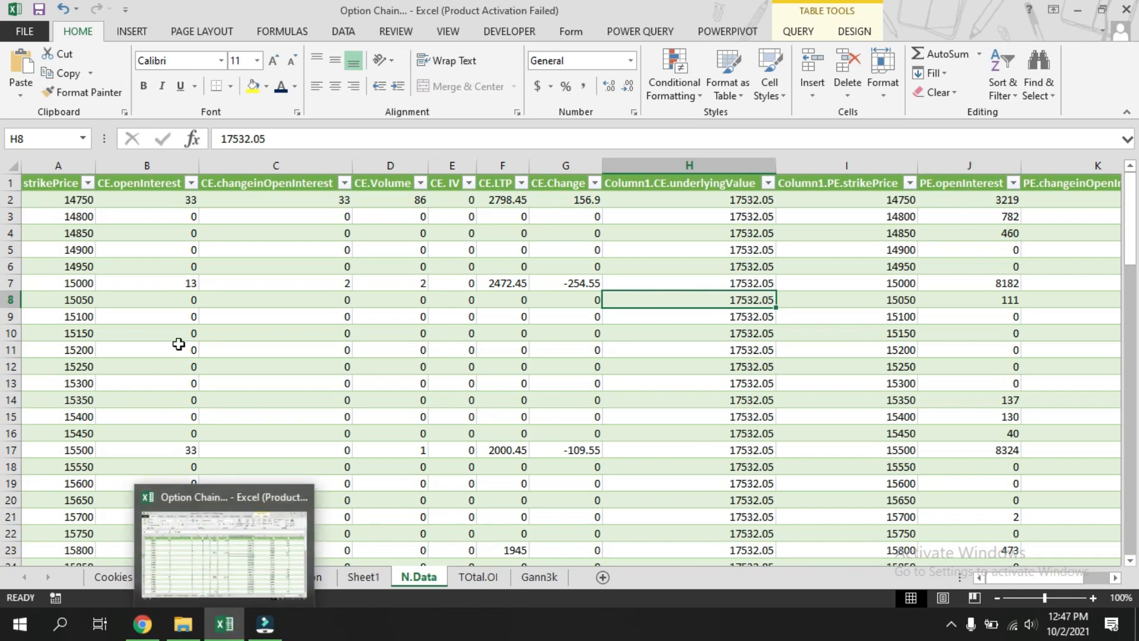
left_click(360, 577)
left_click(849, 232)
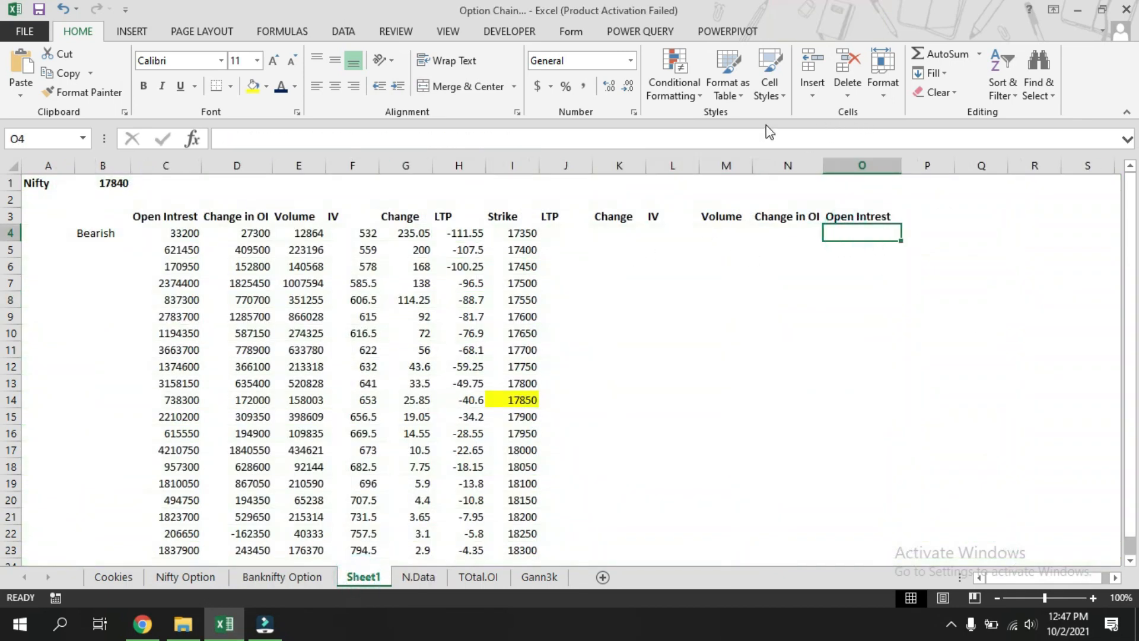
left_click(752, 136)
key("ctrl+v")
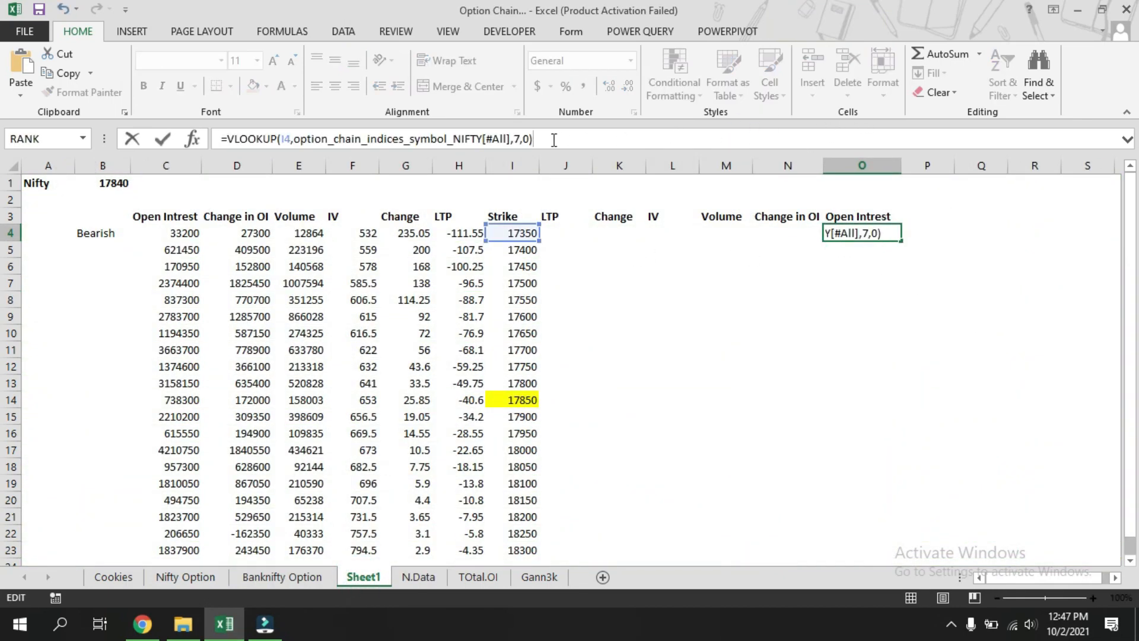
left_click(515, 138)
key("BackSpace")
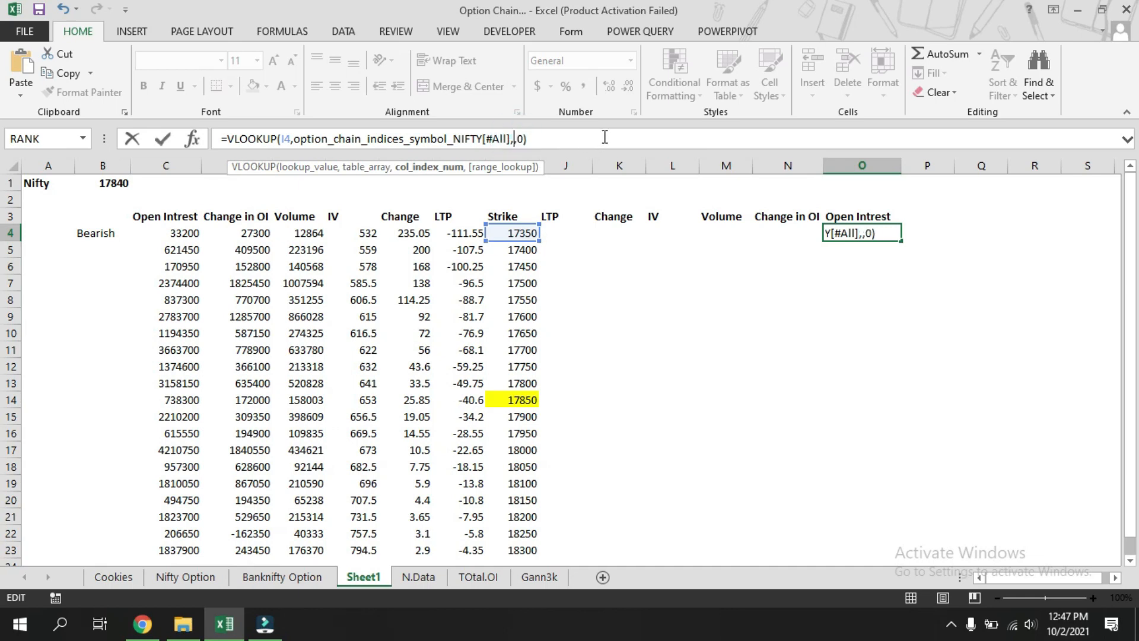
type("10")
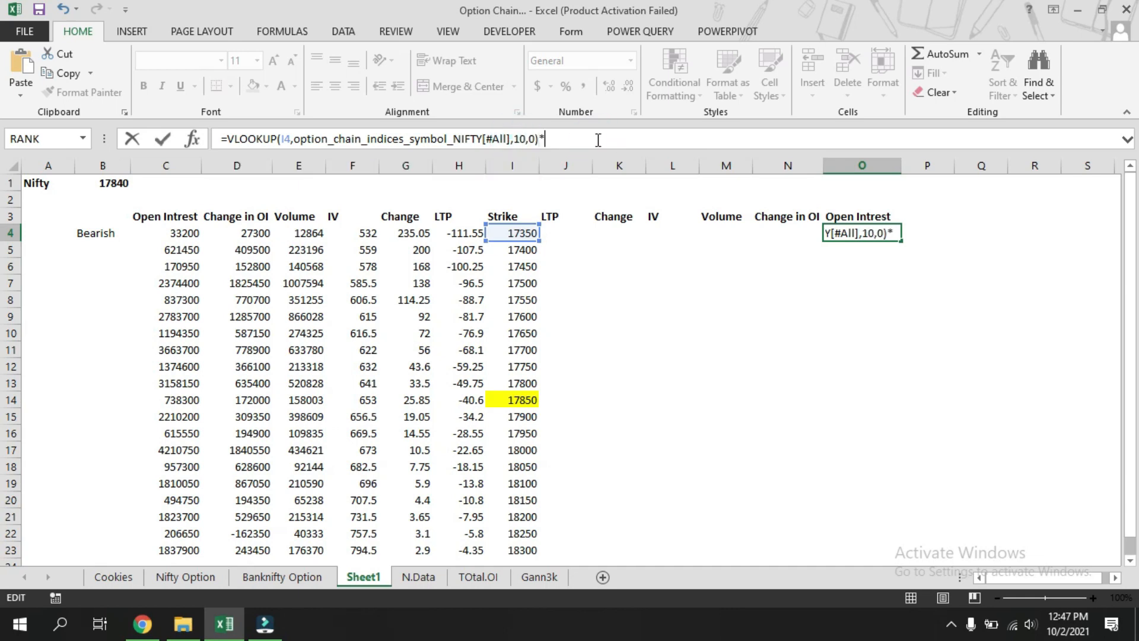
key("Return")
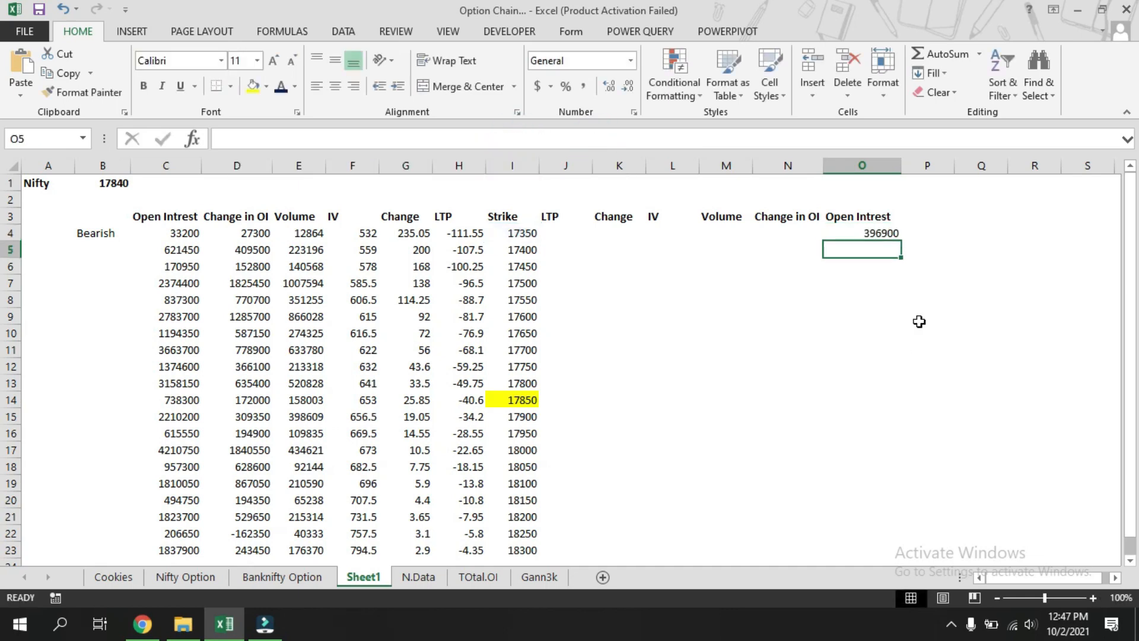
Paste the lookup formula into N4 with column index 11 and the *50 multiplier.
left_click(792, 234)
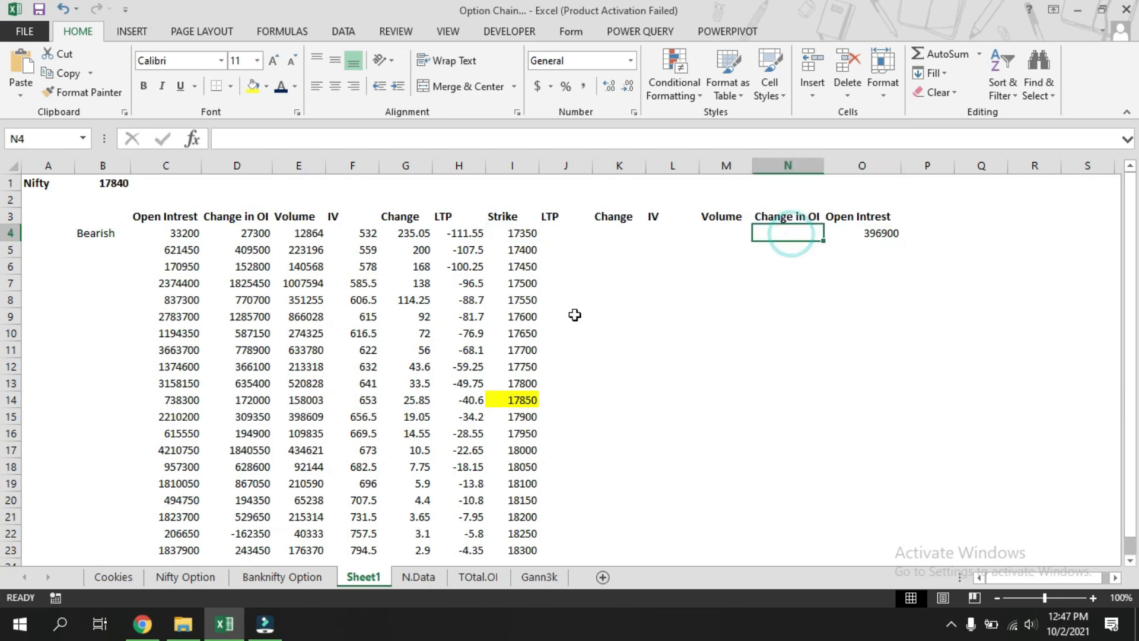
left_click(534, 145)
key("ctrl+v")
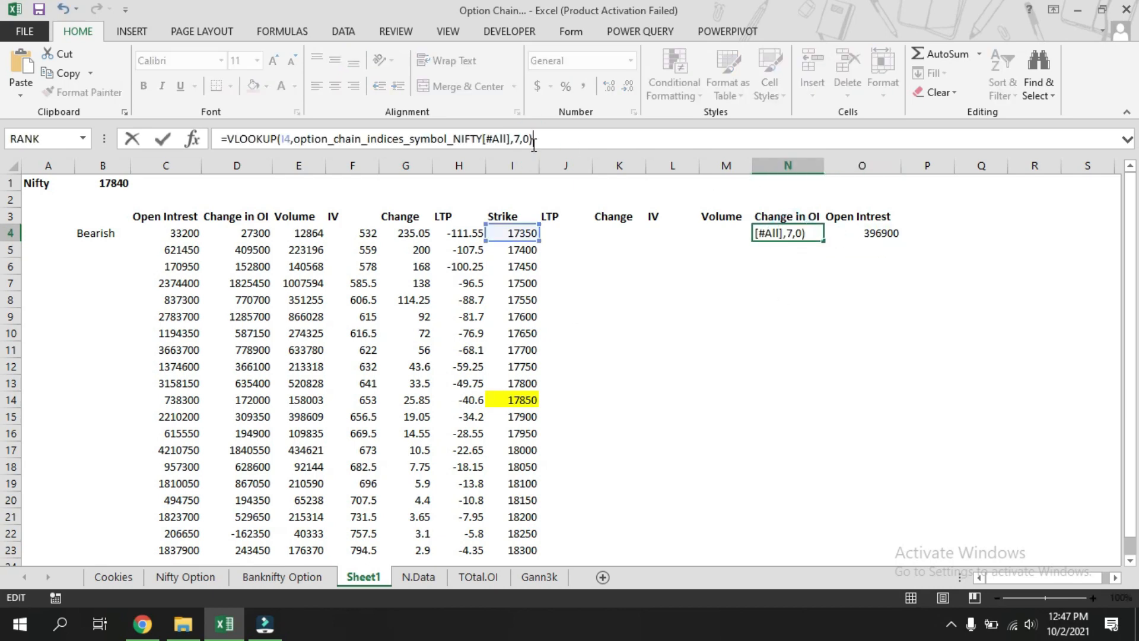
left_click(515, 138)
key("Delete")
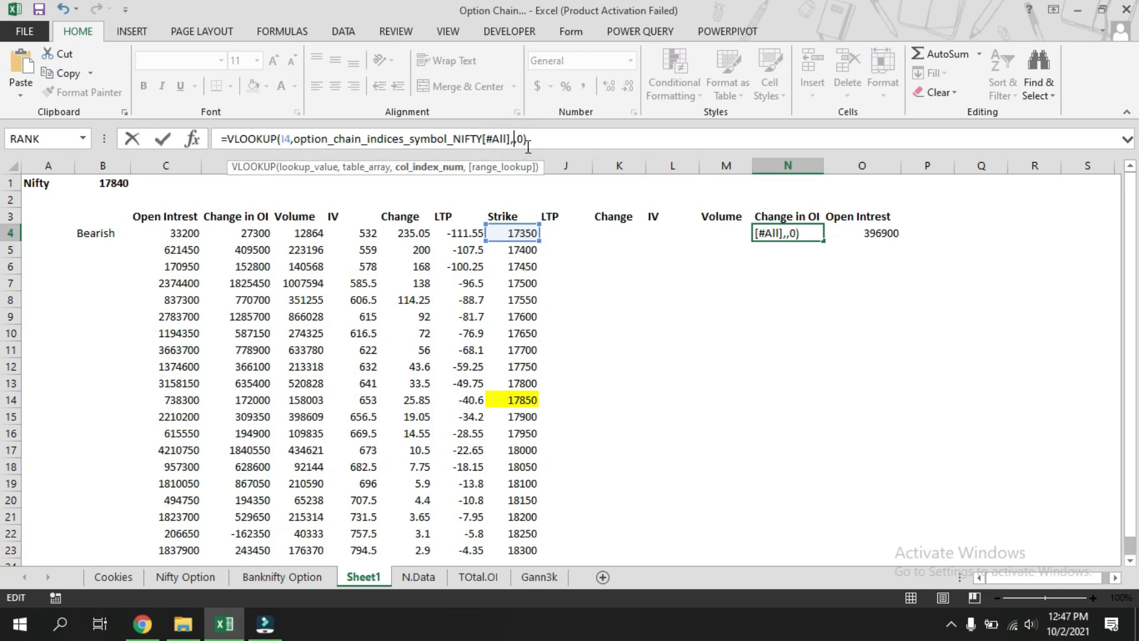
type("11")
left_click(595, 139)
type("*")
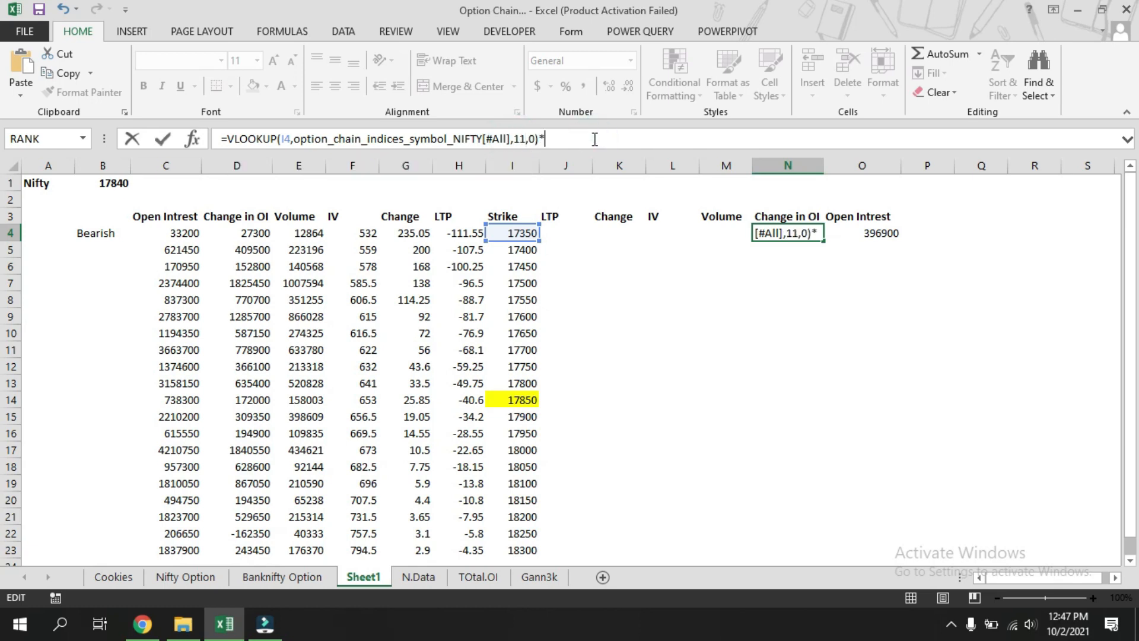
type("50")
key("Return")
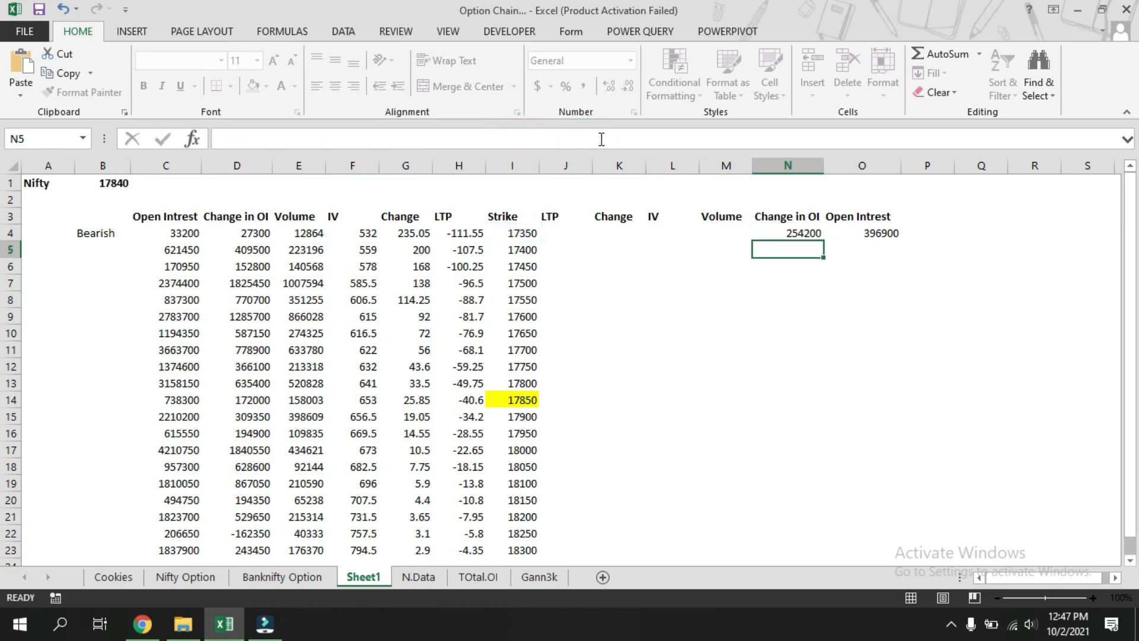
Paste the lookup formula into M4 with column index 12.
left_click(418, 576)
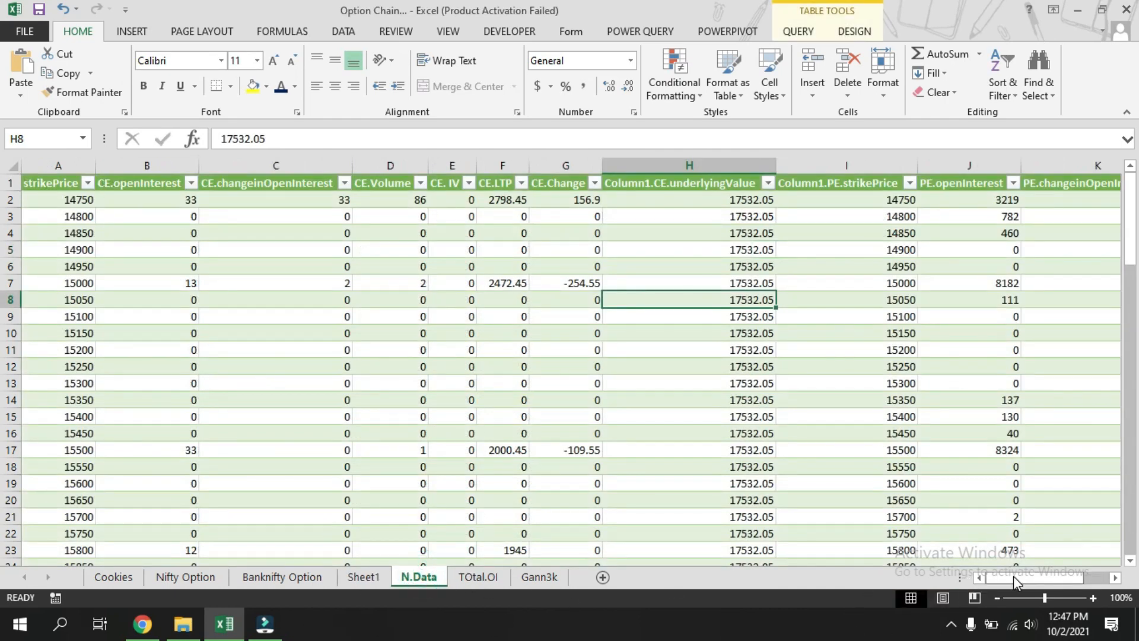
left_click_drag(1015, 579, 1045, 578)
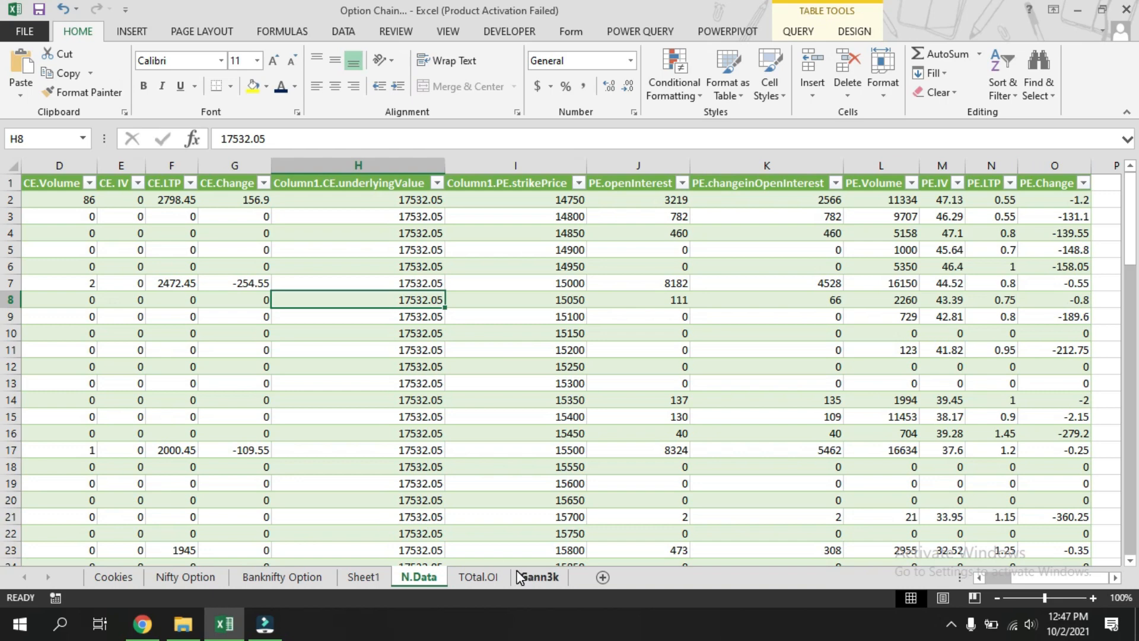
left_click(379, 577)
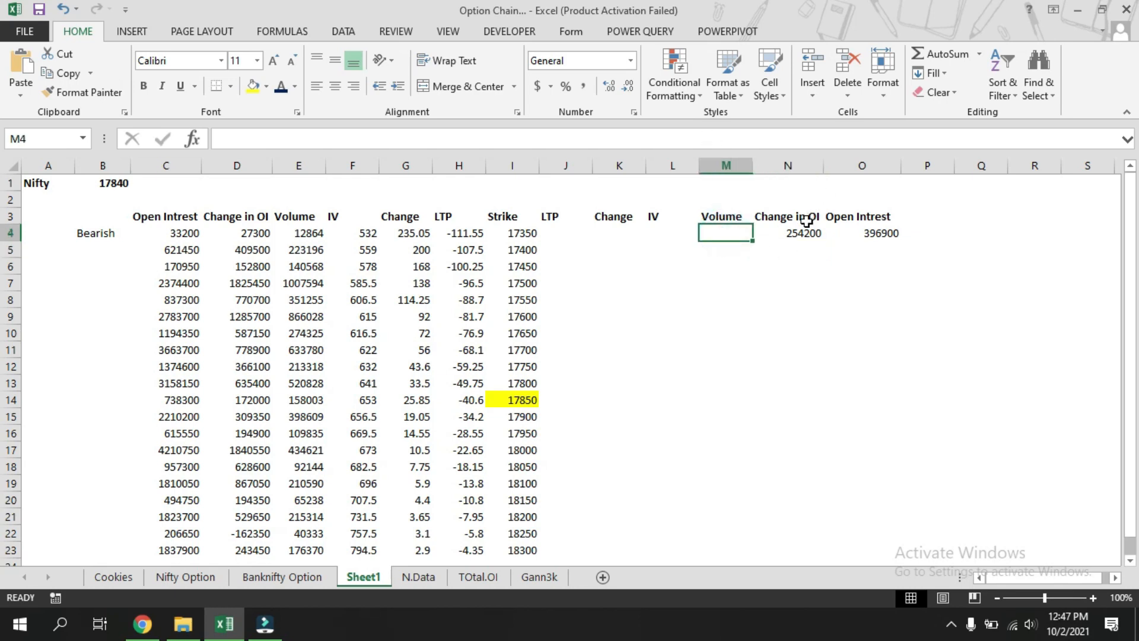
left_click(792, 232)
left_click(718, 233)
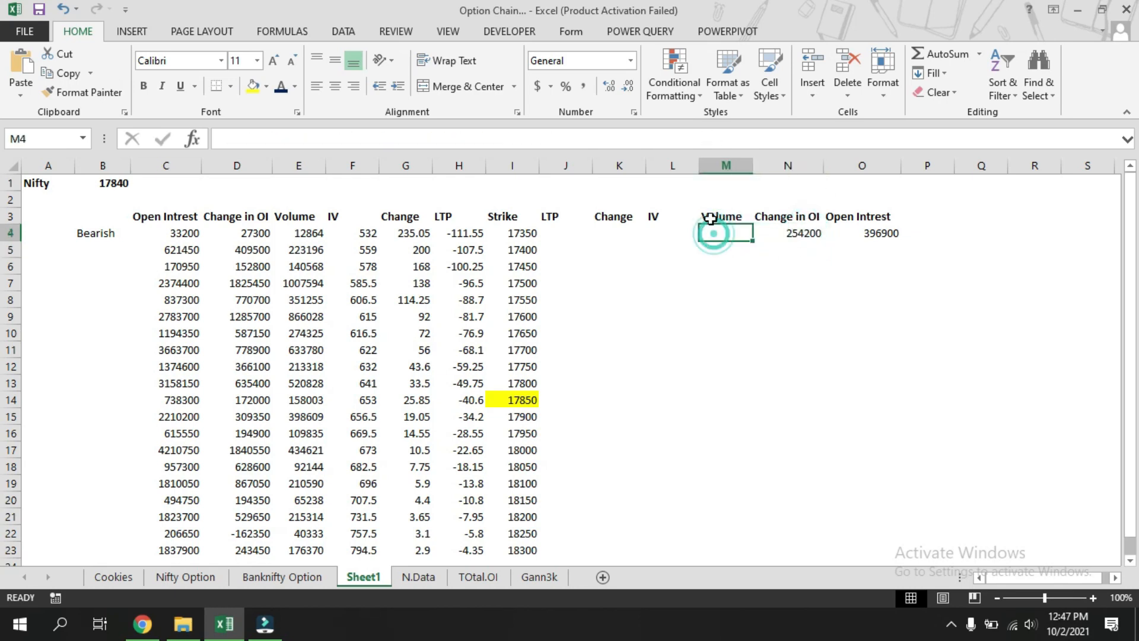
left_click(585, 137)
key("ctrl+v")
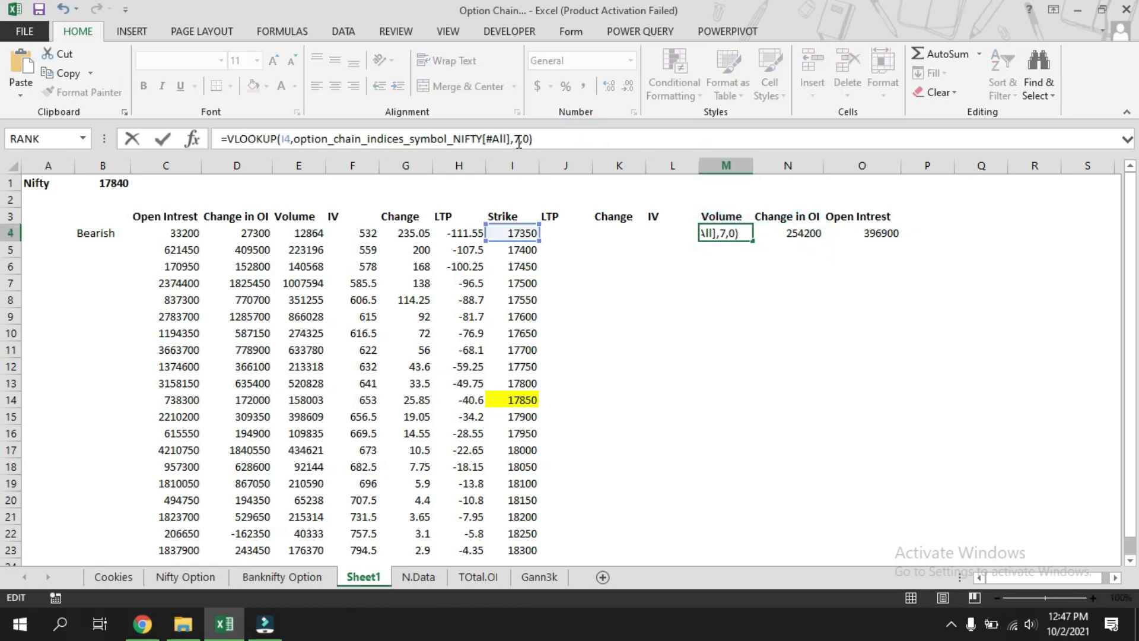
left_click(519, 138)
key("BackSpace")
type("12")
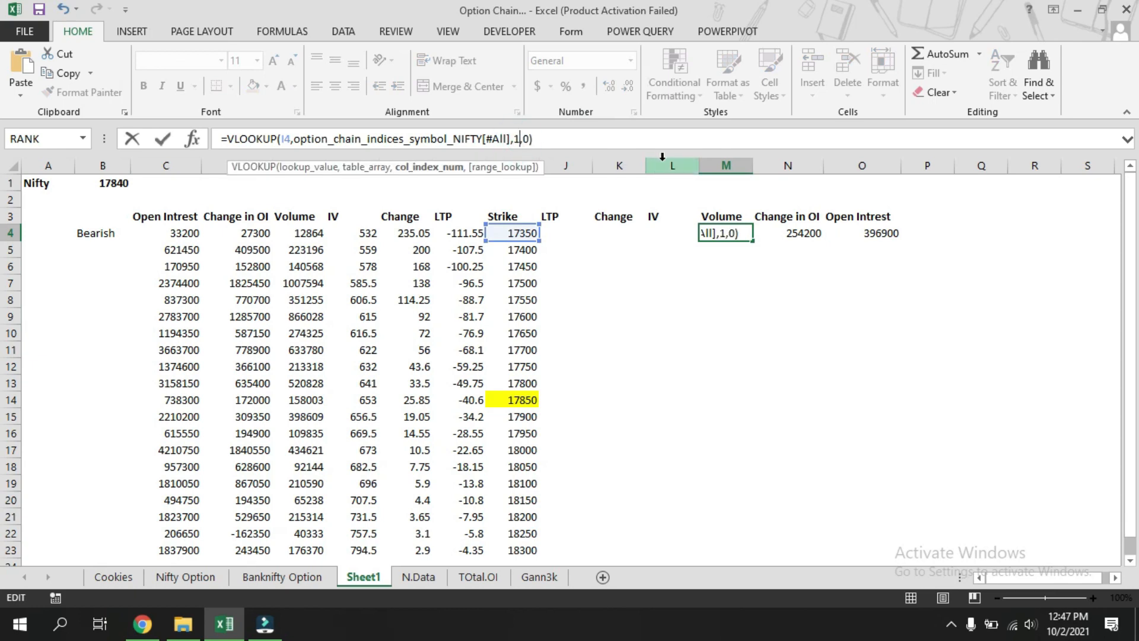
key("Return")
Paste the lookup formula into L4 with column index 13.
left_click(667, 232)
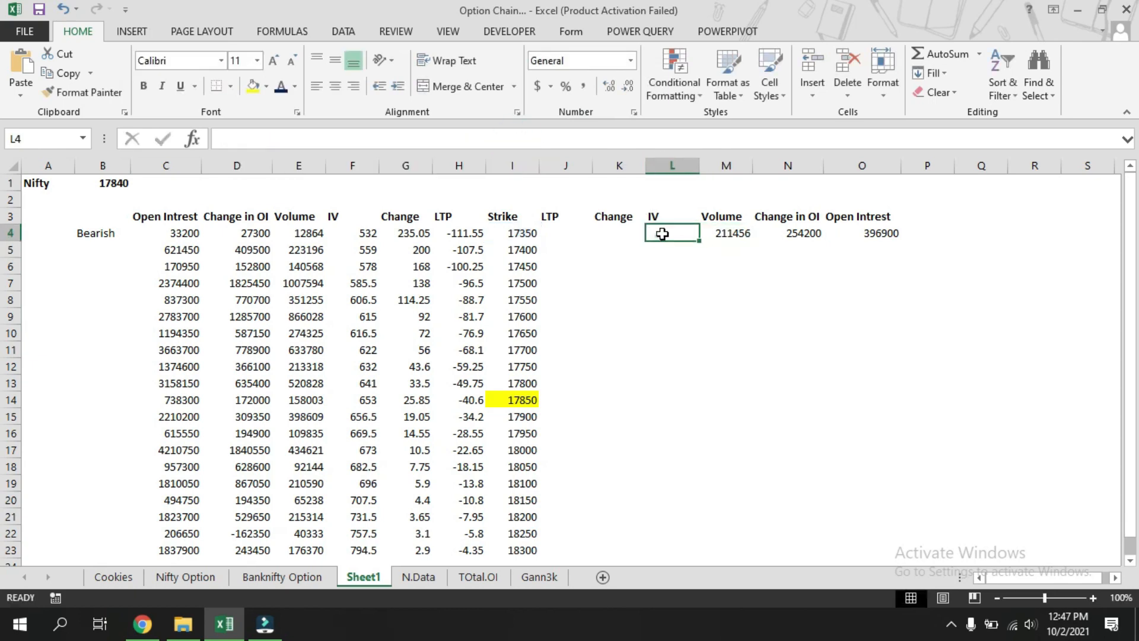
left_click(604, 142)
key("ctrl+v")
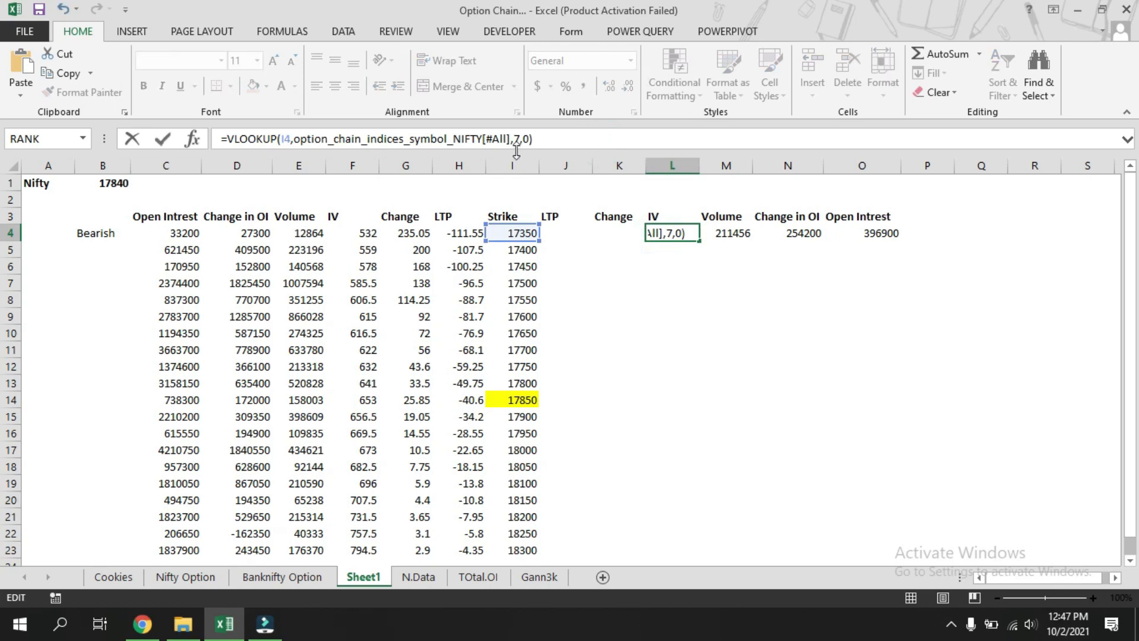
left_click(515, 139)
key("Delete")
type("13")
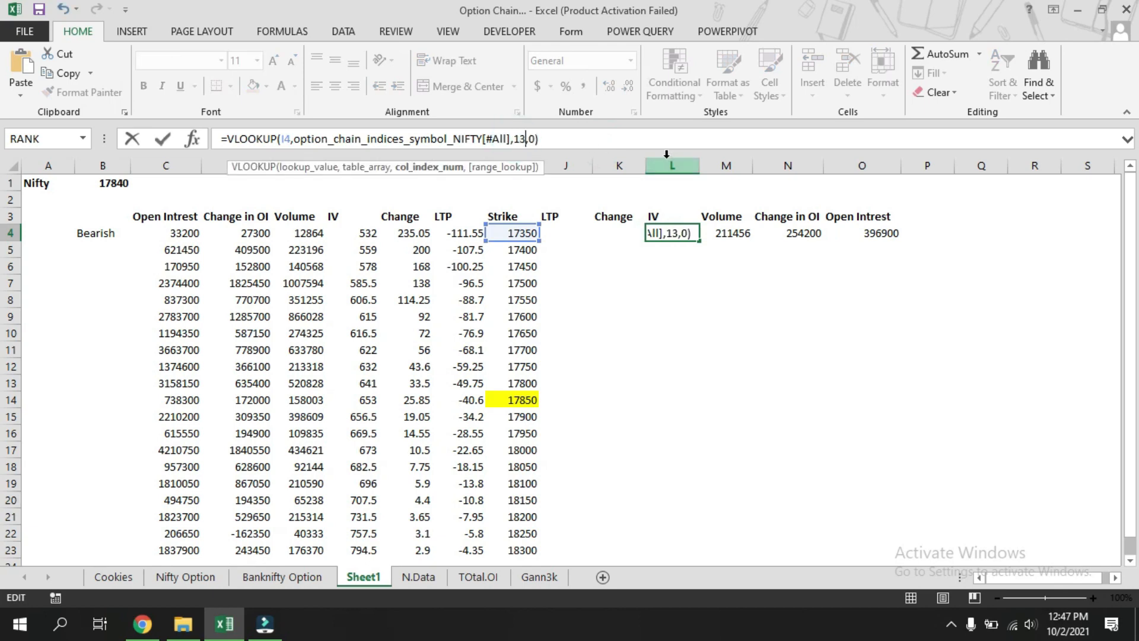
key("Return")
Paste the lookup formula into K4 with column index 14.
left_click(611, 232)
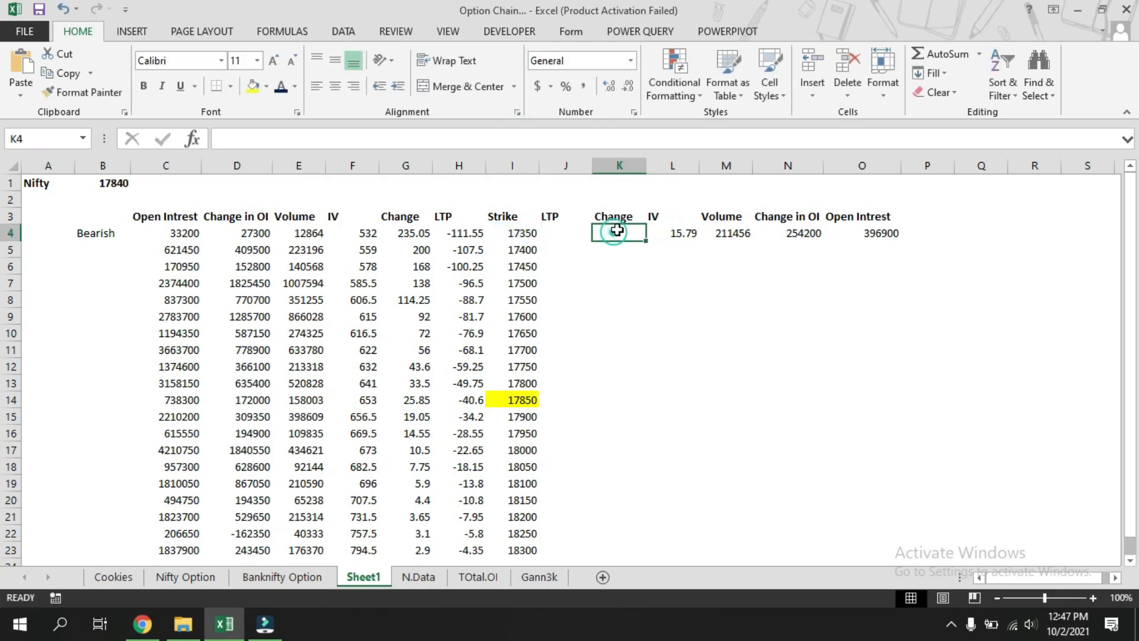
left_click(583, 140)
key("ctrl+v")
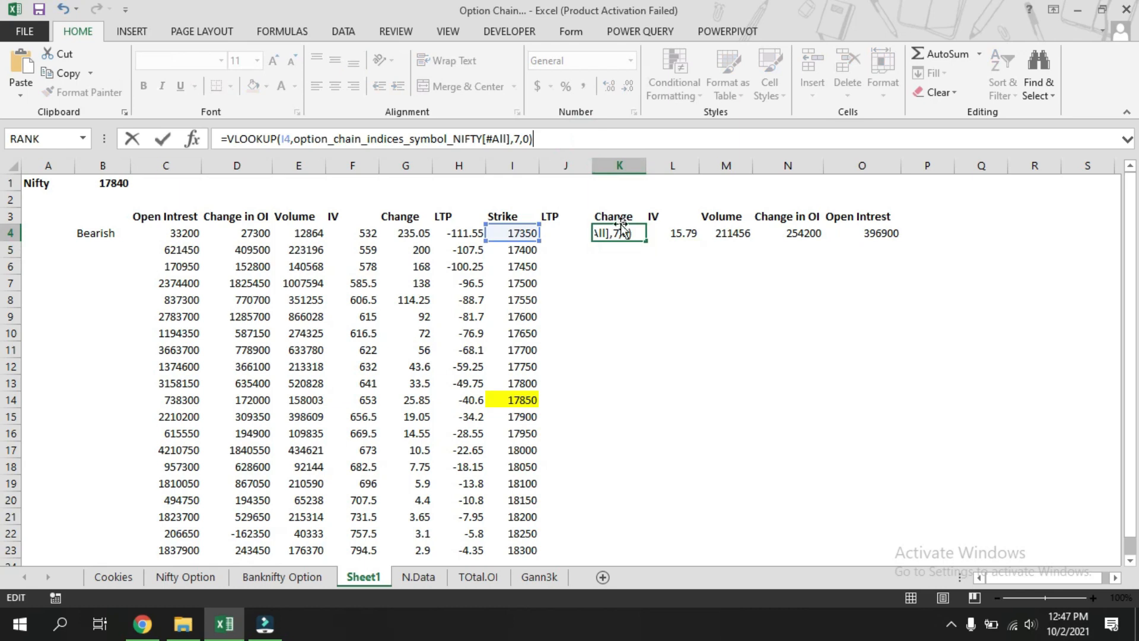
left_click(515, 139)
type("14")
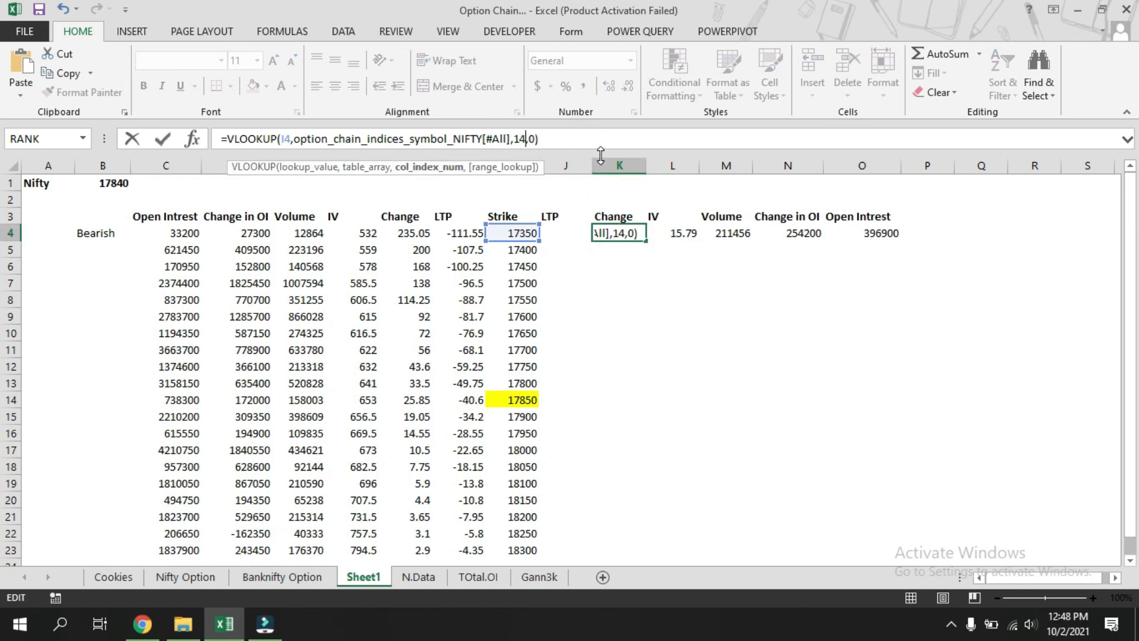
key("Return")
Paste the lookup formula into J4 with column index 15.
left_click(565, 234)
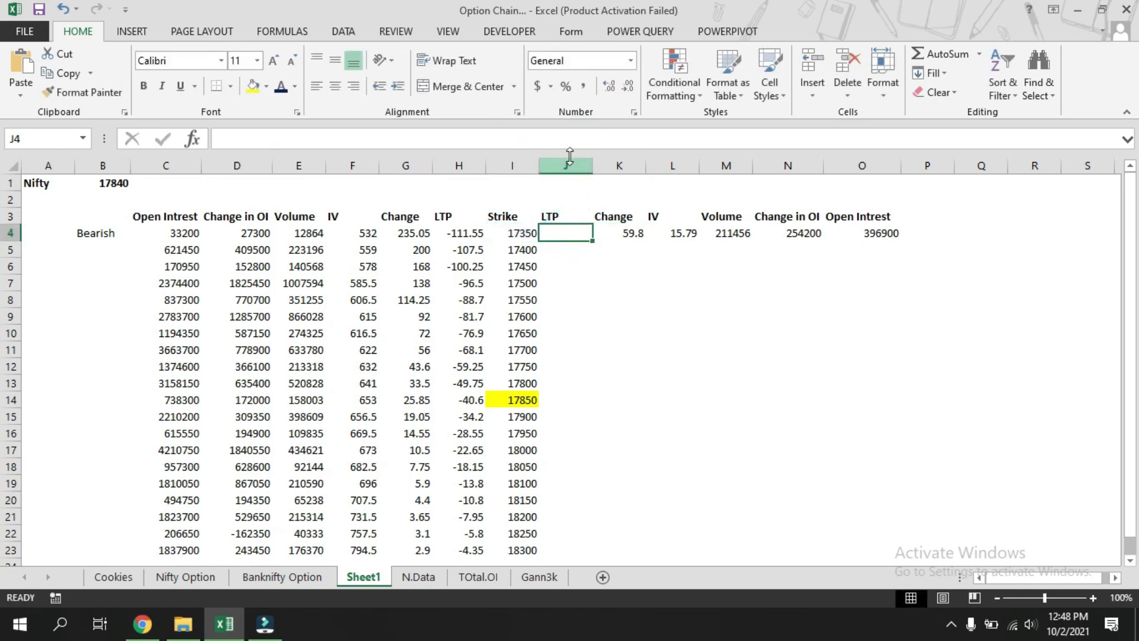
left_click(514, 136)
type("=VLOOKUP(I4,option_chain_indices_symbol_NIFTY[#All],7,0)")
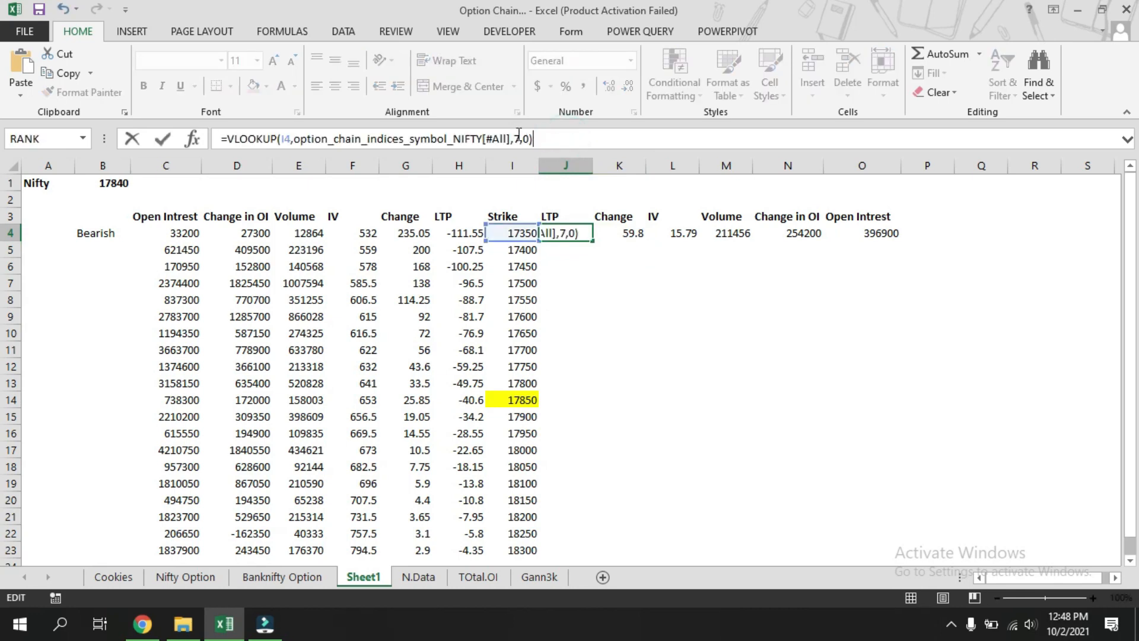
left_click(521, 136)
key("BackSpace")
type("15")
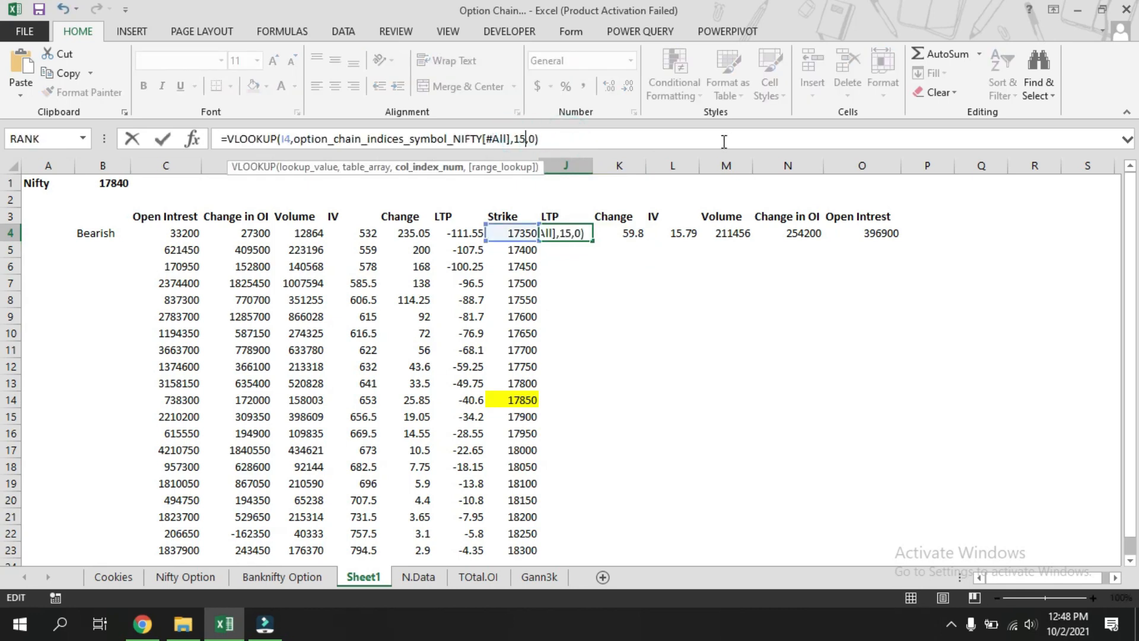
key("Return")
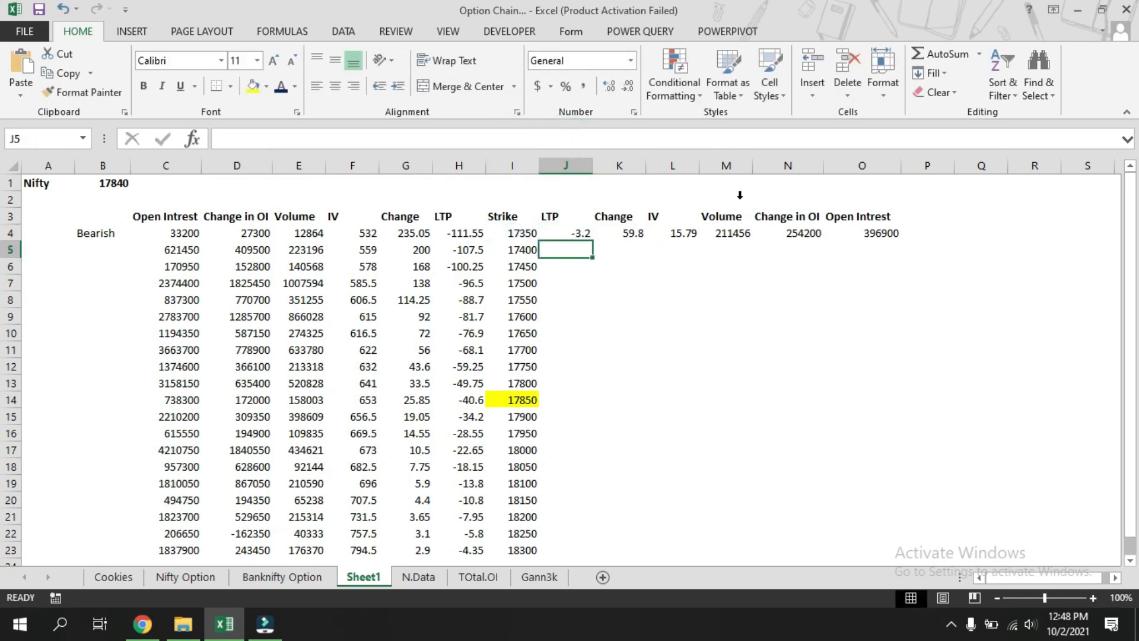
Fill the put-side lookup formulas in J4:O4 down through row 23.
left_click(399, 577)
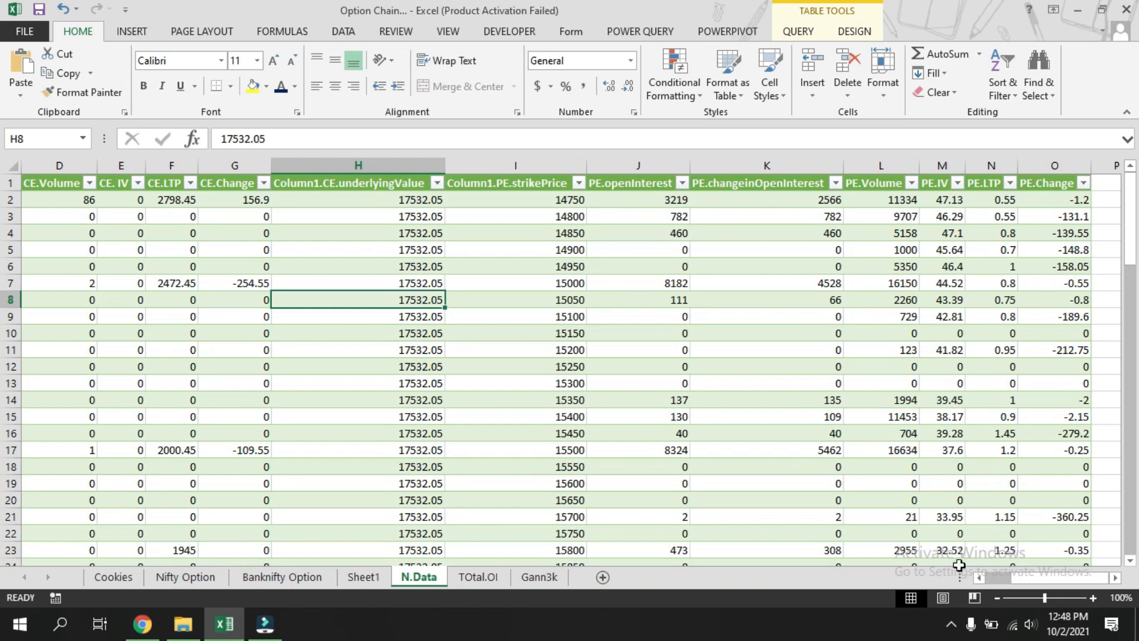
left_click(366, 577)
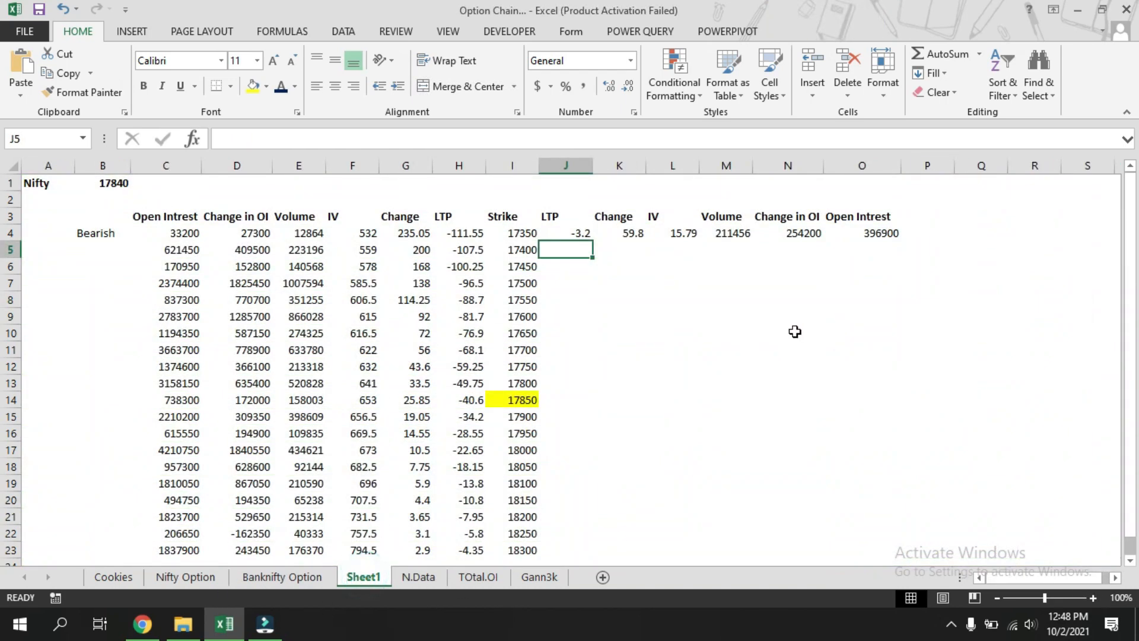
left_click_drag(576, 231, 839, 232)
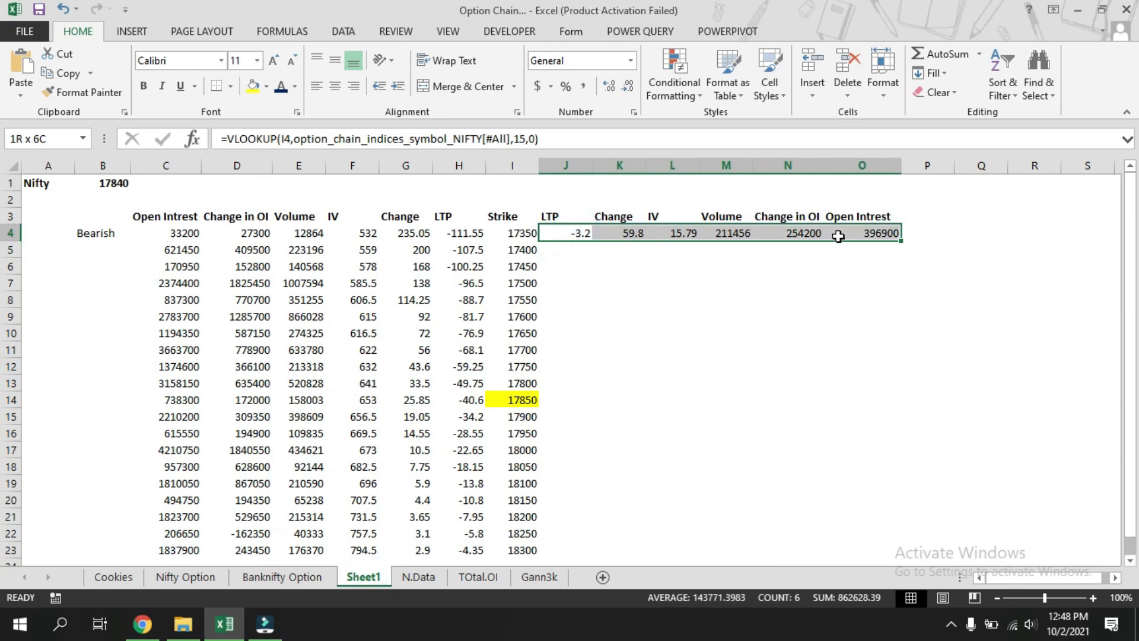
double_click(901, 243)
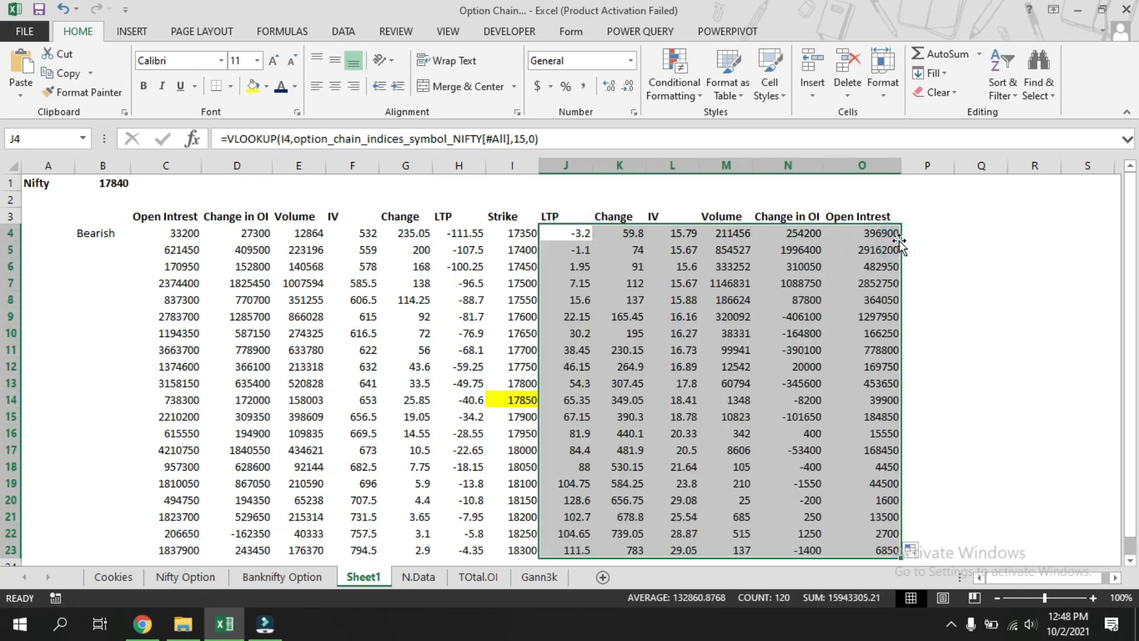
Shade the put data in J4:O13 with a light red fill.
left_click(1017, 410)
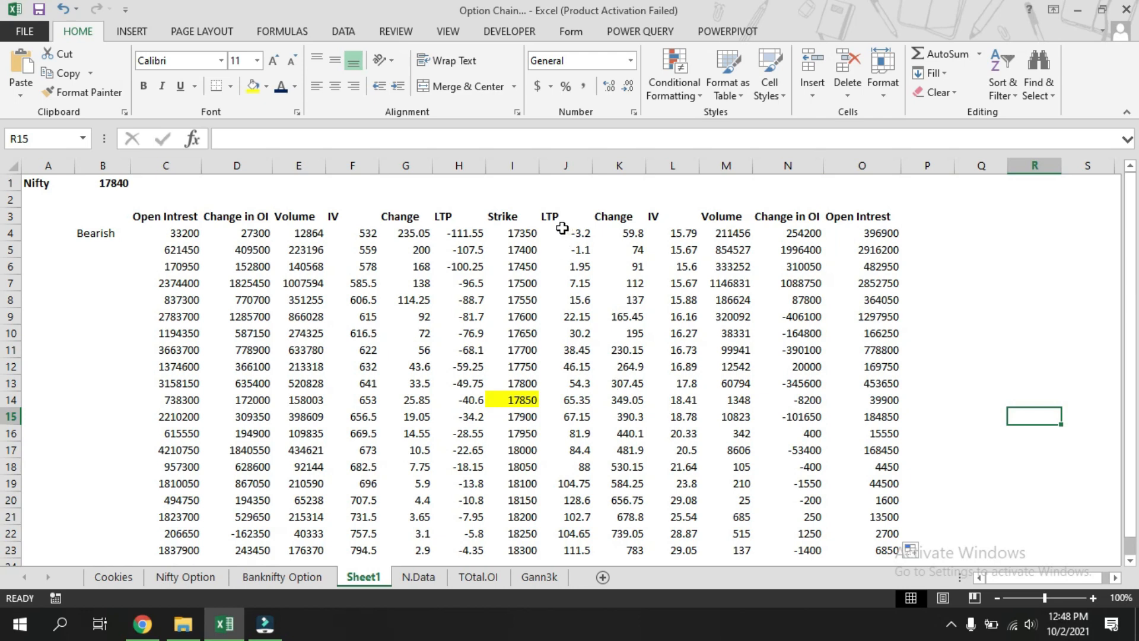
left_click_drag(562, 228, 841, 376)
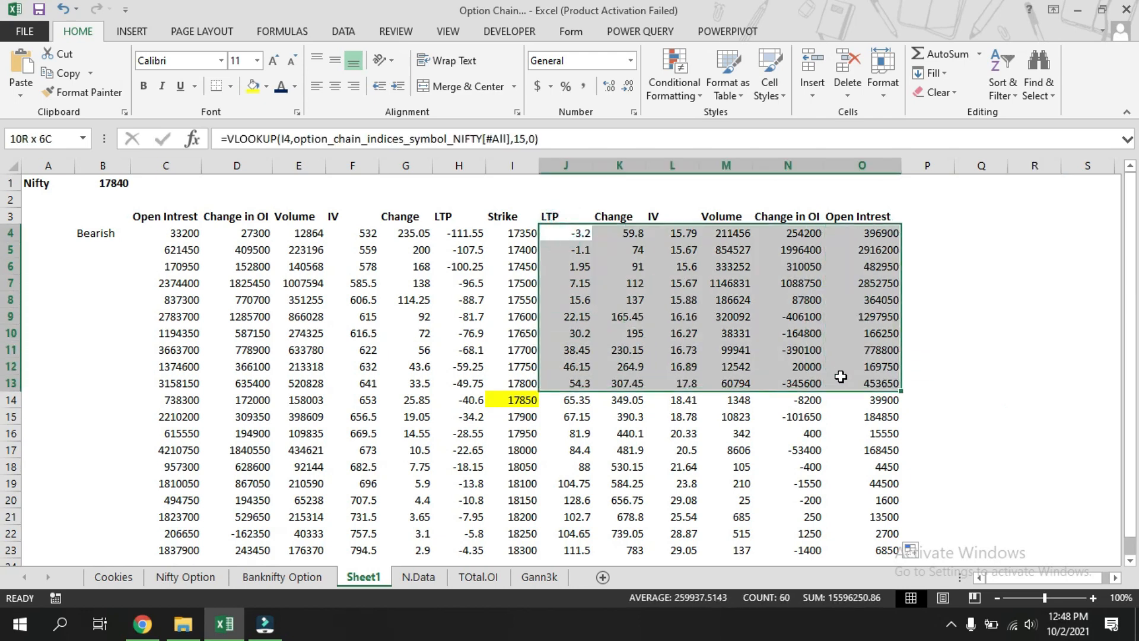
left_click(266, 86)
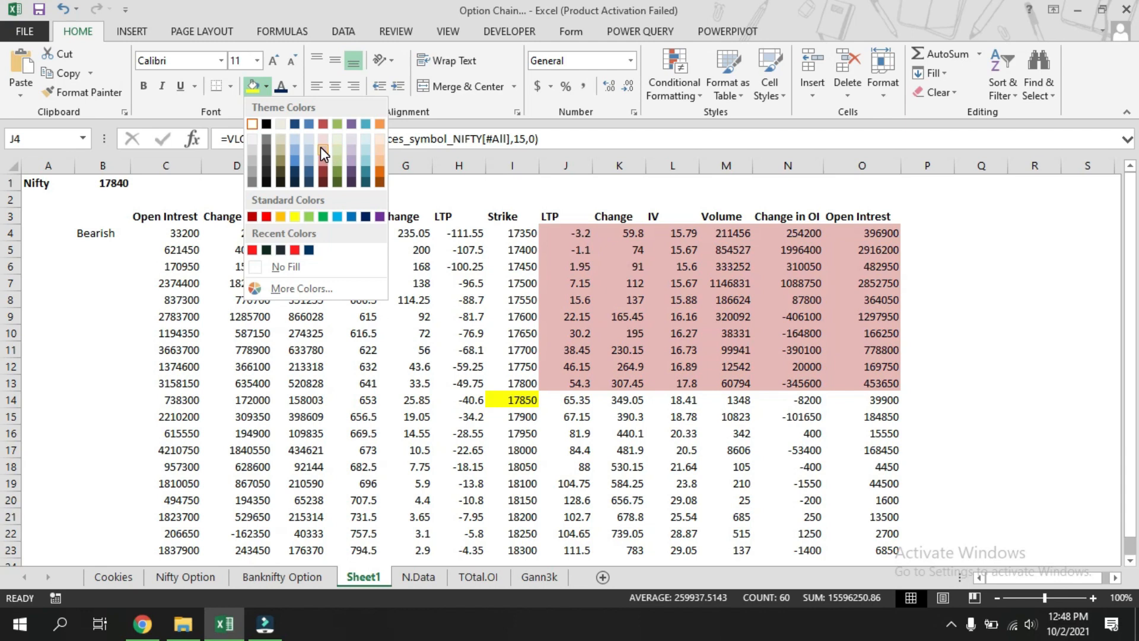
left_click(323, 140)
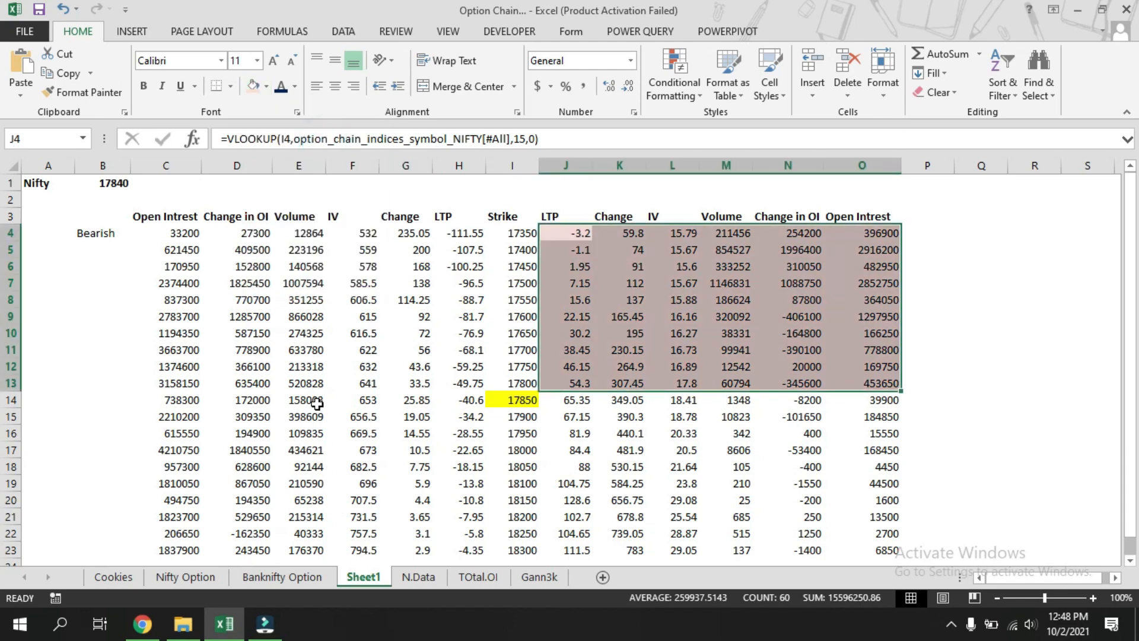
Apply the same light red fill to the call data in C15:H23.
left_click_drag(178, 412, 467, 549)
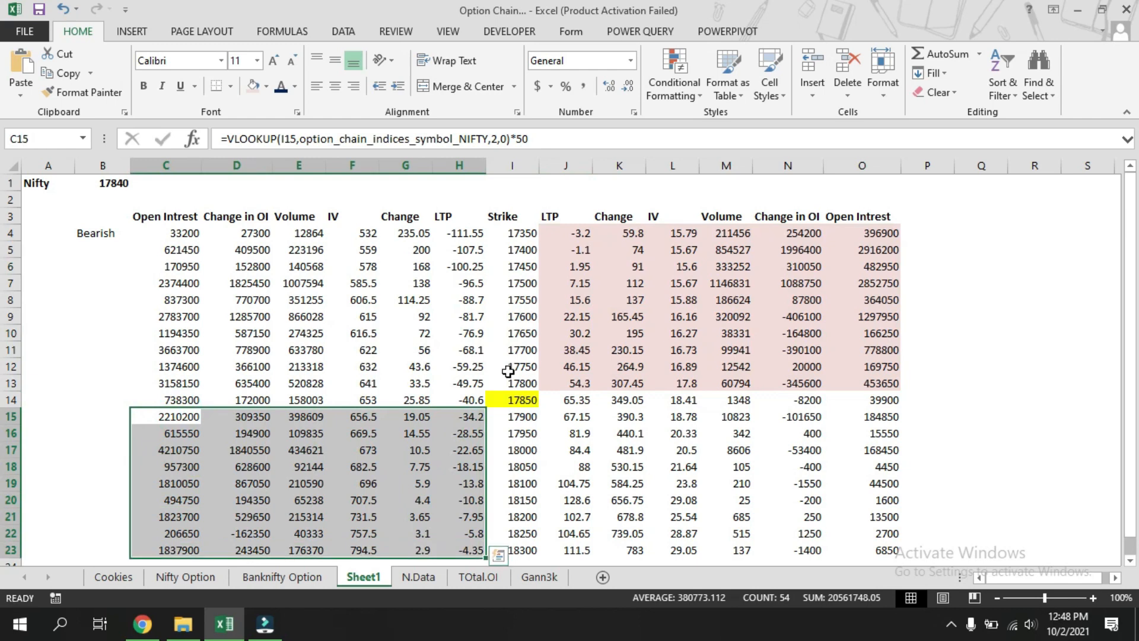
left_click(254, 88)
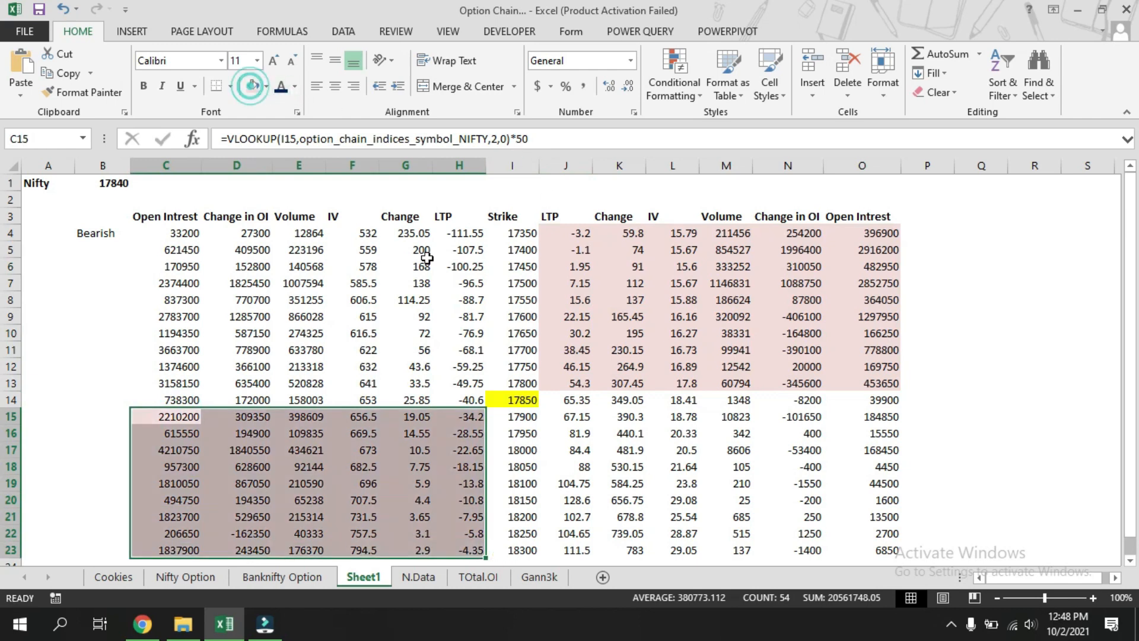
left_click(928, 399)
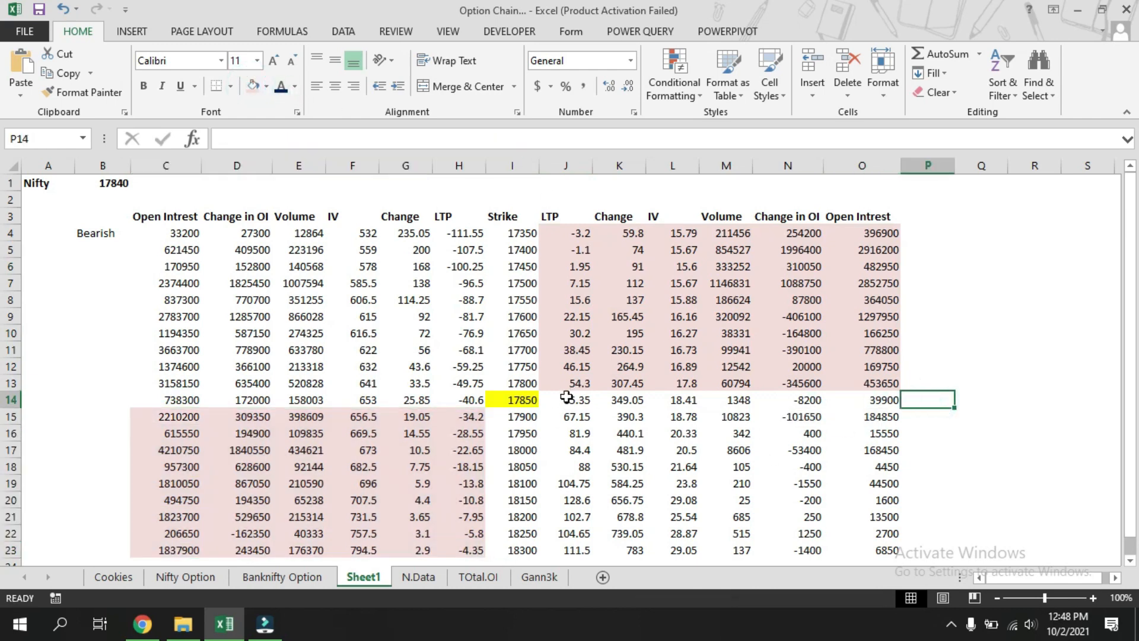
Shade the put data J14:O23 and the call data C4:H14 with a light green fill.
left_click_drag(567, 397, 876, 561)
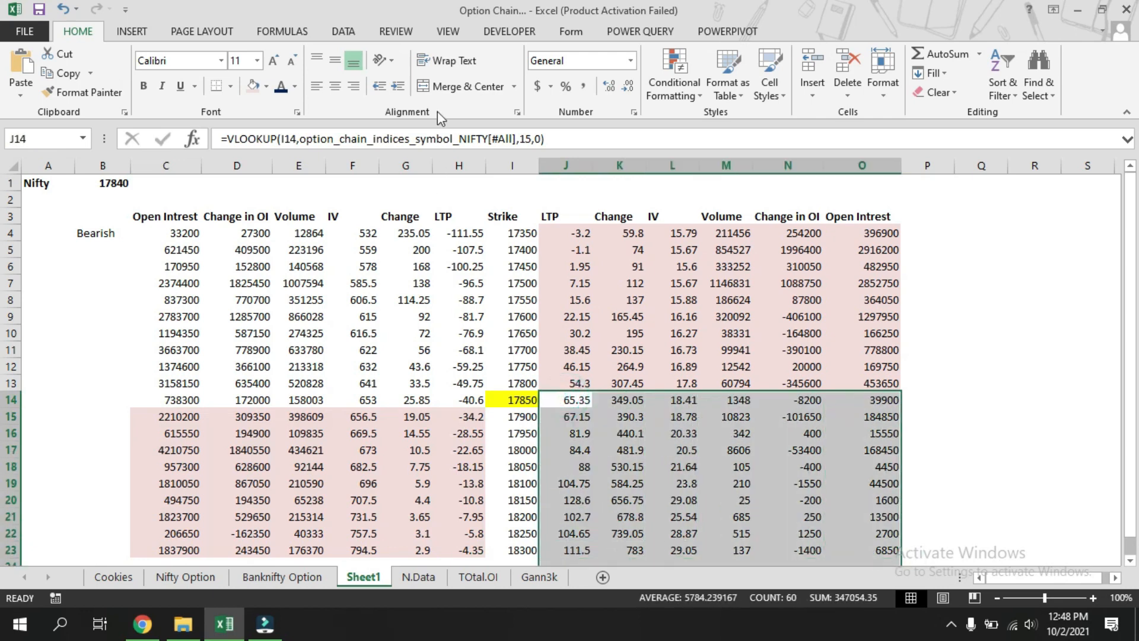
left_click(254, 88)
left_click(266, 87)
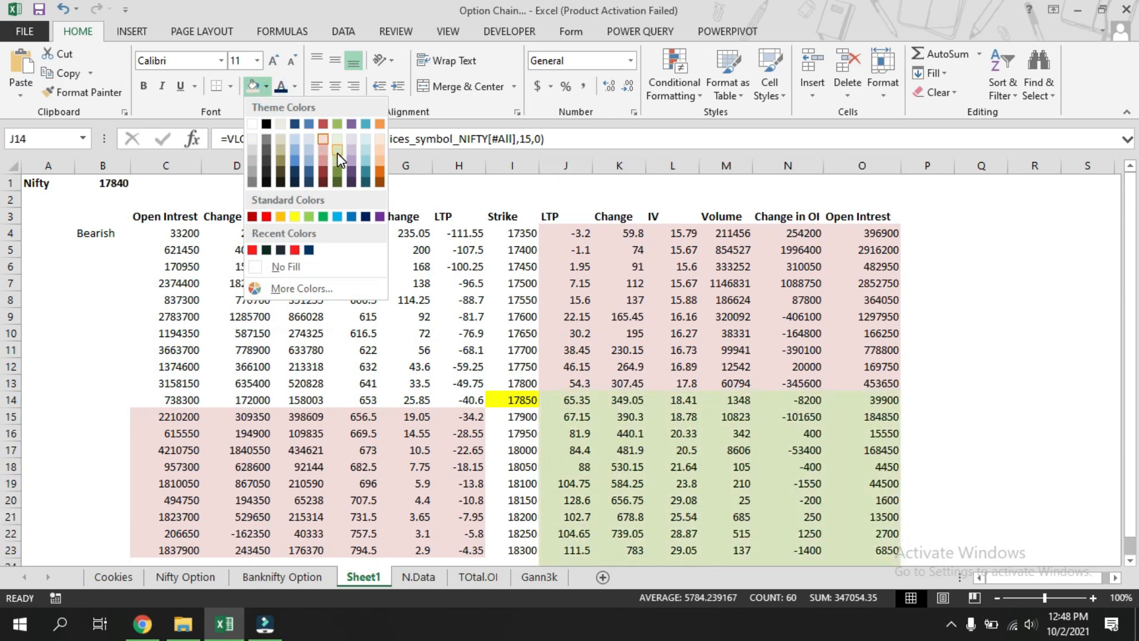
left_click(337, 152)
left_click_drag(178, 233, 457, 399)
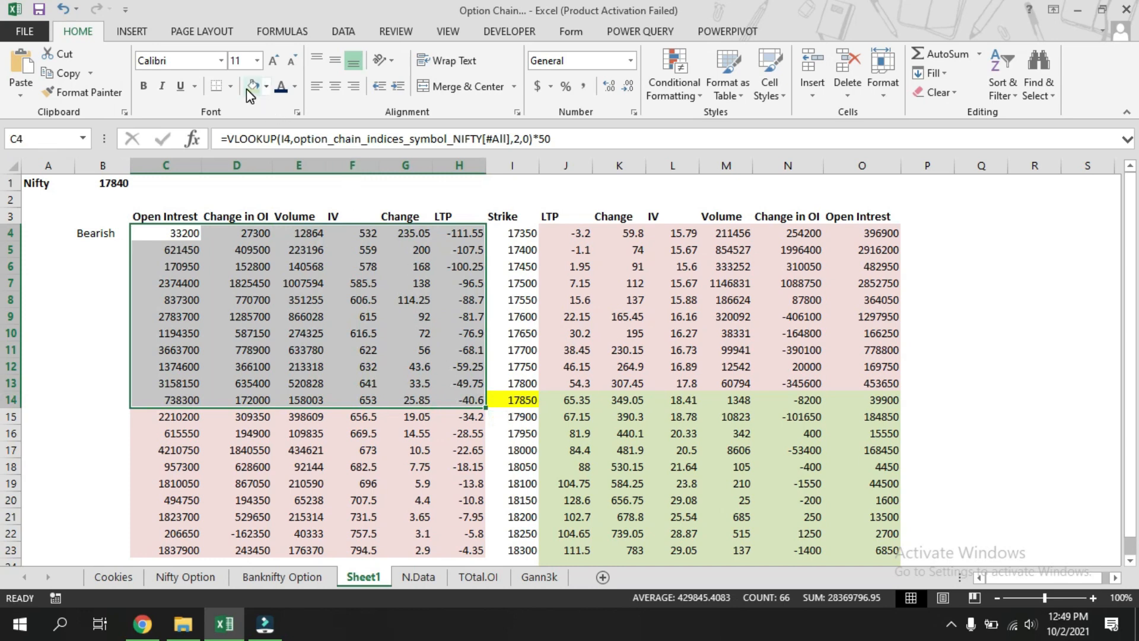
left_click(249, 87)
Fill the Strike column I4:I23 with orange and make it bold.
left_click_drag(511, 232, 510, 550)
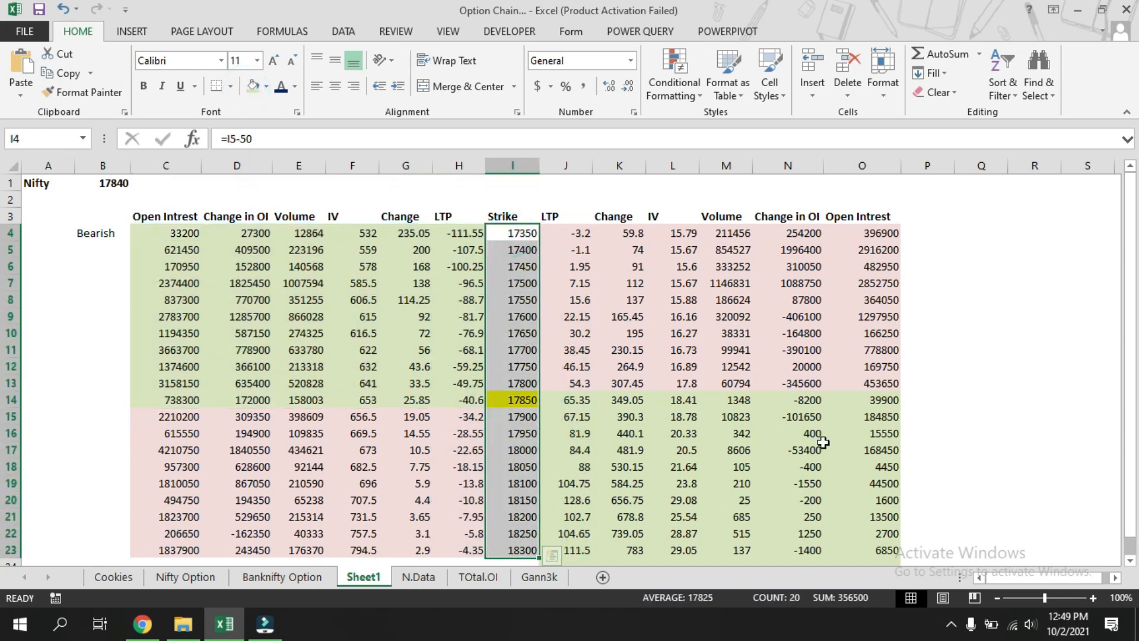
left_click(267, 86)
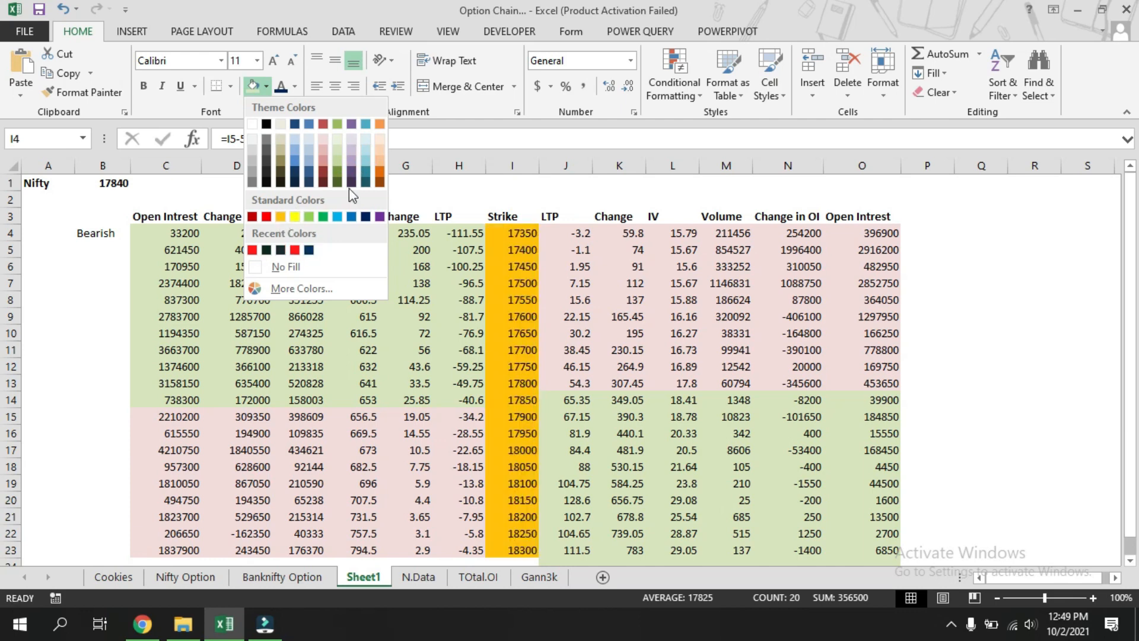
left_click(381, 164)
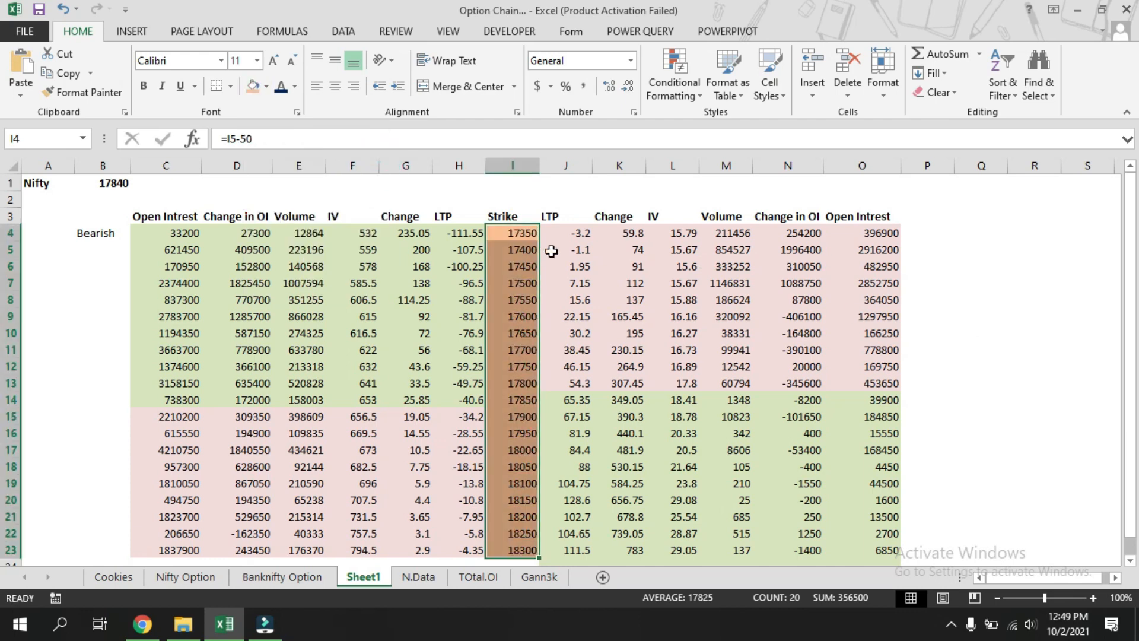
left_click(144, 86)
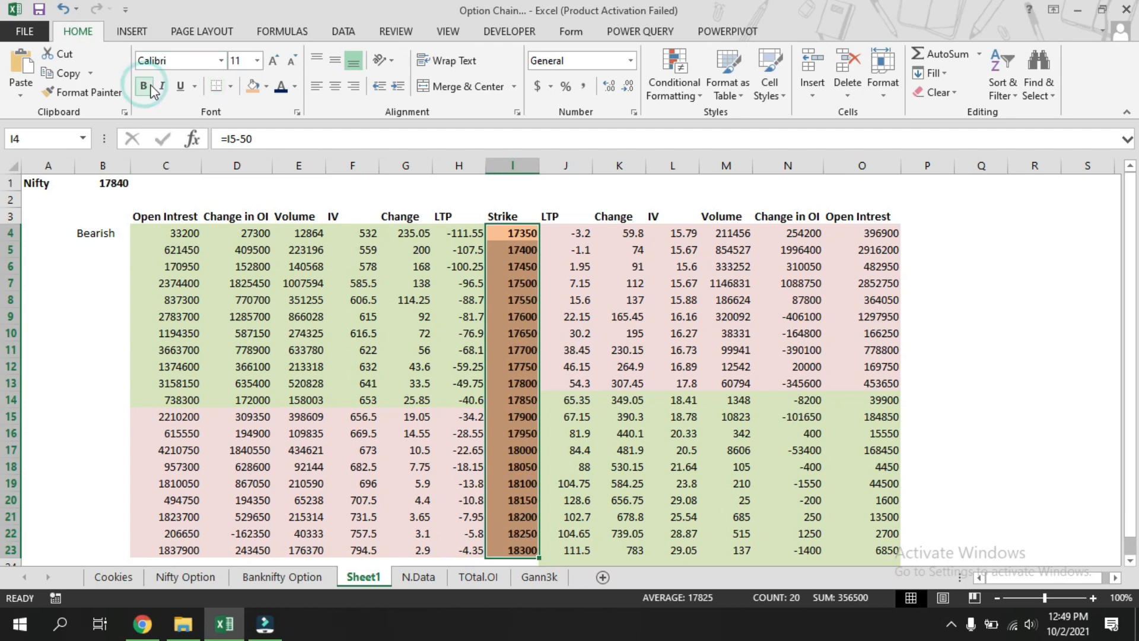
left_click(1056, 394)
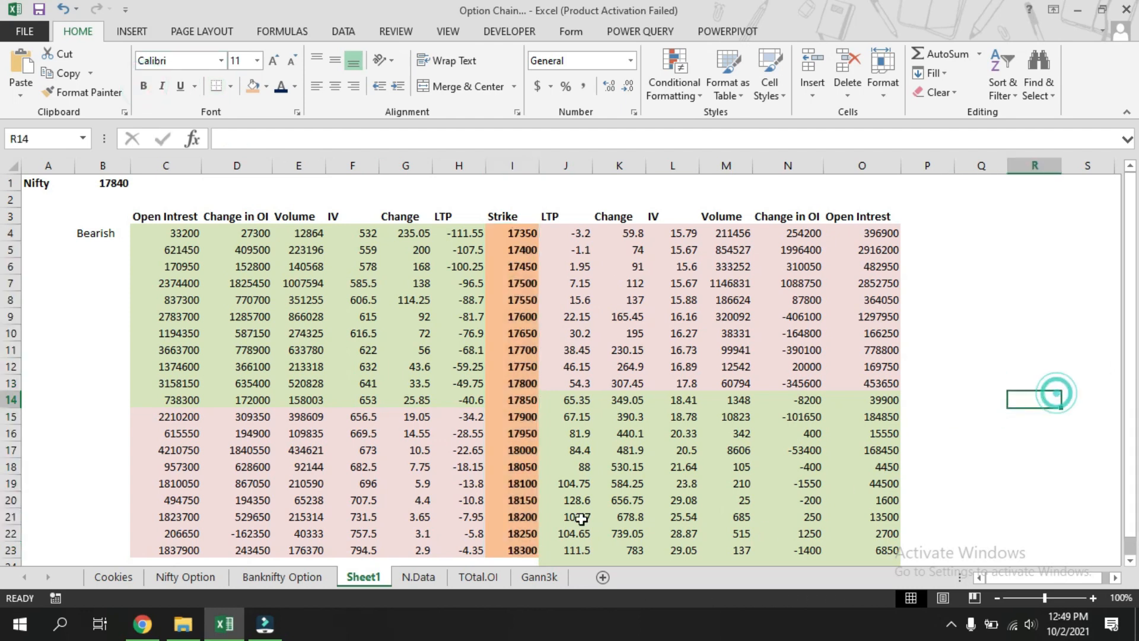
Highlight the ATM strike cell I14 with a blue fill.
left_click(516, 403)
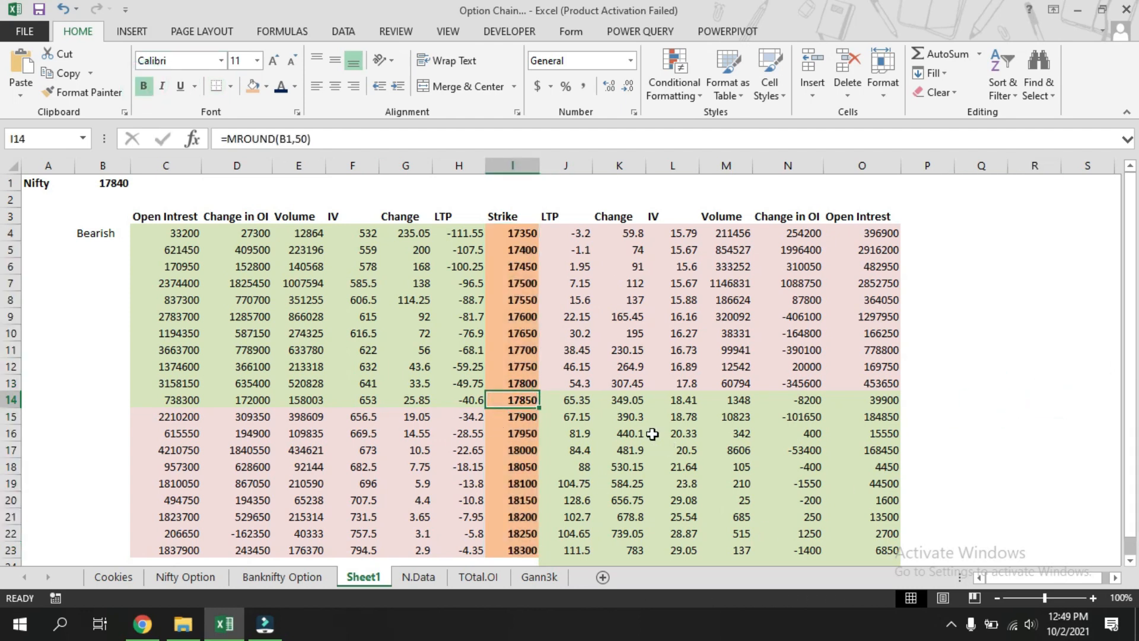
left_click(266, 87)
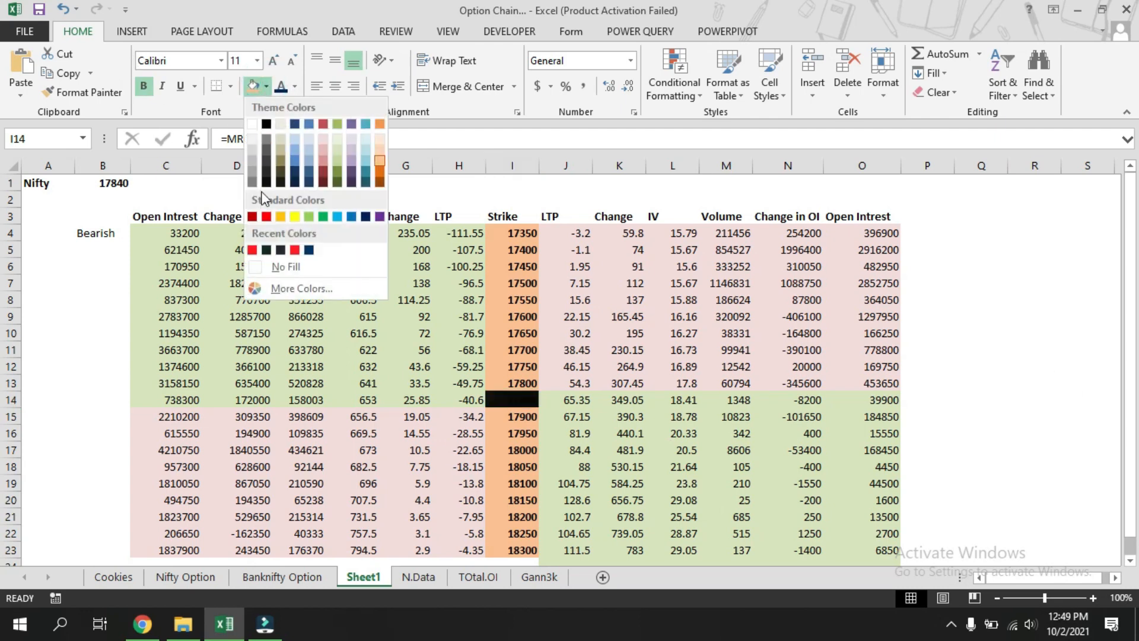
left_click(295, 160)
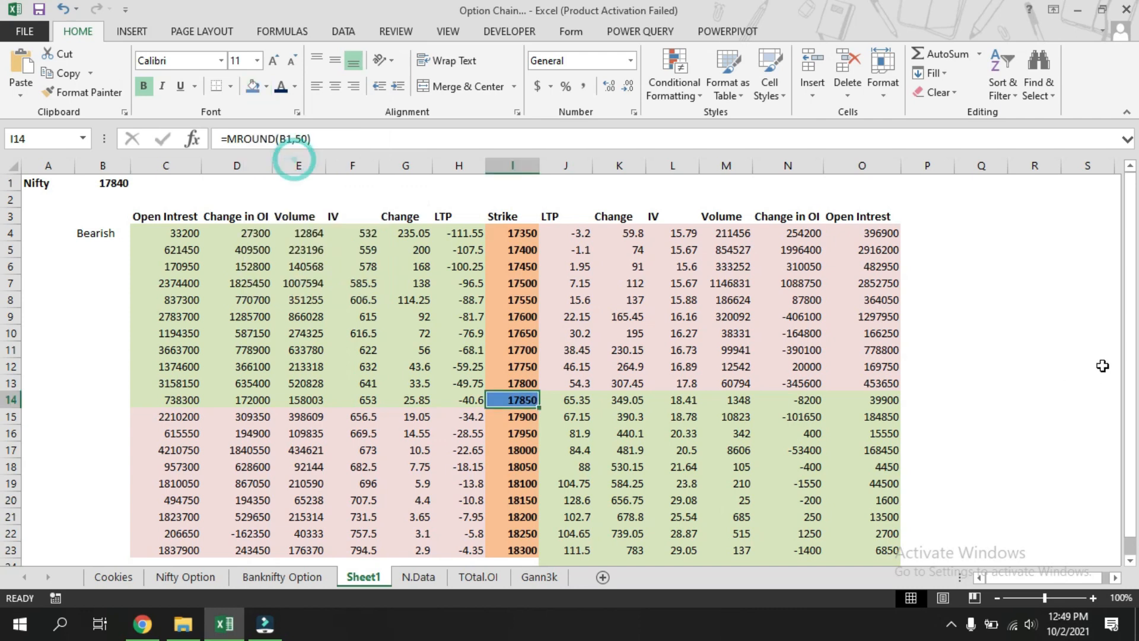
left_click(1034, 315)
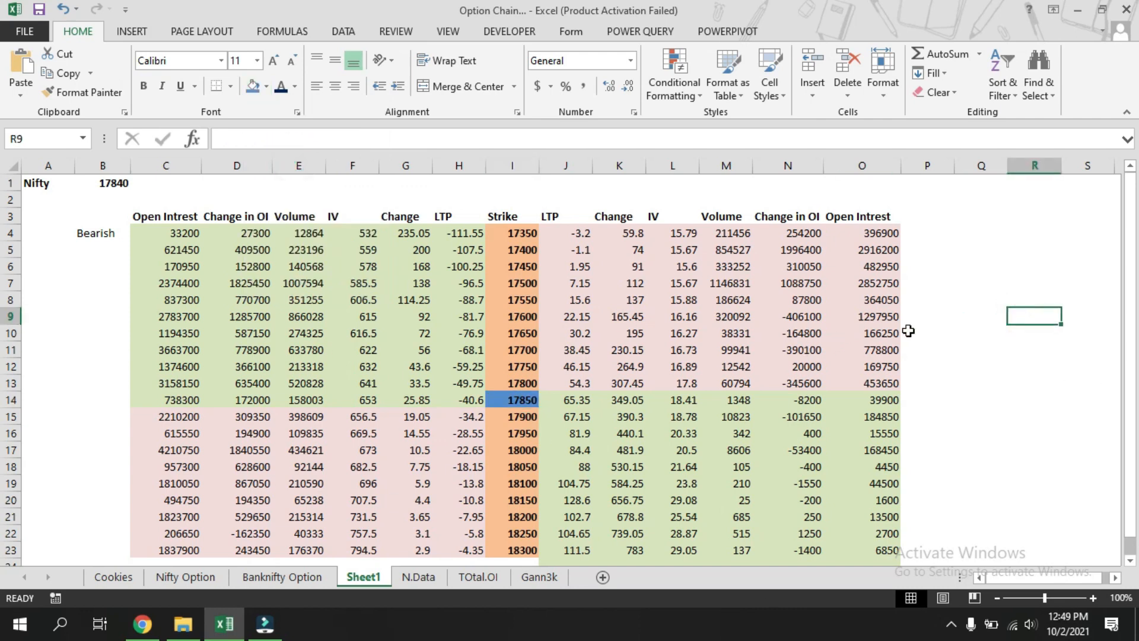
Set the Nifty spot value in B1 to 17532.
scroll(955, 328, "down", 1)
scroll(956, 328, "up", 1)
left_click(111, 185)
type("17532")
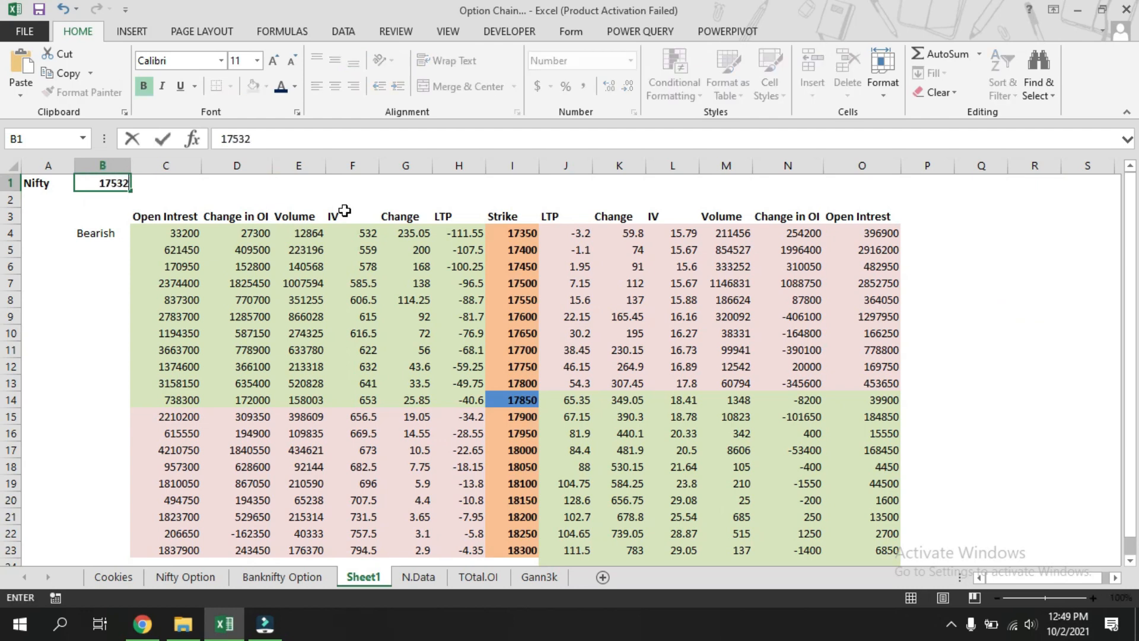
key("Return")
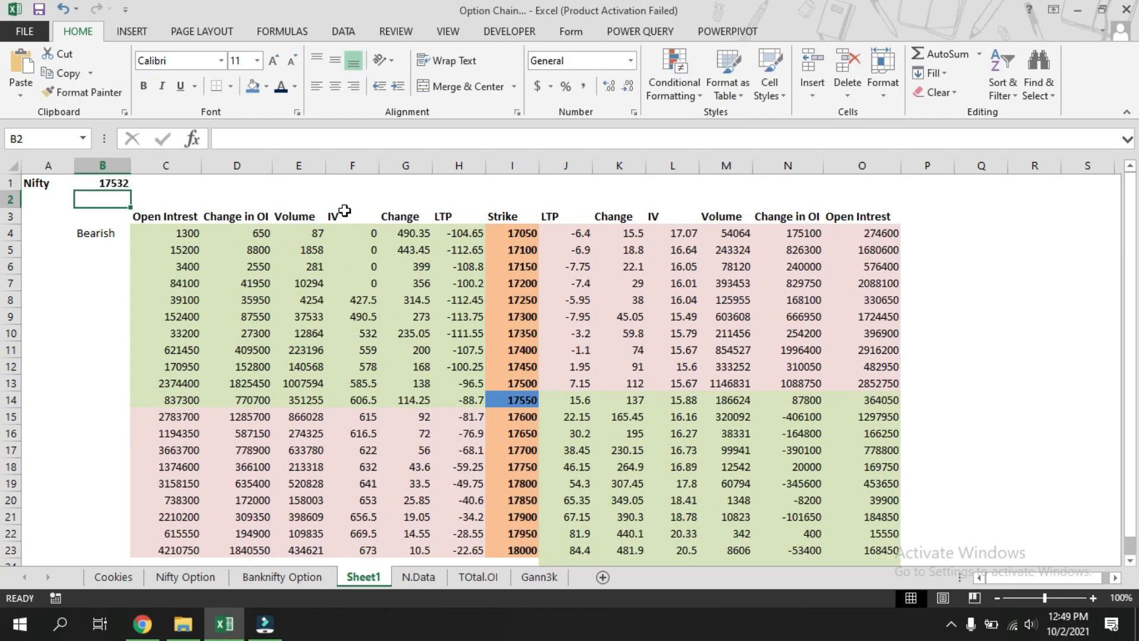
Select the Change and LTP ranges G4:H23 and J4:K23 and create a Greater Than conditional formatting rule for values above 0.
left_click(976, 420)
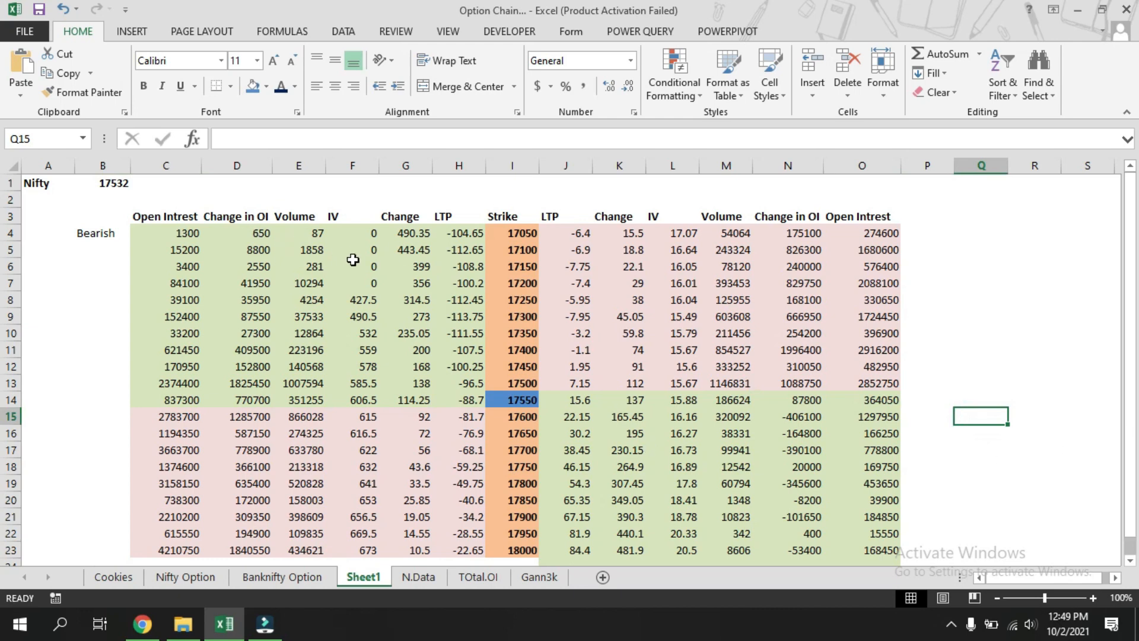
left_click_drag(408, 235, 447, 548)
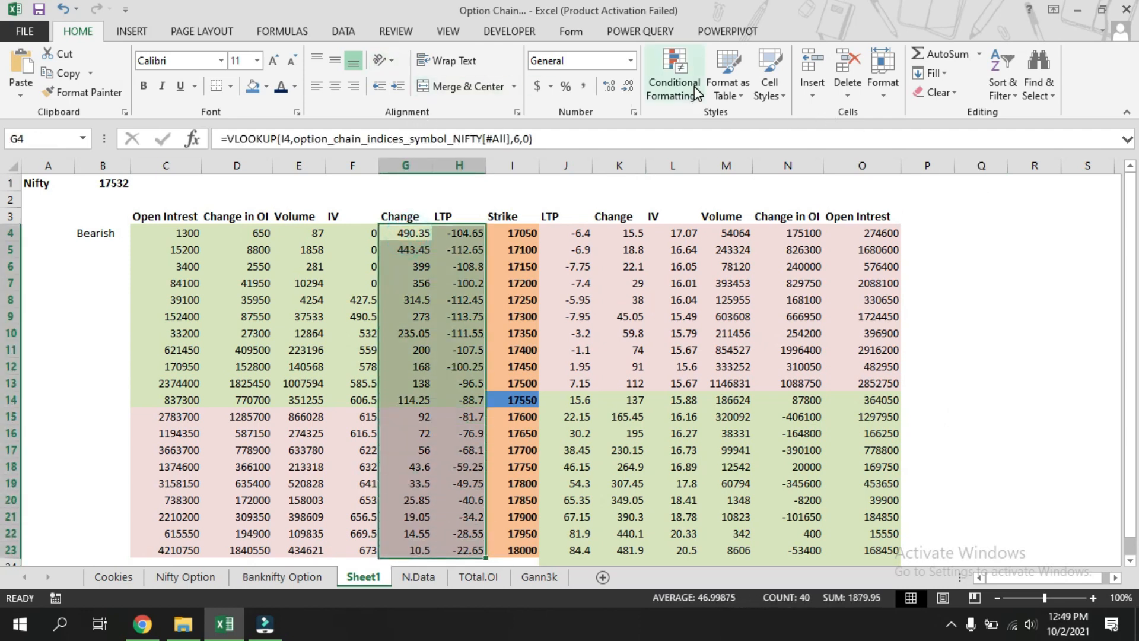
left_click(1024, 419)
left_click_drag(406, 231, 465, 549)
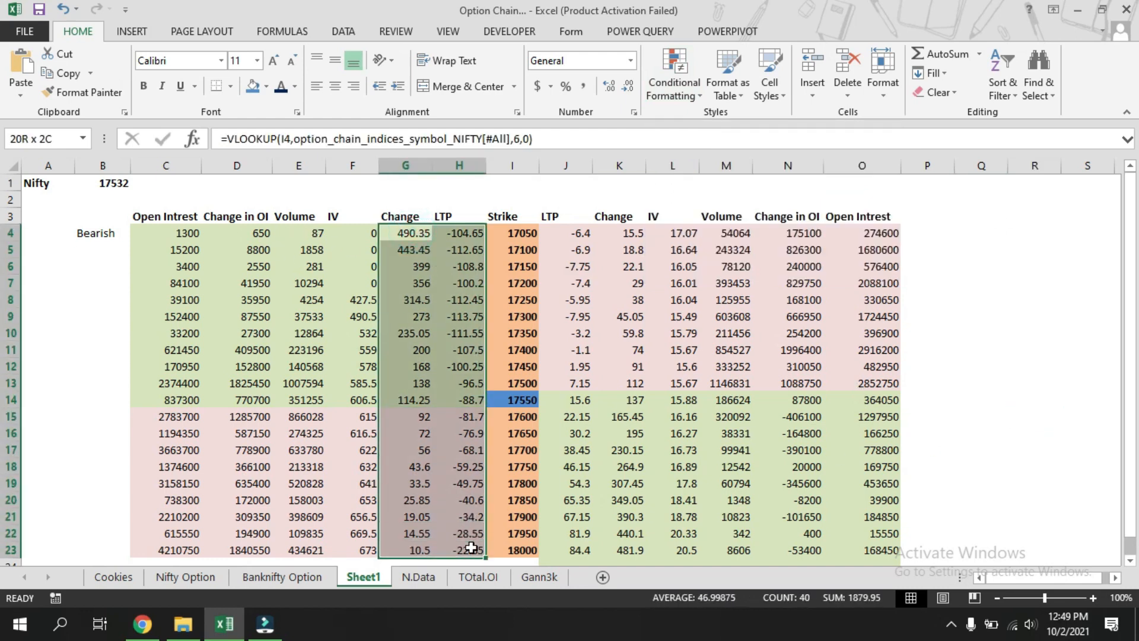
left_click_drag(569, 232, 632, 549)
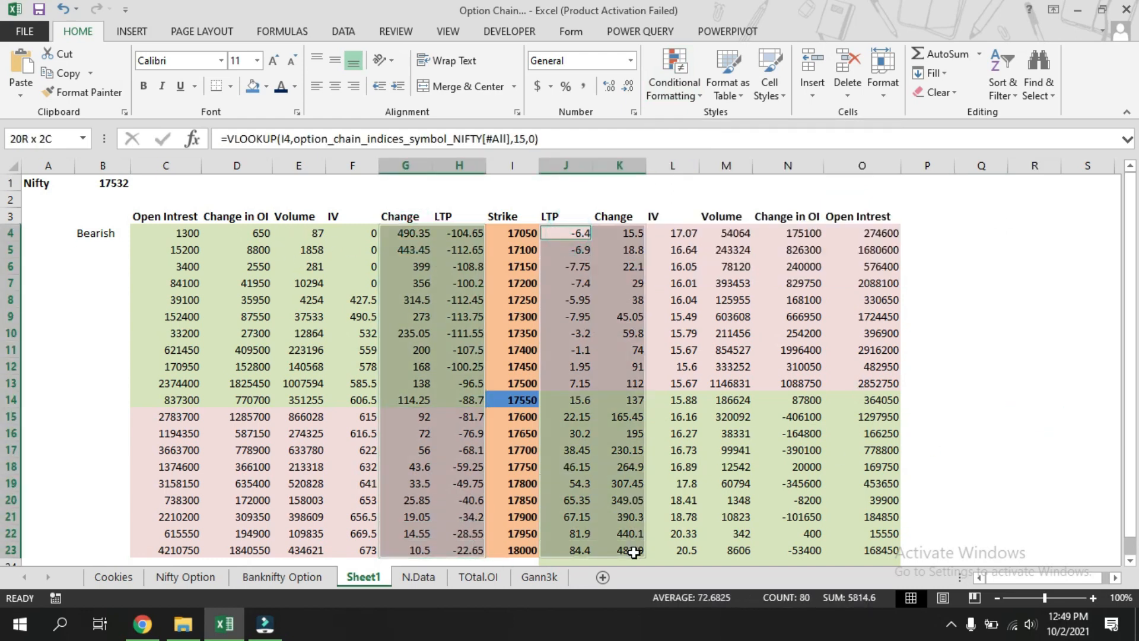
left_click(699, 98)
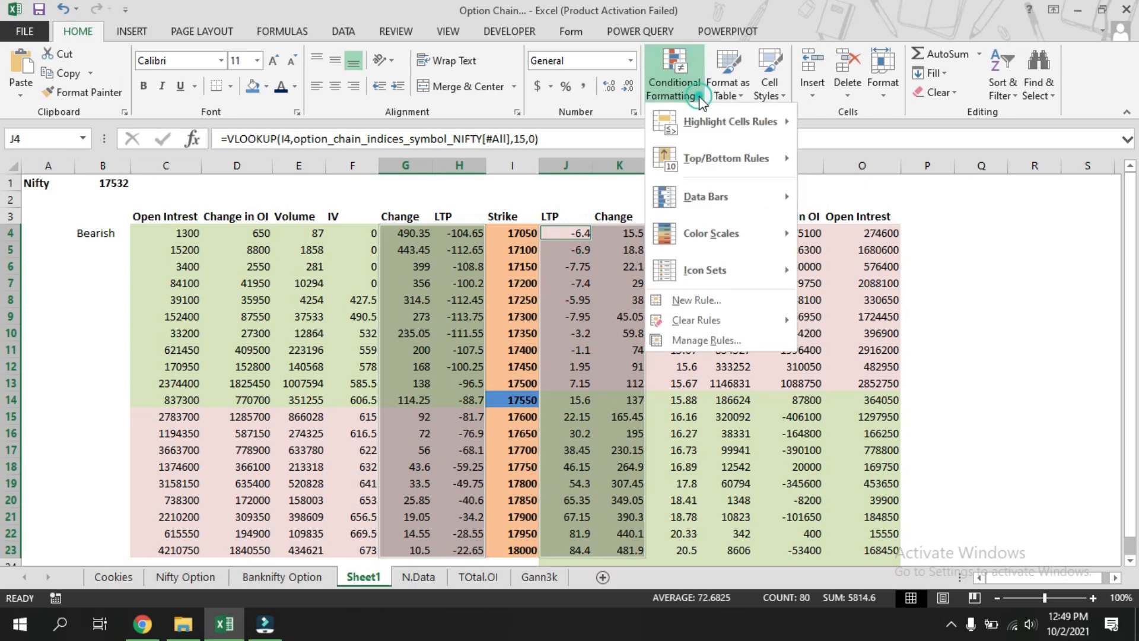
mouse_move(747, 119)
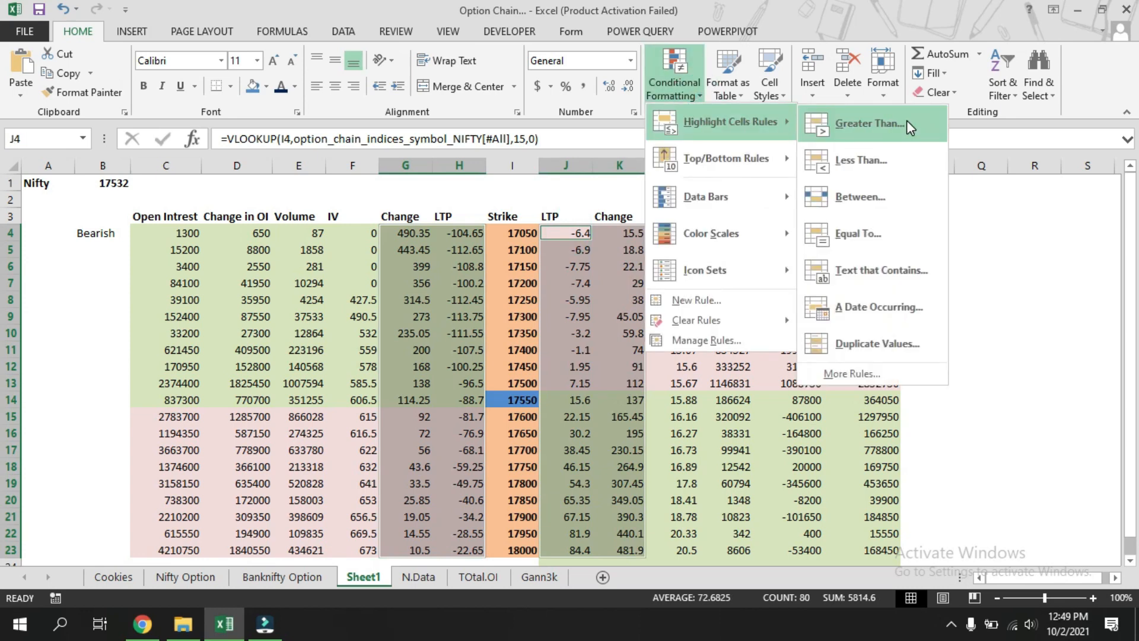
left_click(907, 119)
type("0")
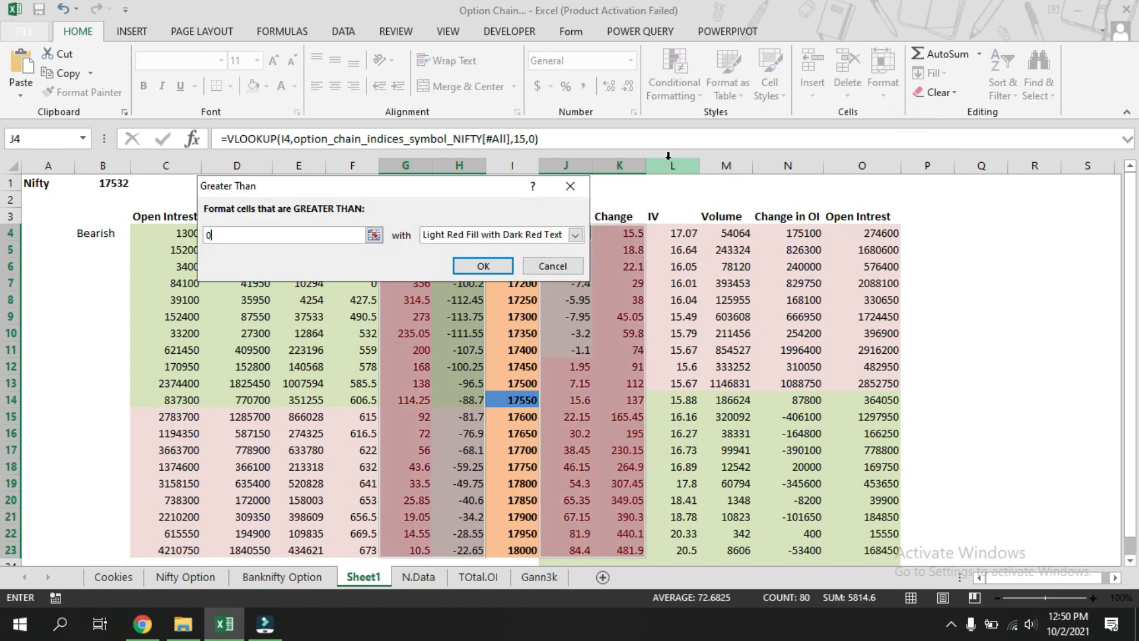
Set the Greater Than rule's custom format to a green font.
left_click(575, 235)
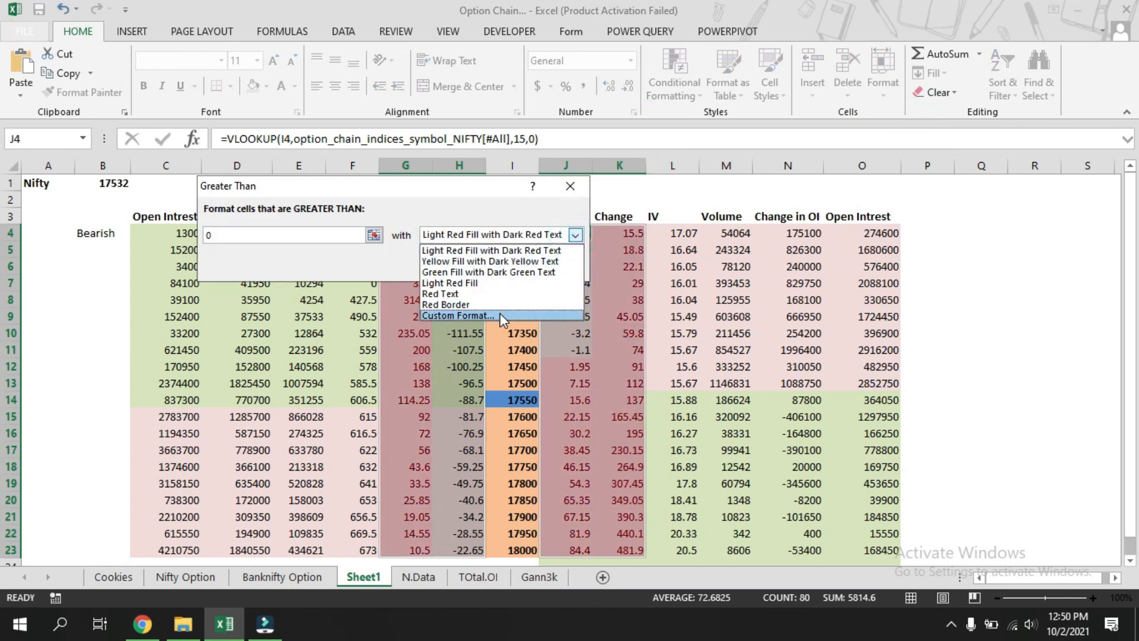
left_click(463, 315)
left_click(503, 177)
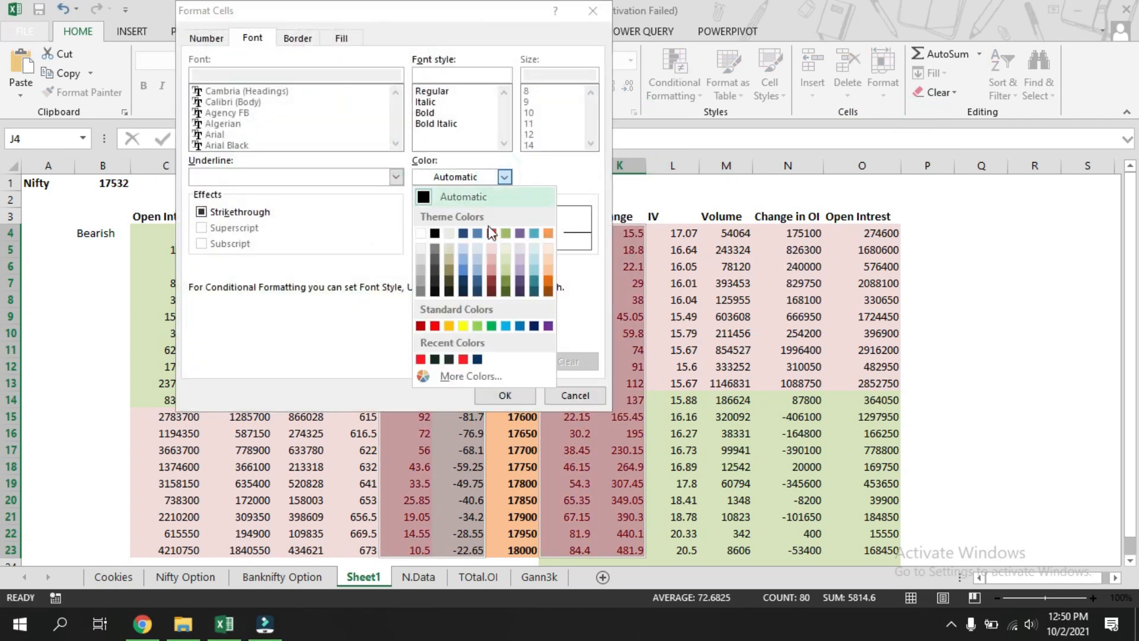
left_click(492, 325)
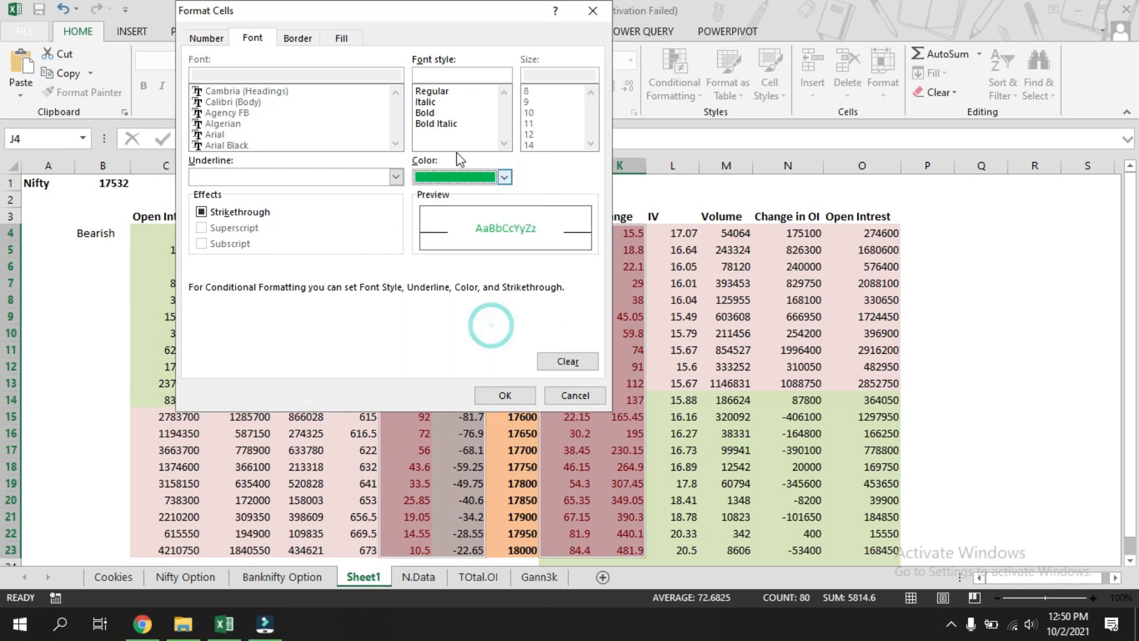
left_click(498, 396)
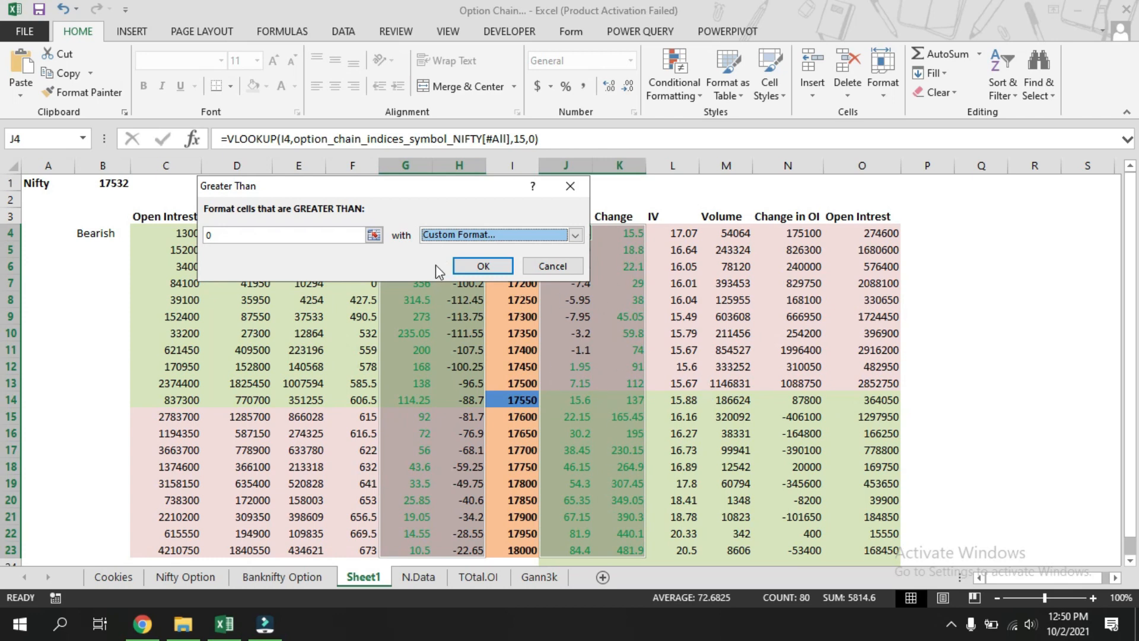
Set the Greater Than rule's custom format to a bold green font and apply the rule.
left_click(576, 237)
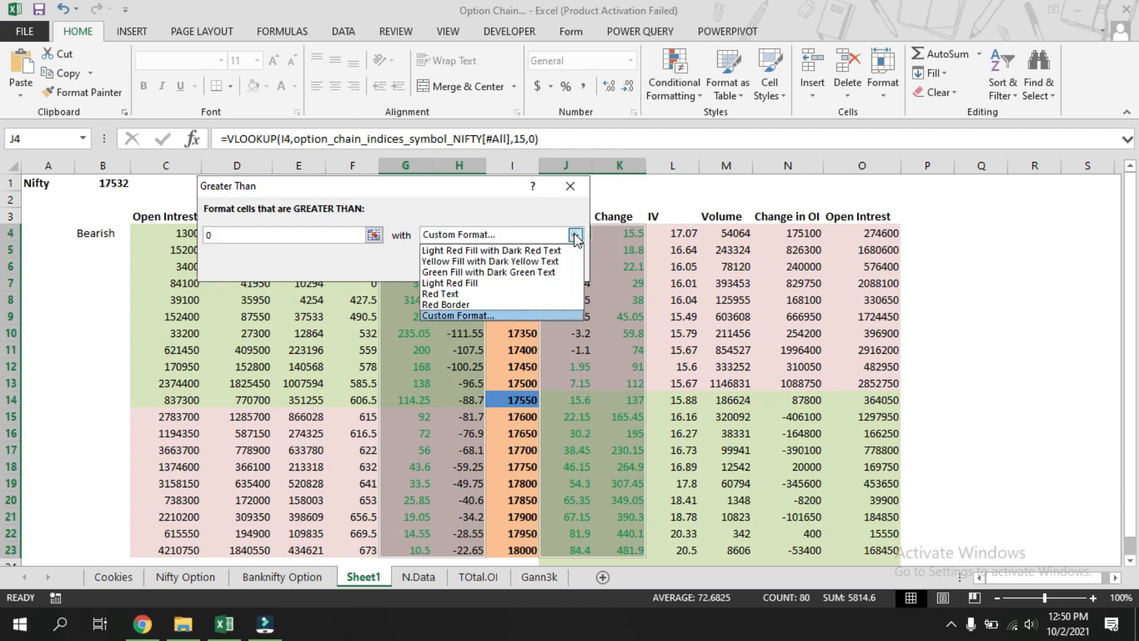
left_click(526, 311)
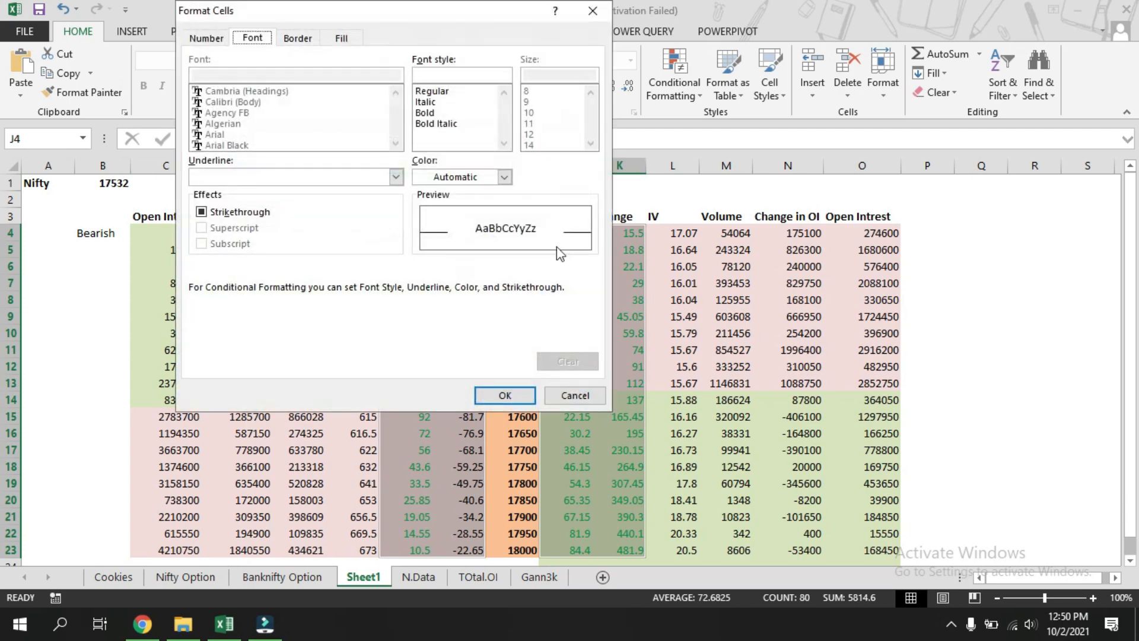
left_click(447, 114)
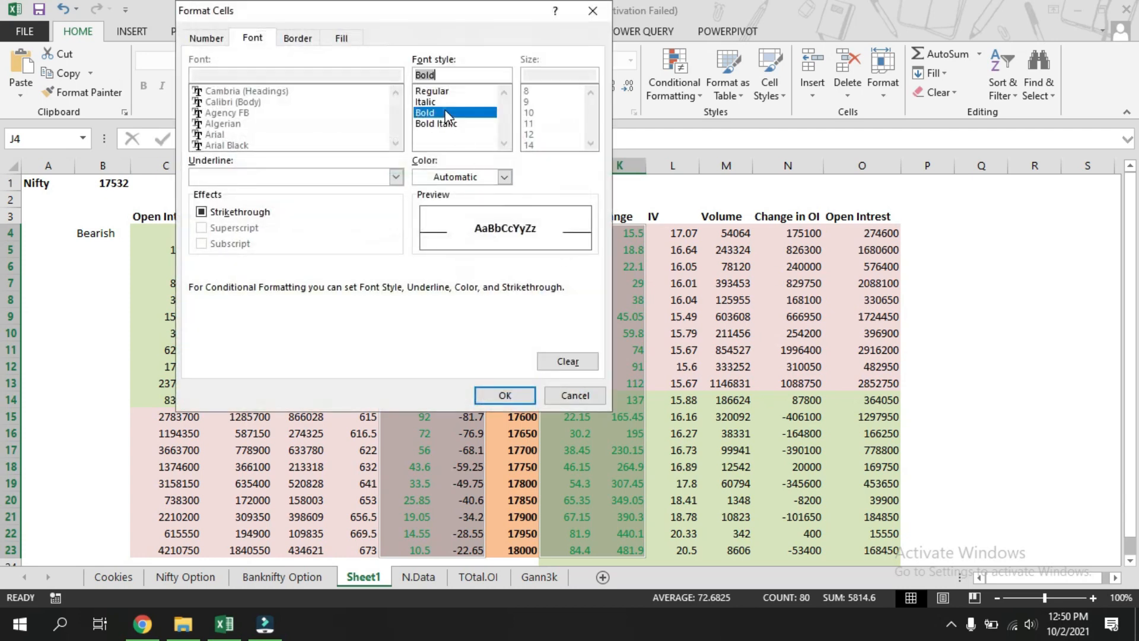
left_click(504, 177)
left_click(491, 326)
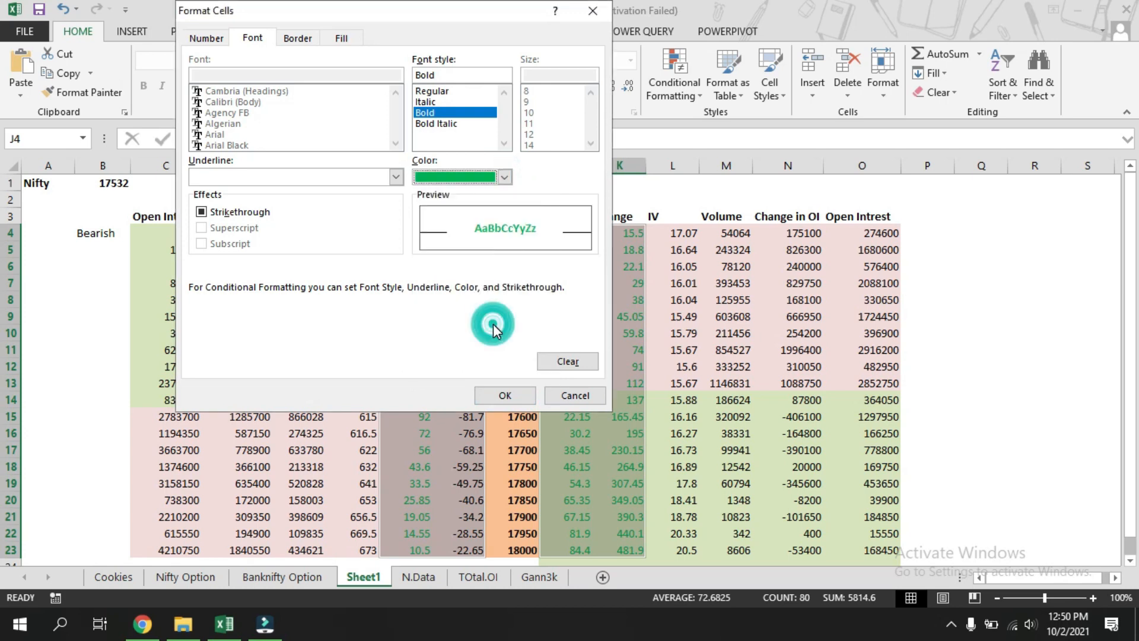
left_click(501, 395)
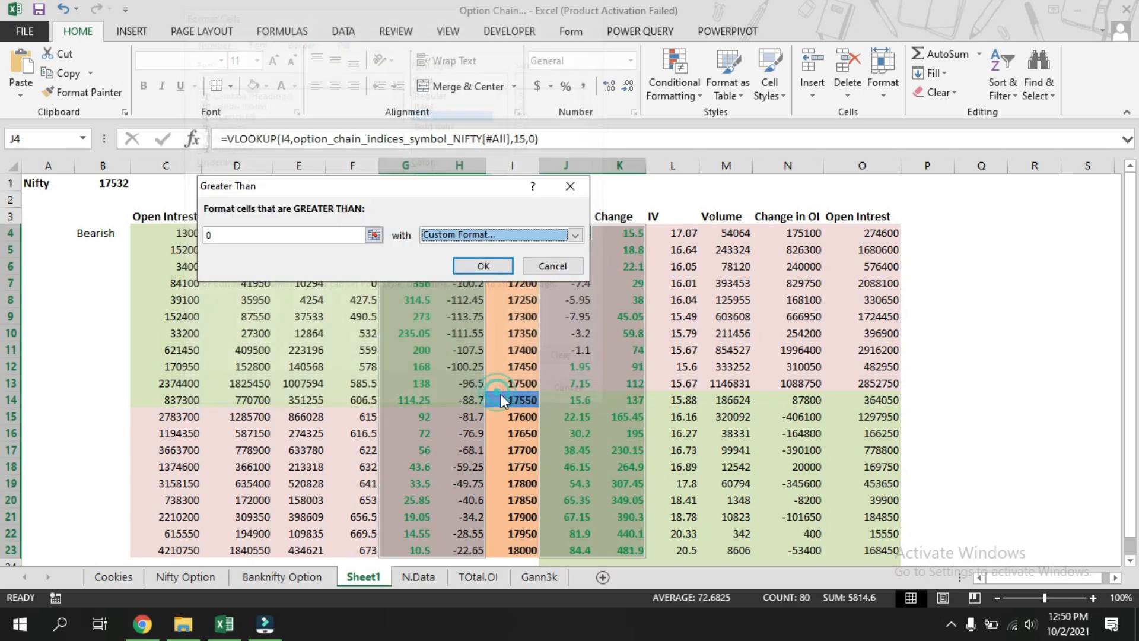
left_click(482, 267)
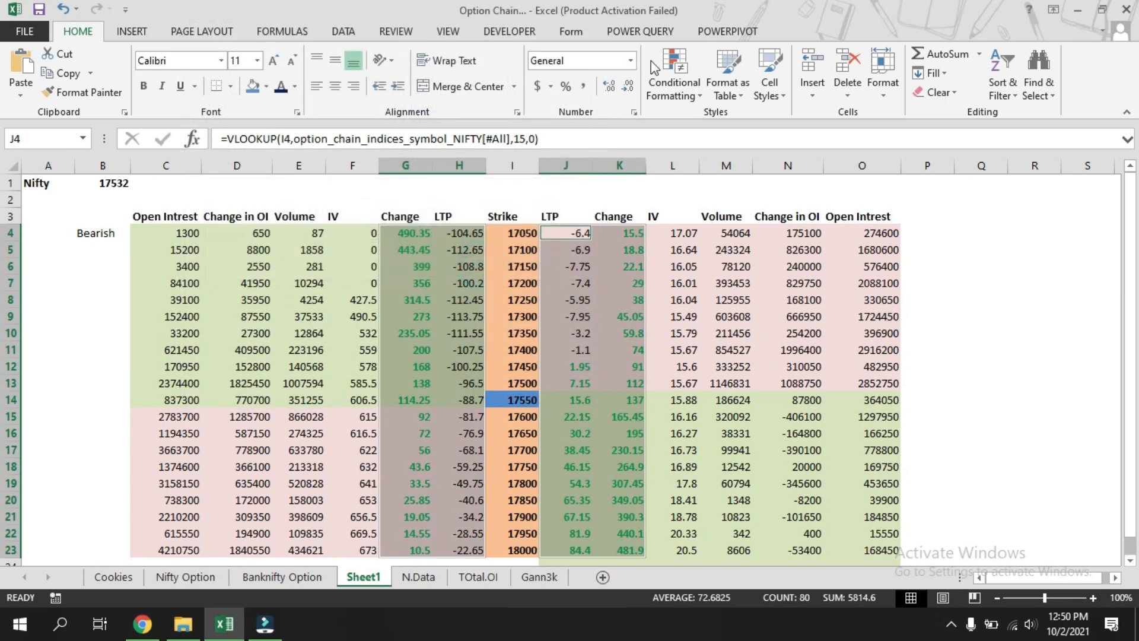
Create a Less Than conditional formatting rule for values below 0 on the same Change and LTP ranges.
left_click(700, 94)
mouse_move(743, 122)
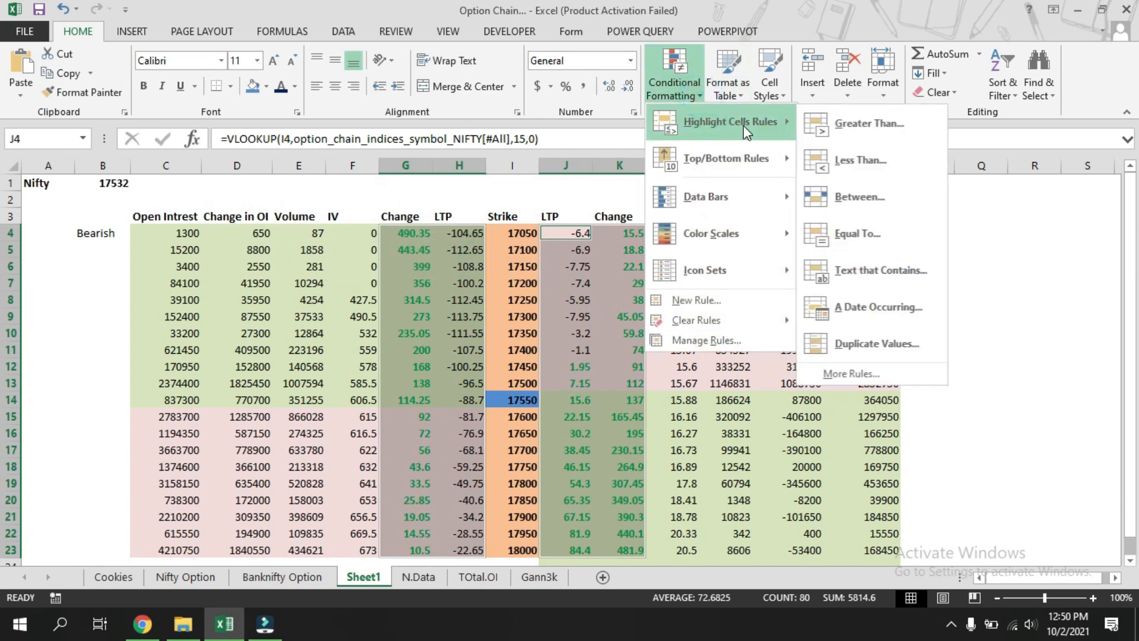
left_click(850, 162)
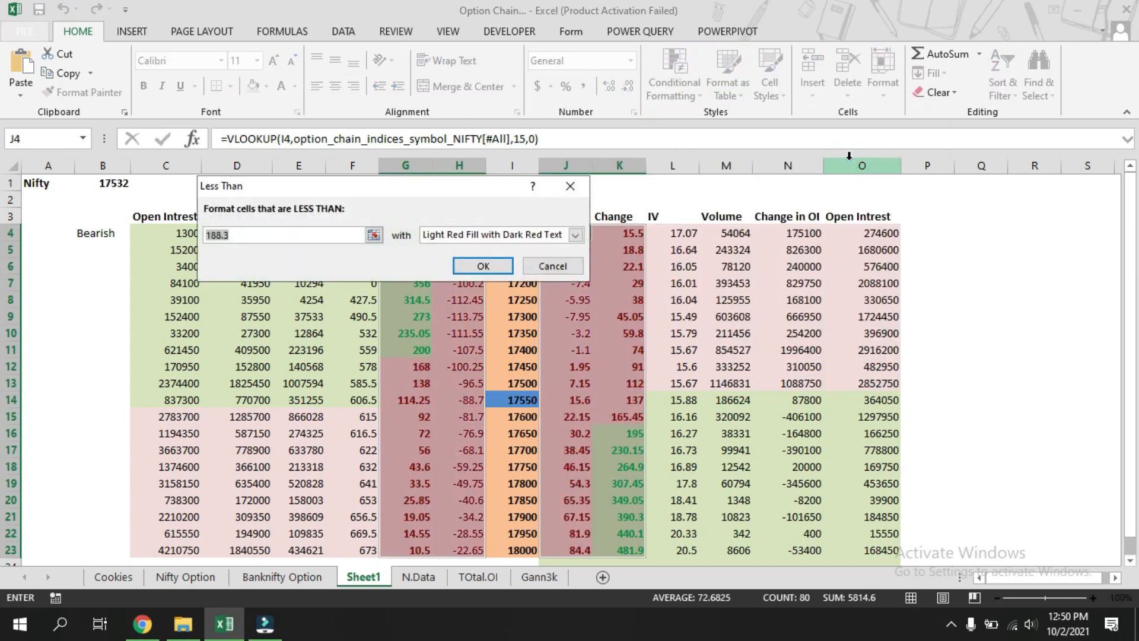
type("0")
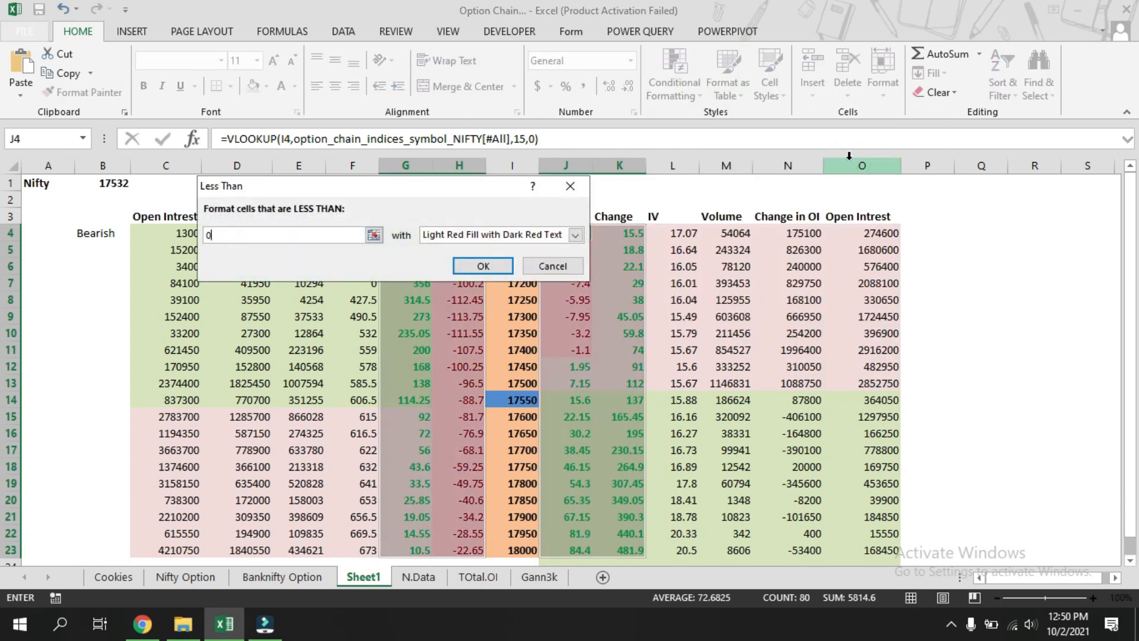
left_click(575, 236)
left_click(506, 295)
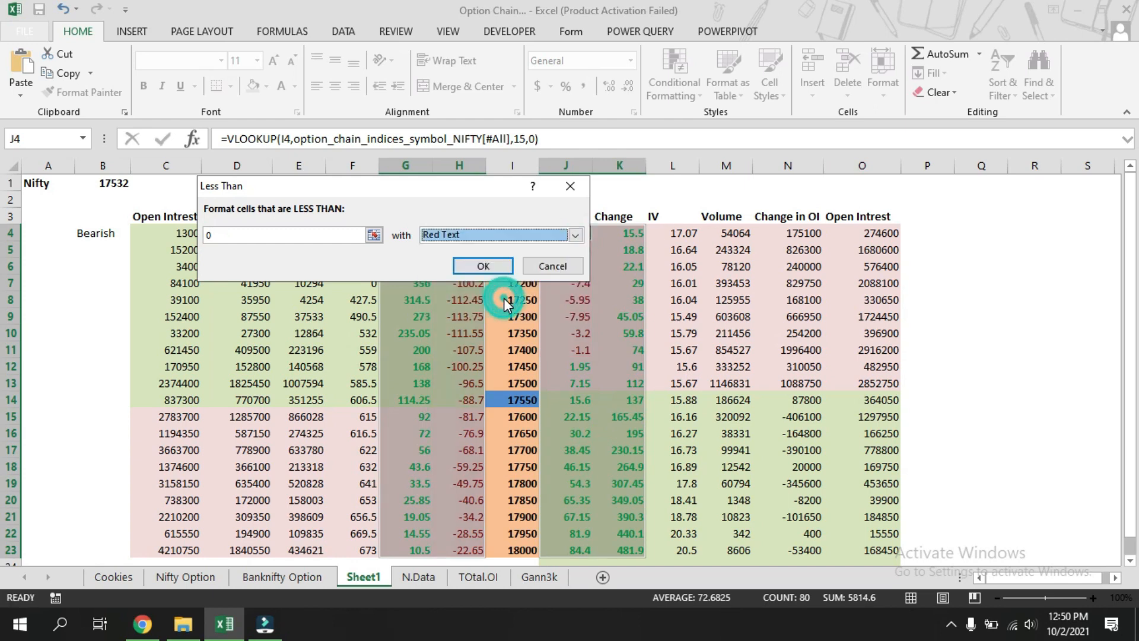
Give the Less Than rule a custom bold red font and apply it.
left_click(575, 235)
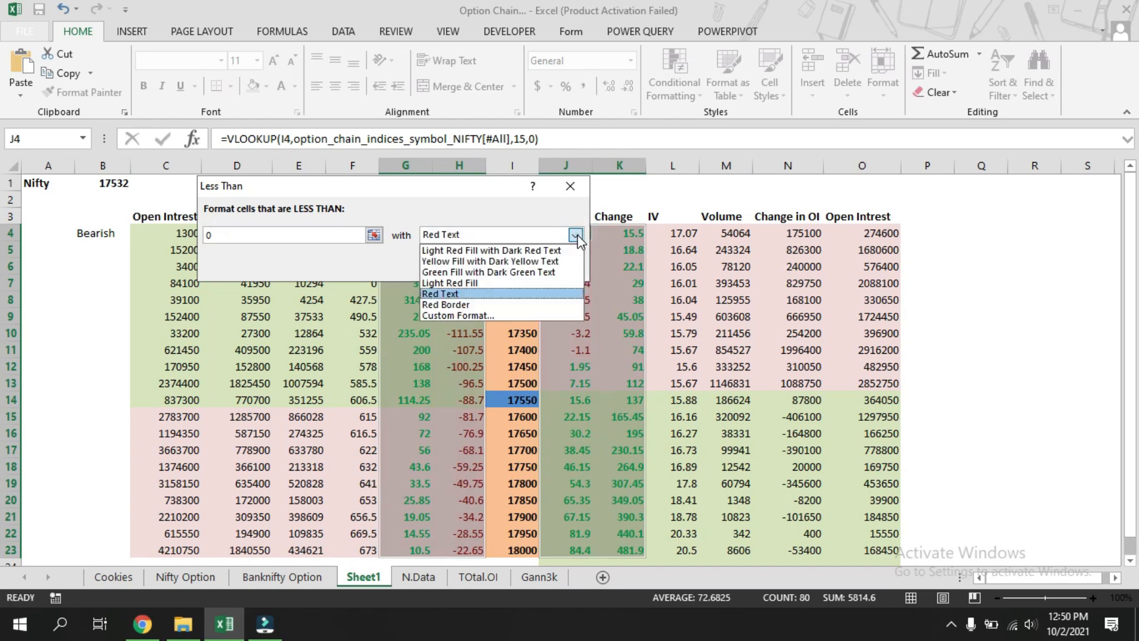
left_click(544, 315)
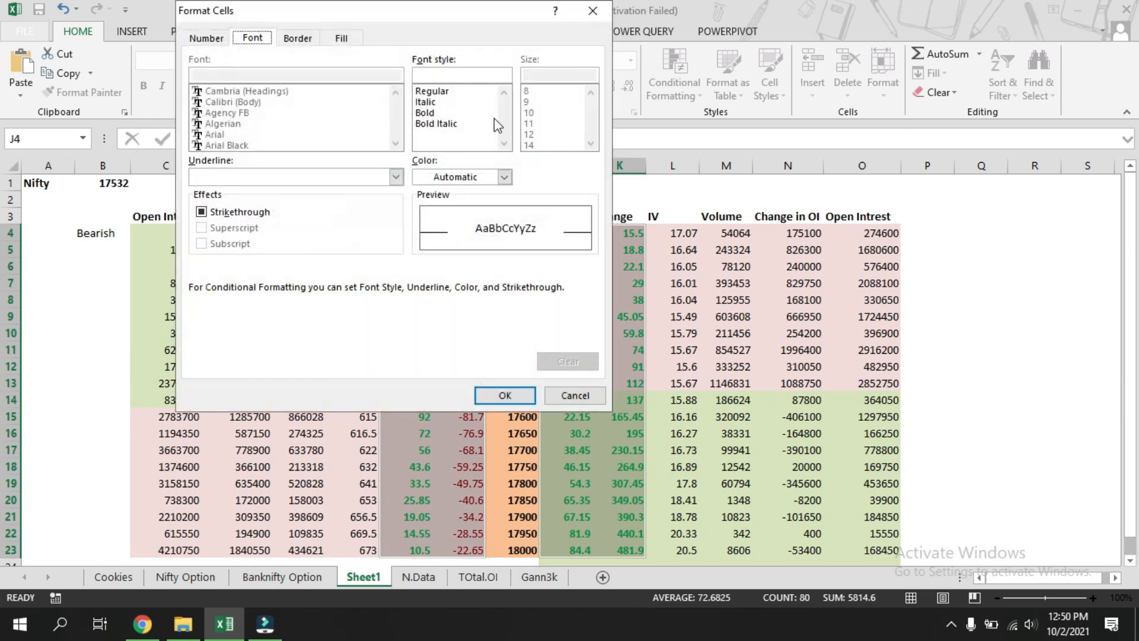
left_click(493, 113)
left_click(505, 177)
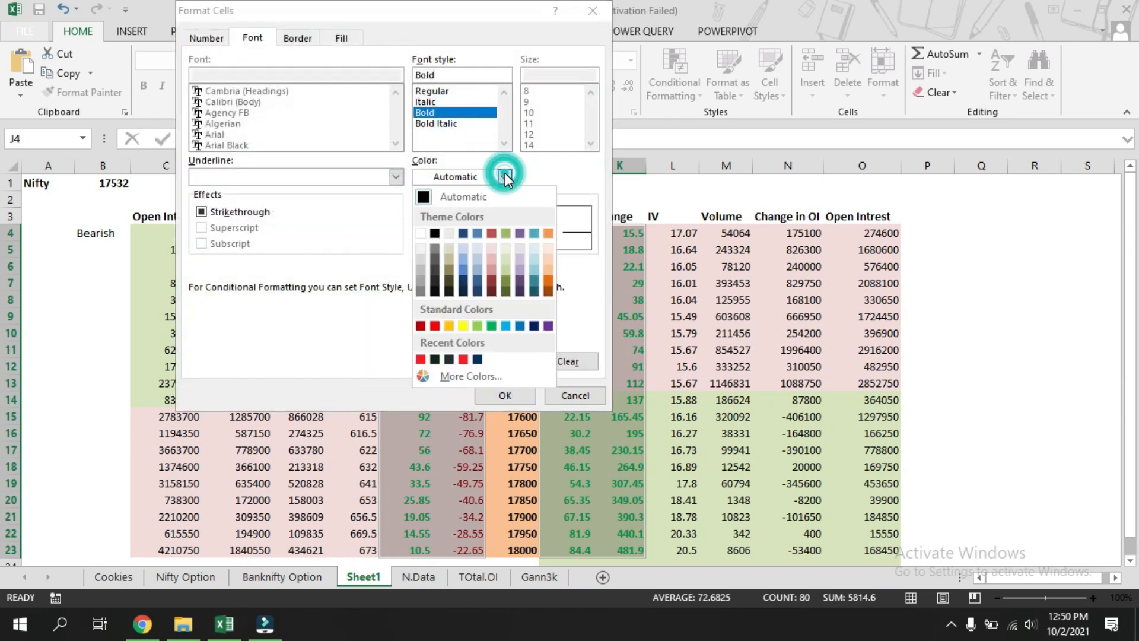
left_click(435, 326)
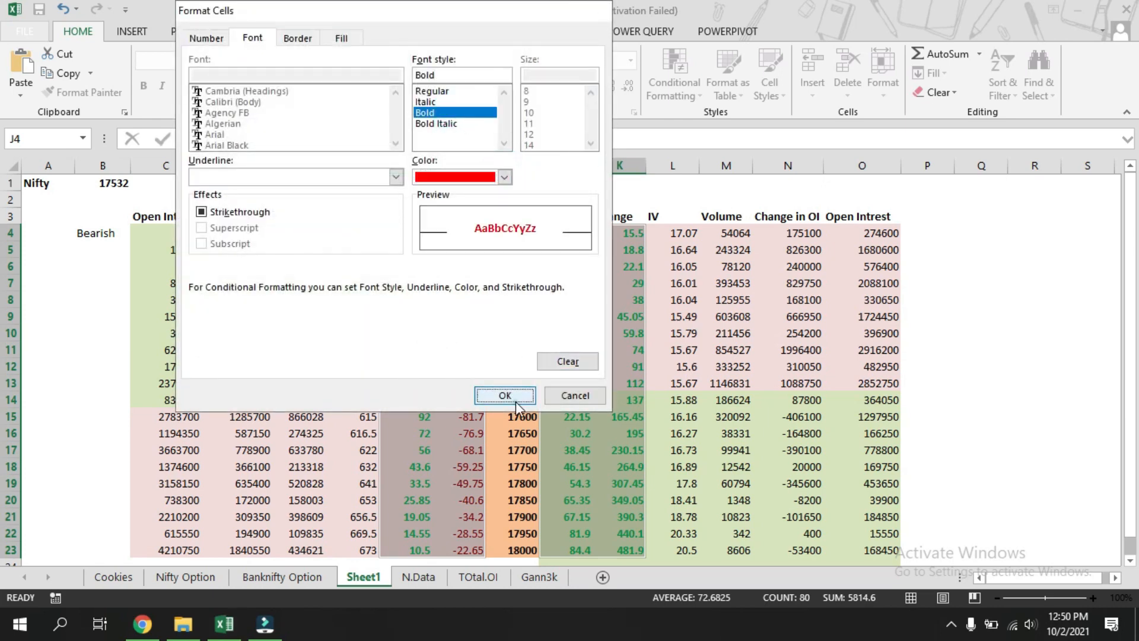
left_click(515, 401)
left_click(483, 266)
Select the Open Interest ranges C4:C23 and O4:O23 and start a Top 10 Items rule ranking only the top 1.
left_click(1039, 300)
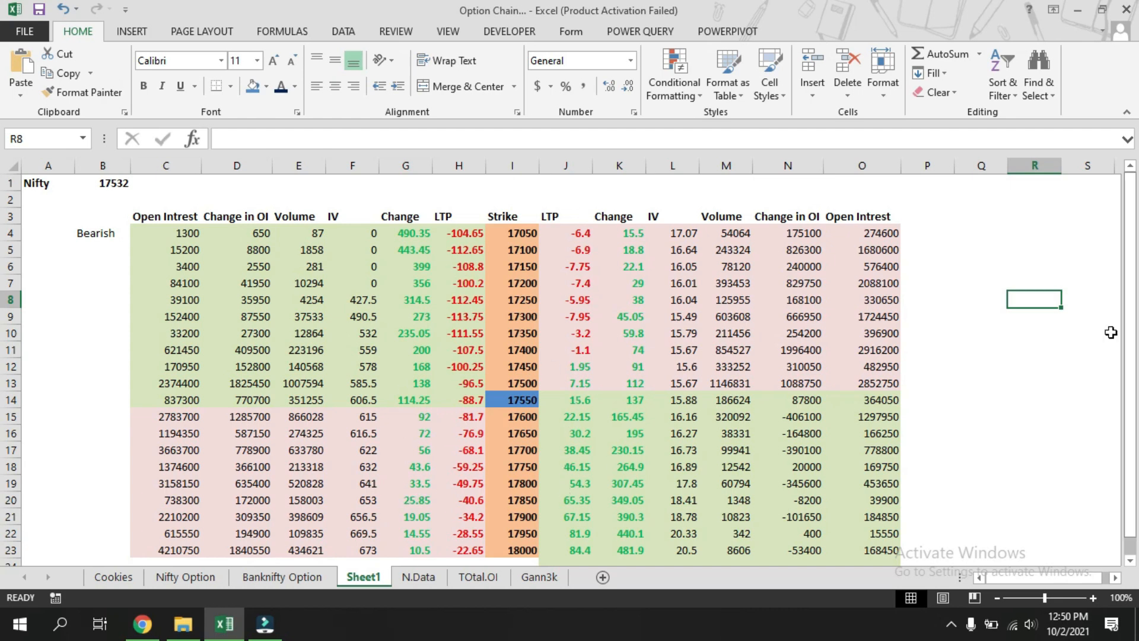
left_click(1039, 387)
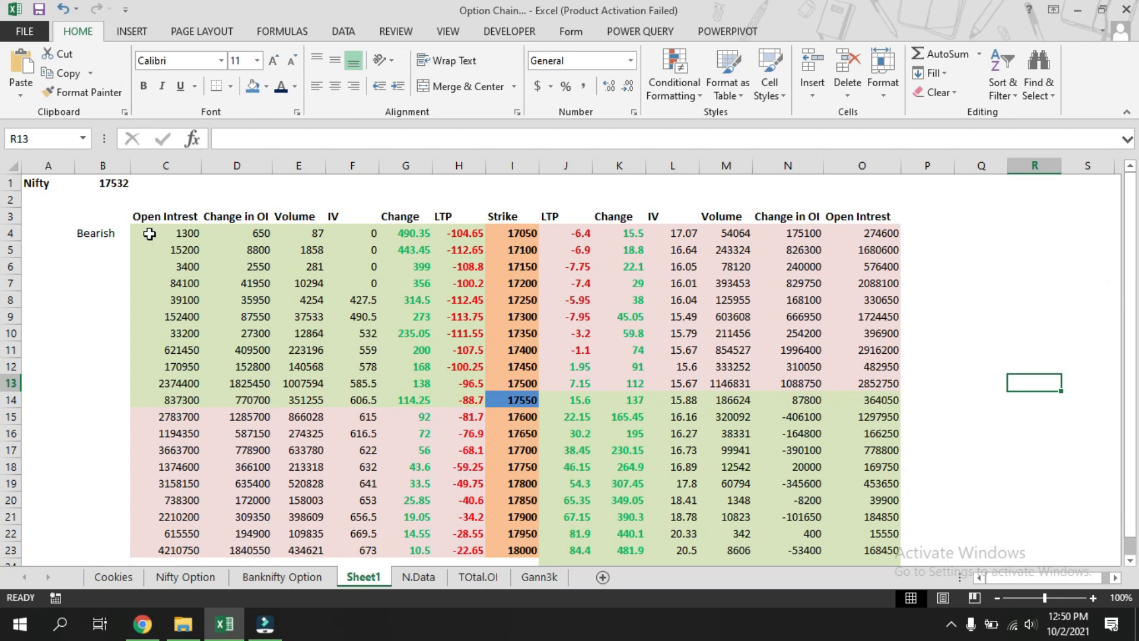
left_click_drag(148, 234, 159, 551)
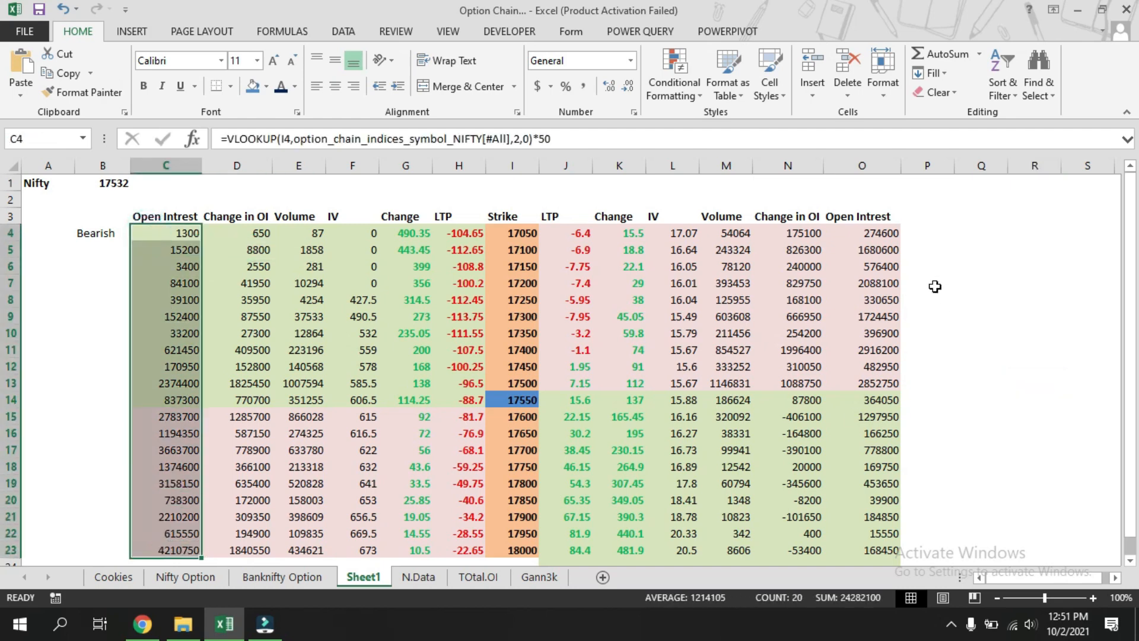
left_click_drag(857, 233, 854, 550)
left_click(695, 98)
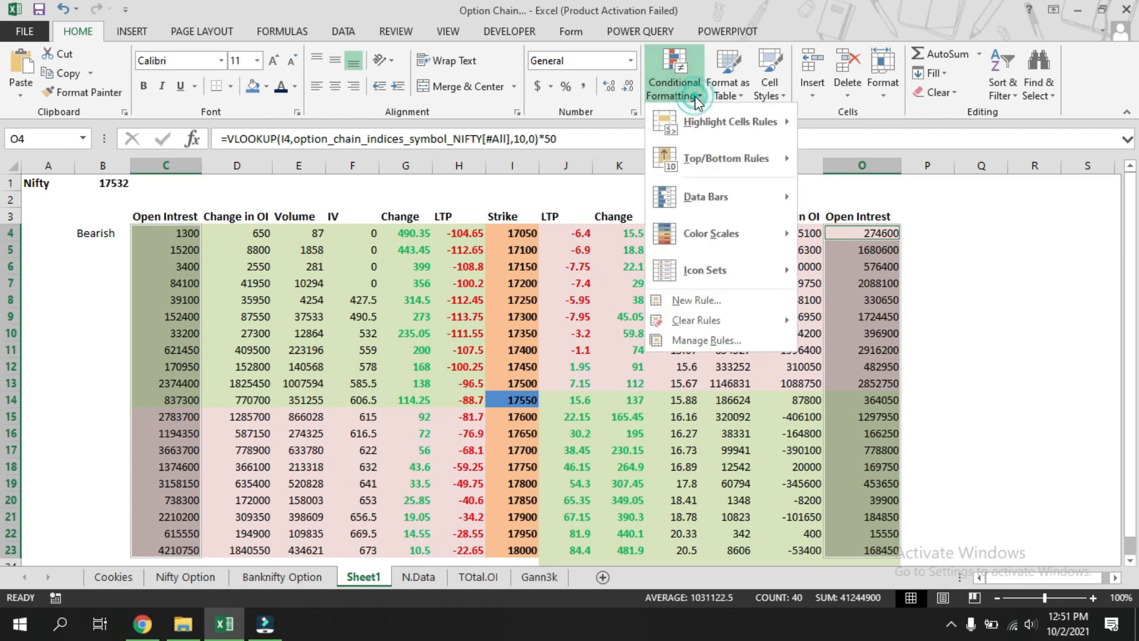
mouse_move(750, 158)
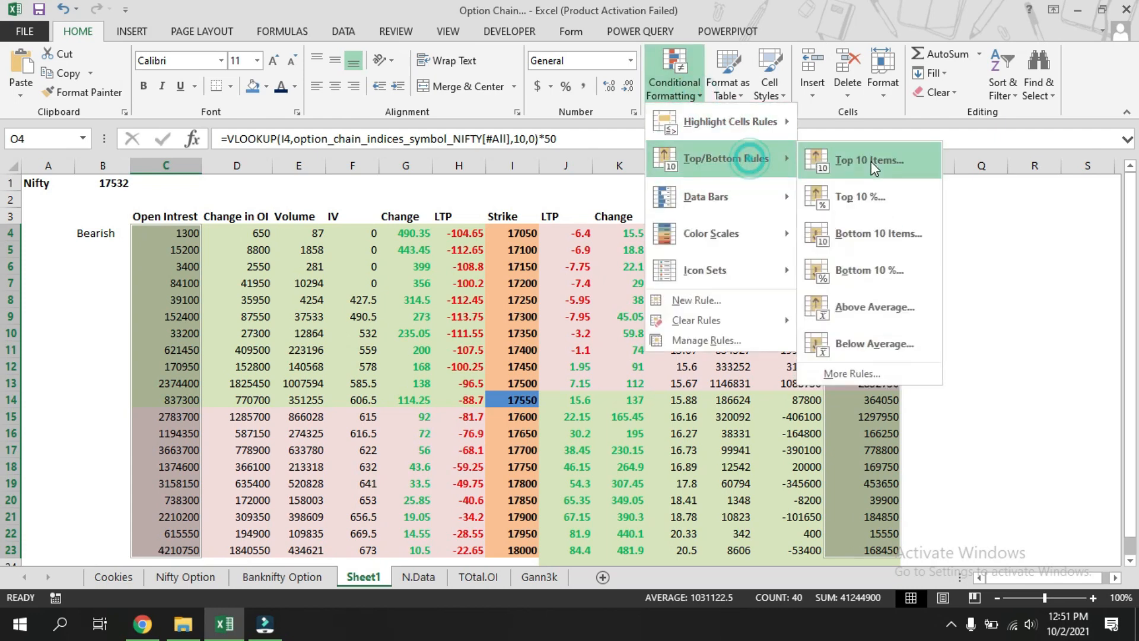
left_click(871, 159)
left_click(276, 211)
type("110")
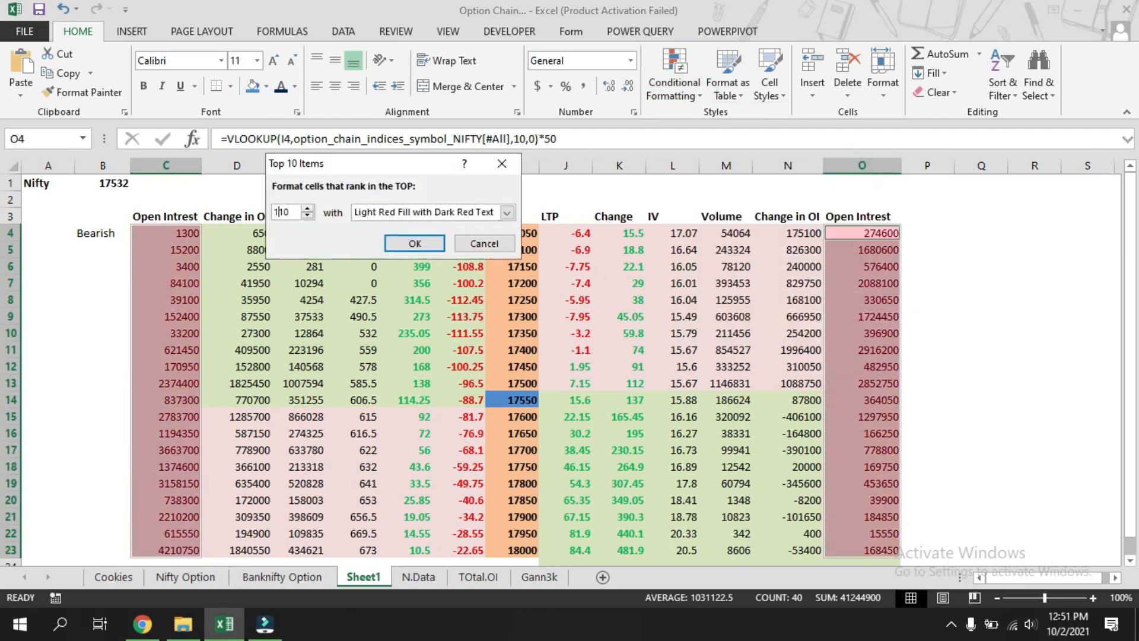
left_click(298, 213)
key("BackSpace")
key("BackSpace")
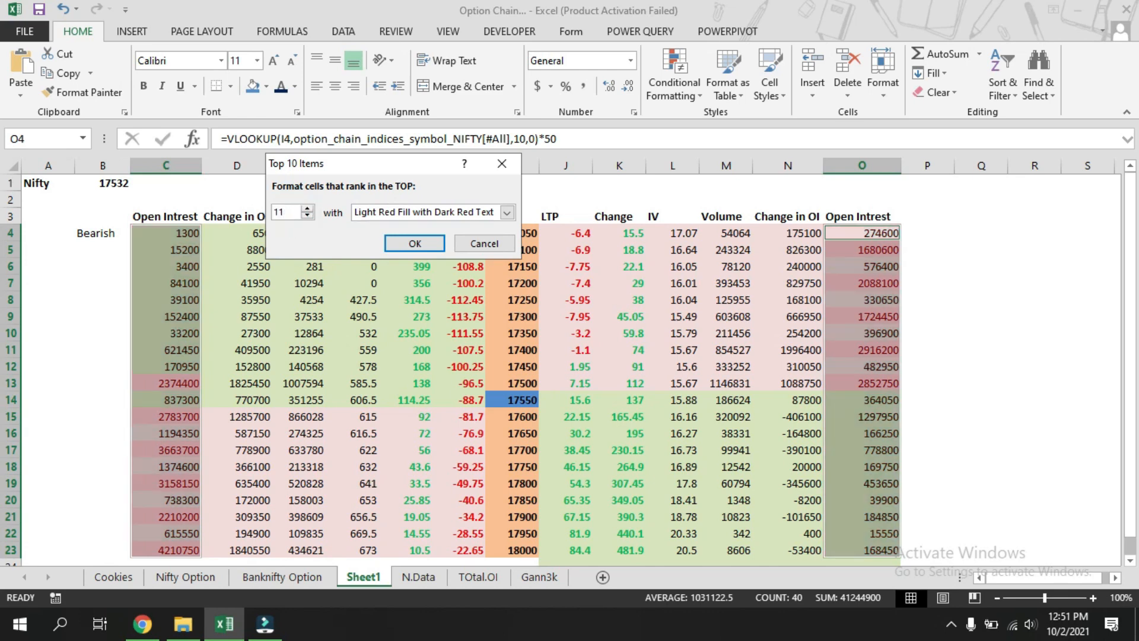
Choose a bold custom format for the top-1 rule, then cancel the rule.
left_click(508, 212)
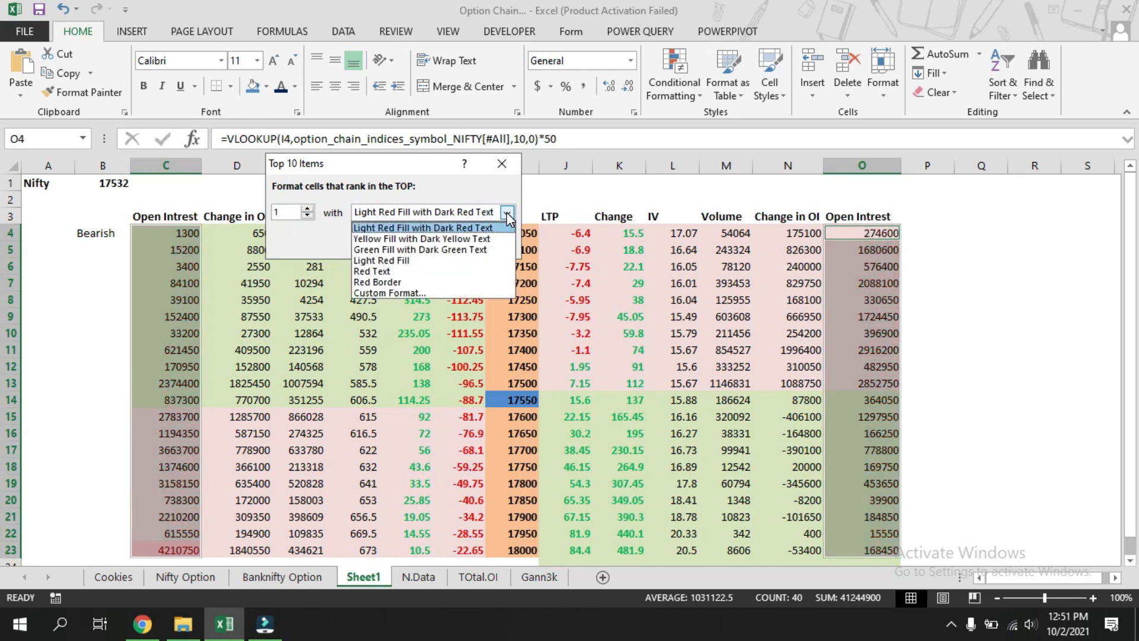
left_click(449, 293)
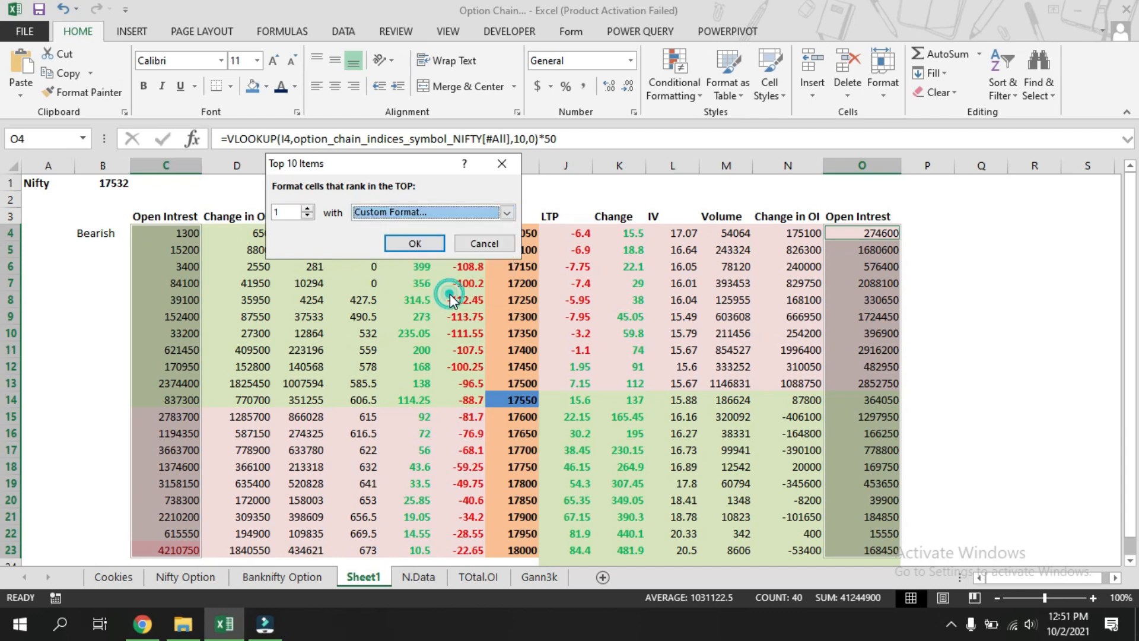
left_click(439, 113)
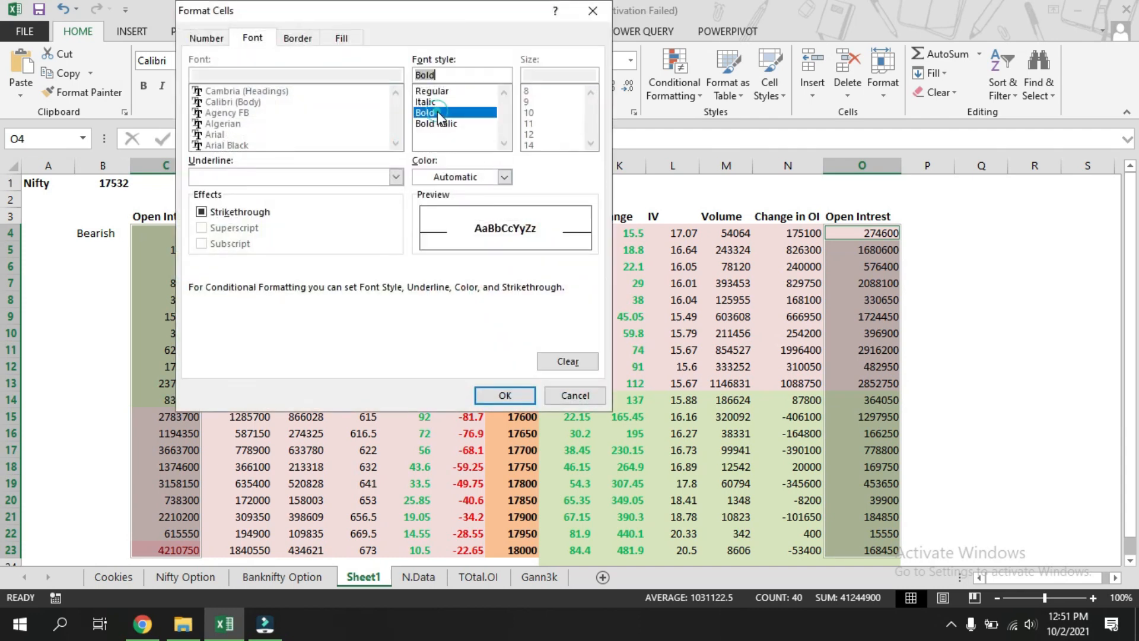
left_click(507, 396)
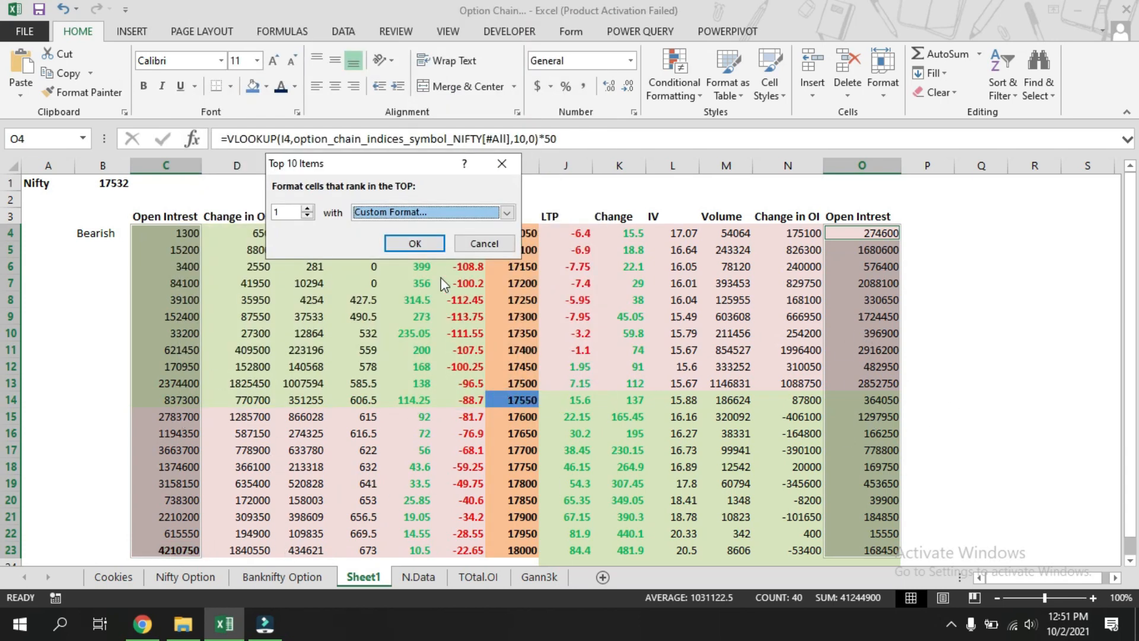
left_click(484, 244)
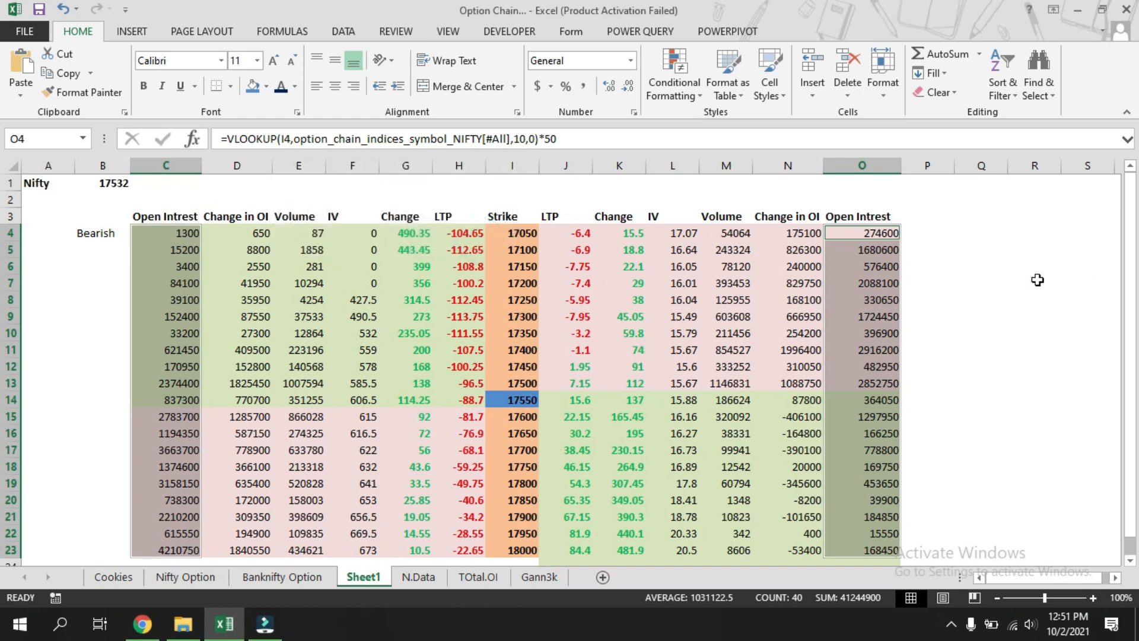
Select the Open Interest range C4:C23 and apply a Top 10 Items rule ranking the top 1 with a bold custom font.
left_click_drag(1038, 279, 1036, 268)
left_click_drag(166, 237, 188, 546)
left_click(691, 95)
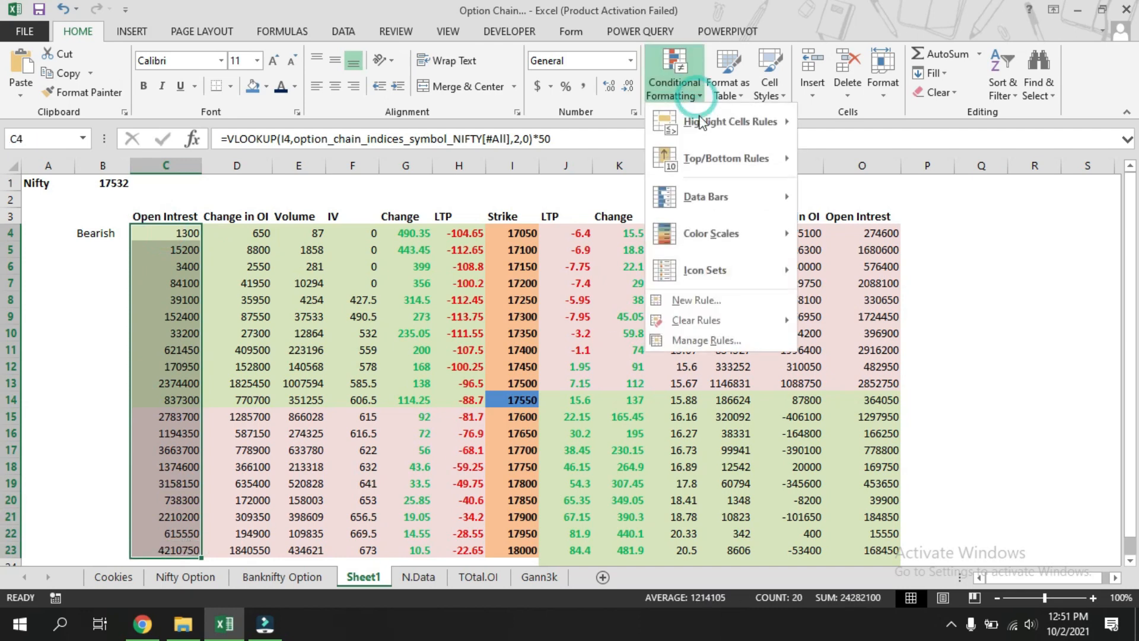
mouse_move(725, 124)
mouse_move(725, 158)
left_click(853, 169)
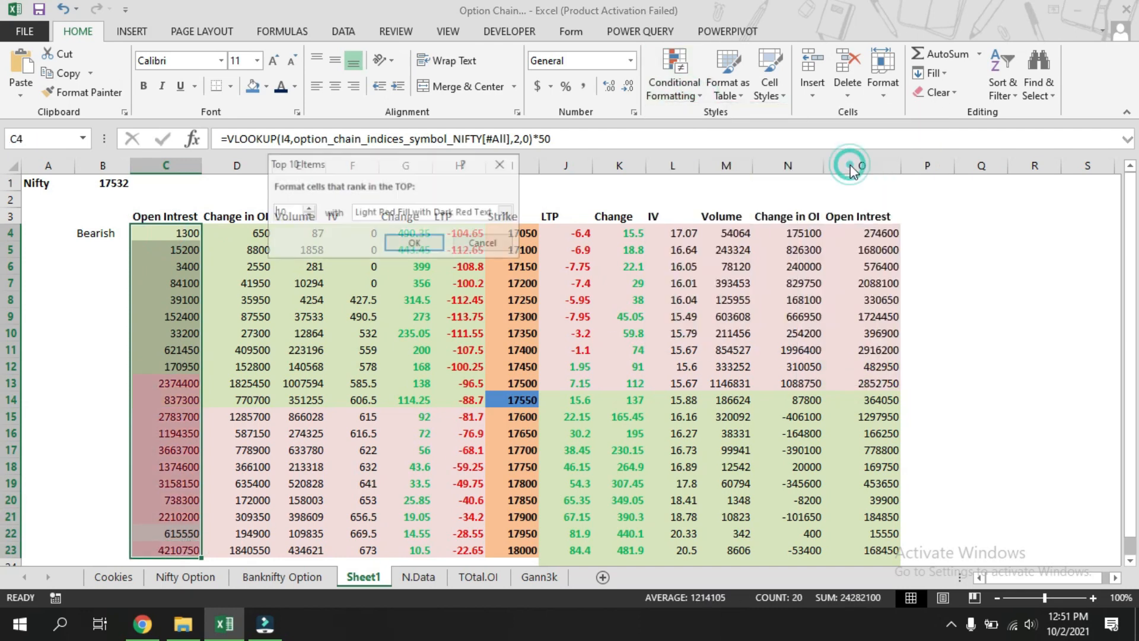
double_click(288, 212)
type("1")
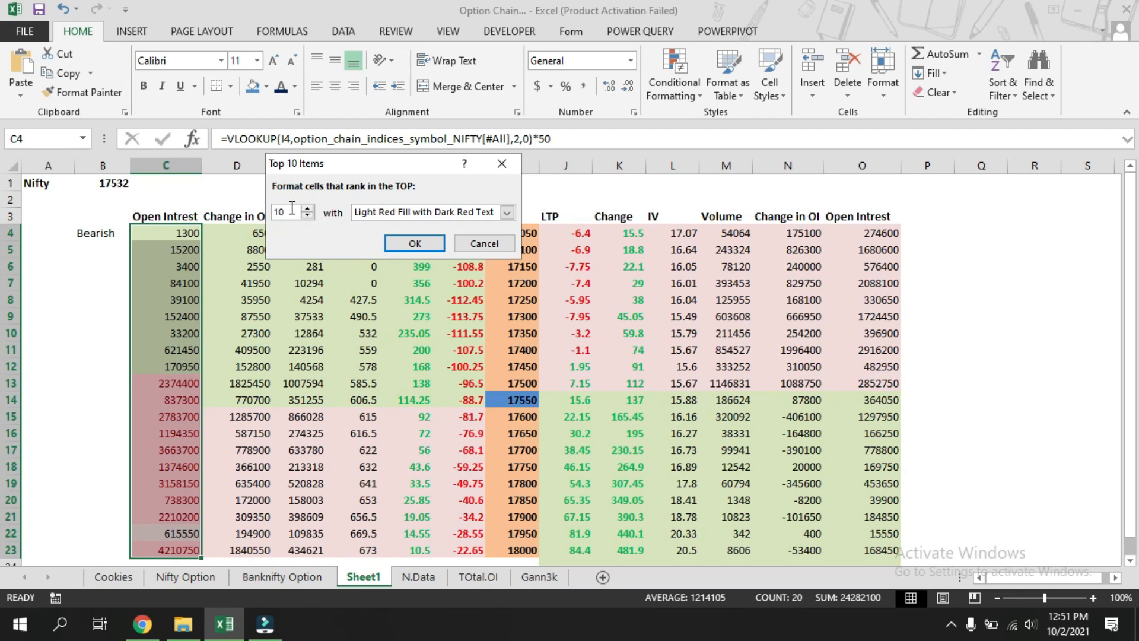
left_click(508, 212)
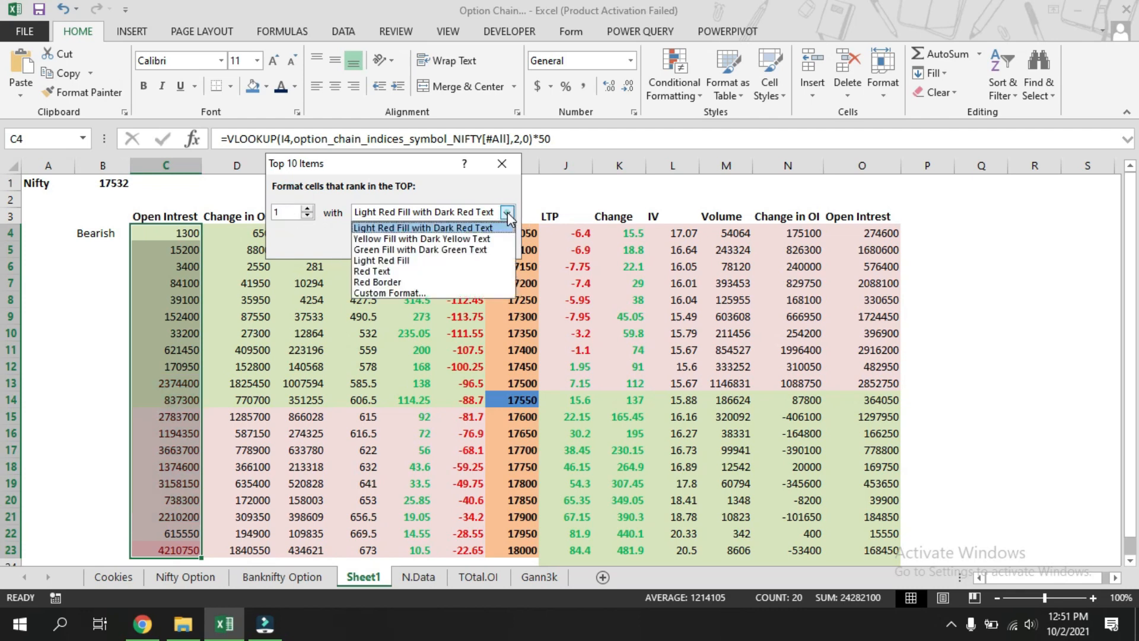
left_click(435, 292)
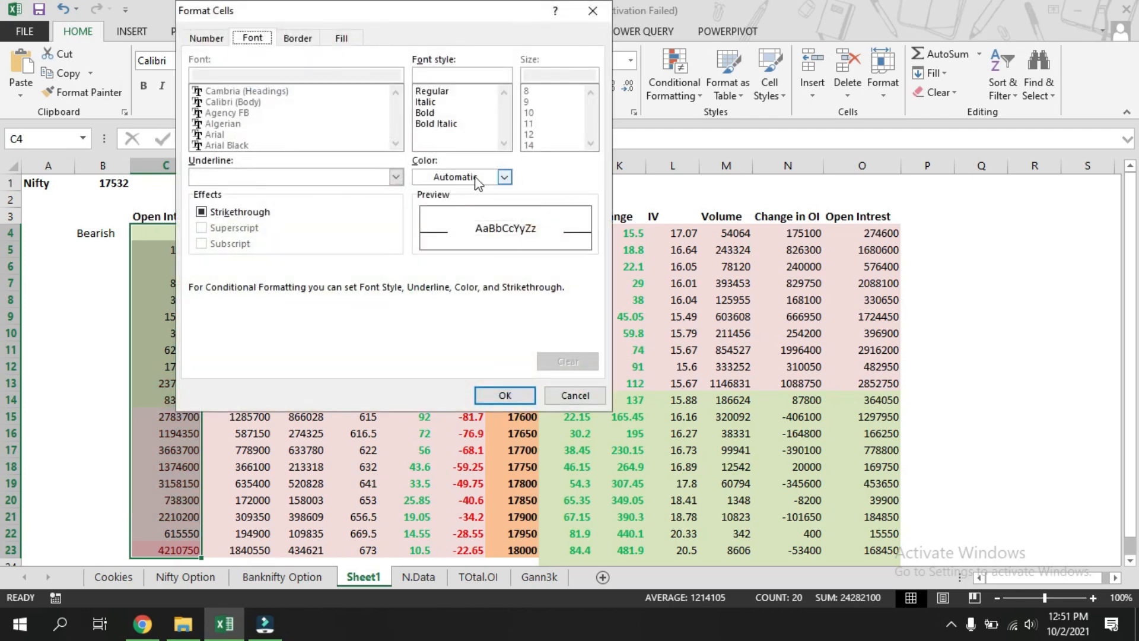
left_click(451, 122)
left_click(505, 395)
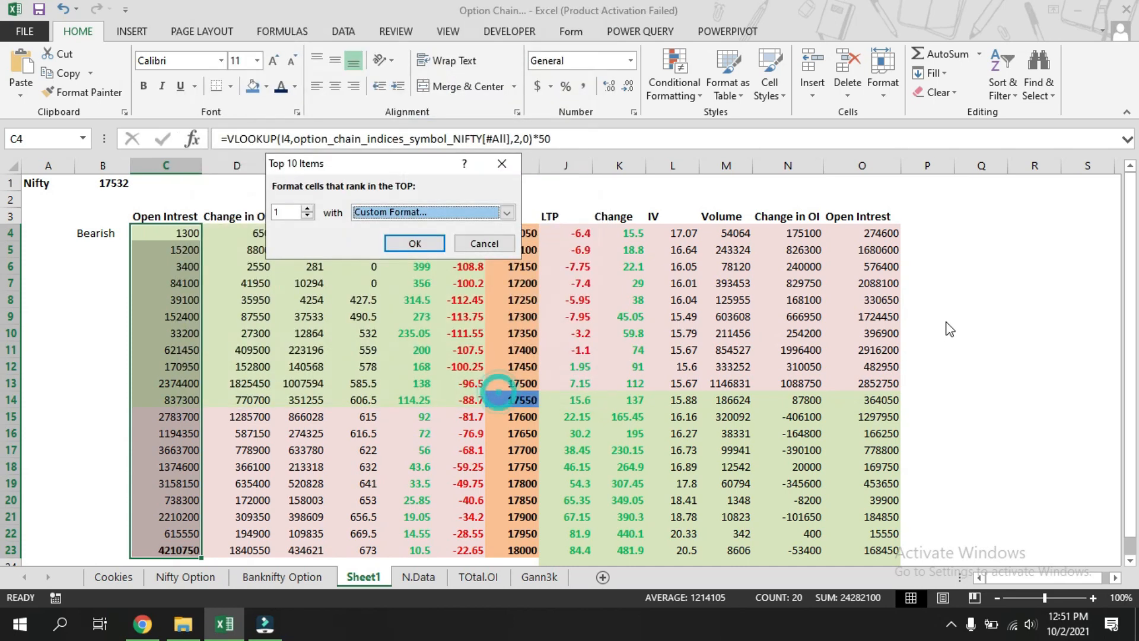
left_click(415, 243)
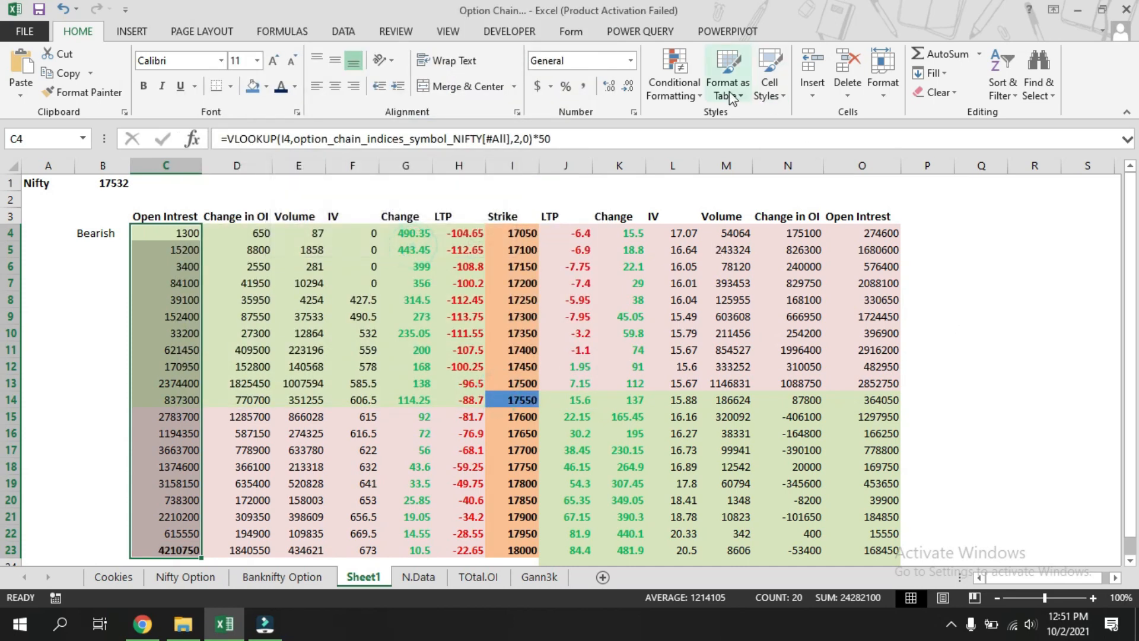
Start a Bottom 10 Items rule on the same Open Interest range and reduce the rank count to 1.
left_click(697, 100)
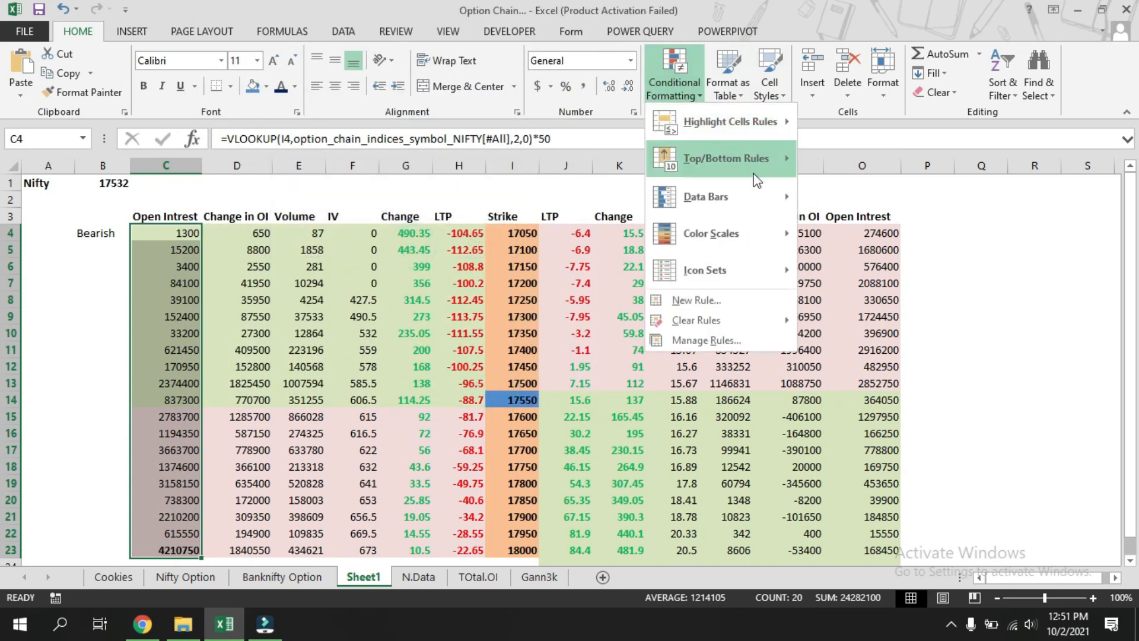
mouse_move(757, 171)
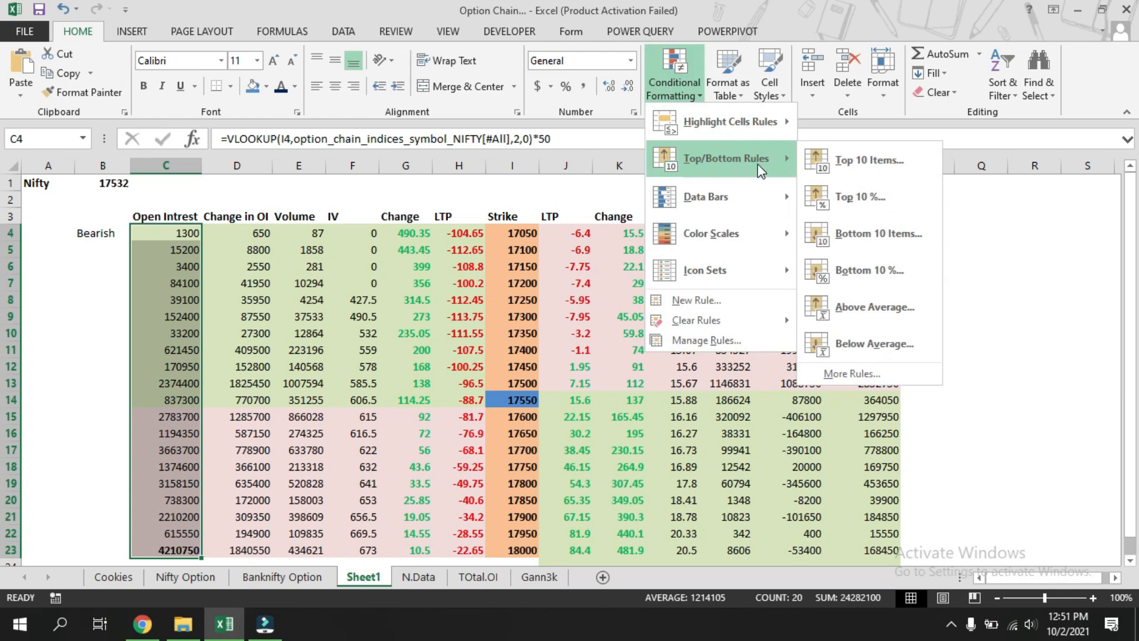
left_click(873, 243)
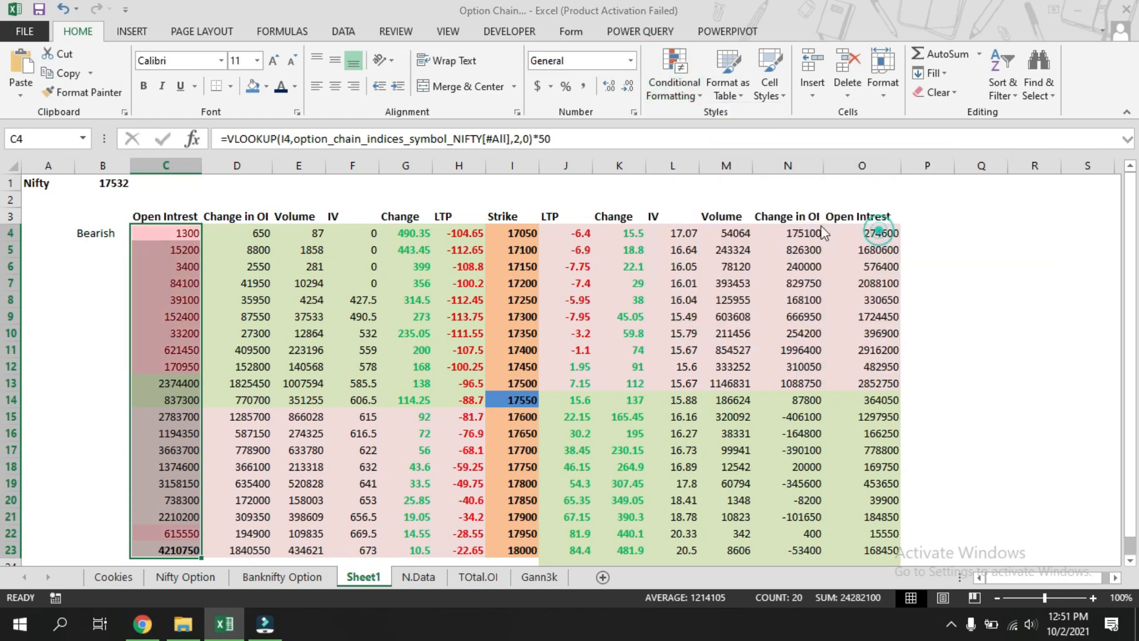
left_click(307, 209)
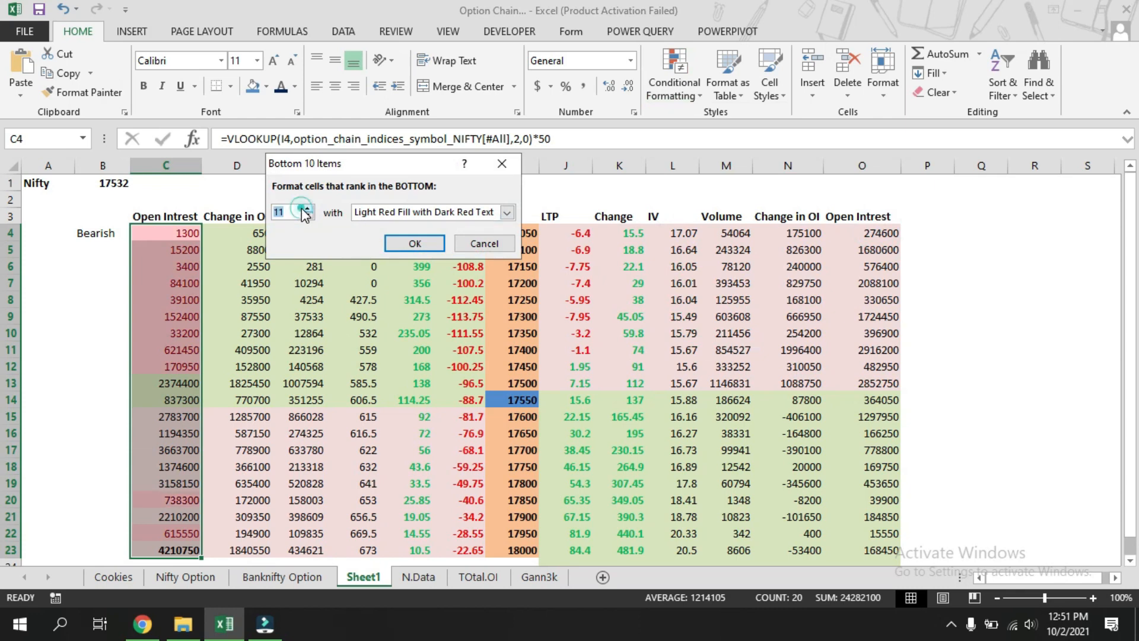
left_click(304, 210)
left_click(308, 215)
left_click(309, 216)
left_click(309, 216)
left_click(309, 215)
left_click(310, 216)
left_click(309, 216)
left_click(309, 216)
left_click(309, 216)
left_click(309, 216)
left_click(309, 216)
left_click(309, 216)
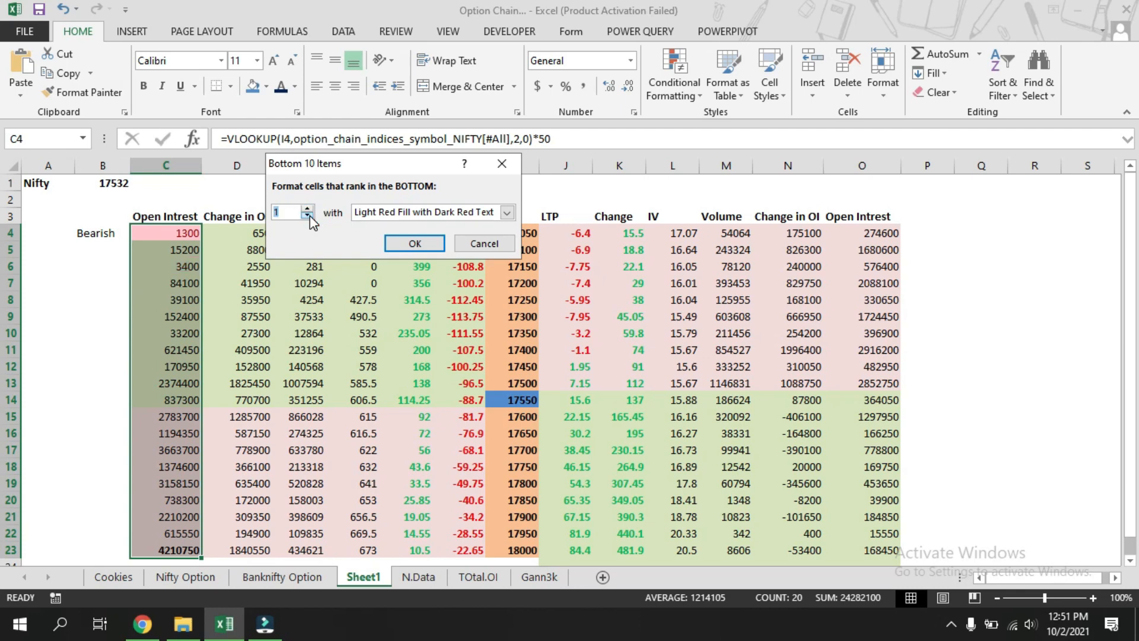
Give the bottom-1 rule a custom bold red font and apply it.
left_click(508, 213)
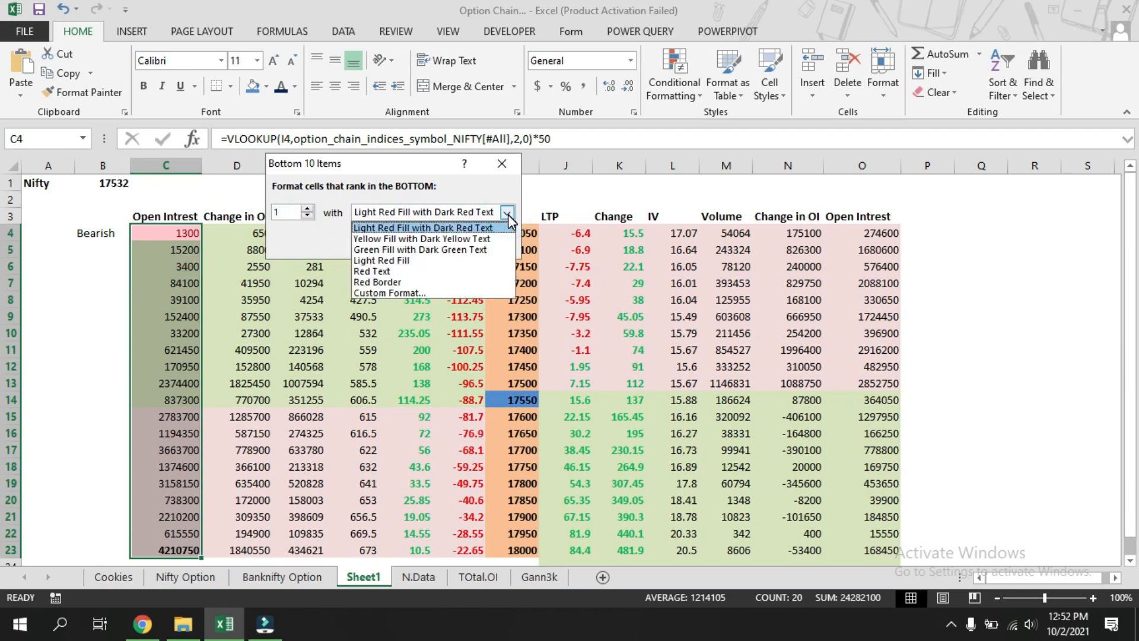
left_click(440, 293)
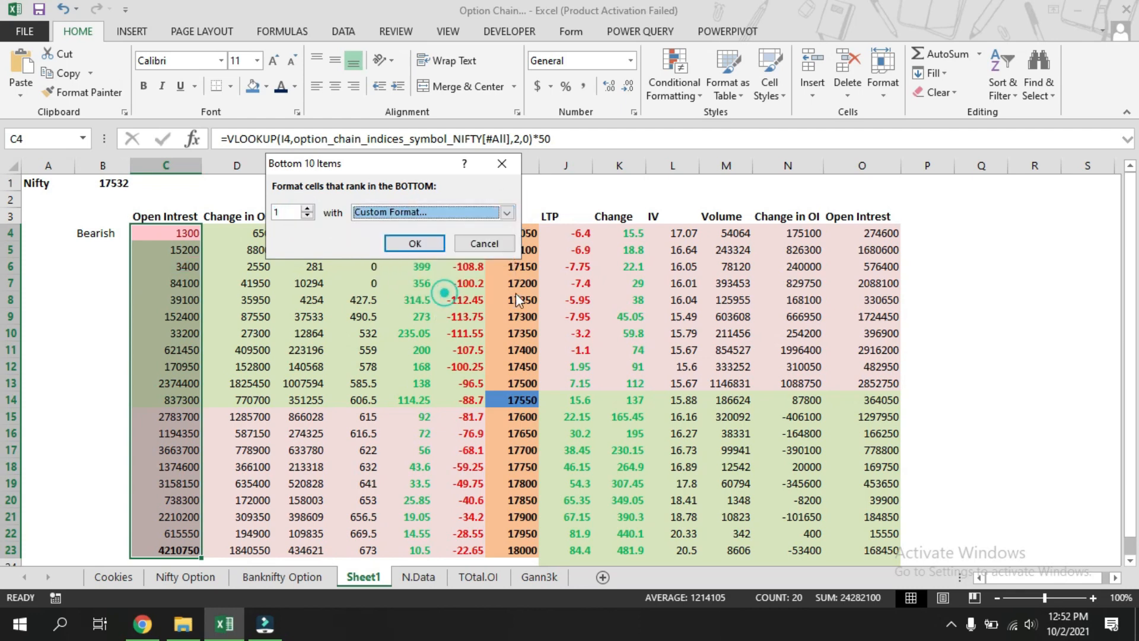
left_click(504, 177)
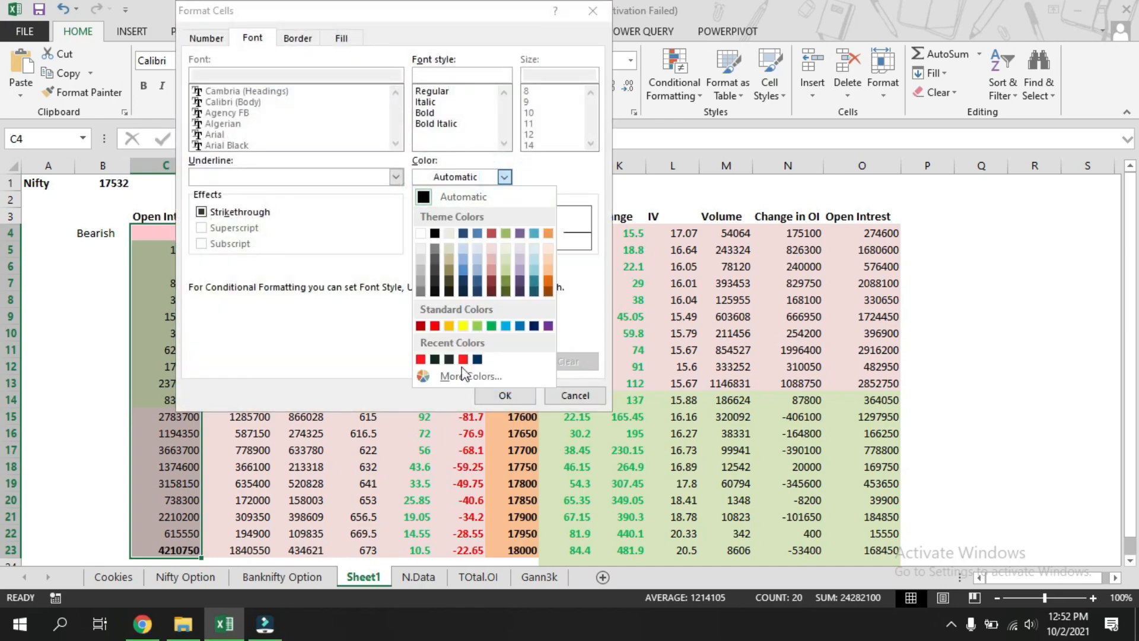
left_click(420, 325)
left_click(425, 113)
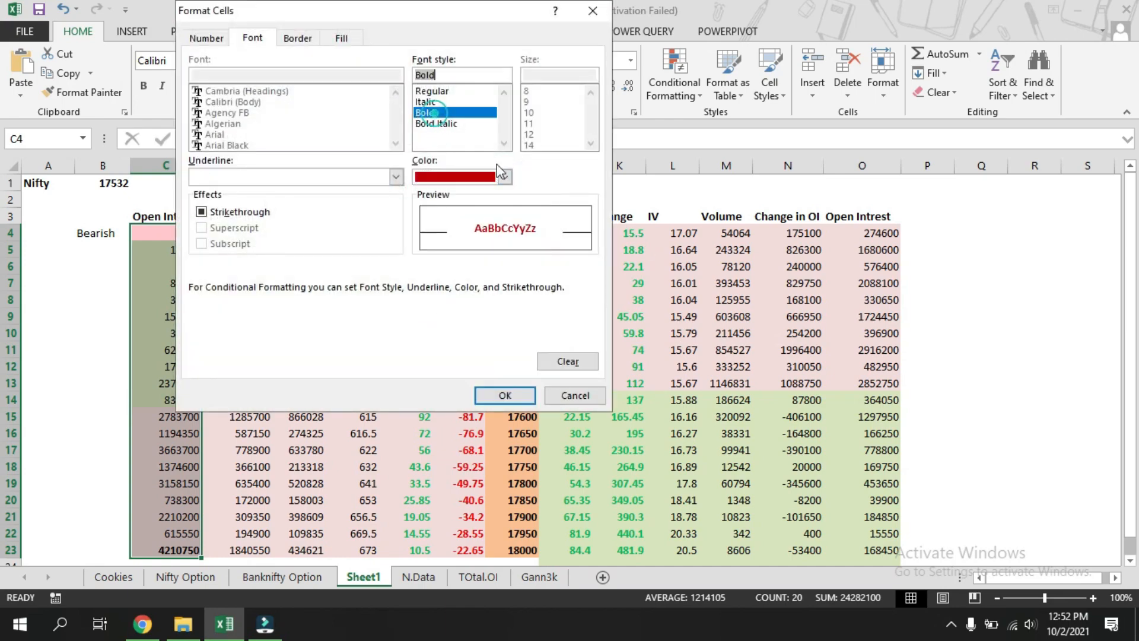
left_click(526, 394)
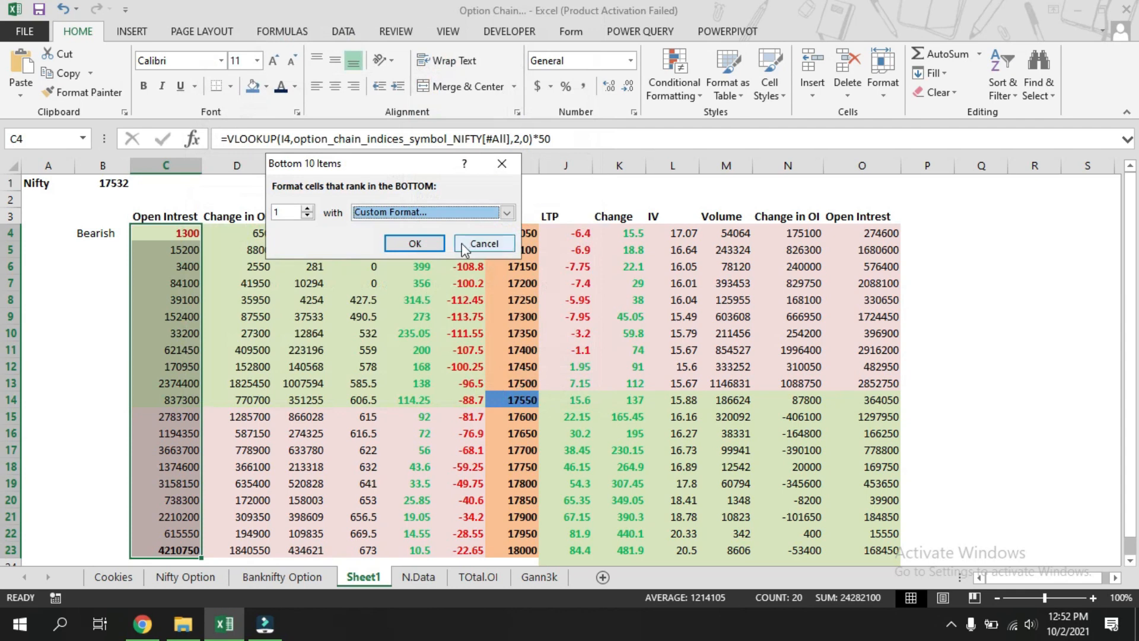
left_click(420, 244)
Fill the Bullish/Bearish IFERROR formula in B4 down through B23 and reselect B4 to check it.
left_click(1031, 299)
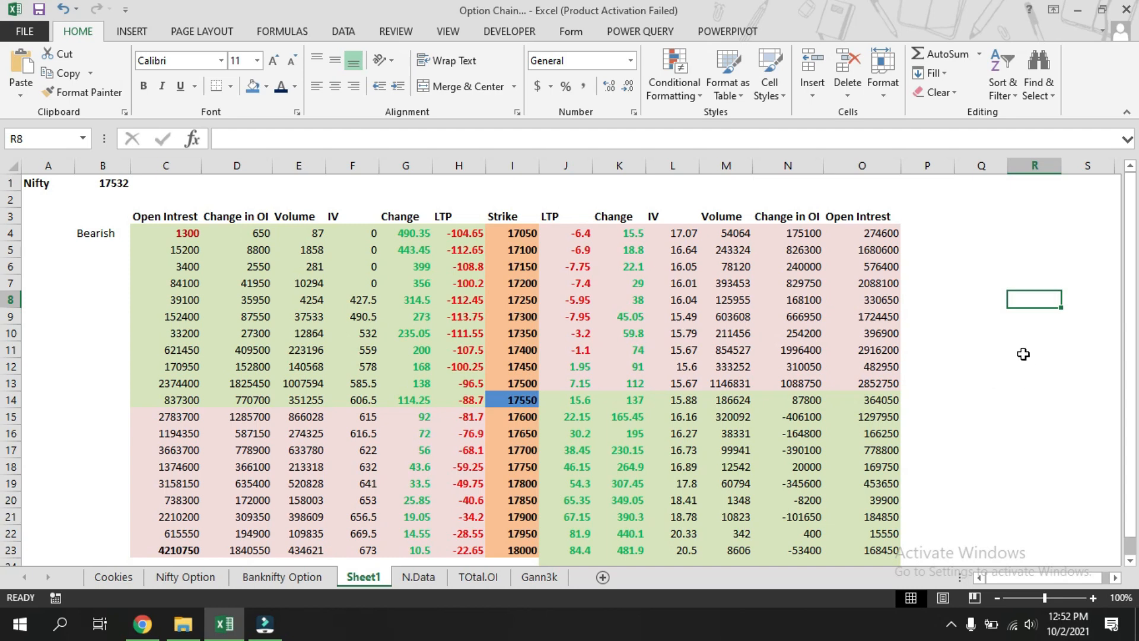
left_click(95, 235)
double_click(130, 241)
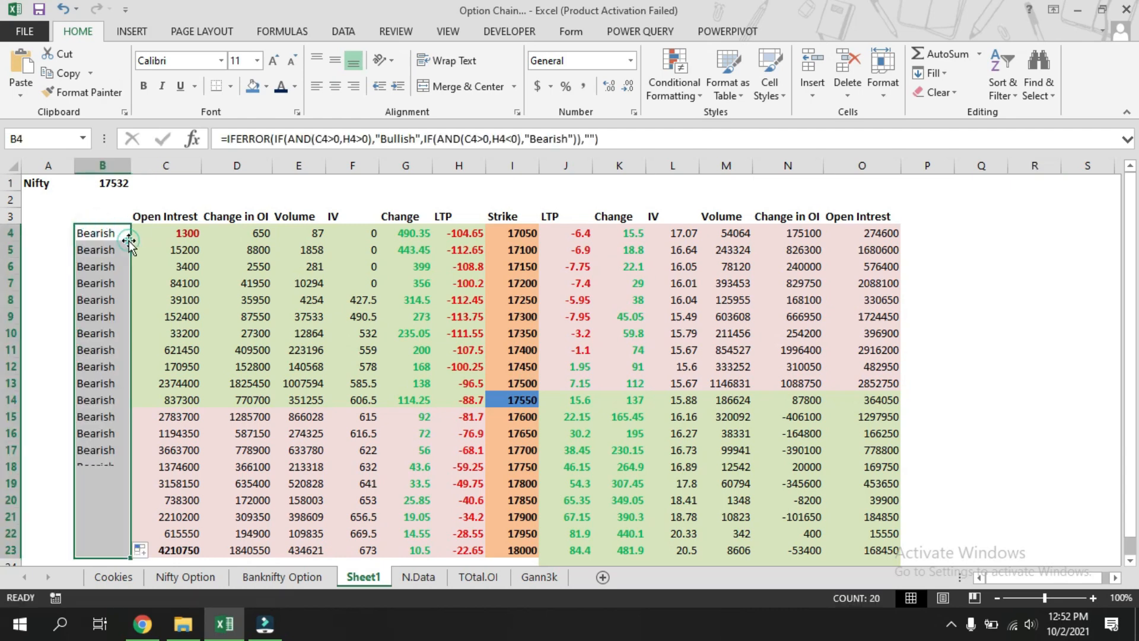
left_click(1012, 386)
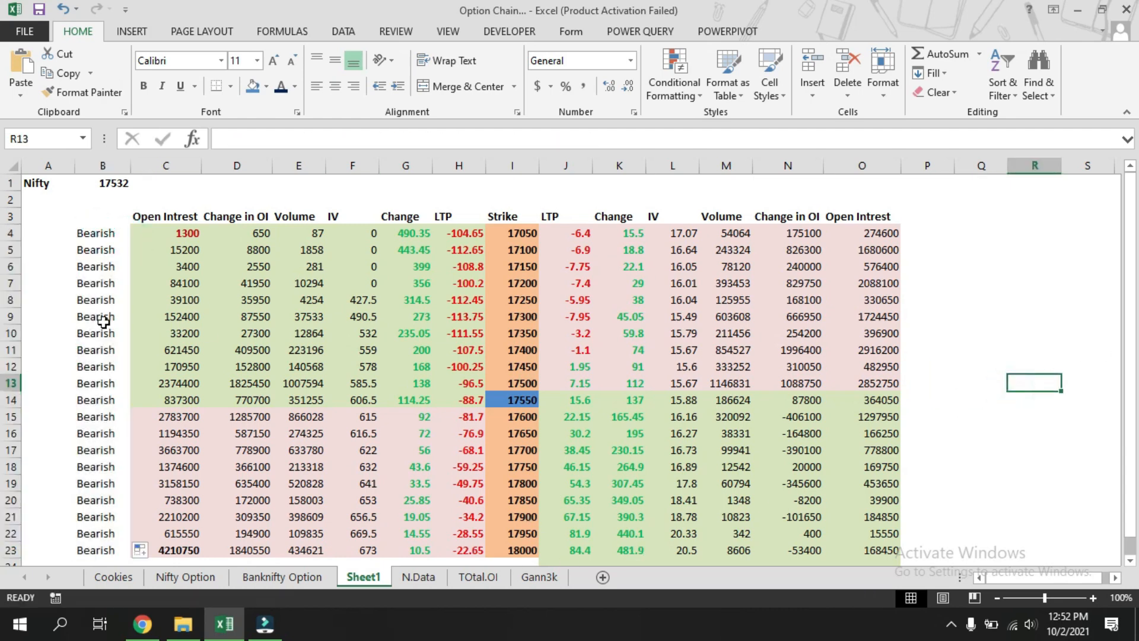
left_click(95, 233)
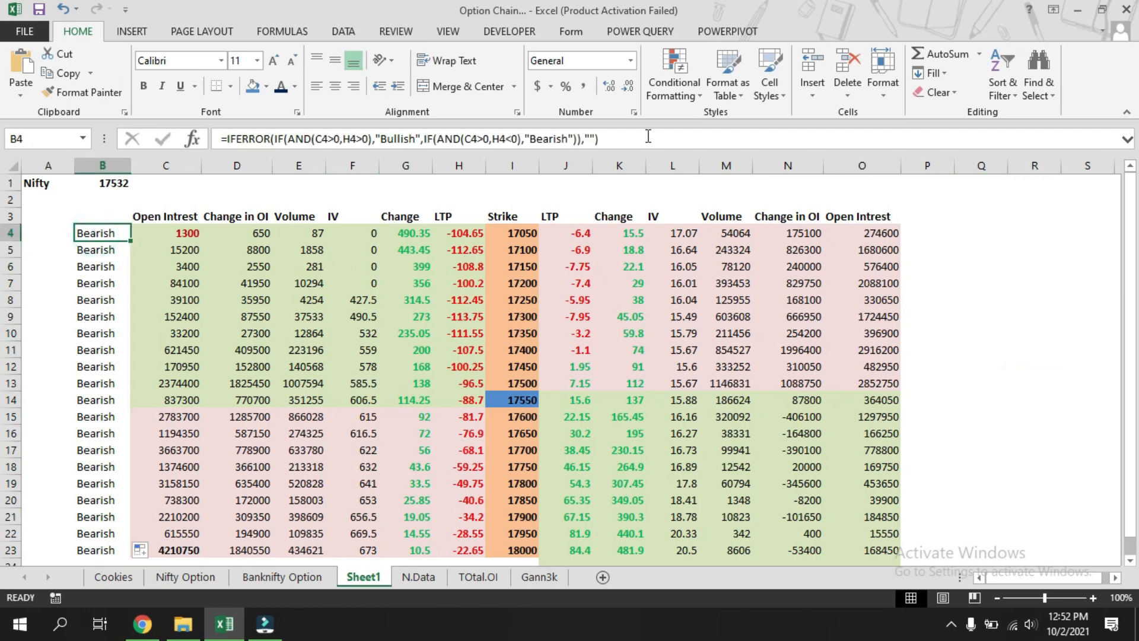
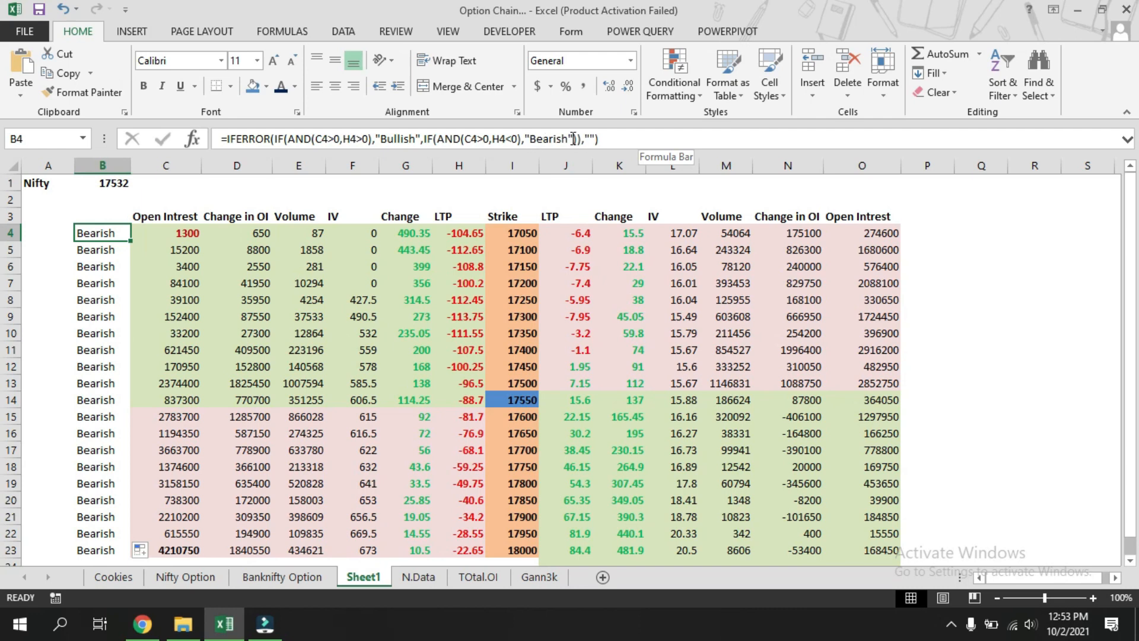
left_click(573, 138)
type(")")
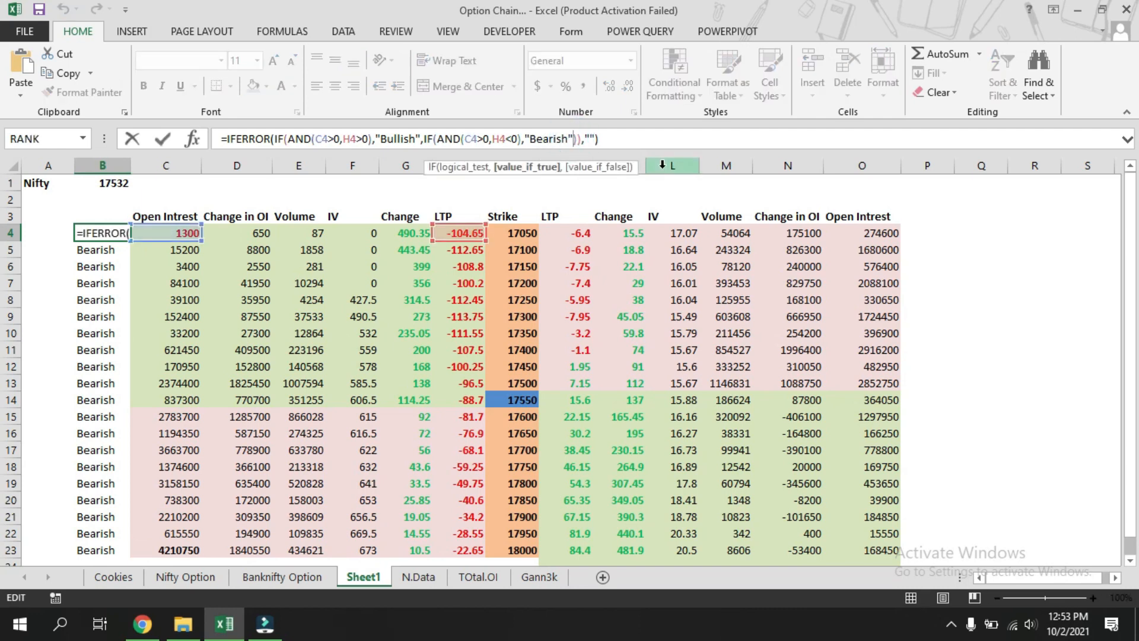
type(",if")
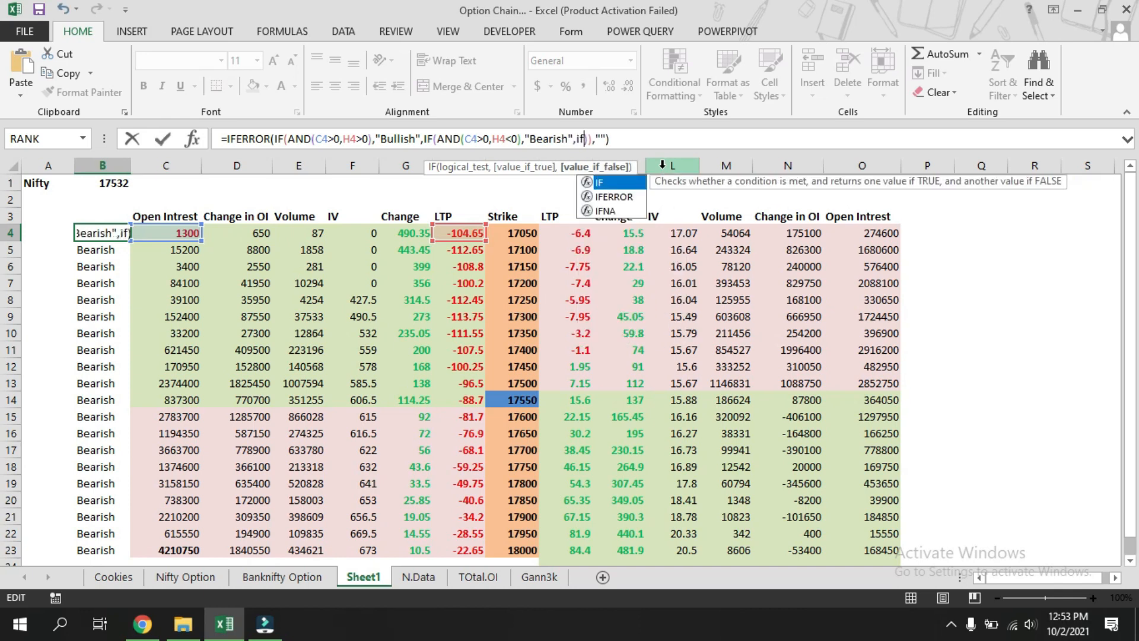
type("(and")
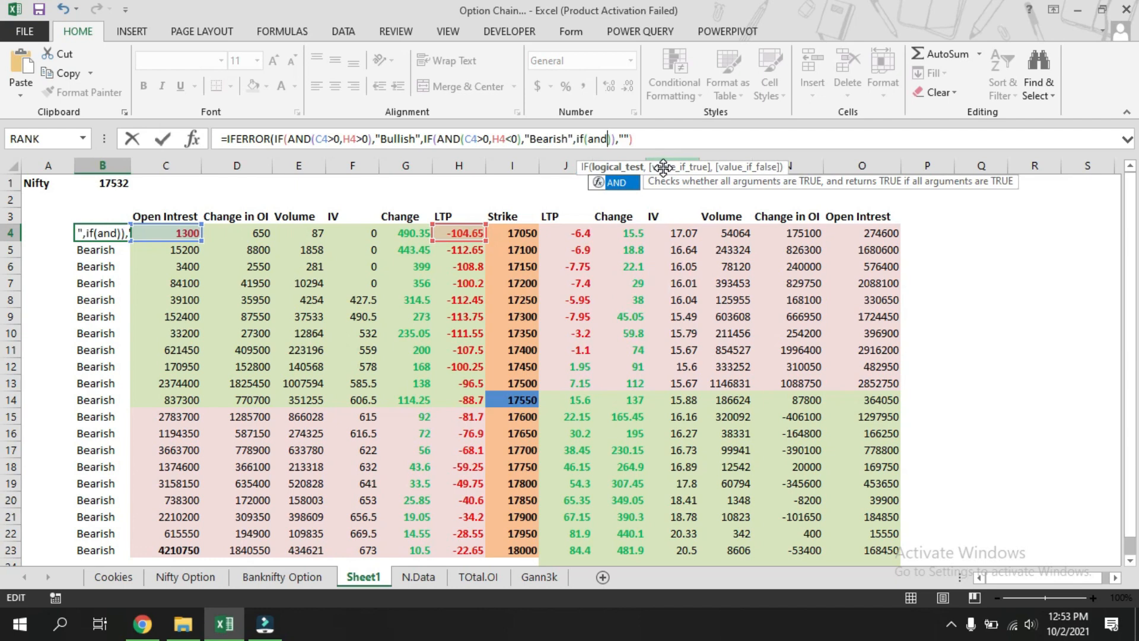
key("Escape")
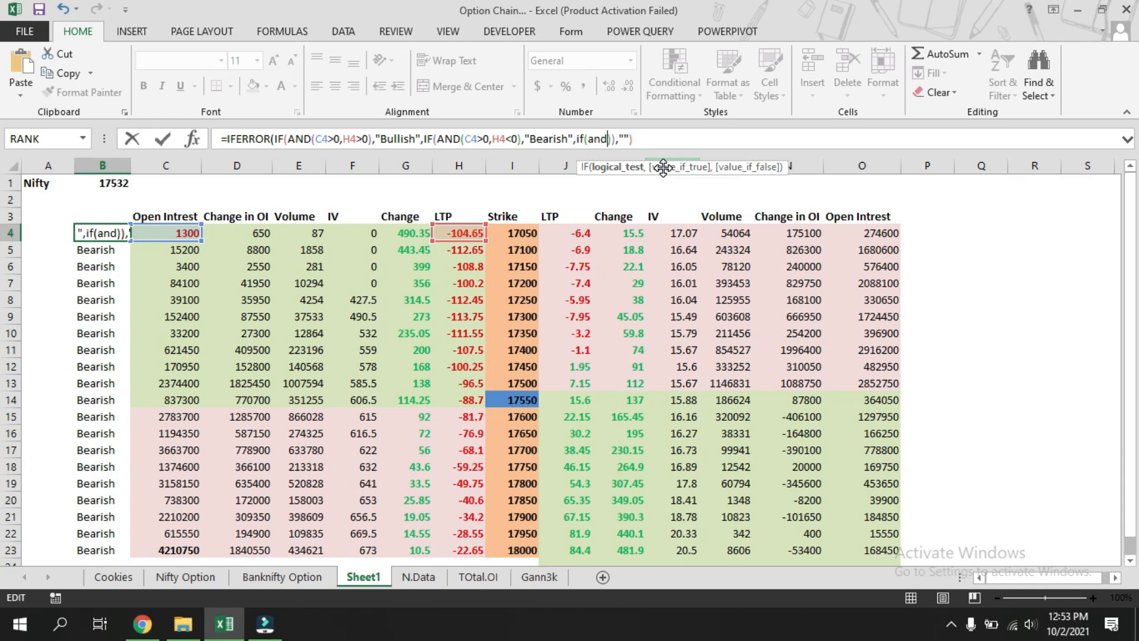
key("Escape")
left_click(985, 336)
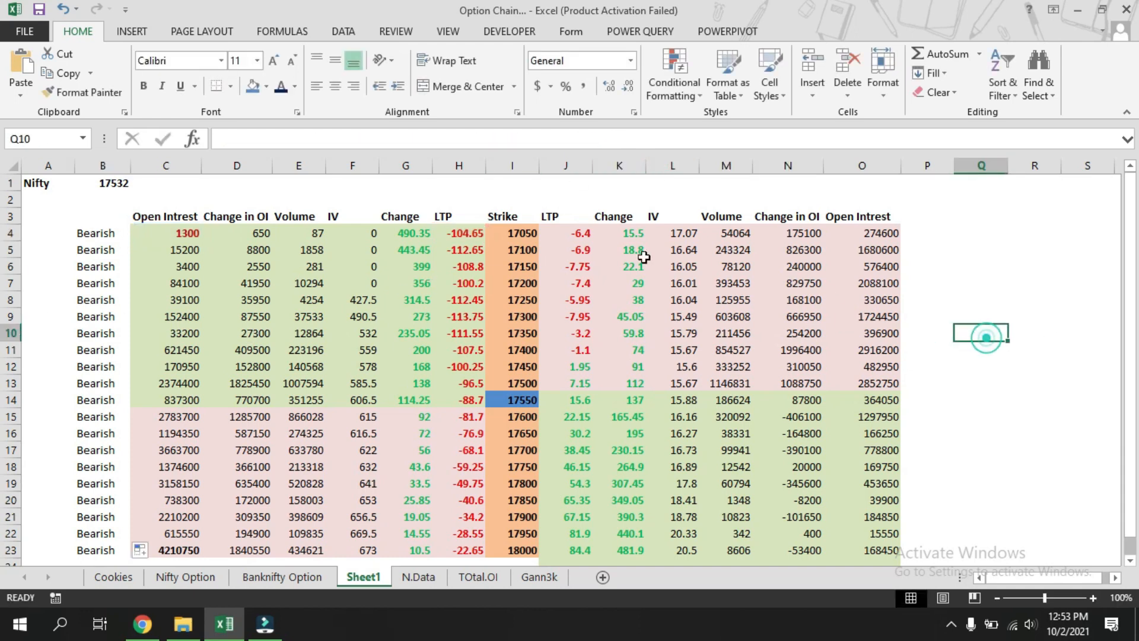
Copy the trend formula from B4 and paste it into P4 for editing.
left_click(109, 233)
left_click(652, 142)
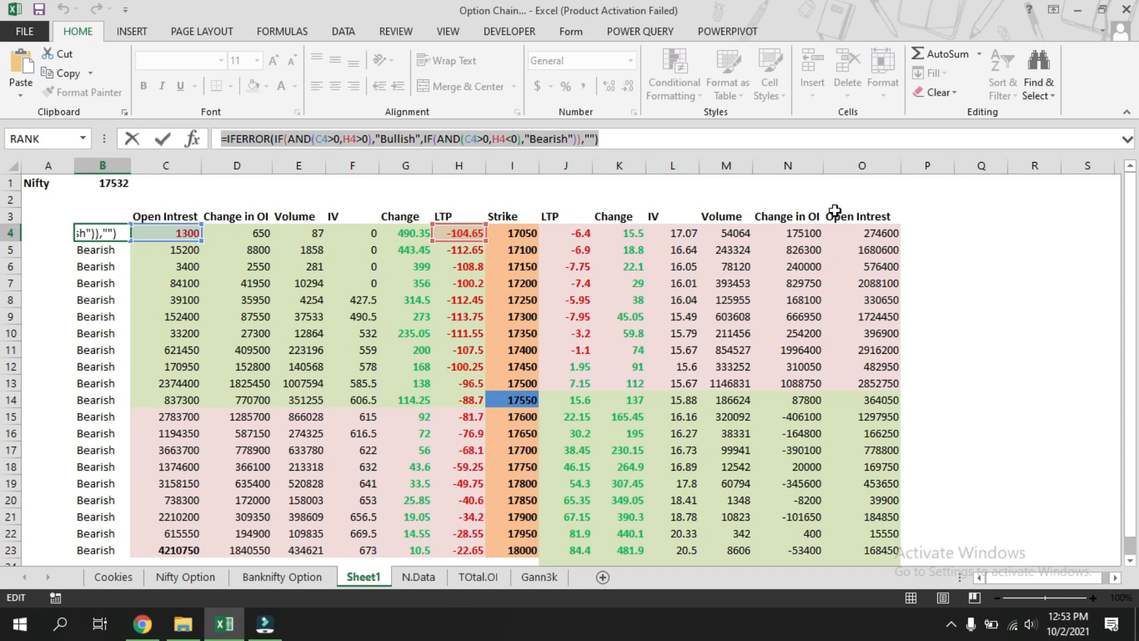
key("Escape")
left_click(920, 226)
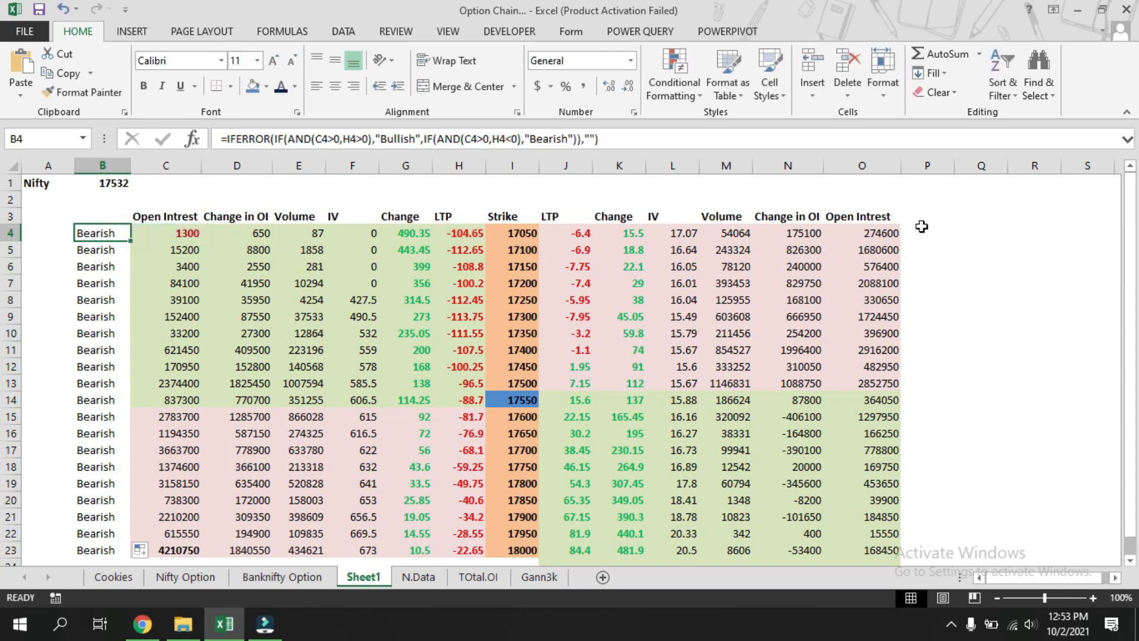
left_click(760, 137)
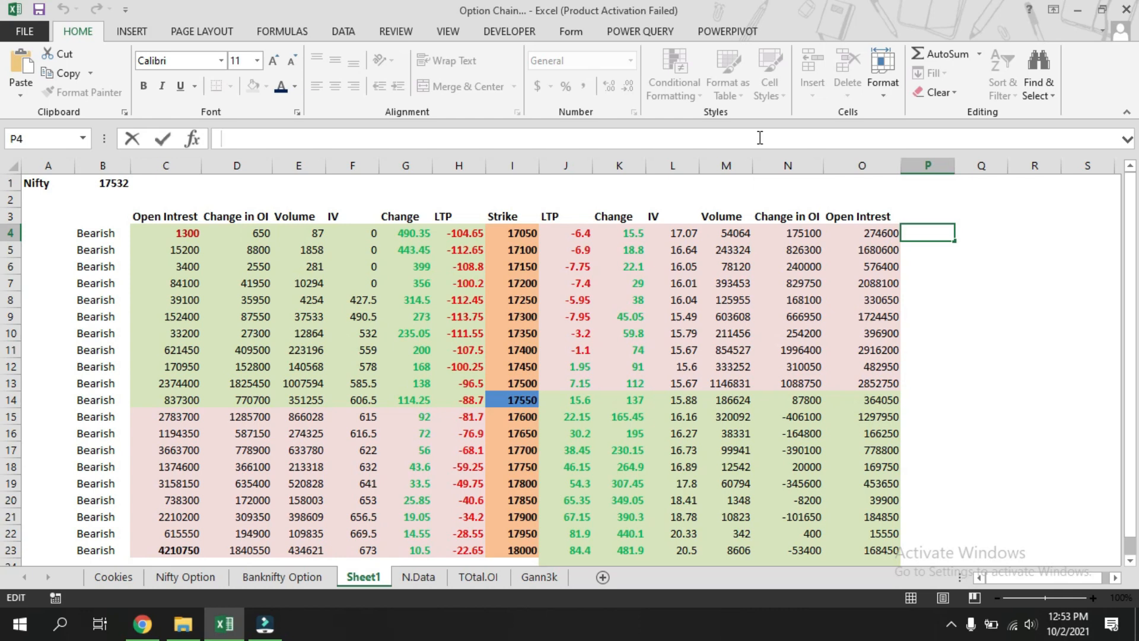
type("=IFERROR(IF(AND(C4>0,H4>0),\"Bullish\",IF(AND(C4>0,H4<0),\"Bearish\")),\"\")")
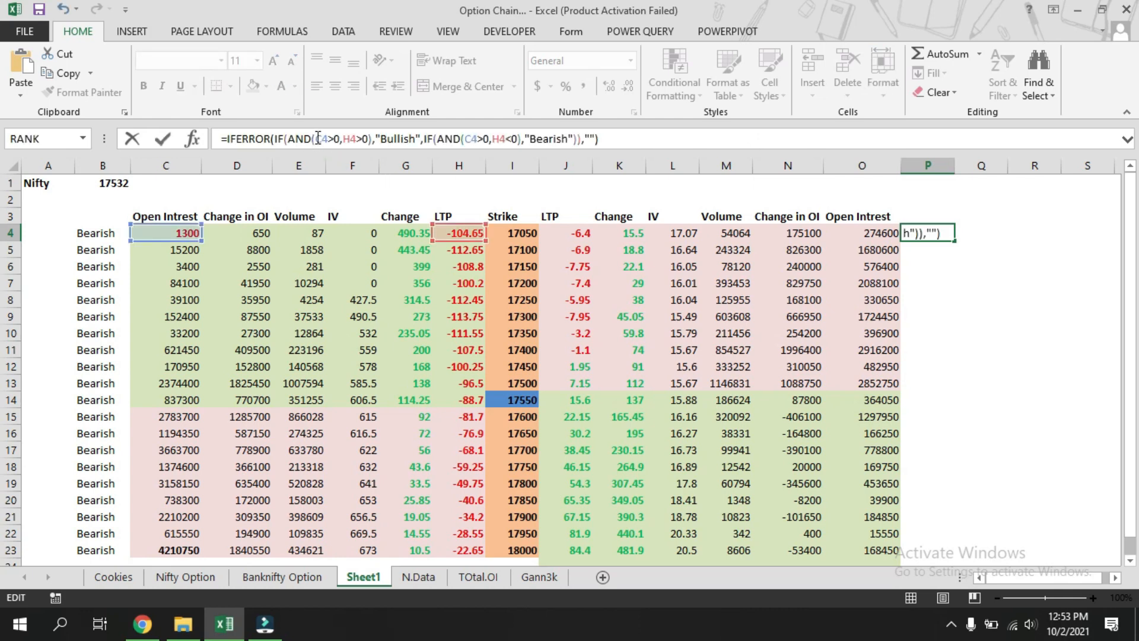
Change the pasted formula's C4 and H4 references to O4 and J4 in both AND conditions and enter it.
left_click(321, 137)
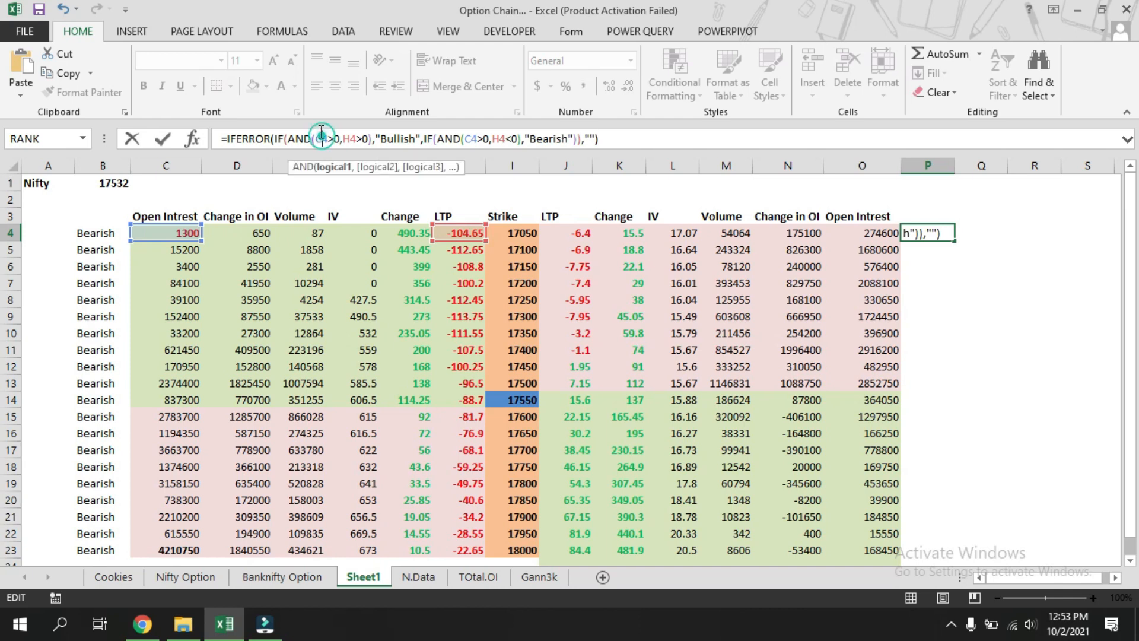
key("BackSpace")
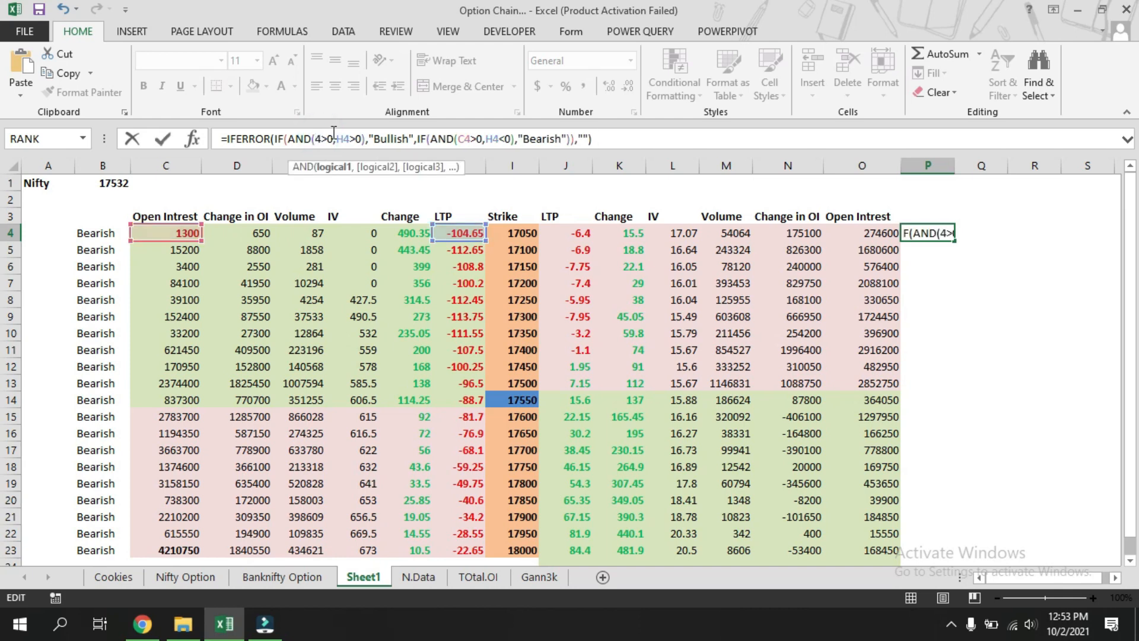
type("o")
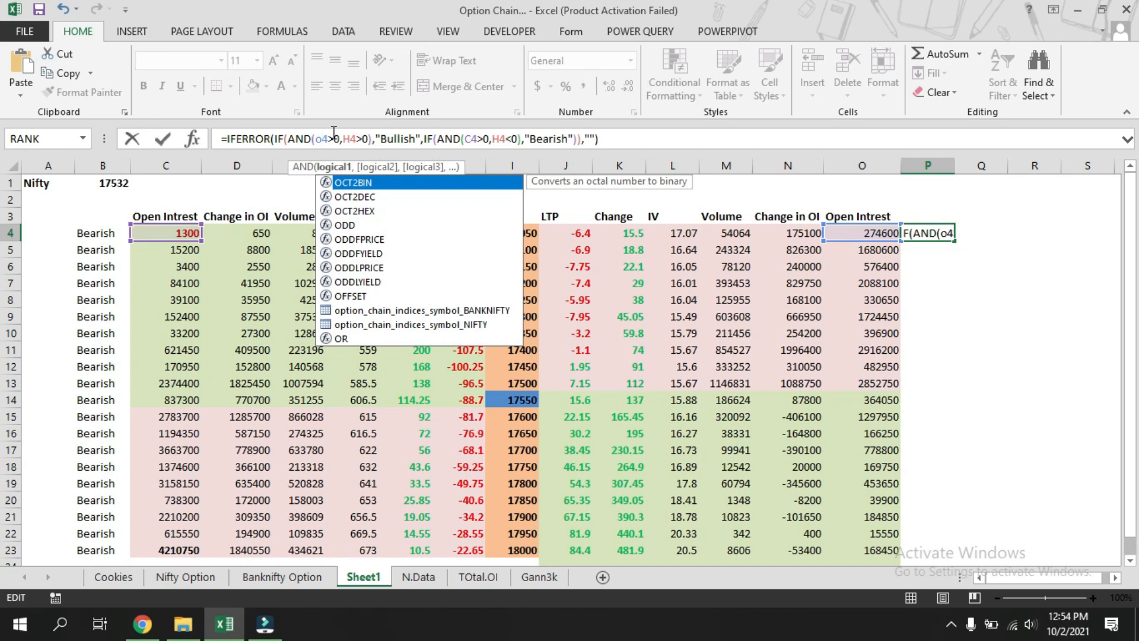
left_click(374, 146)
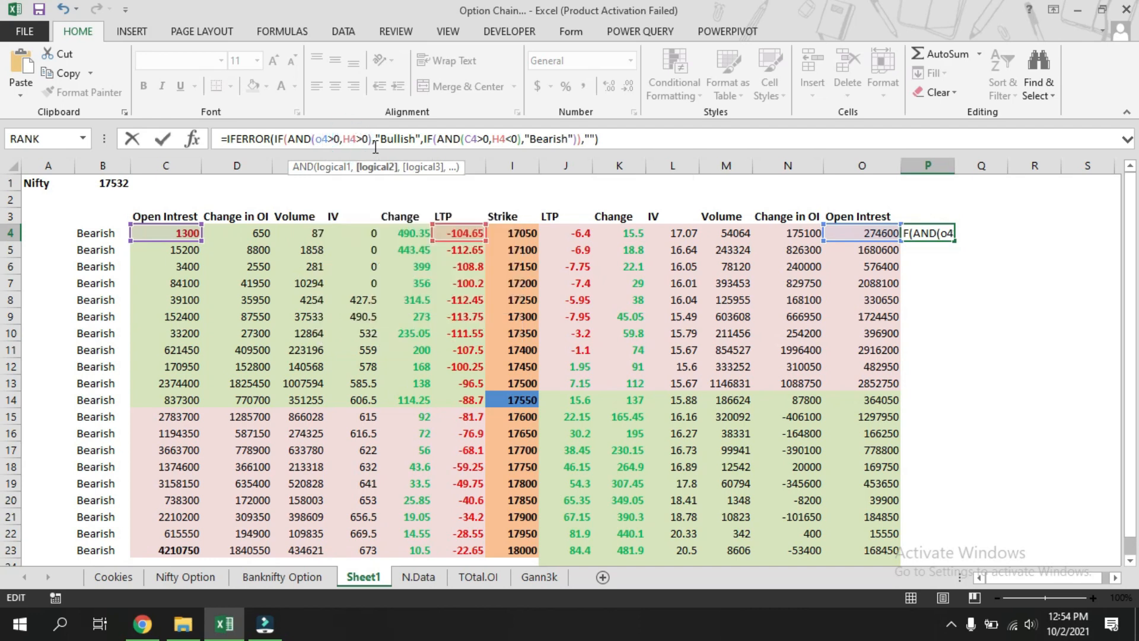
key("BackSpace")
type("j")
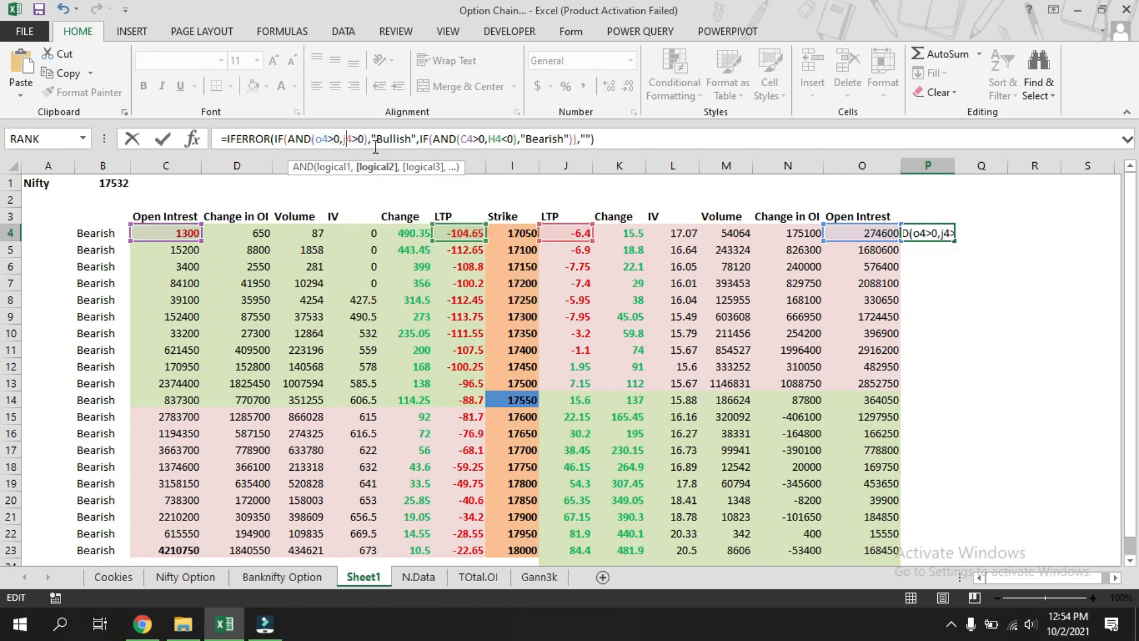
left_click(466, 138)
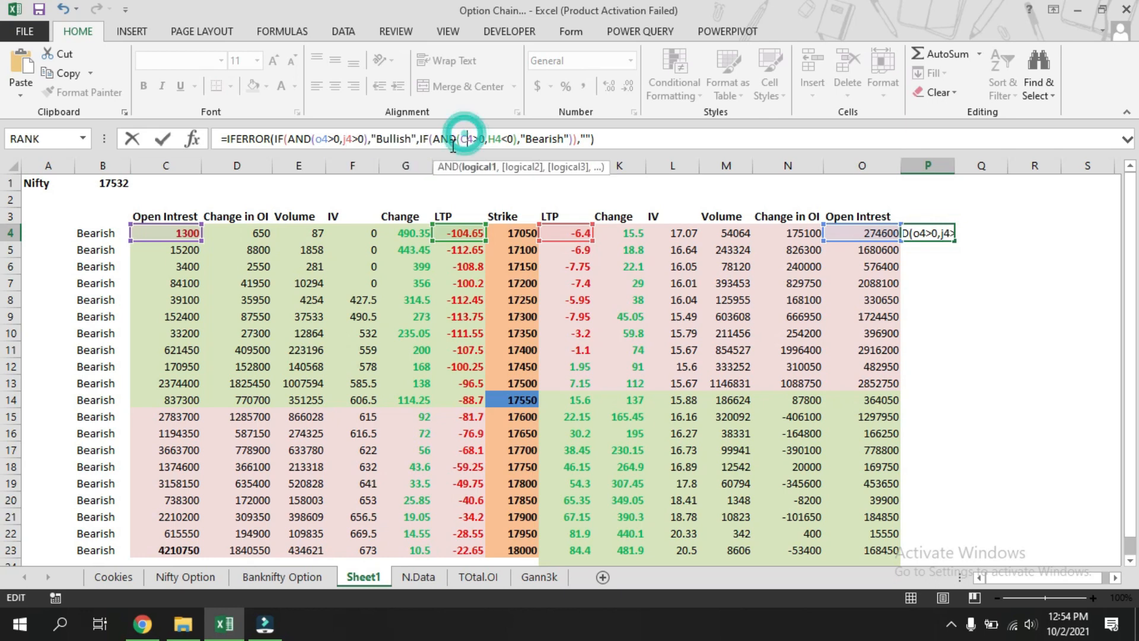
key("BackSpace")
type("o")
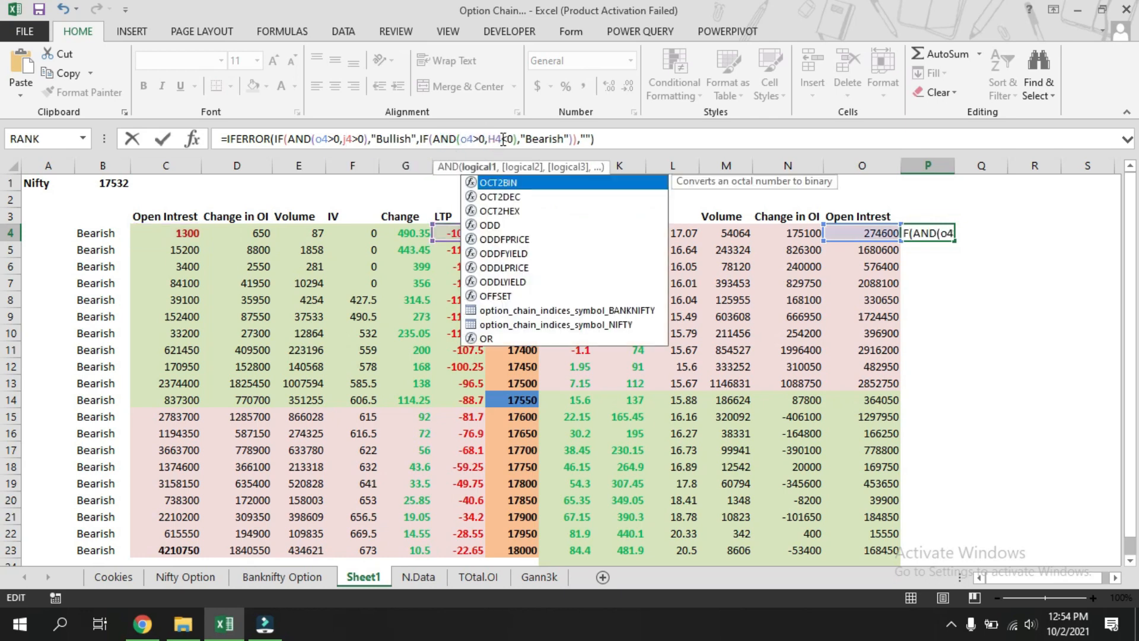
left_click(495, 139)
key("BackSpace")
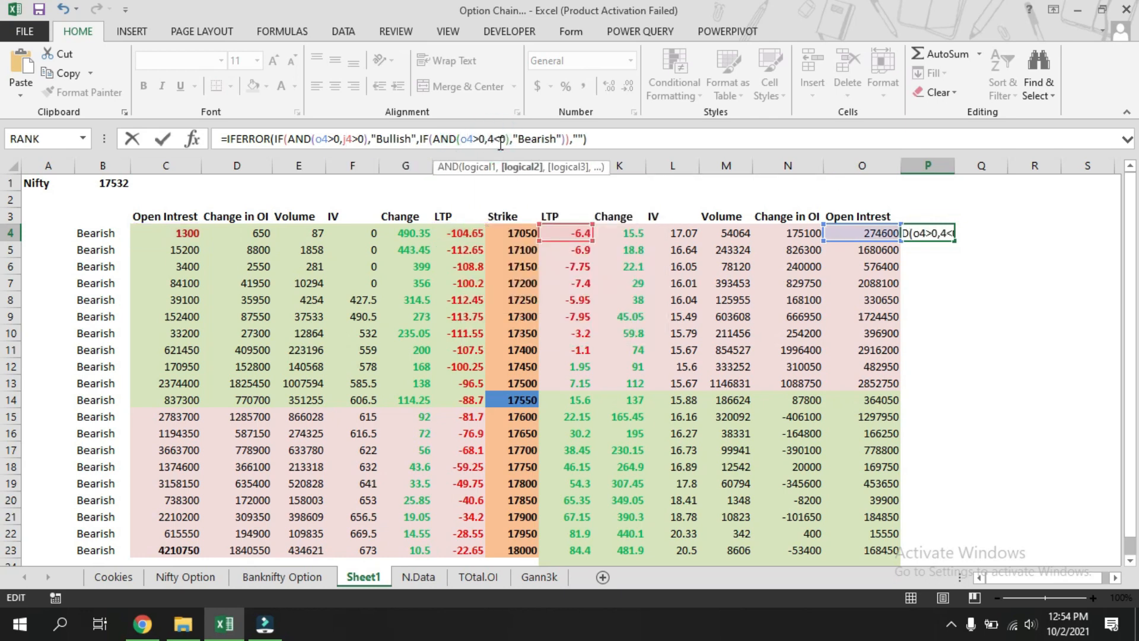
type("j")
left_click(605, 138)
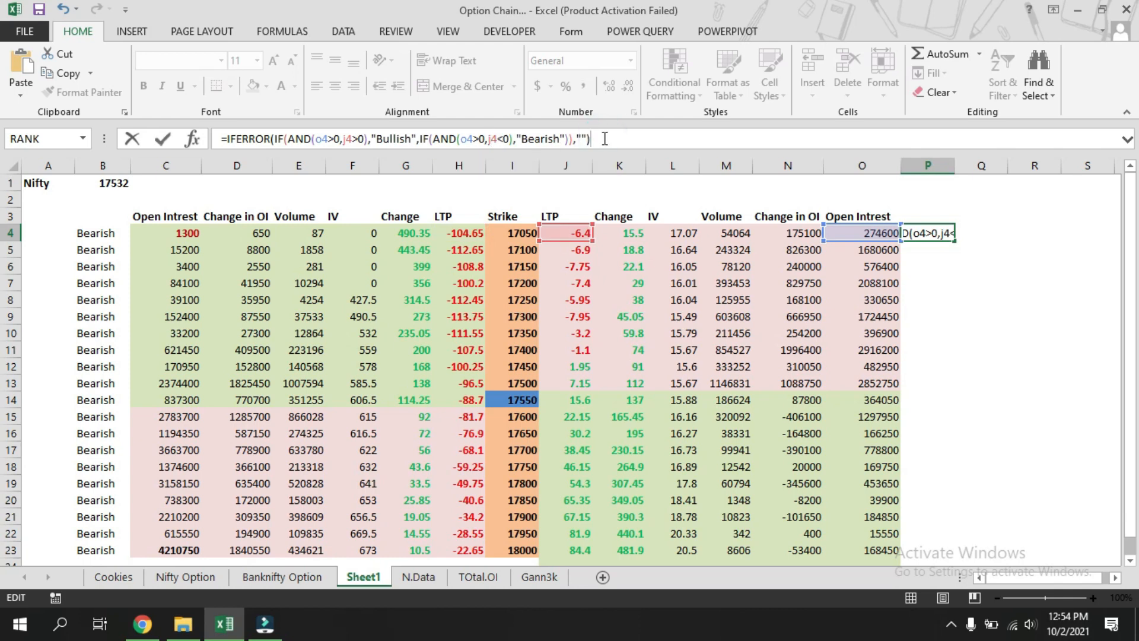
key("Return")
Fill the P4 trend formula down through P23.
left_click(926, 232)
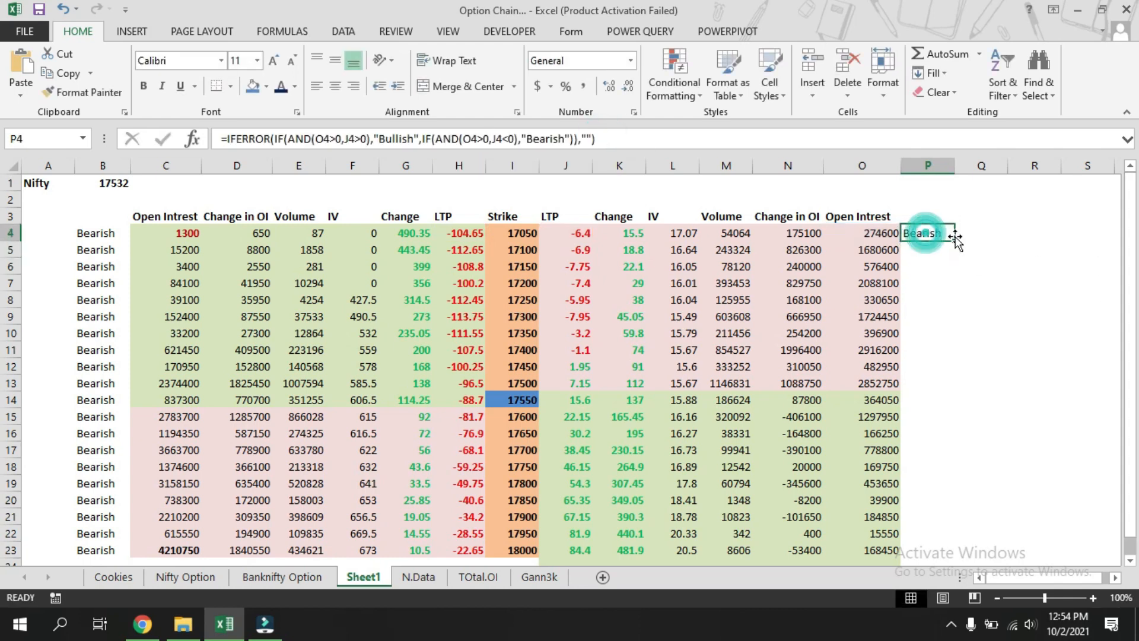
double_click(955, 237)
left_click(1028, 269)
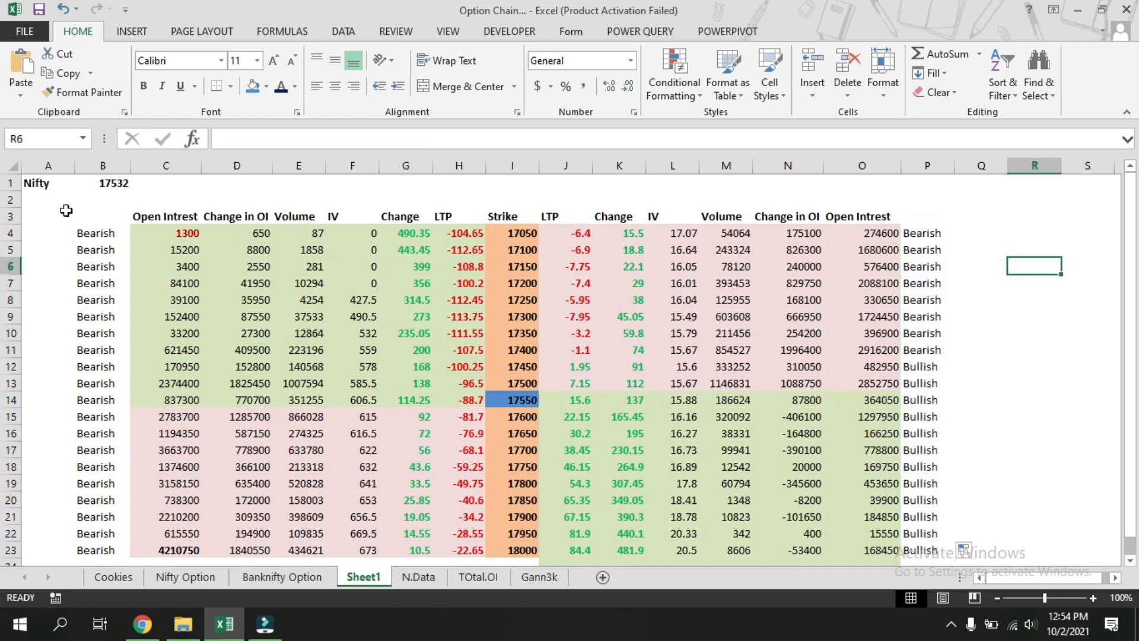
Select B4:B23 together with P4:P23 and start a Text That Contains rule for "Bearish".
left_click(99, 232)
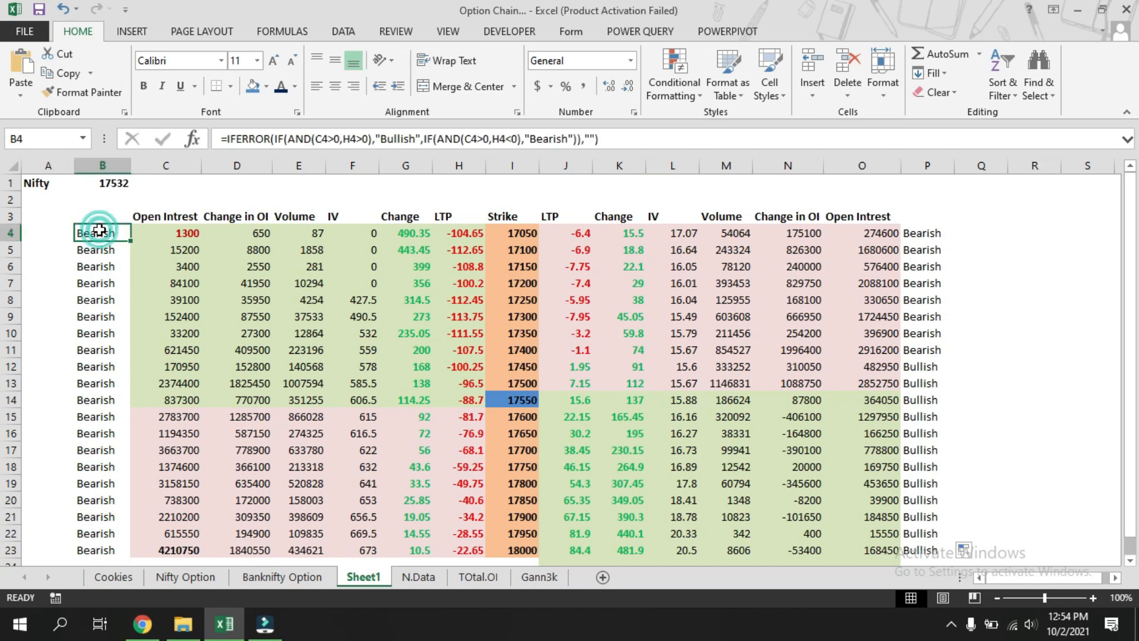
left_click(101, 216)
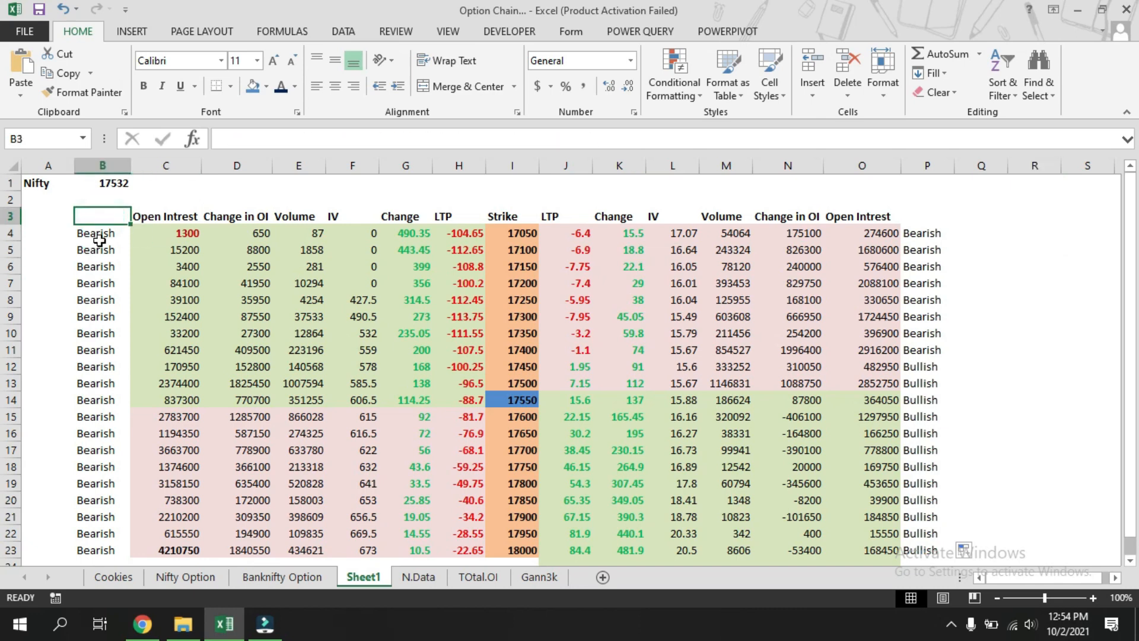
left_click_drag(99, 233, 105, 552)
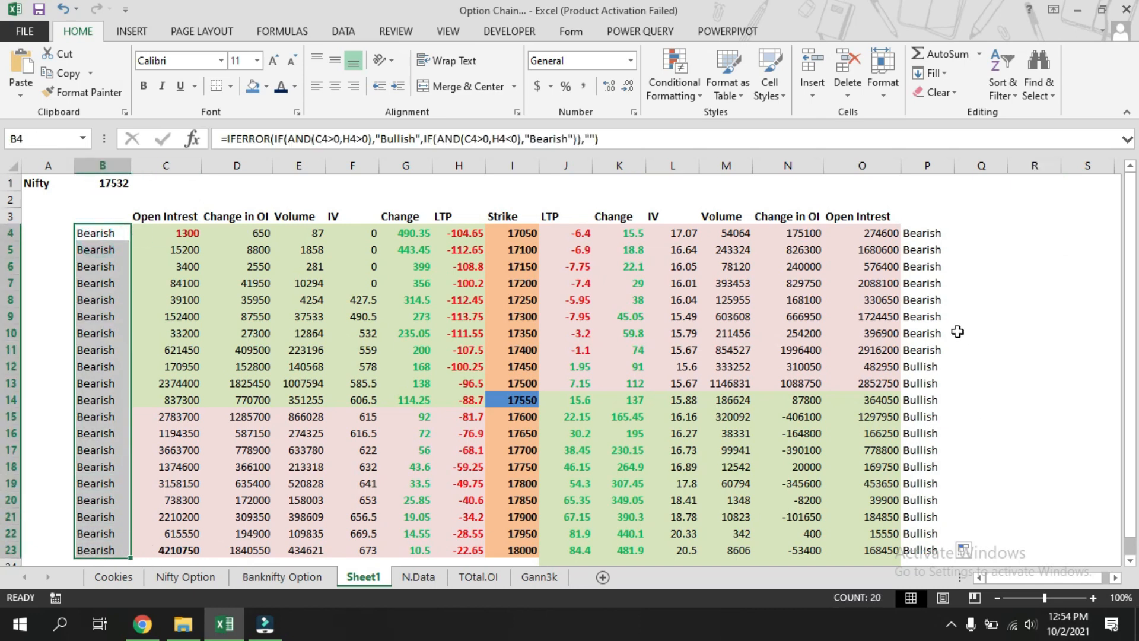
left_click_drag(923, 232, 940, 537)
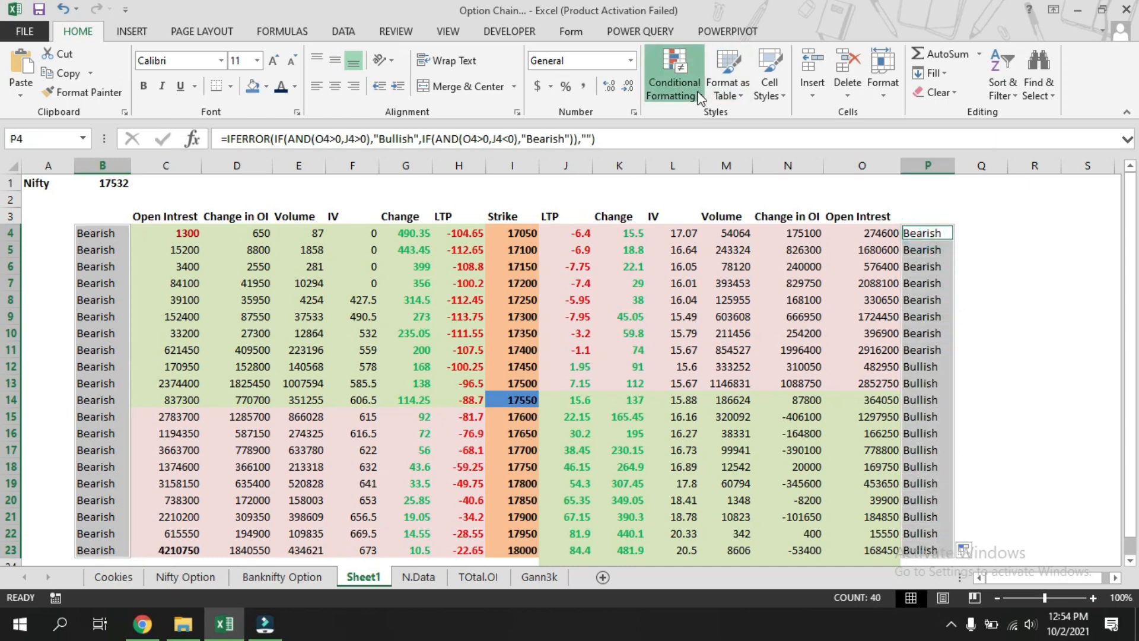
left_click(675, 83)
mouse_move(710, 122)
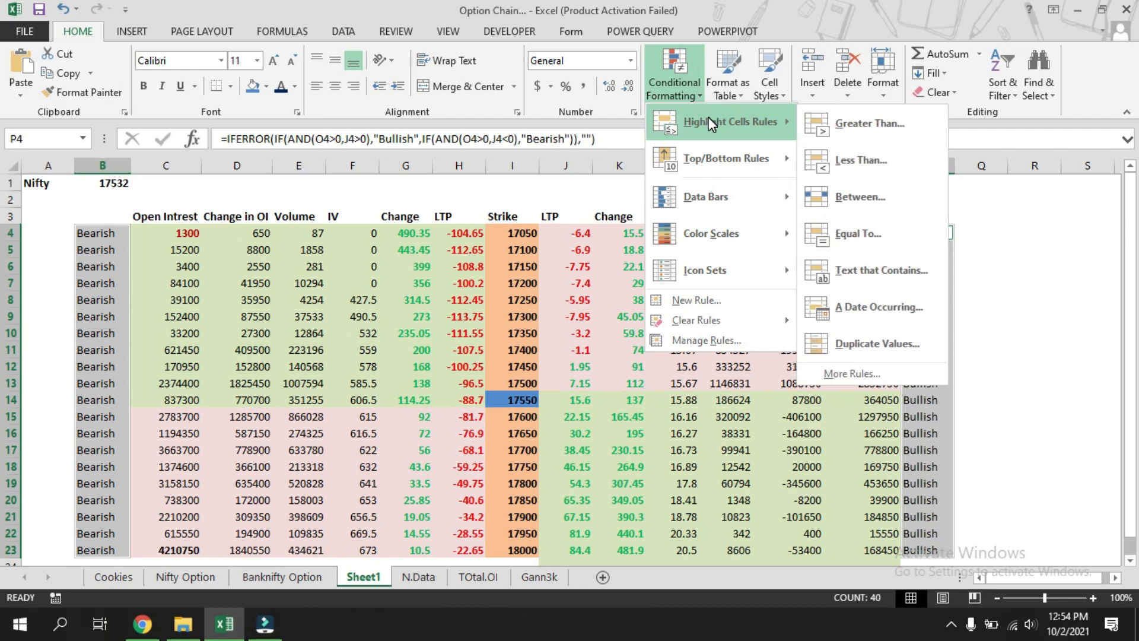
left_click(875, 268)
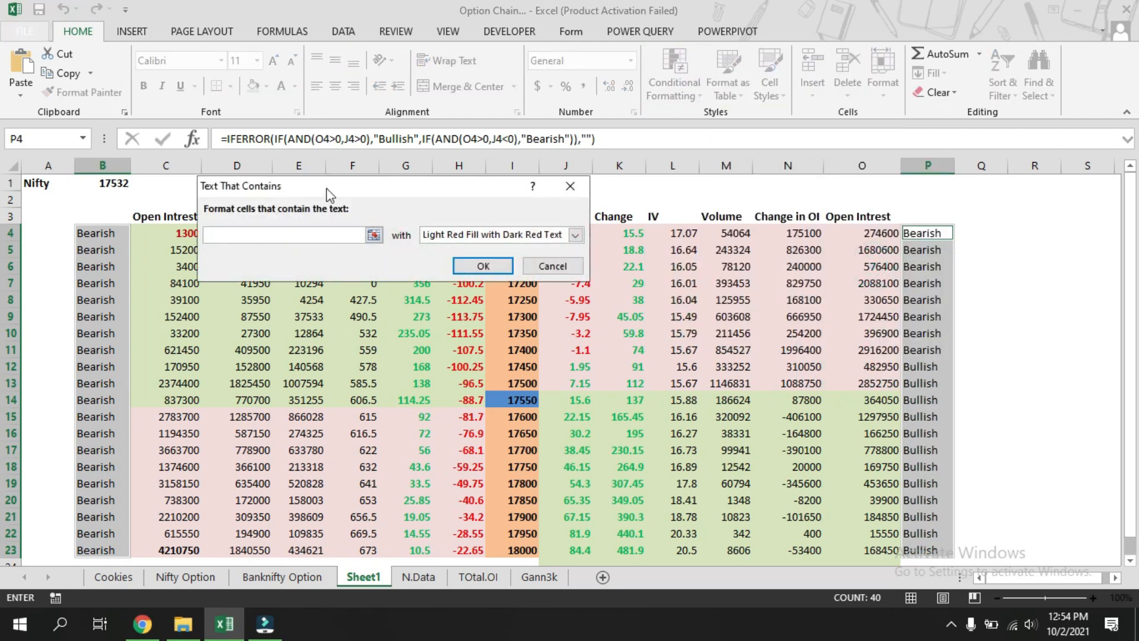
left_click(314, 235)
type("Bearish")
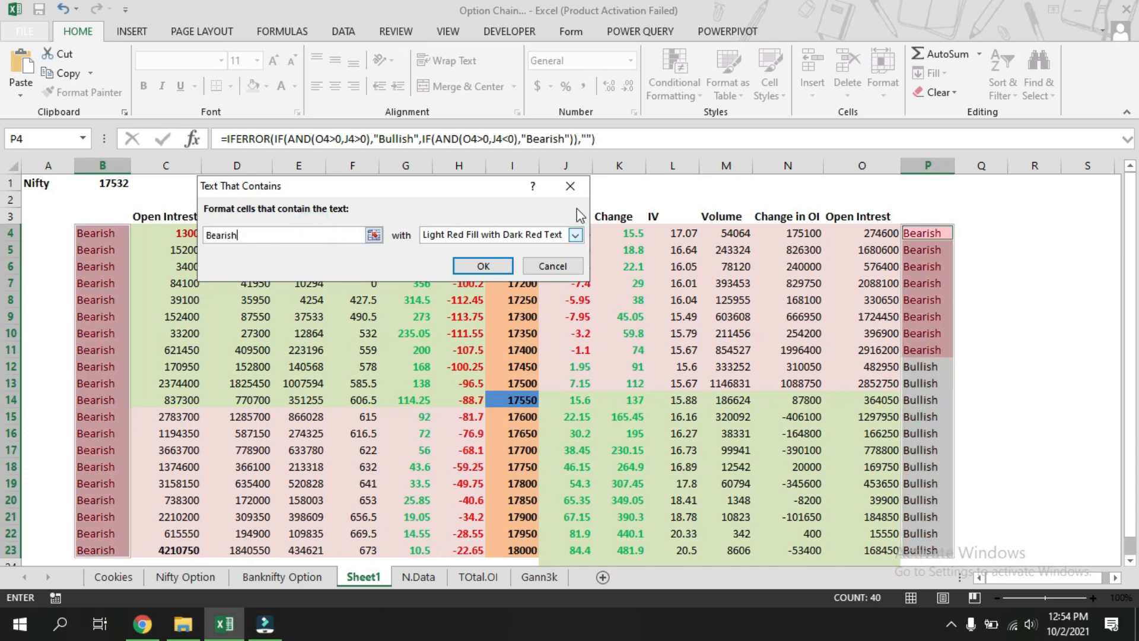
Choose a custom format with a horizontal two-colour gradient fill whose second colour is red.
left_click(575, 235)
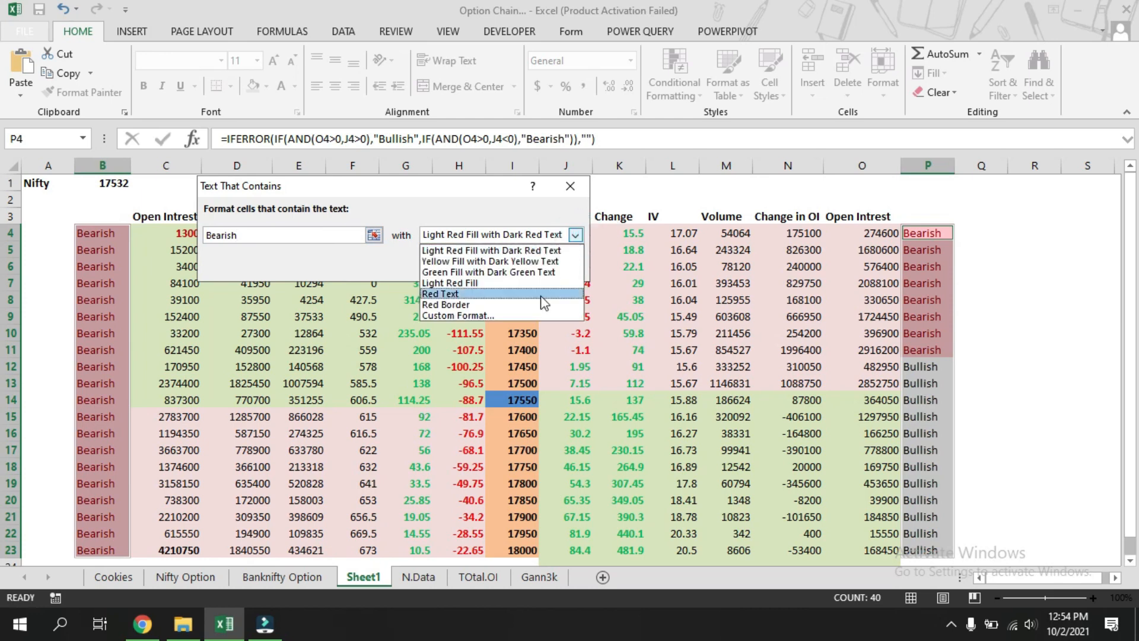
left_click(493, 316)
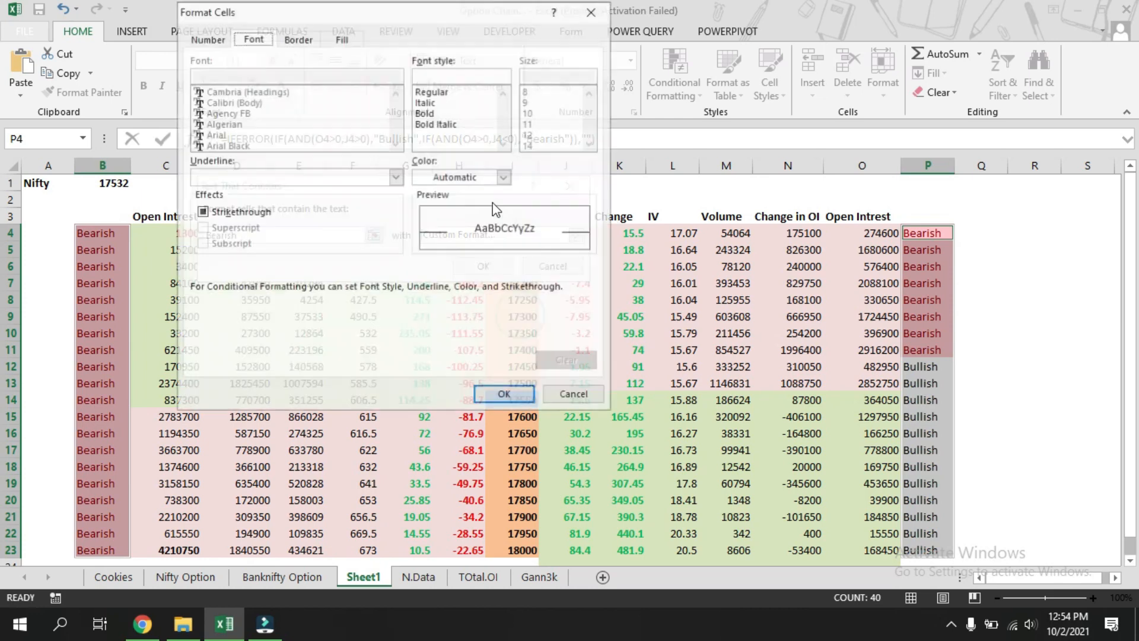
left_click(337, 39)
left_click(228, 230)
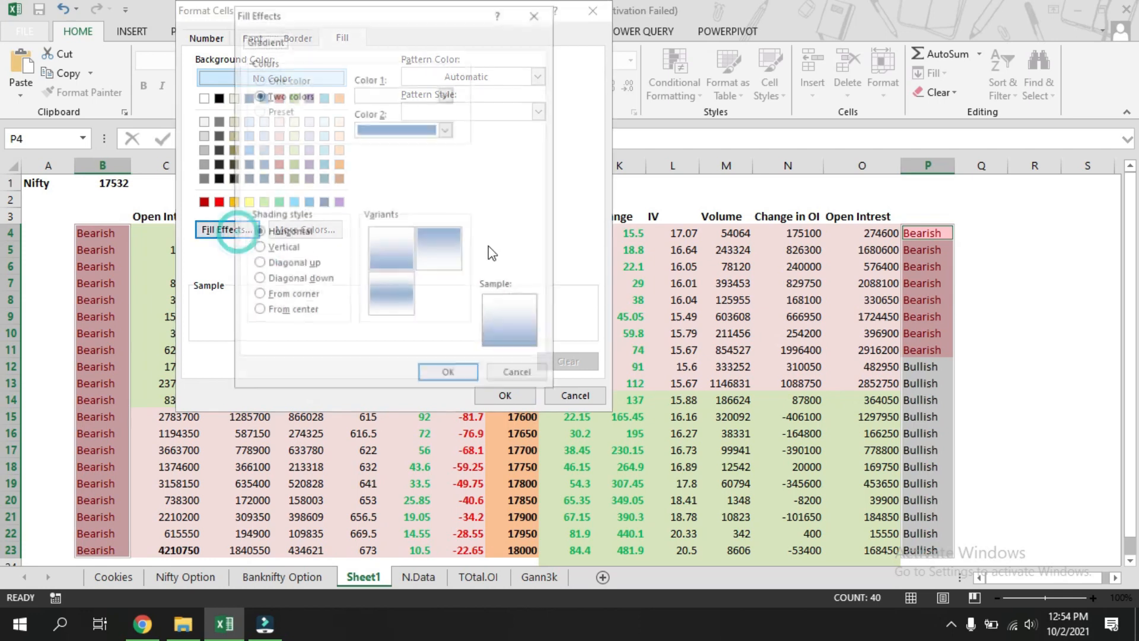
left_click(446, 128)
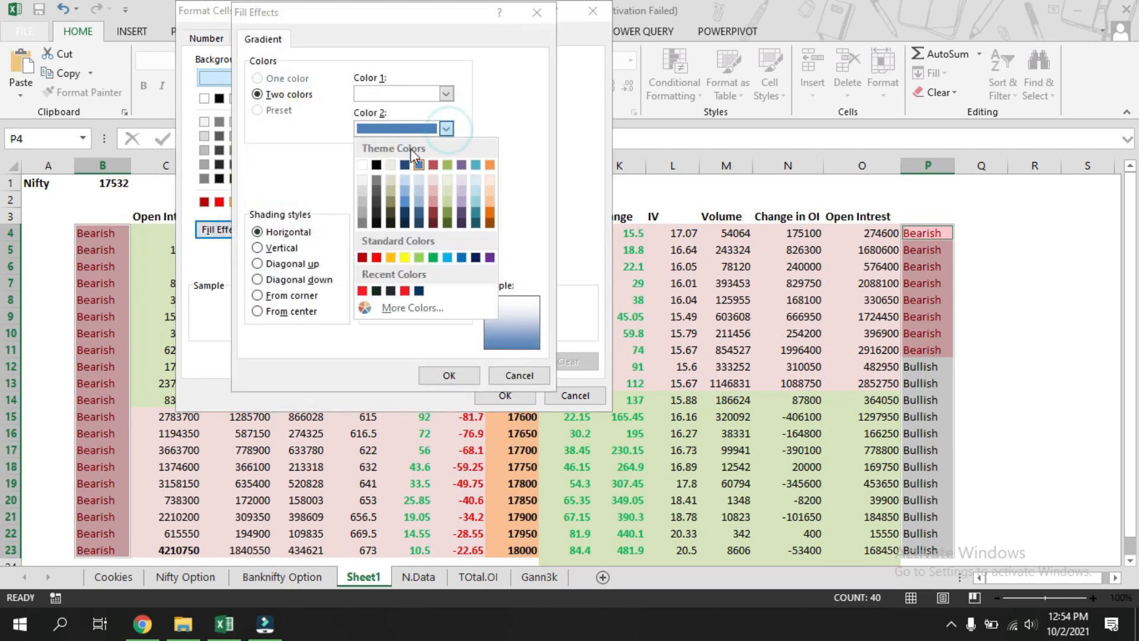
left_click(362, 290)
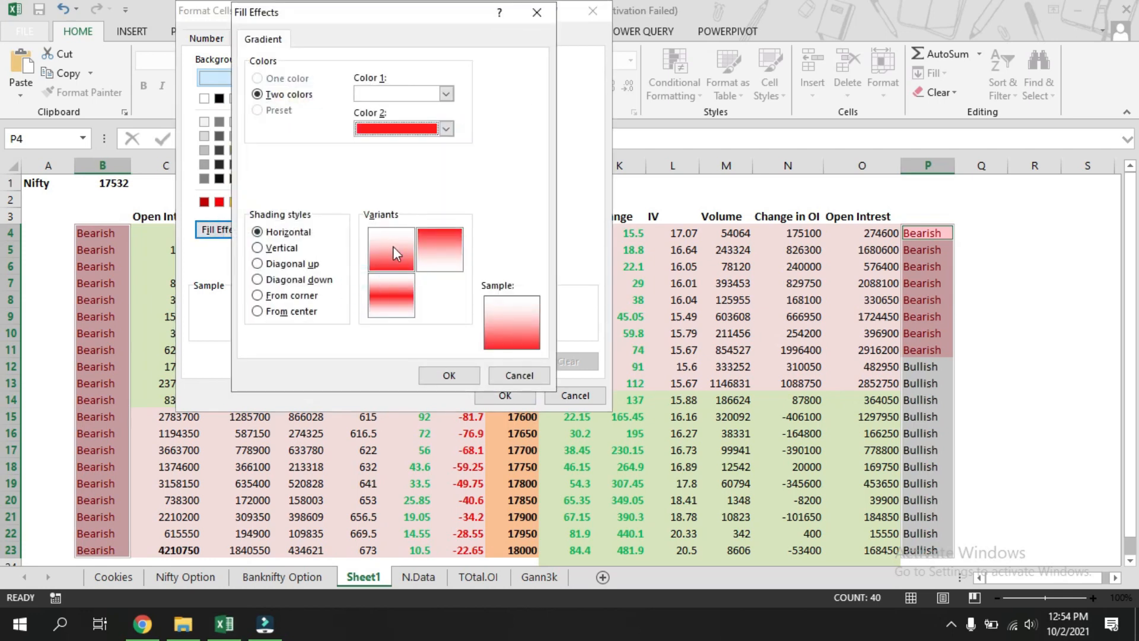
left_click(394, 256)
left_click(448, 375)
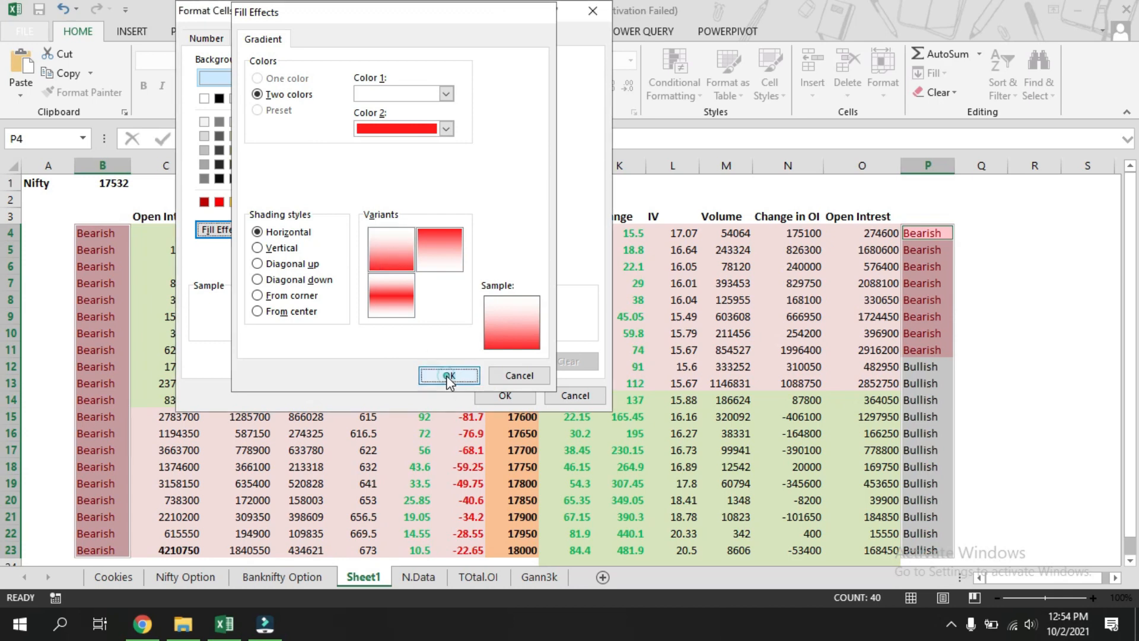
Set the custom format's font style to Bold and confirm the format.
left_click(252, 38)
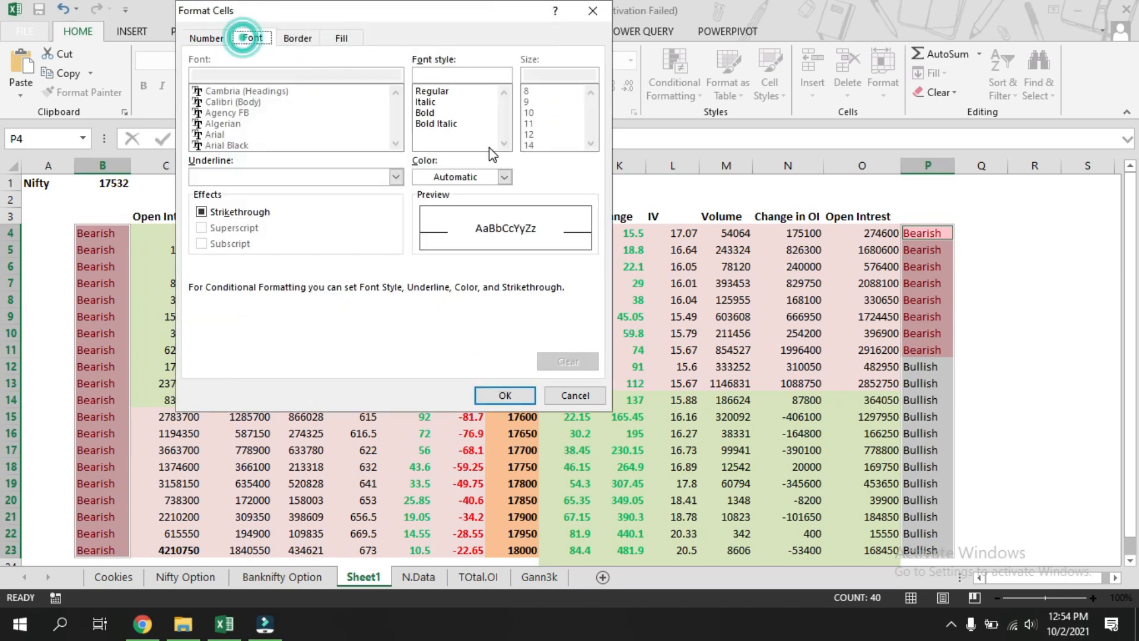
left_click(432, 112)
left_click(505, 396)
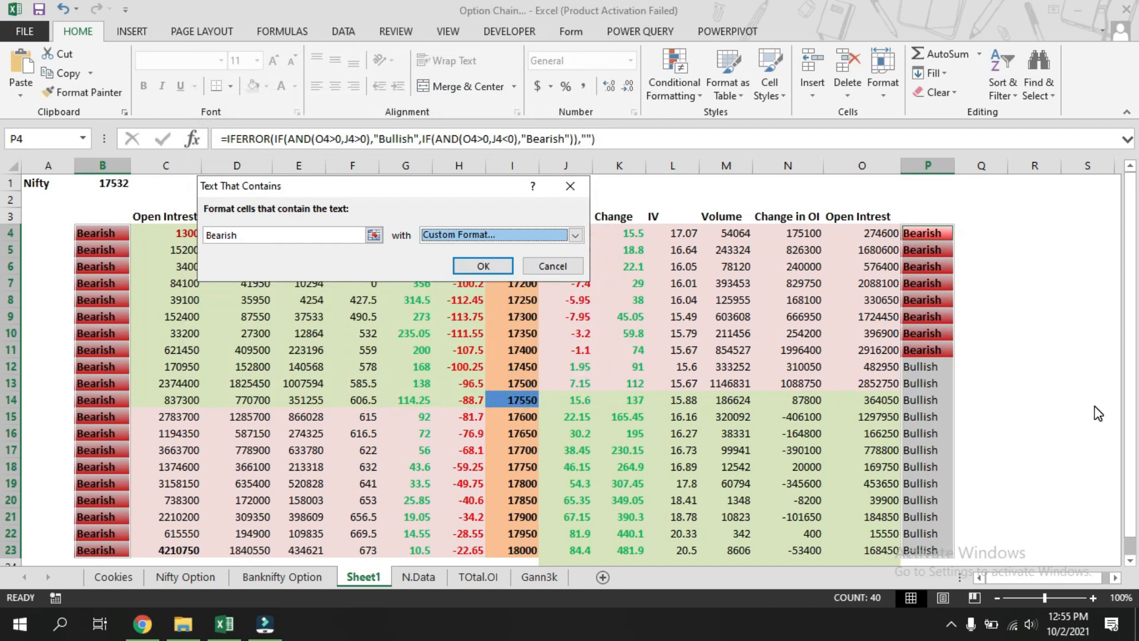
Apply the Bearish rule, then edit its format to use a light pink second gradient colour and Automatic font colour.
left_click(504, 270)
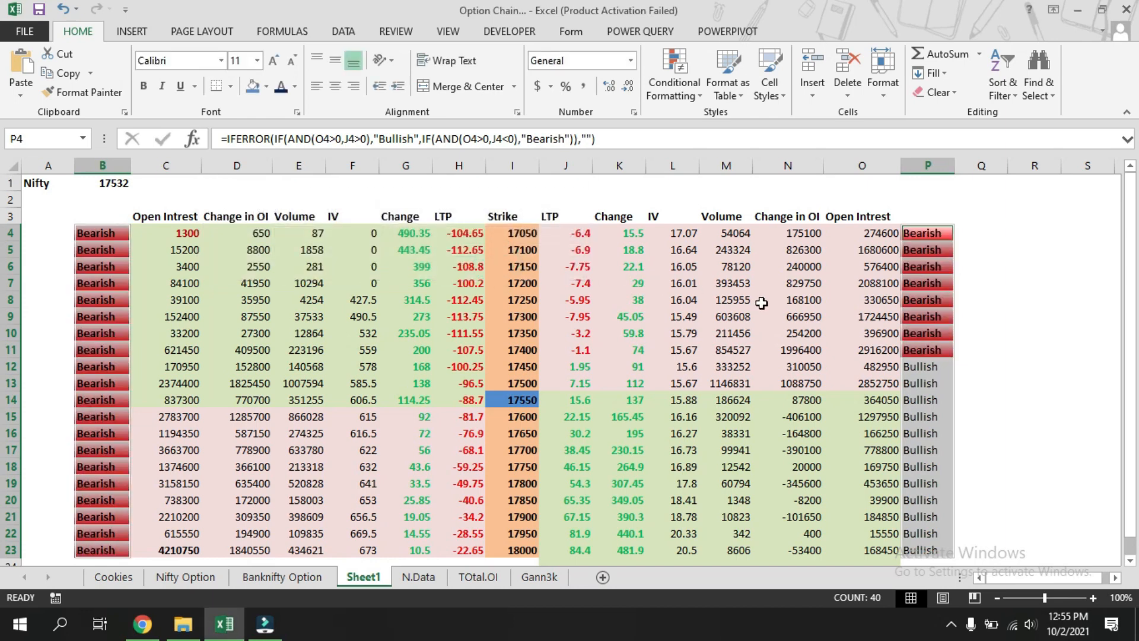
left_click(675, 89)
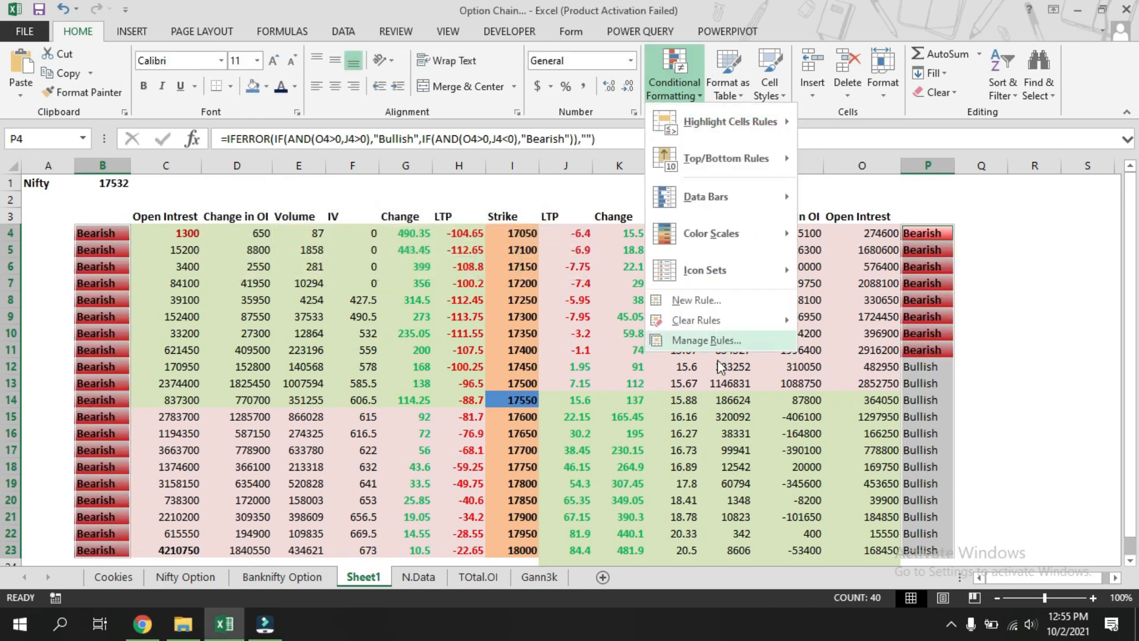
left_click(720, 340)
left_click(226, 214)
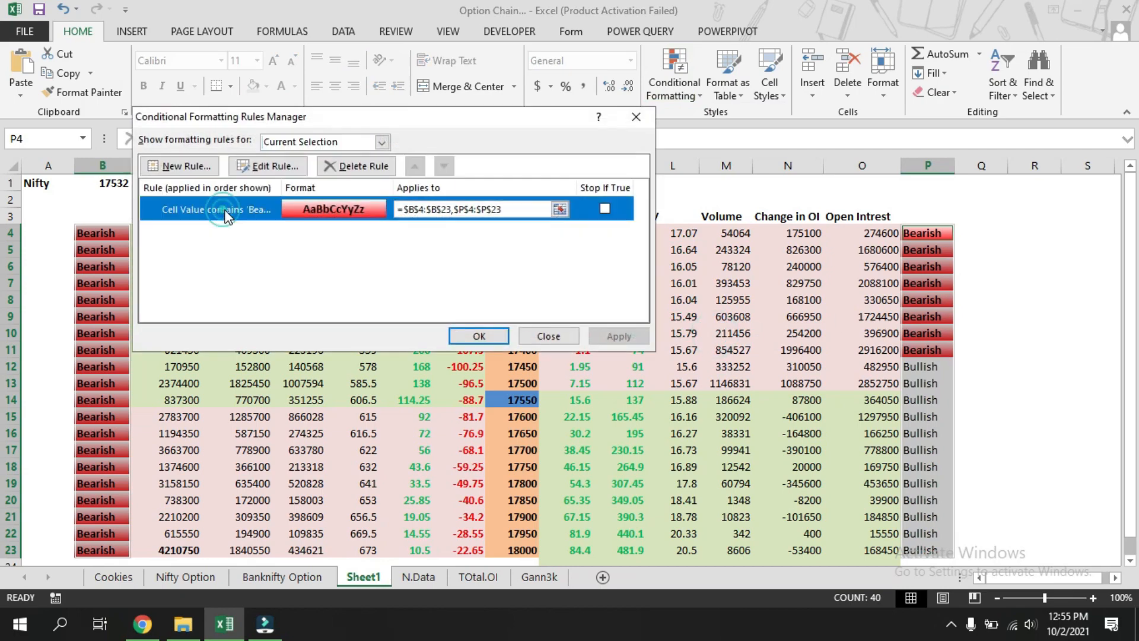
left_click(268, 167)
left_click(440, 325)
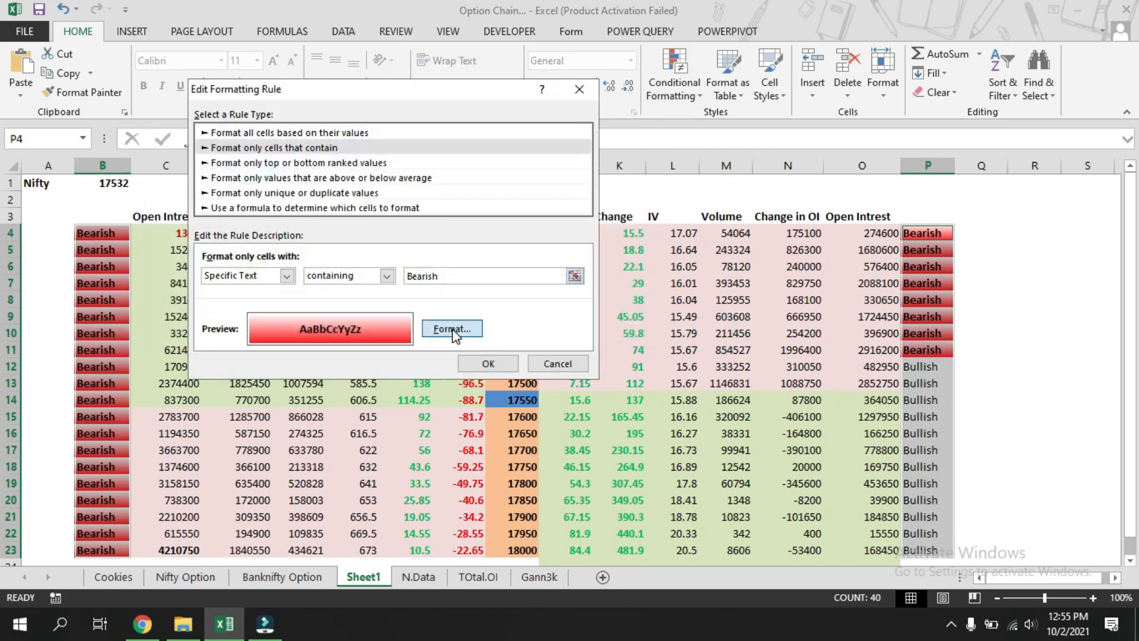
left_click(504, 178)
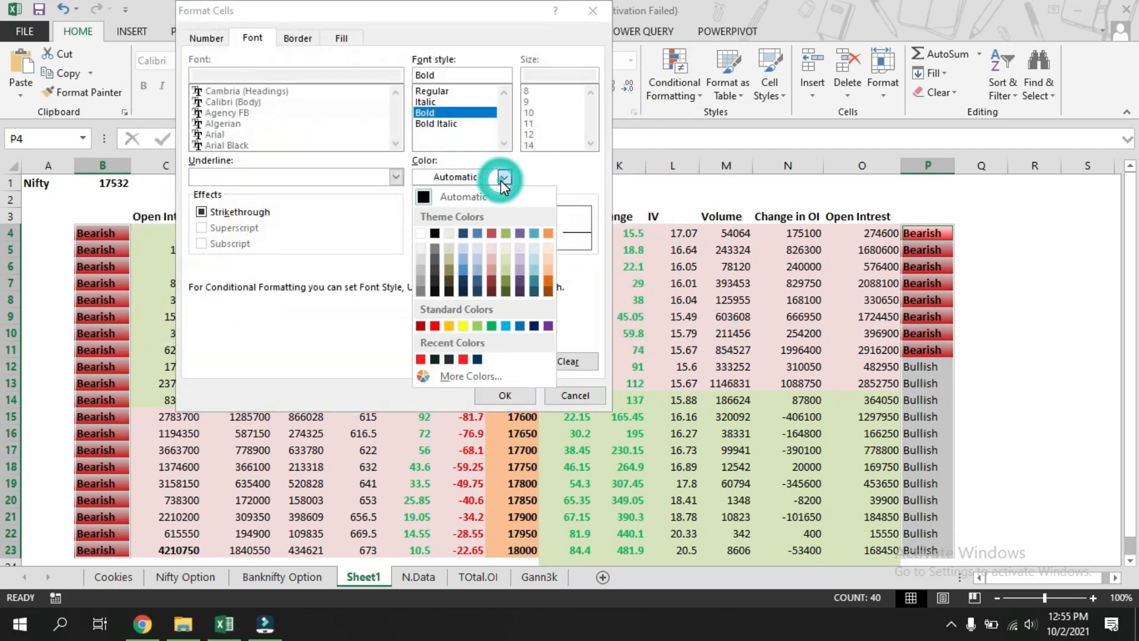
left_click(491, 270)
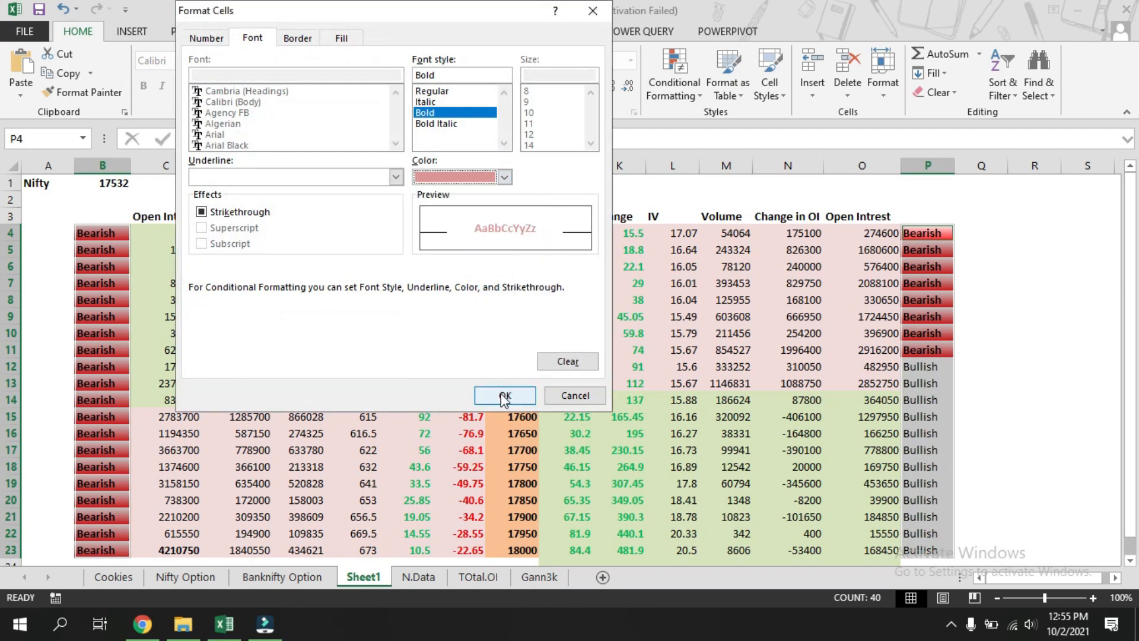
left_click(505, 177)
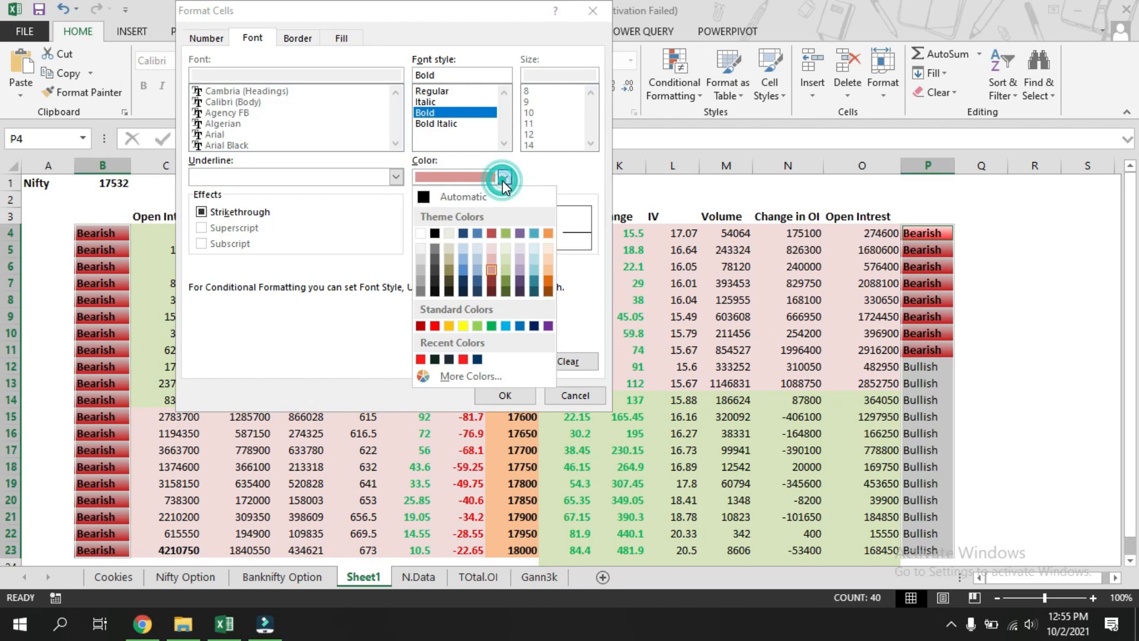
left_click(432, 198)
left_click(335, 38)
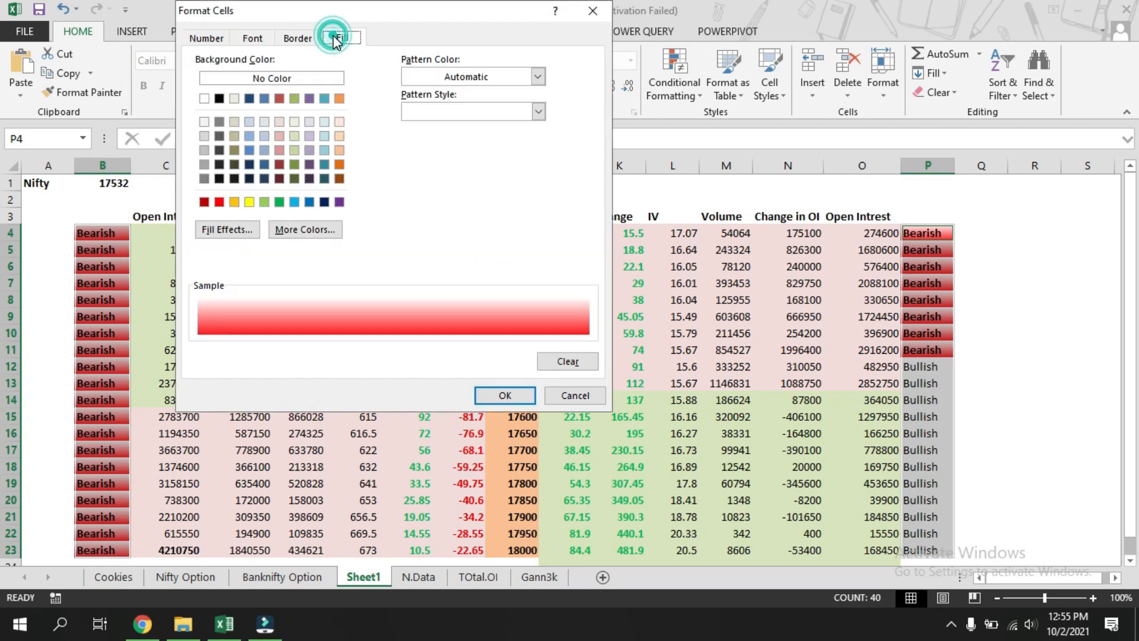
left_click(226, 229)
left_click(448, 128)
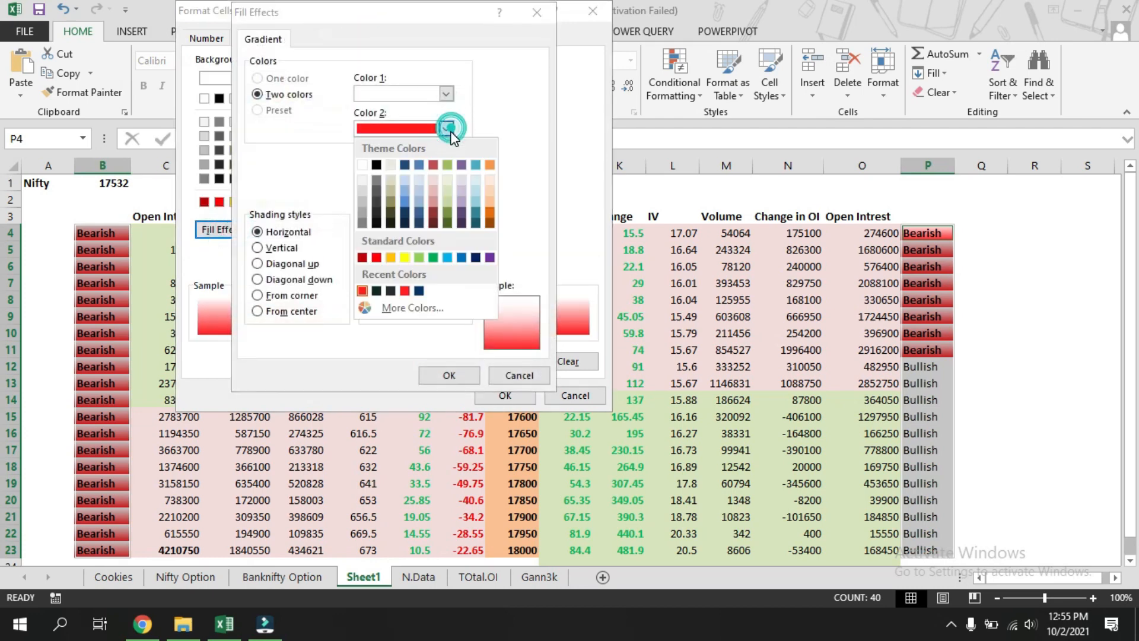
left_click(432, 191)
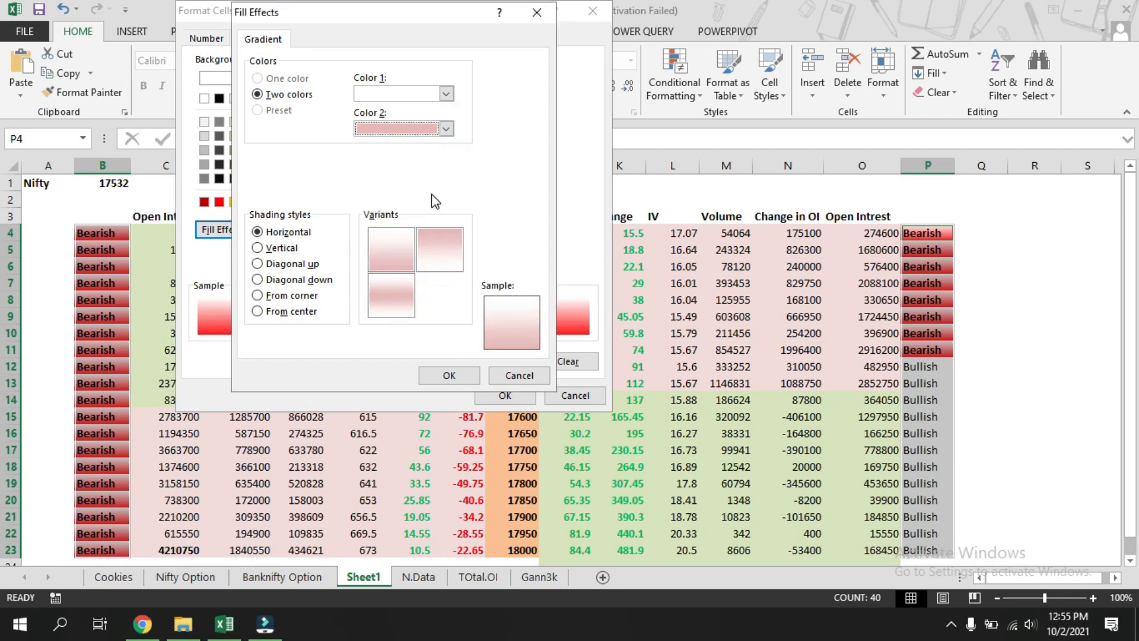
left_click(450, 375)
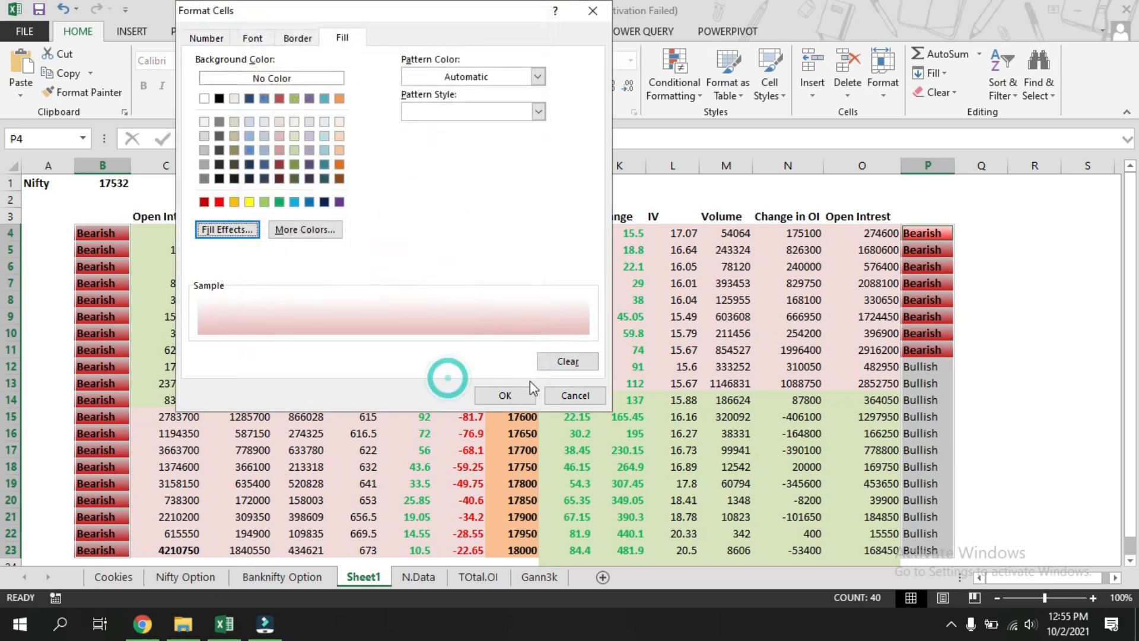
left_click(253, 37)
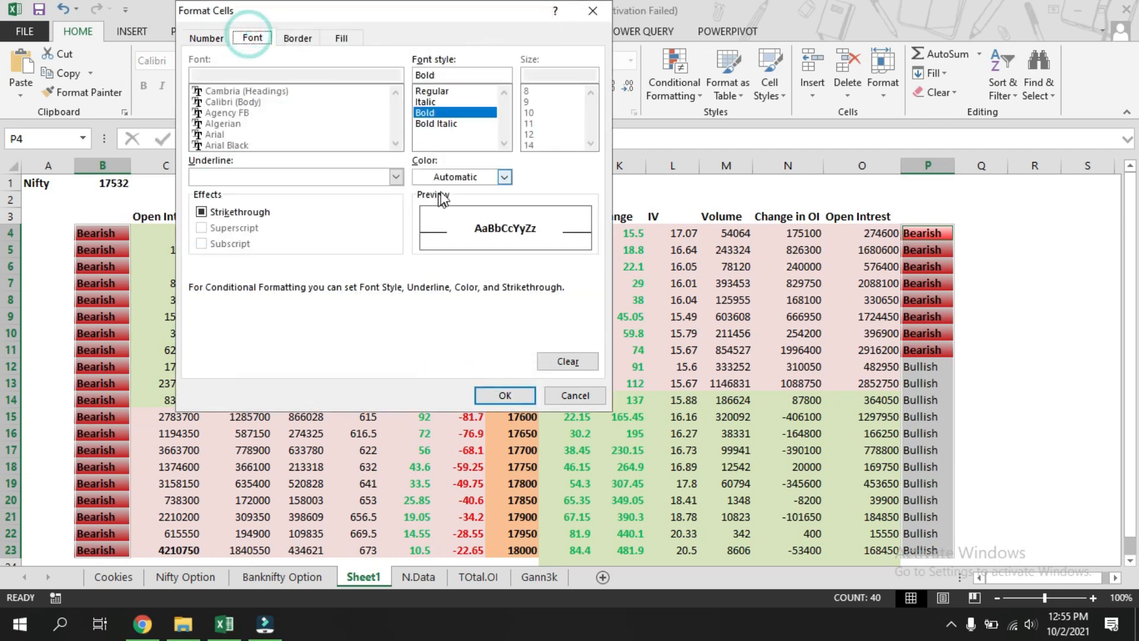
left_click(504, 393)
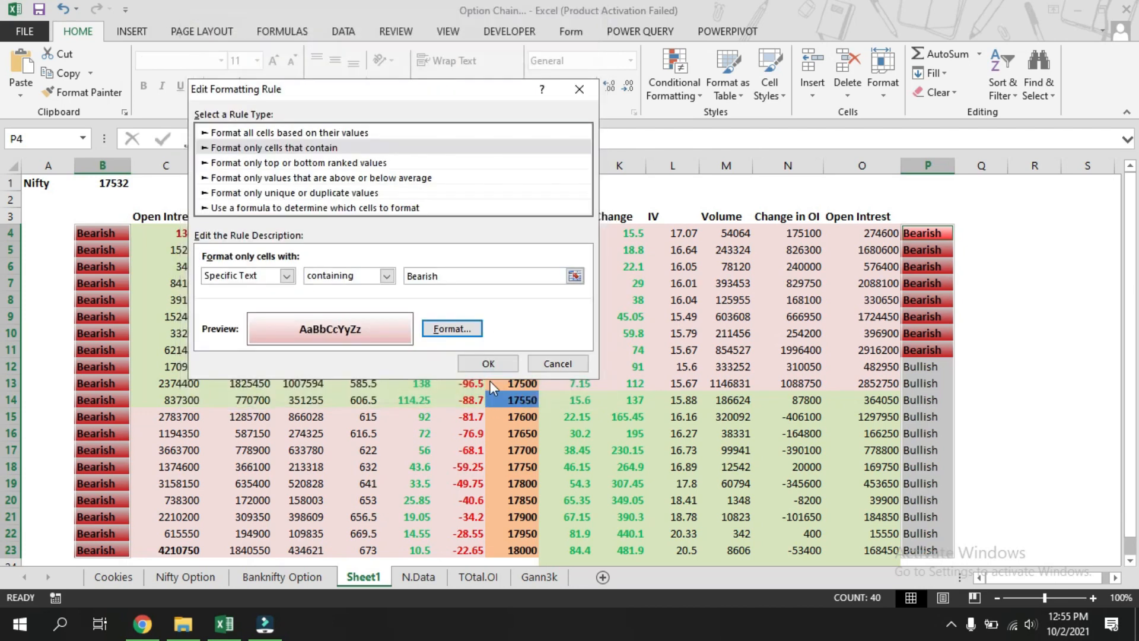
left_click(490, 364)
left_click(485, 340)
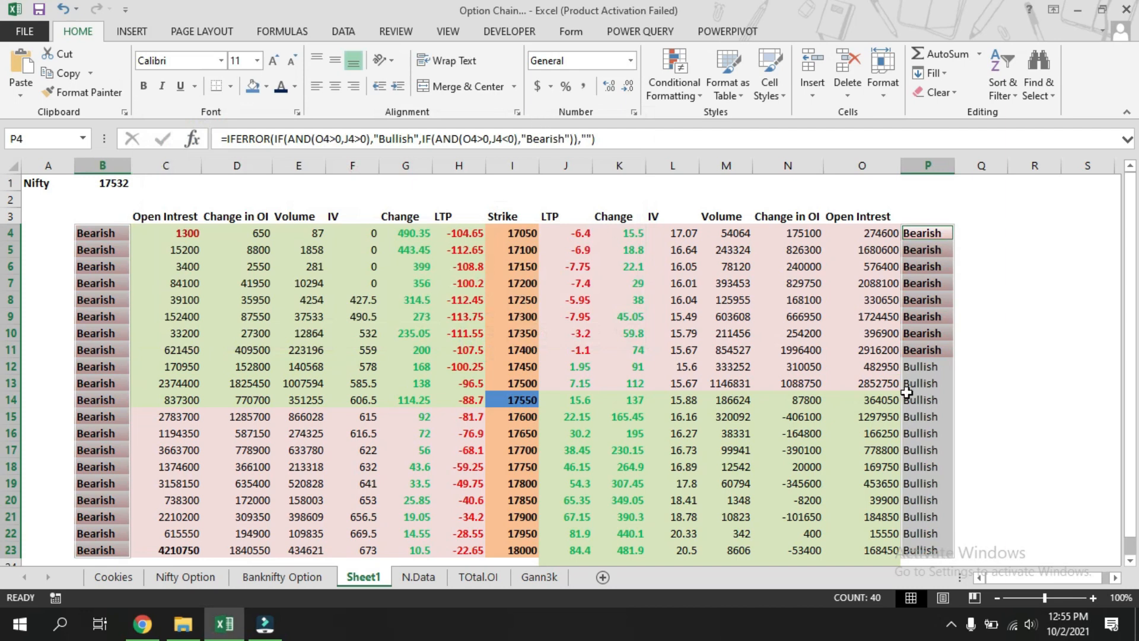
Add a Text That Contains rule for "Bullish" with a custom horizontal two-colour gradient fill whose second colour is green.
left_click(675, 78)
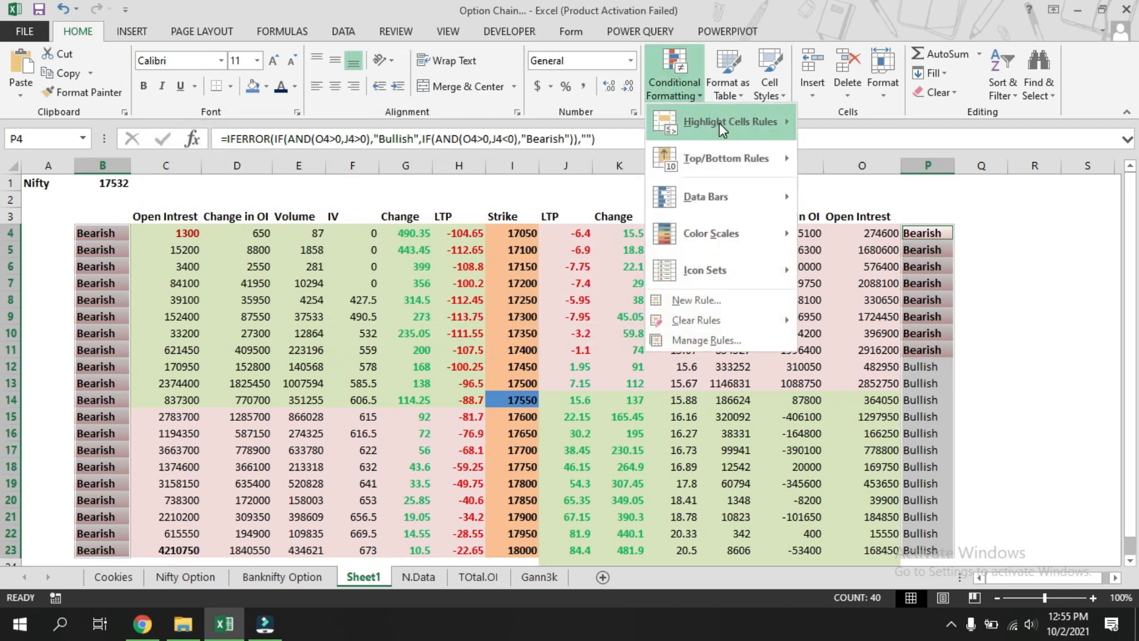
mouse_move(719, 123)
left_click(878, 283)
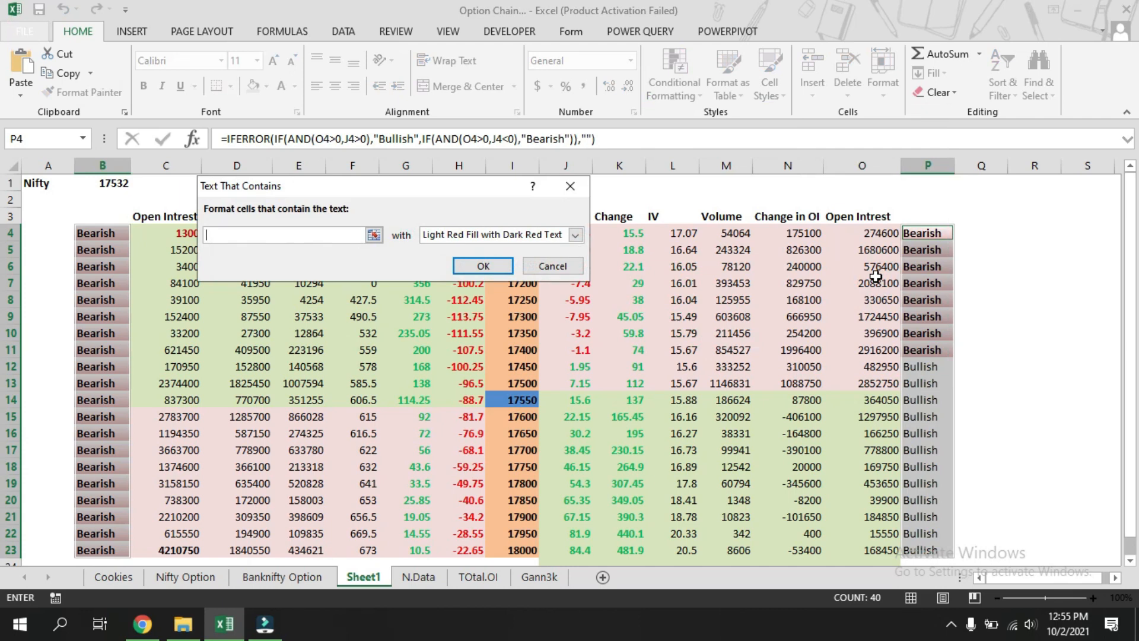
type("Bullish")
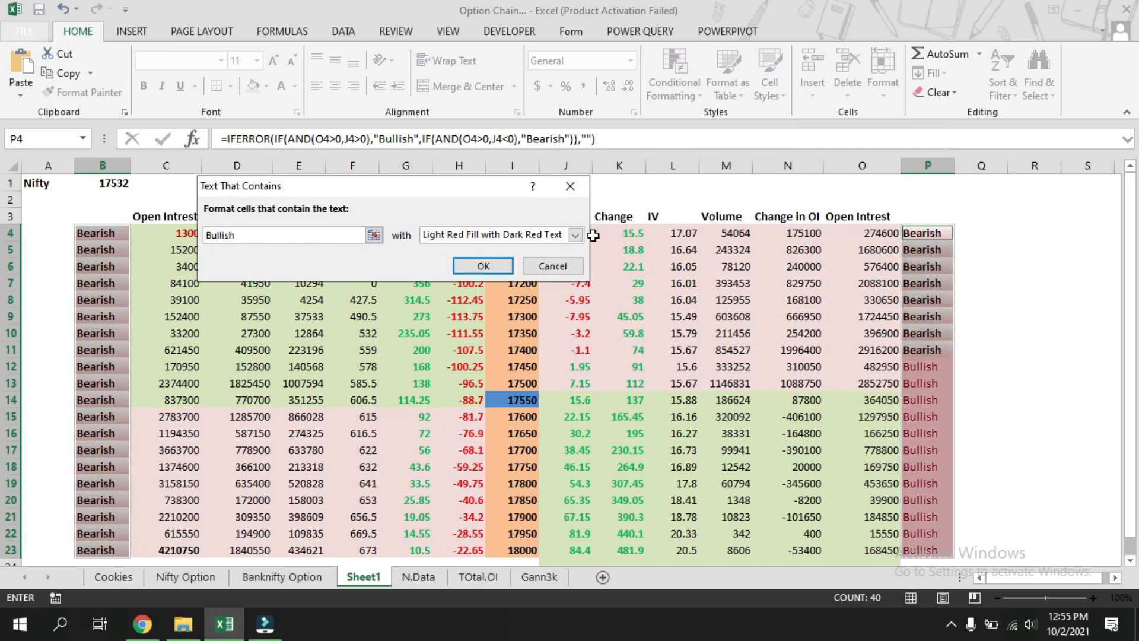
left_click(576, 235)
left_click(531, 312)
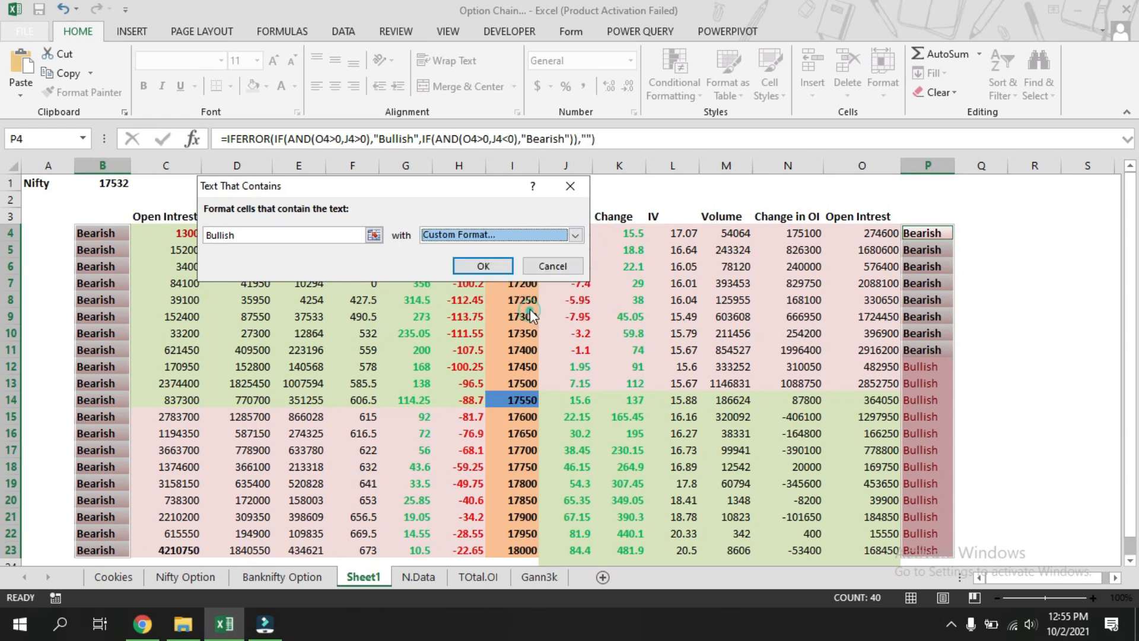
left_click(342, 38)
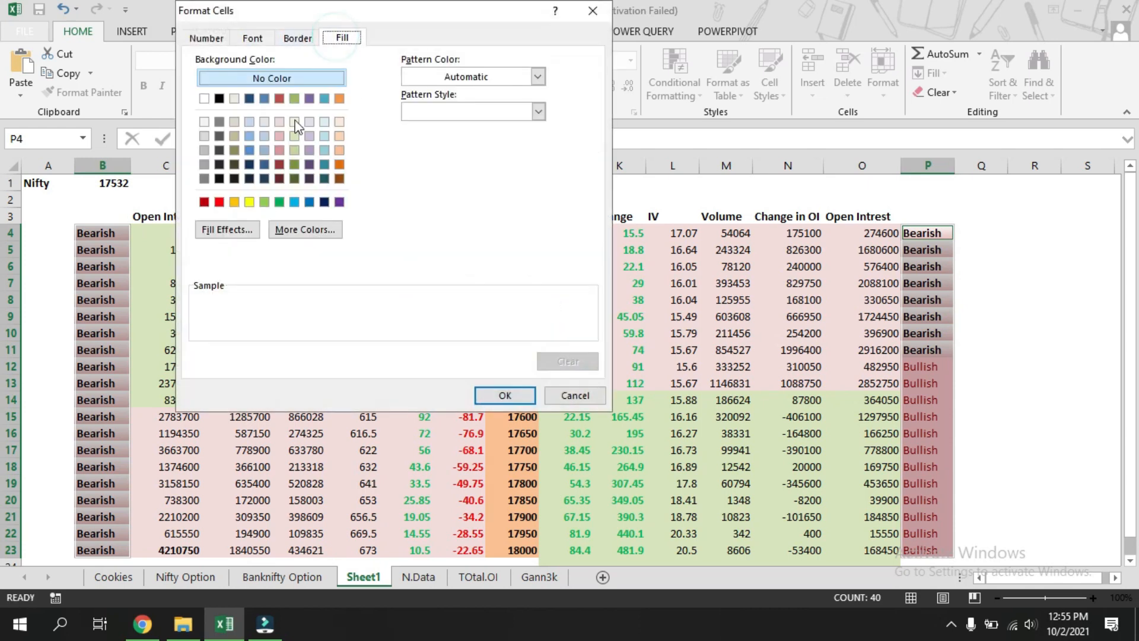
left_click(231, 230)
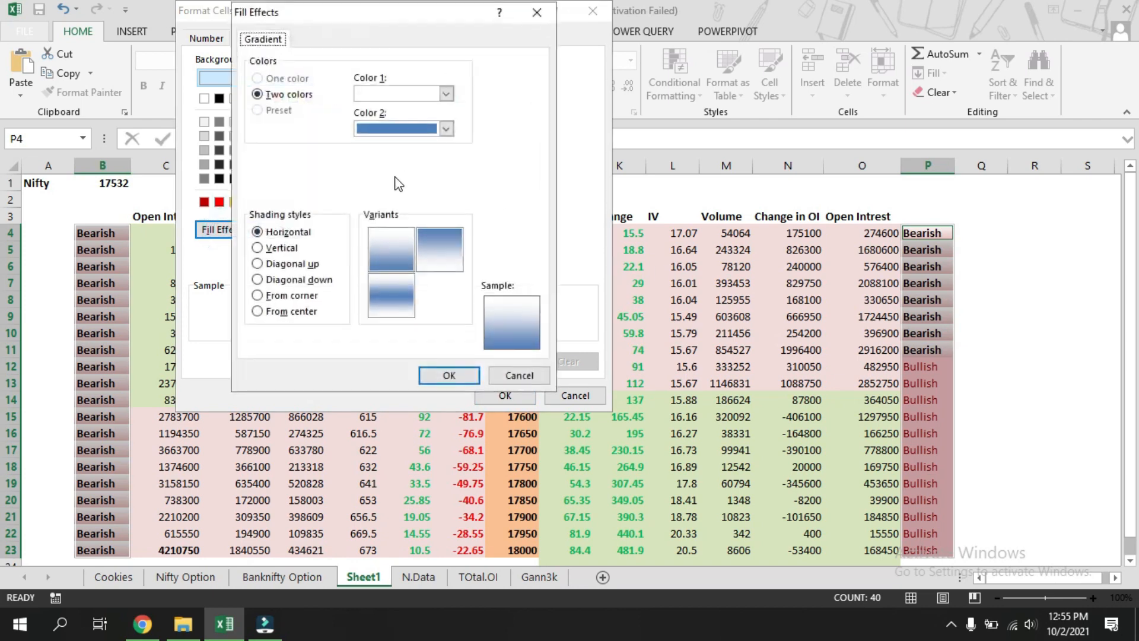
left_click(445, 129)
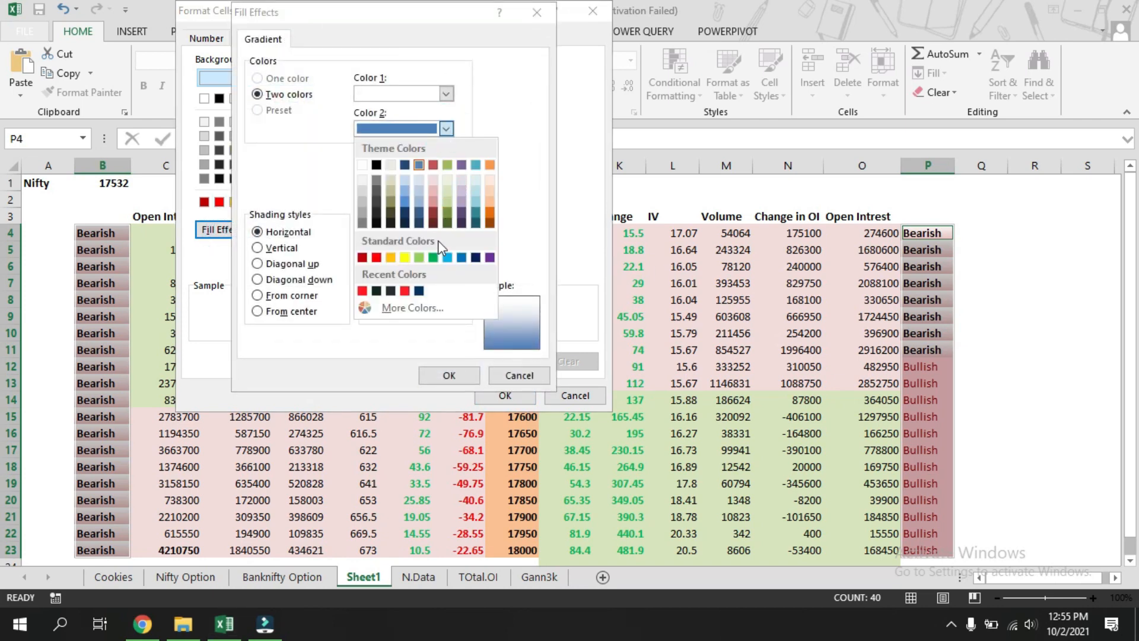
left_click(419, 256)
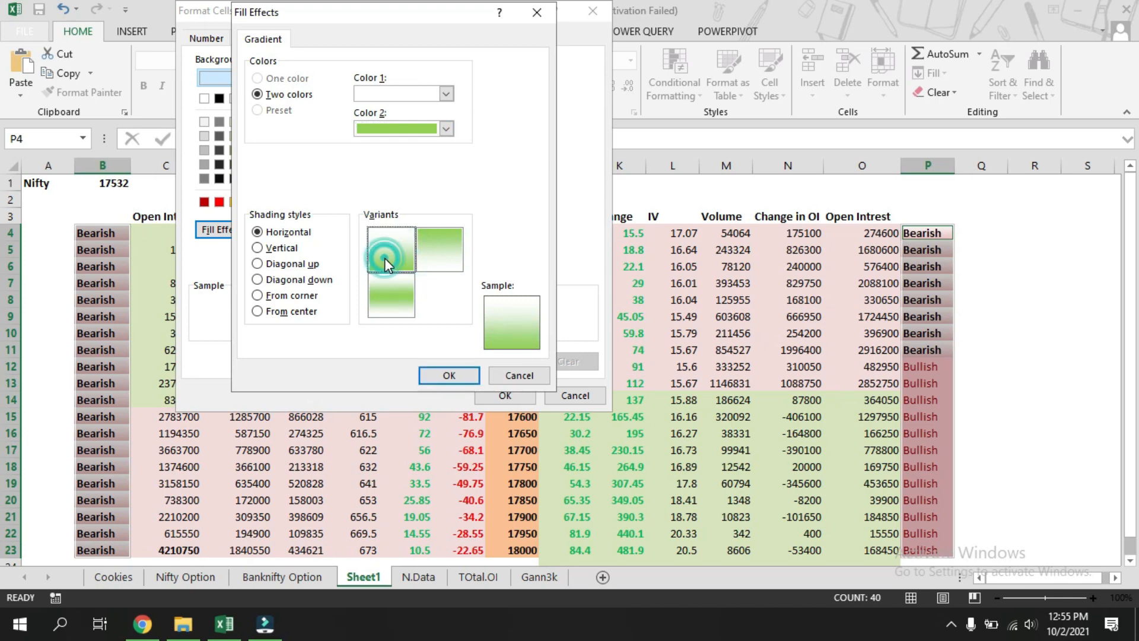
left_click(378, 302)
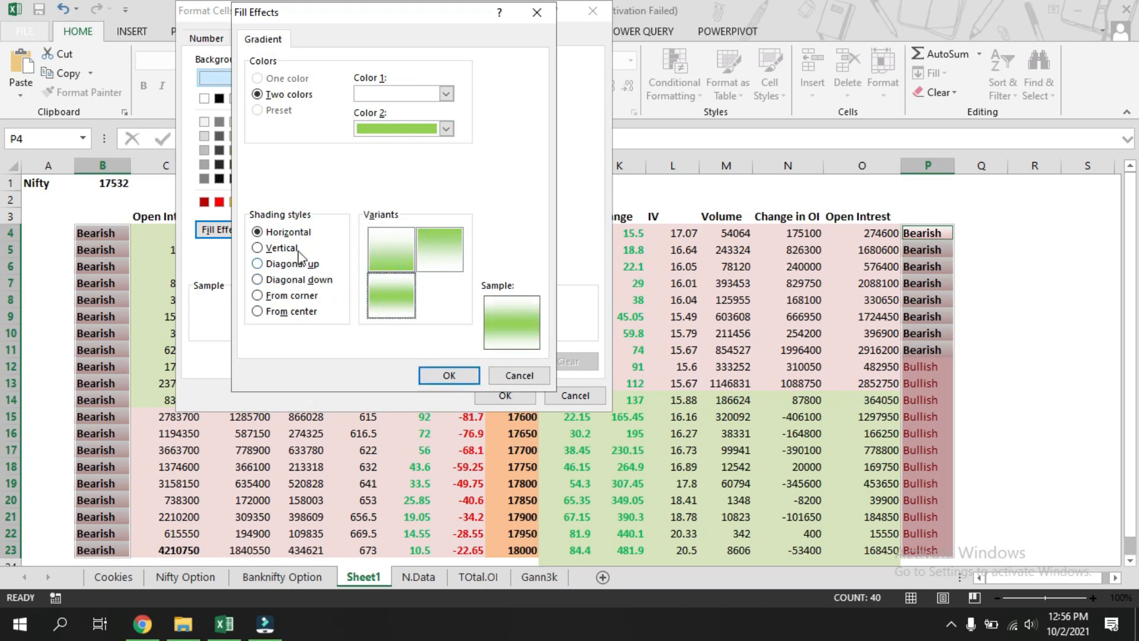
left_click(449, 375)
Set the Bullish custom format's font style to Bold and confirm the rule.
left_click(252, 38)
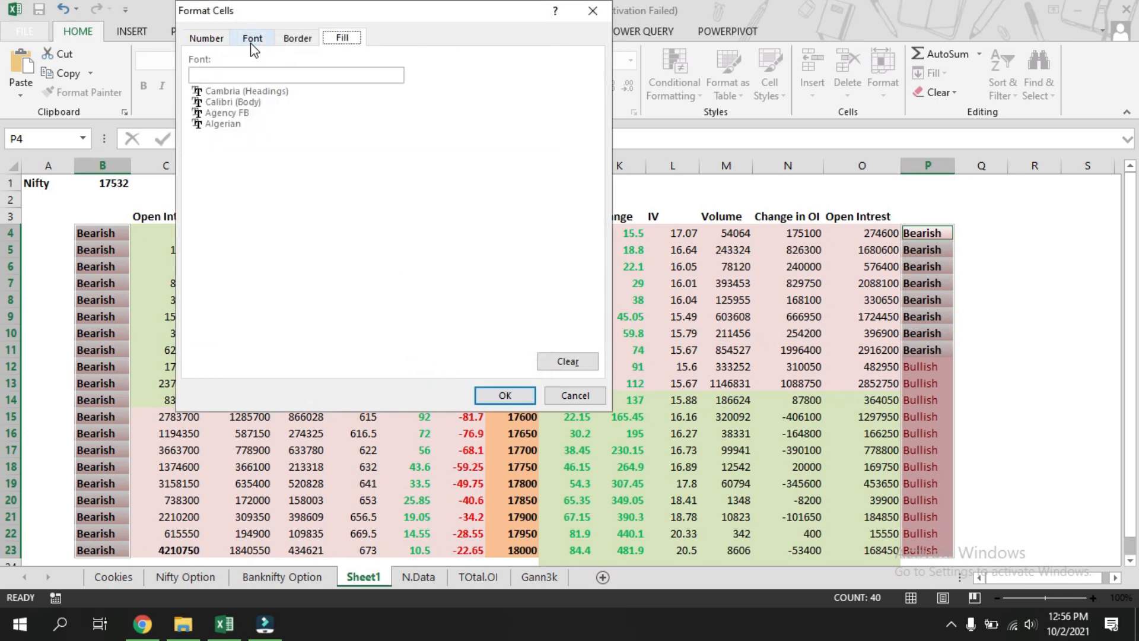
left_click(429, 113)
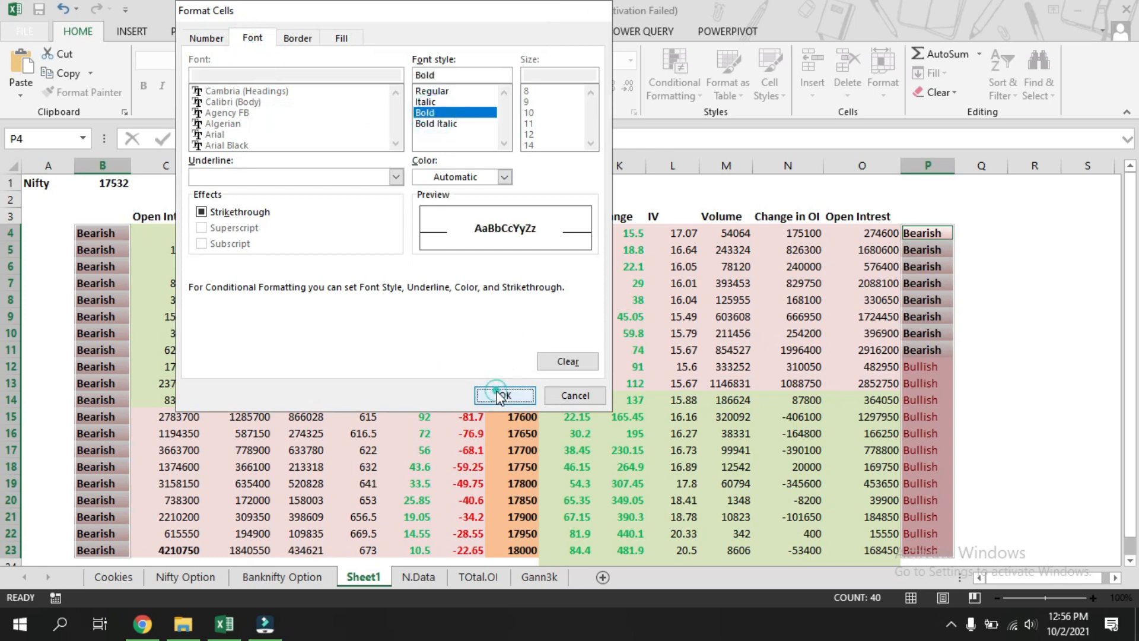
left_click(502, 394)
left_click(484, 266)
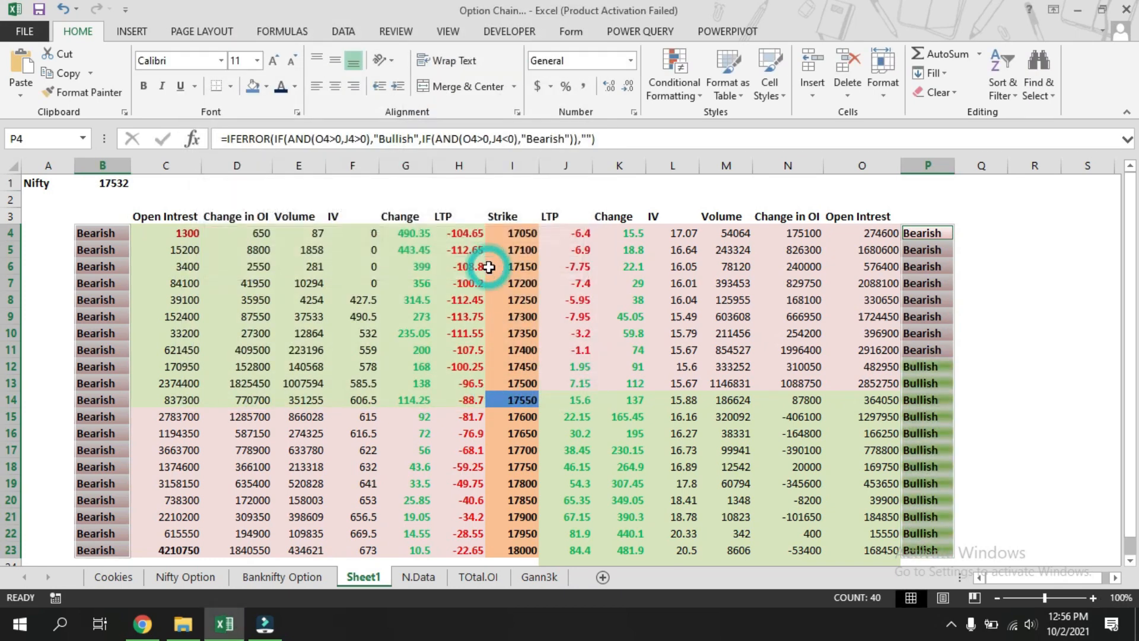
Change the Nifty spot value in B1 to 17900 to test the table.
left_click(1016, 305)
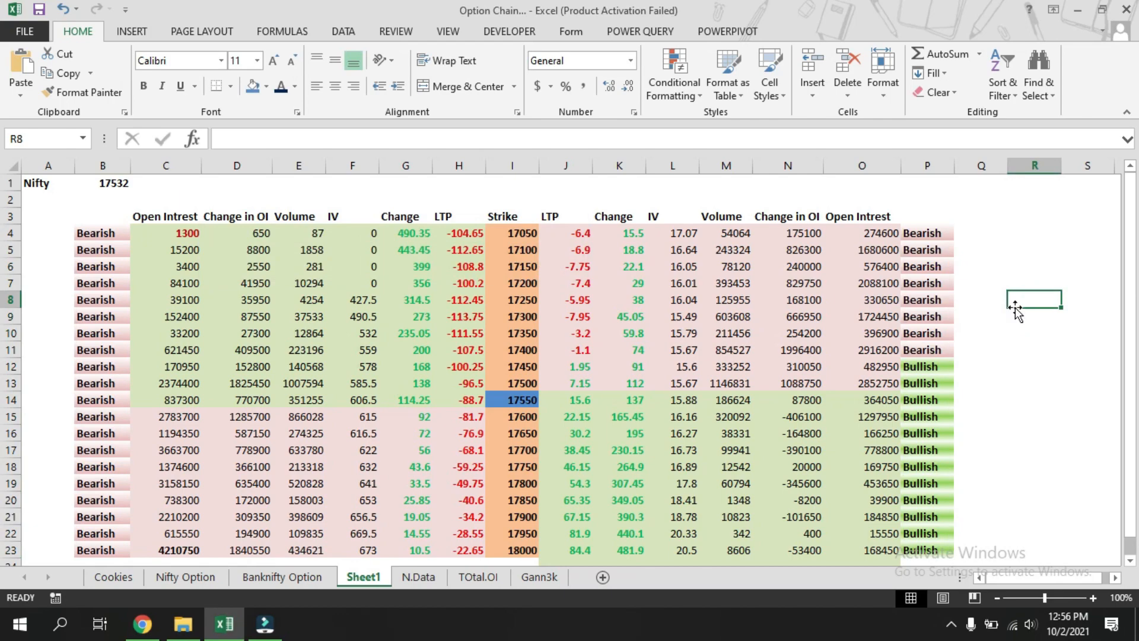
scroll(1014, 308, "down", 3)
scroll(1012, 312, "up", 3)
left_click(104, 182)
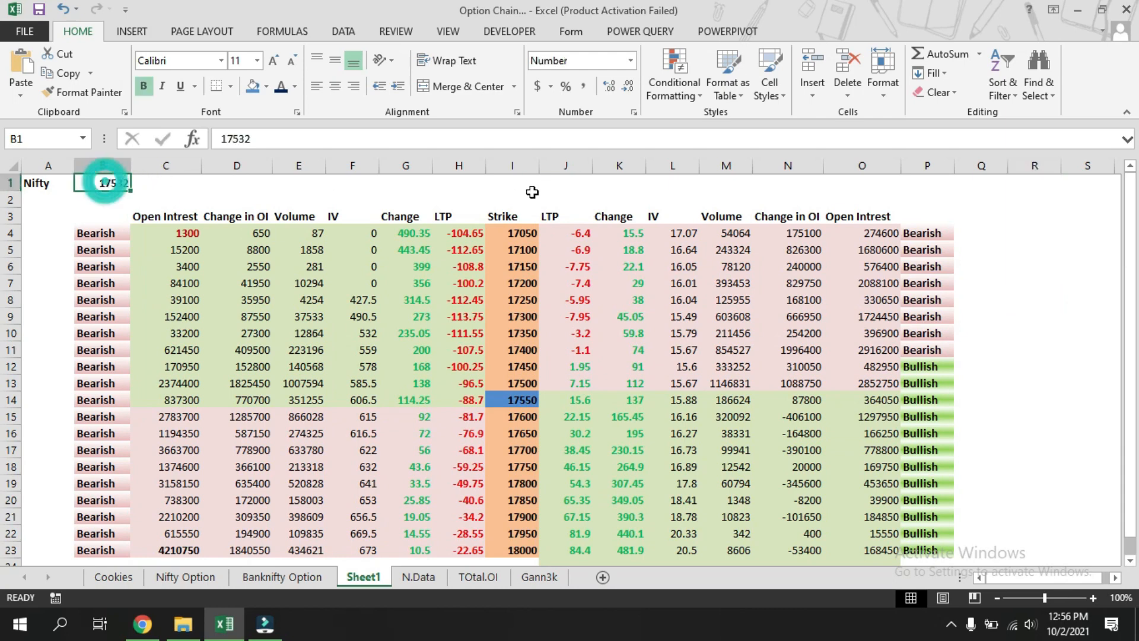
type("17900")
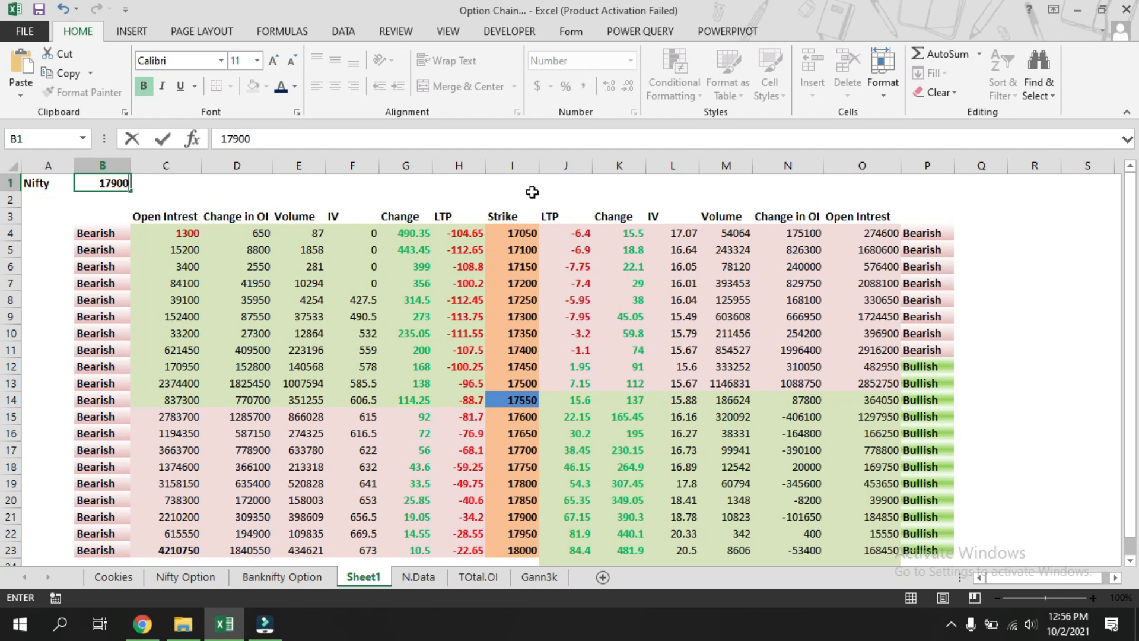
key("Return")
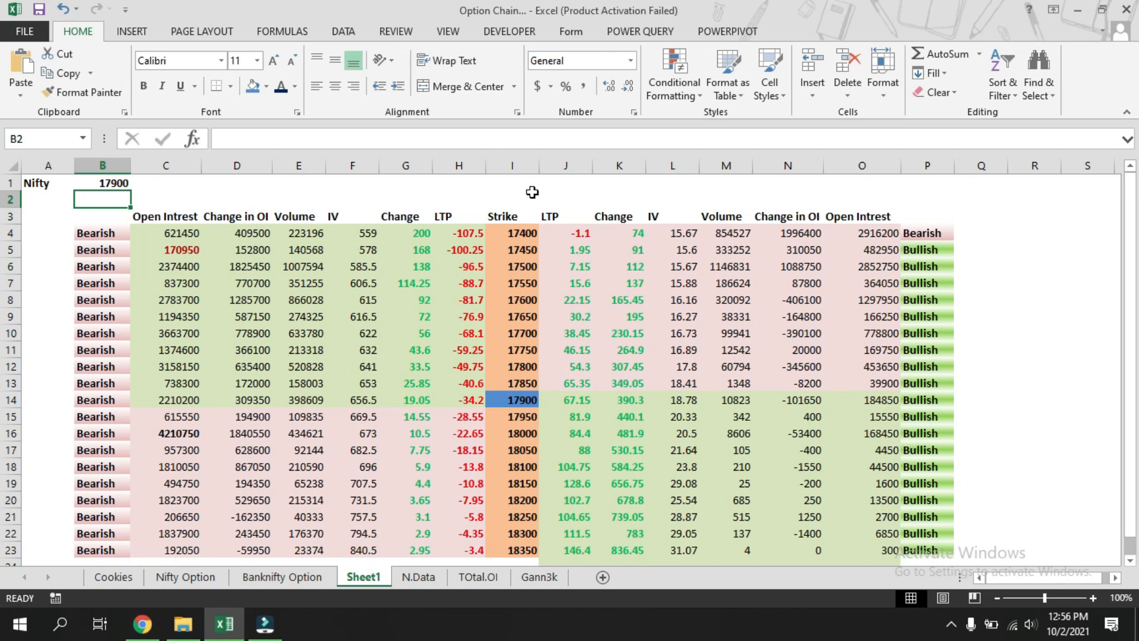
Set the Nifty spot value in B1 to 16800.
key("Up")
type("16800")
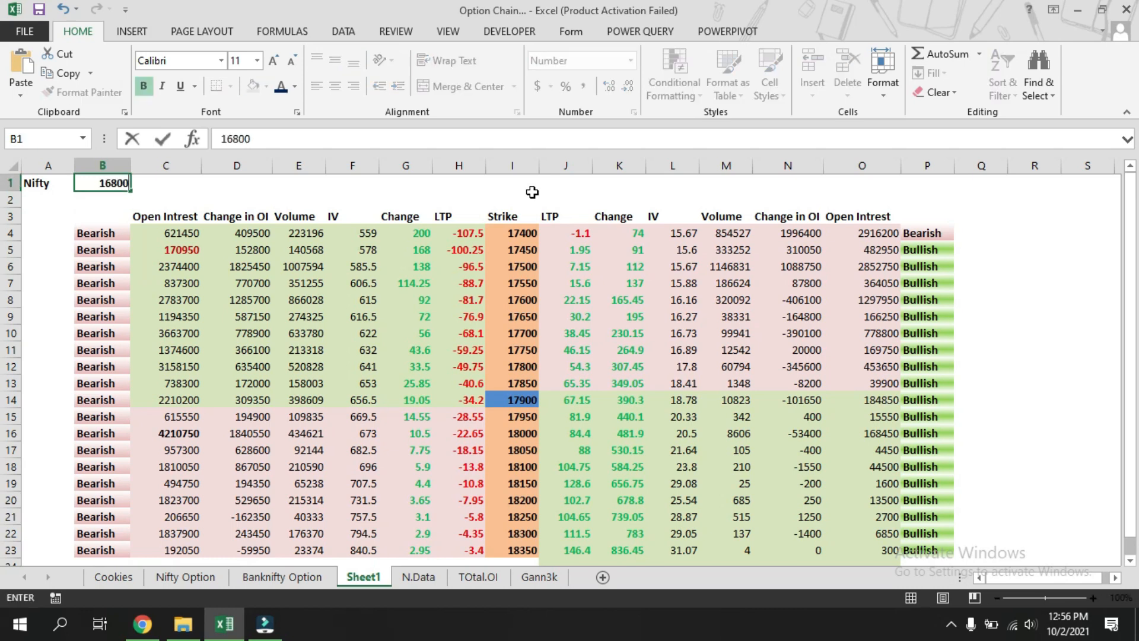
key("Return")
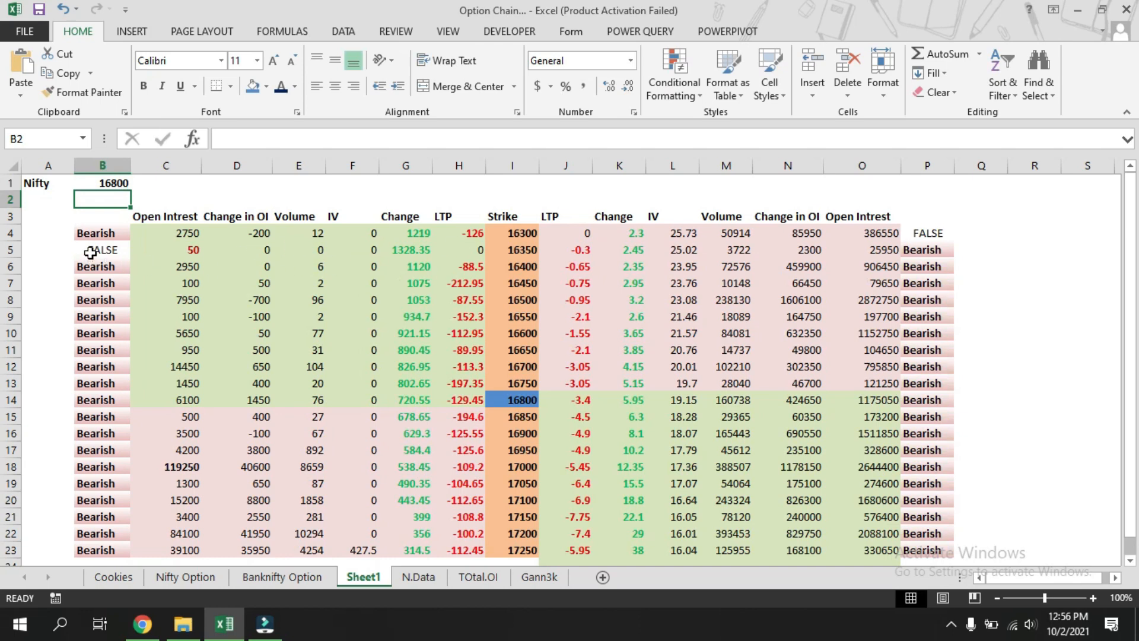
Set the Nifty spot value in B1 to 17260.
left_click(108, 179)
type("17")
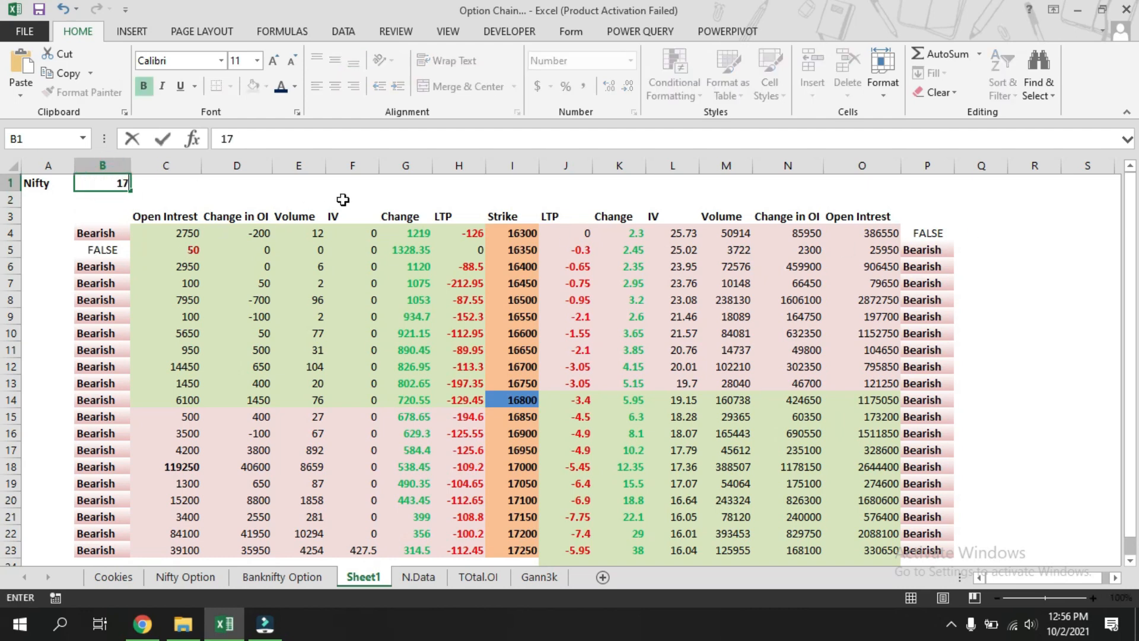
type("260")
key("Return")
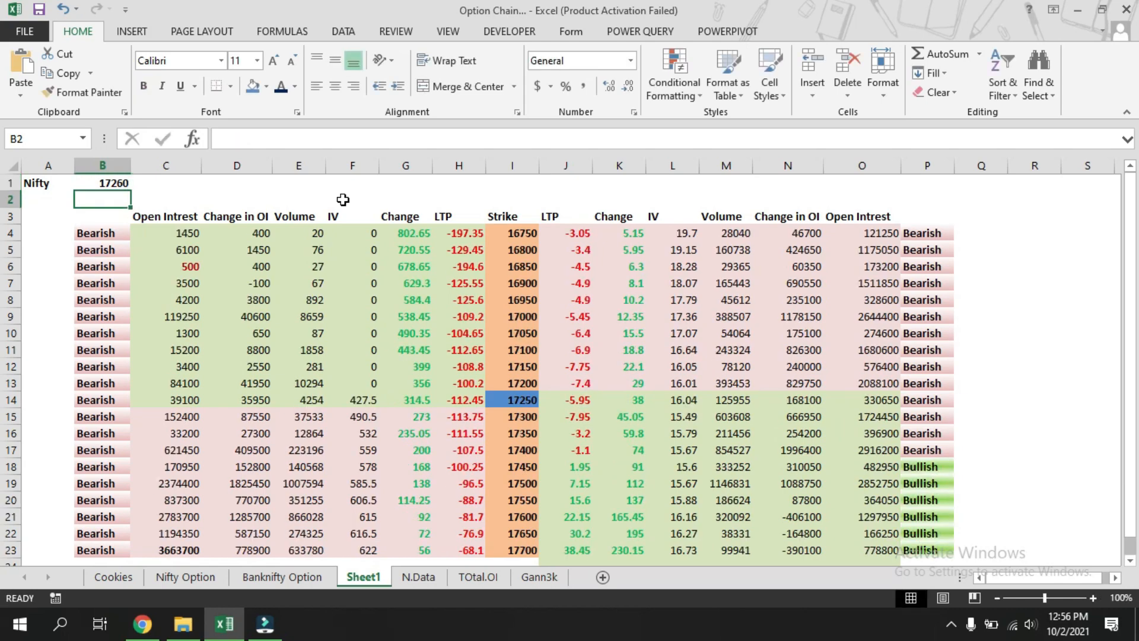
left_click(1068, 381)
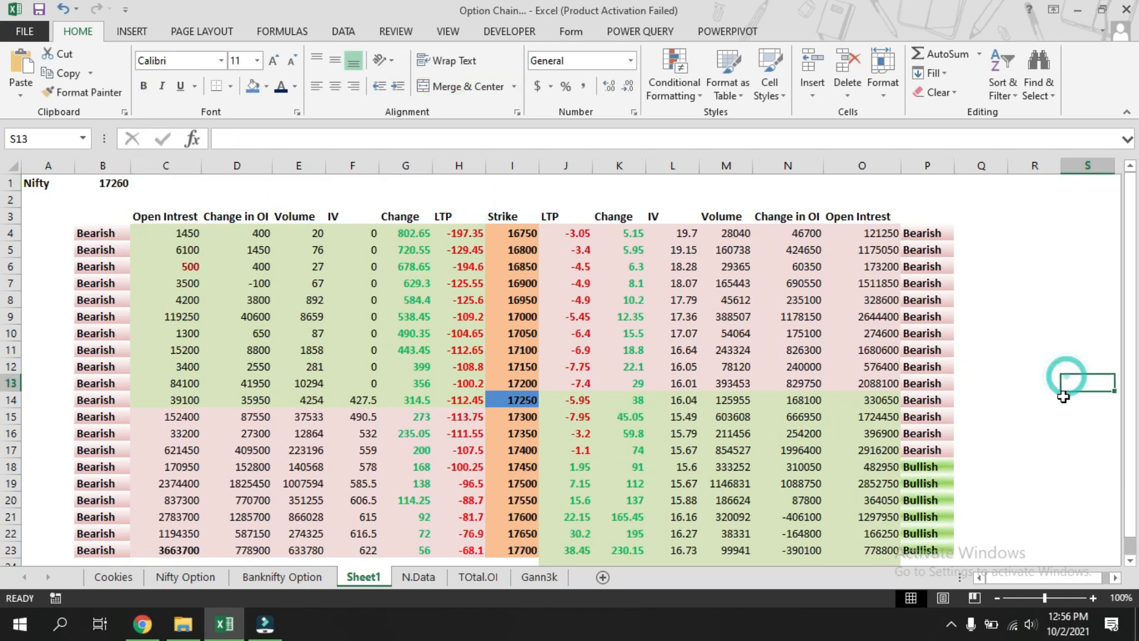
scroll(1050, 427, "down", 4)
scroll(1050, 427, "up", 4)
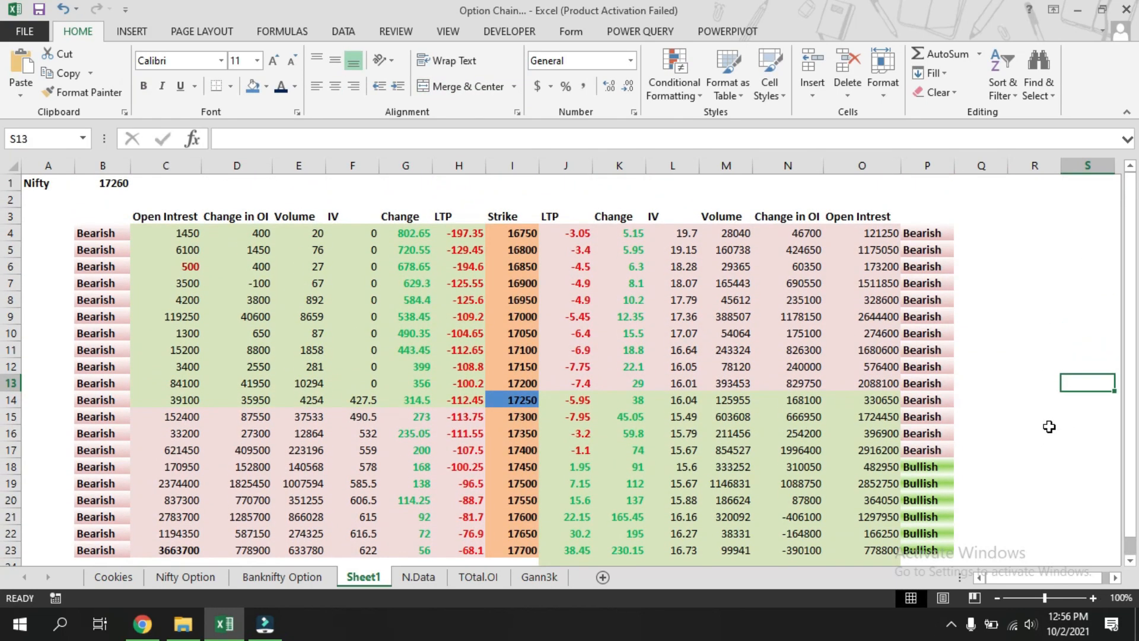